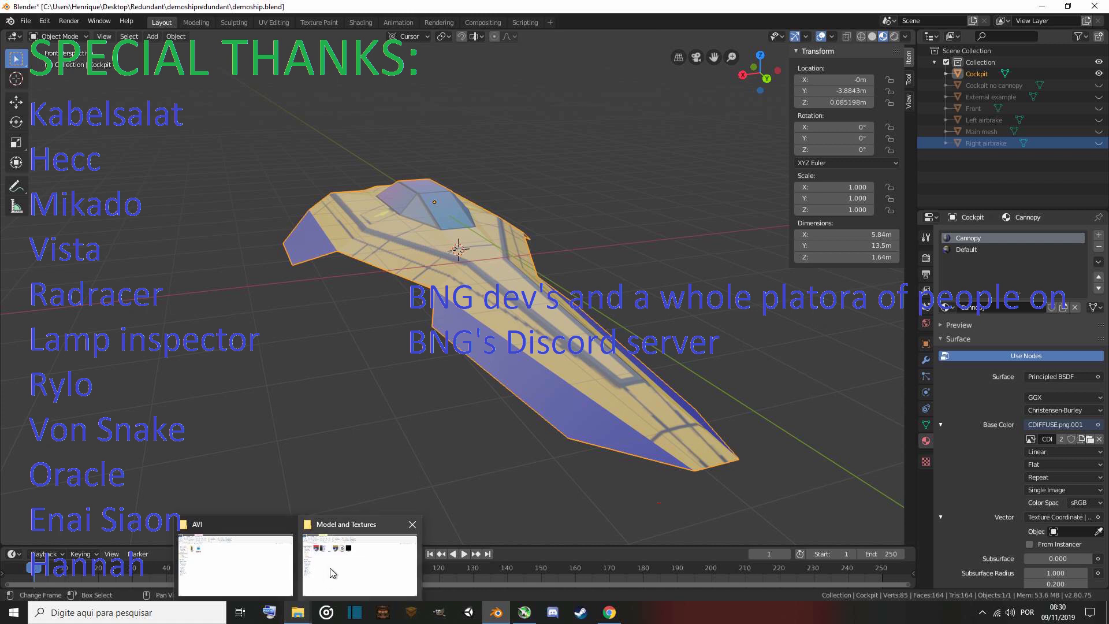
Search the web for unity 2018.3.8f1 and open the Unity download archive page.
{"action": "left_click", "coordinate": [334, 572]}
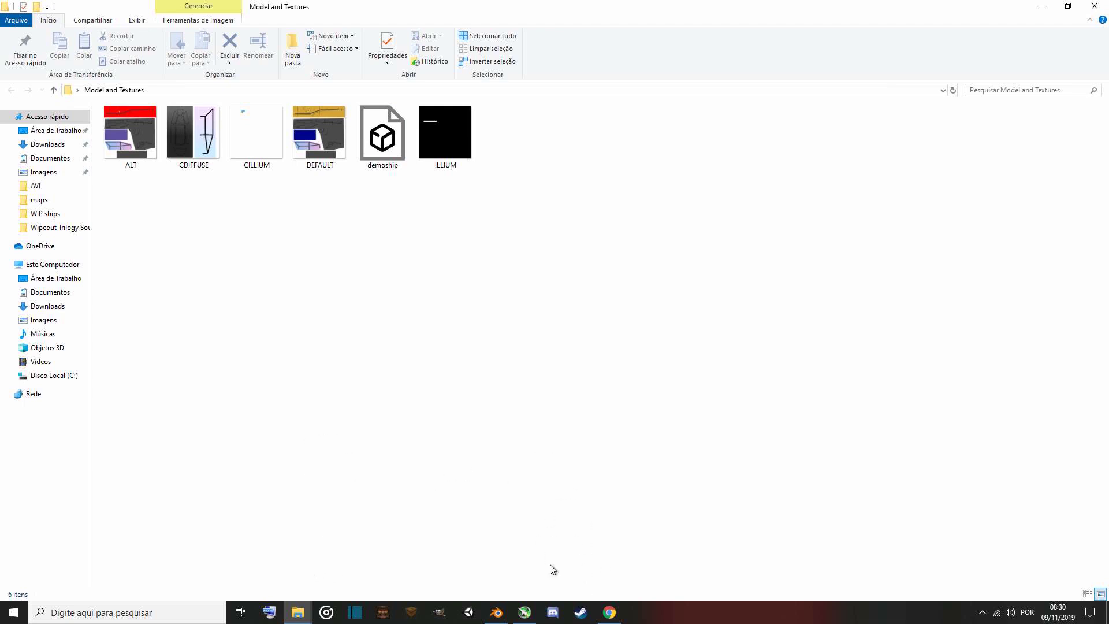
{"action": "left_click", "coordinate": [610, 612]}
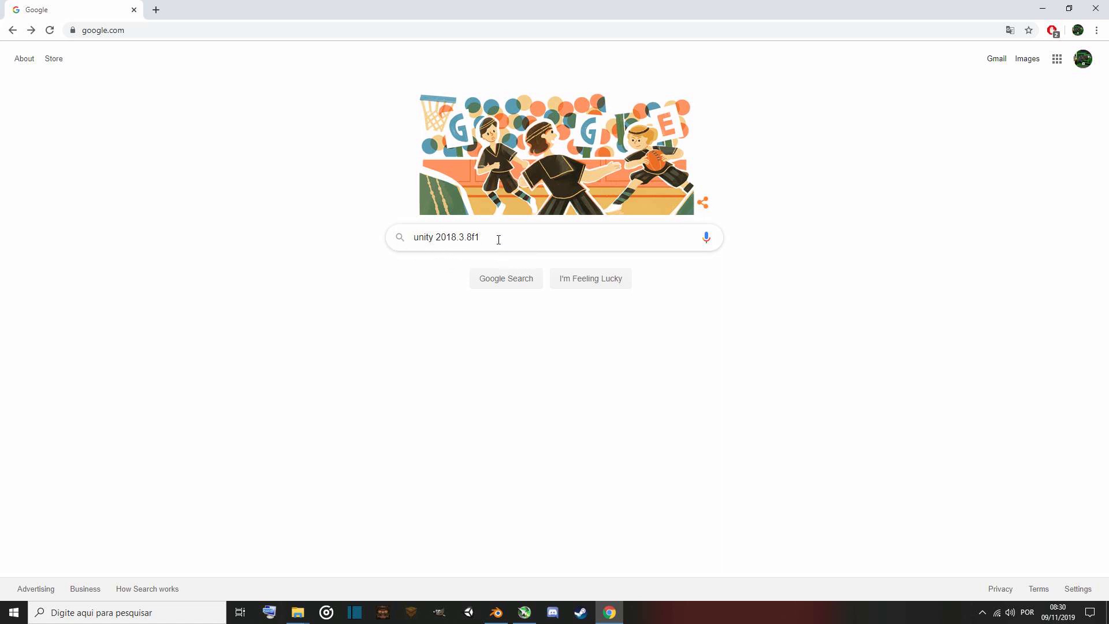
{"action": "key", "text": "Return"}
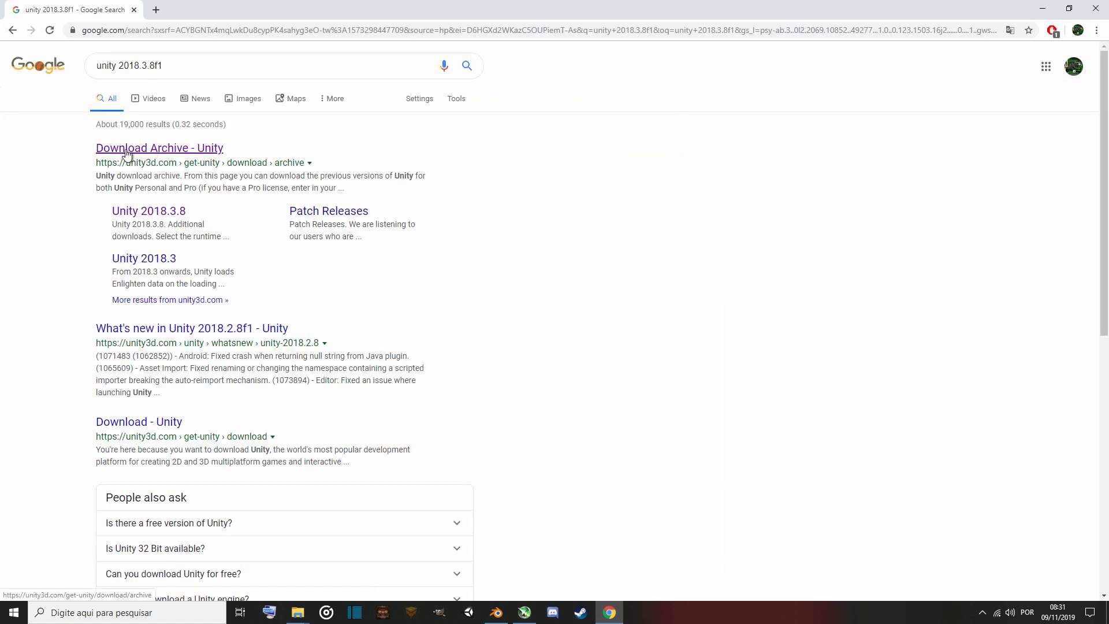
{"action": "left_click", "coordinate": [135, 152]}
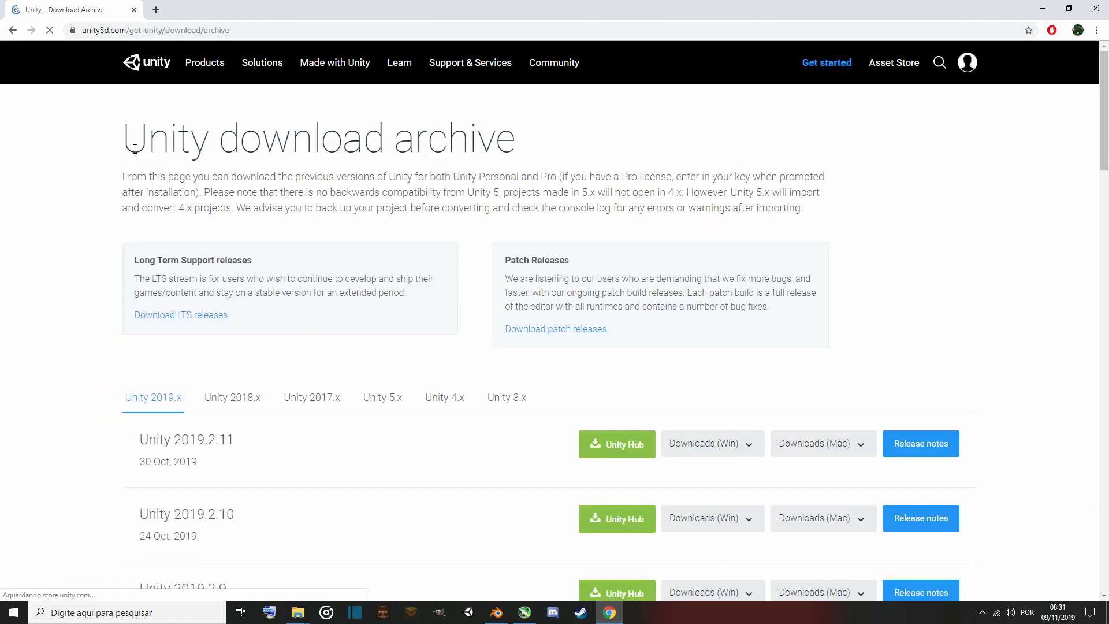
Browse the Unity 2018.x releases down to Unity 2018.3.8 and view its Windows download options.
{"action": "scroll", "coordinate": [312, 225], "scroll_direction": "down", "scroll_amount": 2}
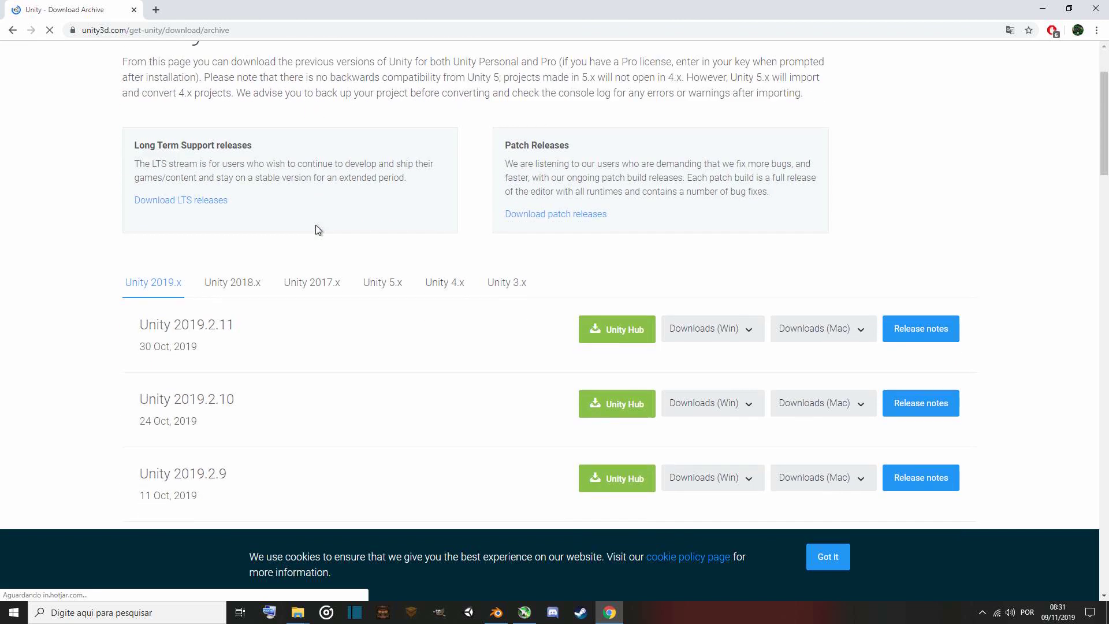
{"action": "left_click", "coordinate": [248, 290]}
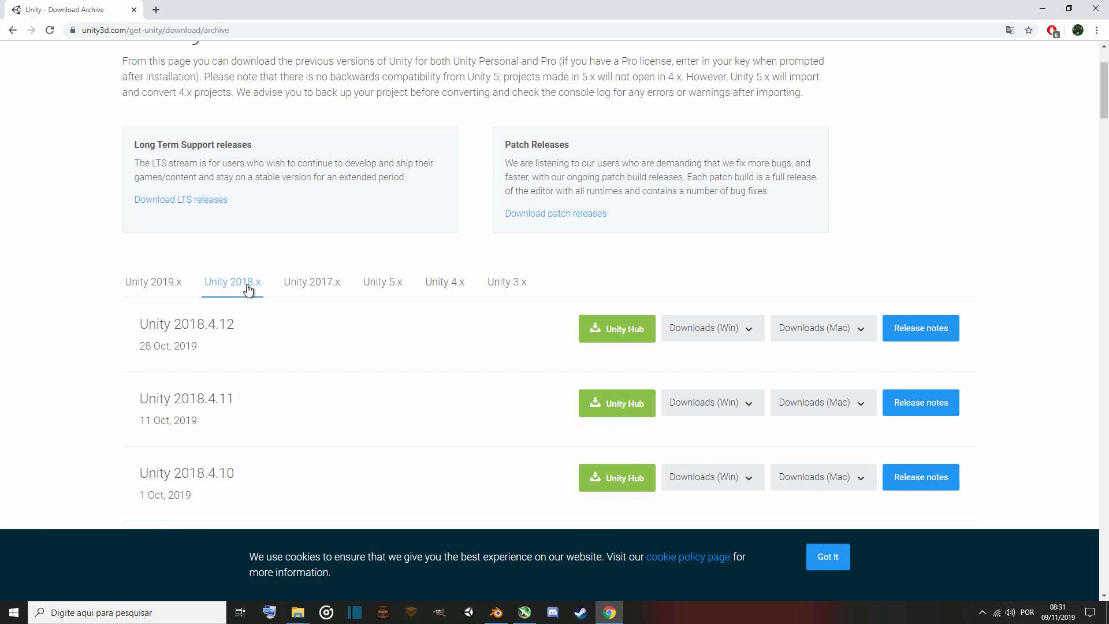
{"action": "scroll", "coordinate": [79, 329], "scroll_direction": "down", "scroll_amount": 9}
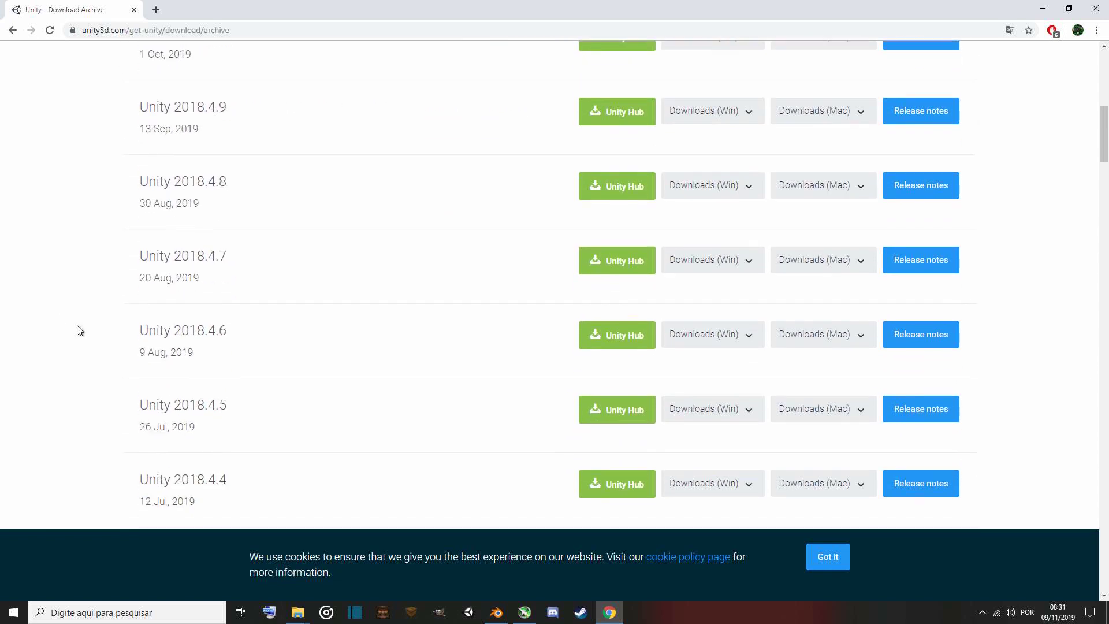
{"action": "scroll", "coordinate": [80, 331], "scroll_direction": "down", "scroll_amount": 6}
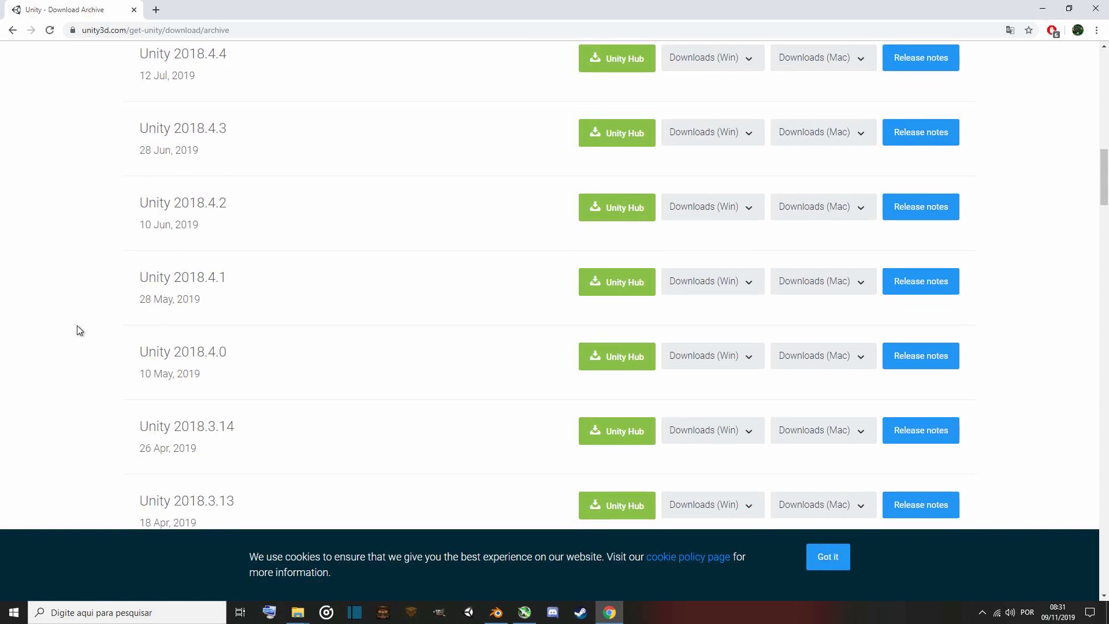
{"action": "scroll", "coordinate": [80, 330], "scroll_direction": "down", "scroll_amount": 7}
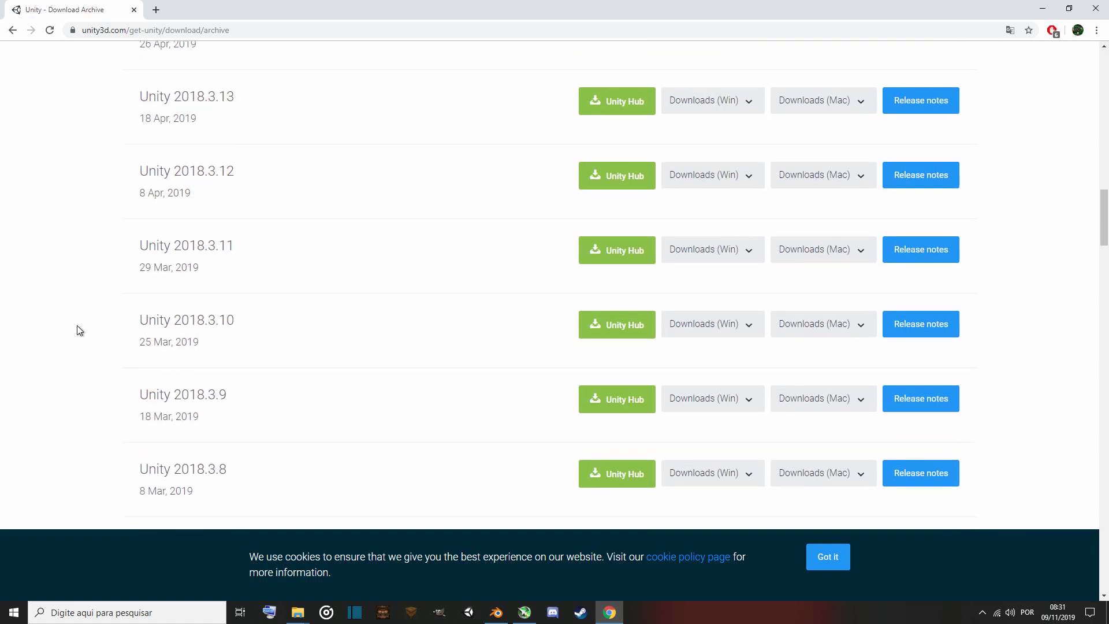
{"action": "scroll", "coordinate": [84, 325], "scroll_direction": "down", "scroll_amount": 4}
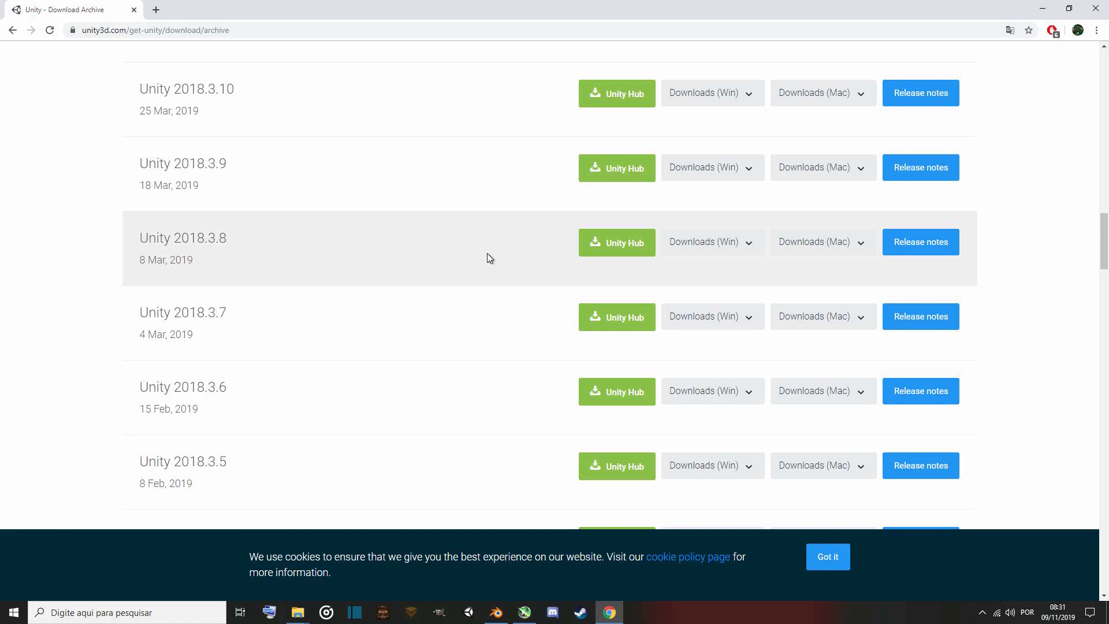
{"action": "left_click", "coordinate": [755, 250]}
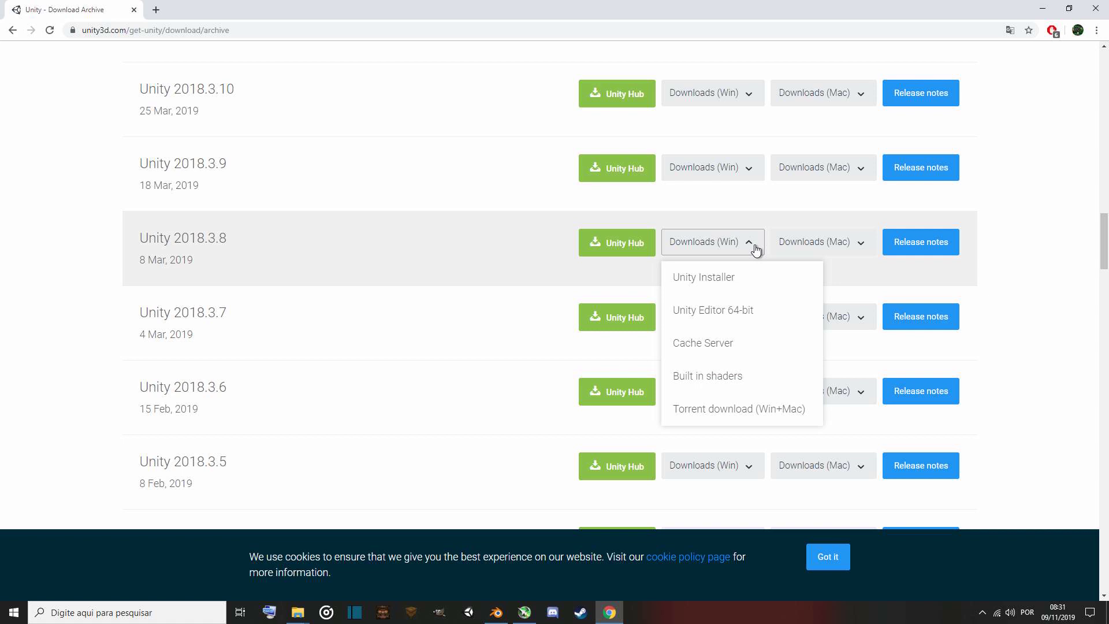
{"action": "left_click", "coordinate": [472, 255]}
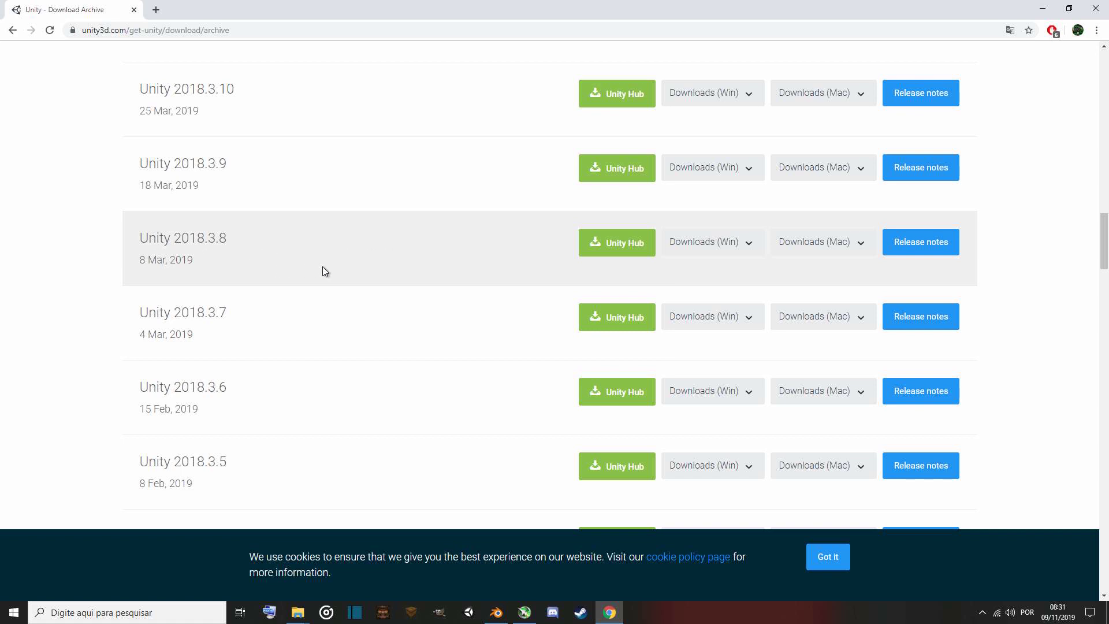
Create a new 3D Unity project named Demo Ship Example in the Unity launcher.
{"action": "left_click", "coordinate": [469, 614]}
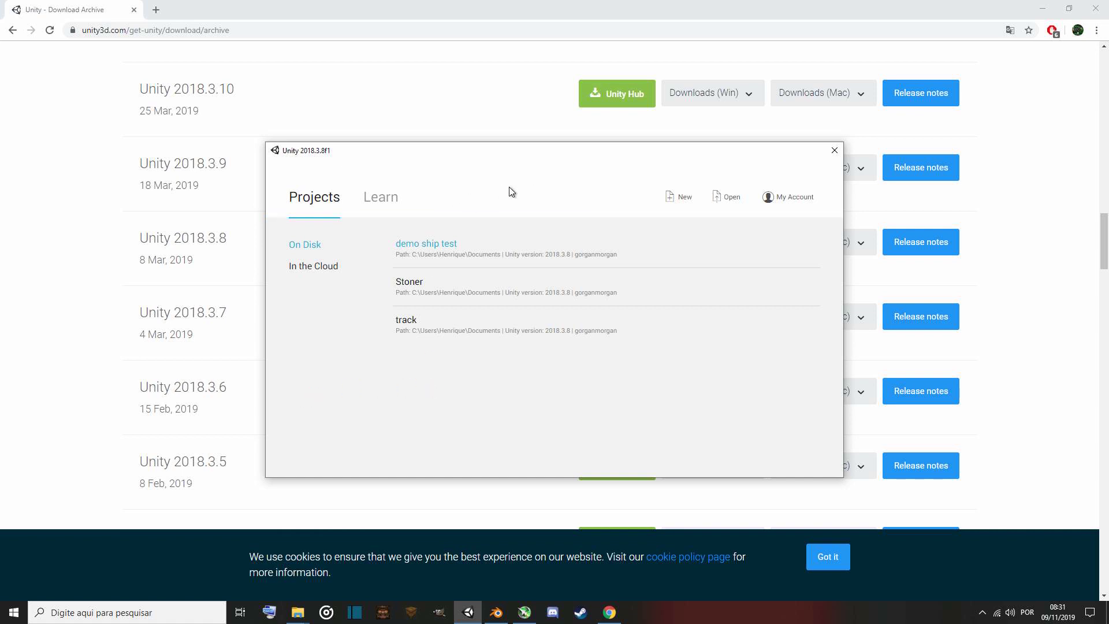
{"action": "left_click", "coordinate": [685, 202]}
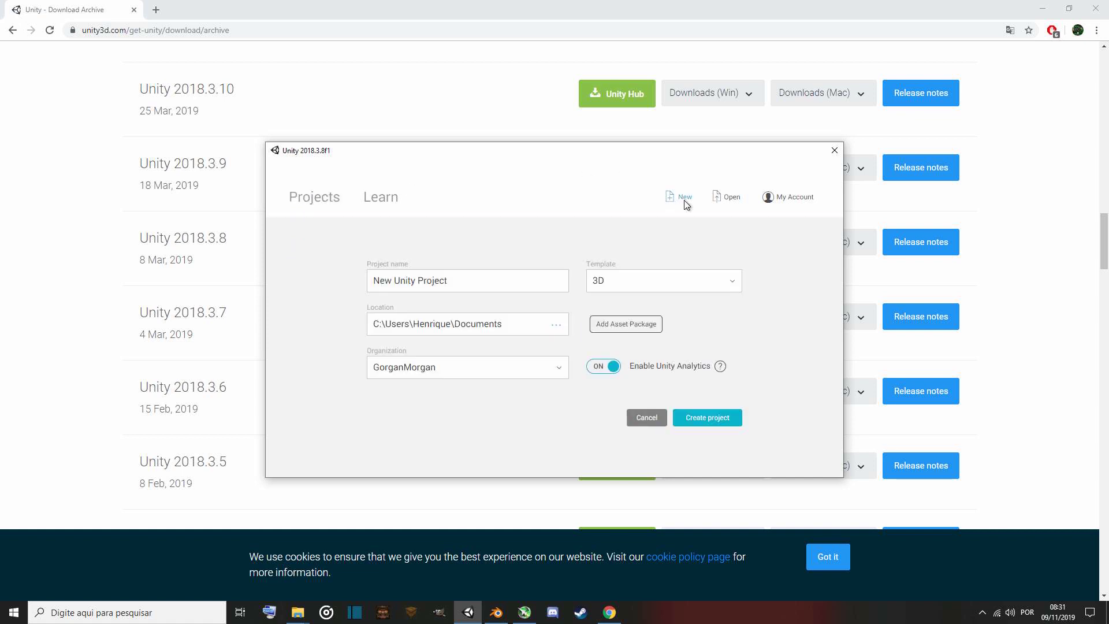
{"action": "left_click", "coordinate": [469, 283]}
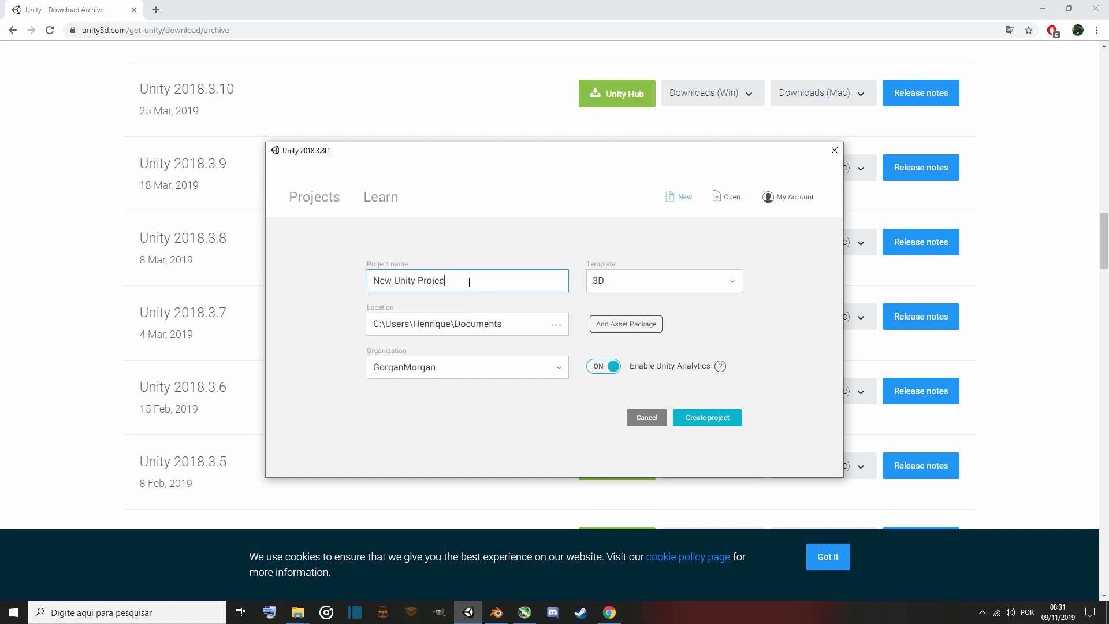
{"action": "key", "text": "BackSpace"}
{"action": "key", "text": "BackSpace"}
{"action": "key", "text": "BackSpace"}
{"action": "key", "text": "BackSpace"}
{"action": "key", "text": "BackSpace"}
{"action": "key", "text": "BackSpace"}
{"action": "key", "text": "BackSpace"}
{"action": "key", "text": "BackSpace"}
{"action": "key", "text": "BackSpace"}
{"action": "key", "text": "BackSpace"}
{"action": "key", "text": "BackSpace"}
{"action": "key", "text": "BackSpace"}
{"action": "key", "text": "BackSpace"}
{"action": "key", "text": "BackSpace"}
{"action": "key", "text": "BackSpace"}
{"action": "key", "text": "BackSpace"}
{"action": "type", "text": "Demo Ship Example"}
{"action": "left_click", "coordinate": [730, 426]}
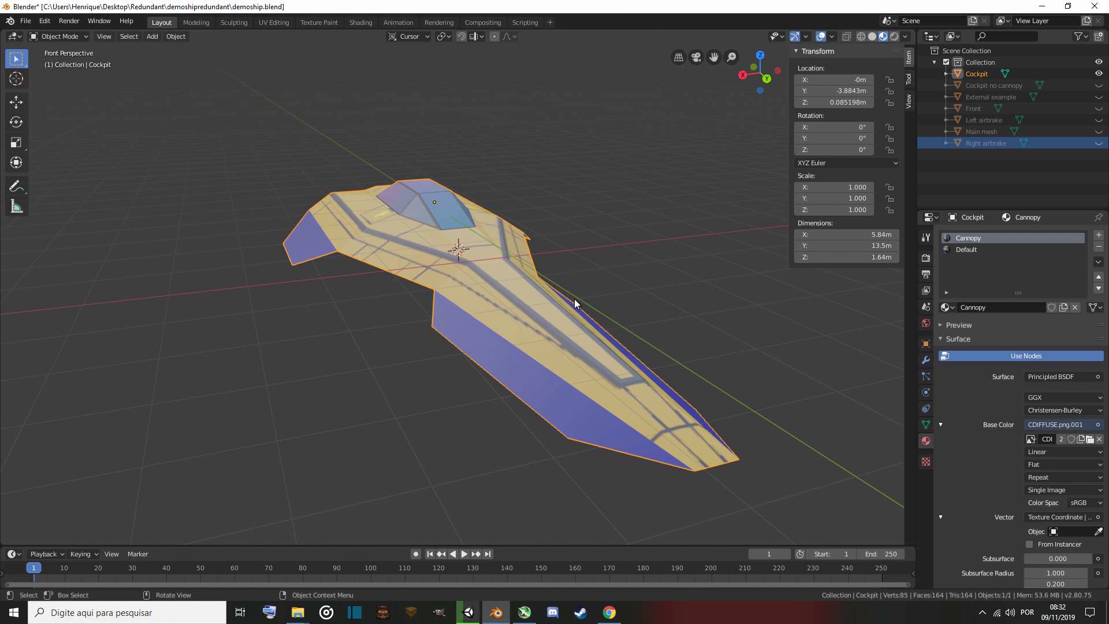
Select the Cockpit object and fly around the ship model with walk navigation to inspect it.
{"action": "left_click", "coordinate": [1006, 74]}
{"action": "right_click", "coordinate": [356, 323]}
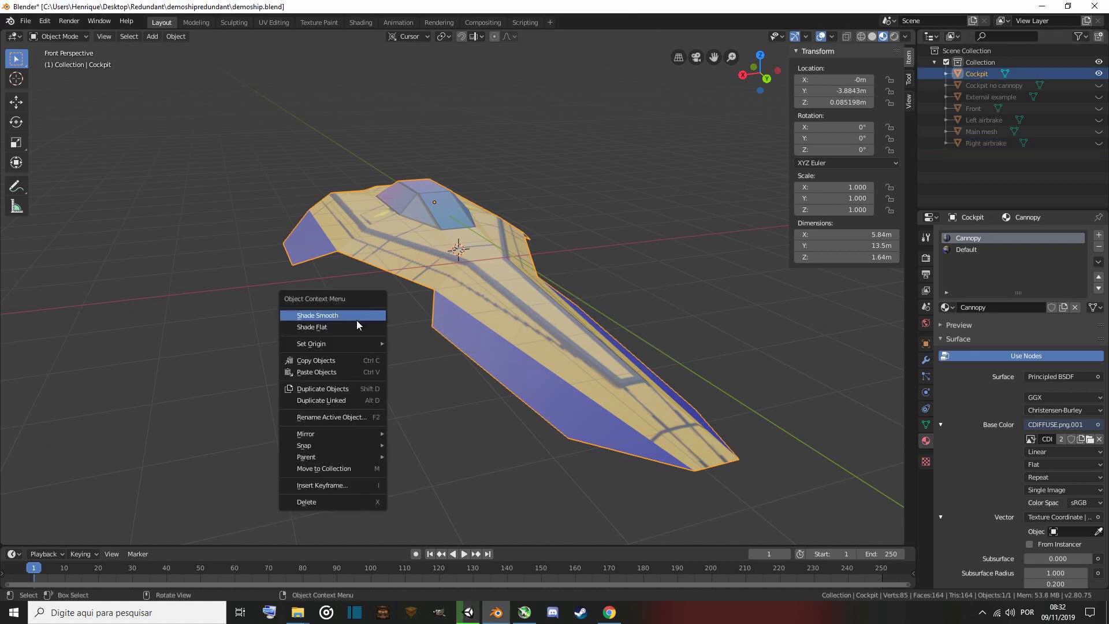
{"action": "key", "text": "shift+grave"}
{"action": "key", "text": "w"}
{"action": "key", "text": "s"}
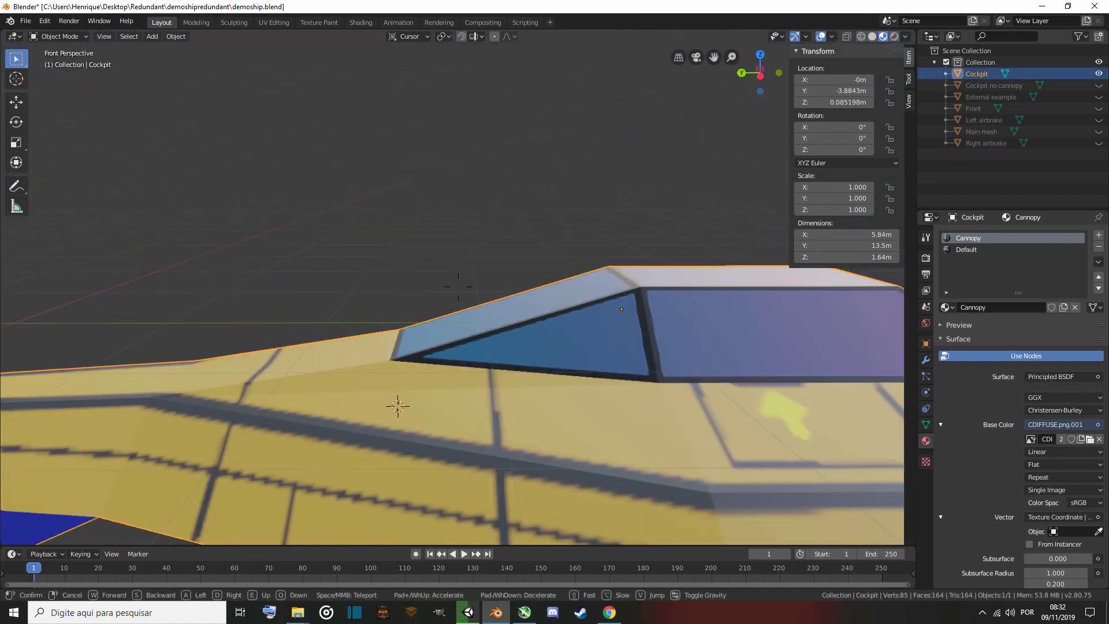
{"action": "key", "text": "a"}
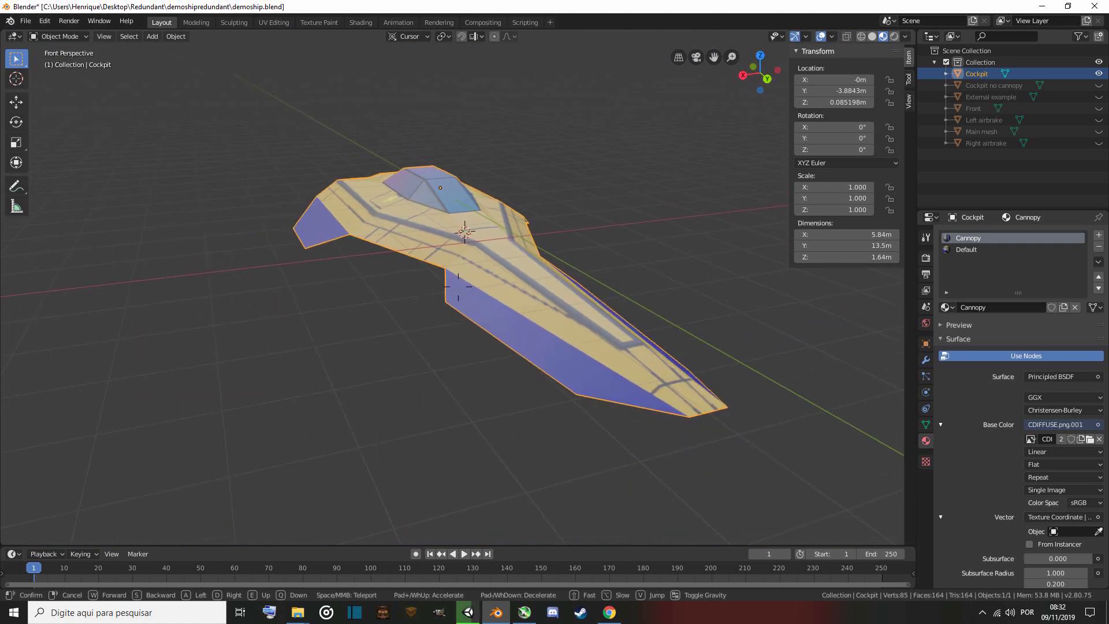
{"action": "left_click", "coordinate": [458, 286]}
Switch to the Unity project and start importing a custom package from the Assets menu.
{"action": "key", "text": "alt+Tab"}
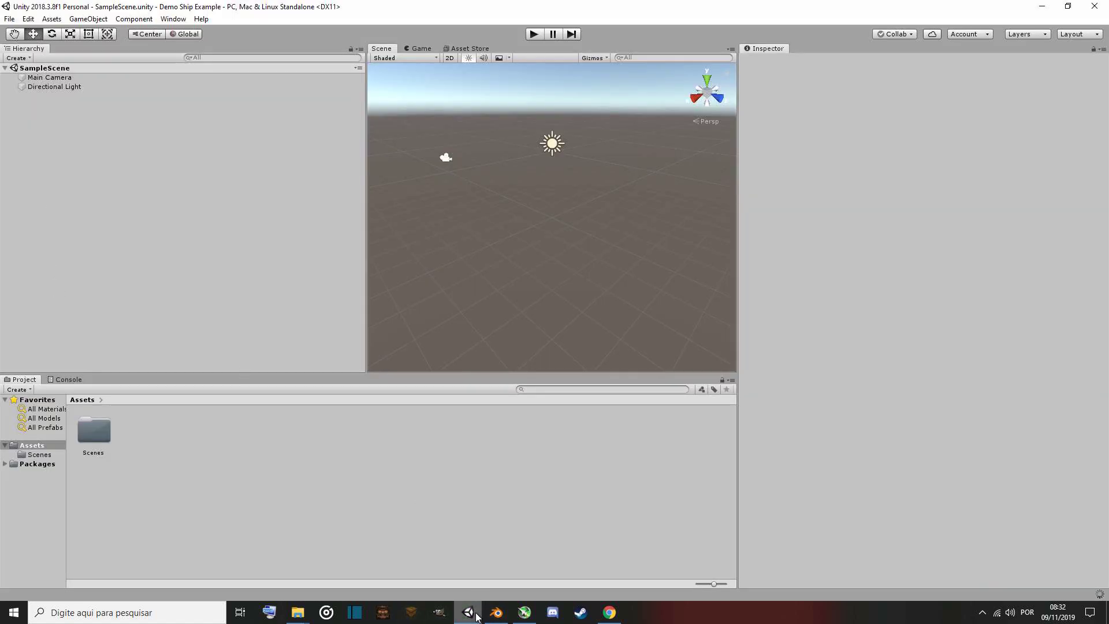
{"action": "left_click", "coordinate": [496, 612]}
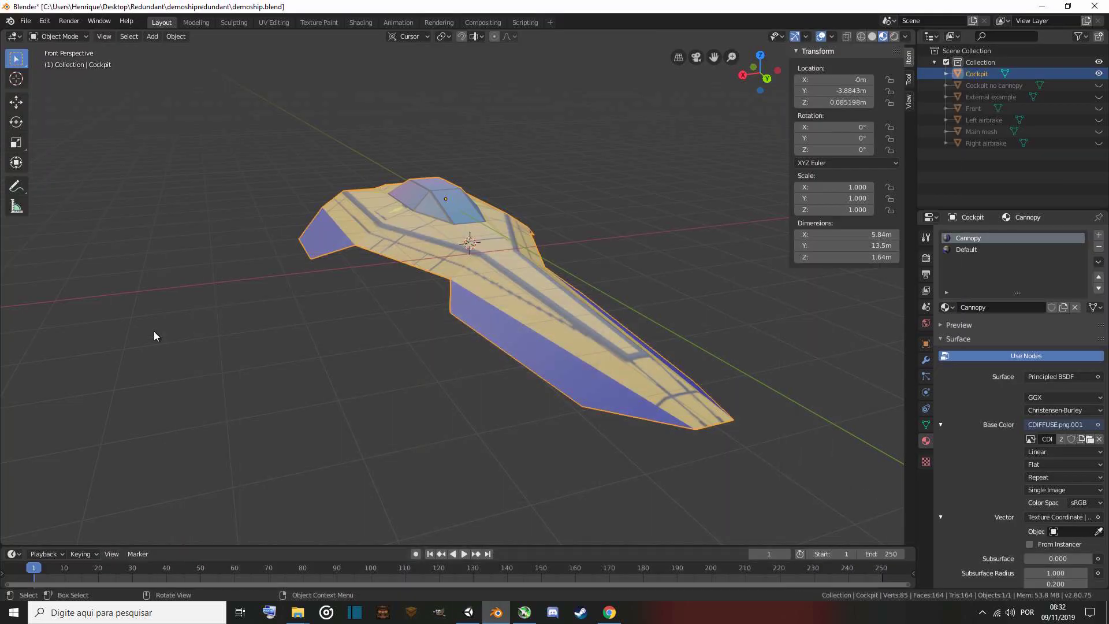
{"action": "left_click", "coordinate": [469, 613]}
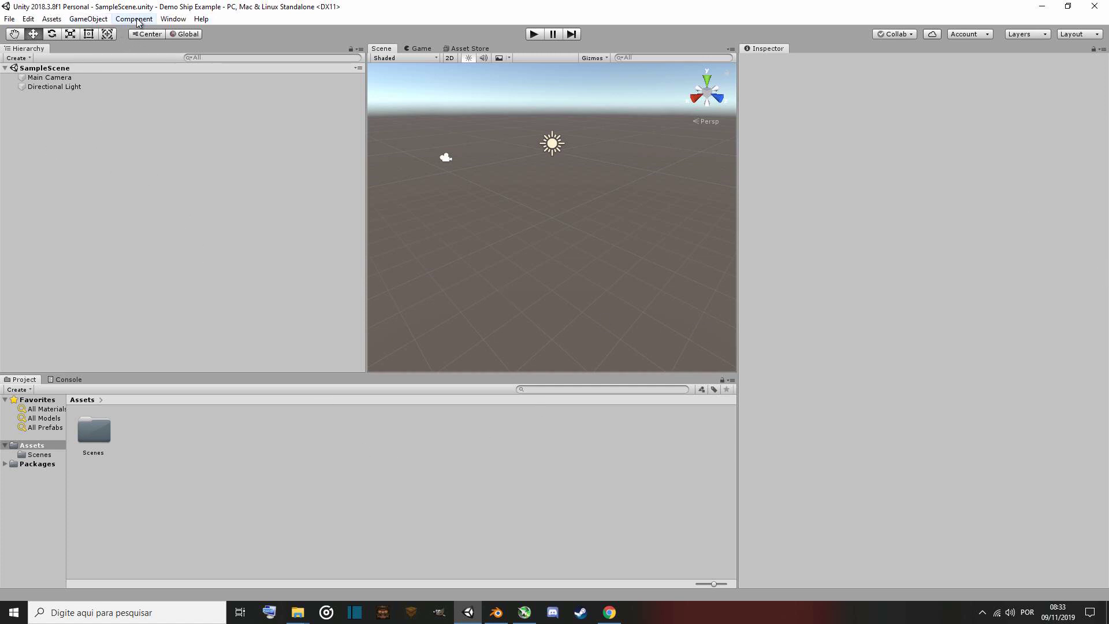
{"action": "left_click", "coordinate": [52, 19]}
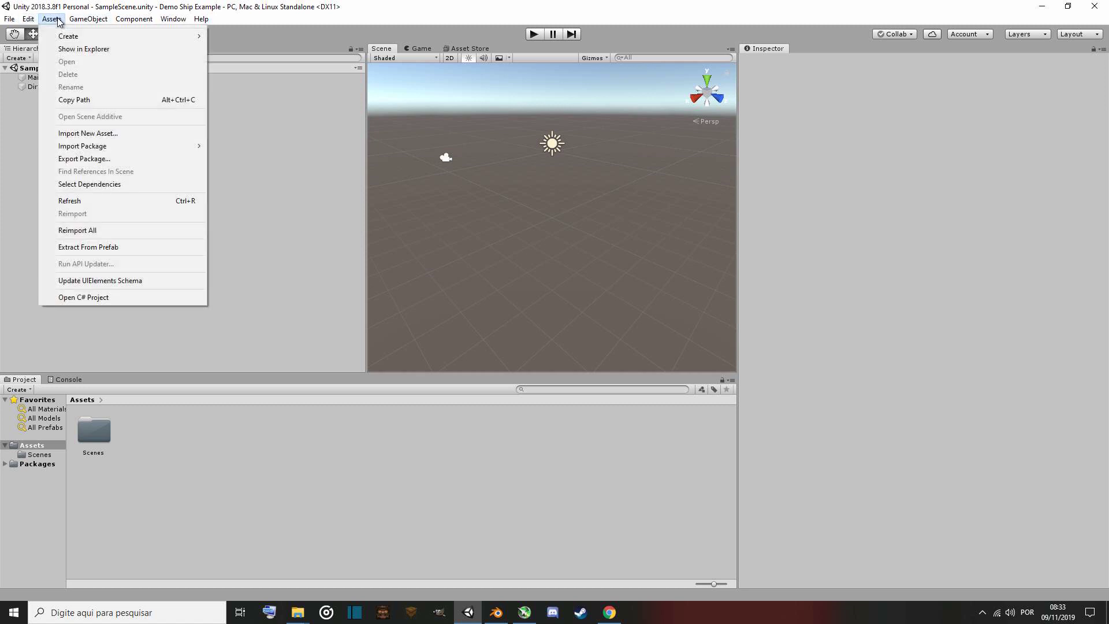
{"action": "mouse_move", "coordinate": [85, 148]}
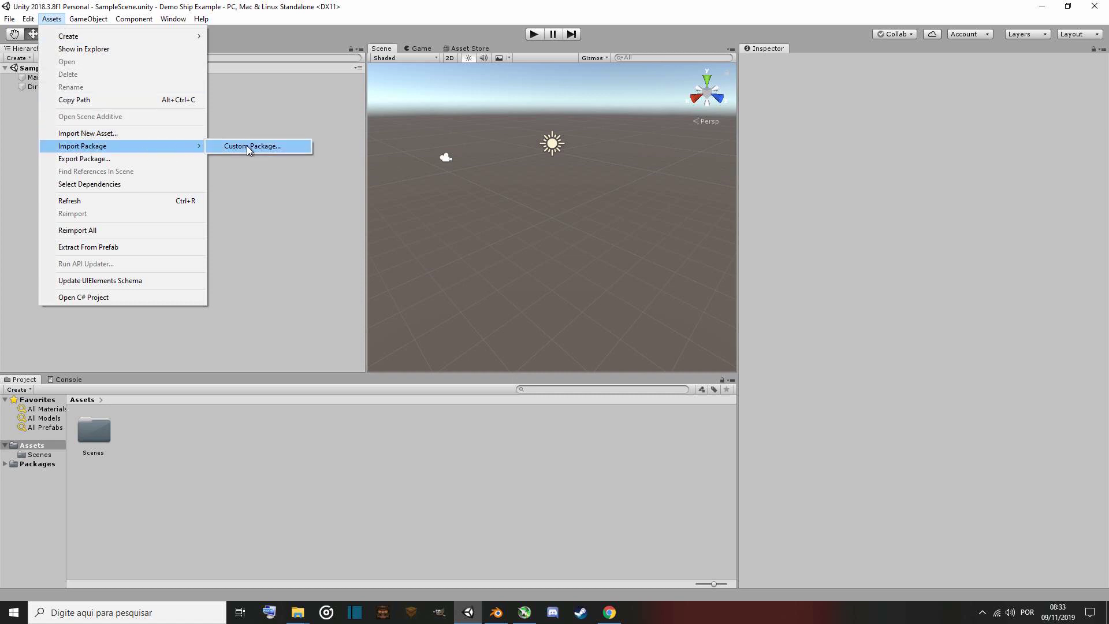
{"action": "left_click", "coordinate": [279, 146]}
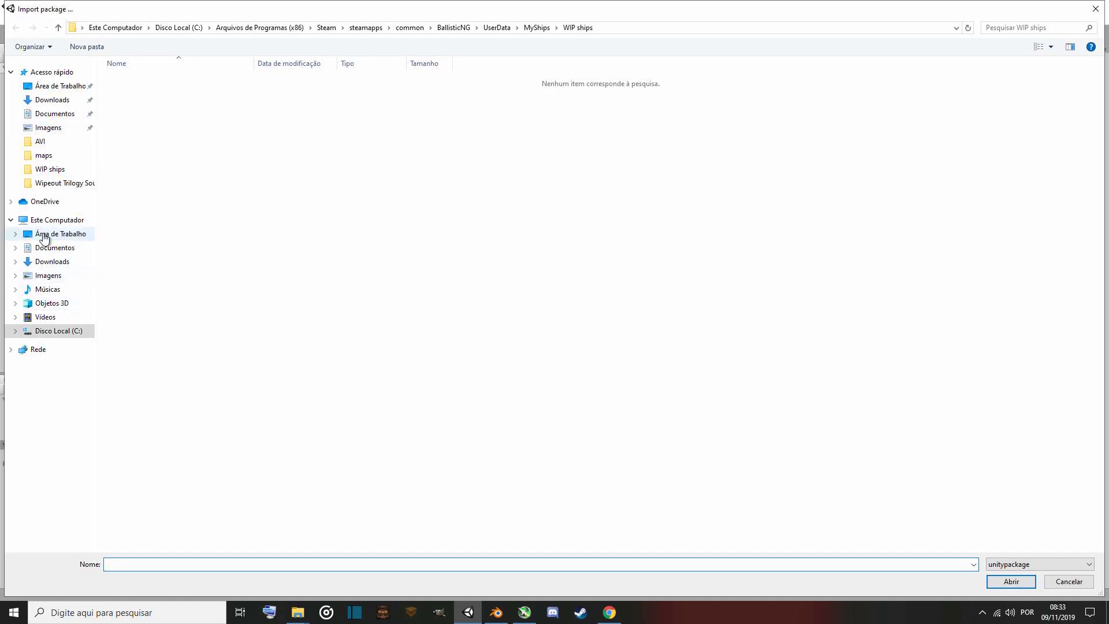
Browse the import dialog to the Steam folder inside Arquivos de Programas (x86) on drive C, then into steamapps.
{"action": "left_click", "coordinate": [55, 331]}
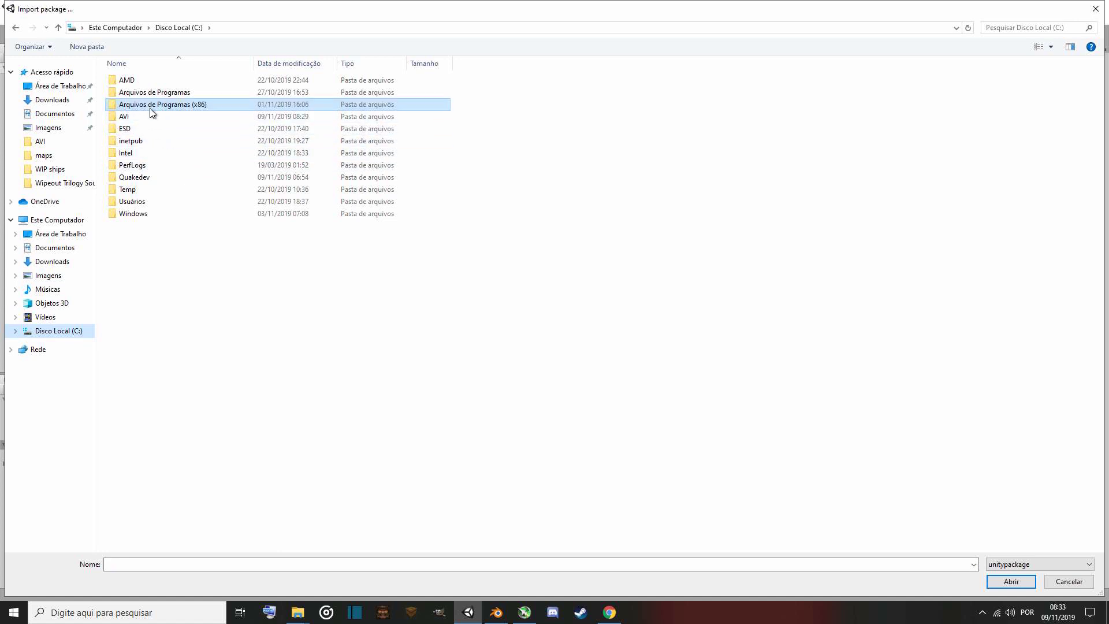
{"action": "double_click", "coordinate": [191, 106]}
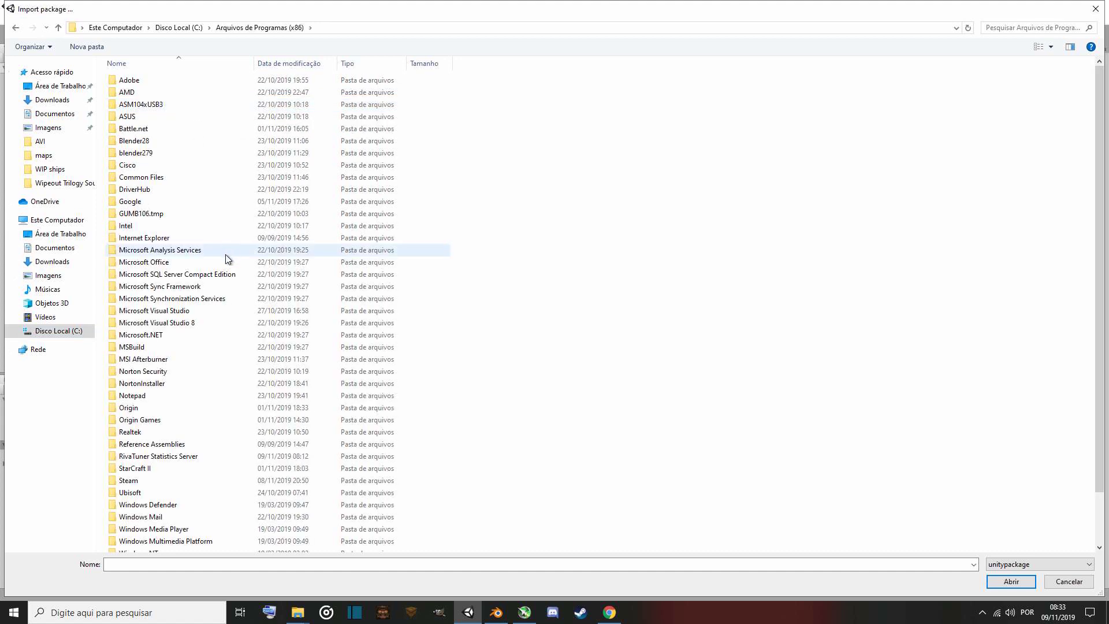
{"action": "scroll", "coordinate": [228, 257], "scroll_direction": "down", "scroll_amount": 2}
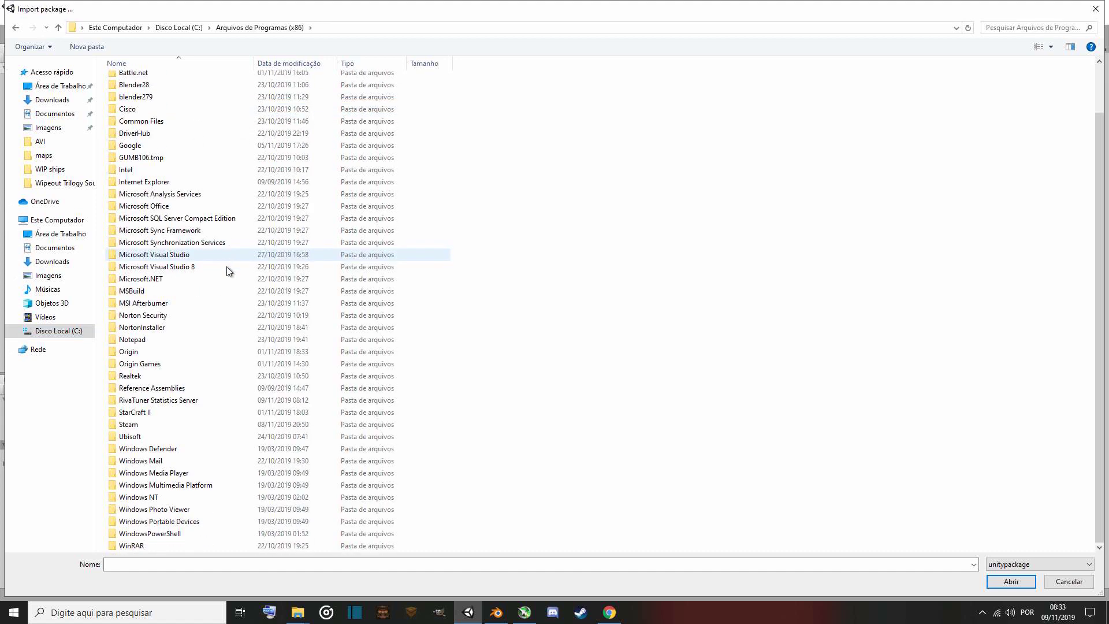
{"action": "double_click", "coordinate": [128, 425]}
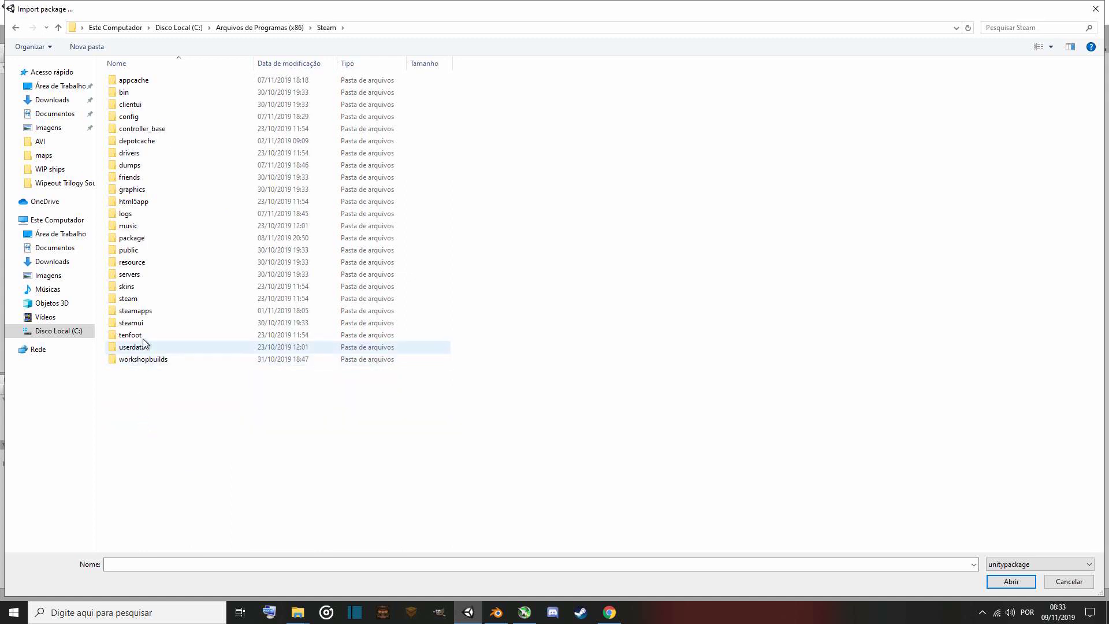
{"action": "left_click", "coordinate": [149, 315]}
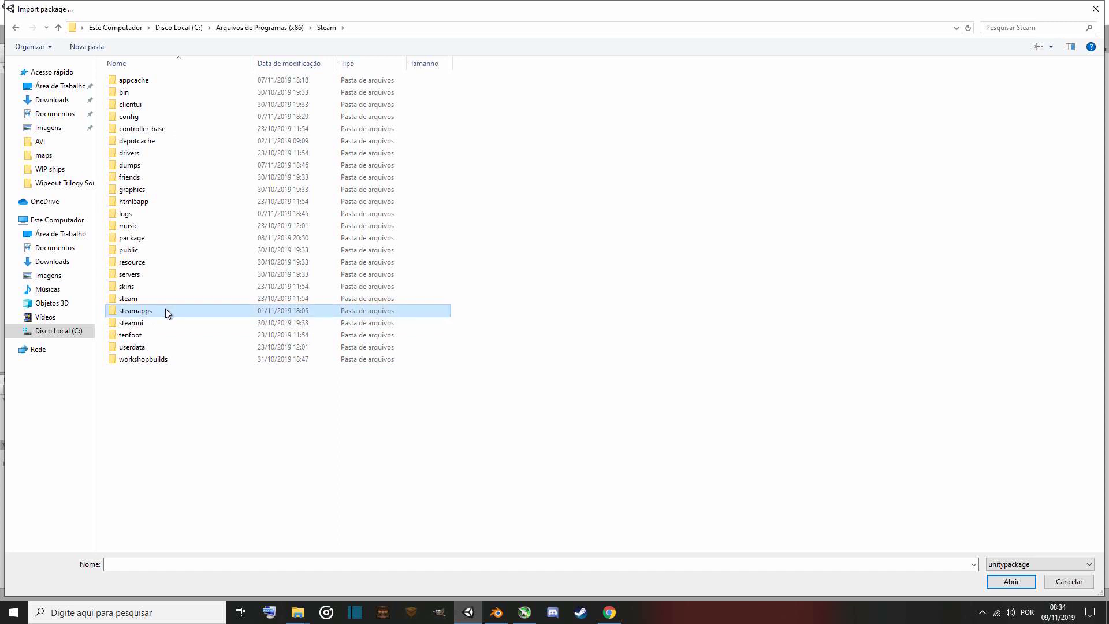
{"action": "double_click", "coordinate": [164, 311]}
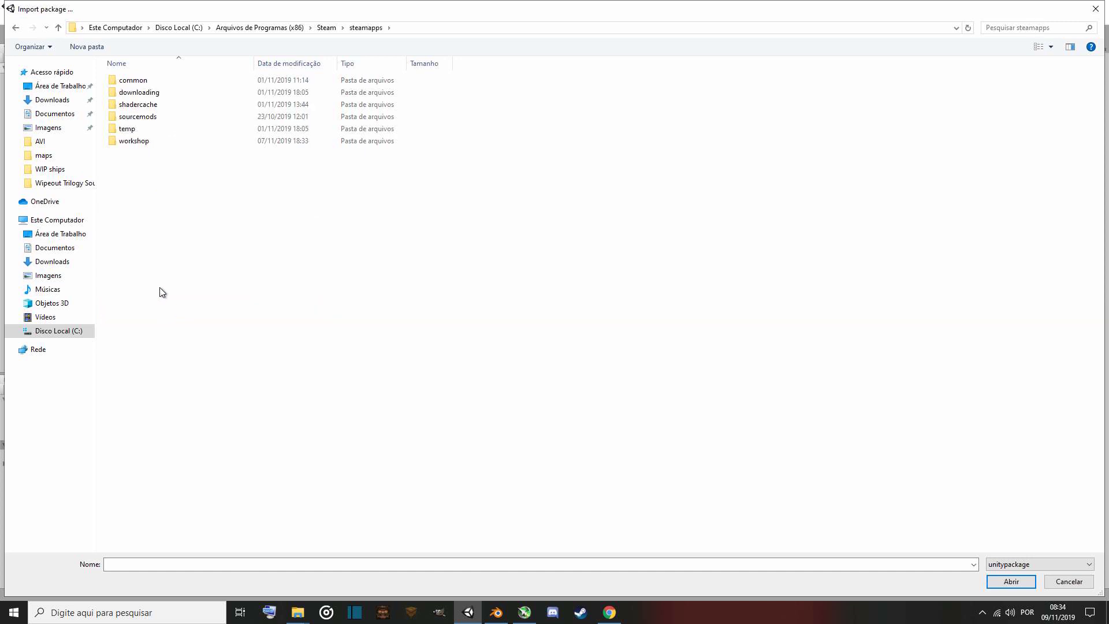
Open the BallisticUnityTools package from the common\BallisticNG\Modding folder.
{"action": "double_click", "coordinate": [153, 81]}
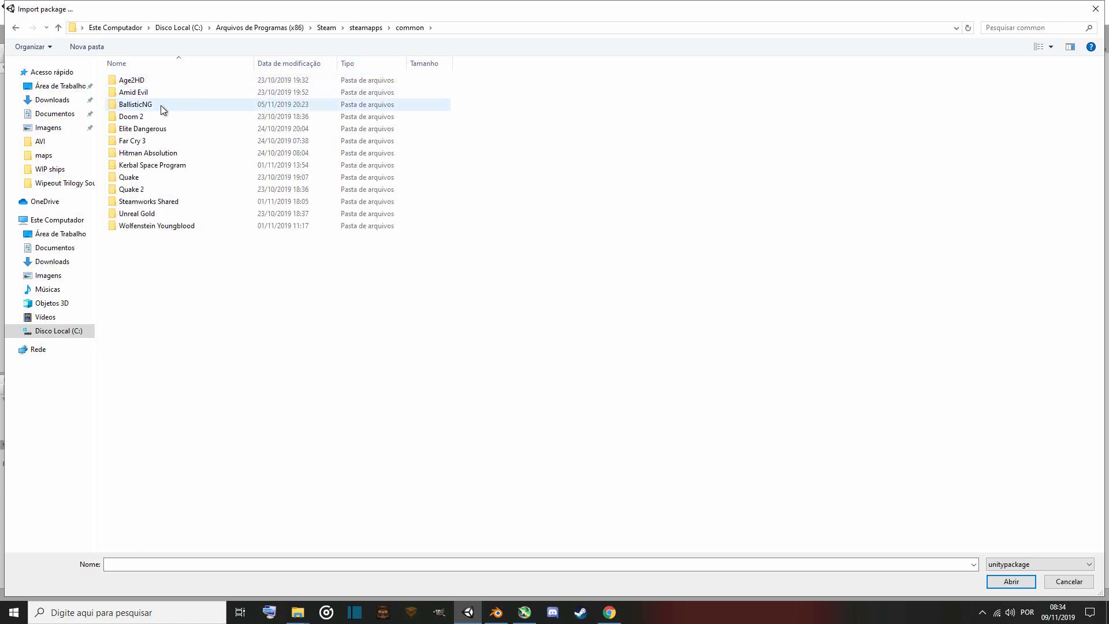
{"action": "double_click", "coordinate": [161, 105]}
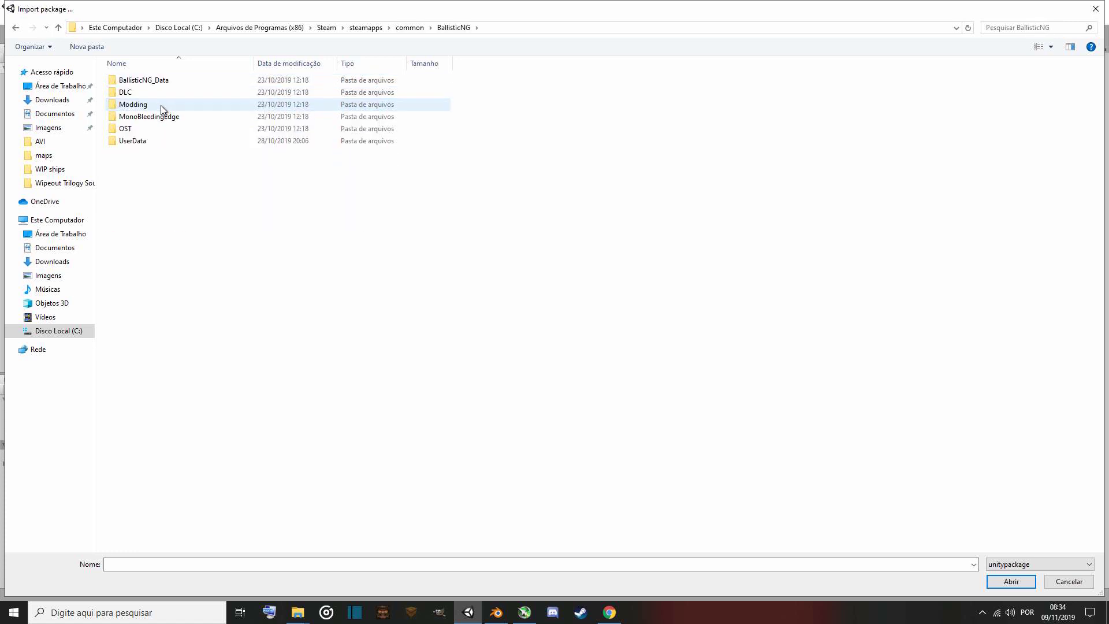
{"action": "double_click", "coordinate": [161, 105]}
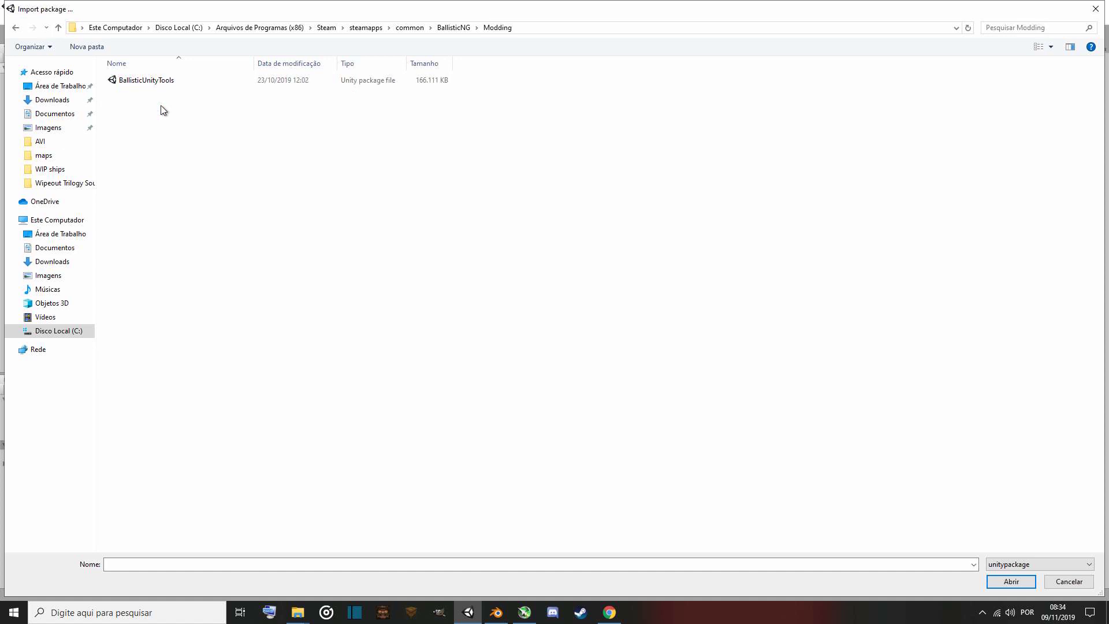
{"action": "left_click", "coordinate": [16, 27]}
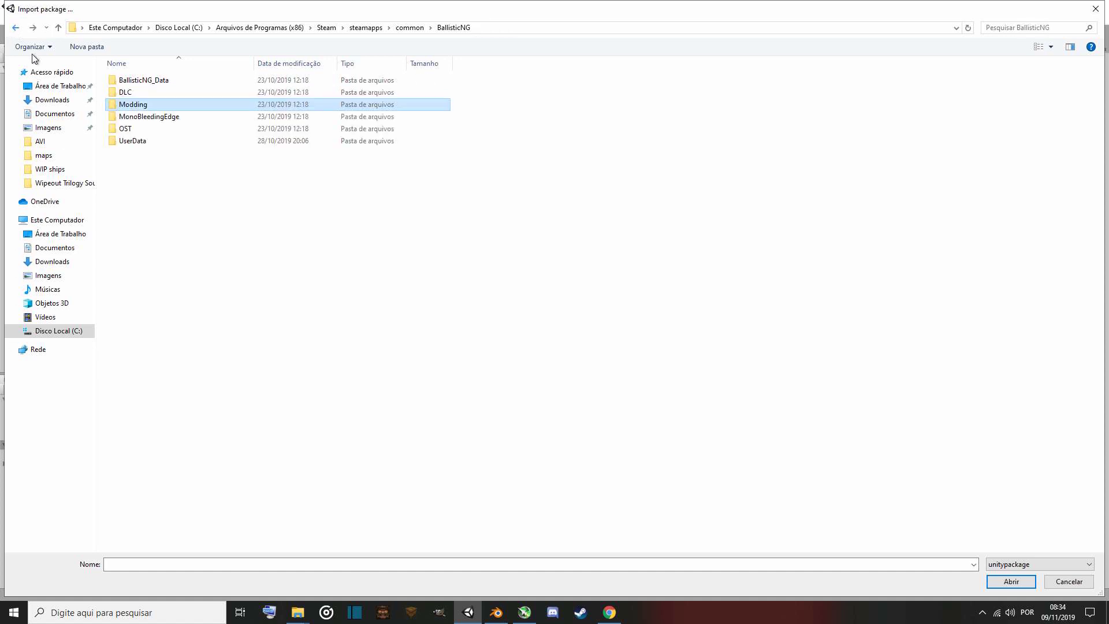
{"action": "double_click", "coordinate": [141, 104]}
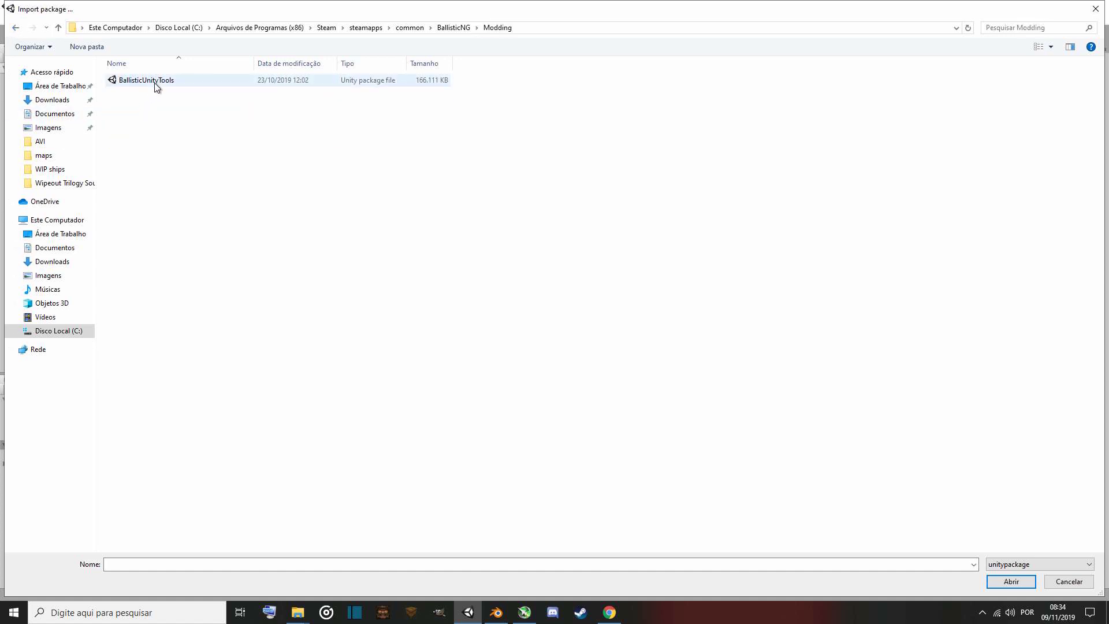
{"action": "double_click", "coordinate": [184, 79]}
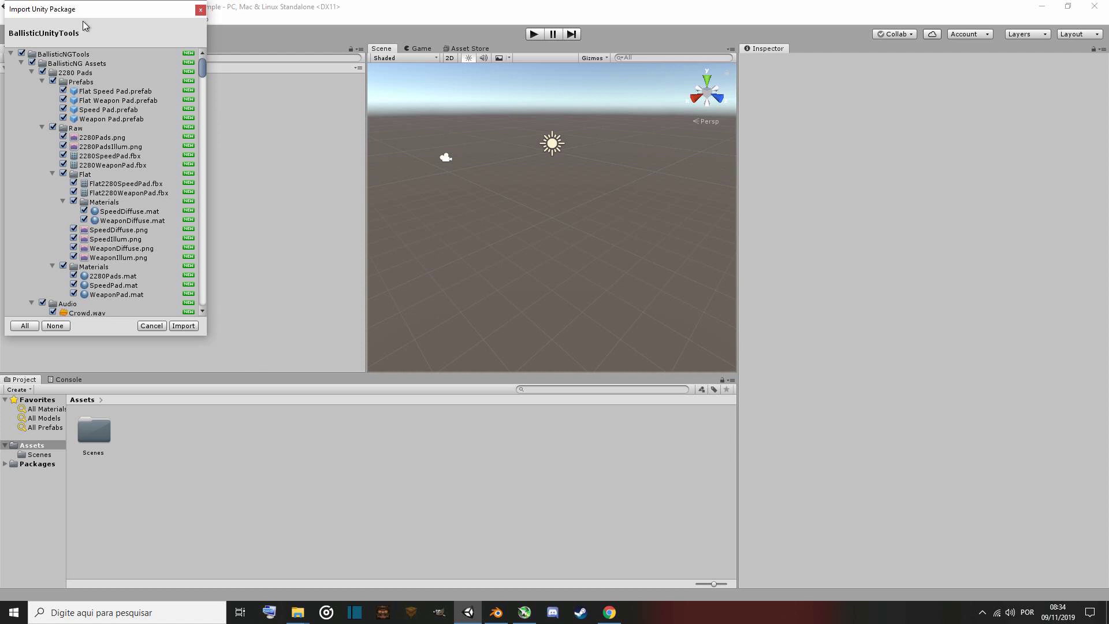
Import all package assets, choose Setup a ship, and decline opening the example scene.
{"action": "left_click_drag", "start_coordinate": [79, 11], "coordinate": [106, 24]}
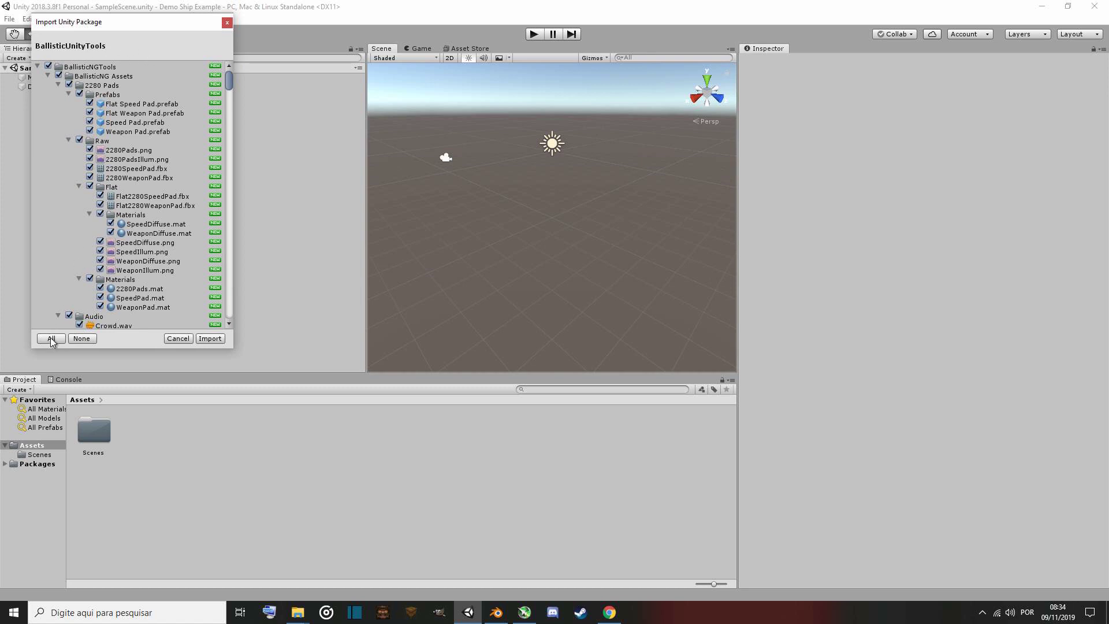
{"action": "left_click", "coordinate": [209, 338]}
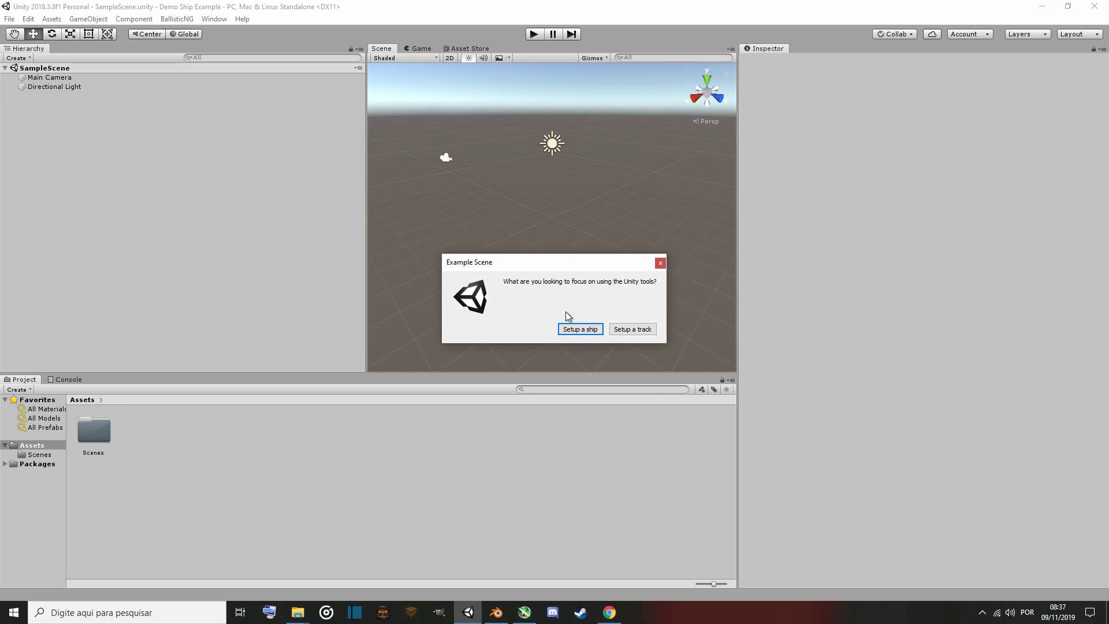
{"action": "left_click", "coordinate": [591, 330]}
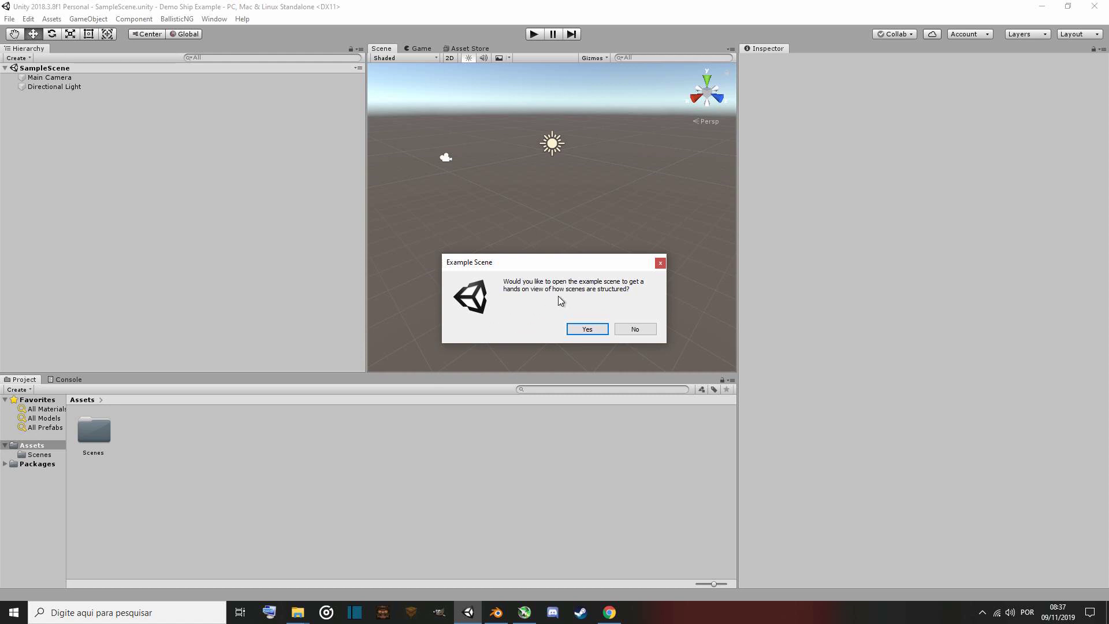
{"action": "left_click", "coordinate": [629, 331]}
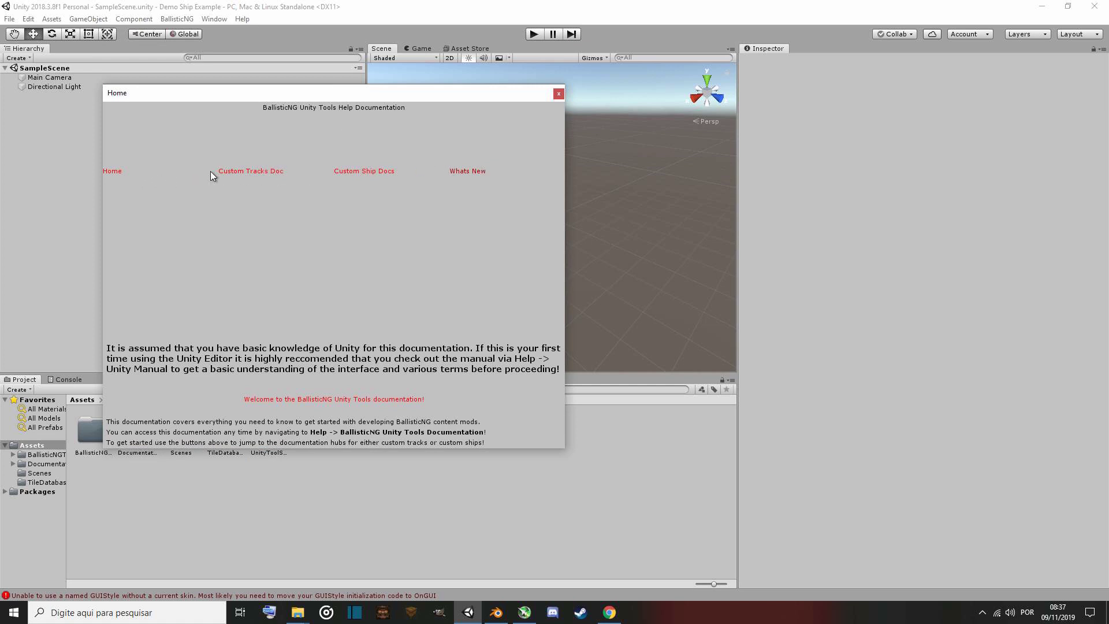
Browse the BallisticNG Unity Tools help documentation pages for ships and tracks, then close the window.
{"action": "left_click", "coordinate": [370, 172]}
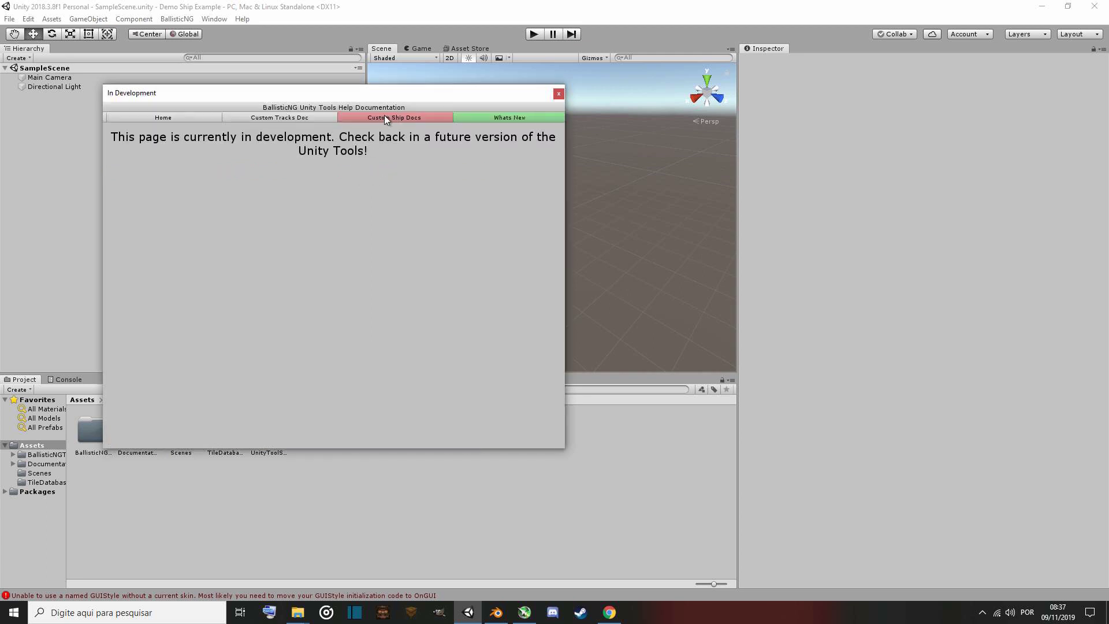
{"action": "left_click", "coordinate": [279, 118]}
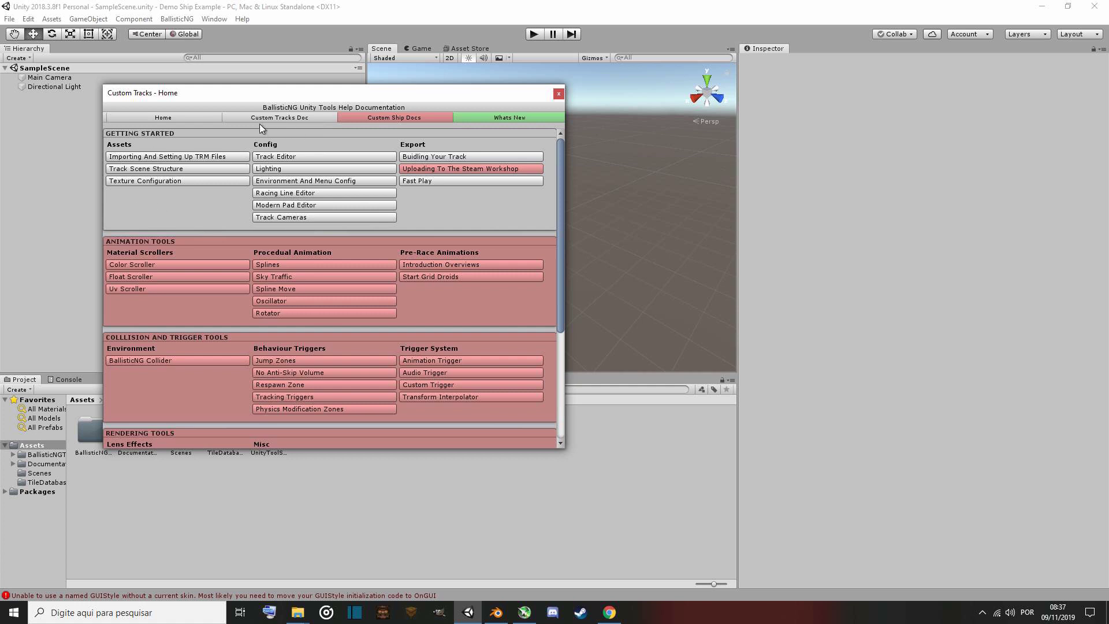
{"action": "scroll", "coordinate": [432, 203], "scroll_direction": "down", "scroll_amount": 5}
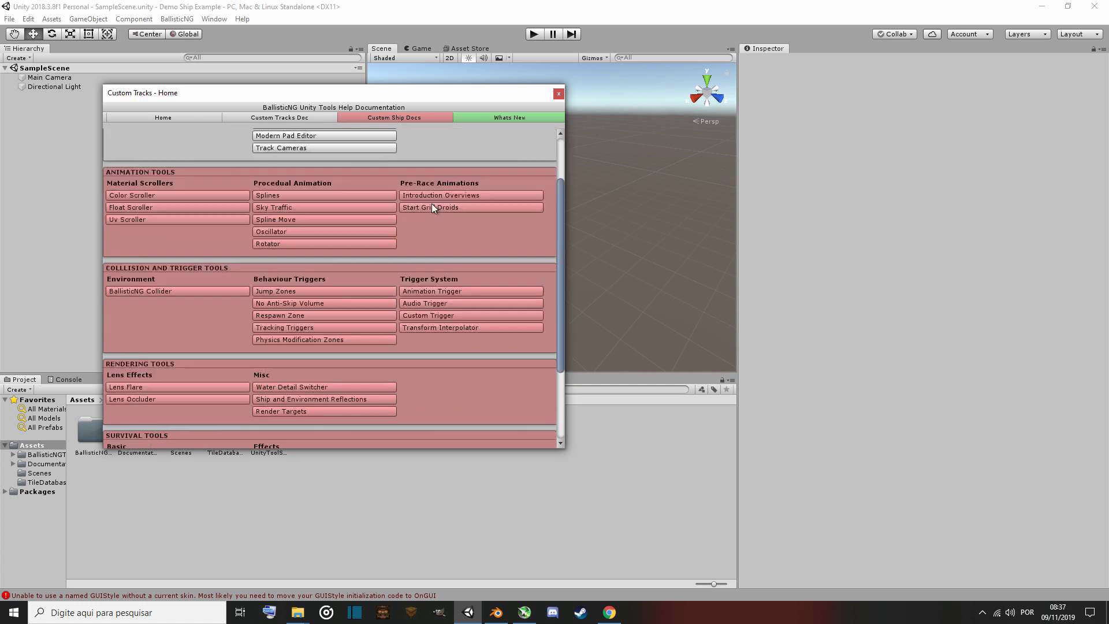
{"action": "scroll", "coordinate": [413, 261], "scroll_direction": "up", "scroll_amount": 5}
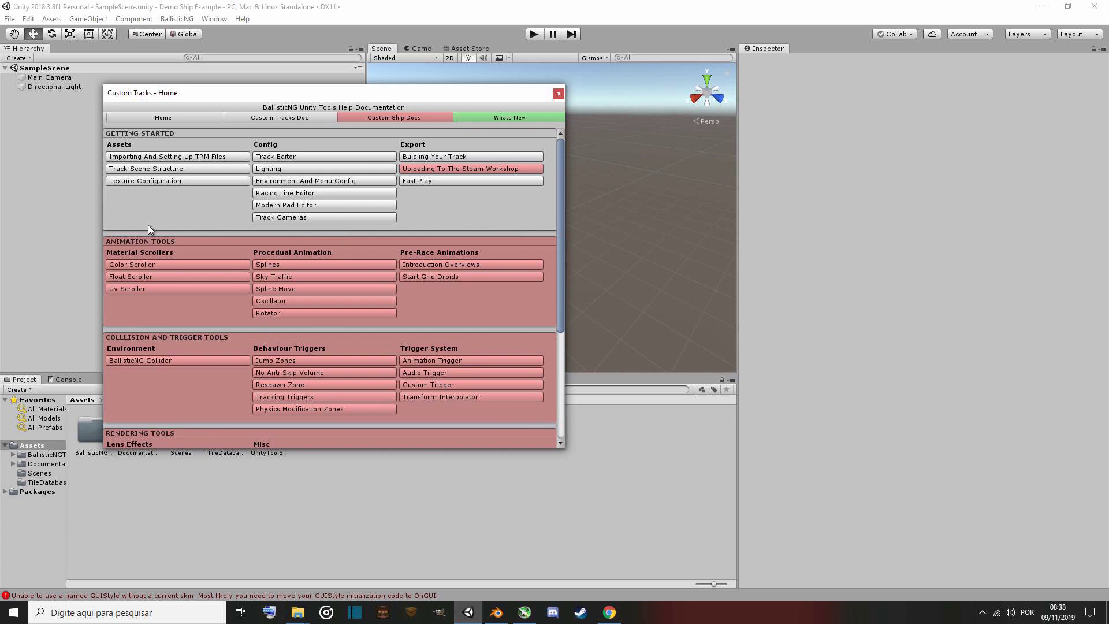
{"action": "left_click", "coordinate": [396, 116]}
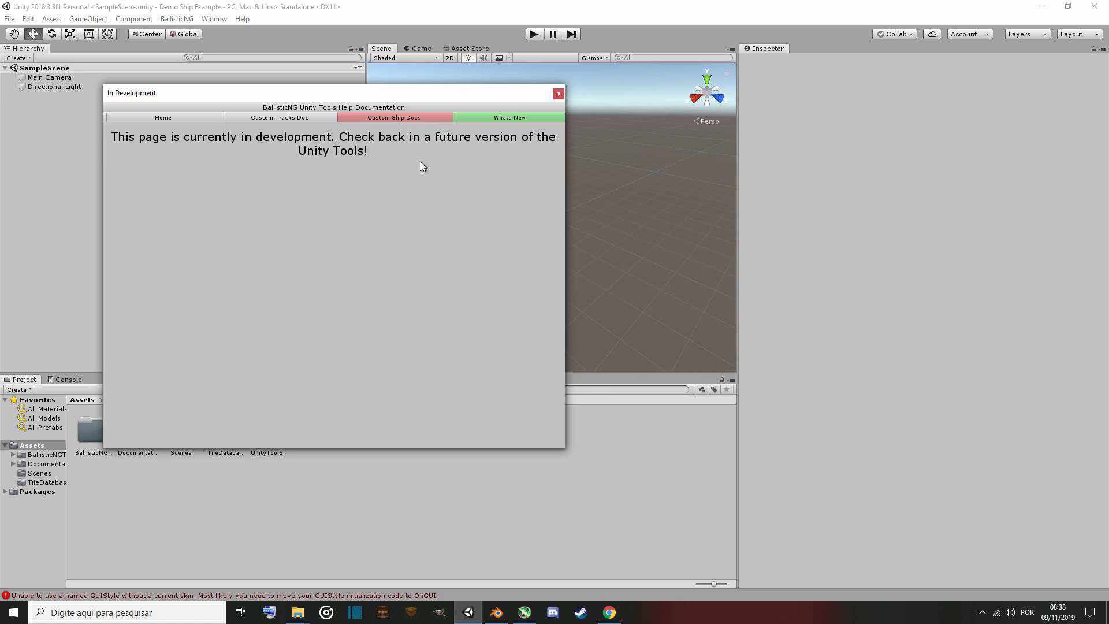
{"action": "left_click", "coordinate": [558, 95]}
{"action": "left_click", "coordinate": [559, 93]}
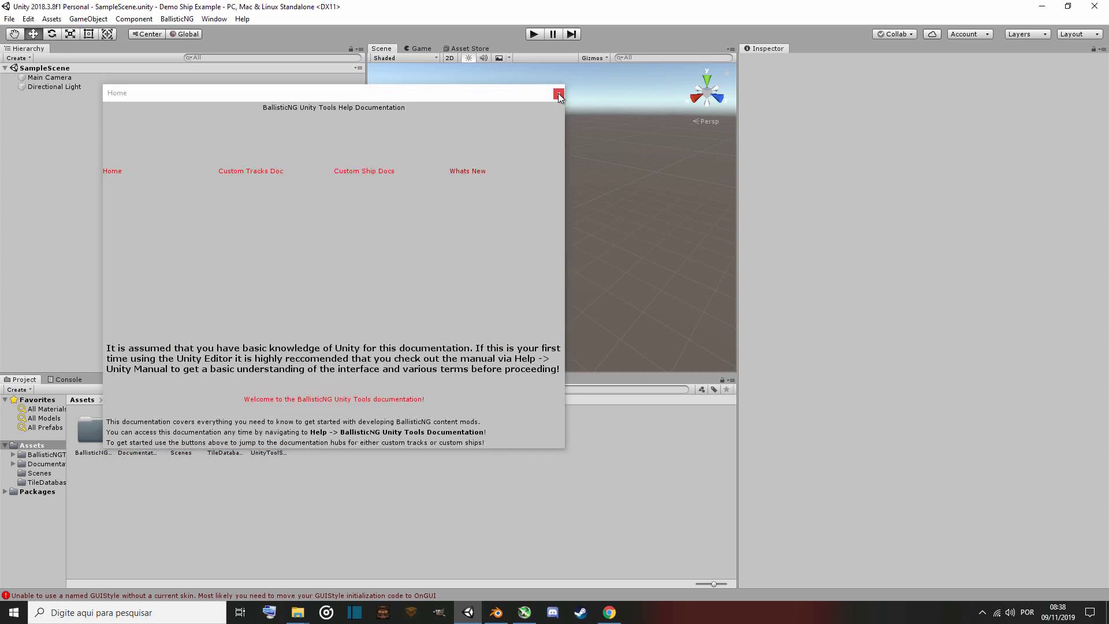
{"action": "left_click", "coordinate": [558, 94]}
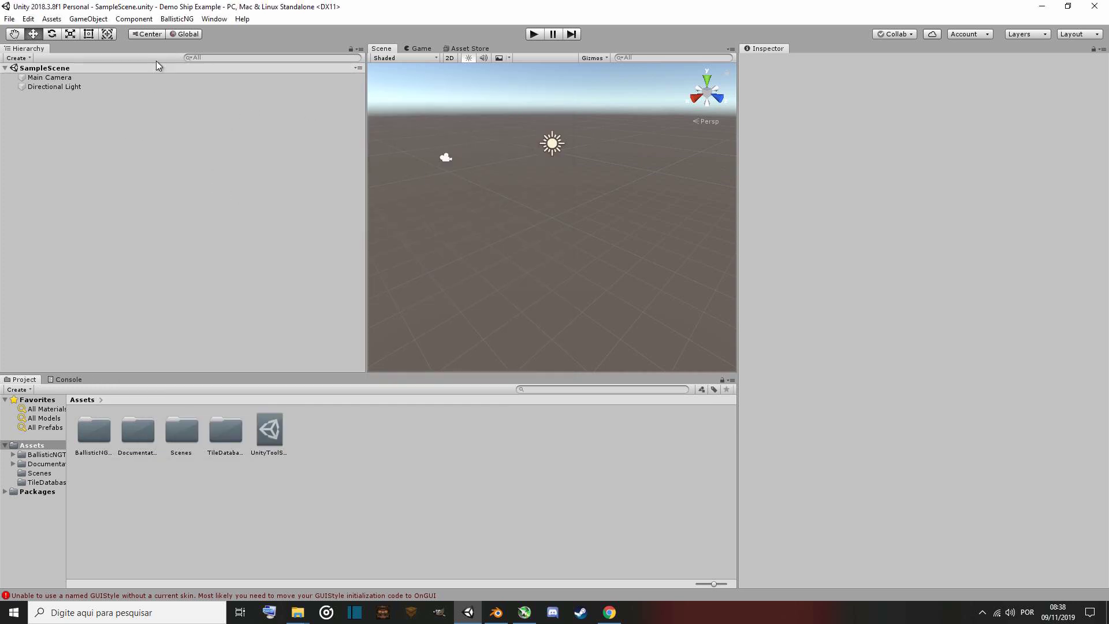
Create a new ship from the BallisticNG Ships menu.
{"action": "left_click", "coordinate": [179, 21]}
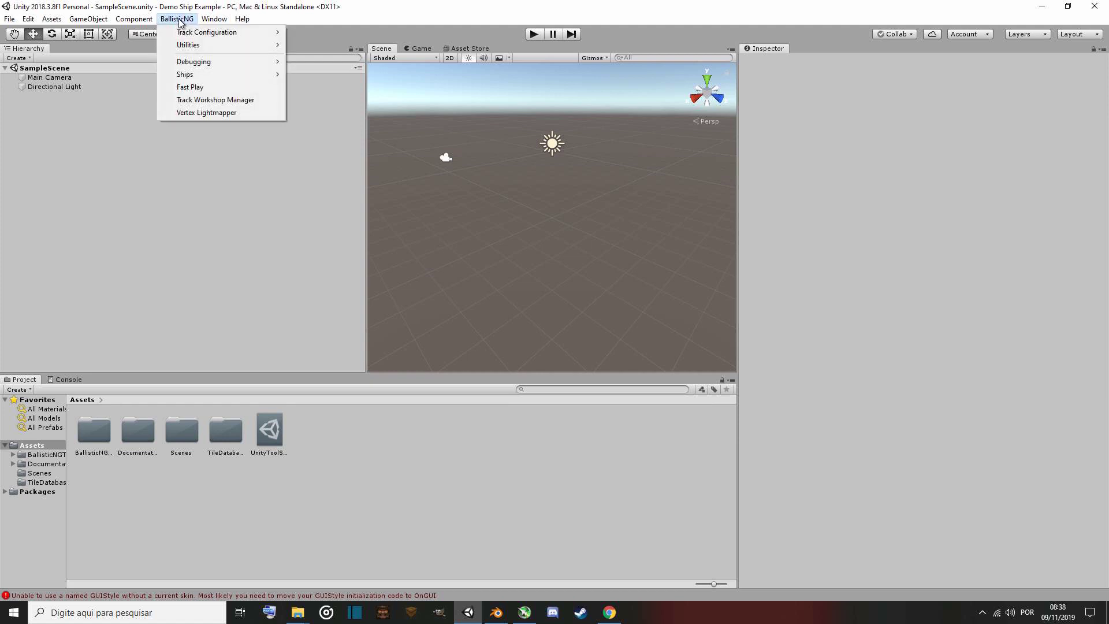
{"action": "mouse_move", "coordinate": [194, 77]}
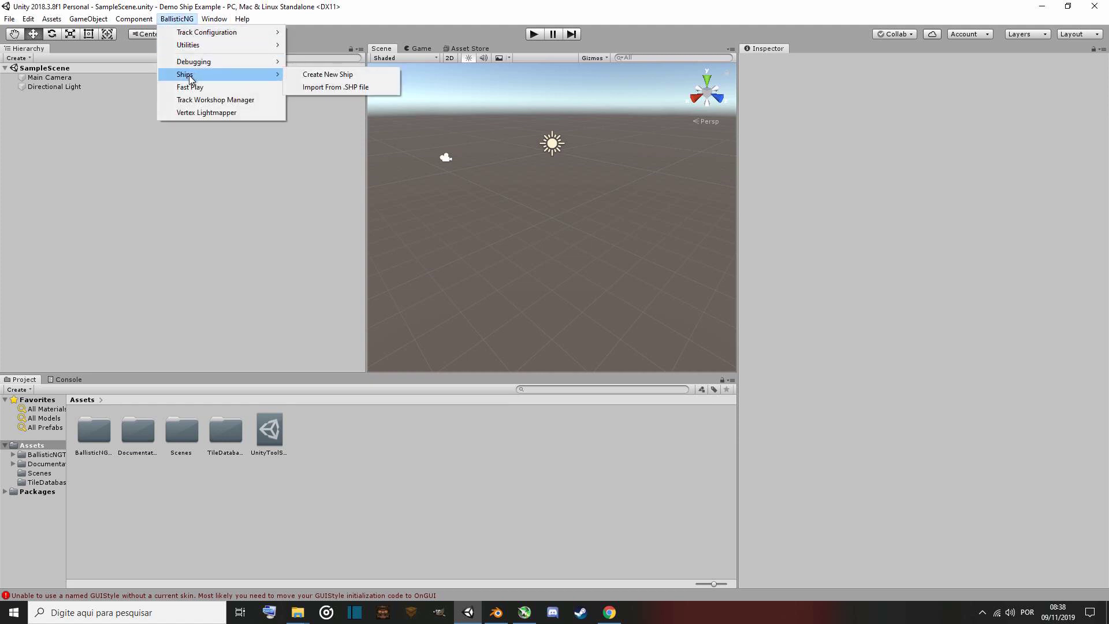
{"action": "left_click", "coordinate": [331, 78]}
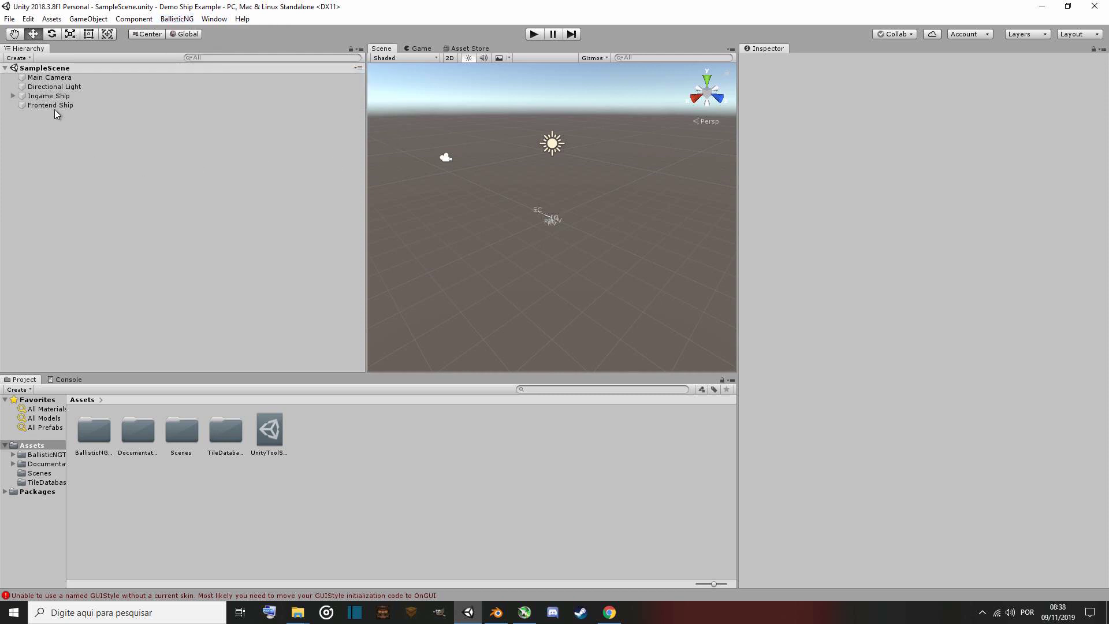
Import the ship model and texture files from the Model and Textures folder into the project Assets.
{"action": "mouse_move", "coordinate": [480, 261]}
{"action": "left_mouse_down", "text": "alt"}
{"action": "mouse_move", "coordinate": [525, 271]}
{"action": "mouse_move", "coordinate": [530, 260]}
{"action": "mouse_move", "coordinate": [500, 242]}
{"action": "mouse_move", "coordinate": [484, 249]}
{"action": "left_mouse_up", "text": "alt"}
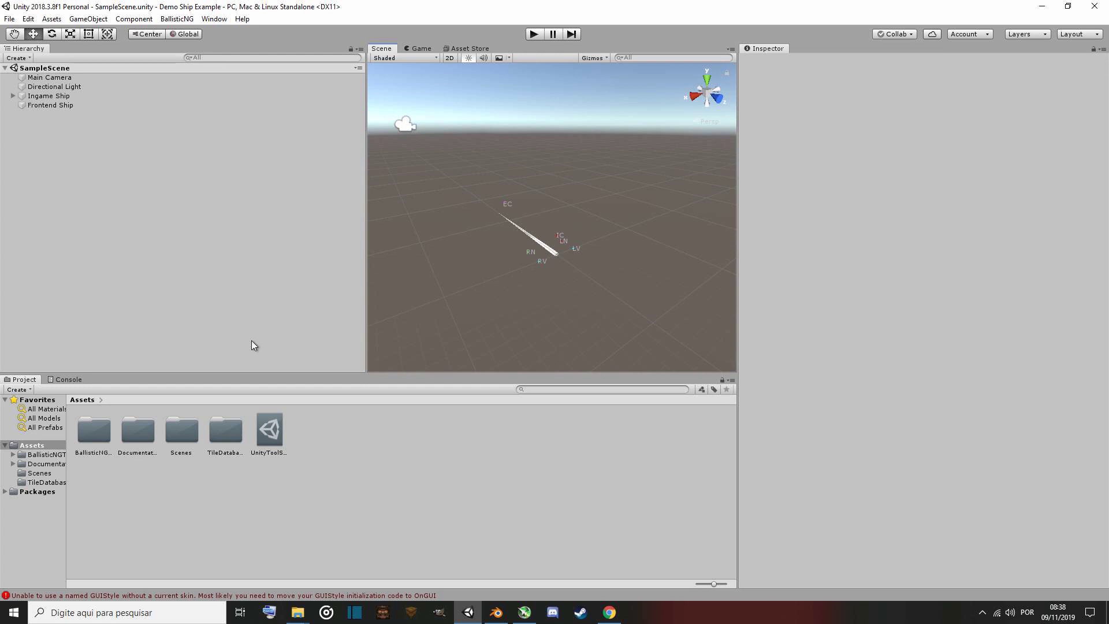
{"action": "left_click", "coordinate": [298, 613]}
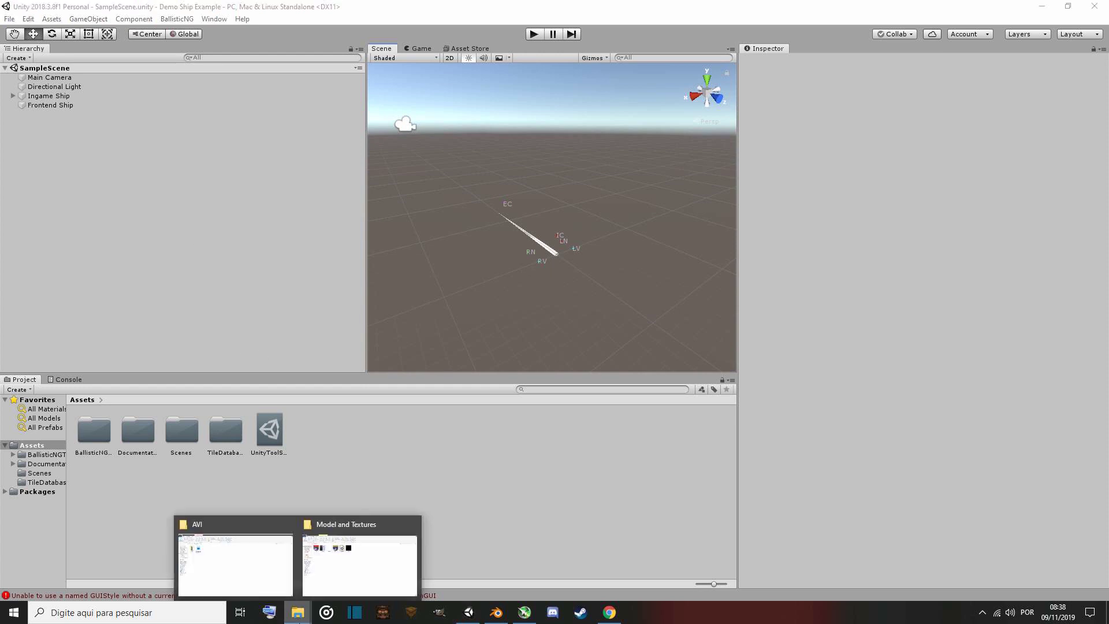
{"action": "left_click", "coordinate": [347, 566]}
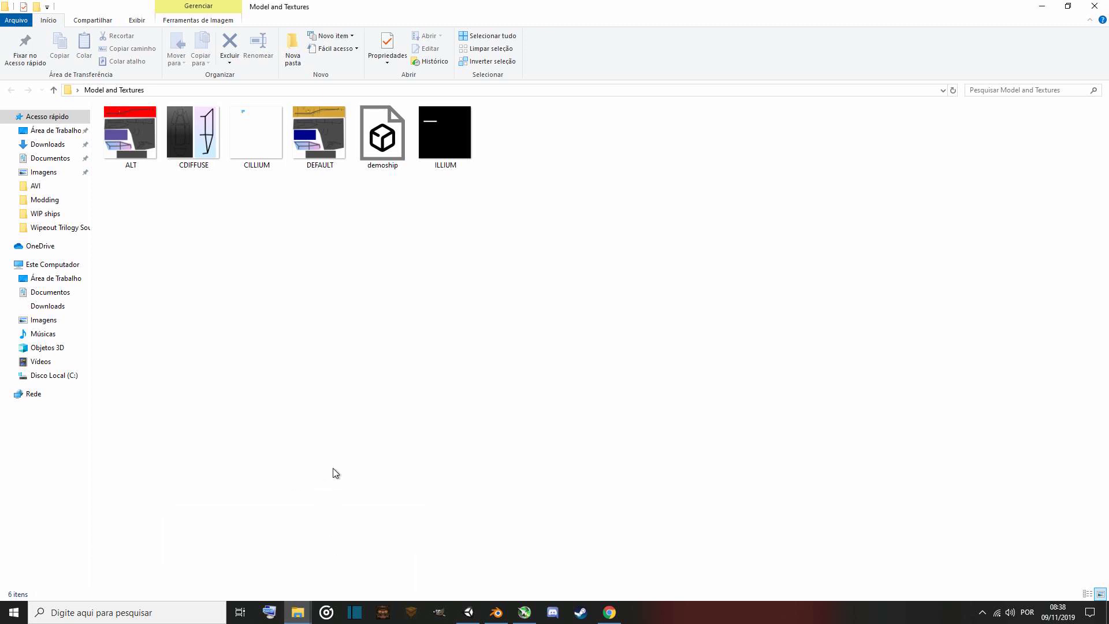
{"action": "left_click_drag", "start_coordinate": [127, 209], "coordinate": [479, 124]}
{"action": "left_click_drag", "start_coordinate": [324, 138], "coordinate": [436, 491]}
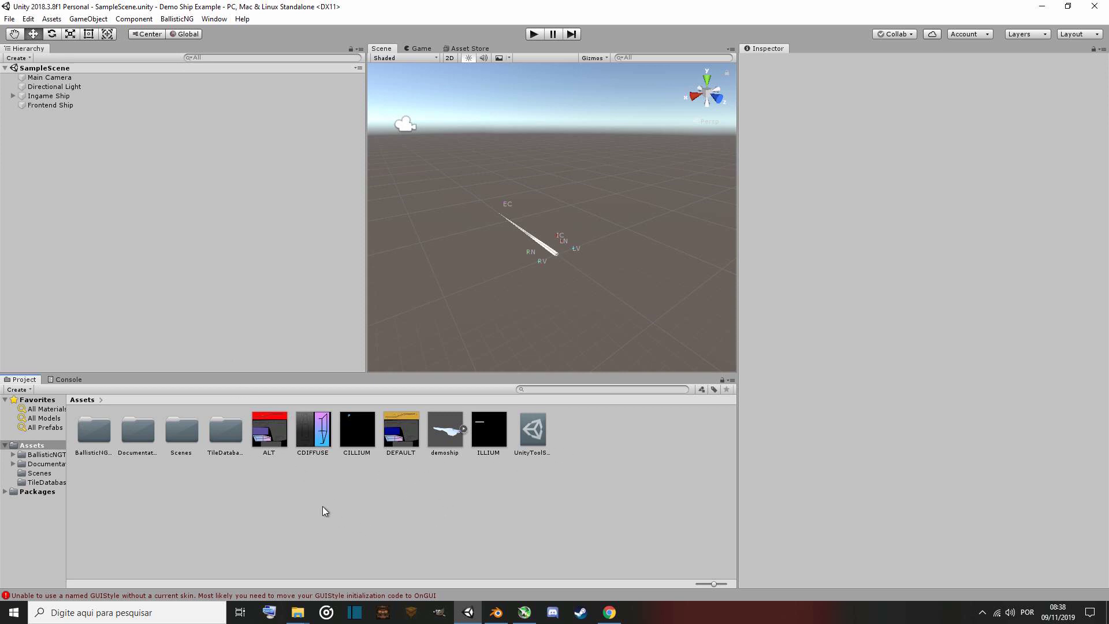
Add the demoship model from Assets into the scene hierarchy.
{"action": "left_click", "coordinate": [445, 434]}
{"action": "left_click", "coordinate": [464, 428]}
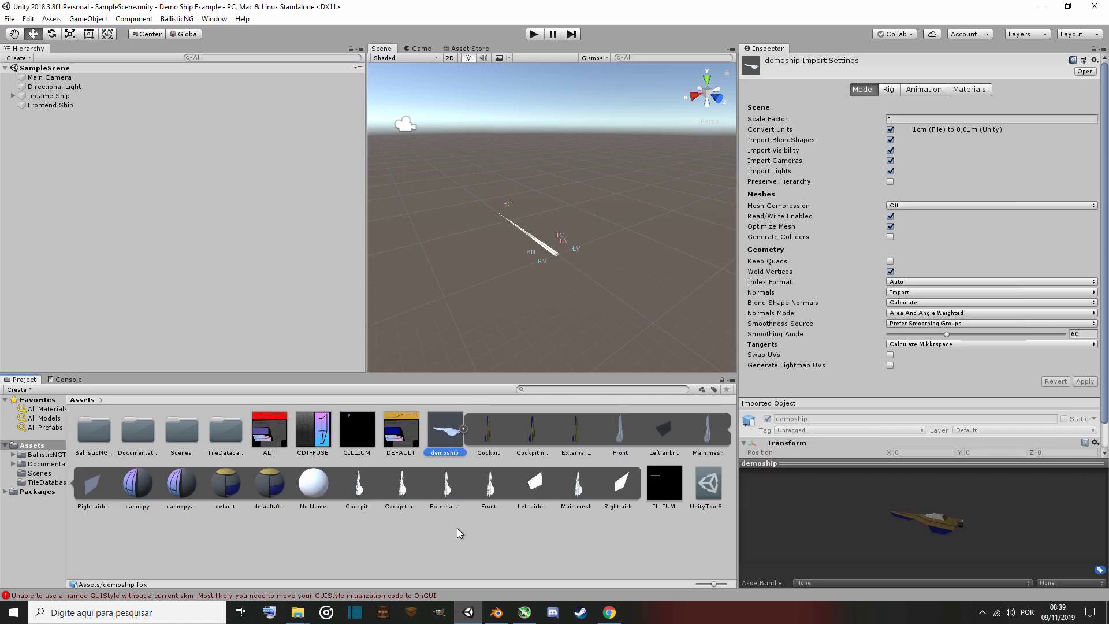
{"action": "left_click", "coordinate": [463, 429]}
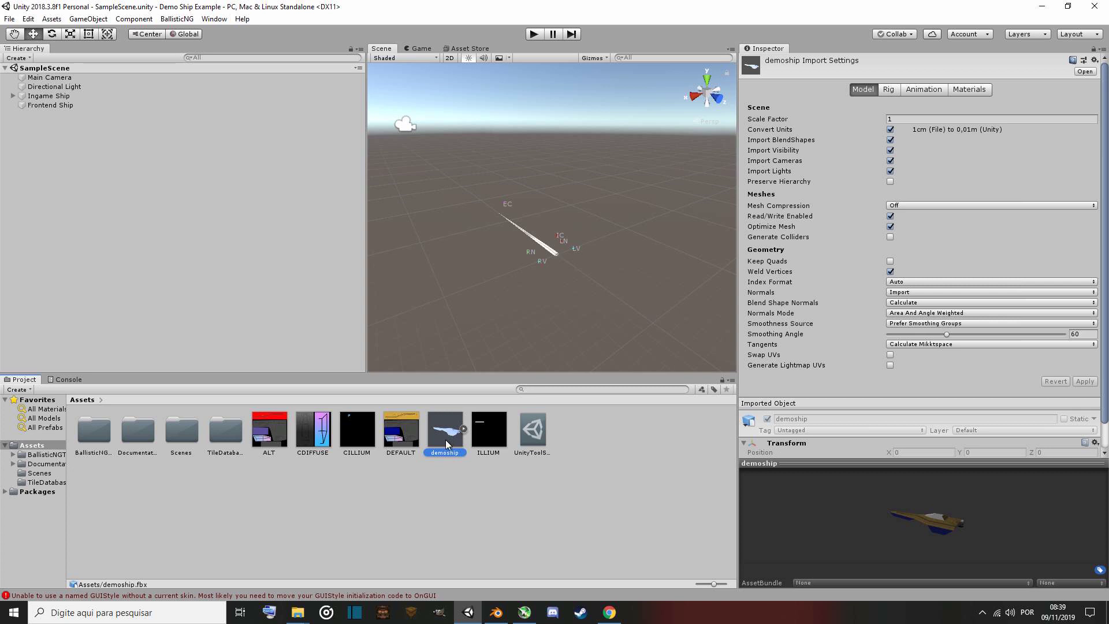
{"action": "left_click_drag", "start_coordinate": [448, 436], "coordinate": [59, 183]}
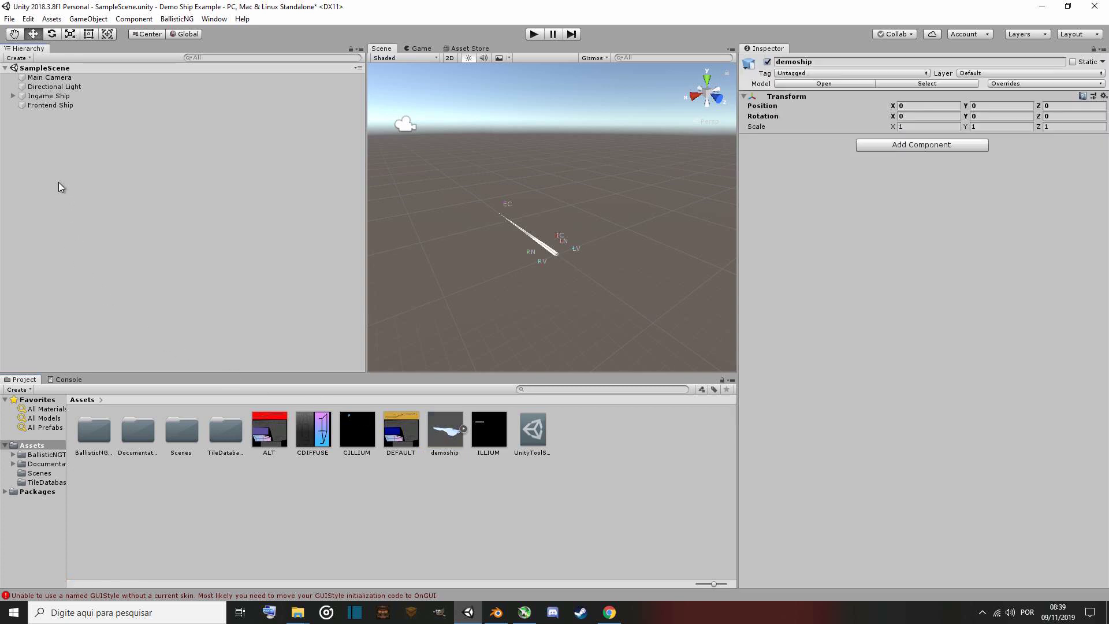
{"action": "right_click_drag", "start_coordinate": [471, 324], "coordinate": [638, 322]}
{"action": "key", "text": "s"}
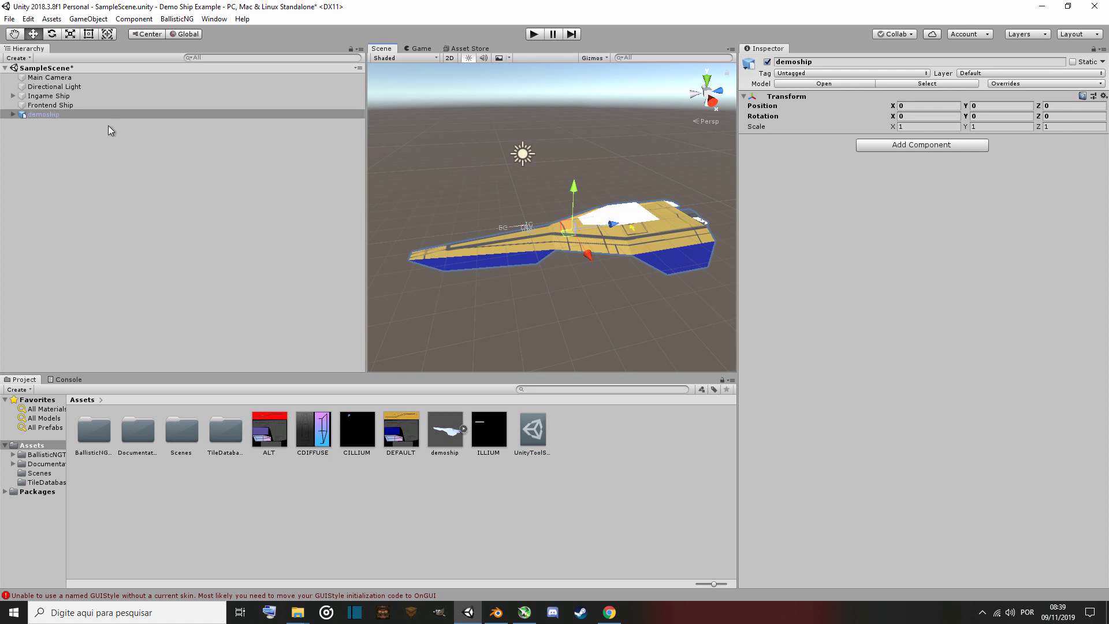
{"action": "right_click_drag", "start_coordinate": [449, 297], "coordinate": [433, 293]}
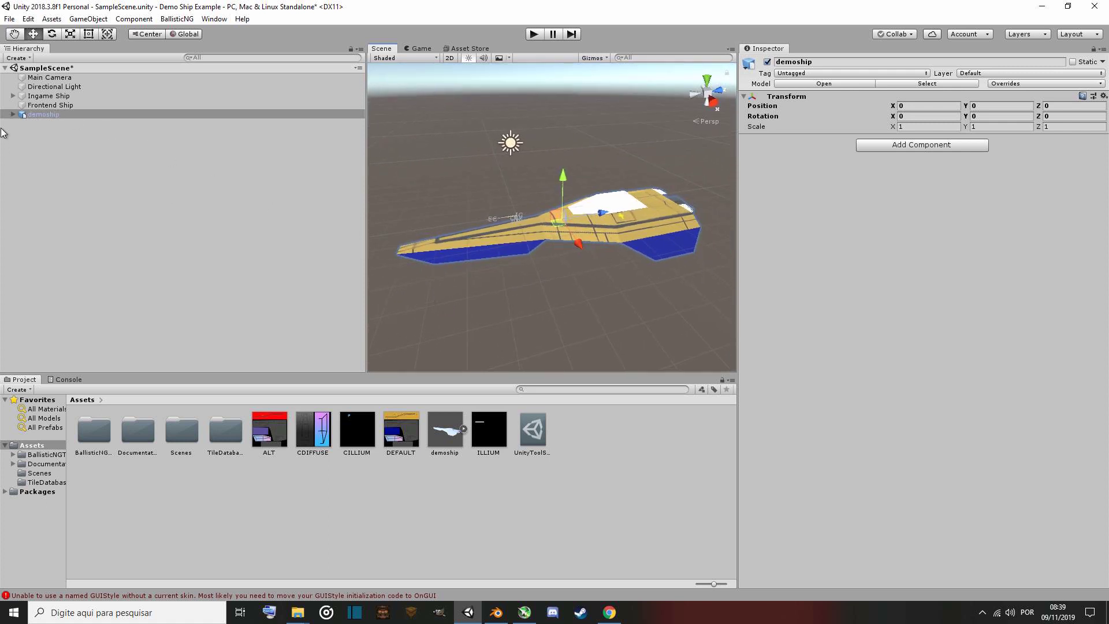
Select the Ingame Ship, set its Scaler Helper Reference to Tenrai, and update the scaler helper.
{"action": "left_click", "coordinate": [12, 114]}
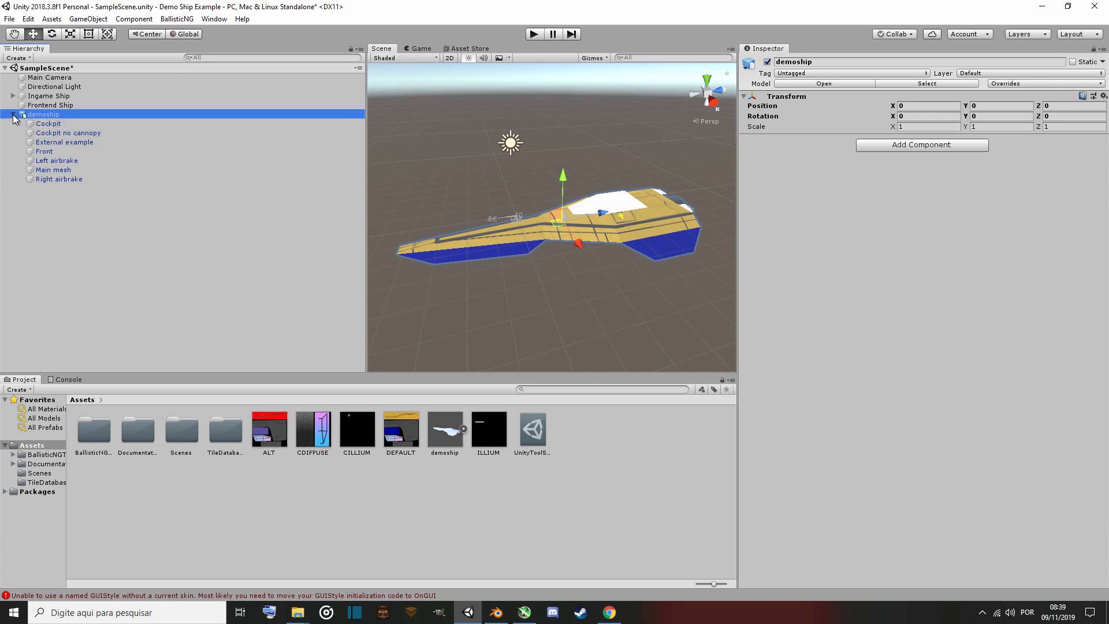
{"action": "left_click", "coordinate": [12, 115]}
{"action": "right_click_drag", "start_coordinate": [580, 339], "coordinate": [615, 349]}
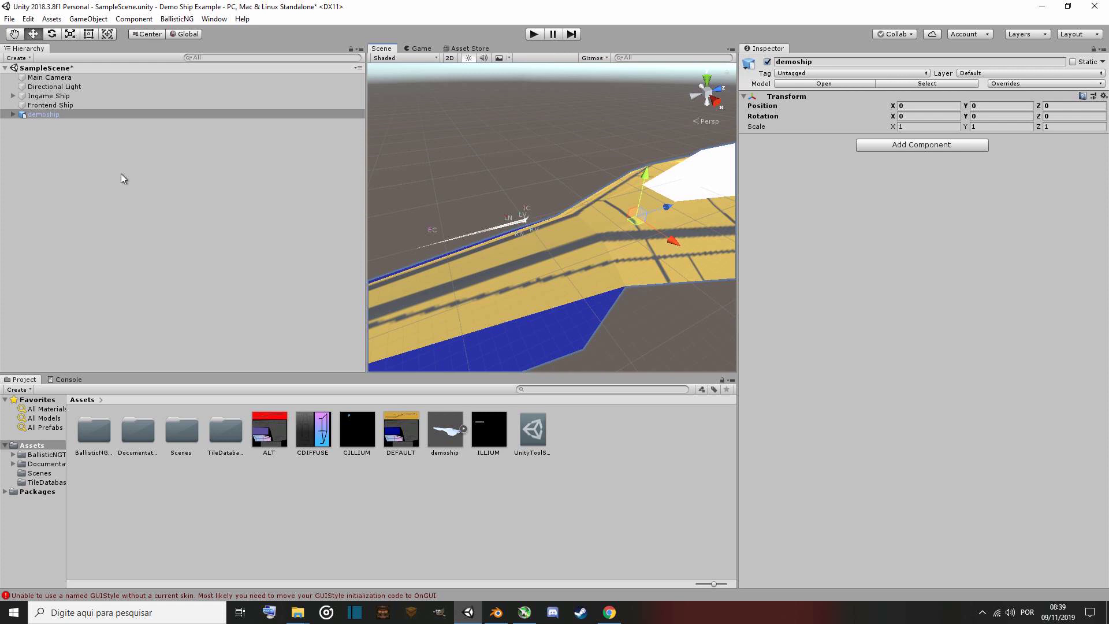
{"action": "left_click", "coordinate": [51, 99]}
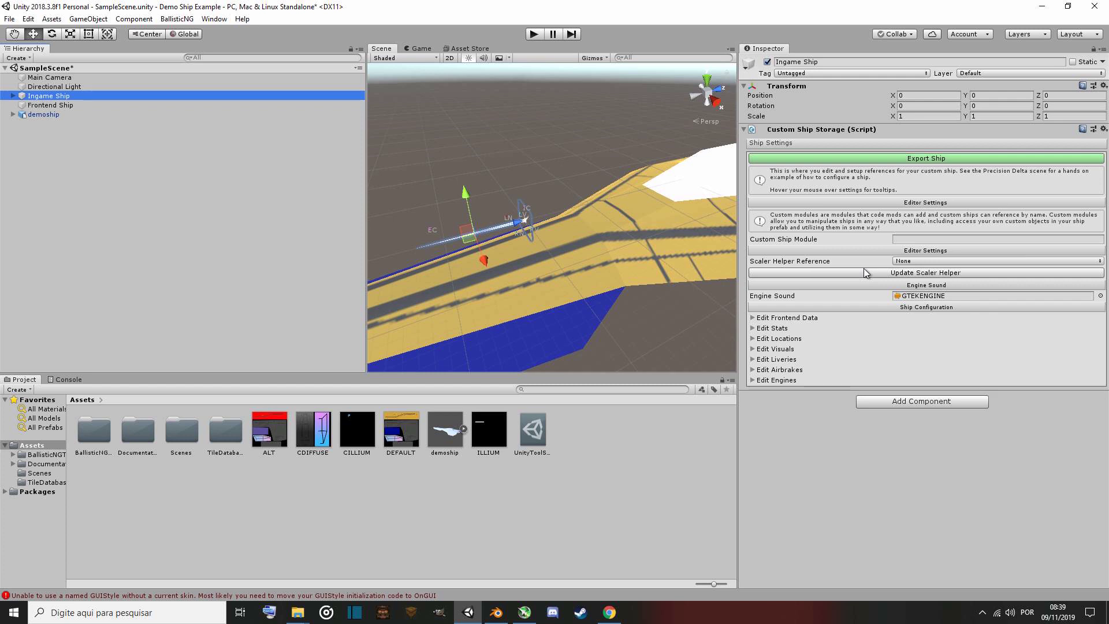
{"action": "left_click", "coordinate": [926, 263]}
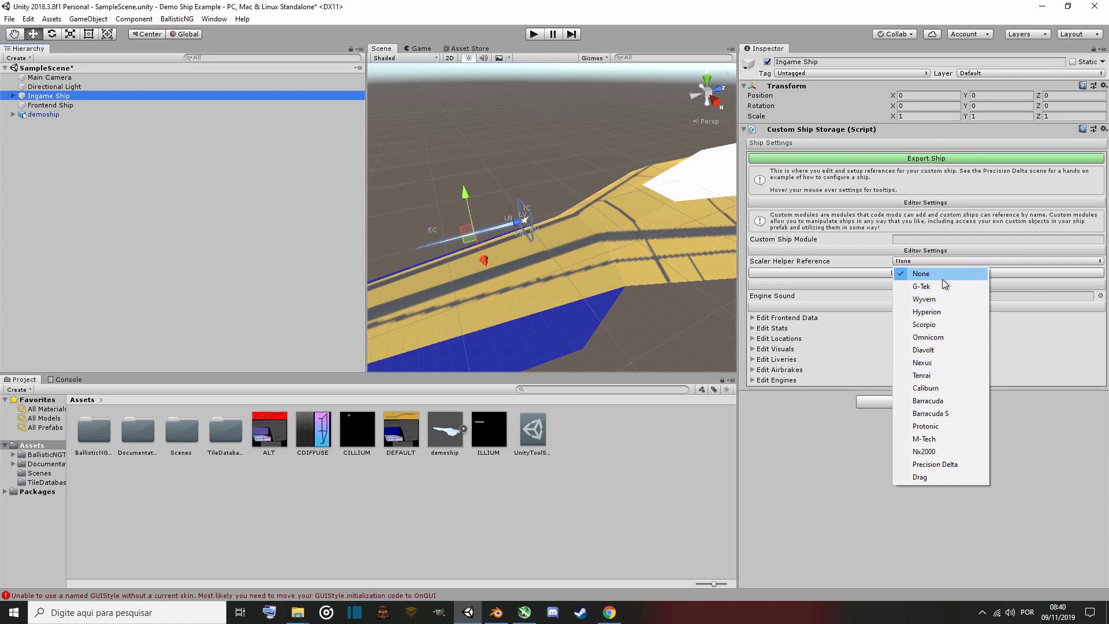
{"action": "left_click", "coordinate": [941, 377]}
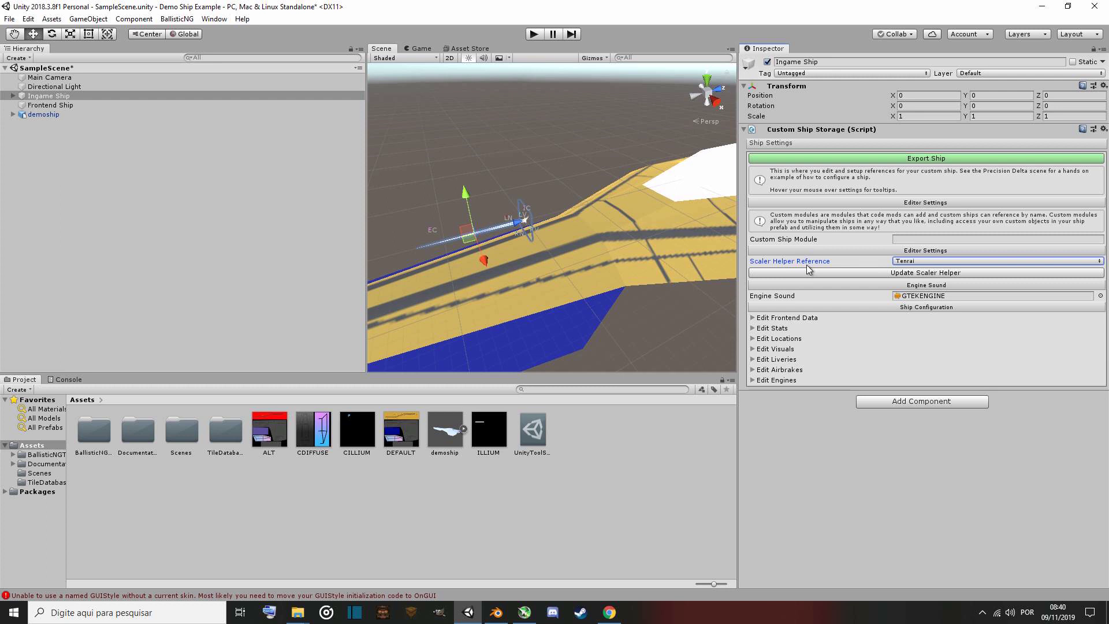
{"action": "left_click", "coordinate": [881, 273]}
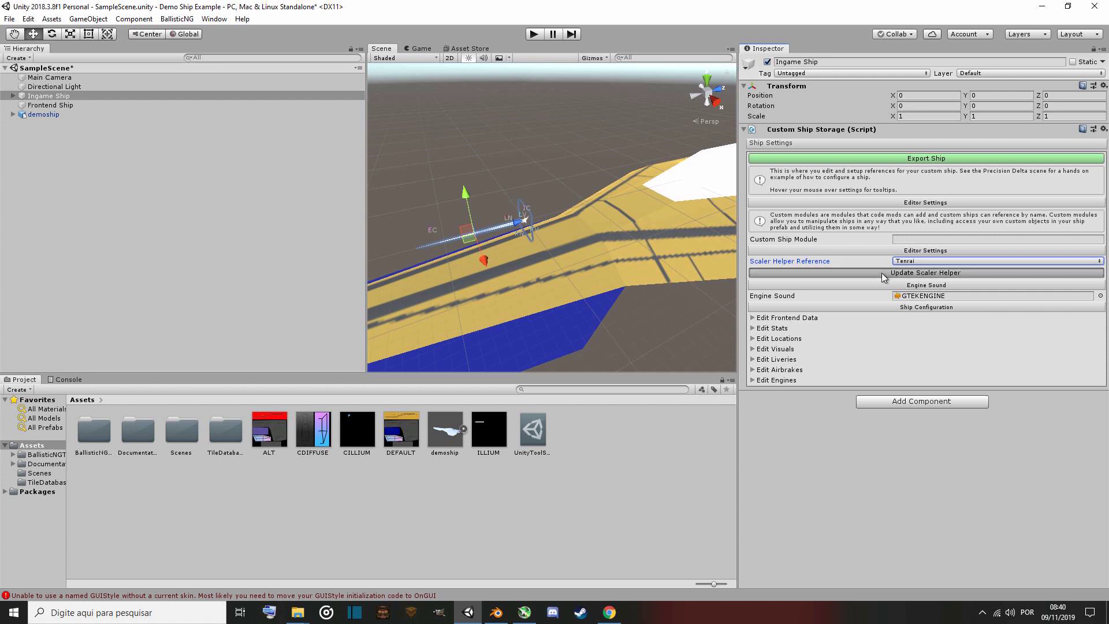
{"action": "left_click", "coordinate": [882, 272]}
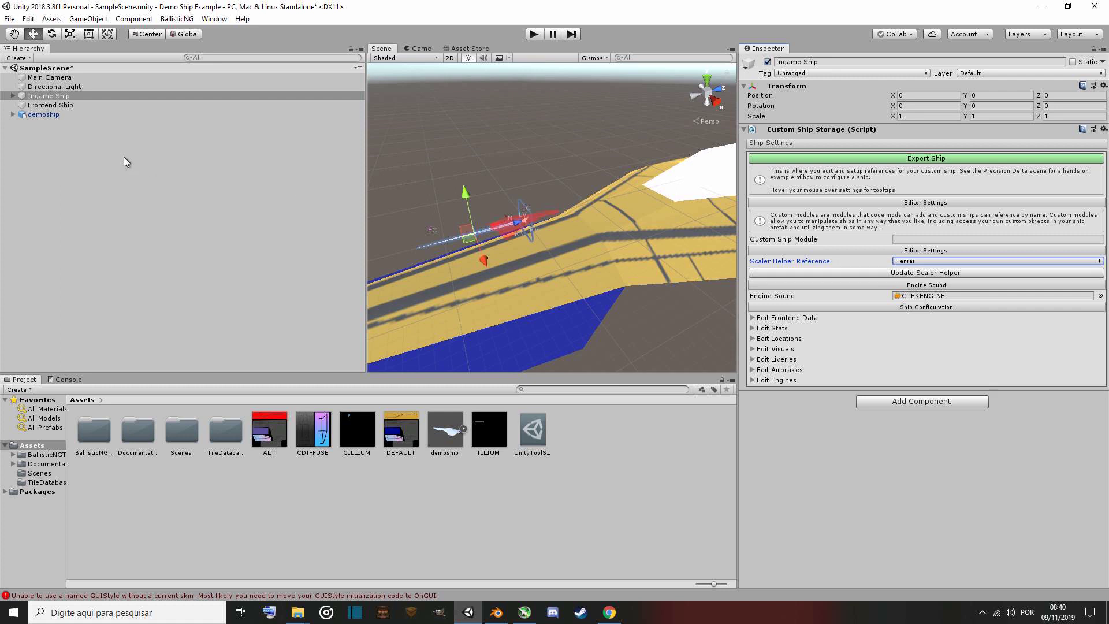
Select the demoship and move it with the Move tool, then undo the last move.
{"action": "right_click_drag", "start_coordinate": [555, 307], "coordinate": [500, 304]}
{"action": "key", "text": "w"}
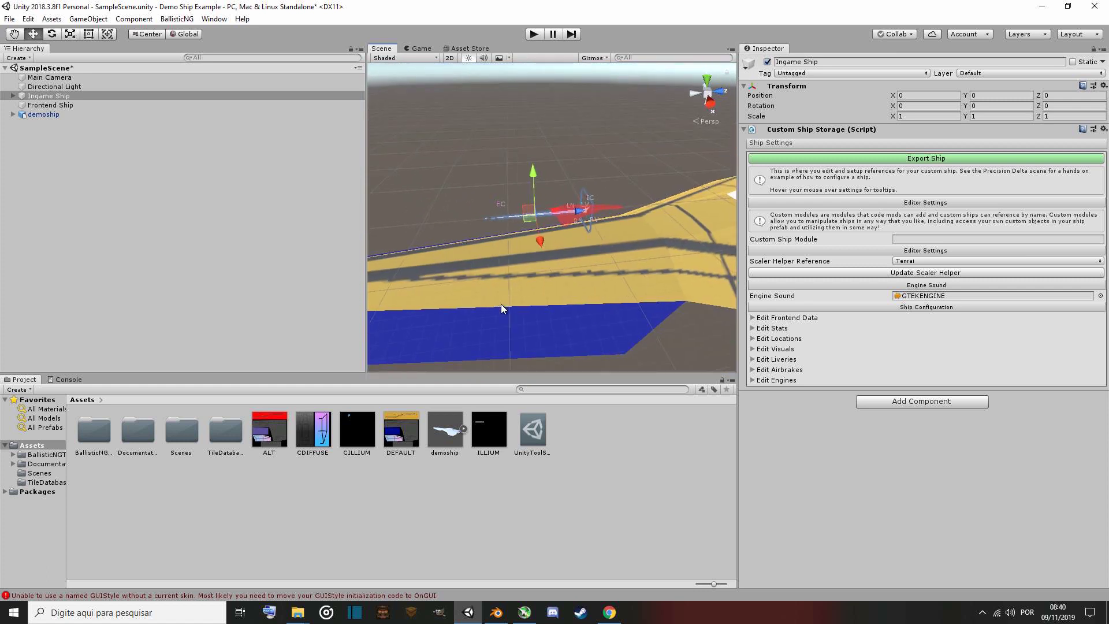
{"action": "left_click", "coordinate": [50, 114]}
{"action": "right_click_drag", "start_coordinate": [578, 312], "coordinate": [316, 297]}
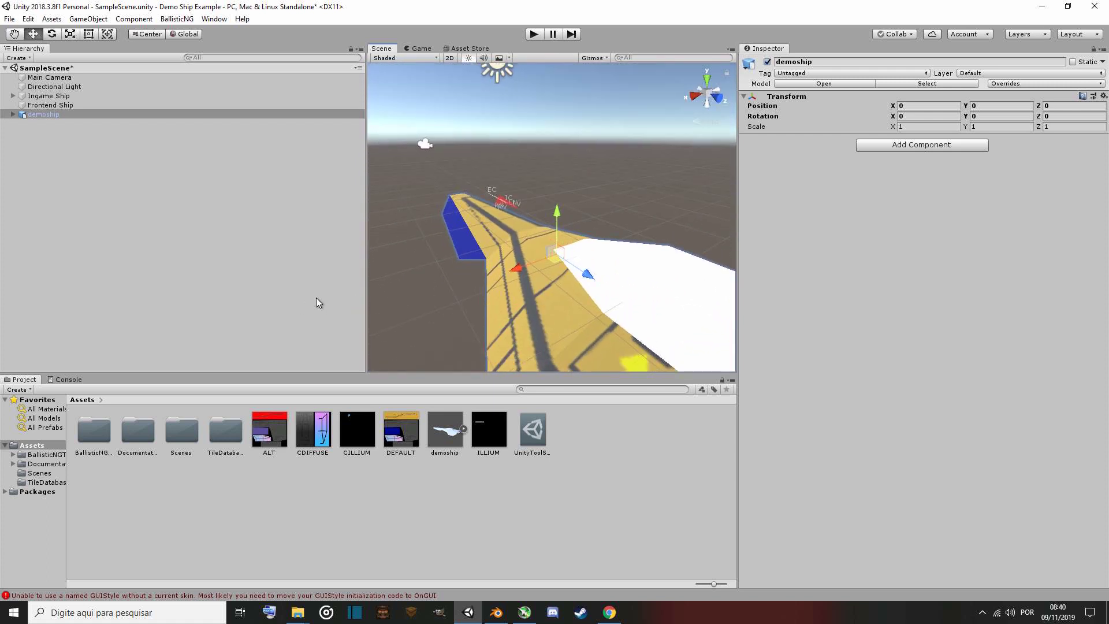
{"action": "left_click_drag", "start_coordinate": [521, 269], "coordinate": [549, 179]}
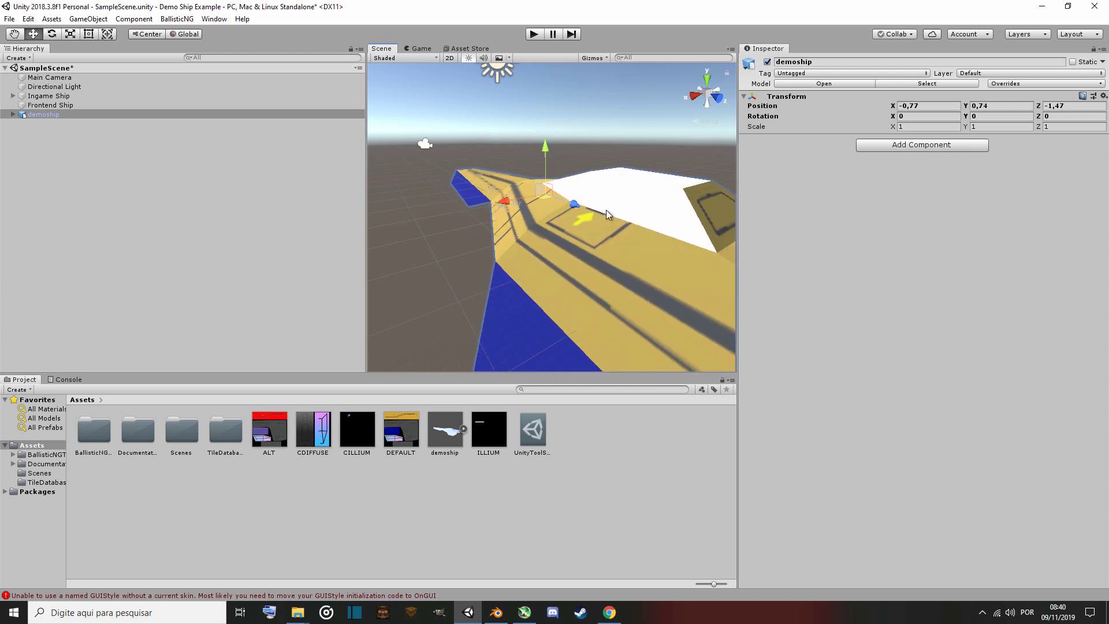
{"action": "key", "text": "ctrl+z"}
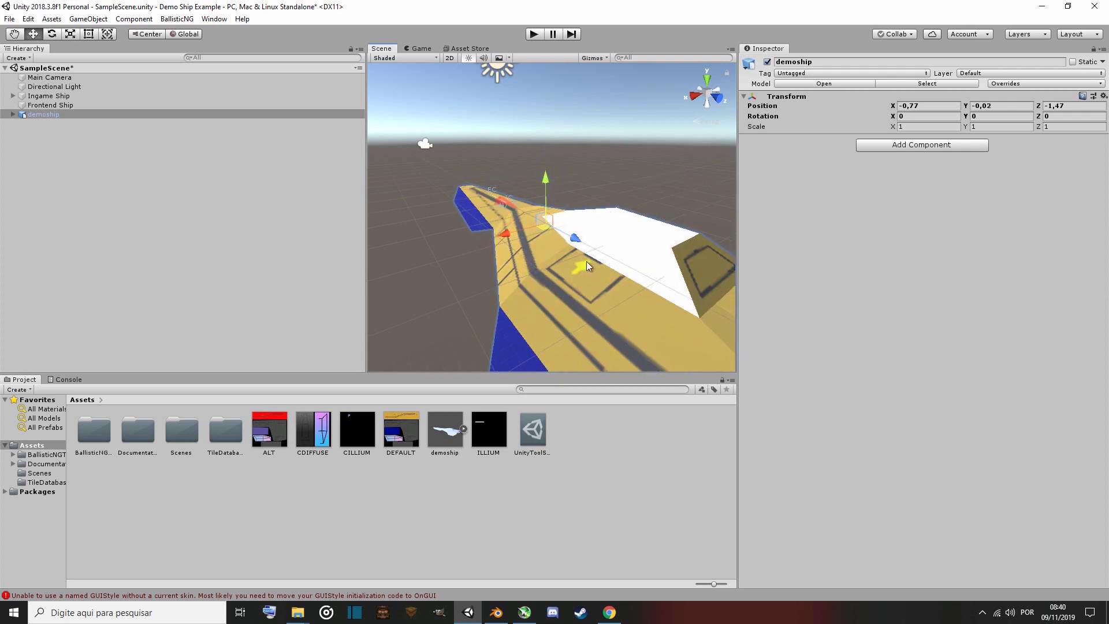
Rotate the demoship to 180 degrees around the Y axis.
{"action": "right_click_drag", "start_coordinate": [587, 261], "coordinate": [547, 327]}
{"action": "key", "text": "s"}
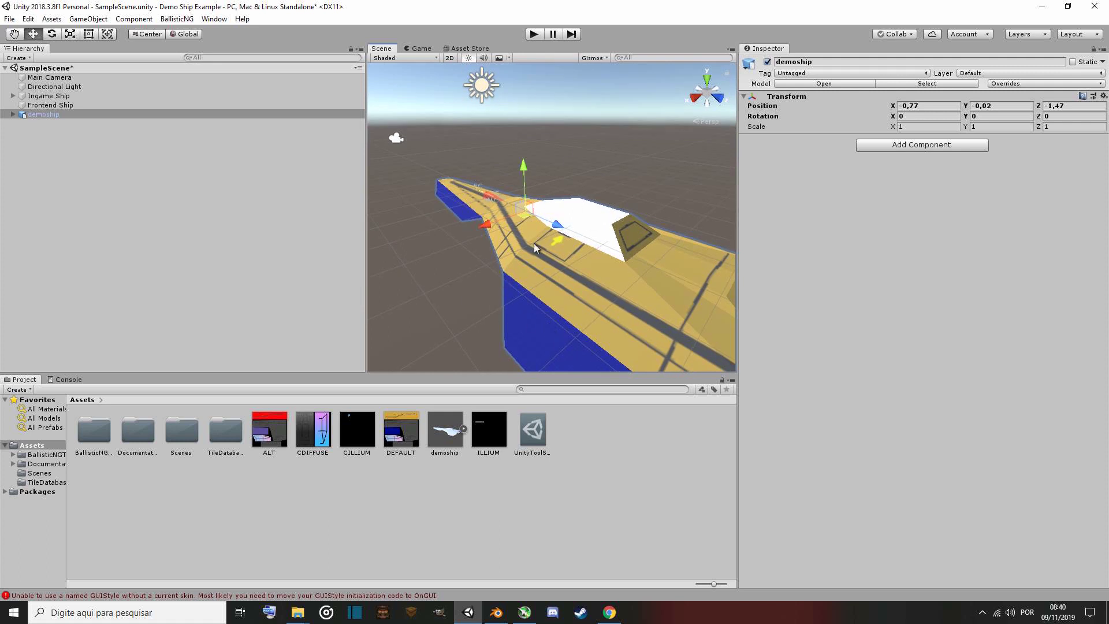
{"action": "right_click_drag", "start_coordinate": [534, 244], "coordinate": [565, 274]}
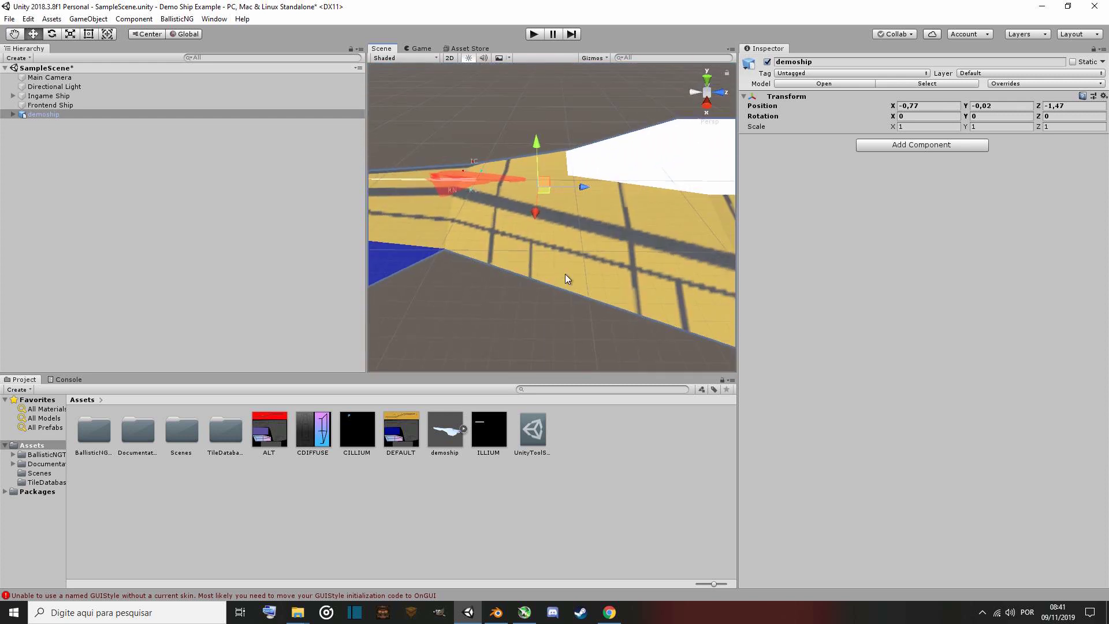
{"action": "left_click", "coordinate": [745, 99]}
{"action": "left_click", "coordinate": [746, 98]}
{"action": "left_click", "coordinate": [745, 98]}
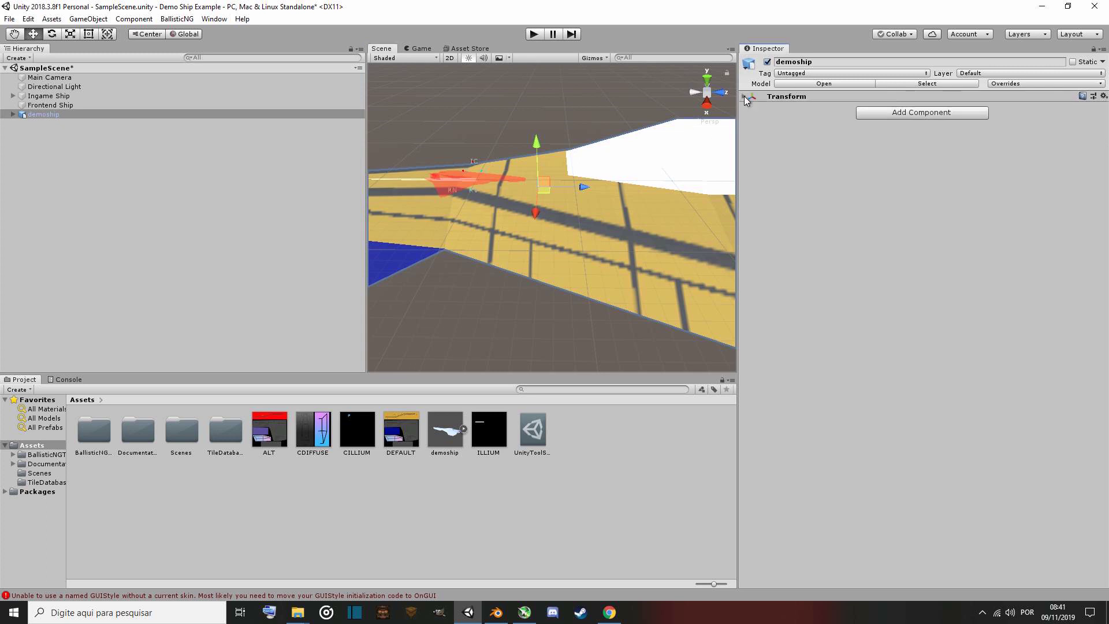
{"action": "left_click", "coordinate": [745, 98]}
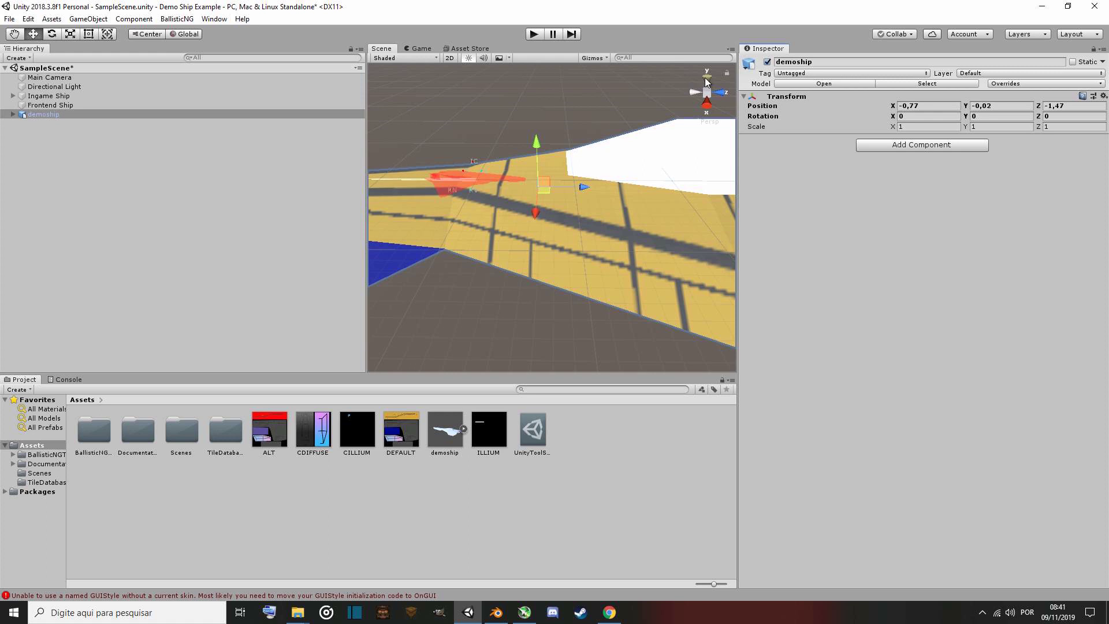
{"action": "mouse_move", "coordinate": [541, 239]}
{"action": "right_mouse_down"}
{"action": "mouse_move", "coordinate": [572, 240]}
{"action": "mouse_move", "coordinate": [536, 241]}
{"action": "right_mouse_up"}
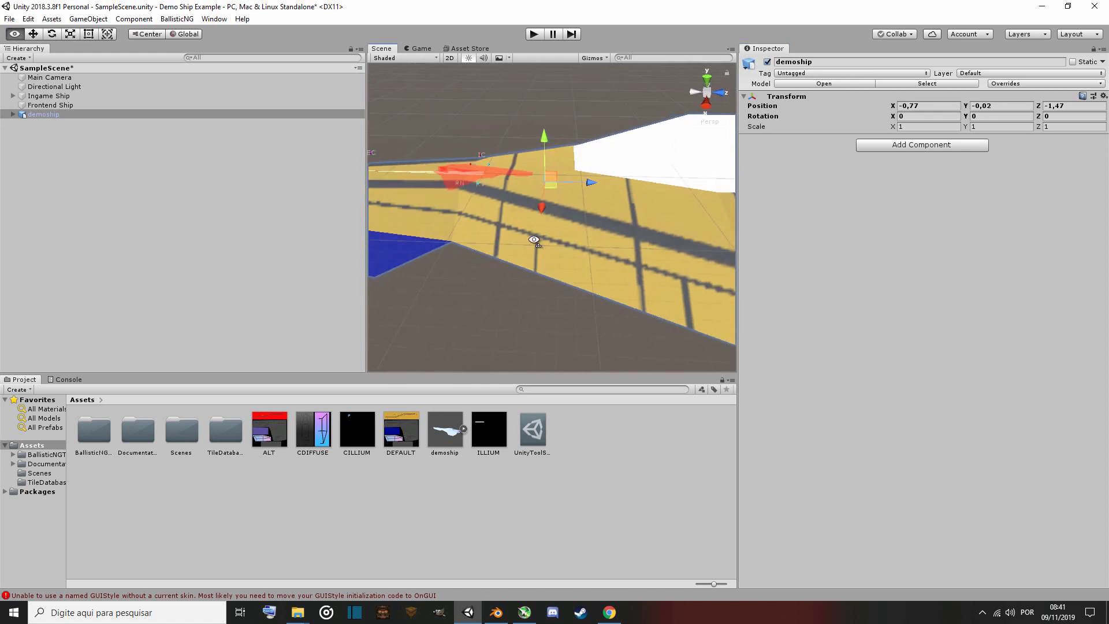
{"action": "left_click", "coordinate": [997, 117]}
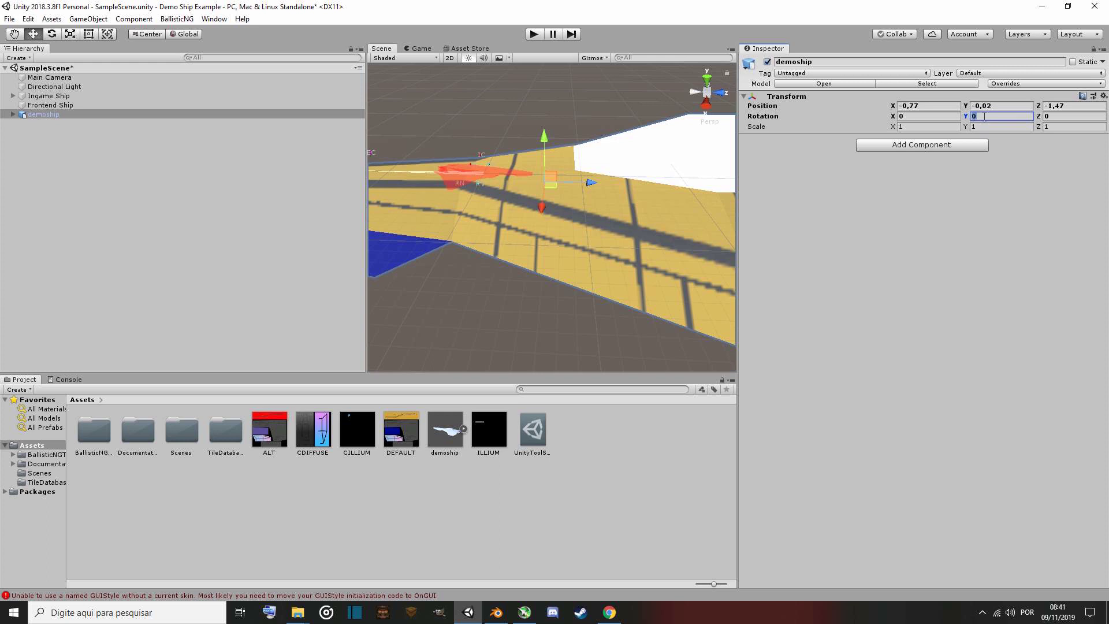
{"action": "type", "text": "180"}
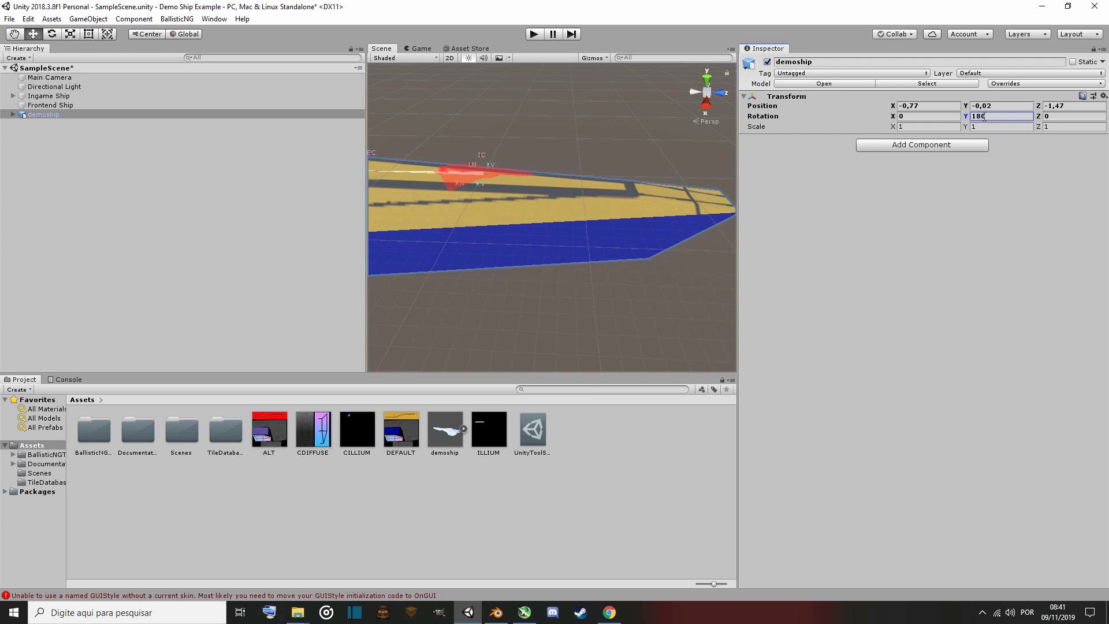
Reposition the demoship along its axes with the Move tool.
{"action": "left_click_drag", "start_coordinate": [584, 184], "coordinate": [547, 208], "text": "alt"}
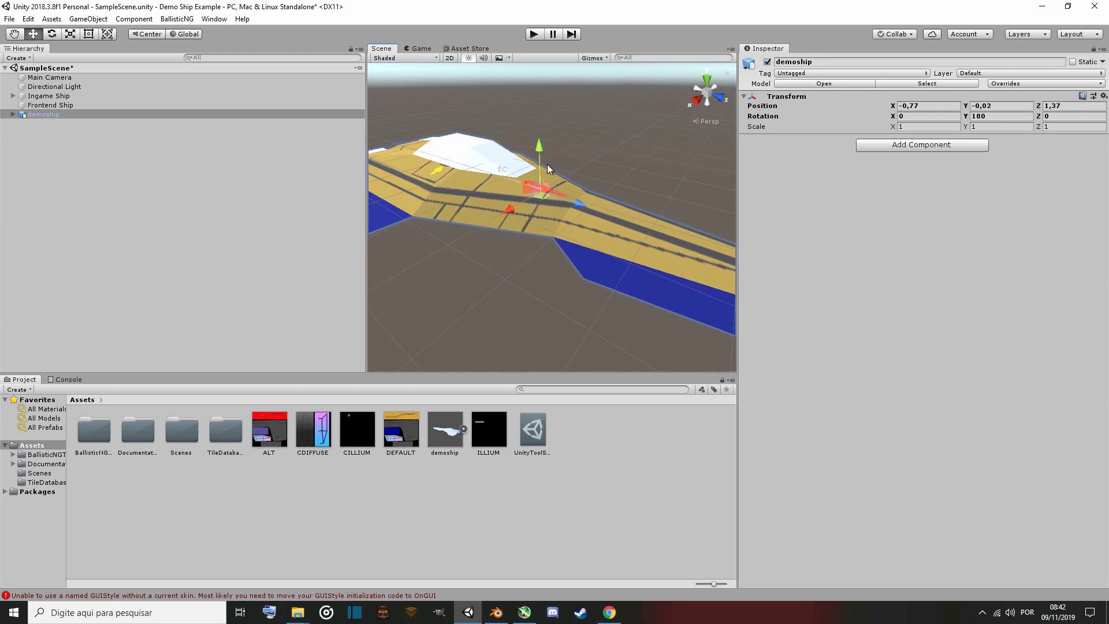
{"action": "left_click_drag", "start_coordinate": [543, 164], "coordinate": [543, 157]}
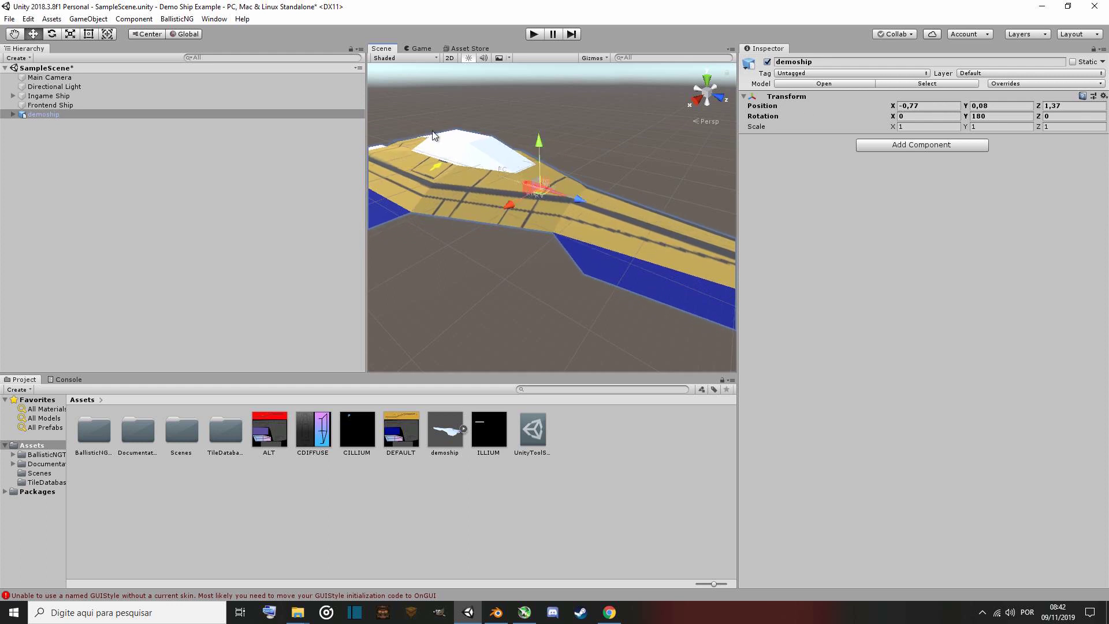
{"action": "left_click_drag", "start_coordinate": [434, 135], "coordinate": [448, 240], "text": "alt"}
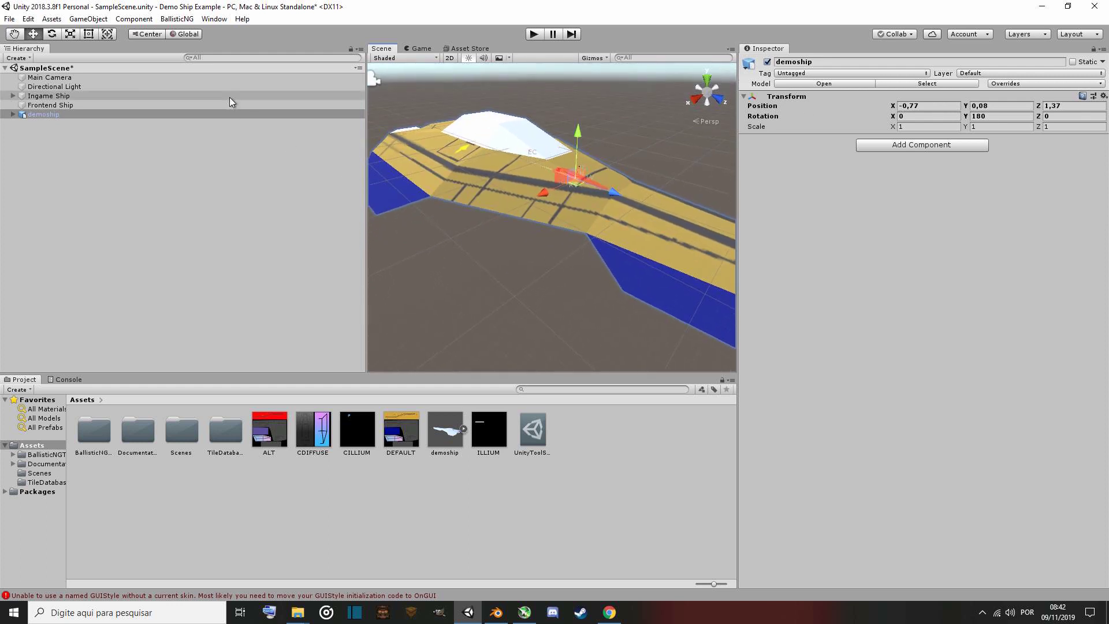
Scale the demoship down uniformly to about 0.077 with the Scale tool.
{"action": "left_click", "coordinate": [69, 33]}
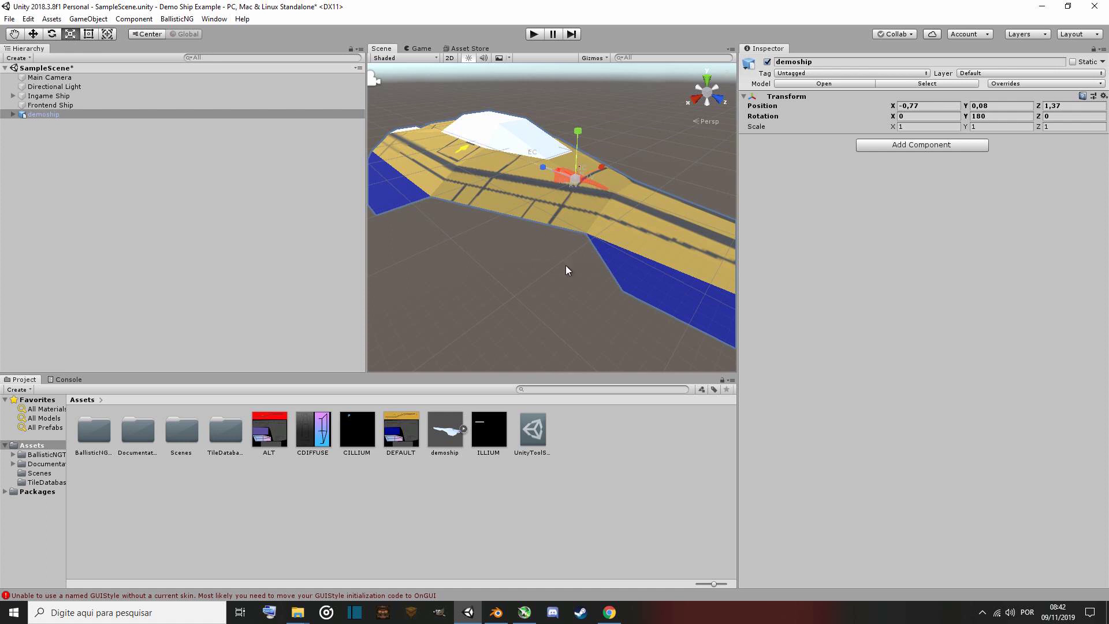
{"action": "left_click_drag", "start_coordinate": [566, 270], "coordinate": [603, 280], "text": "alt"}
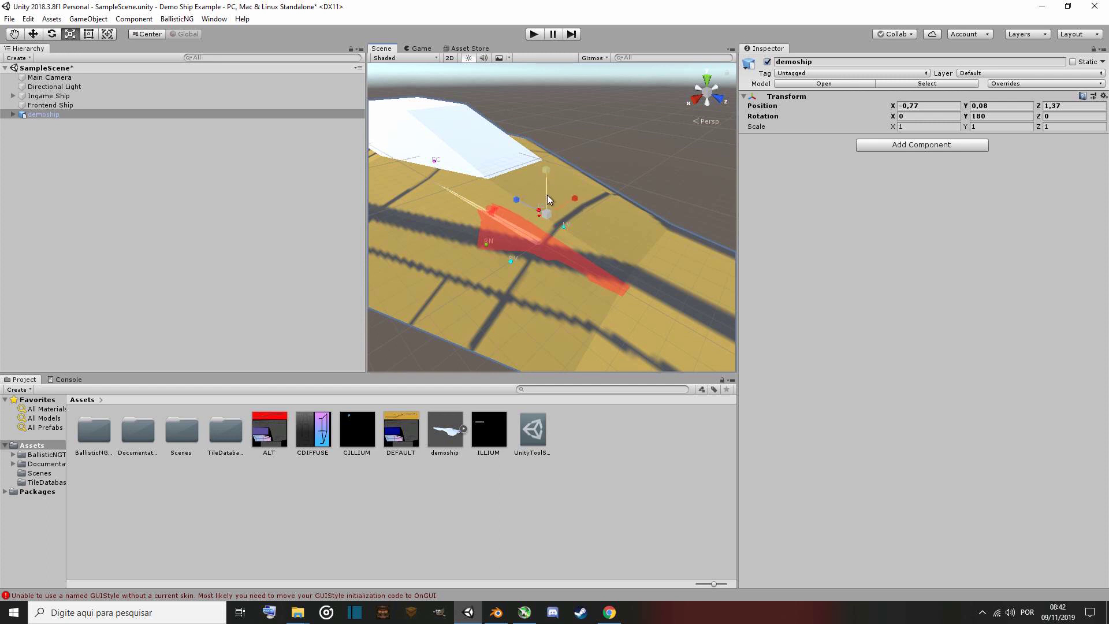
{"action": "key", "text": "w"}
{"action": "right_click_drag", "start_coordinate": [564, 259], "coordinate": [558, 254]}
{"action": "key", "text": "s"}
{"action": "left_click_drag", "start_coordinate": [549, 209], "coordinate": [493, 207]}
{"action": "right_click_drag", "start_coordinate": [520, 230], "coordinate": [274, 139]}
{"action": "key", "text": "w"}
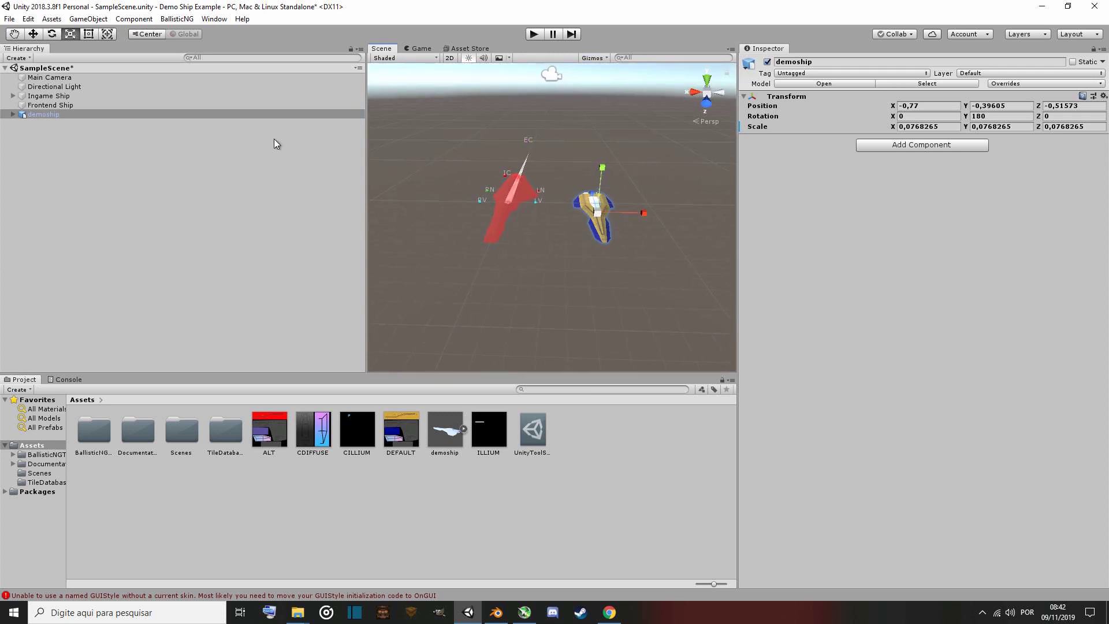
Set the demoship's position X, Y and Z to 0.
{"action": "left_click", "coordinate": [936, 108]}
{"action": "type", "text": "0"}
{"action": "left_click", "coordinate": [1014, 108]}
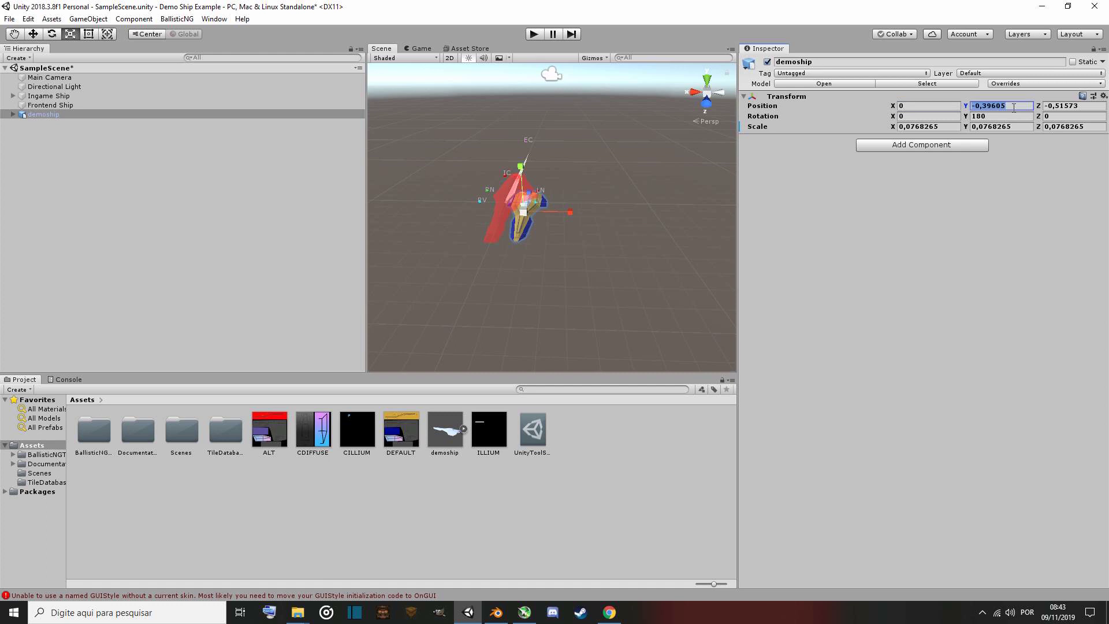
{"action": "type", "text": "0"}
{"action": "left_click", "coordinate": [1087, 106]}
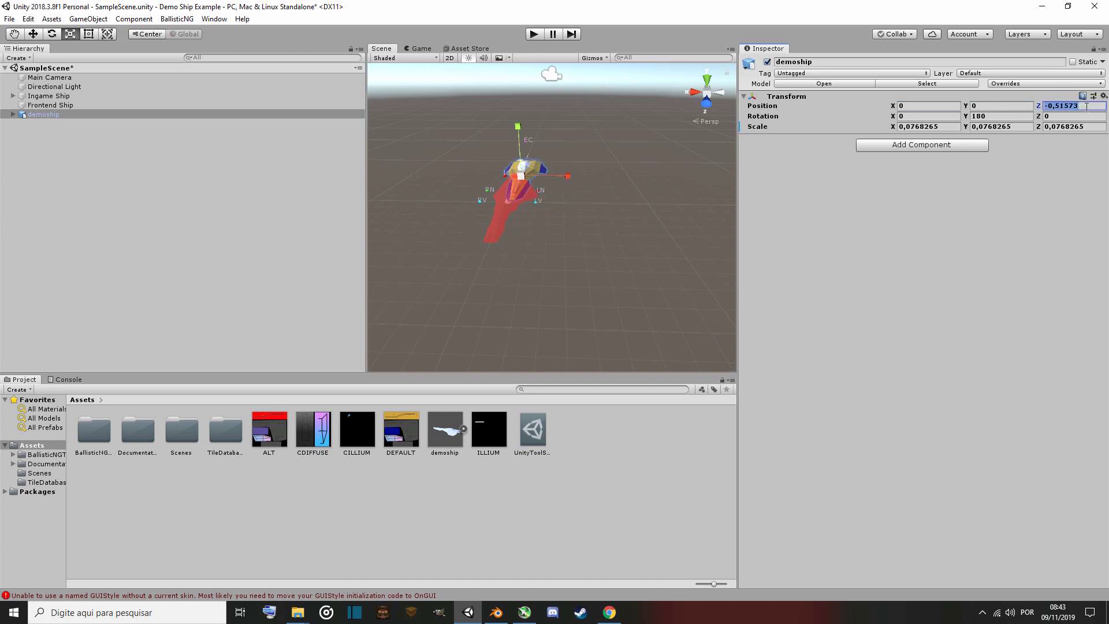
{"action": "type", "text": "0"}
Move the demoship to about Z 0.187 and Y 0.067 to align it with the scaler helper.
{"action": "key", "text": "a"}
{"action": "right_click_drag", "start_coordinate": [493, 202], "coordinate": [541, 209]}
{"action": "key", "text": "w"}
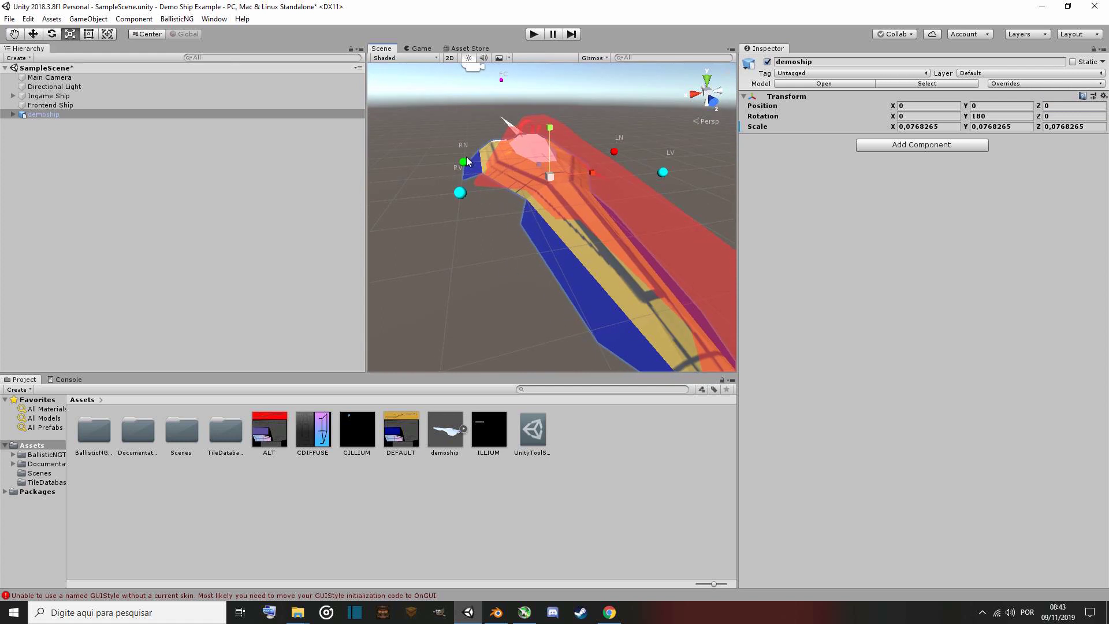
{"action": "left_click", "coordinate": [33, 36]}
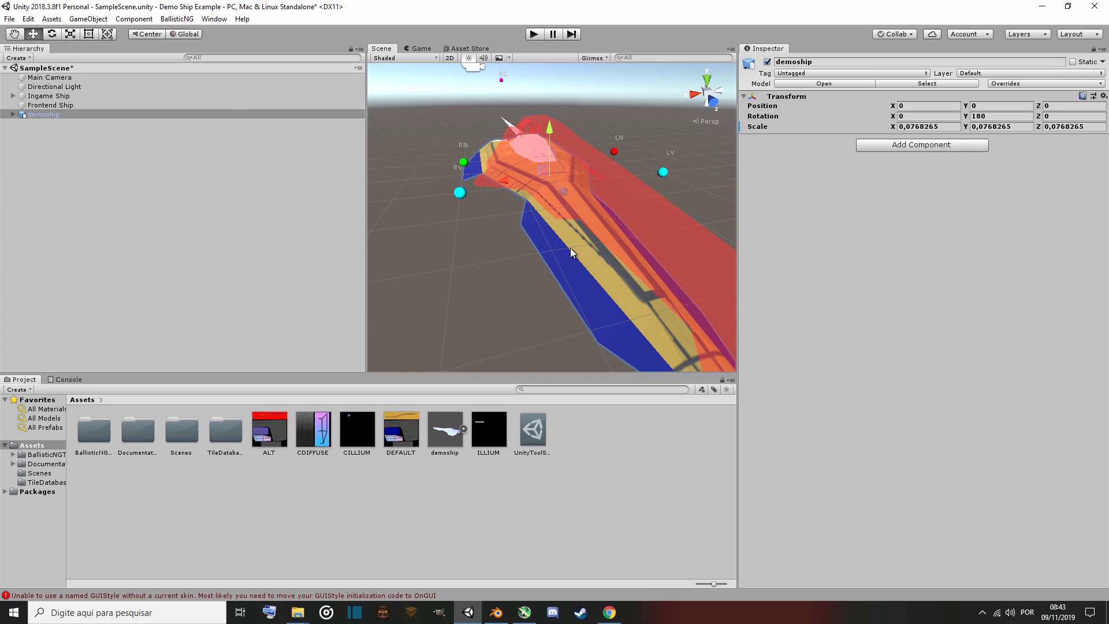
{"action": "left_click_drag", "start_coordinate": [480, 243], "coordinate": [615, 237], "text": "alt"}
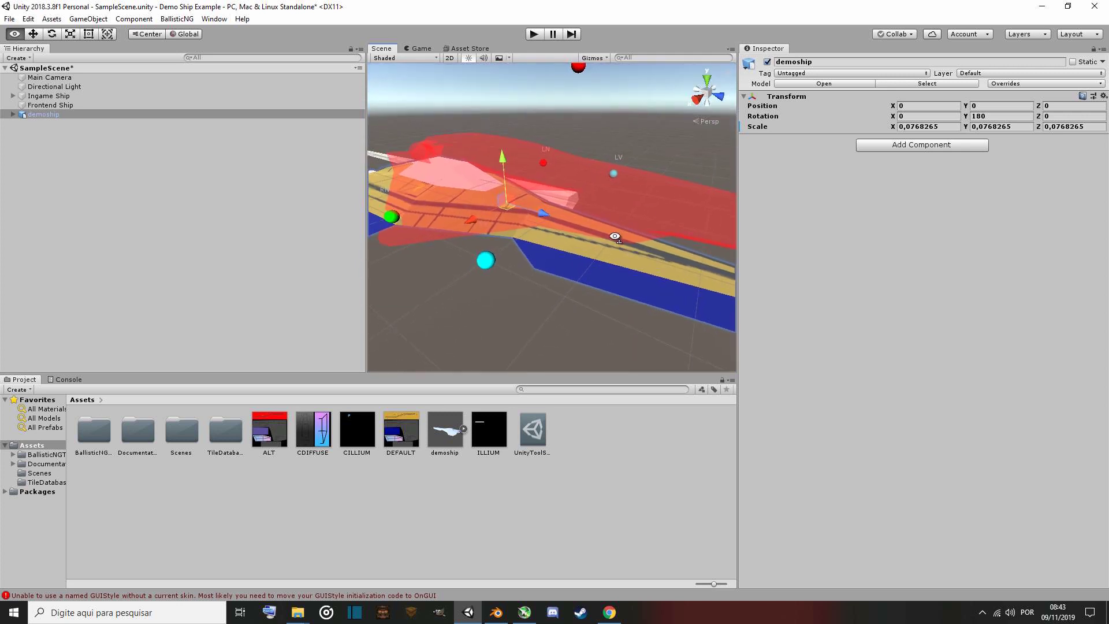
{"action": "right_click_drag", "start_coordinate": [615, 237], "coordinate": [599, 248]}
{"action": "key", "text": "s"}
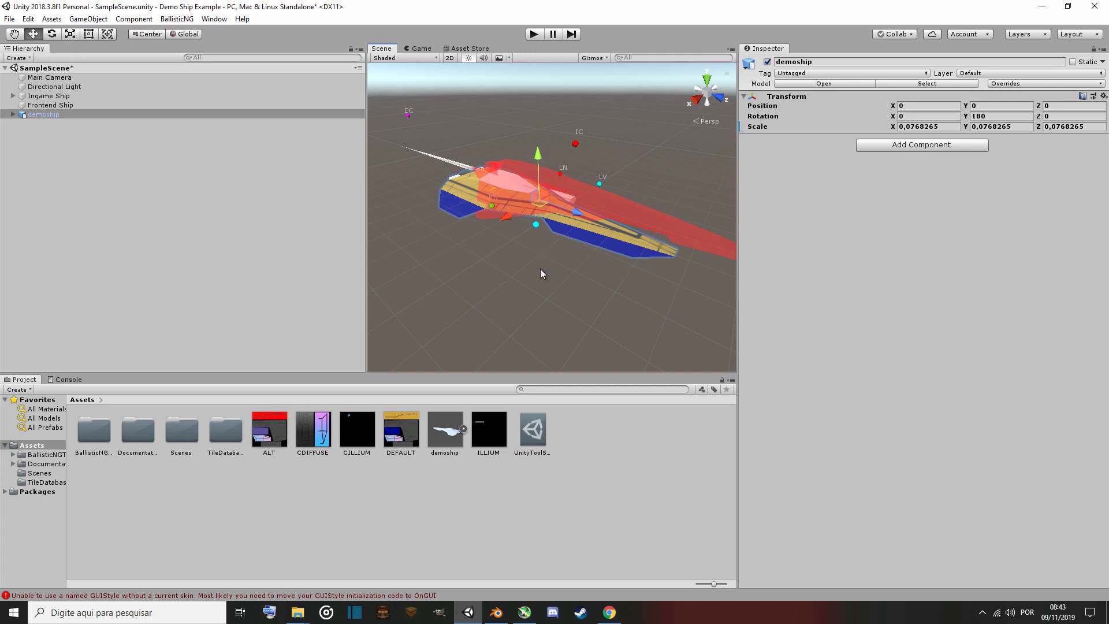
{"action": "right_click_drag", "start_coordinate": [538, 301], "coordinate": [647, 216]}
{"action": "key", "text": "w"}
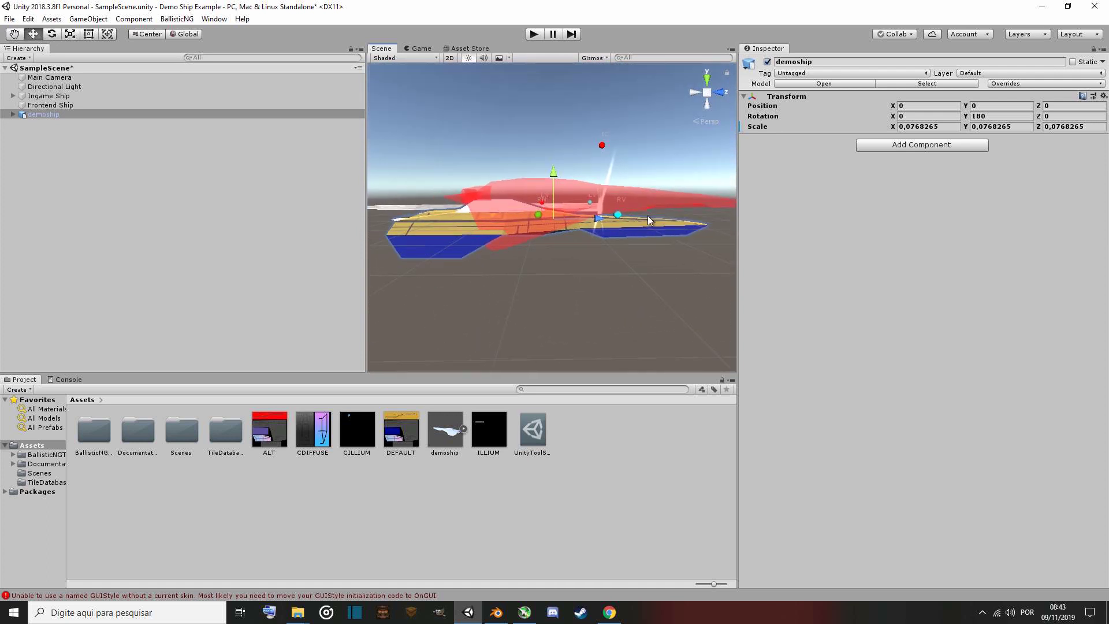
{"action": "left_click_drag", "start_coordinate": [597, 218], "coordinate": [653, 224]}
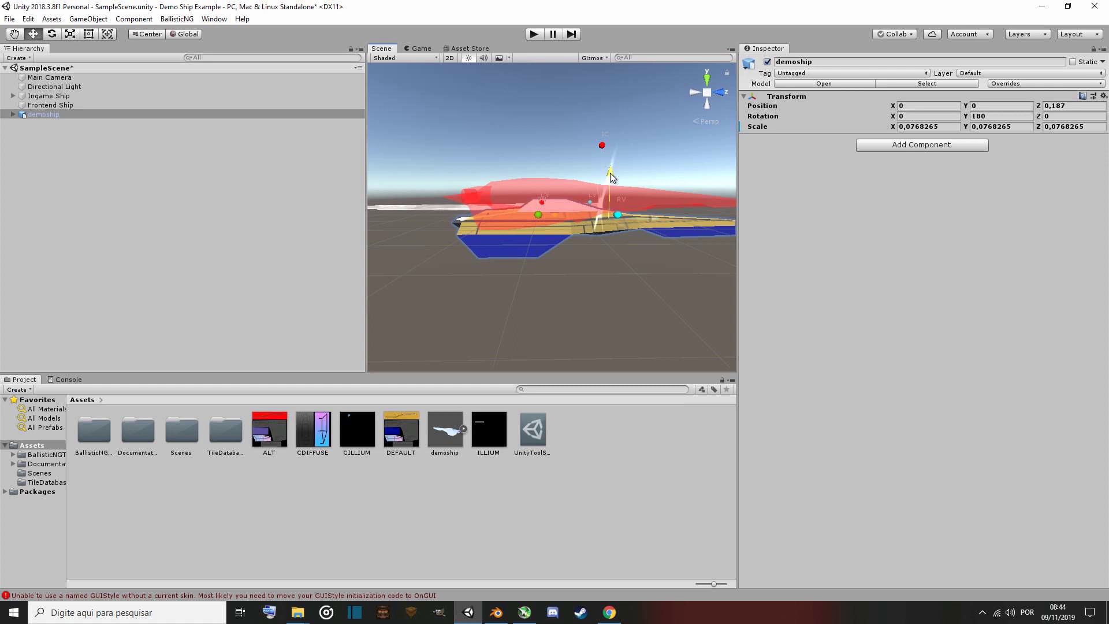
{"action": "left_click_drag", "start_coordinate": [612, 177], "coordinate": [616, 274]}
{"action": "right_click_drag", "start_coordinate": [617, 274], "coordinate": [698, 199]}
{"action": "key", "text": "a"}
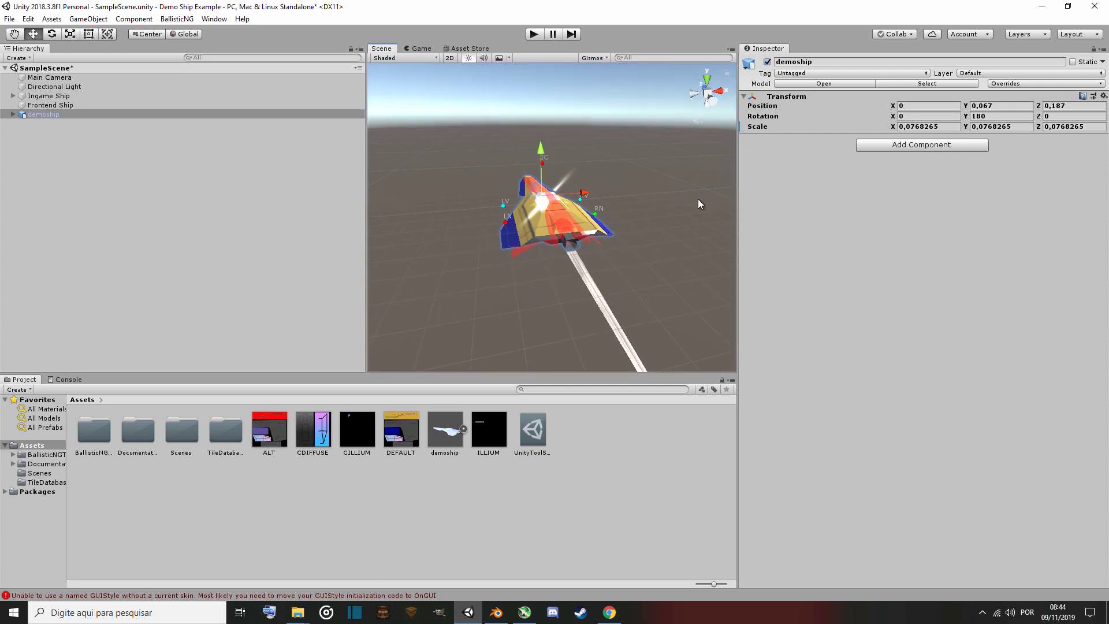
Scale the demoship down uniformly to about 0.068 with the Scale tool.
{"action": "left_click", "coordinate": [70, 34]}
{"action": "left_click_drag", "start_coordinate": [541, 195], "coordinate": [535, 193]}
{"action": "right_click_drag", "start_coordinate": [535, 193], "coordinate": [261, 233]}
{"action": "key", "text": "s"}
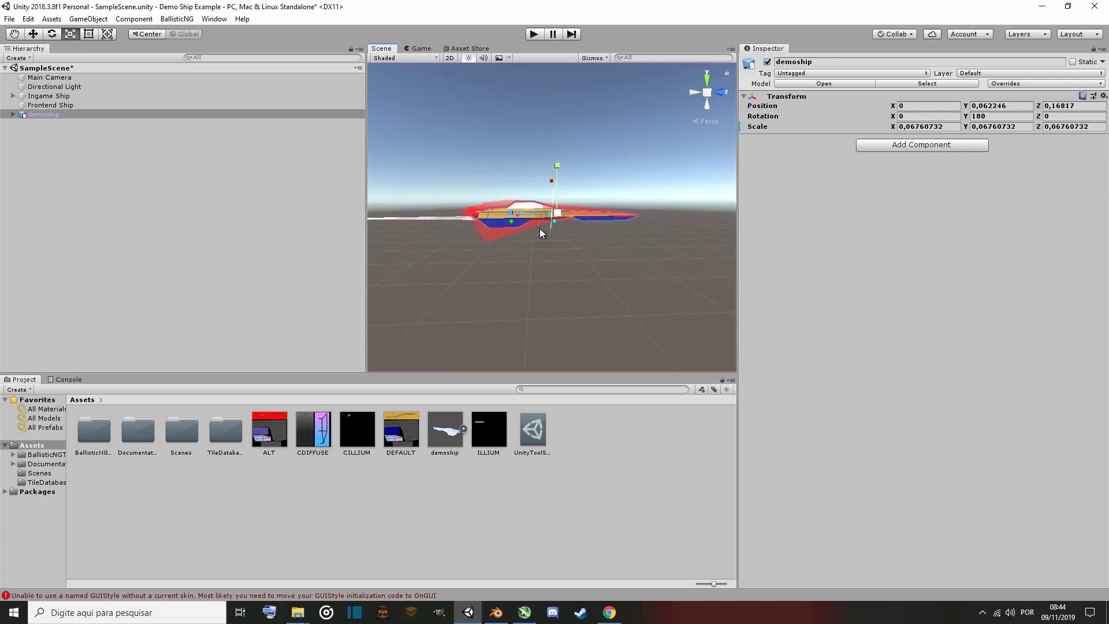
{"action": "left_click_drag", "start_coordinate": [559, 210], "coordinate": [565, 212]}
{"action": "right_click_drag", "start_coordinate": [537, 293], "coordinate": [680, 332]}
Fine-tune the demoship's scale to about 0.073 and its position against the Tenrai scaler helper.
{"action": "key", "text": "w"}
{"action": "key", "text": "a"}
{"action": "left_click", "coordinate": [33, 34]}
{"action": "right_click_drag", "start_coordinate": [520, 283], "coordinate": [715, 228]}
{"action": "left_click_drag", "start_coordinate": [649, 215], "coordinate": [640, 214]}
{"action": "left_click_drag", "start_coordinate": [595, 174], "coordinate": [595, 174]}
{"action": "right_click_drag", "start_coordinate": [521, 216], "coordinate": [701, 230]}
{"action": "key", "text": "s"}
{"action": "key", "text": "w"}
{"action": "right_click_drag", "start_coordinate": [496, 289], "coordinate": [473, 229]}
{"action": "key", "text": "w"}
{"action": "key", "text": "s"}
{"action": "key", "text": "w"}
{"action": "key", "text": "s"}
{"action": "key", "text": "w"}
{"action": "key", "text": "w"}
{"action": "key", "text": "s"}
{"action": "key", "text": "w"}
{"action": "key", "text": "s"}
{"action": "key", "text": "w"}
{"action": "key", "text": "d"}
{"action": "left_click_drag", "start_coordinate": [520, 199], "coordinate": [518, 274], "text": "alt"}
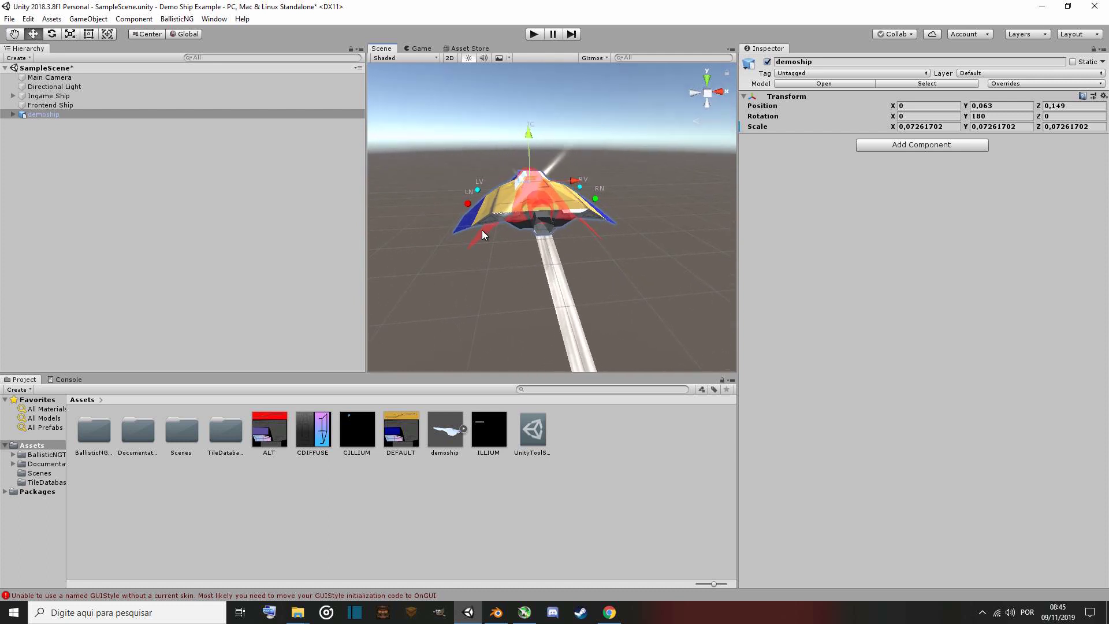
Expand the Ingame Ship hierarchy and nudge the Left Vapor Trail slightly downward to about Y -0.079, Z -0.012.
{"action": "left_click", "coordinate": [49, 97]}
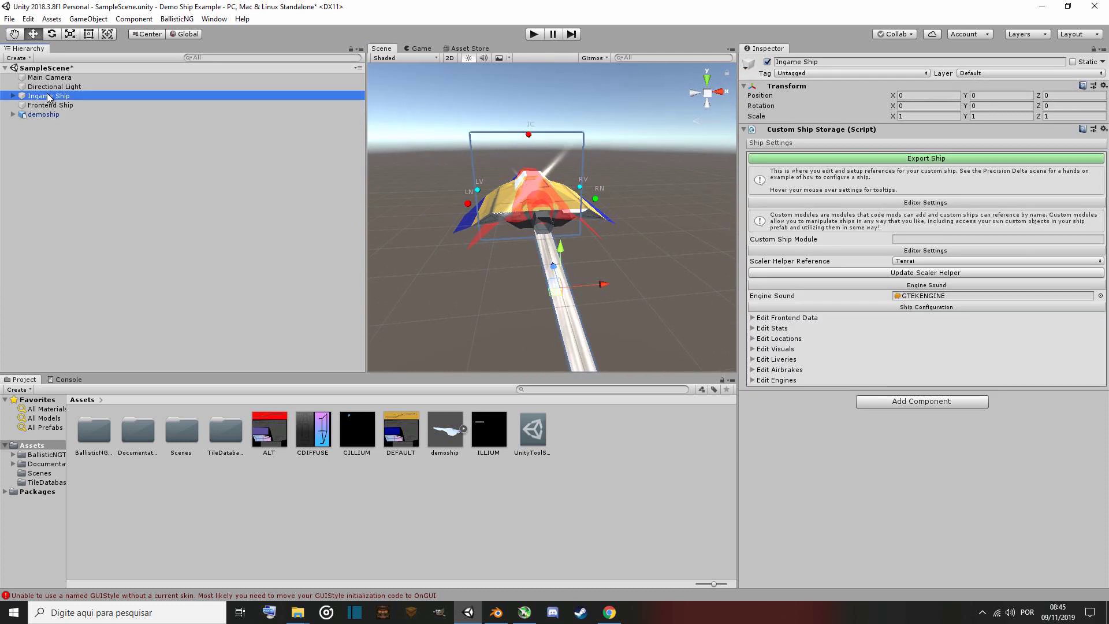
{"action": "left_click", "coordinate": [12, 96]}
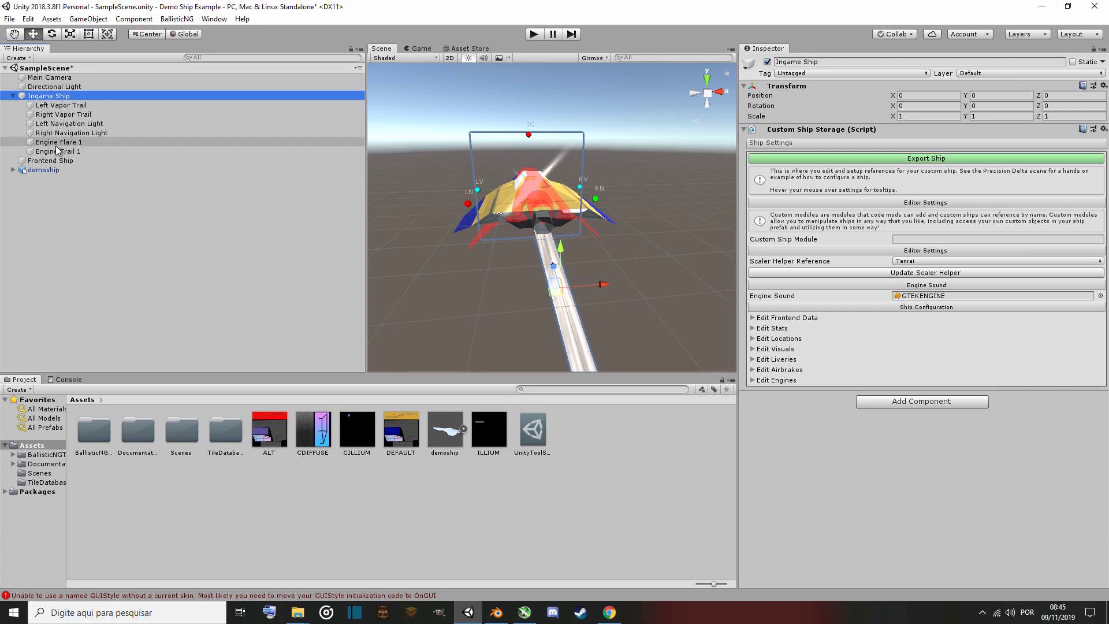
{"action": "left_click", "coordinate": [58, 106]}
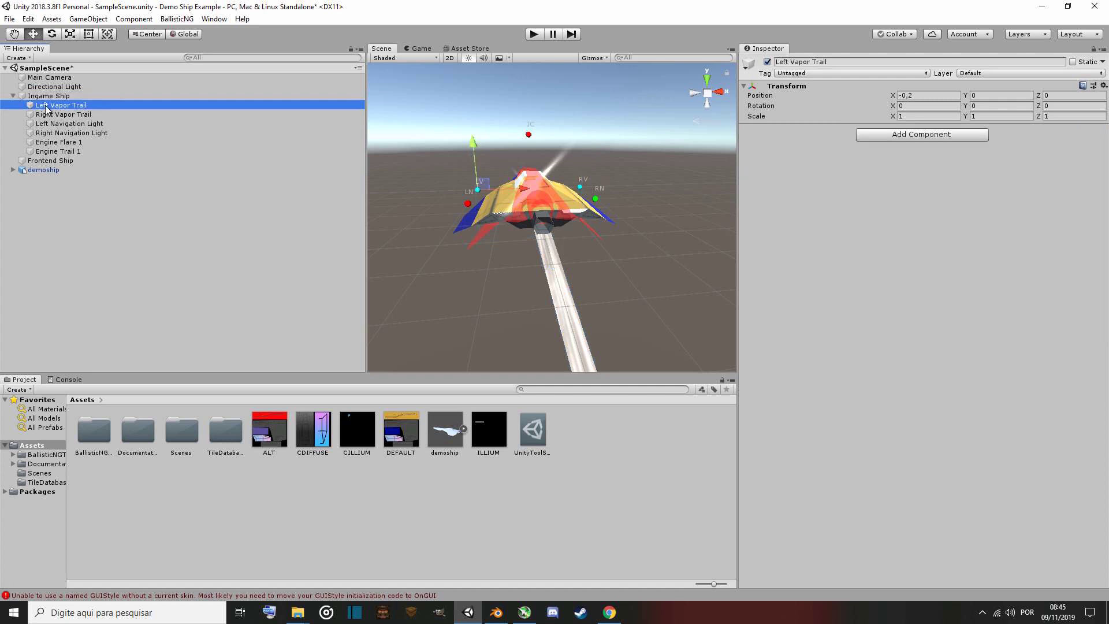
{"action": "left_click_drag", "start_coordinate": [532, 203], "coordinate": [580, 192], "text": "alt"}
{"action": "scroll", "coordinate": [491, 205], "scroll_direction": "up", "scroll_amount": 5}
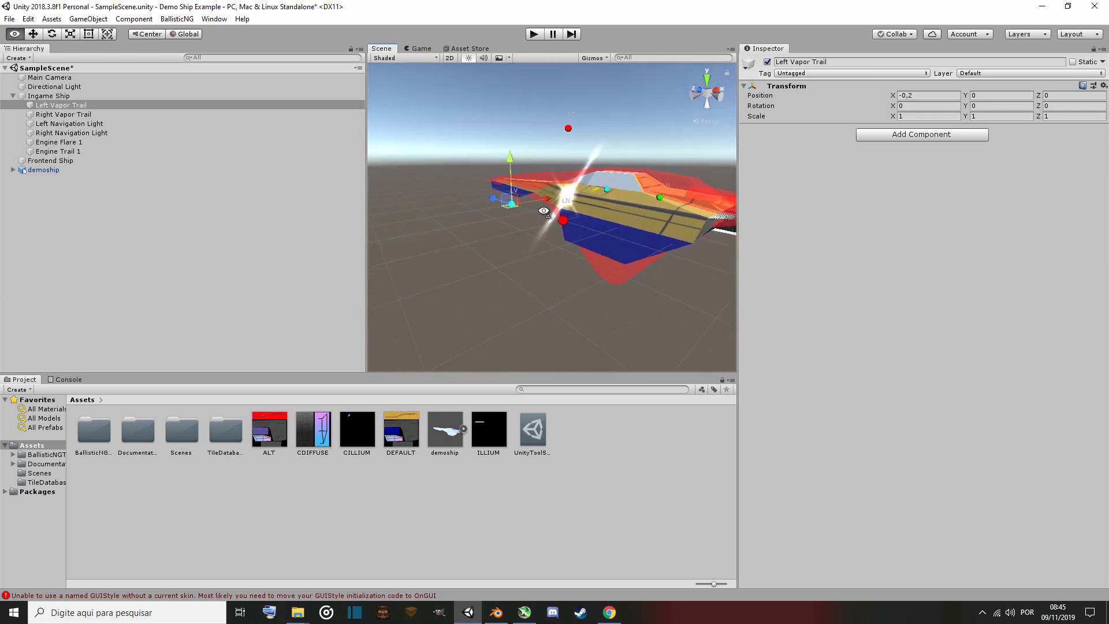
{"action": "mouse_move", "coordinate": [496, 200]}
{"action": "left_mouse_down"}
{"action": "mouse_move", "coordinate": [519, 217]}
{"action": "mouse_move", "coordinate": [497, 204]}
{"action": "left_mouse_up"}
{"action": "left_click_drag", "start_coordinate": [512, 164], "coordinate": [513, 192]}
Inspect the Ingame Ship's navigation light, engine flare and engine trail helpers around the demoship.
{"action": "left_click", "coordinate": [107, 122]}
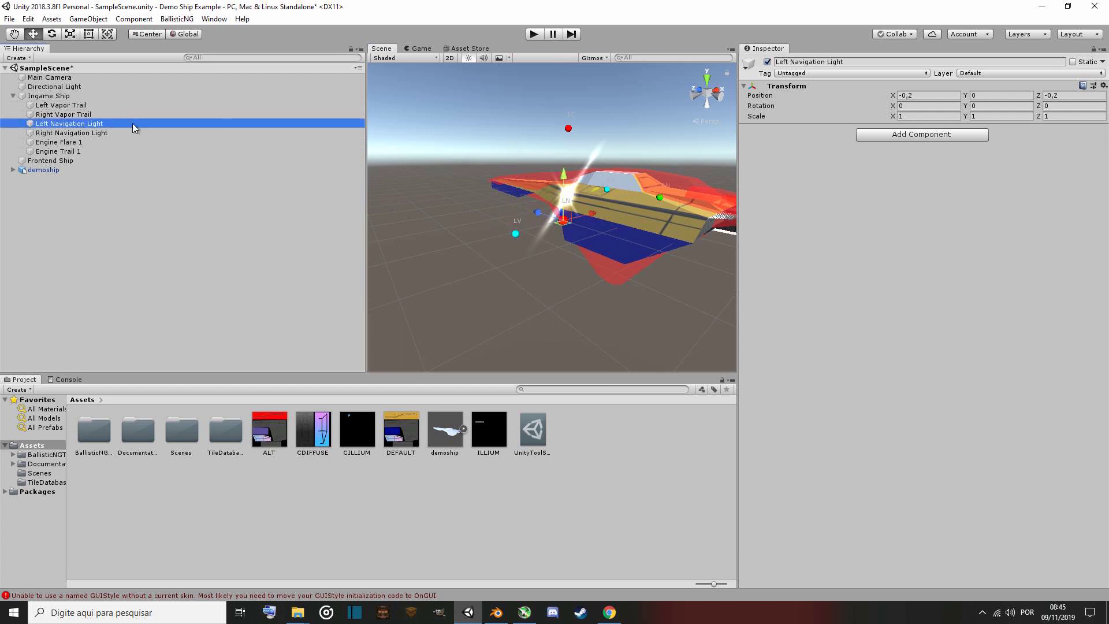
{"action": "left_click", "coordinate": [104, 142]}
{"action": "left_click_drag", "start_coordinate": [412, 200], "coordinate": [463, 208], "text": "alt"}
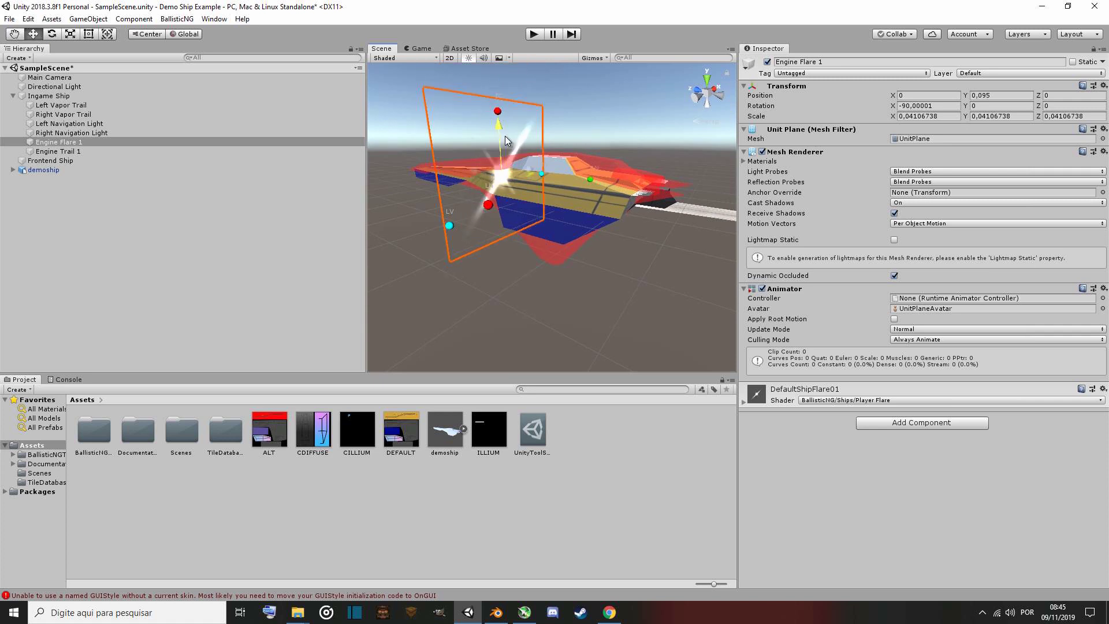
{"action": "left_click", "coordinate": [127, 150]}
{"action": "right_click_drag", "start_coordinate": [468, 249], "coordinate": [588, 253]}
{"action": "left_click_drag", "start_coordinate": [563, 198], "coordinate": [776, 197]}
{"action": "left_click_drag", "start_coordinate": [683, 209], "coordinate": [262, 203], "text": "alt"}
Move Engine Flare 1 down and back to about Y 0.014, Z -0.87 behind the ship.
{"action": "left_click", "coordinate": [80, 143]}
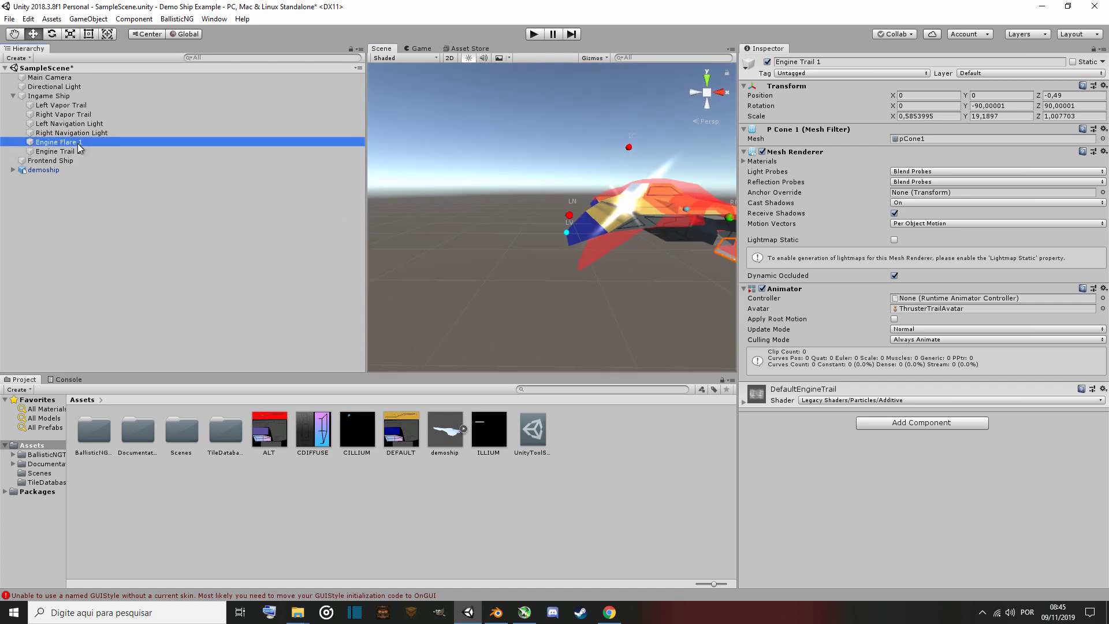
{"action": "left_click_drag", "start_coordinate": [552, 289], "coordinate": [566, 259], "text": "alt"}
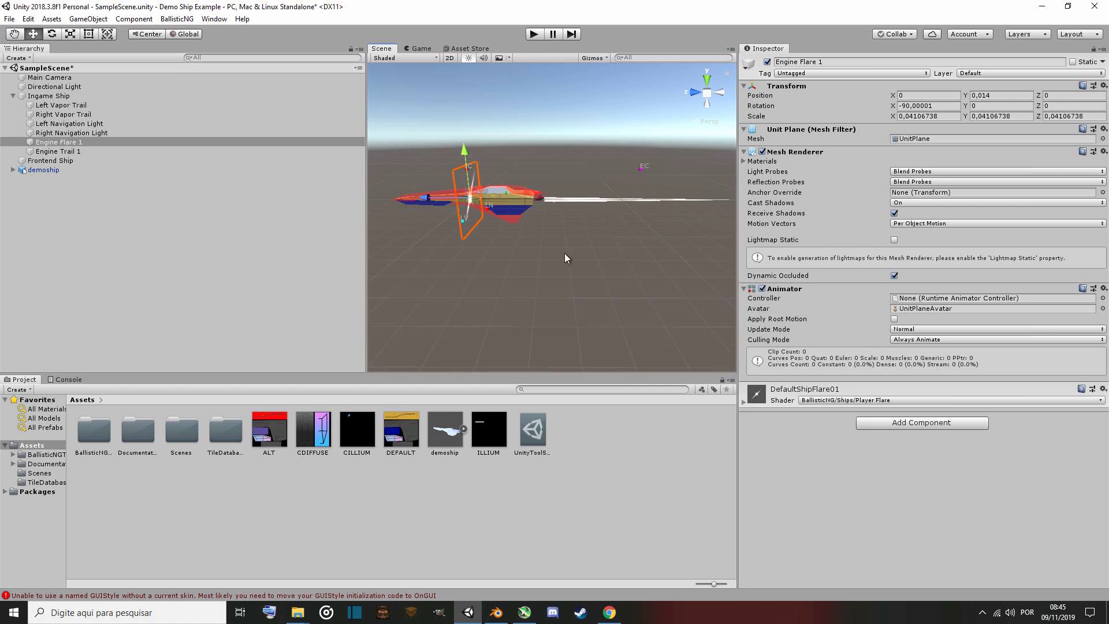
{"action": "left_click_drag", "start_coordinate": [426, 198], "coordinate": [561, 216]}
{"action": "left_click_drag", "start_coordinate": [560, 263], "coordinate": [496, 275], "text": "alt"}
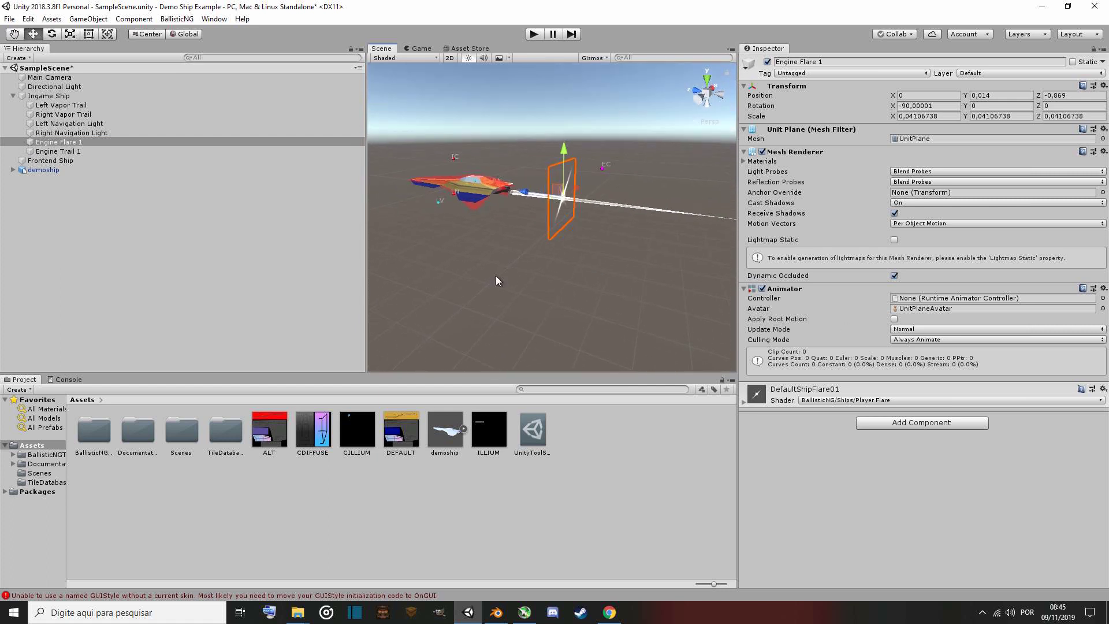
{"action": "left_click_drag", "start_coordinate": [524, 191], "coordinate": [396, 225]}
Vertex-snap the Left Vapor Trail to the left wing tip at about X -0.212, Y -0.034, Z -0.356.
{"action": "left_click", "coordinate": [69, 106]}
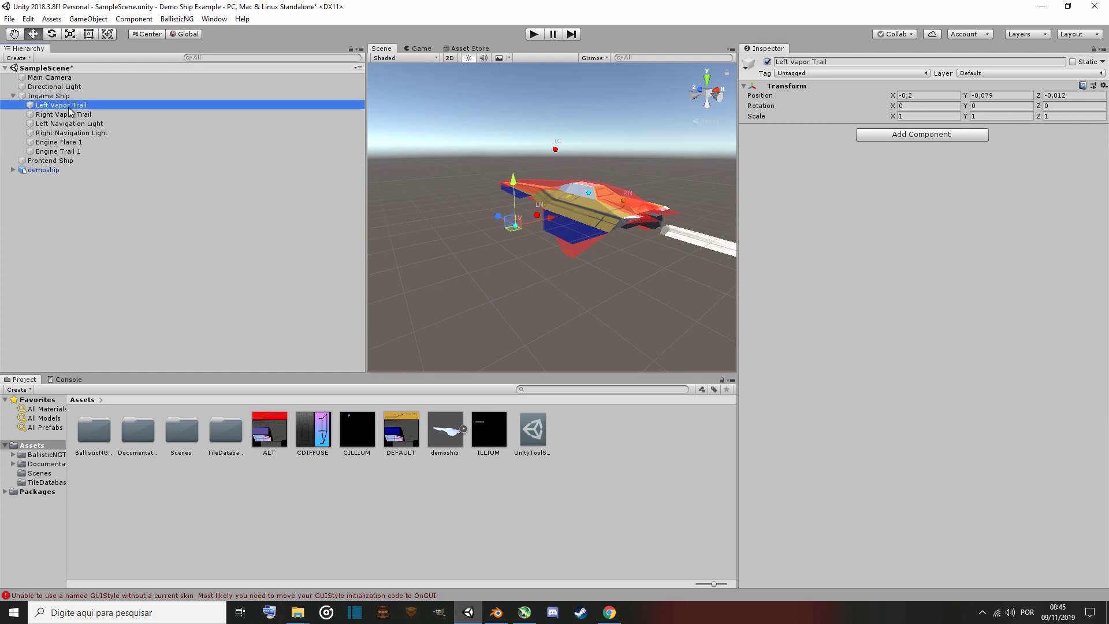
{"action": "scroll", "coordinate": [491, 264], "scroll_direction": "up", "scroll_amount": 5}
{"action": "scroll", "coordinate": [488, 274], "scroll_direction": "down", "scroll_amount": 5}
{"action": "left_click_drag", "start_coordinate": [484, 258], "coordinate": [489, 277], "text": "alt"}
{"action": "left_click_drag", "start_coordinate": [557, 217], "coordinate": [509, 200]}
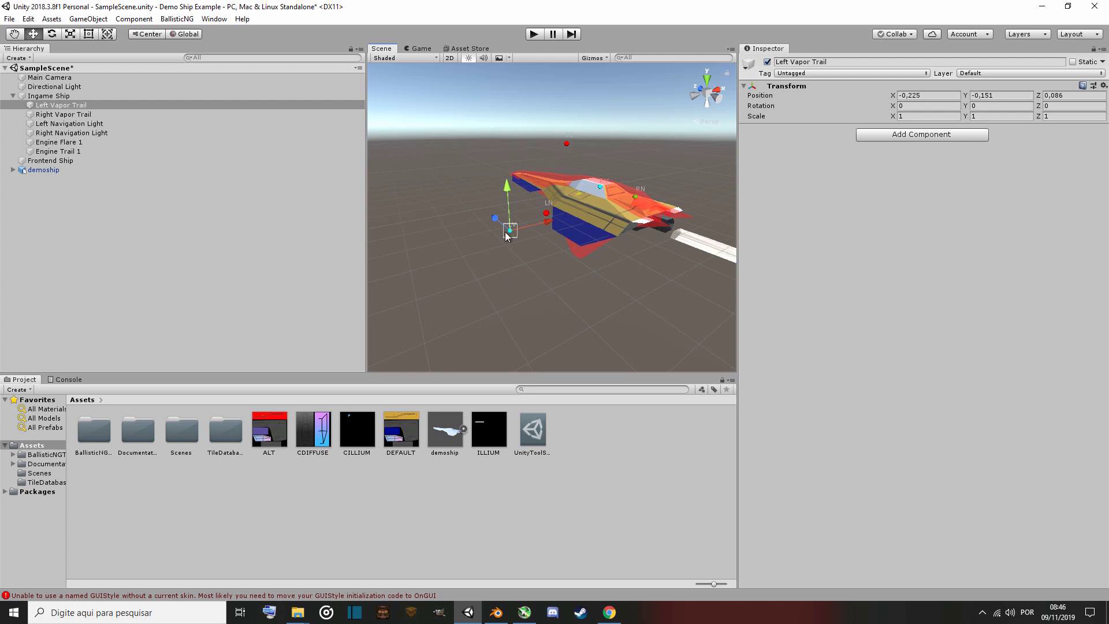
{"action": "key", "text": "v"}
{"action": "left_click_drag", "start_coordinate": [509, 230], "coordinate": [555, 267]}
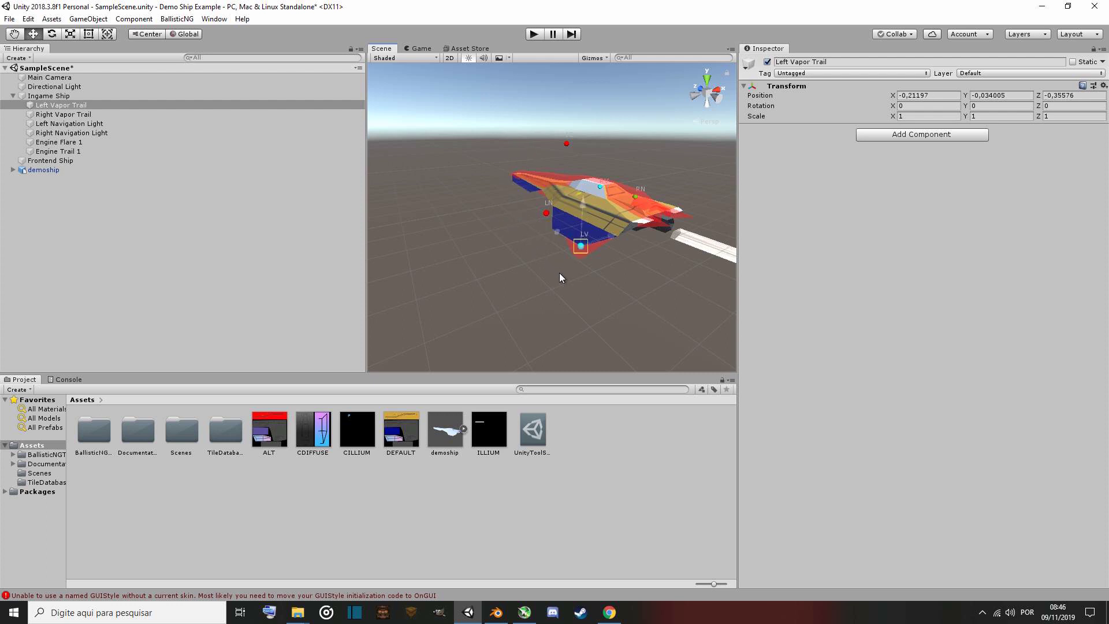
Place the Right Vapor Trail on the right wing tip at about X 0.212, Y -0.034, Z -0.356.
{"action": "left_click", "coordinate": [81, 126]}
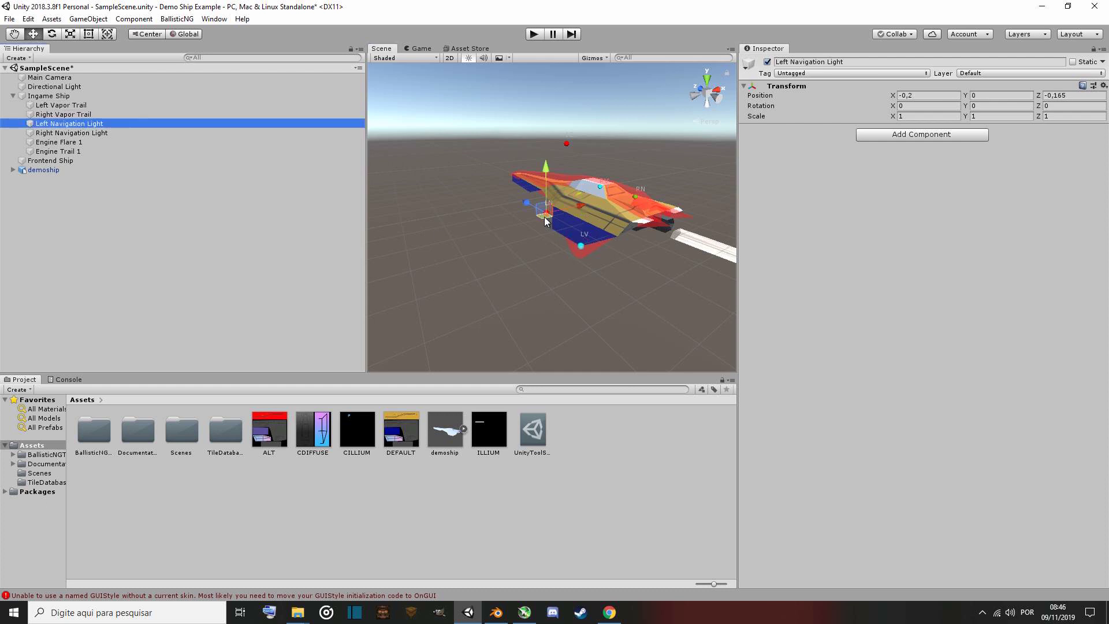
{"action": "left_click_drag", "start_coordinate": [546, 221], "coordinate": [335, 262]}
{"action": "left_click", "coordinate": [63, 114]}
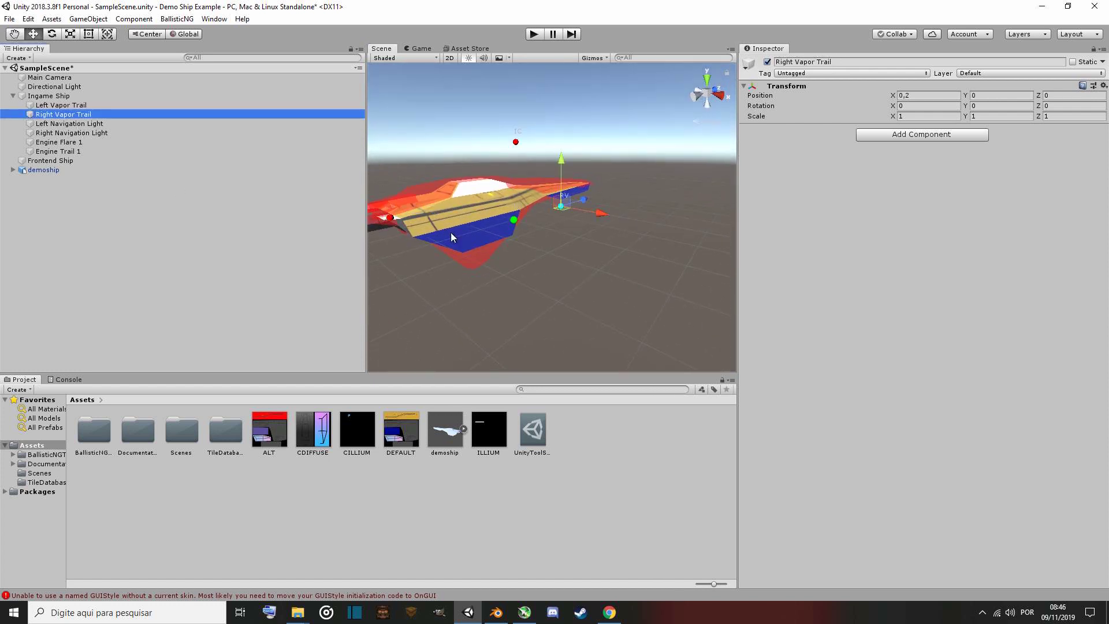
{"action": "left_click_drag", "start_coordinate": [551, 209], "coordinate": [473, 283]}
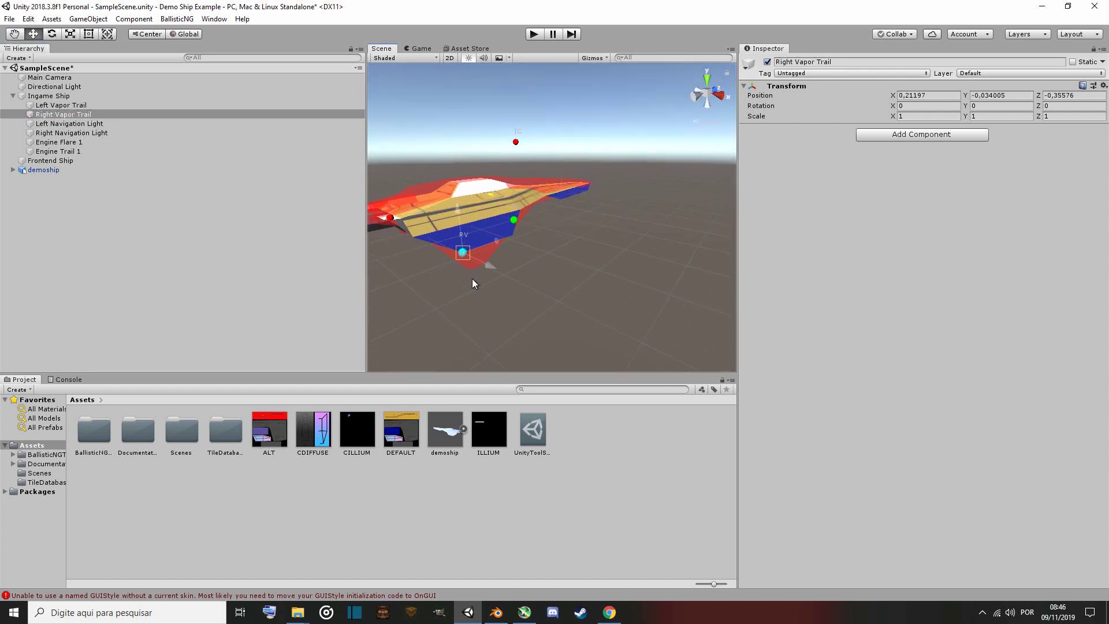
Move Engine Flare 1 to the ship's rear at about X -0.023, Y 0.016, Z -0.425.
{"action": "left_click", "coordinate": [71, 132]}
{"action": "left_click_drag", "start_coordinate": [520, 226], "coordinate": [457, 262]}
{"action": "right_click_drag", "start_coordinate": [457, 261], "coordinate": [283, 243]}
{"action": "key", "text": "a"}
{"action": "key", "text": "w"}
{"action": "key", "text": "s"}
{"action": "key", "text": "w"}
{"action": "key", "text": "s"}
{"action": "left_click", "coordinate": [89, 142]}
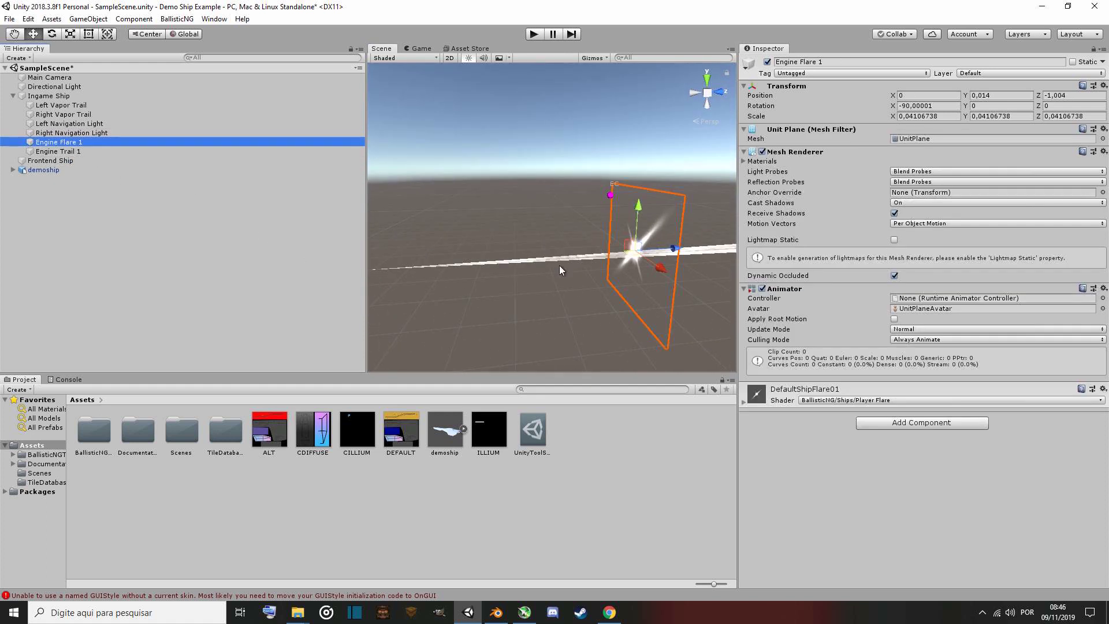
{"action": "right_click_drag", "start_coordinate": [559, 265], "coordinate": [674, 269]}
{"action": "left_click_drag", "start_coordinate": [437, 297], "coordinate": [623, 232]}
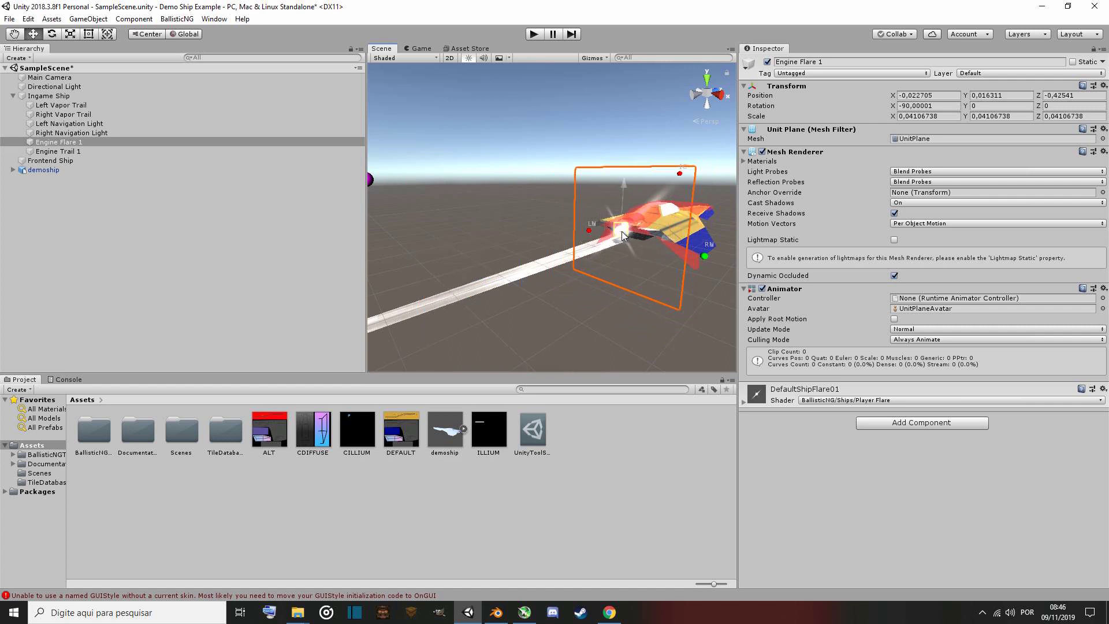
Switch to Blender and inspect the centre vertex at the rear engine of the ship model in Edit Mode.
{"action": "right_click_drag", "start_coordinate": [598, 265], "coordinate": [757, 247]}
{"action": "key", "text": "w"}
{"action": "key", "text": "s"}
{"action": "key", "text": "w"}
{"action": "key", "text": "s"}
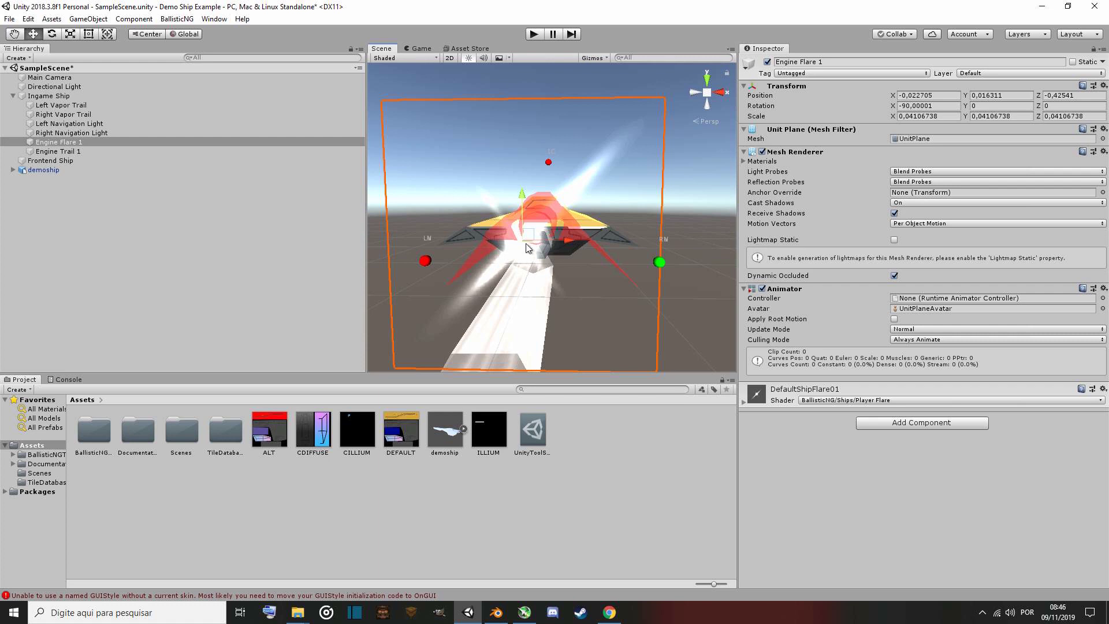
{"action": "left_click", "coordinate": [496, 612]}
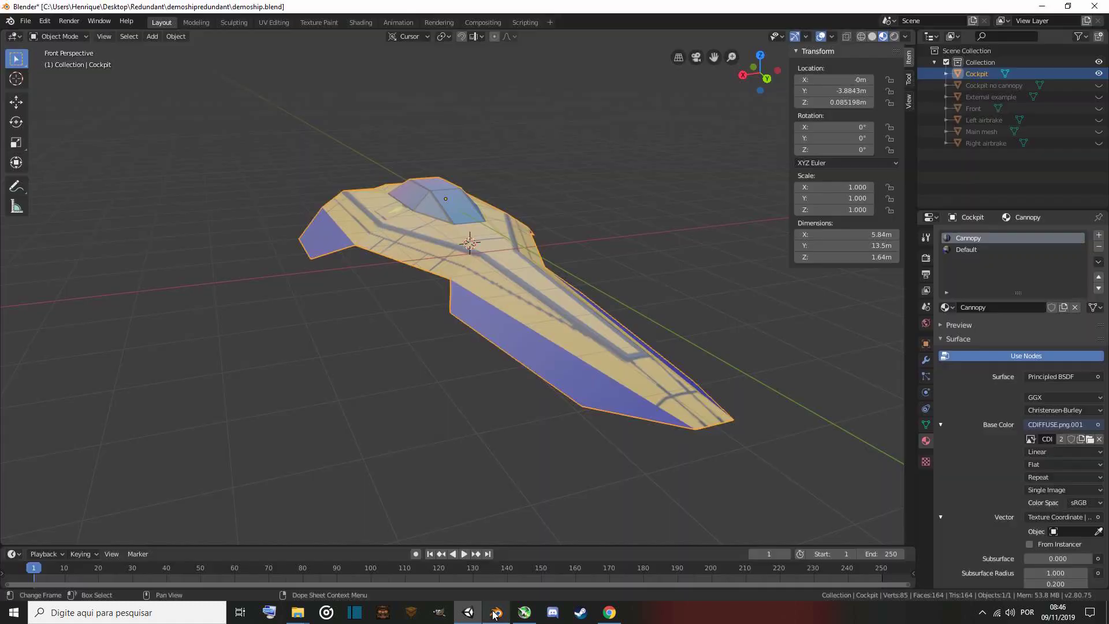
{"action": "right_click", "coordinate": [411, 386]}
{"action": "key", "text": "Escape"}
{"action": "key", "text": "shift+grave"}
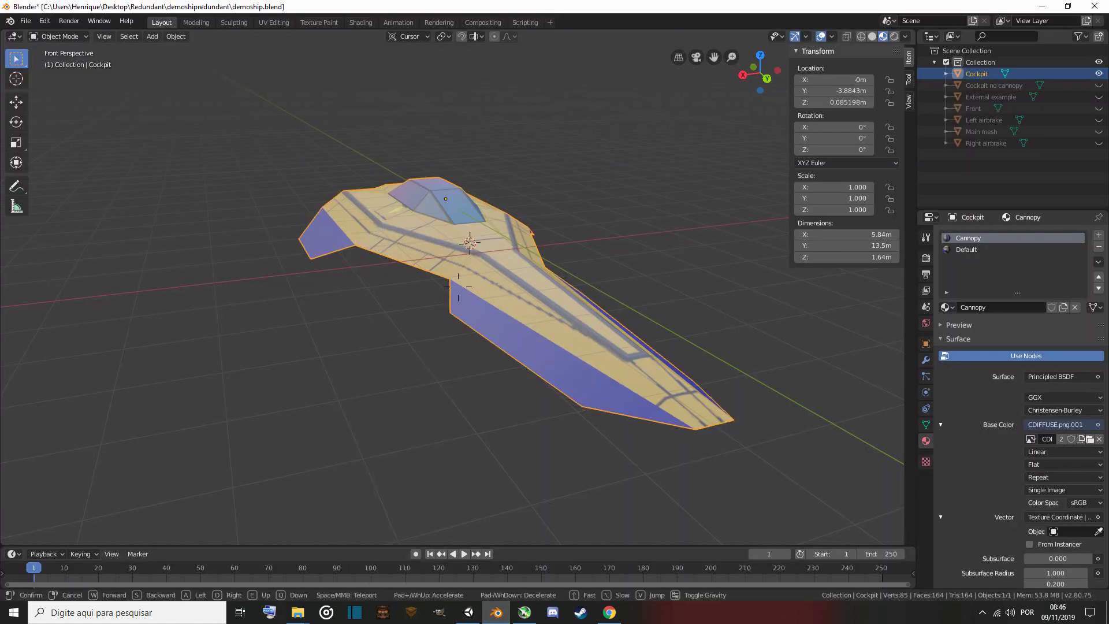
{"action": "key", "text": "w"}
{"action": "key", "text": "w"}
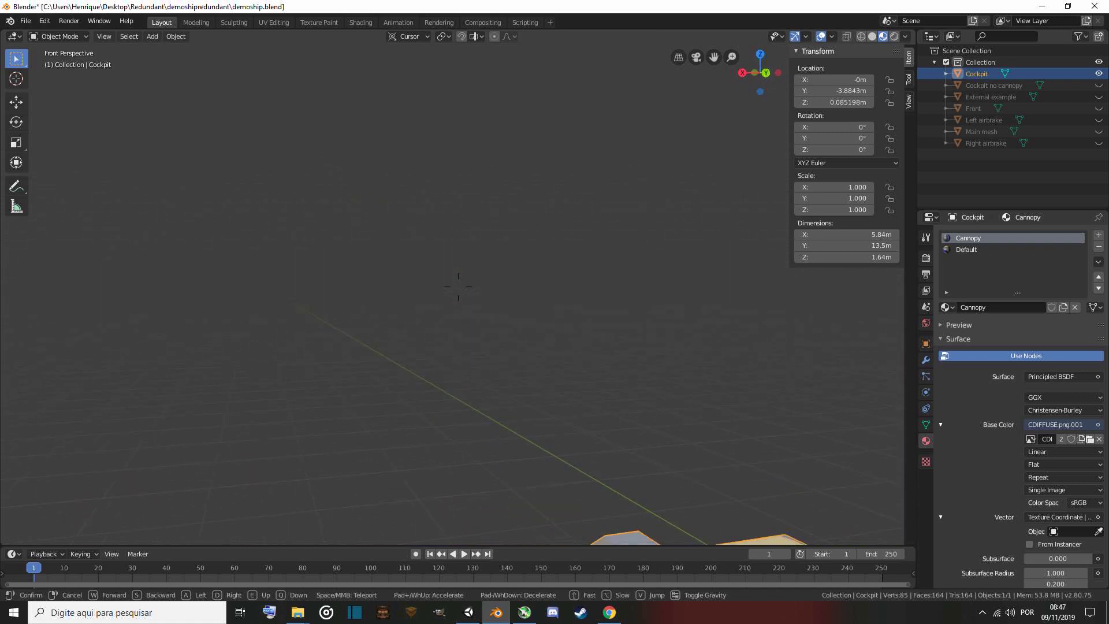
{"action": "key", "text": "w"}
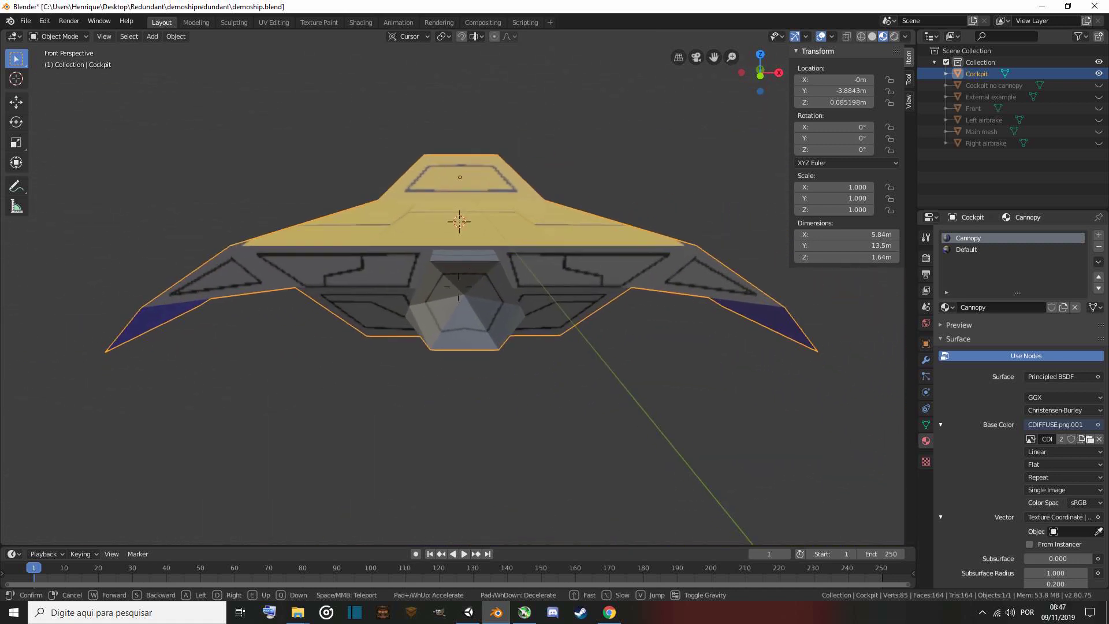
{"action": "key", "text": "w"}
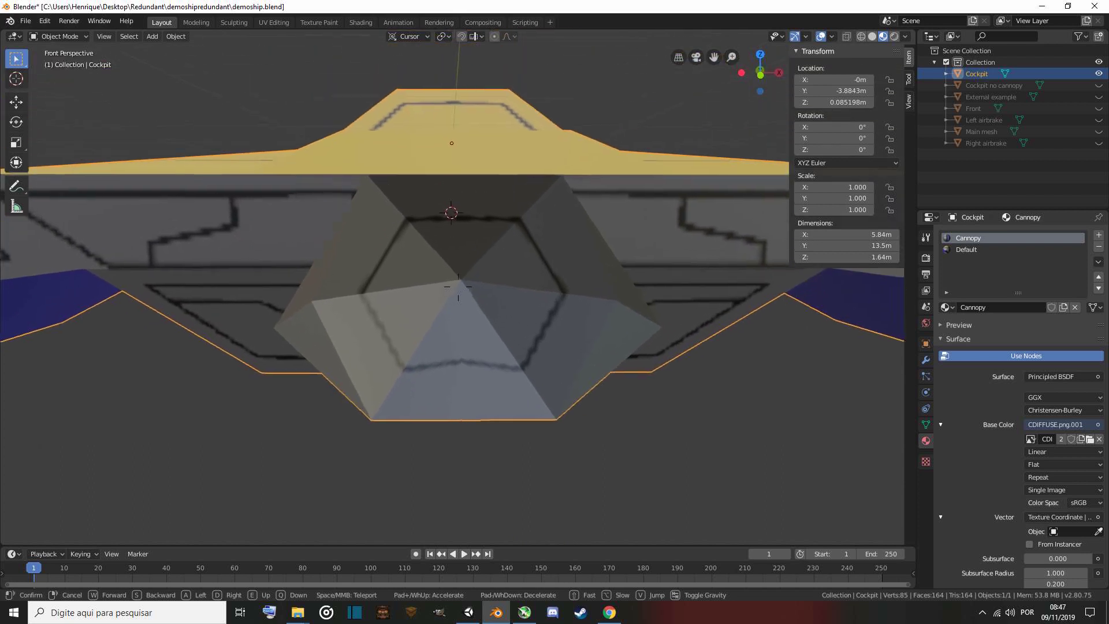
{"action": "left_click", "coordinate": [458, 286]}
{"action": "key", "text": "Tab"}
{"action": "key", "text": "1"}
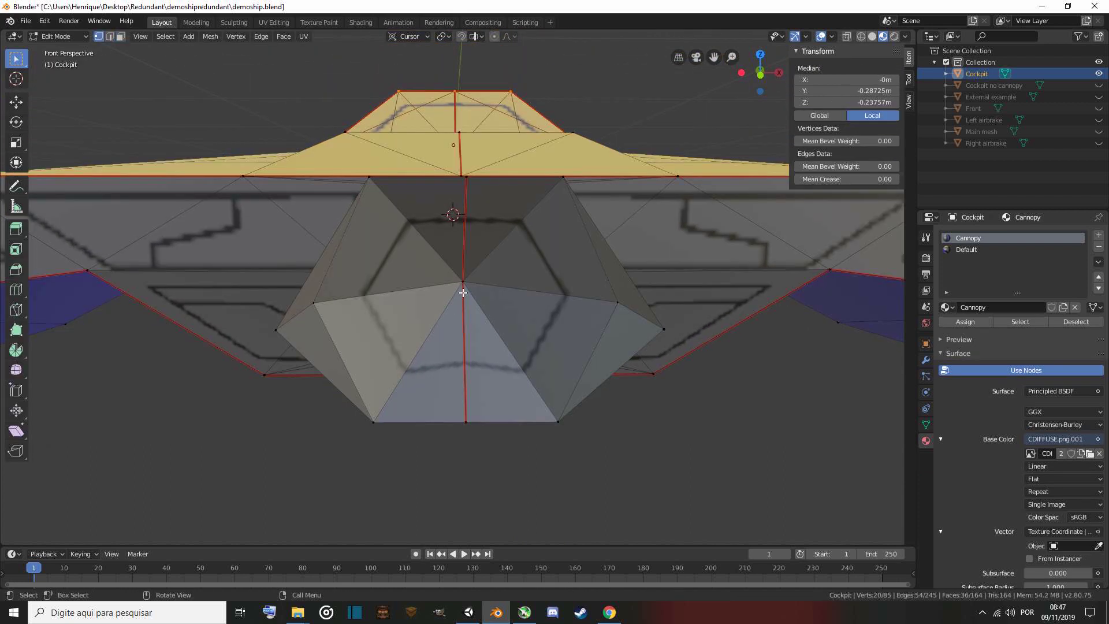
{"action": "left_click", "coordinate": [463, 296]}
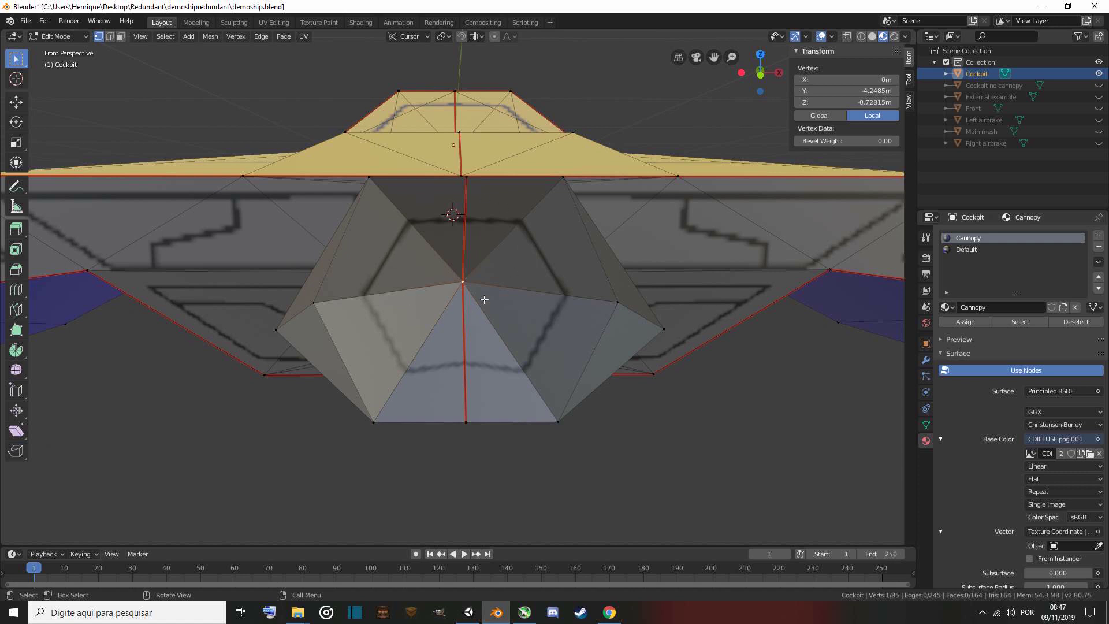
Return to Unity and snap Engine Flare 1 onto the engine's rear at about X -0.014, Y -0.002, Z -0.411.
{"action": "left_click", "coordinate": [468, 612]}
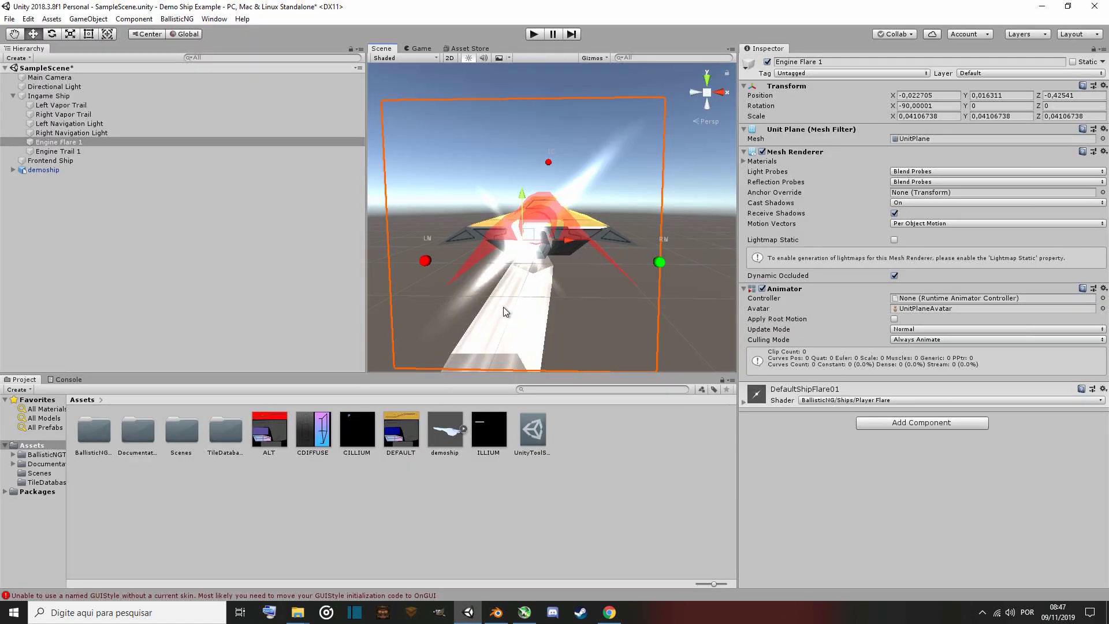
{"action": "key", "text": "w"}
{"action": "right_click_drag", "start_coordinate": [516, 312], "coordinate": [475, 334]}
{"action": "key", "text": "s"}
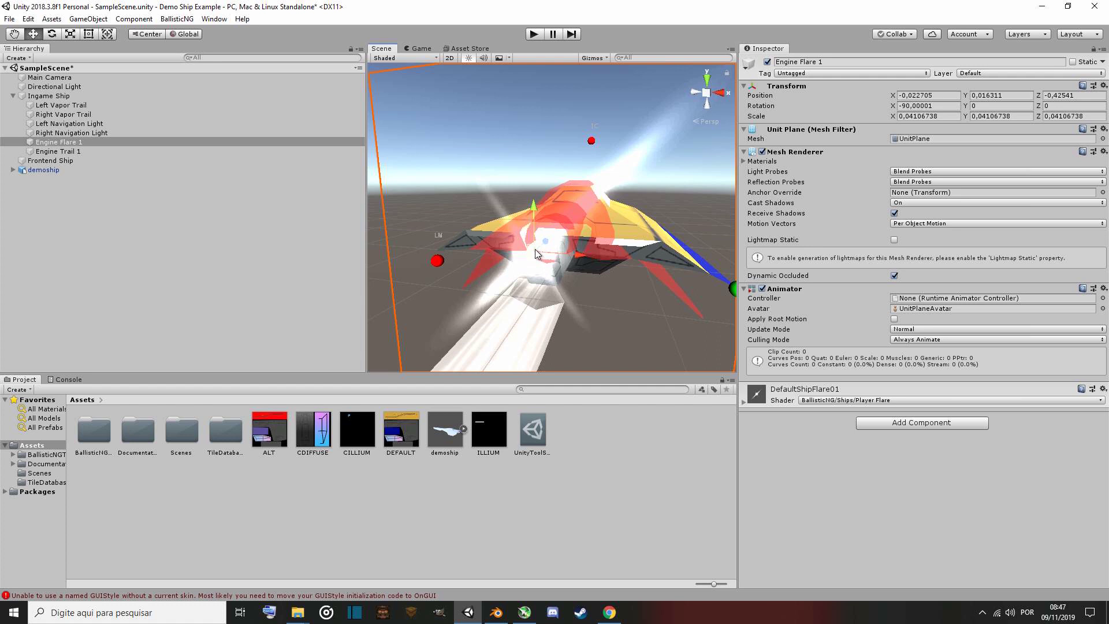
{"action": "key", "text": "v"}
{"action": "left_click_drag", "start_coordinate": [537, 251], "coordinate": [544, 259]}
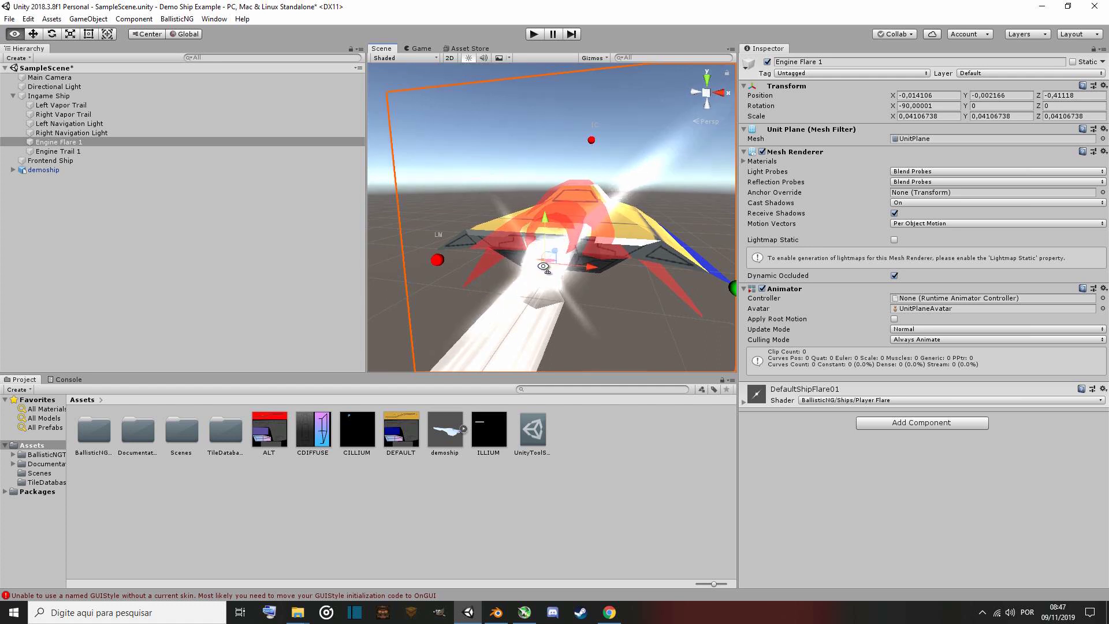
{"action": "key", "text": "s"}
{"action": "right_click_drag", "start_coordinate": [548, 261], "coordinate": [557, 233]}
{"action": "key", "text": "w"}
{"action": "key", "text": "s"}
{"action": "key", "text": "w"}
{"action": "left_click_drag", "start_coordinate": [519, 230], "coordinate": [529, 210]}
{"action": "right_click_drag", "start_coordinate": [524, 250], "coordinate": [358, 277]}
{"action": "key", "text": "s"}
{"action": "key", "text": "d"}
Position Engine Trail 1 behind the engine at about X 0, Y 0.016, Z -0.442.
{"action": "left_click", "coordinate": [58, 151]}
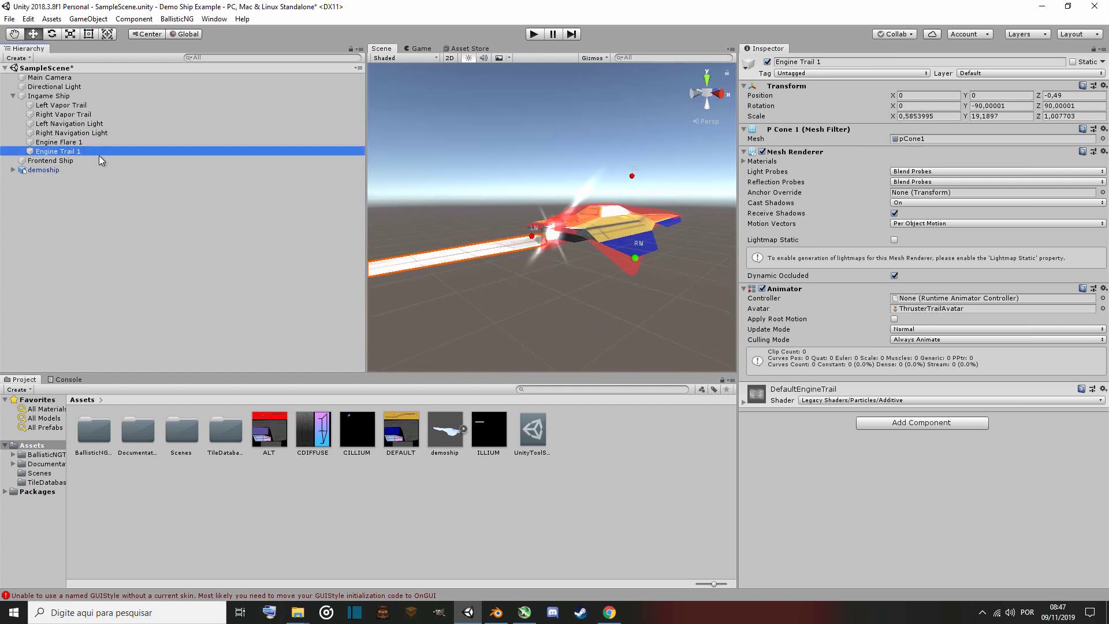
{"action": "right_click_drag", "start_coordinate": [578, 321], "coordinate": [609, 314]}
{"action": "key", "text": "w"}
{"action": "key", "text": "s"}
{"action": "left_click_drag", "start_coordinate": [543, 227], "coordinate": [547, 219]}
{"action": "key", "text": "w"}
{"action": "right_click_drag", "start_coordinate": [559, 225], "coordinate": [575, 202]}
{"action": "key", "text": "s"}
{"action": "key", "text": "w"}
{"action": "key", "text": "d"}
{"action": "key", "text": "a"}
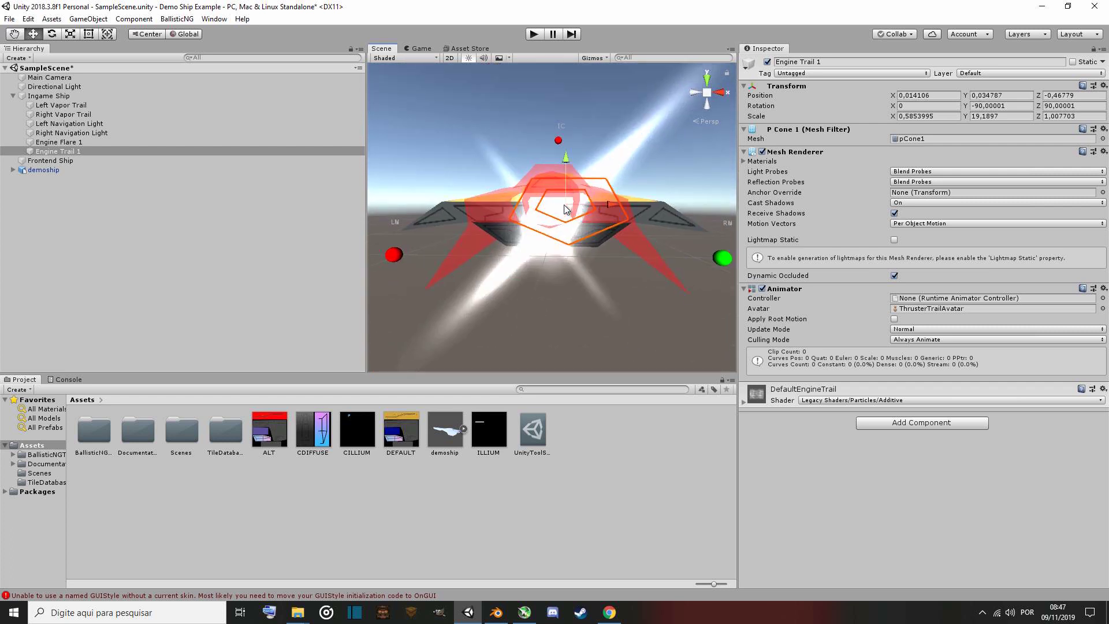
{"action": "key", "text": "v"}
{"action": "mouse_move", "coordinate": [567, 205]}
{"action": "left_mouse_down"}
{"action": "mouse_move", "coordinate": [549, 205]}
{"action": "mouse_move", "coordinate": [552, 220]}
{"action": "left_mouse_up"}
{"action": "right_click_drag", "start_coordinate": [428, 243], "coordinate": [419, 242]}
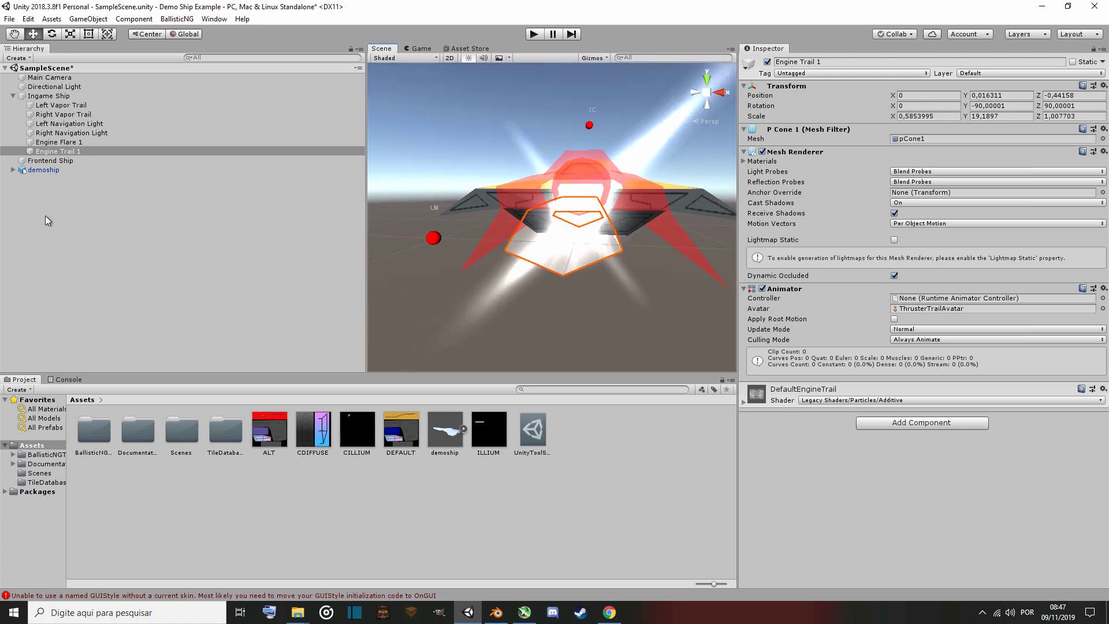
{"action": "left_click", "coordinate": [83, 143]}
{"action": "left_click", "coordinate": [94, 150]}
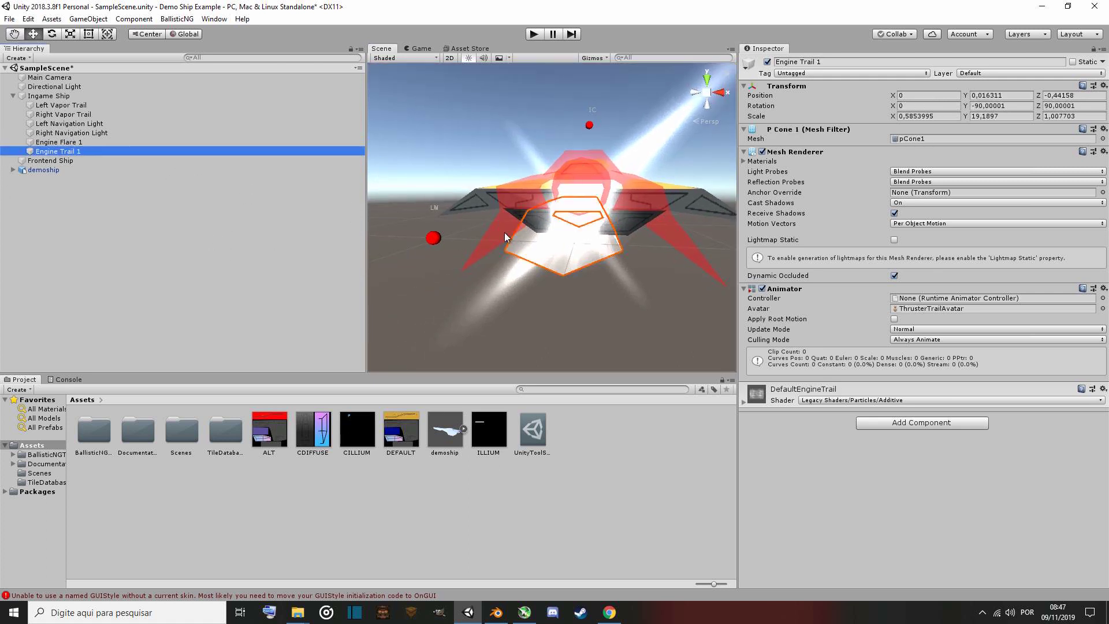
Try to move Engine Trail 1 again, then undo the moves.
{"action": "key", "text": "w"}
{"action": "right_click_drag", "start_coordinate": [529, 232], "coordinate": [558, 210]}
{"action": "key", "text": "s"}
{"action": "key", "text": "w"}
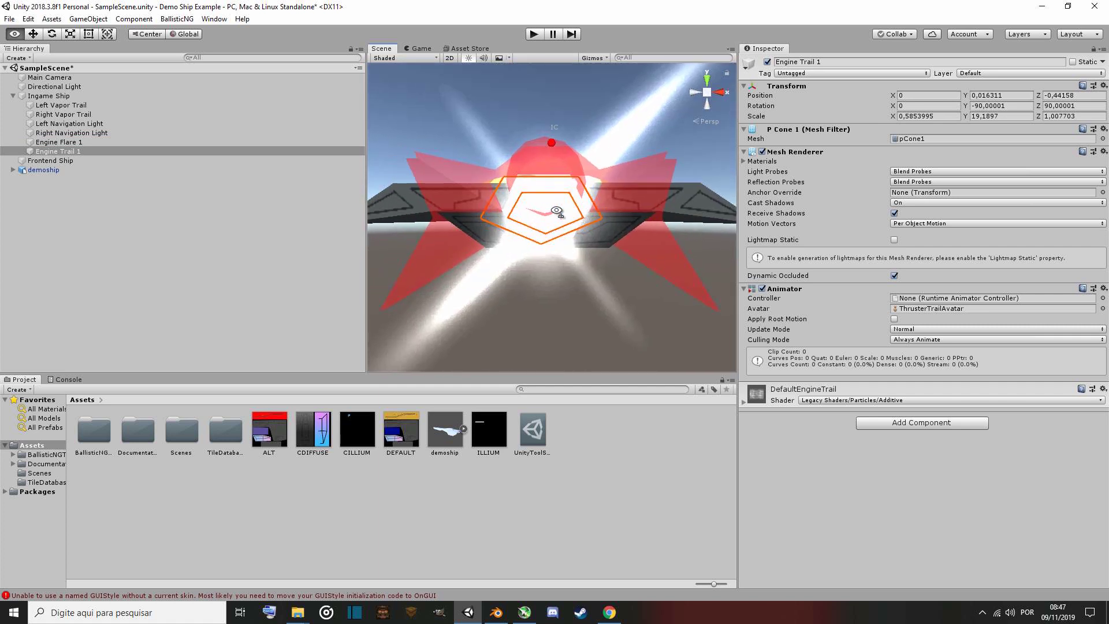
{"action": "left_click_drag", "start_coordinate": [548, 214], "coordinate": [543, 213]}
{"action": "key", "text": "ctrl+z"}
{"action": "key", "text": "ctrl+z"}
{"action": "key", "text": "ctrl+z"}
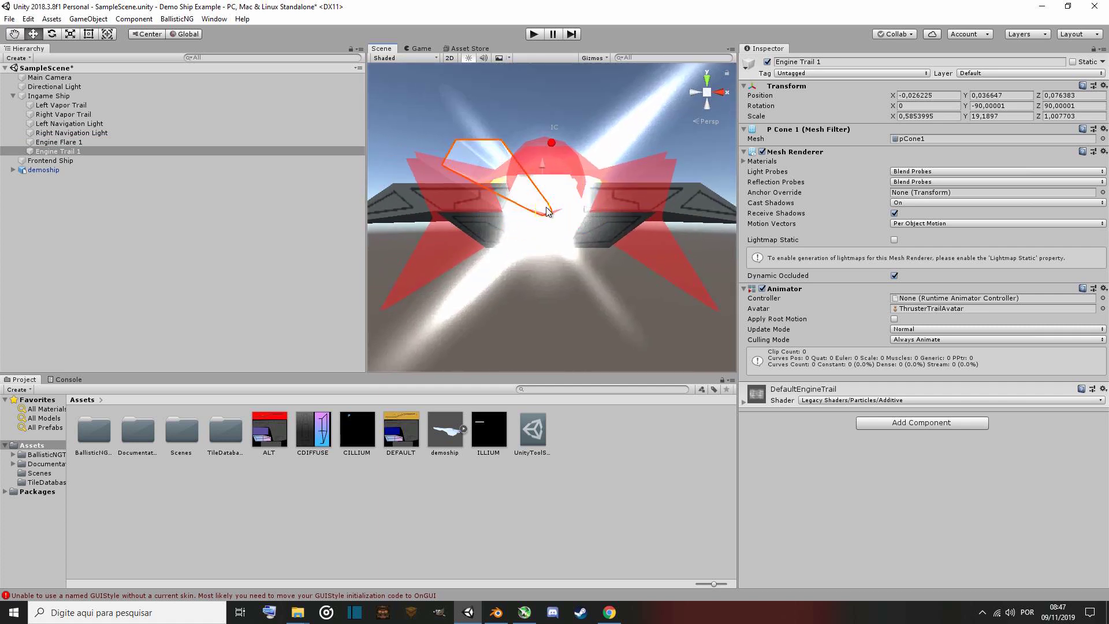
{"action": "right_click_drag", "start_coordinate": [524, 220], "coordinate": [648, 325]}
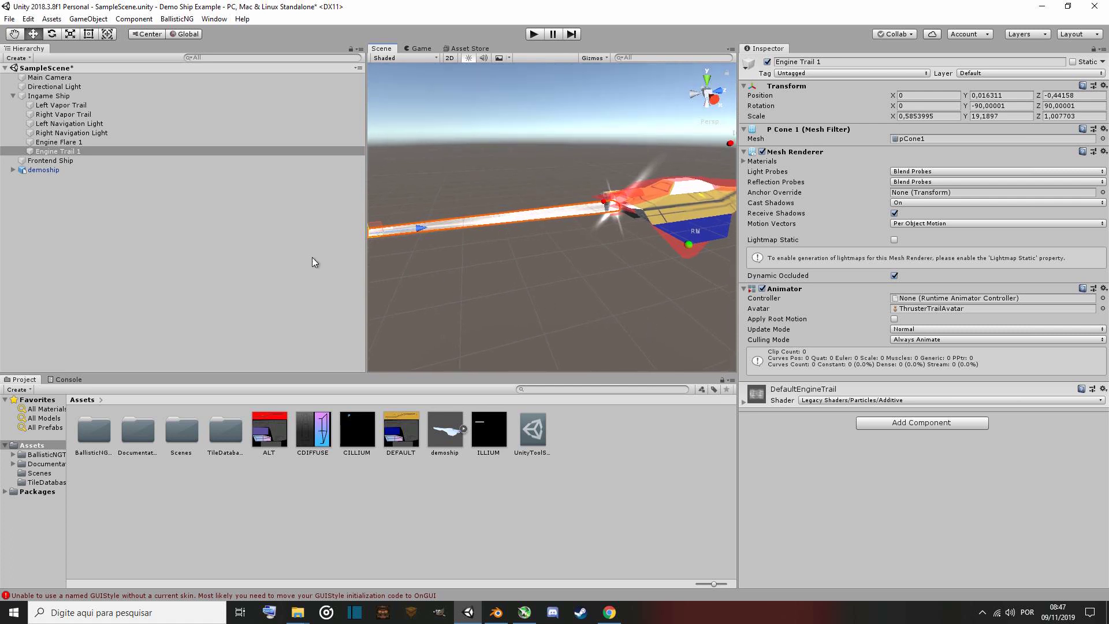
Scale Engine Trail 1 down to about 0.45, 14.7, 0.77 and move it back behind the engine at about Z -0.439.
{"action": "left_click", "coordinate": [71, 33]}
{"action": "right_click_drag", "start_coordinate": [644, 268], "coordinate": [487, 236]}
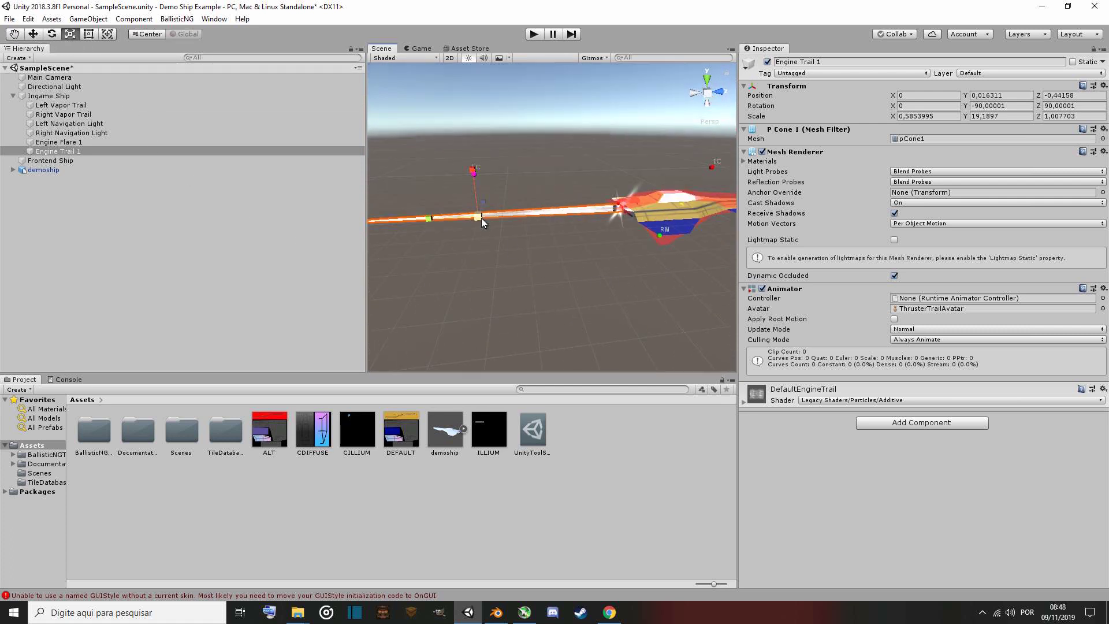
{"action": "left_click_drag", "start_coordinate": [481, 218], "coordinate": [465, 218]}
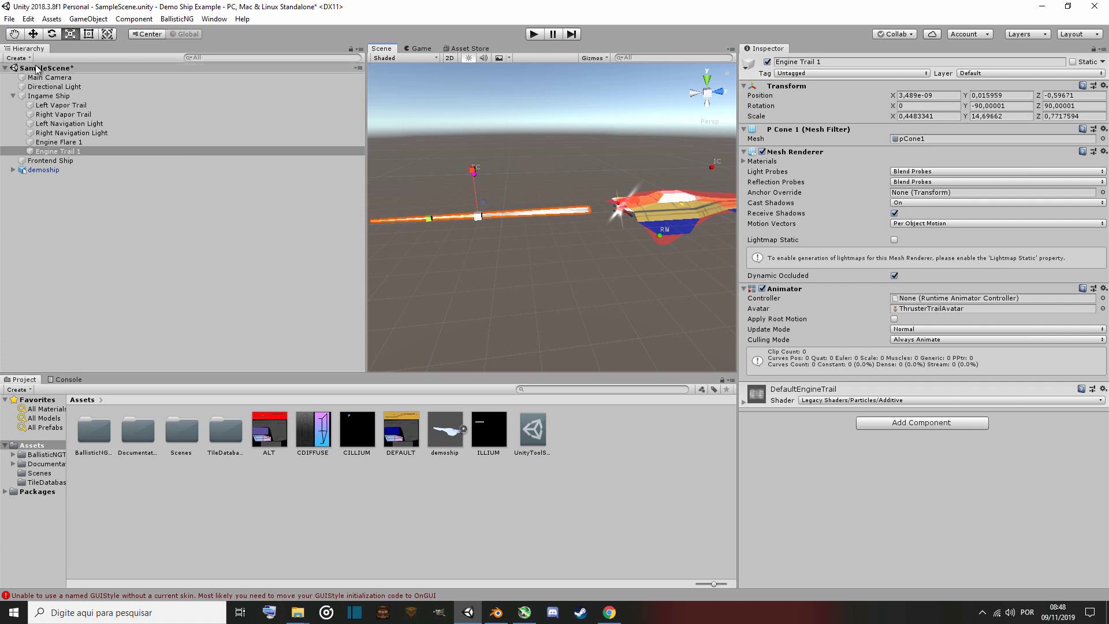
{"action": "left_click", "coordinate": [35, 36]}
{"action": "left_click_drag", "start_coordinate": [531, 216], "coordinate": [658, 240]}
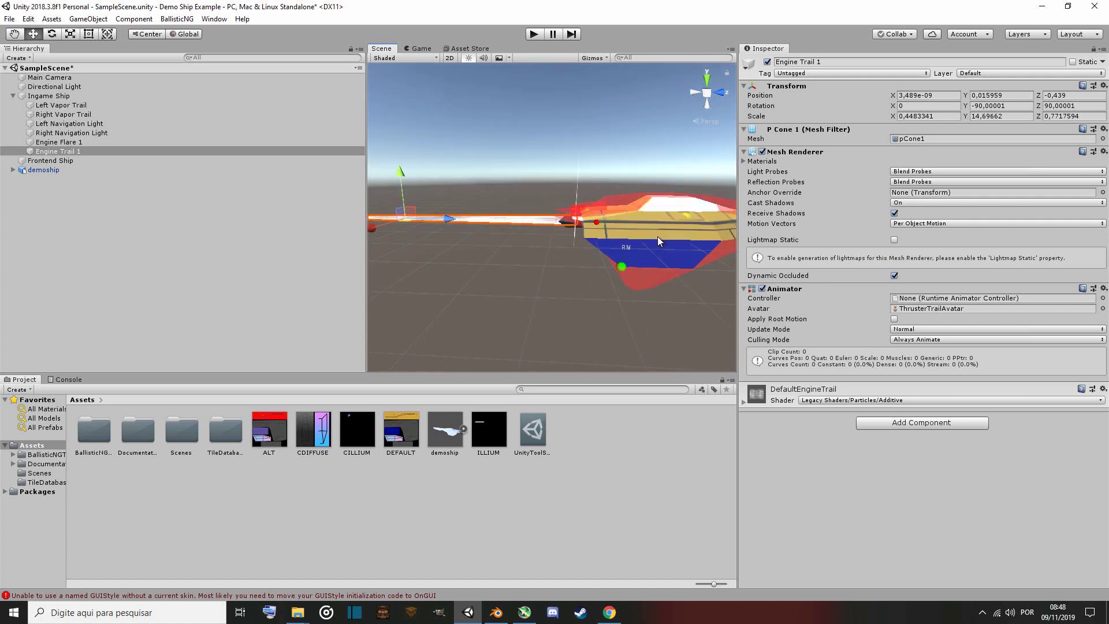
{"action": "left_click_drag", "start_coordinate": [453, 217], "coordinate": [449, 218]}
{"action": "left_click_drag", "start_coordinate": [518, 286], "coordinate": [705, 285], "text": "alt"}
Scale Engine Flare 1 down uniformly to about 0.022 so it fits the ship's rear engine.
{"action": "left_click", "coordinate": [74, 143]}
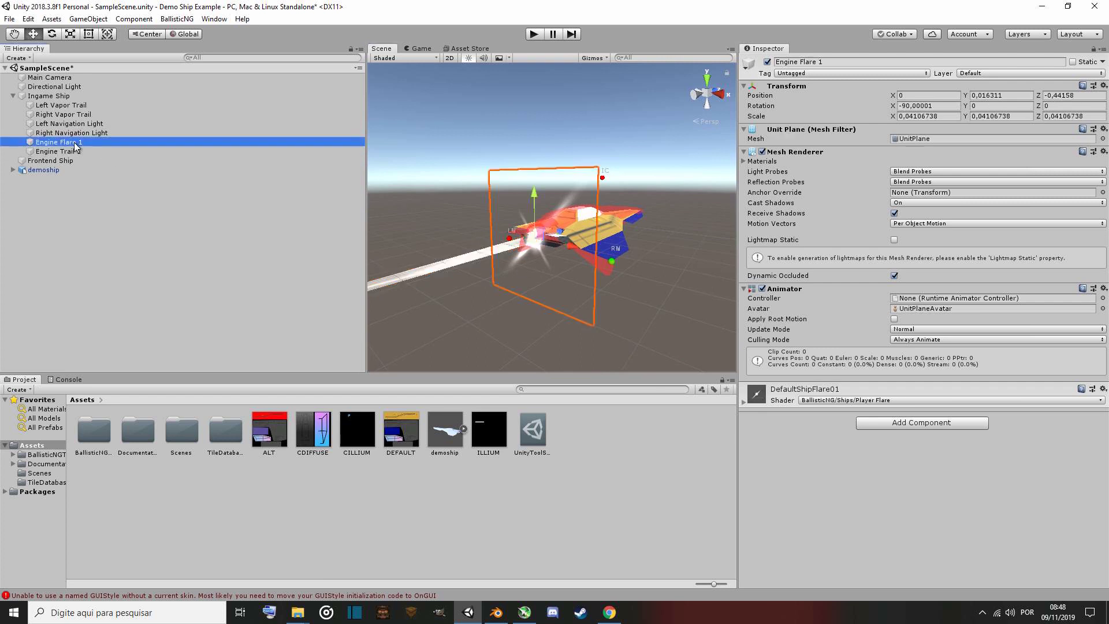
{"action": "left_click_drag", "start_coordinate": [526, 312], "coordinate": [485, 312], "text": "alt"}
{"action": "key", "text": "f"}
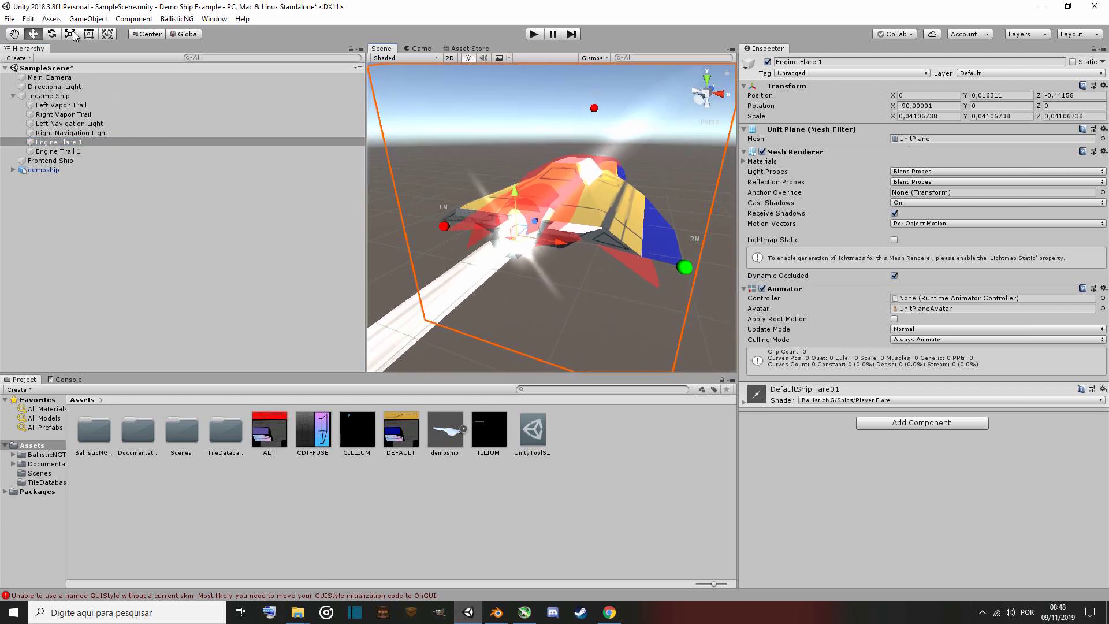
{"action": "key", "text": "r"}
{"action": "mouse_move", "coordinate": [517, 234]}
{"action": "left_mouse_down"}
{"action": "mouse_move", "coordinate": [481, 233]}
{"action": "mouse_move", "coordinate": [613, 228]}
{"action": "mouse_move", "coordinate": [504, 228]}
{"action": "left_mouse_up"}
{"action": "scroll", "coordinate": [507, 300], "scroll_direction": "down", "scroll_amount": 5}
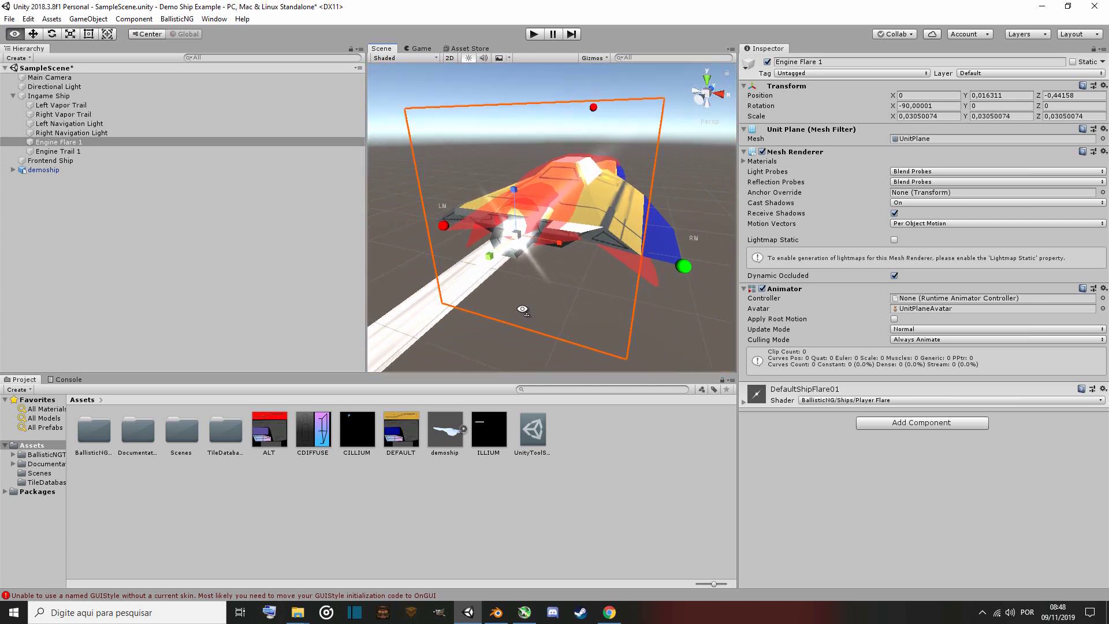
{"action": "key", "text": "a"}
{"action": "key", "text": "w"}
{"action": "right_click_drag", "start_coordinate": [507, 300], "coordinate": [589, 237]}
{"action": "key", "text": "s"}
{"action": "key", "text": "w"}
{"action": "key", "text": "w"}
{"action": "key", "text": "s"}
{"action": "left_click_drag", "start_coordinate": [554, 224], "coordinate": [546, 226]}
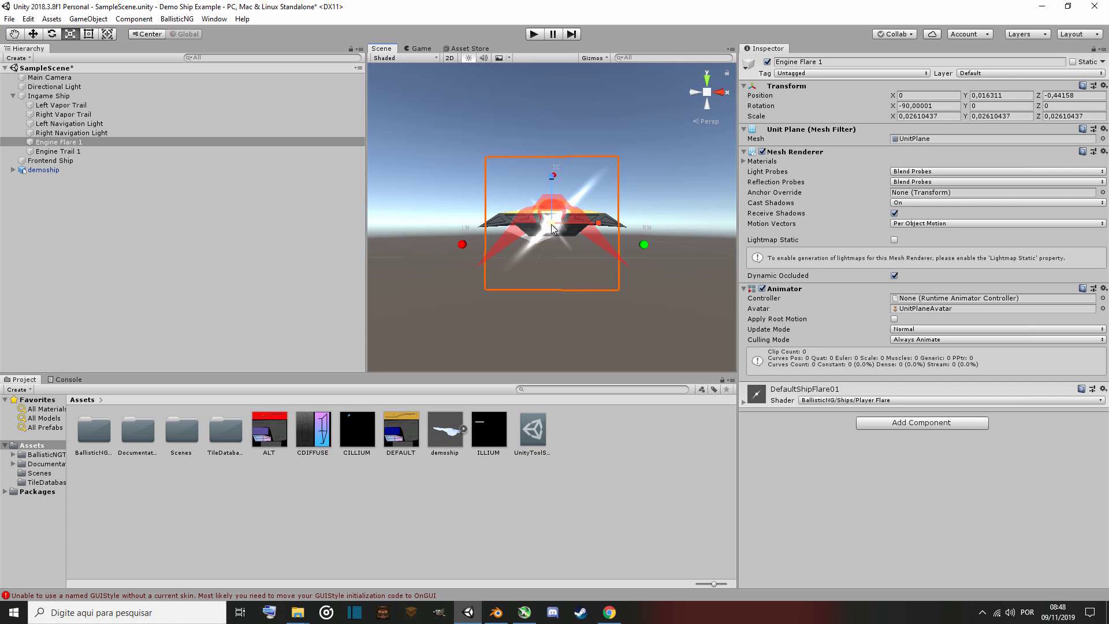
{"action": "left_click_drag", "start_coordinate": [551, 224], "coordinate": [551, 224]}
{"action": "left_click_drag", "start_coordinate": [552, 225], "coordinate": [350, 283]}
{"action": "left_click_drag", "start_coordinate": [577, 289], "coordinate": [567, 308], "text": "alt"}
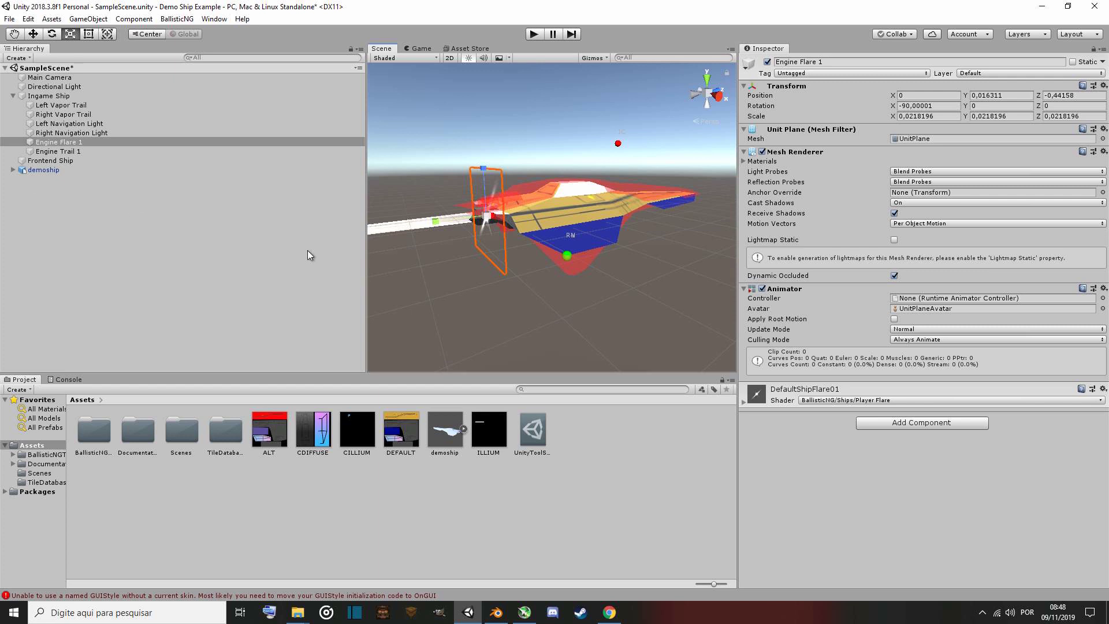
Set the ALT texture's import settings to no mip maps, Point (no filter) and max size 512, and apply.
{"action": "left_click", "coordinate": [269, 431]}
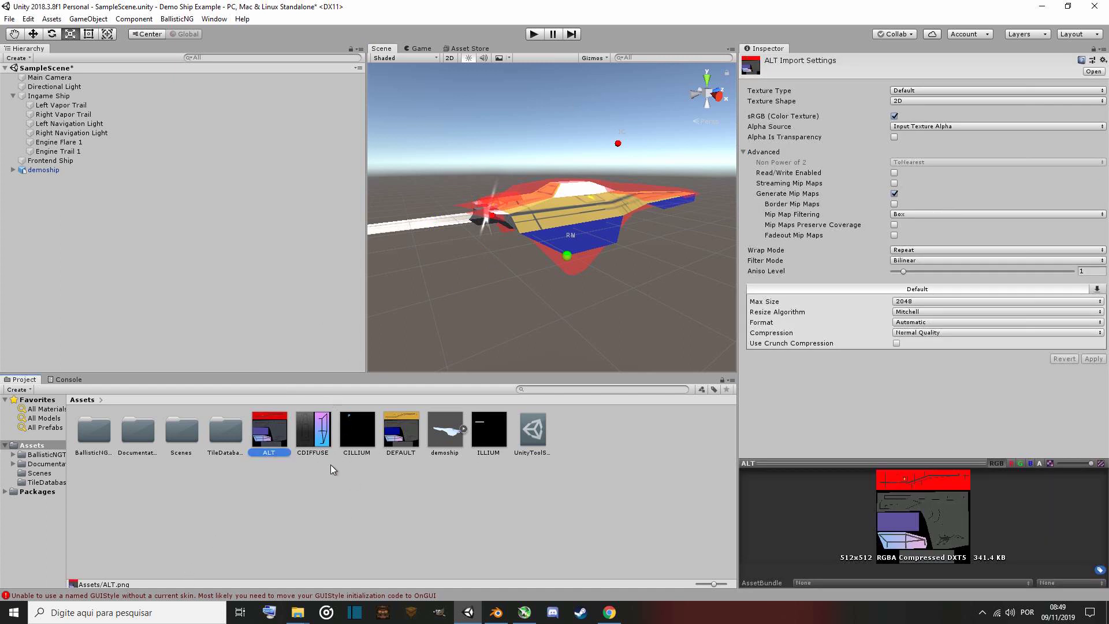
{"action": "left_click", "coordinate": [308, 430]}
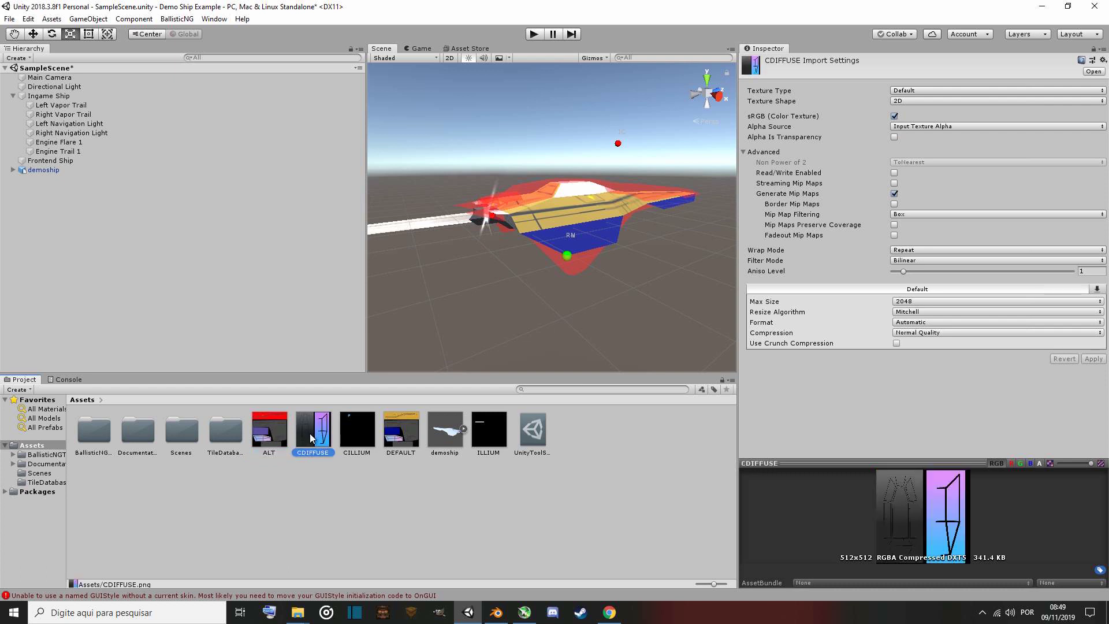
{"action": "left_click", "coordinate": [272, 425]}
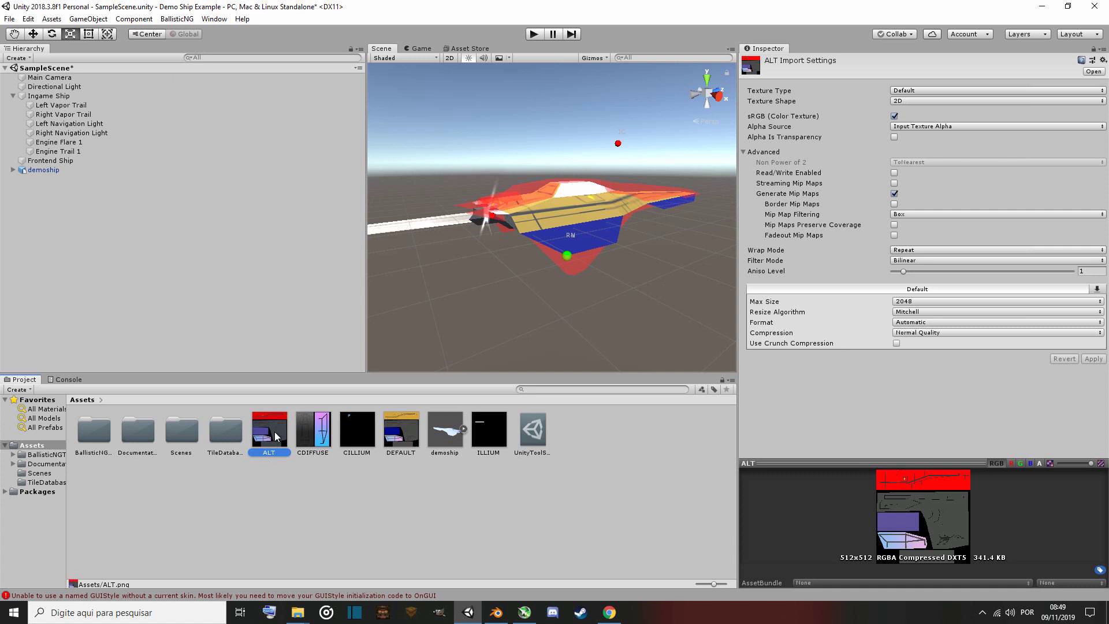
{"action": "left_click", "coordinate": [895, 194]}
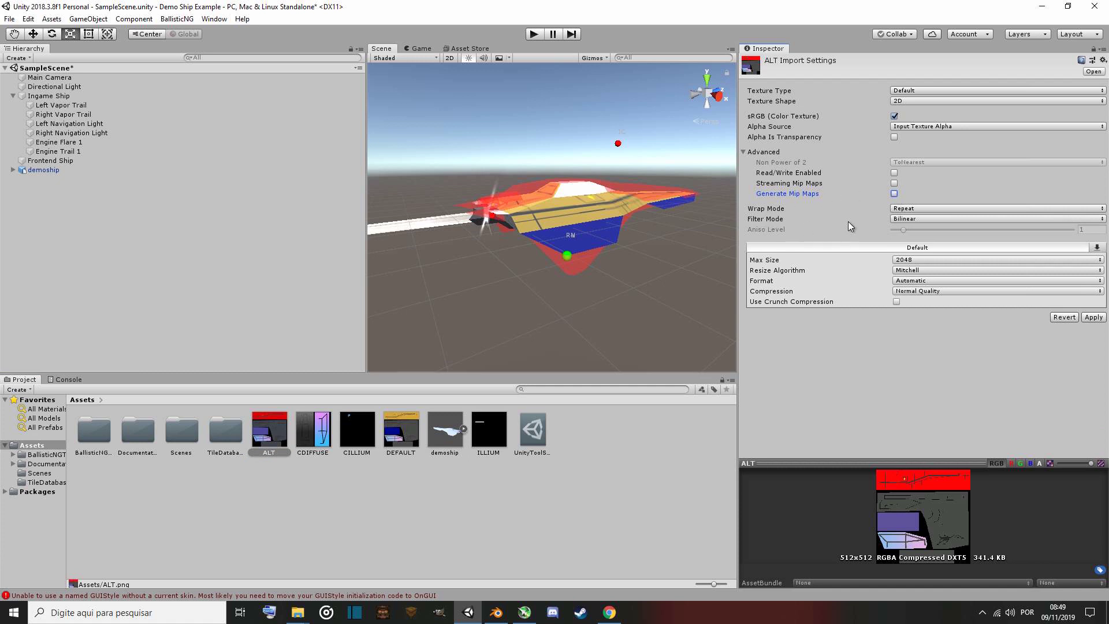
{"action": "left_click", "coordinate": [924, 219]}
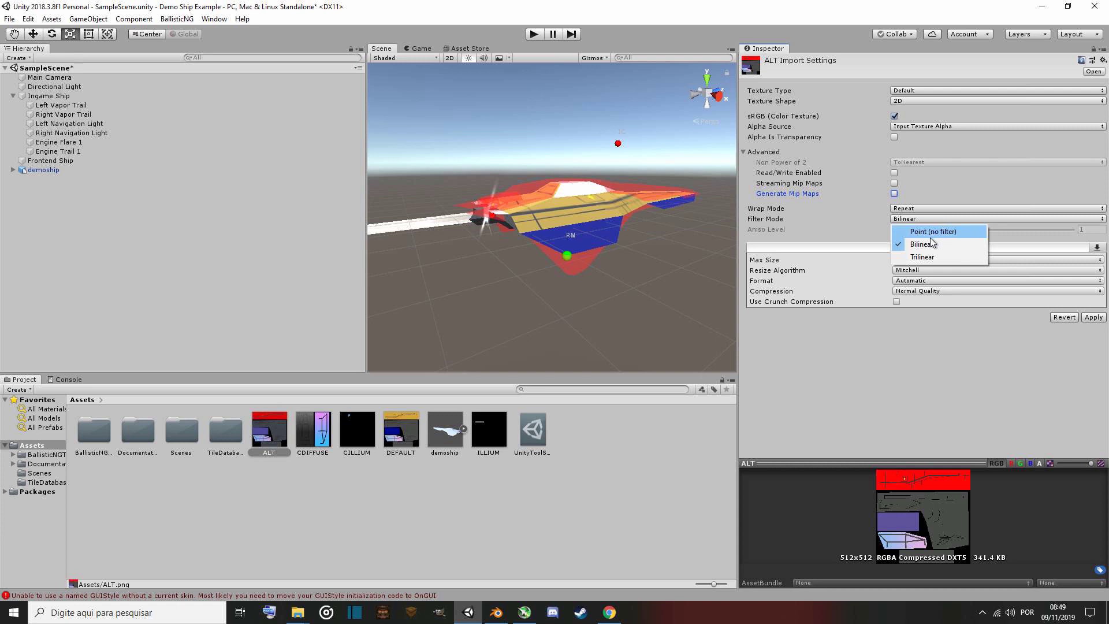
{"action": "left_click", "coordinate": [932, 232]}
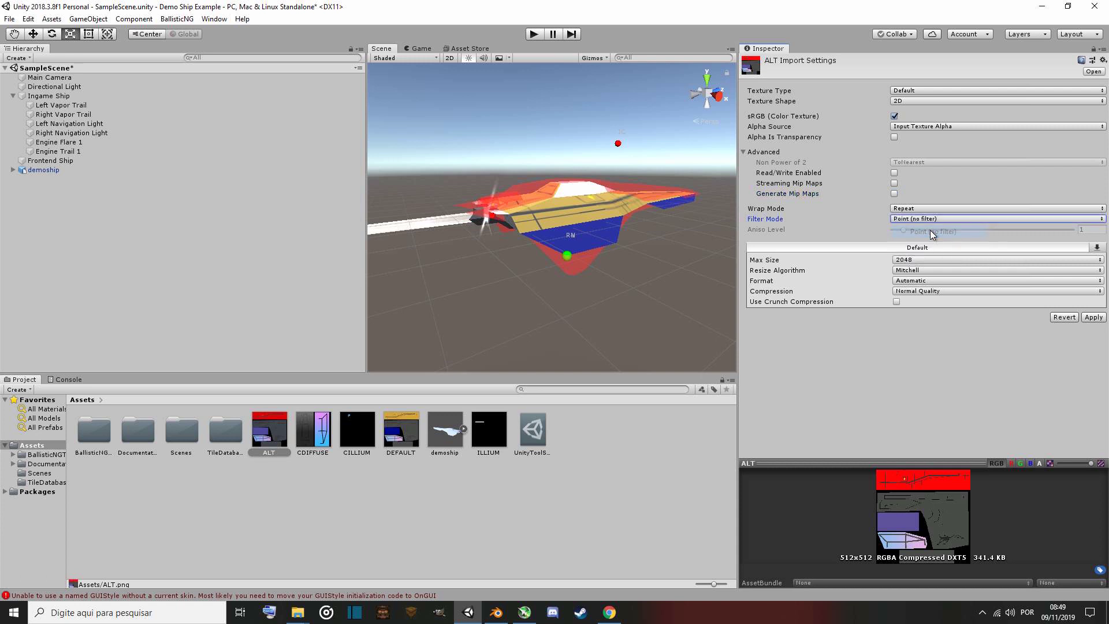
{"action": "left_click", "coordinate": [929, 262]}
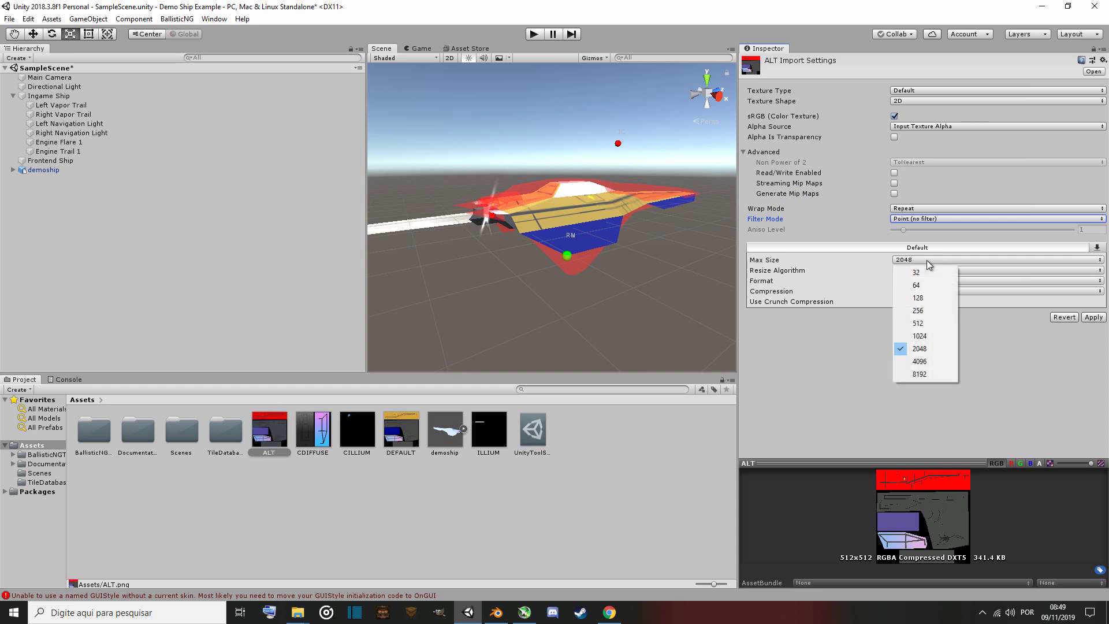
{"action": "left_click", "coordinate": [932, 324]}
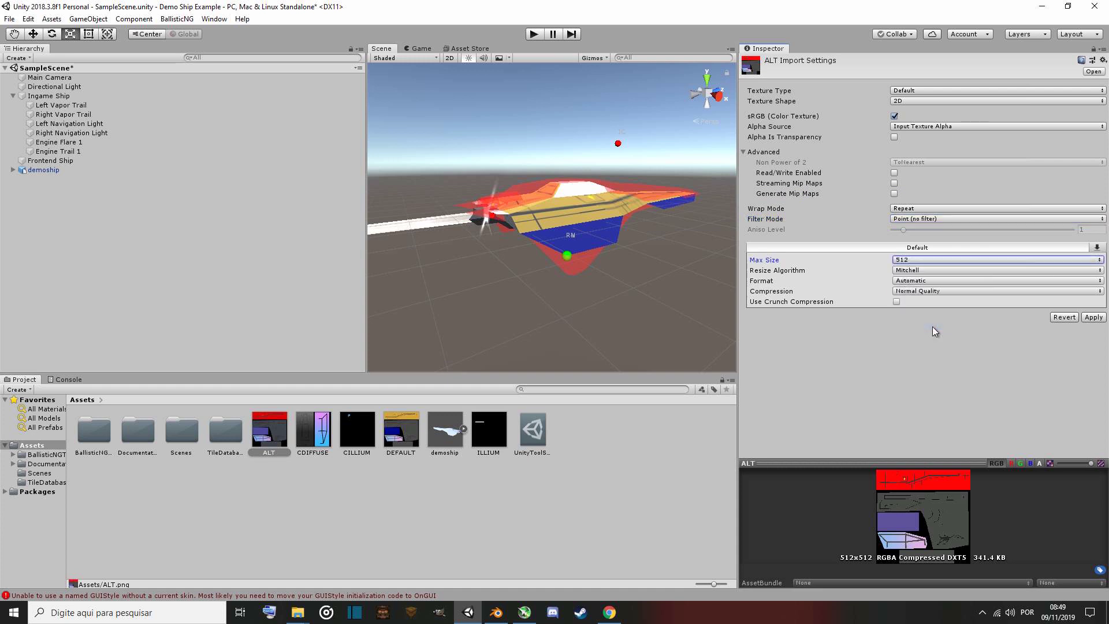
{"action": "left_click", "coordinate": [1094, 317]}
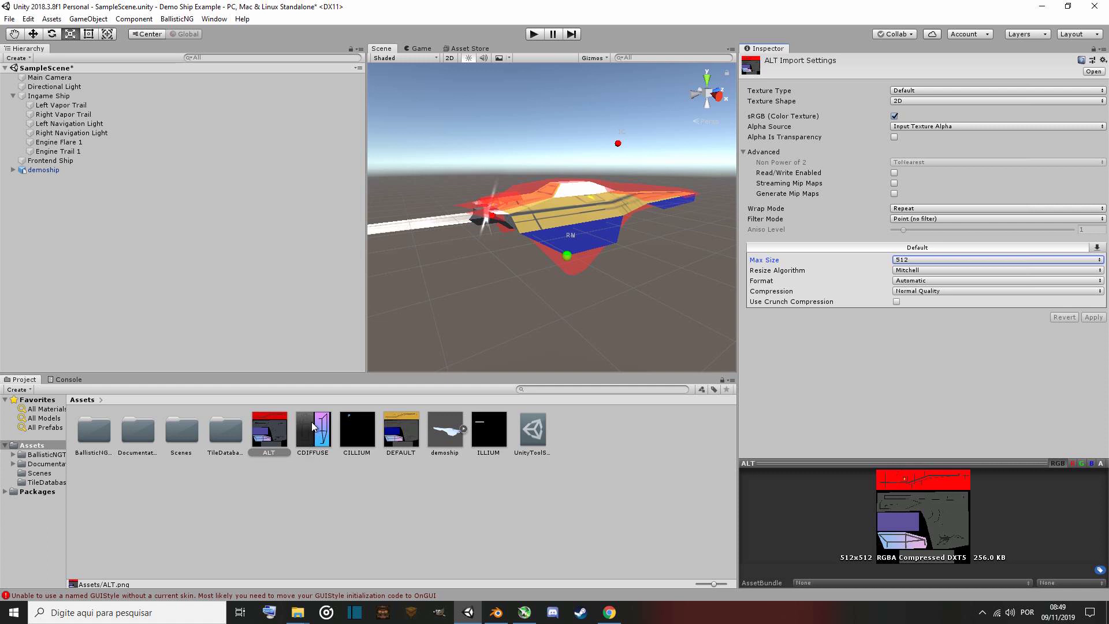
Set the CDIFFUSE texture to no mip maps, Point (no filter), max size 512 and Alpha Is Transparency, and apply.
{"action": "left_click", "coordinate": [312, 427]}
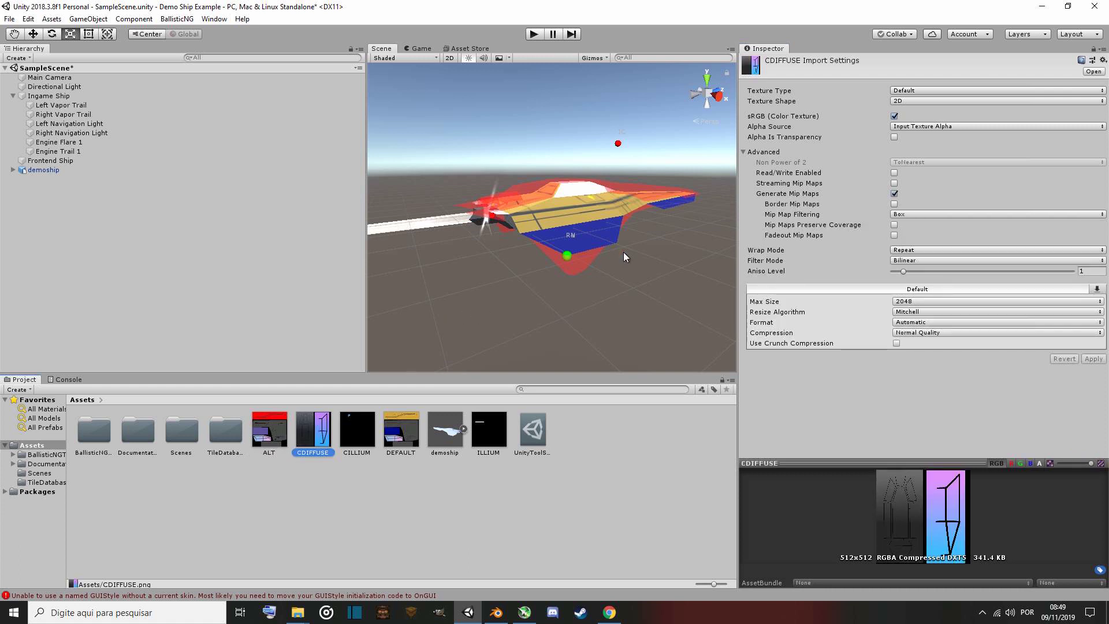
{"action": "left_click", "coordinate": [895, 194]}
{"action": "left_click", "coordinate": [928, 218]}
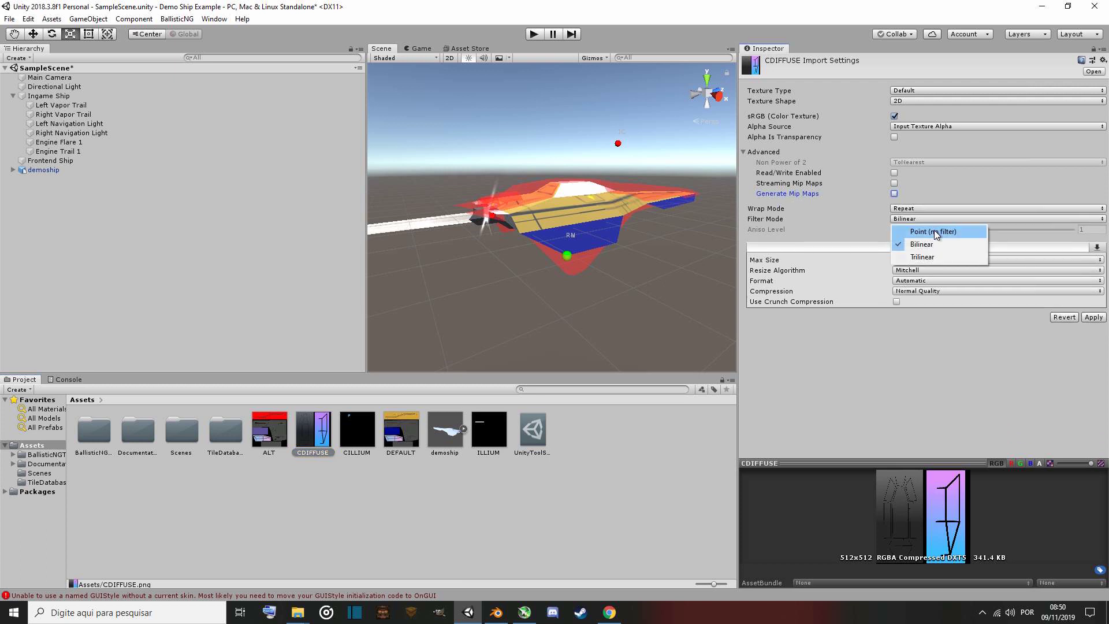
{"action": "left_click", "coordinate": [936, 233]}
{"action": "left_click", "coordinate": [955, 260]}
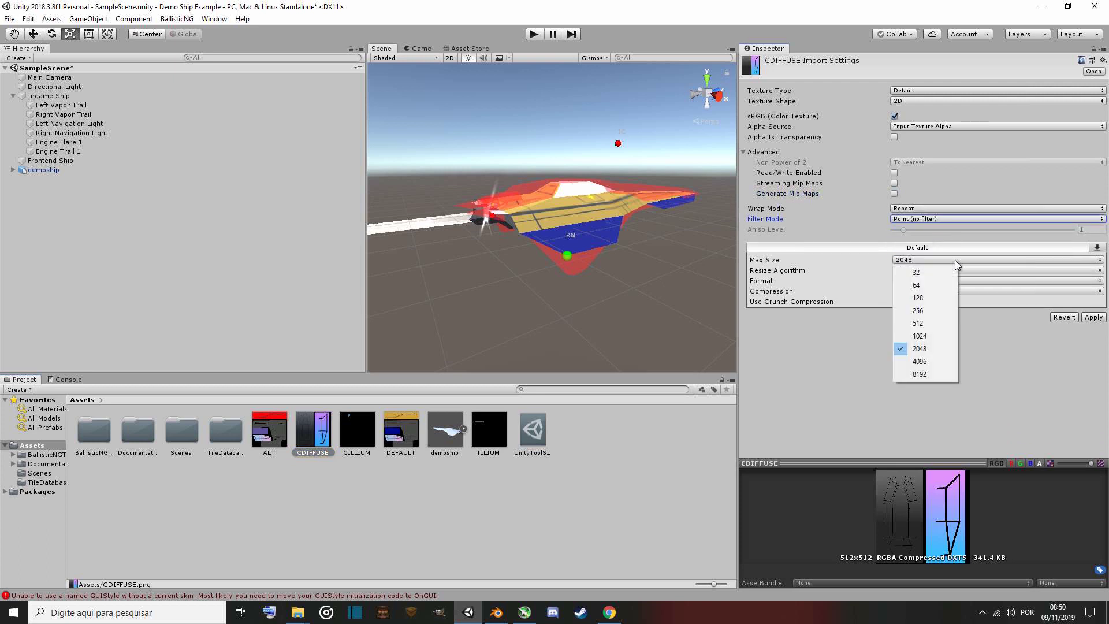
{"action": "left_click", "coordinate": [935, 322]}
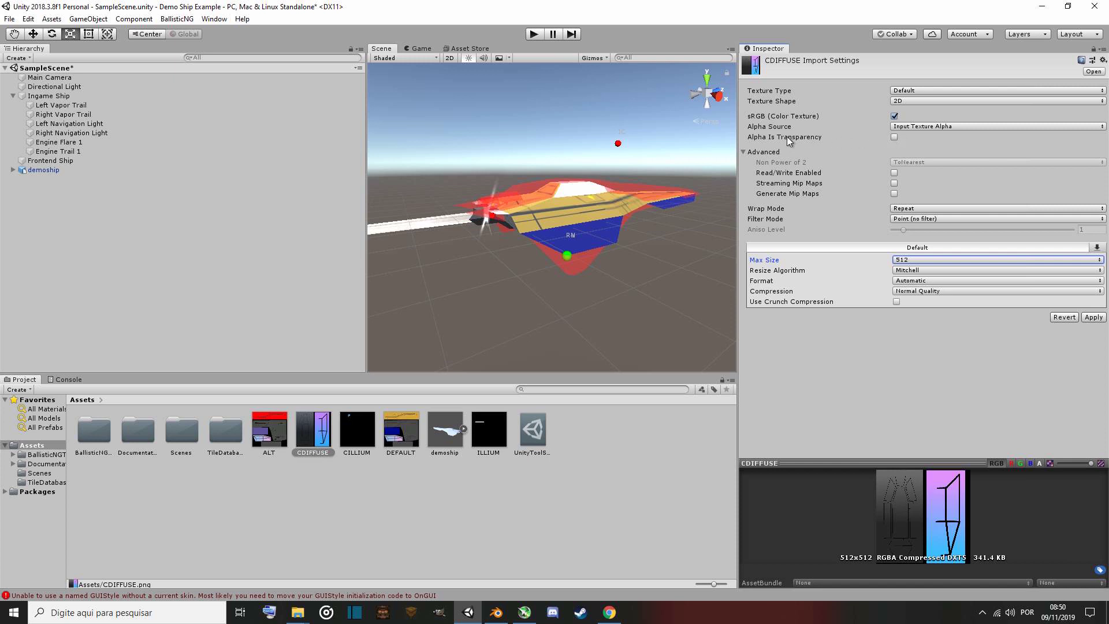
{"action": "mouse_move", "coordinate": [787, 136]}
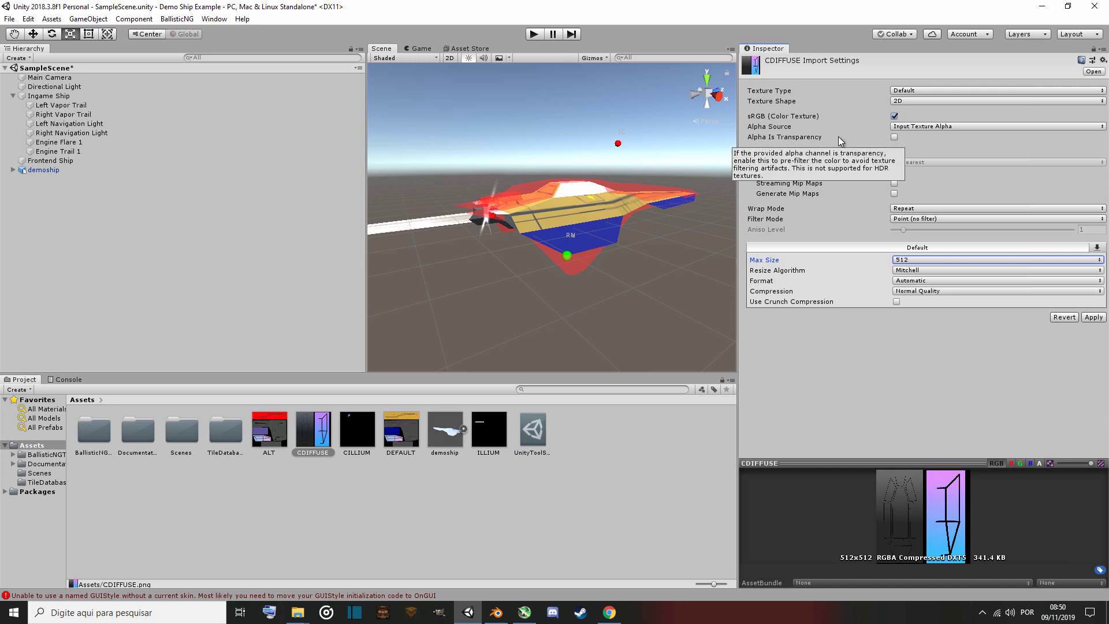
{"action": "left_click", "coordinate": [895, 138]}
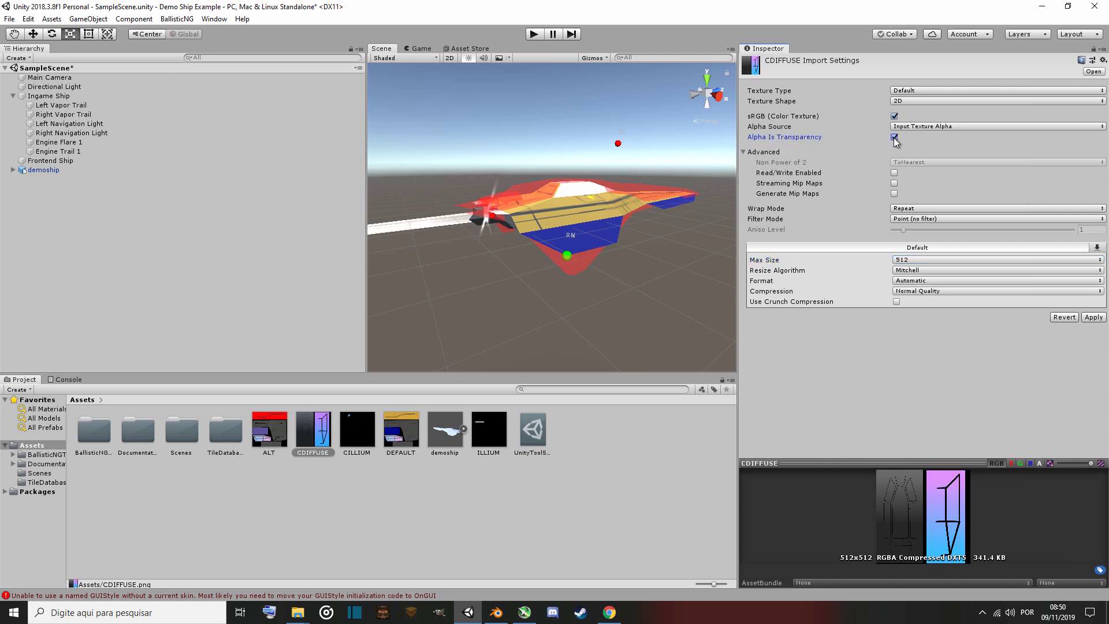
{"action": "left_click", "coordinate": [1093, 317]}
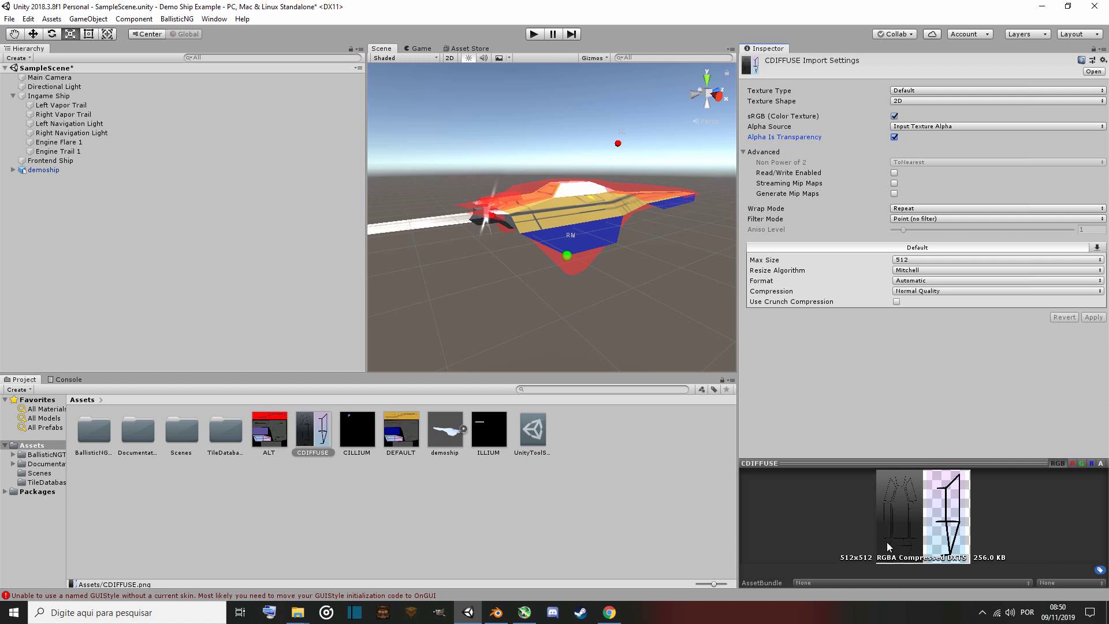
{"action": "left_click", "coordinate": [903, 261]}
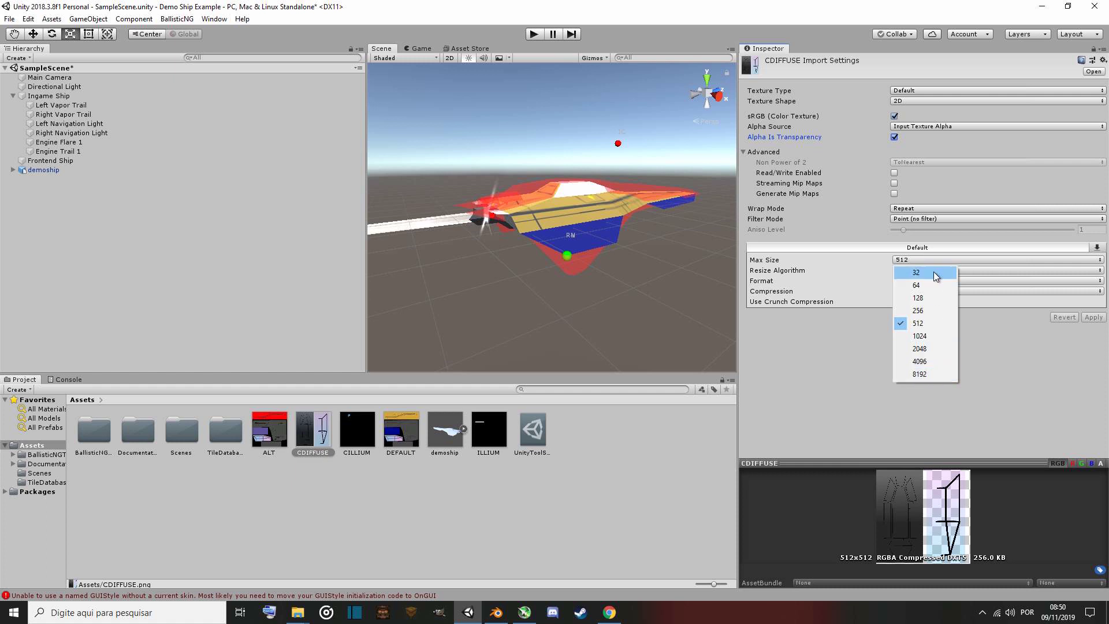
{"action": "left_click", "coordinate": [808, 264]}
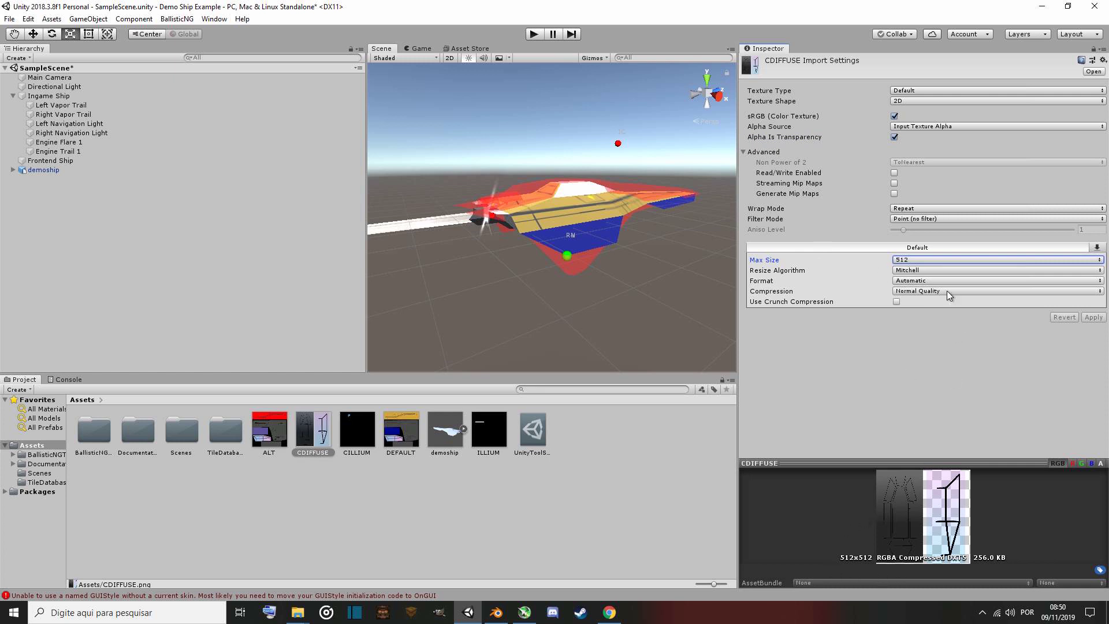
{"action": "left_click", "coordinate": [941, 262]}
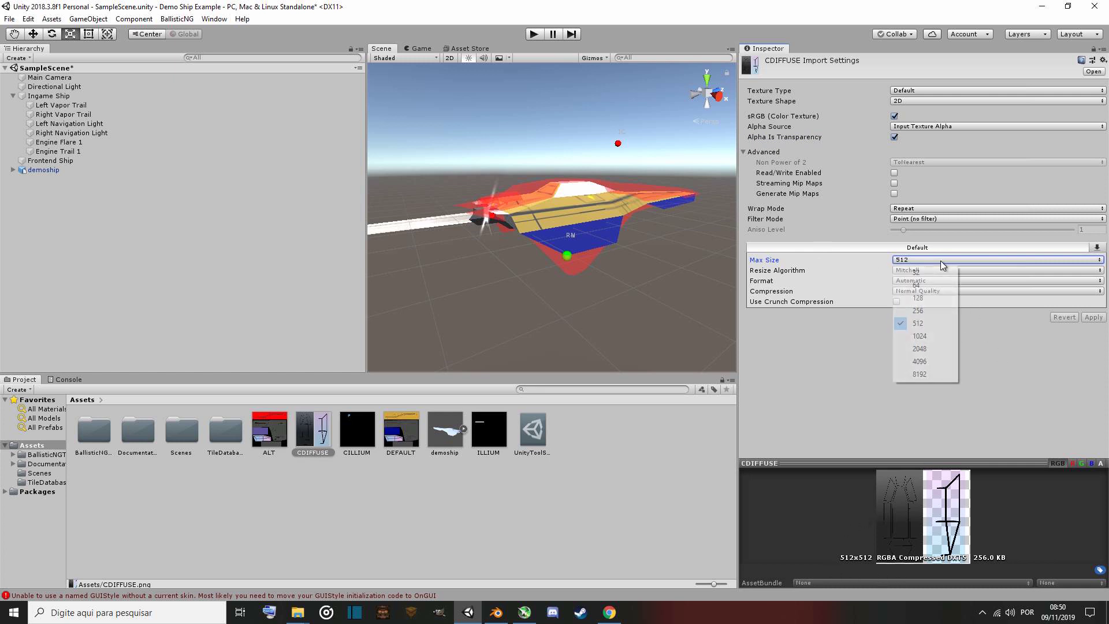
{"action": "left_click", "coordinate": [937, 340]}
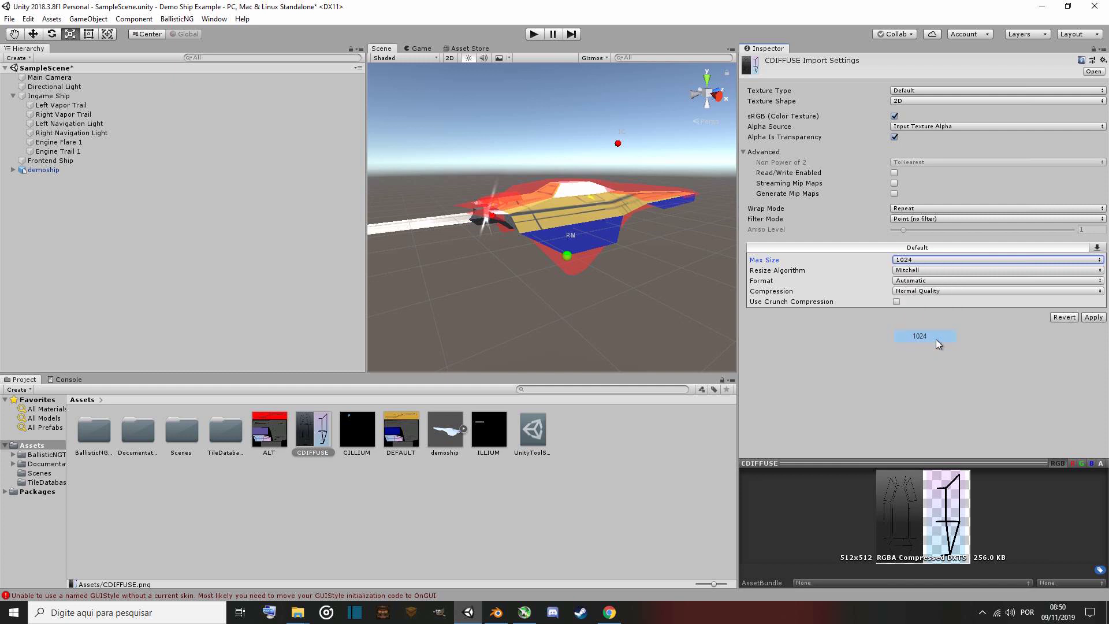
{"action": "left_click", "coordinate": [938, 260]}
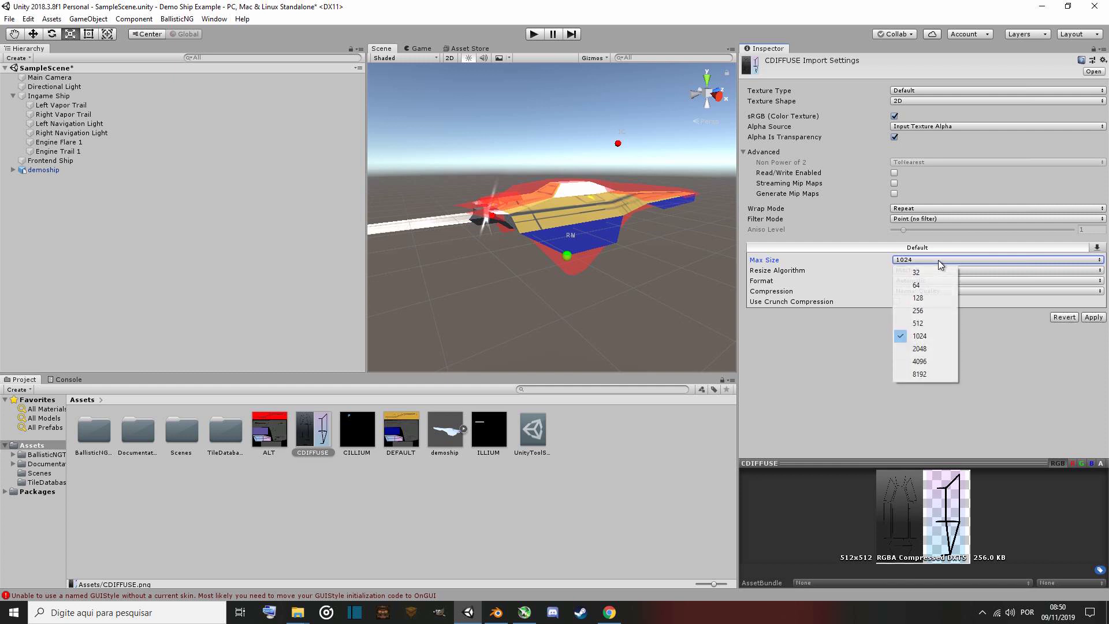
{"action": "left_click", "coordinate": [946, 325]}
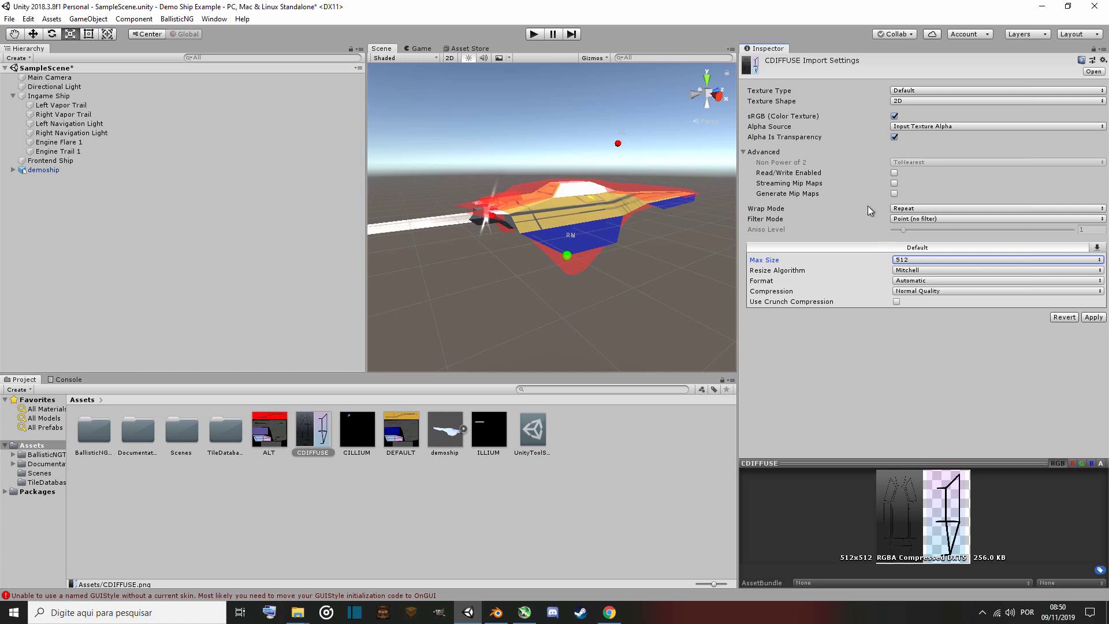
{"action": "left_click", "coordinate": [1092, 318]}
Set the CILLIUM texture to no mip maps, Point (no filter) and max size 512, and apply.
{"action": "left_click", "coordinate": [363, 451]}
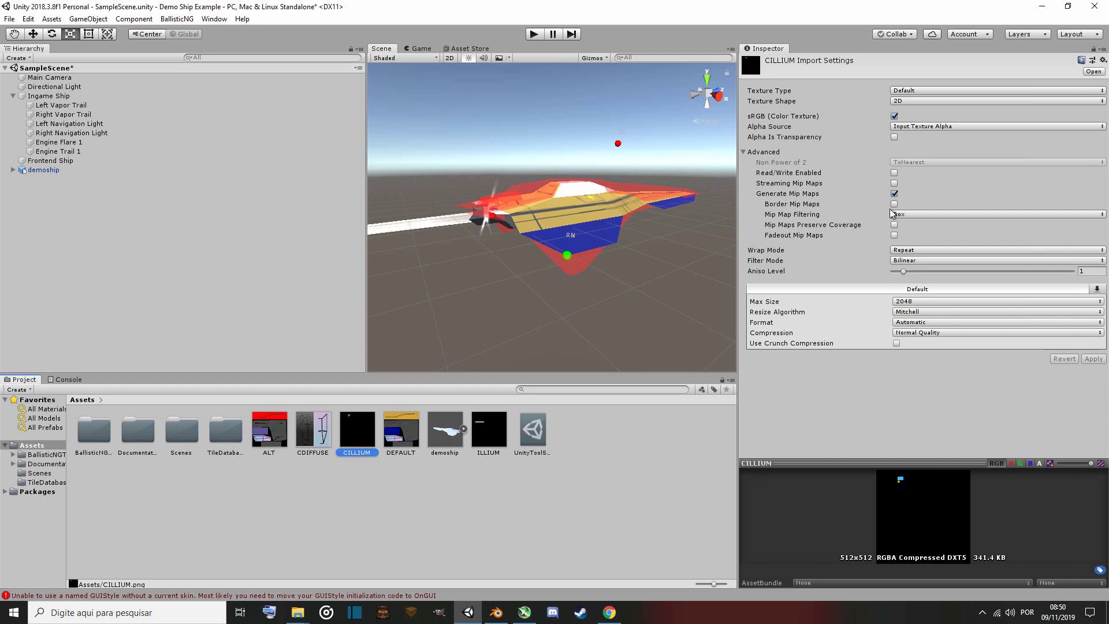
{"action": "left_click", "coordinate": [895, 194]}
{"action": "left_click", "coordinate": [924, 219]}
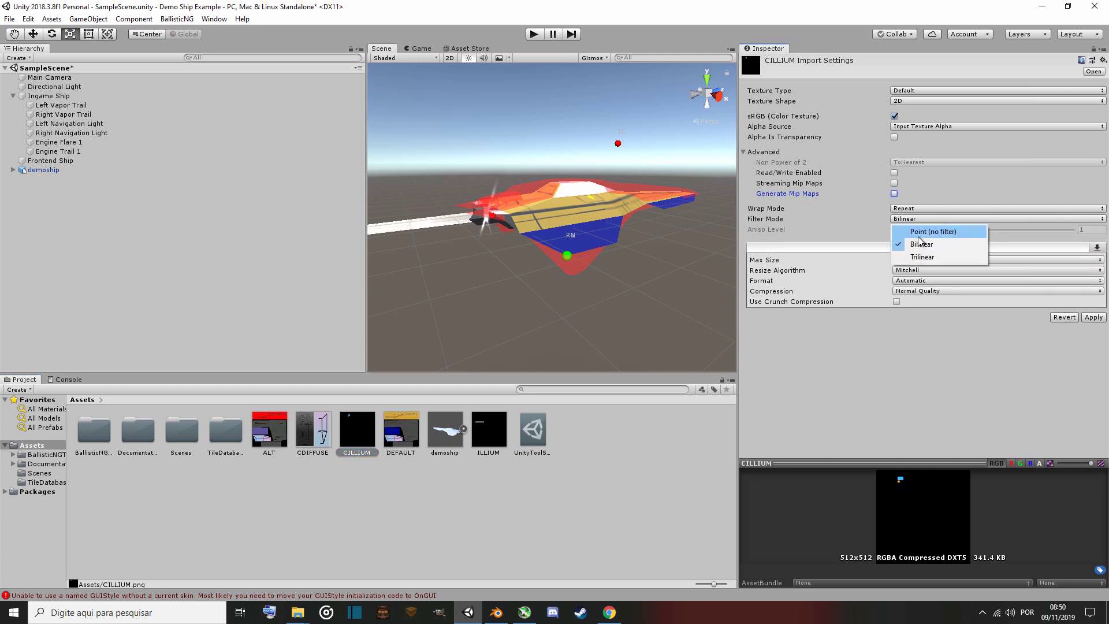
{"action": "left_click", "coordinate": [924, 232]}
{"action": "left_click", "coordinate": [926, 260]}
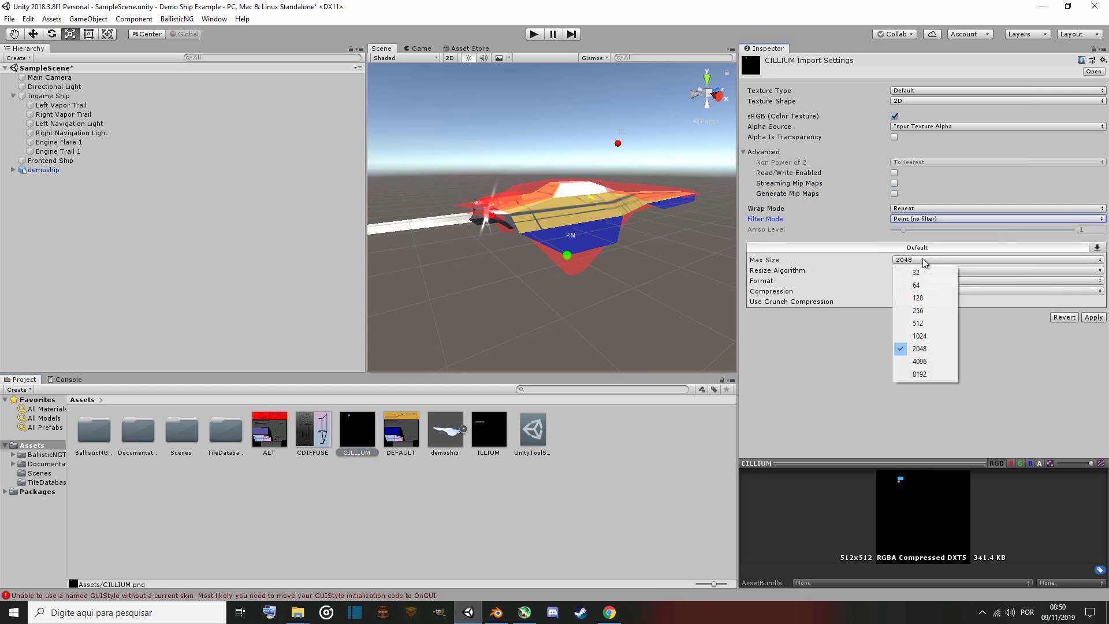
{"action": "left_click", "coordinate": [924, 323]}
{"action": "left_click", "coordinate": [1101, 319]}
Set the DEFAULT texture to no mip maps, Point (no filter) and max size 512, and apply.
{"action": "left_click", "coordinate": [401, 431]}
{"action": "left_click", "coordinate": [895, 194]}
{"action": "left_click", "coordinate": [931, 220]}
{"action": "left_click", "coordinate": [931, 232]}
{"action": "left_click", "coordinate": [933, 260]}
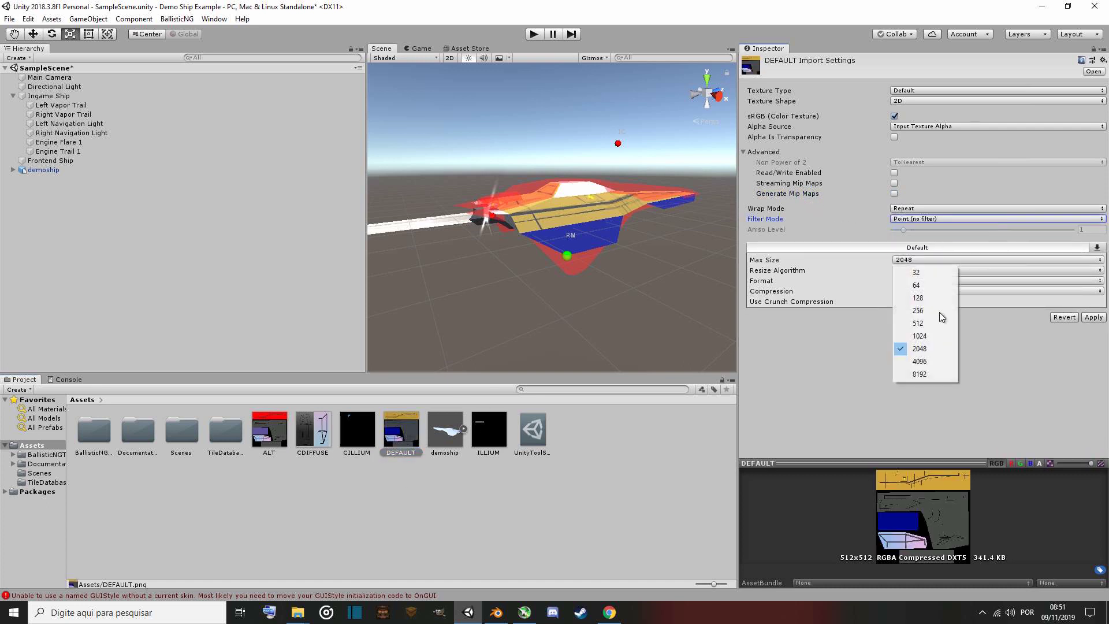
{"action": "left_click", "coordinate": [938, 323]}
{"action": "left_click", "coordinate": [1094, 317]}
Set the ILLIUM texture to no mip maps, Point (no filter) and max size 512, and apply.
{"action": "left_click", "coordinate": [489, 430]}
{"action": "left_click", "coordinate": [894, 194]}
{"action": "left_click", "coordinate": [924, 219]}
{"action": "left_click", "coordinate": [925, 231]}
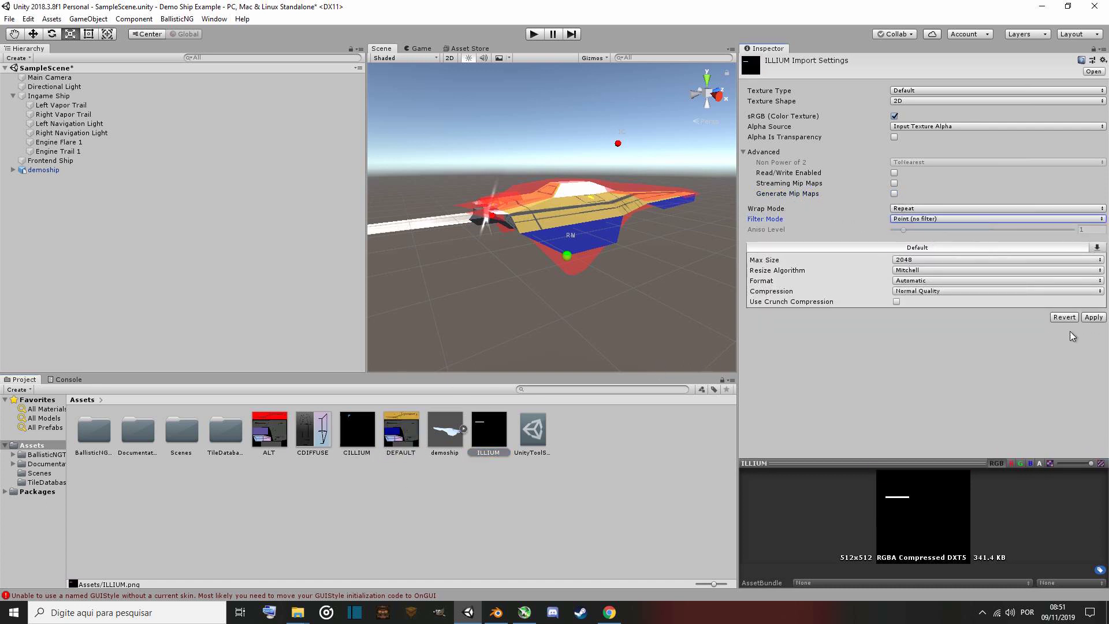
{"action": "left_click", "coordinate": [933, 260]}
{"action": "left_click", "coordinate": [937, 323]}
{"action": "left_click", "coordinate": [1094, 317]}
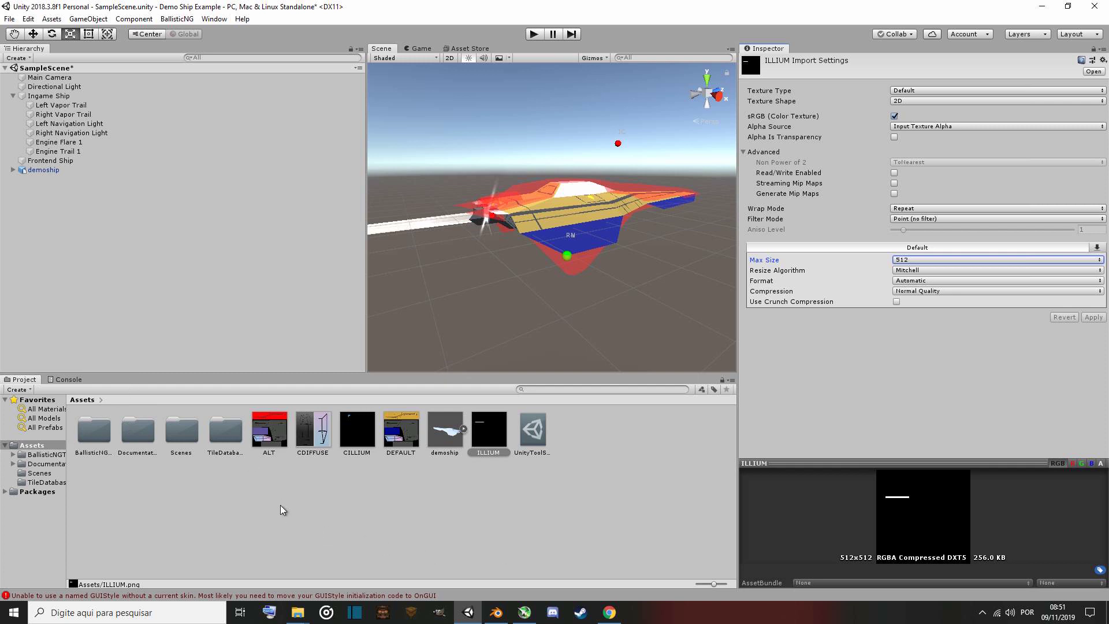
Create a new material in the Assets folder named ship.
{"action": "right_click", "coordinate": [476, 498]}
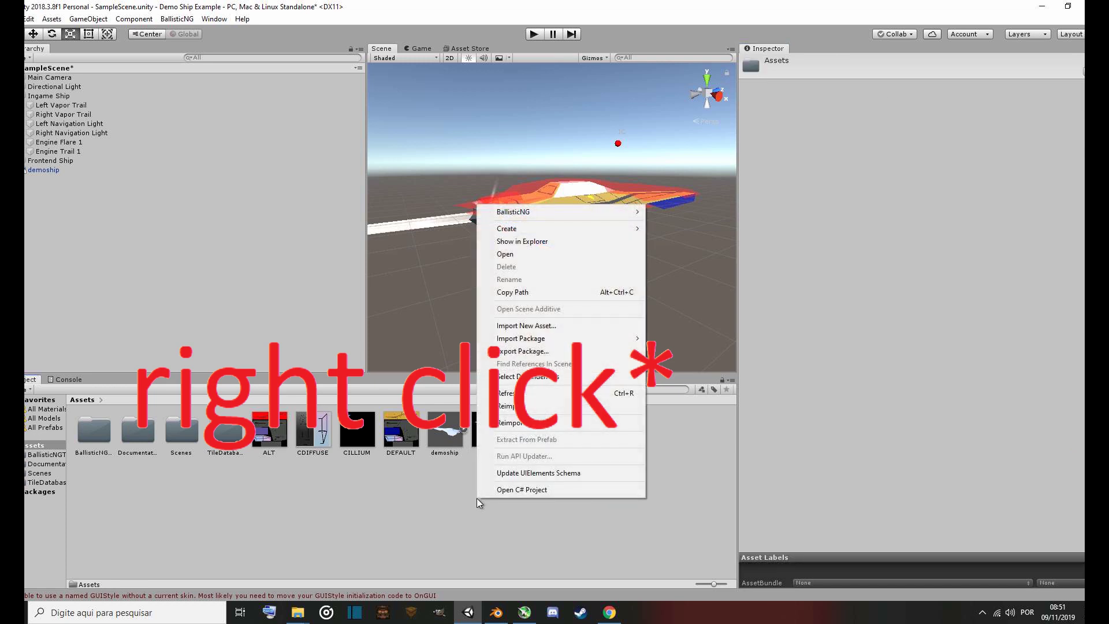
{"action": "right_click", "coordinate": [442, 495]}
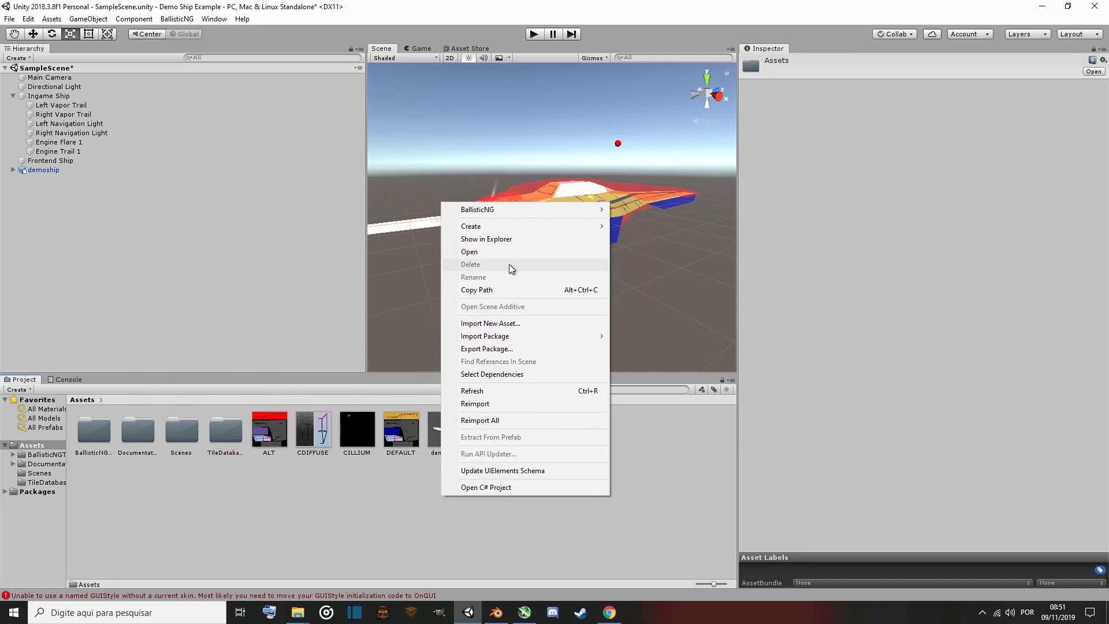
{"action": "mouse_move", "coordinate": [522, 227]}
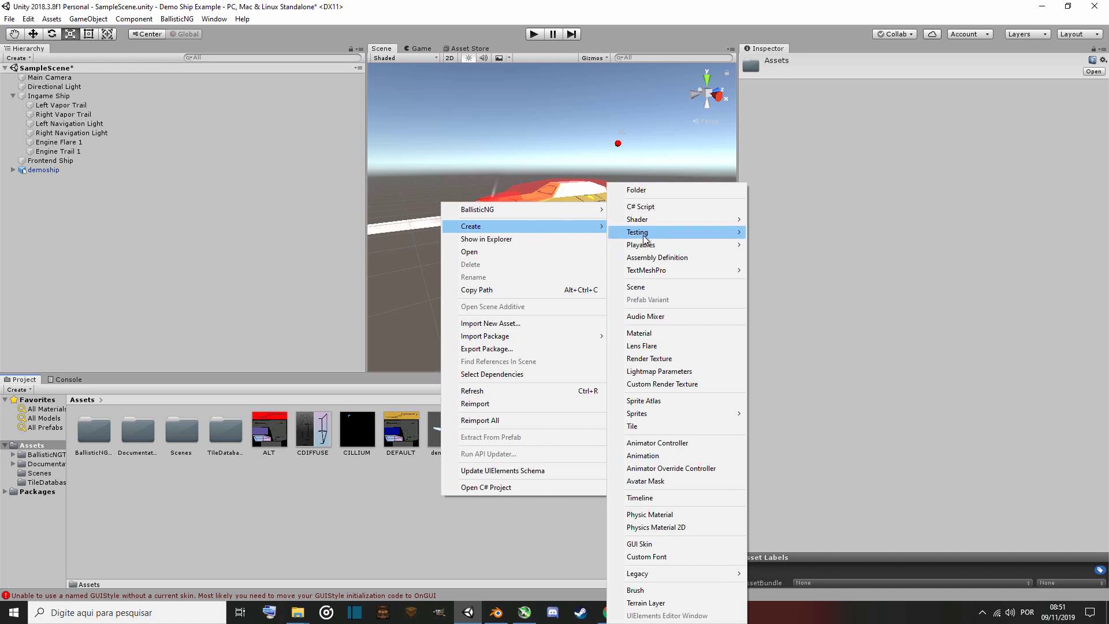
{"action": "left_click", "coordinate": [669, 334]}
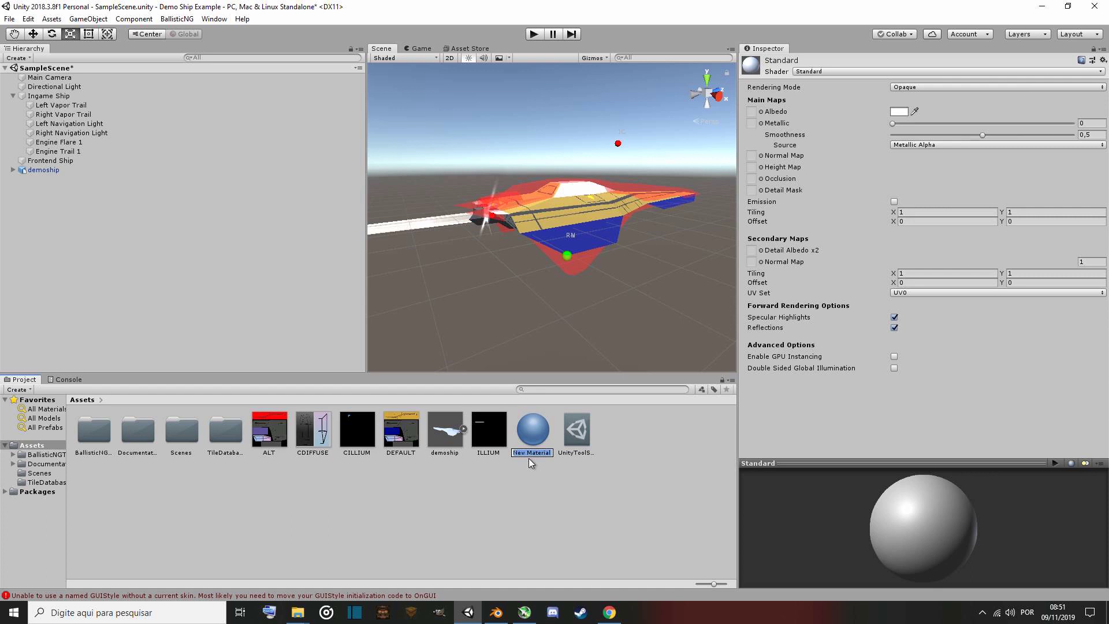
{"action": "key", "text": "Return"}
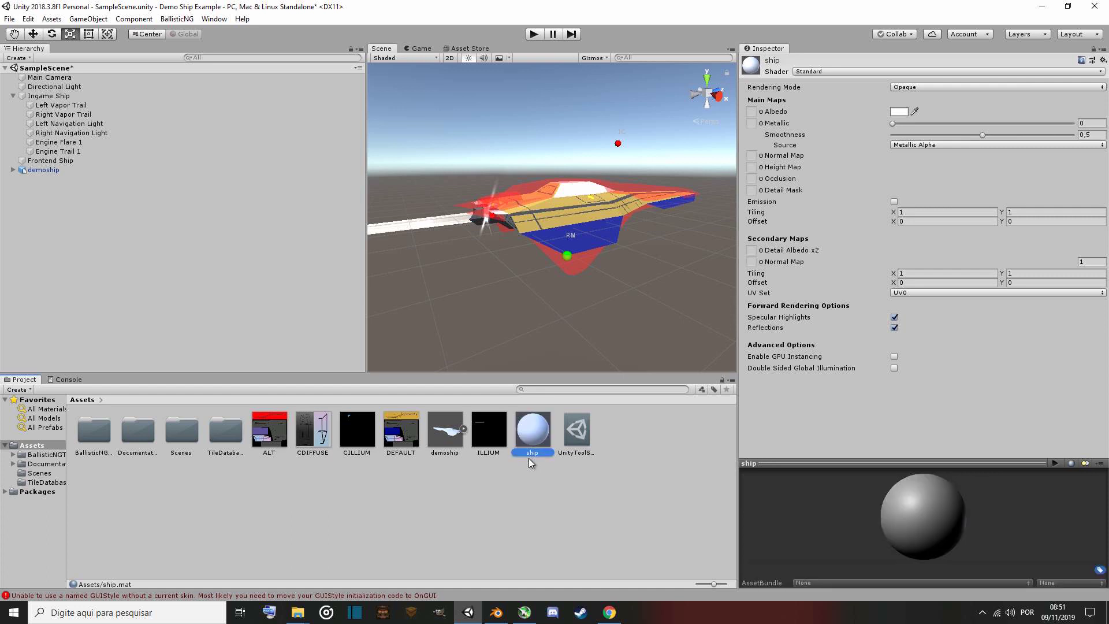
Create a second new material in the Assets folder named cockpit.
{"action": "right_click", "coordinate": [527, 496]}
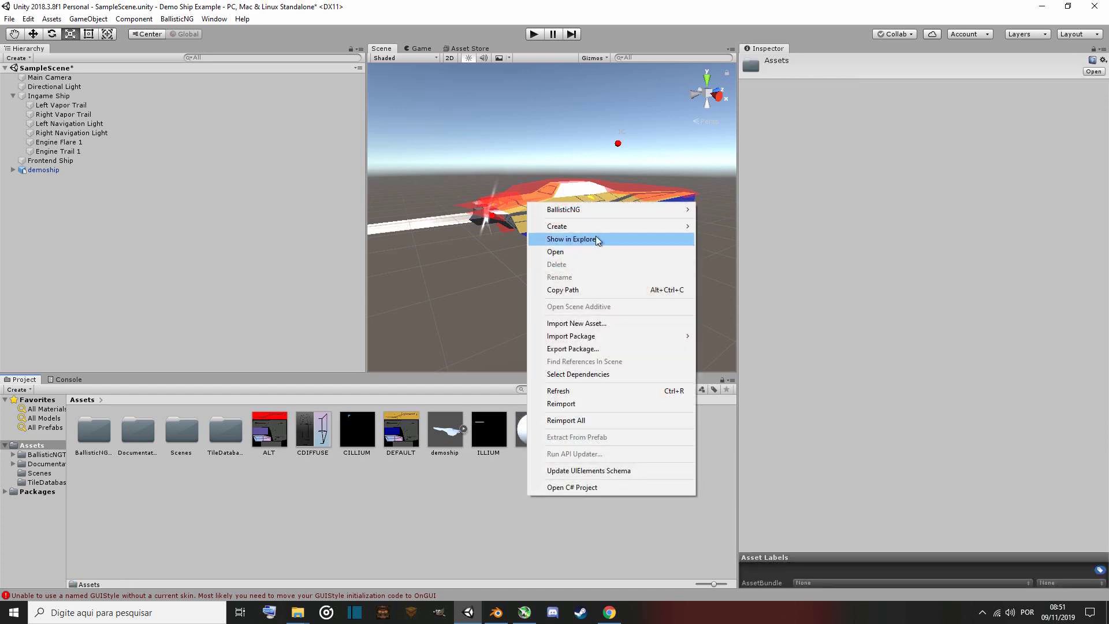
{"action": "mouse_move", "coordinate": [608, 228]}
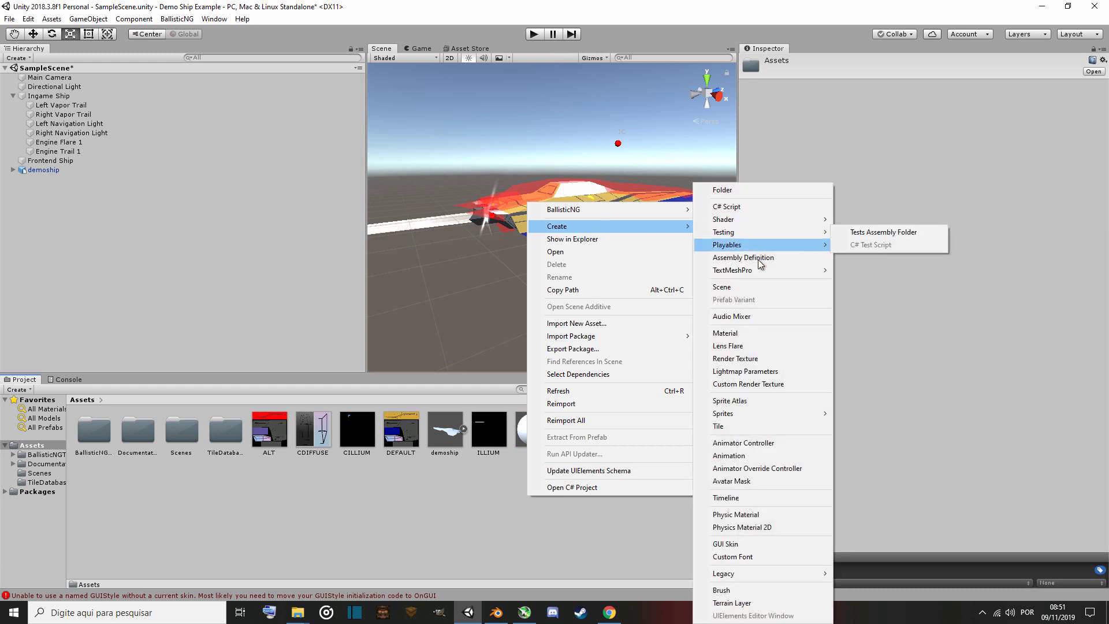
{"action": "left_click", "coordinate": [753, 339]}
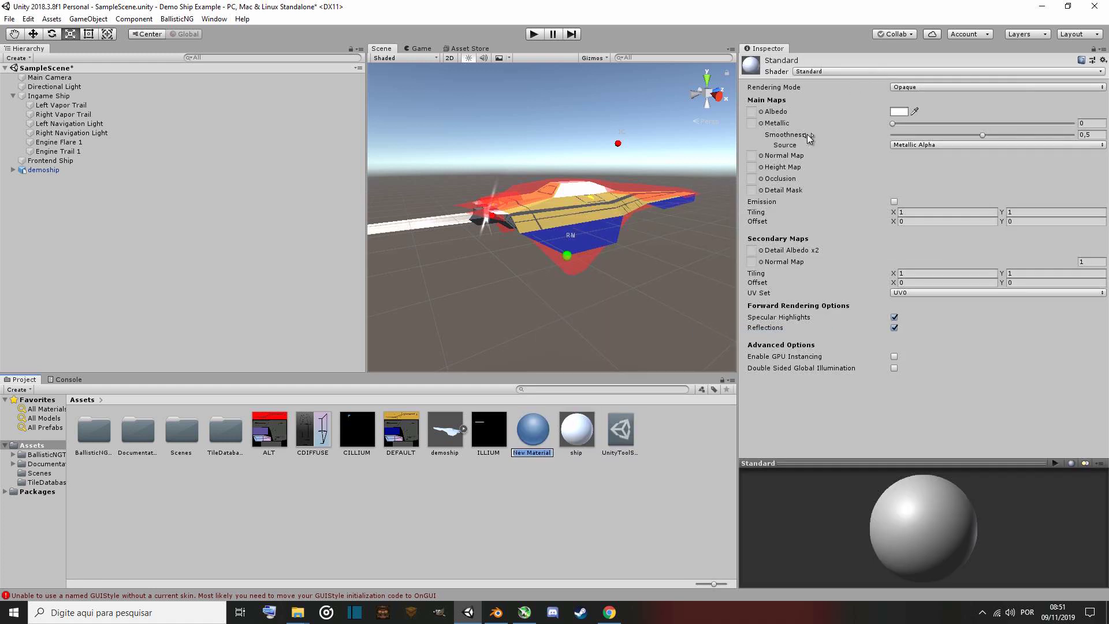
{"action": "type", "text": "cockpit"}
{"action": "key", "text": "Return"}
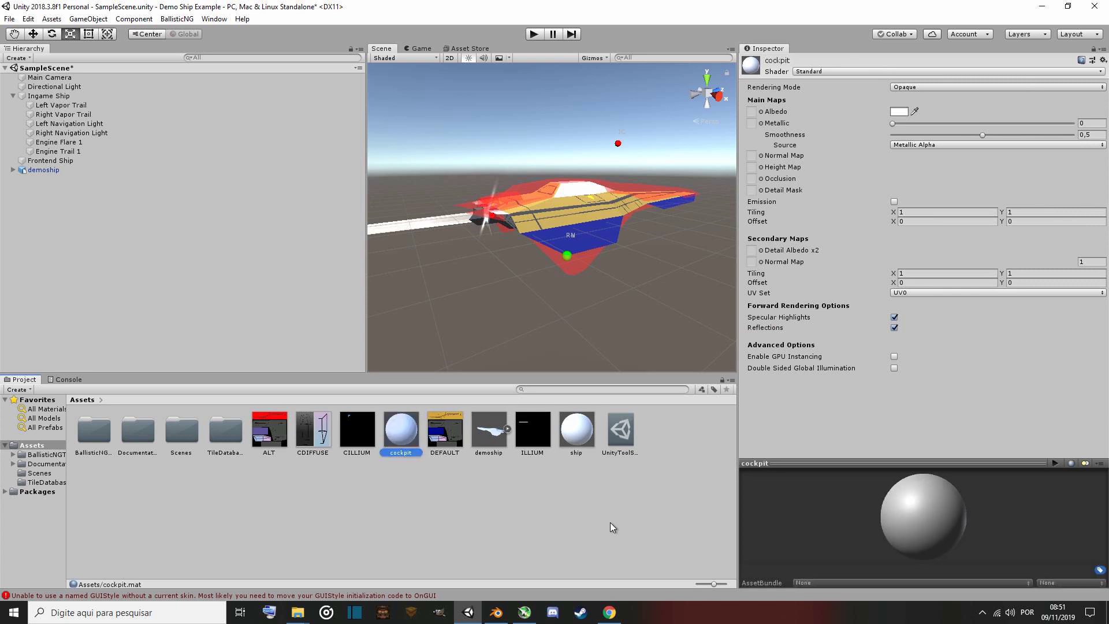
Create a third new material in the Assets folder named doublesided.
{"action": "left_click", "coordinate": [536, 498]}
{"action": "right_click", "coordinate": [535, 498]}
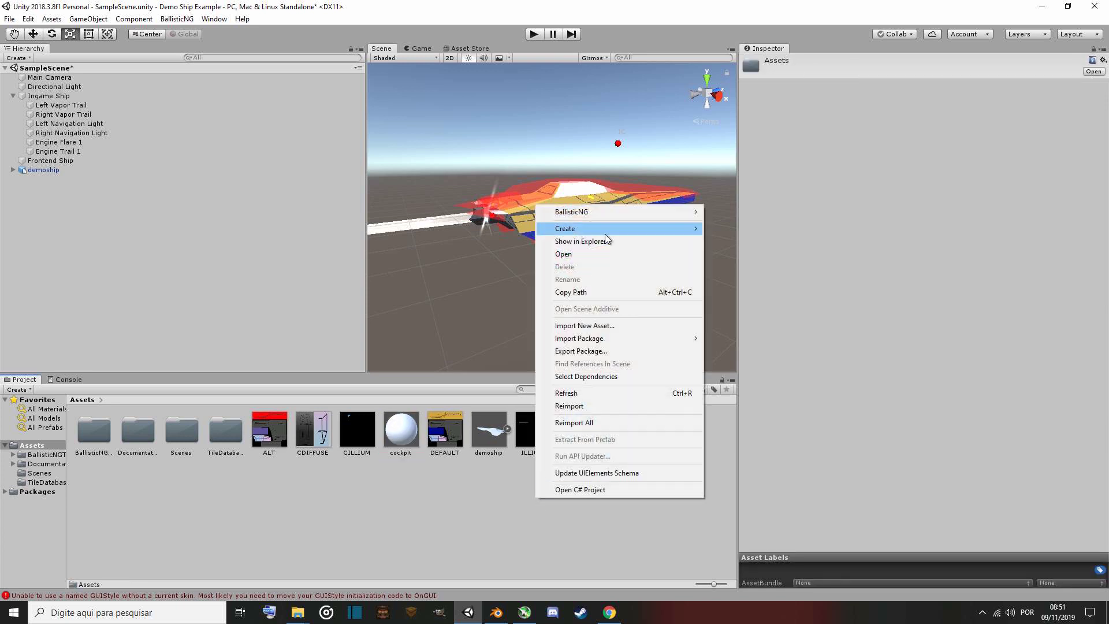
{"action": "mouse_move", "coordinate": [605, 234]}
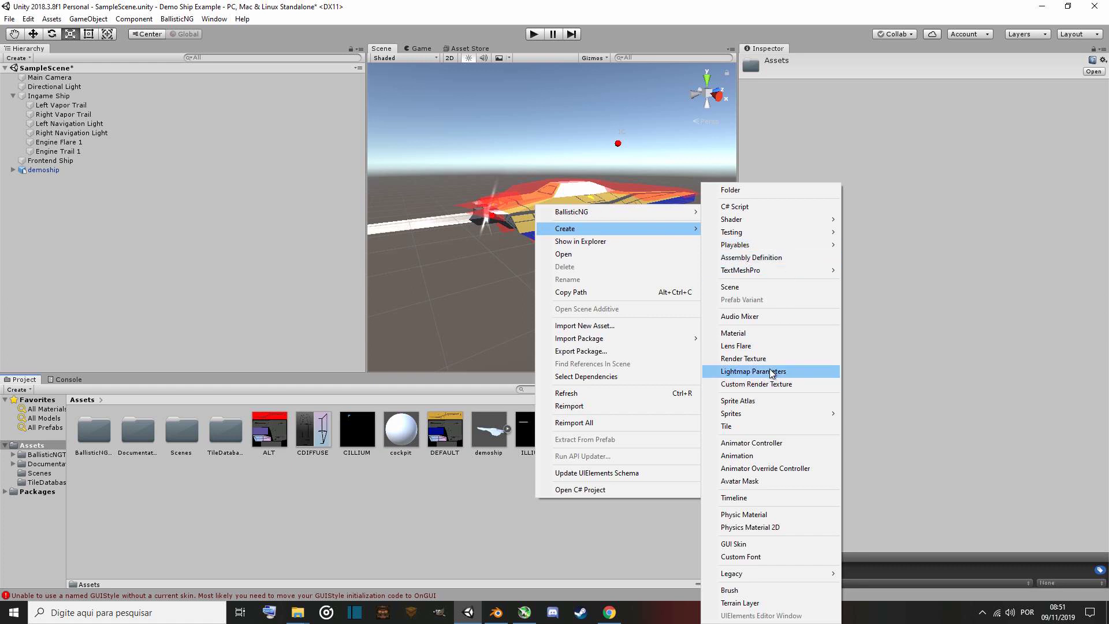
{"action": "left_click", "coordinate": [761, 336]}
{"action": "type", "text": "d"}
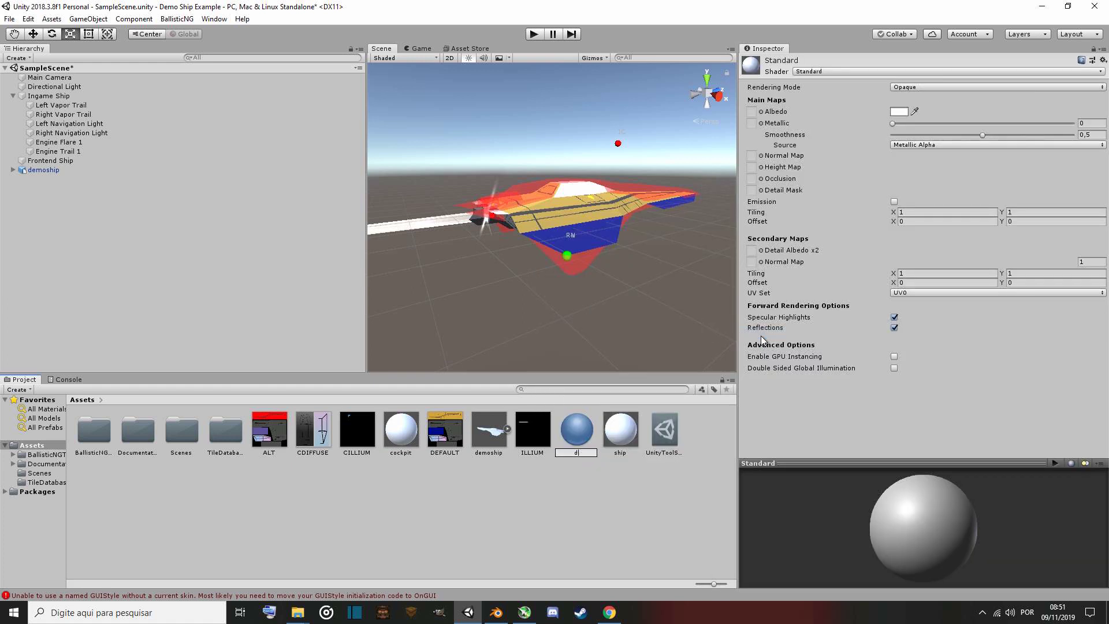
{"action": "type", "text": "oublesided"}
{"action": "key", "text": "Return"}
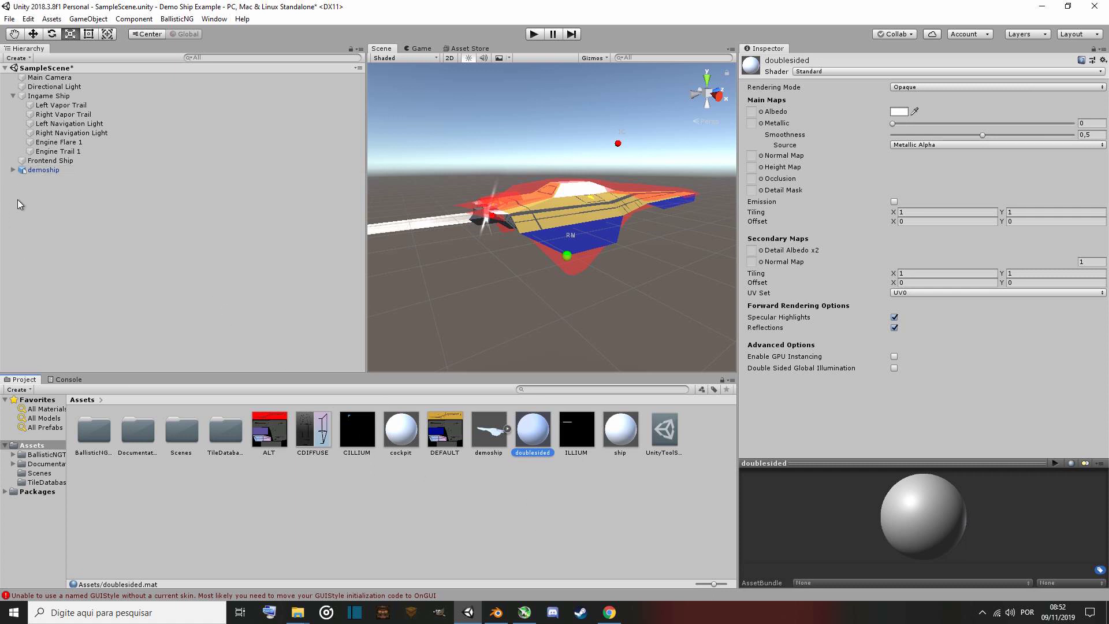
Expand the demoship object in the hierarchy and inspect its Left airbrake and Right airbrake children.
{"action": "left_click", "coordinate": [48, 170]}
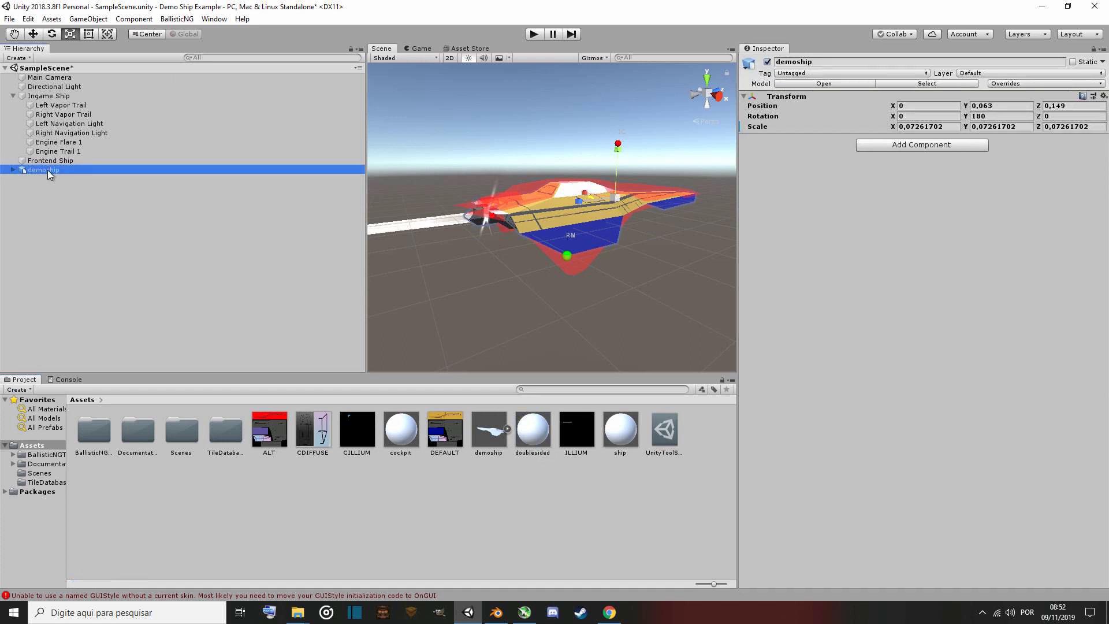
{"action": "left_click", "coordinate": [14, 171]}
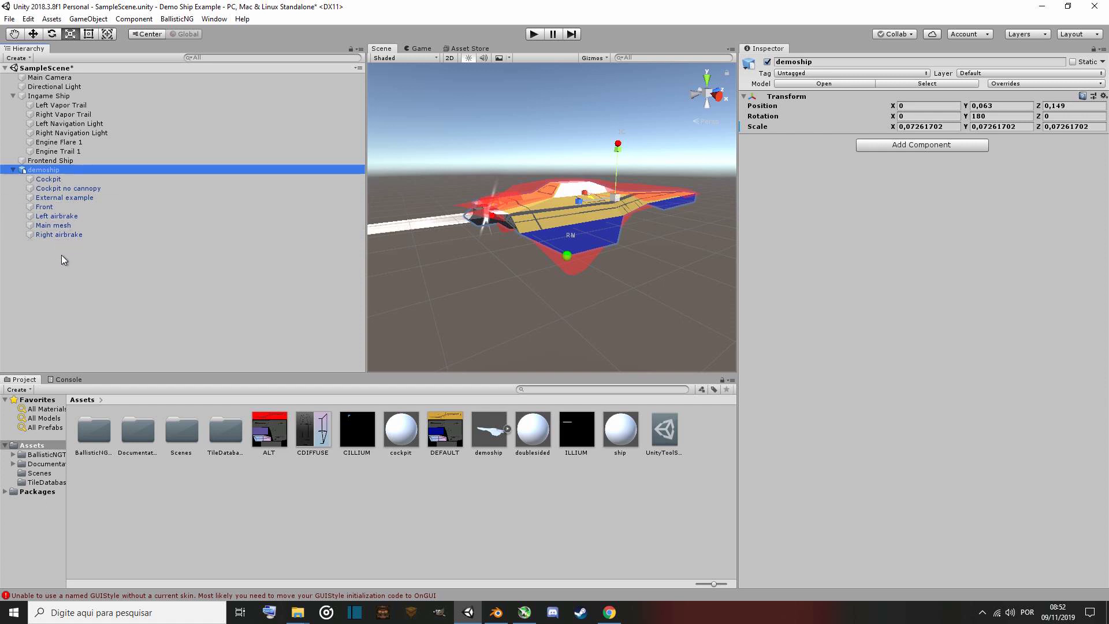
{"action": "left_click", "coordinate": [66, 217]}
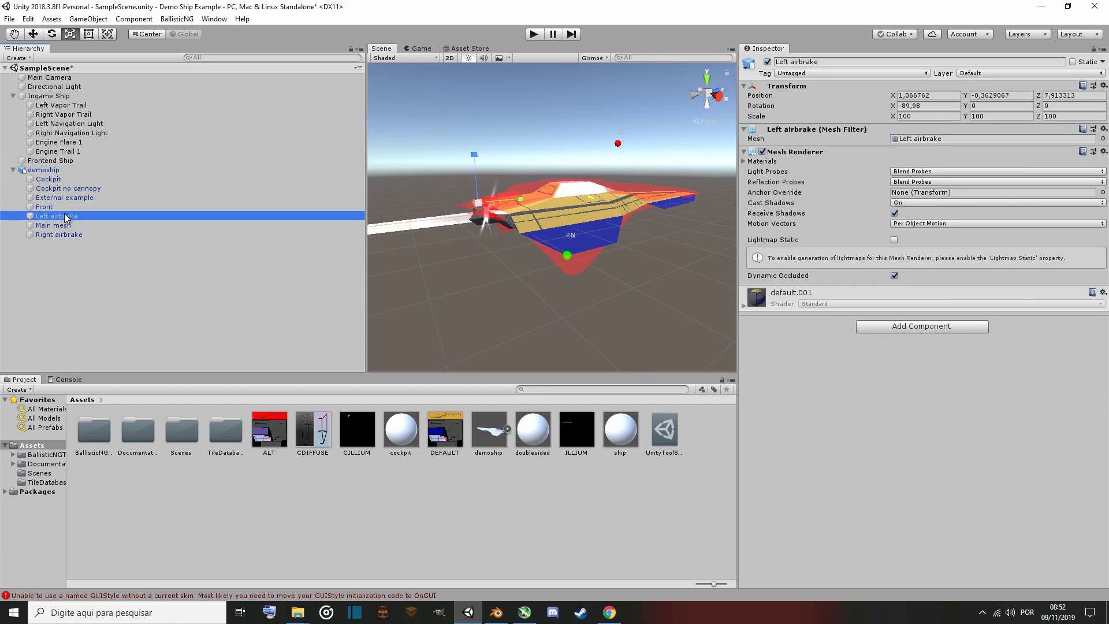
{"action": "left_click", "coordinate": [74, 236]}
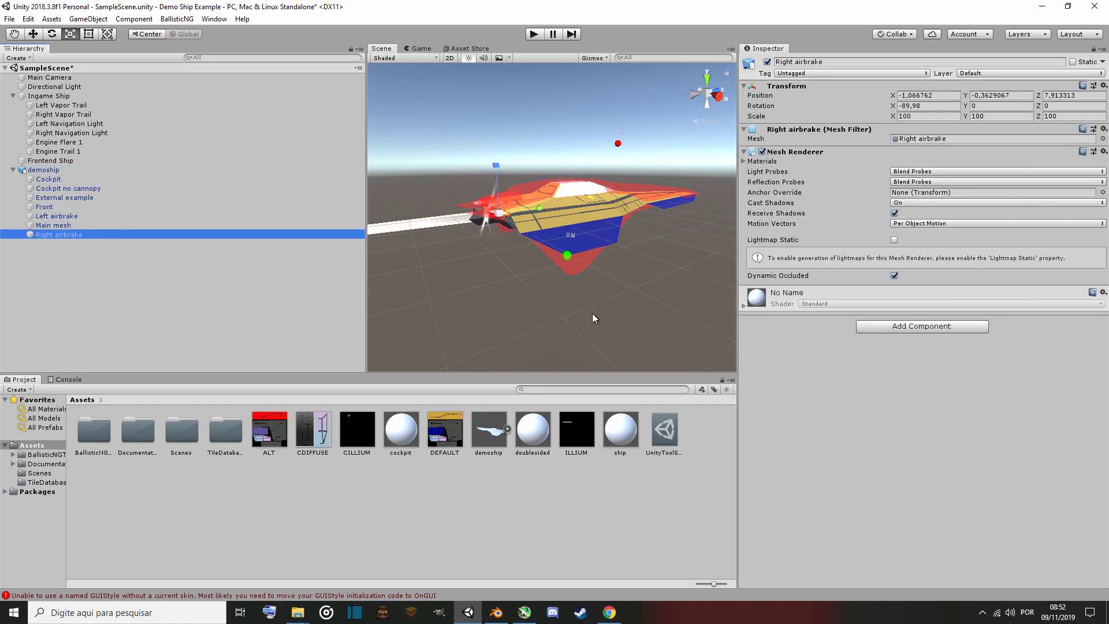
Switch to Blender, unhide both airbrake objects and open the right airbrake in Edit Mode.
{"action": "left_click", "coordinate": [497, 606]}
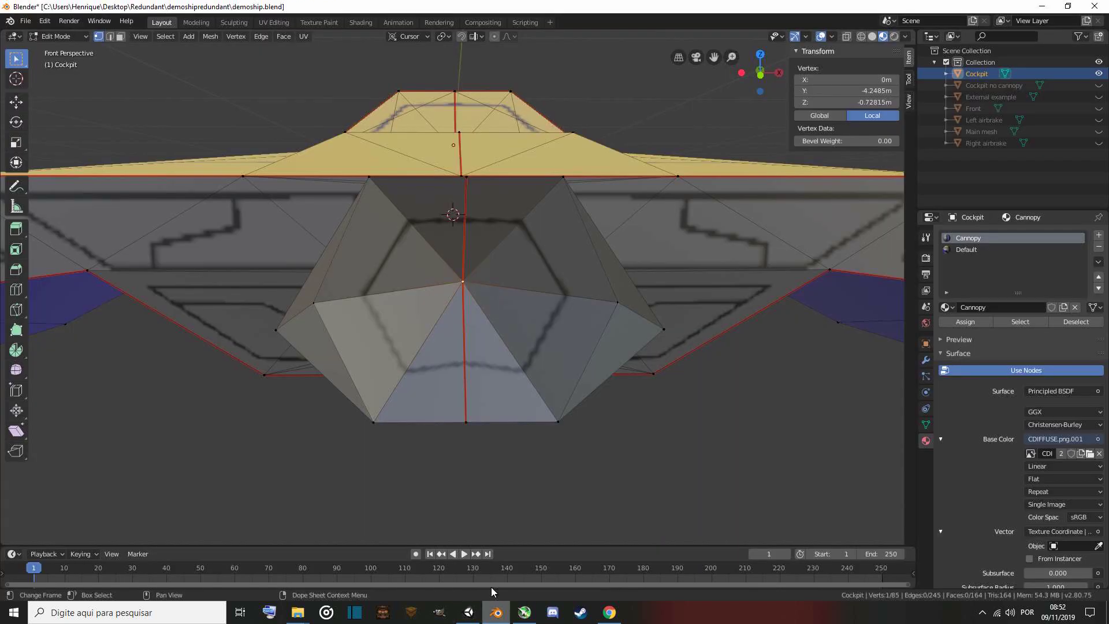
{"action": "right_click", "coordinate": [527, 389]}
{"action": "middle_click_drag", "start_coordinate": [439, 375], "coordinate": [444, 415]}
{"action": "scroll", "coordinate": [442, 394], "scroll_direction": "down", "scroll_amount": 6}
{"action": "left_click", "coordinate": [1099, 143]}
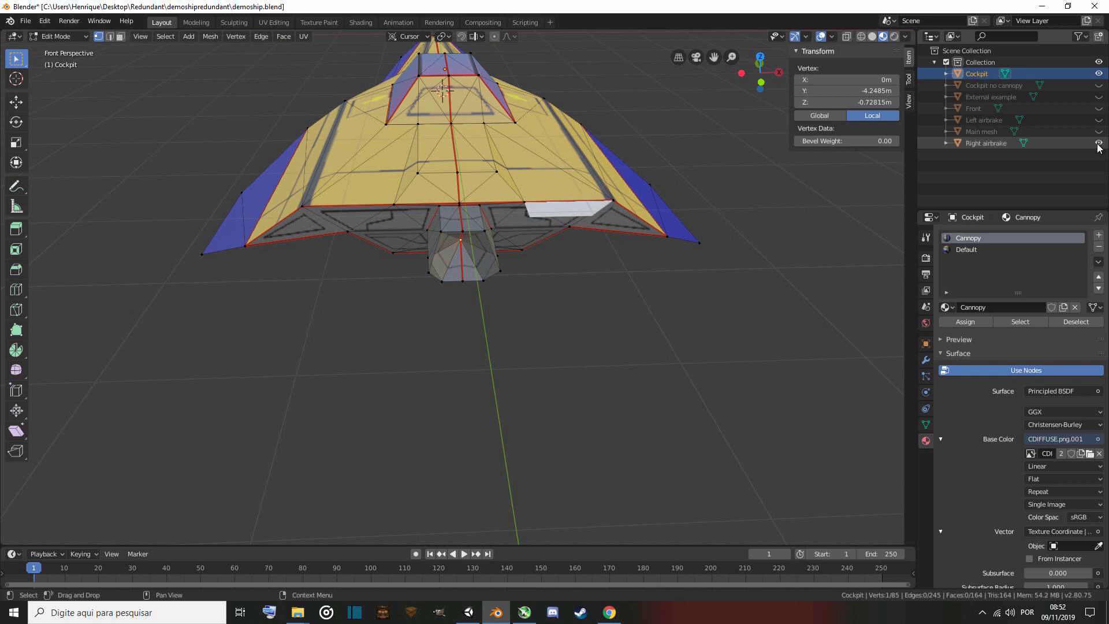
{"action": "left_click", "coordinate": [1099, 119]}
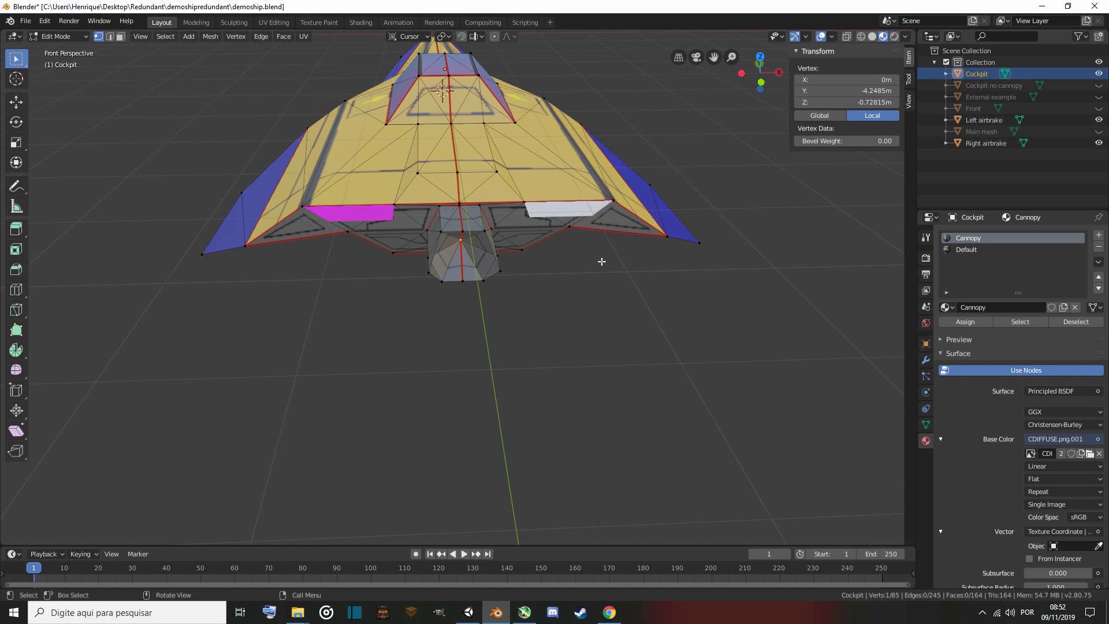
{"action": "key", "text": "Tab"}
{"action": "scroll", "coordinate": [458, 290], "scroll_direction": "up", "scroll_amount": 5}
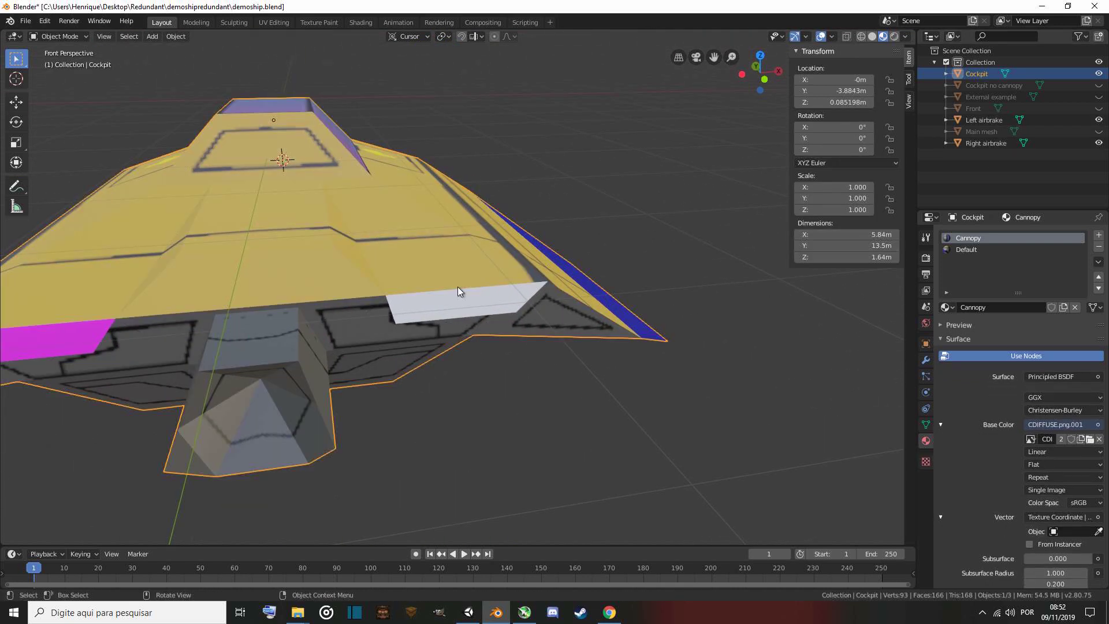
{"action": "left_click", "coordinate": [442, 306]}
{"action": "key", "text": "Tab"}
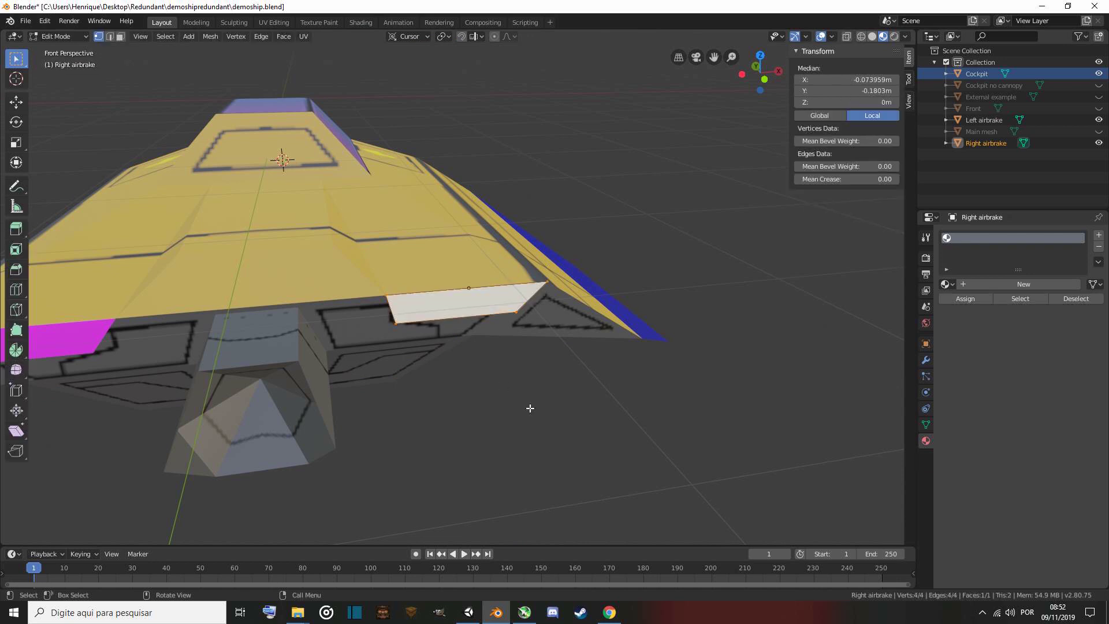
Enable the Face Orientation overlay and fly around the model to examine the right airbrake's face normals.
{"action": "left_click", "coordinate": [832, 36]}
{"action": "left_click", "coordinate": [763, 257]}
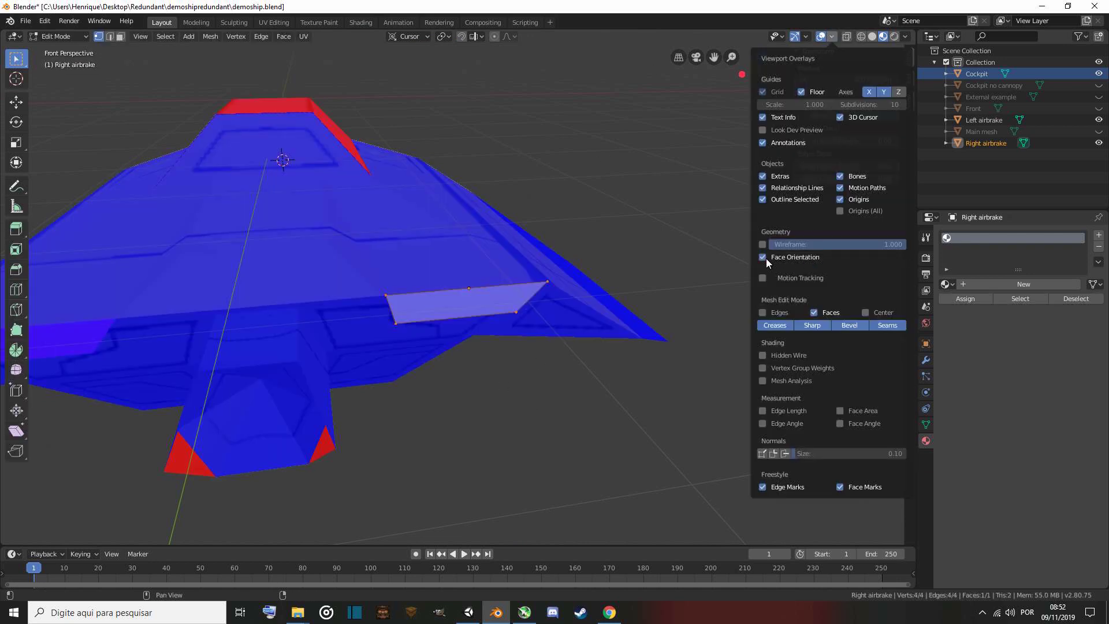
{"action": "key", "text": "shift+grave"}
{"action": "key", "text": "w"}
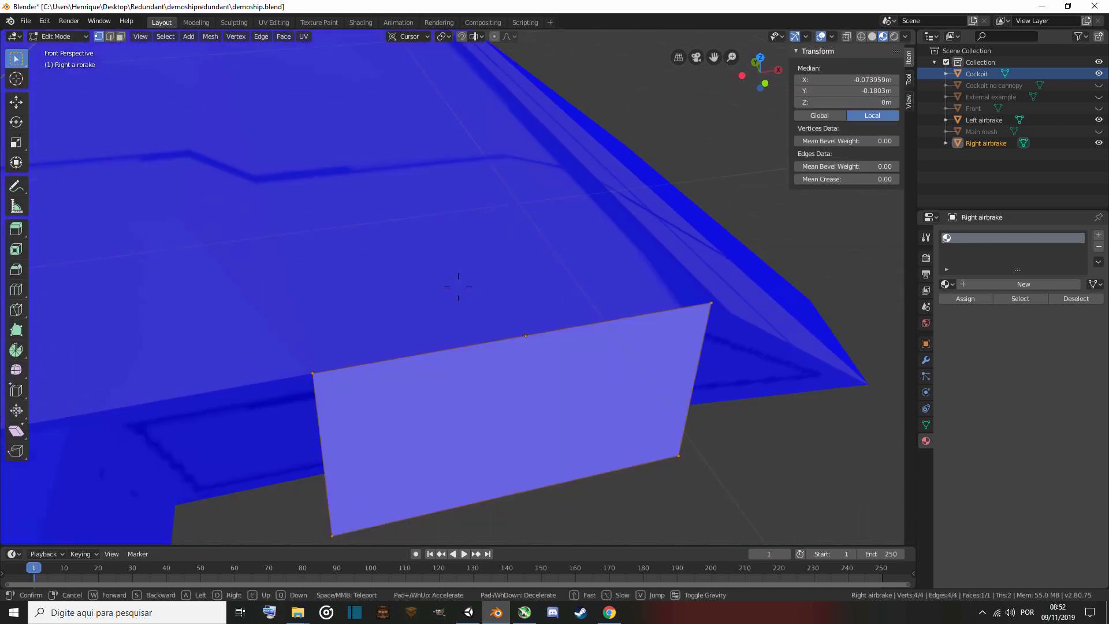
{"action": "key", "text": "s"}
{"action": "key", "text": "w"}
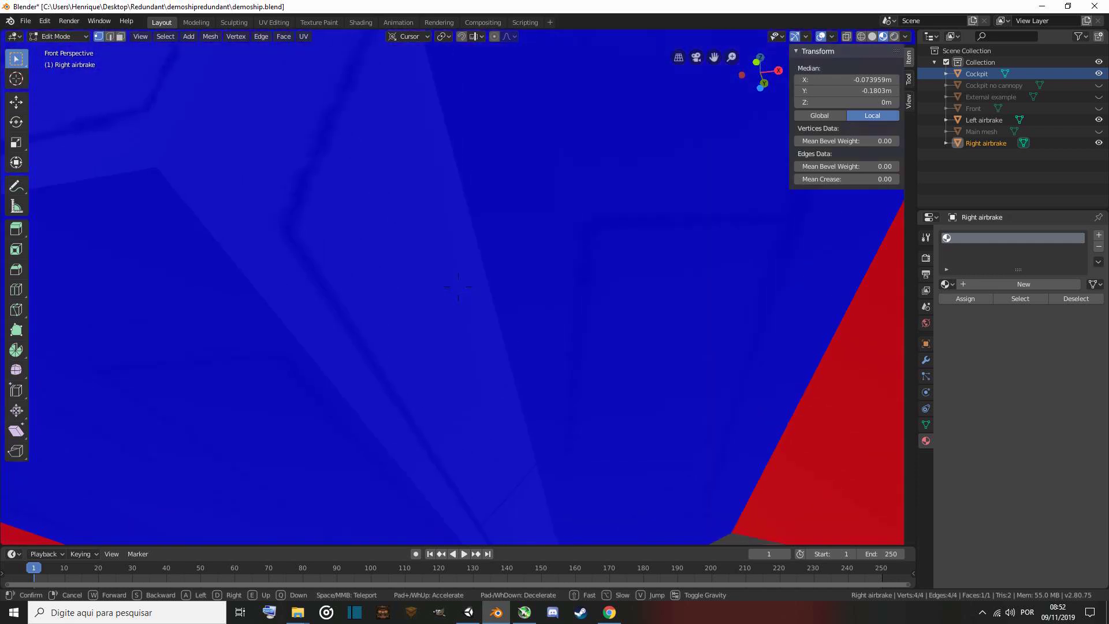
{"action": "key", "text": "w"}
{"action": "key", "text": "s"}
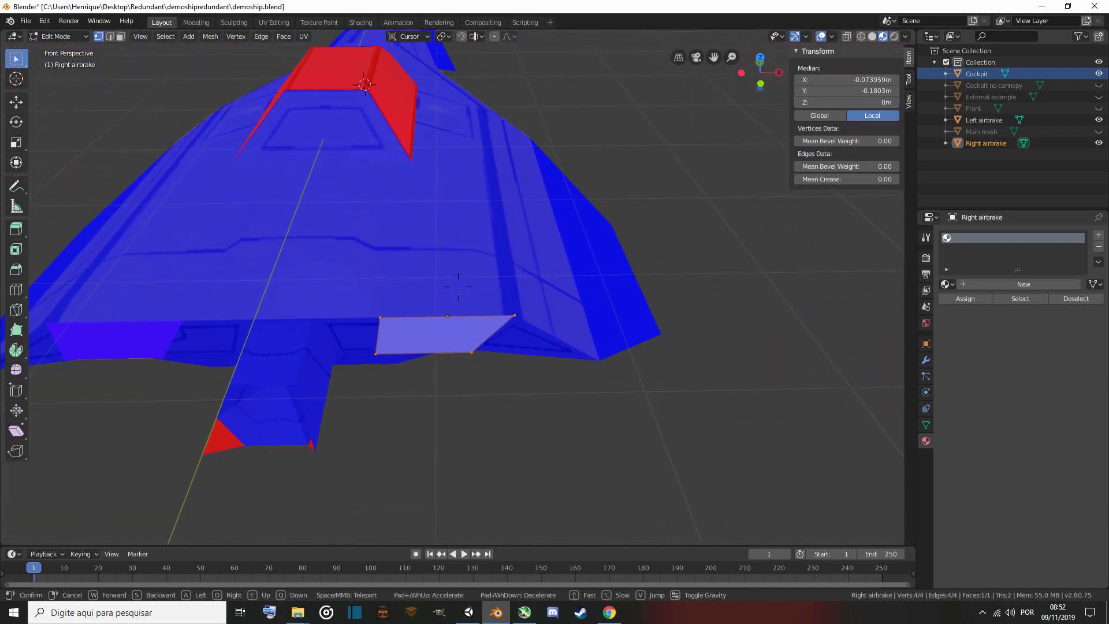
{"action": "key", "text": "w"}
{"action": "key", "text": "a"}
{"action": "key", "text": "w"}
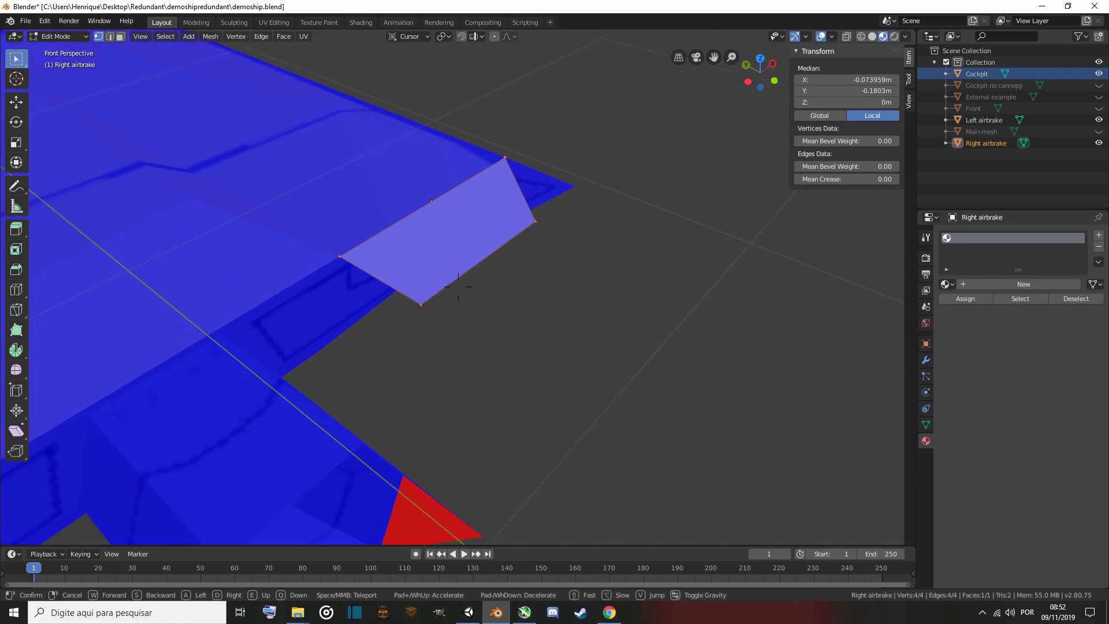
{"action": "key", "text": "w"}
{"action": "key", "text": "d"}
{"action": "key", "text": "w"}
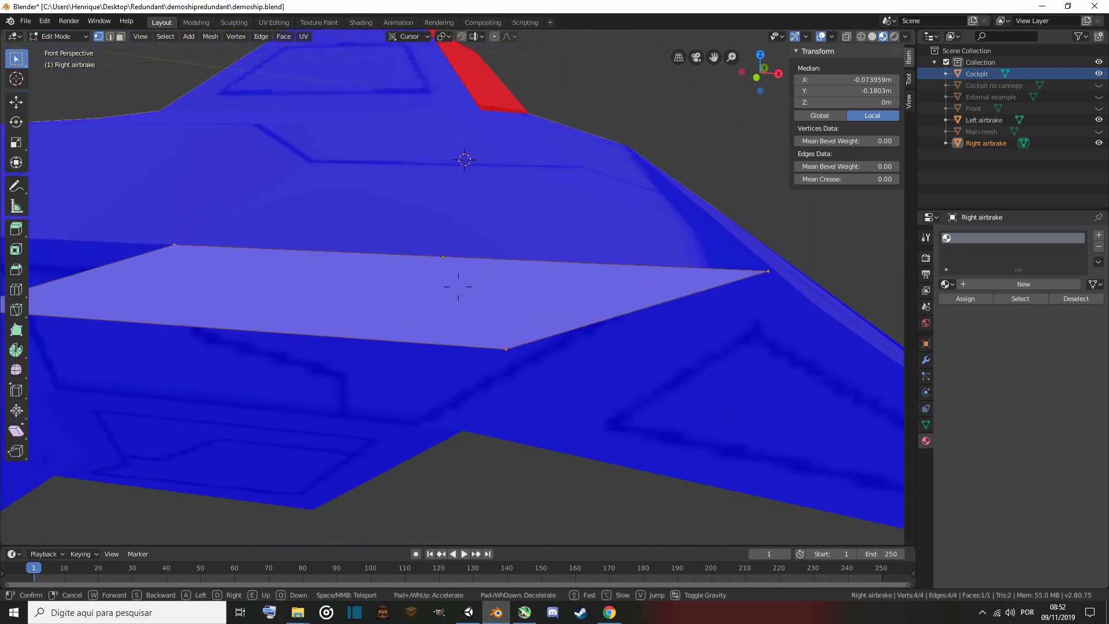
{"action": "key", "text": "s"}
{"action": "key", "text": "w"}
{"action": "key", "text": "s"}
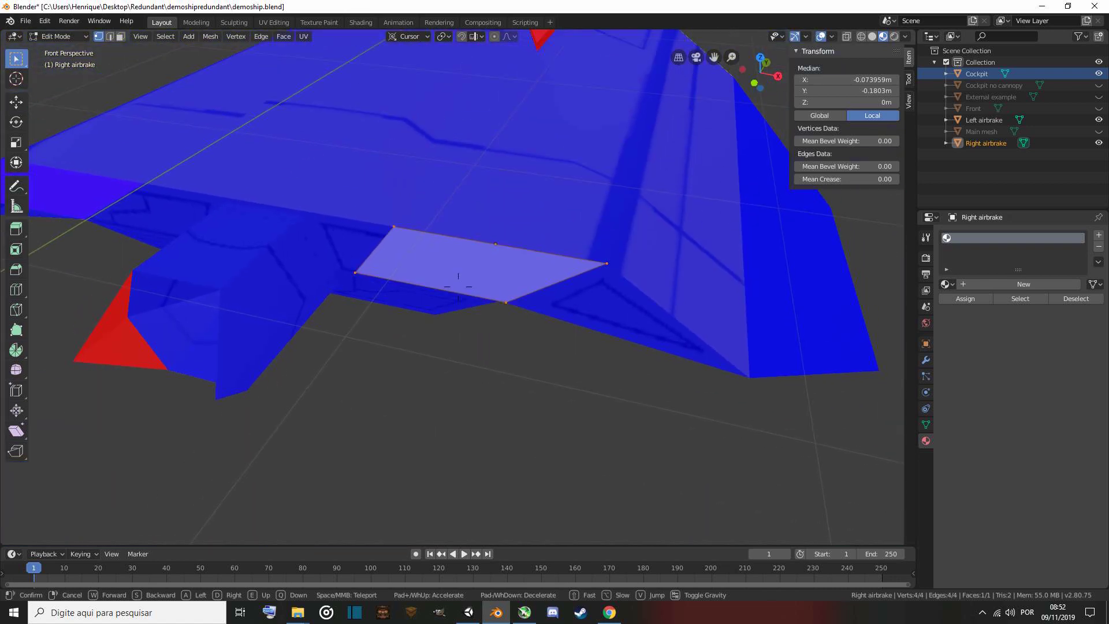
{"action": "left_click", "coordinate": [458, 287]}
Back in Unity, set the ship material's shader to BallisticNG/CustomShip and assign the DEFAULT texture as its Base map.
{"action": "left_click", "coordinate": [469, 612]}
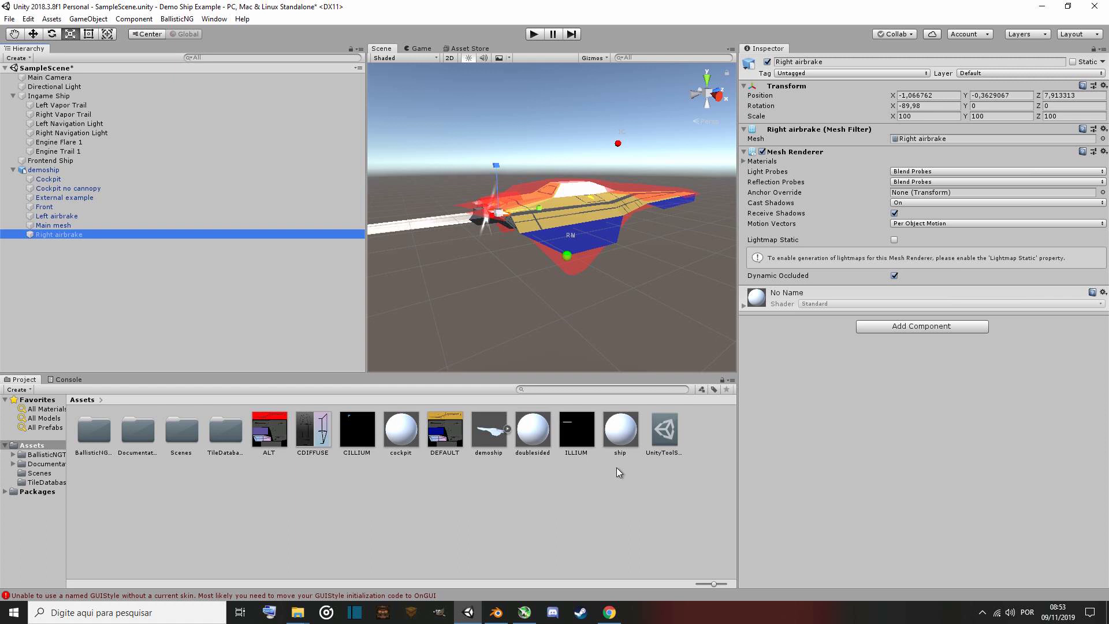
{"action": "left_click", "coordinate": [620, 438]}
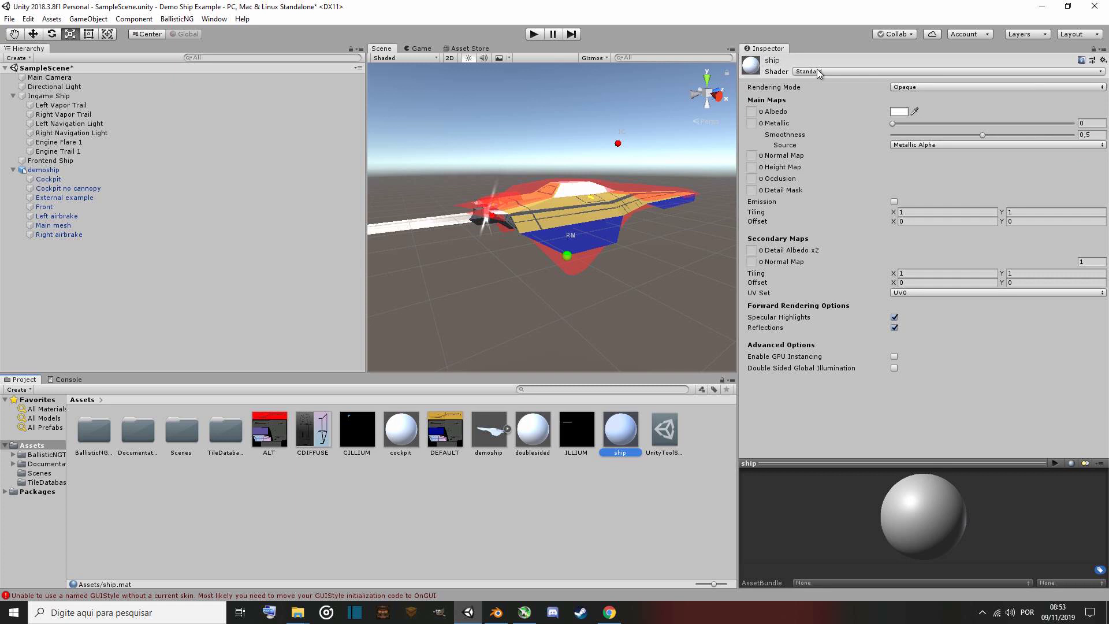
{"action": "left_click", "coordinate": [912, 72]}
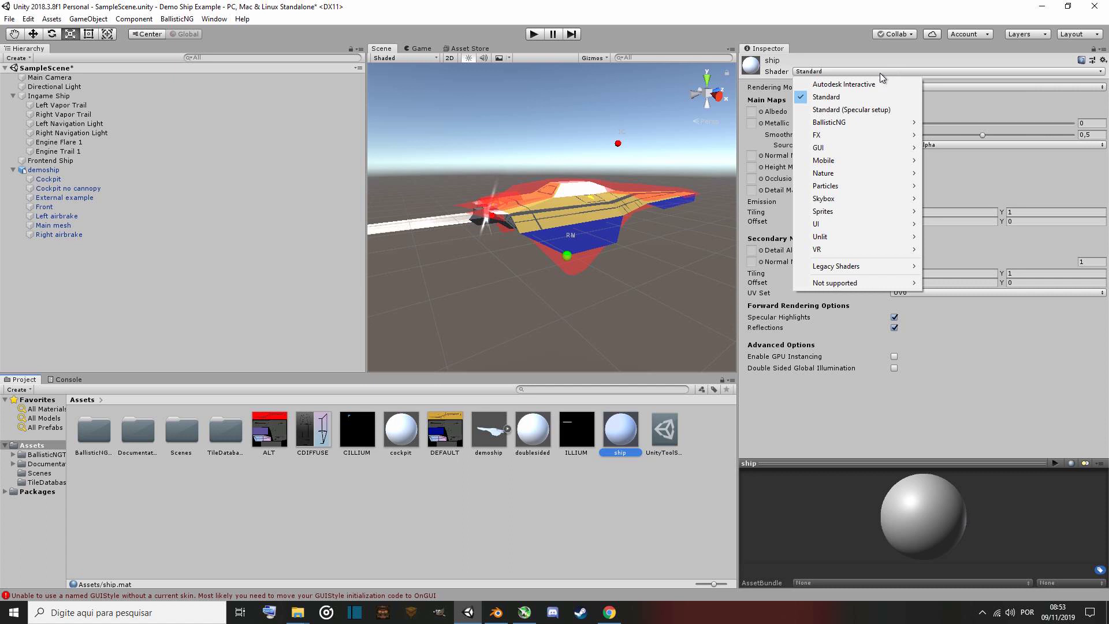
{"action": "mouse_move", "coordinate": [846, 125]}
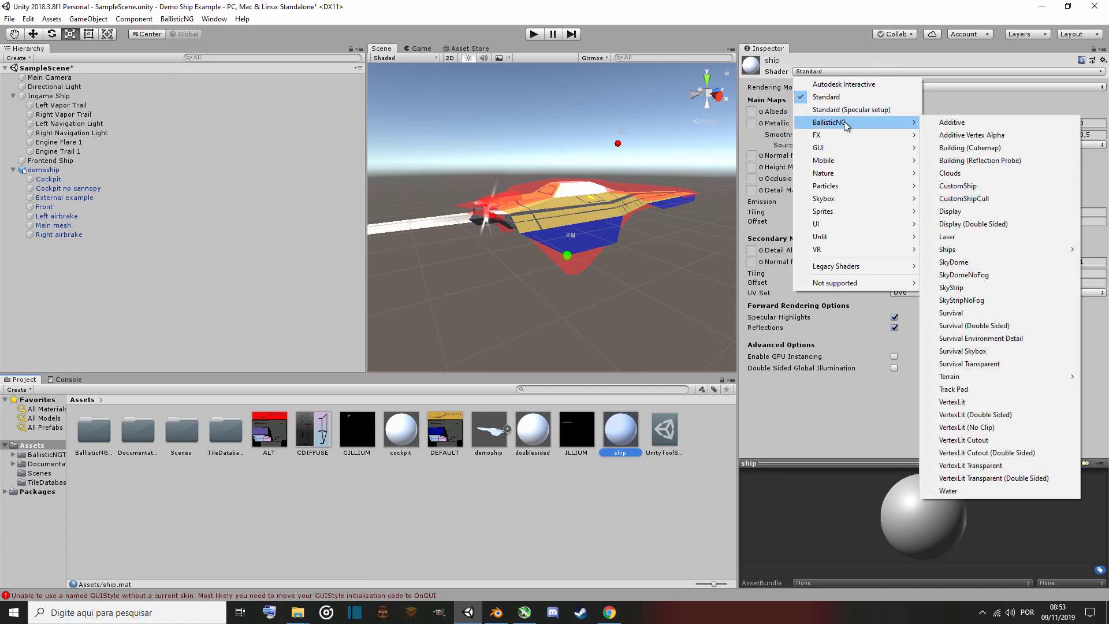
{"action": "left_click", "coordinate": [984, 190]}
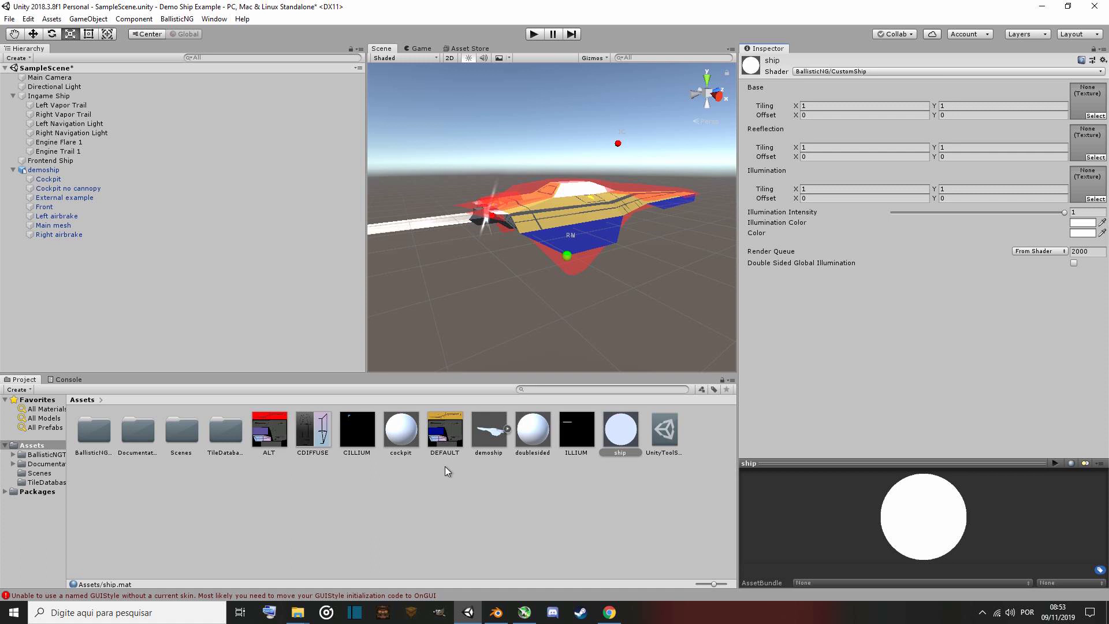
{"action": "left_click_drag", "start_coordinate": [447, 440], "coordinate": [1086, 109]}
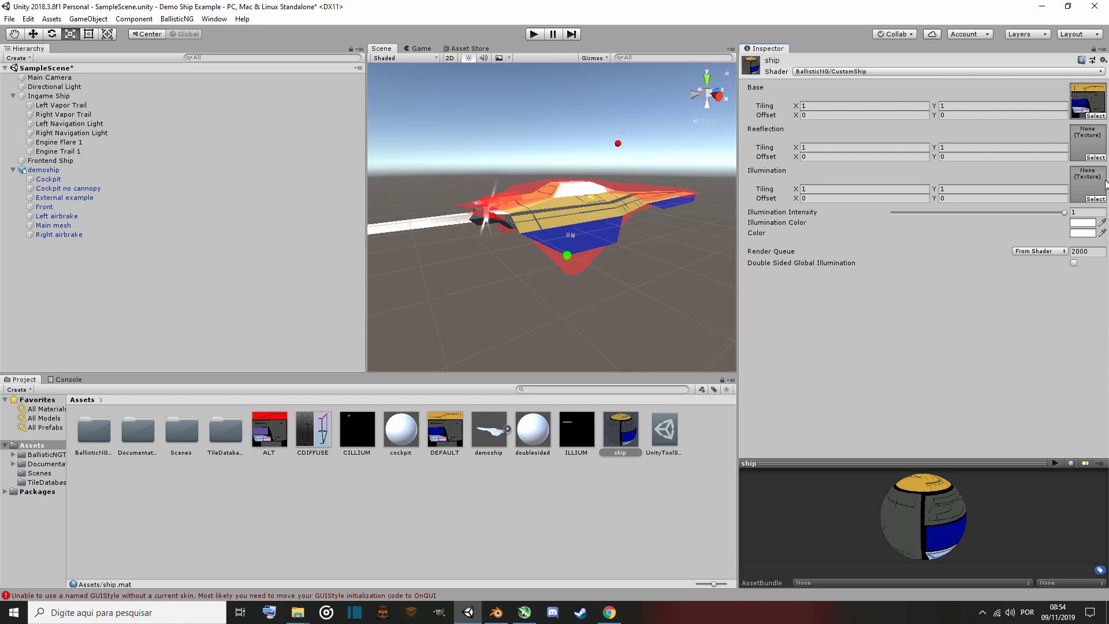
Assign the ILLIUM texture as the ship material's Illumination map.
{"action": "left_click_drag", "start_coordinate": [576, 435], "coordinate": [1082, 182]}
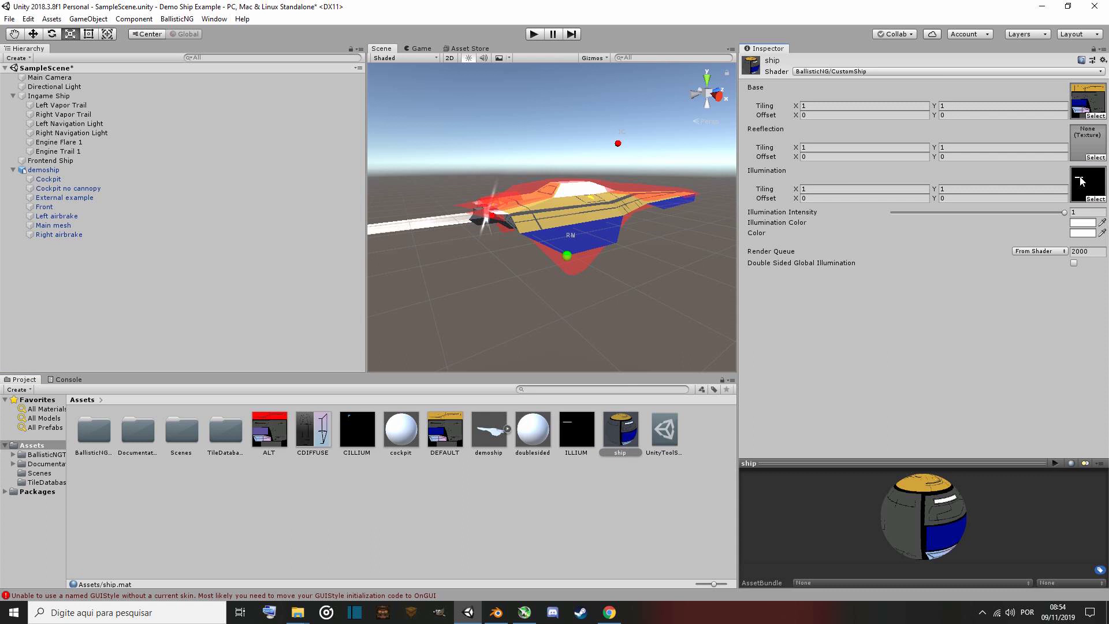
Enable and apply Alpha Is Transparency on the ILLIUM texture, then disable and apply it again.
{"action": "left_click", "coordinate": [578, 425]}
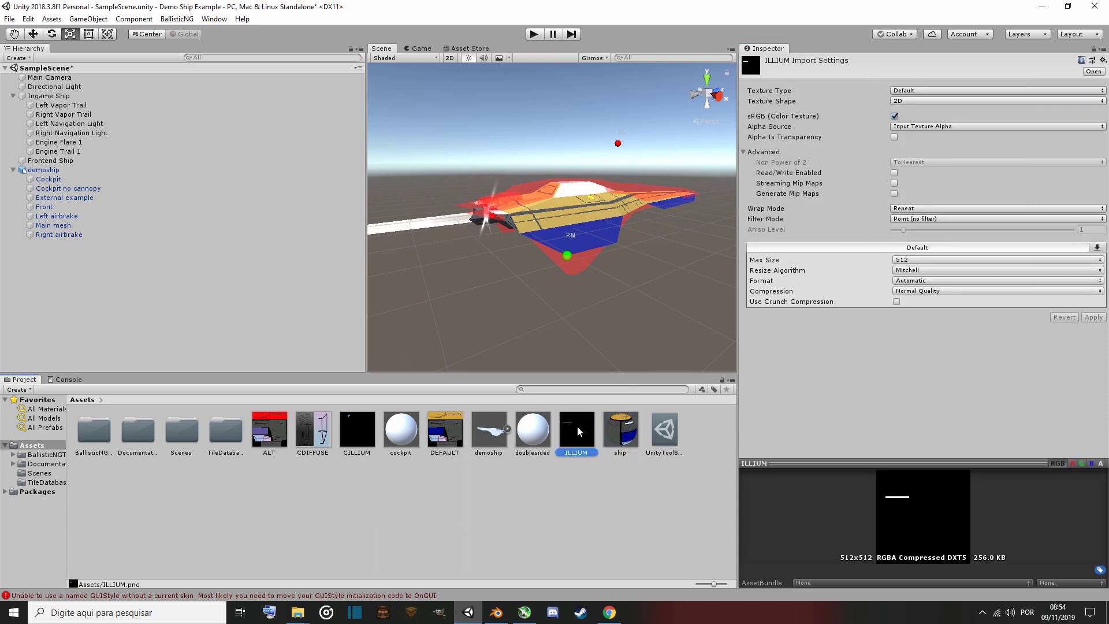
{"action": "left_click", "coordinate": [894, 137]}
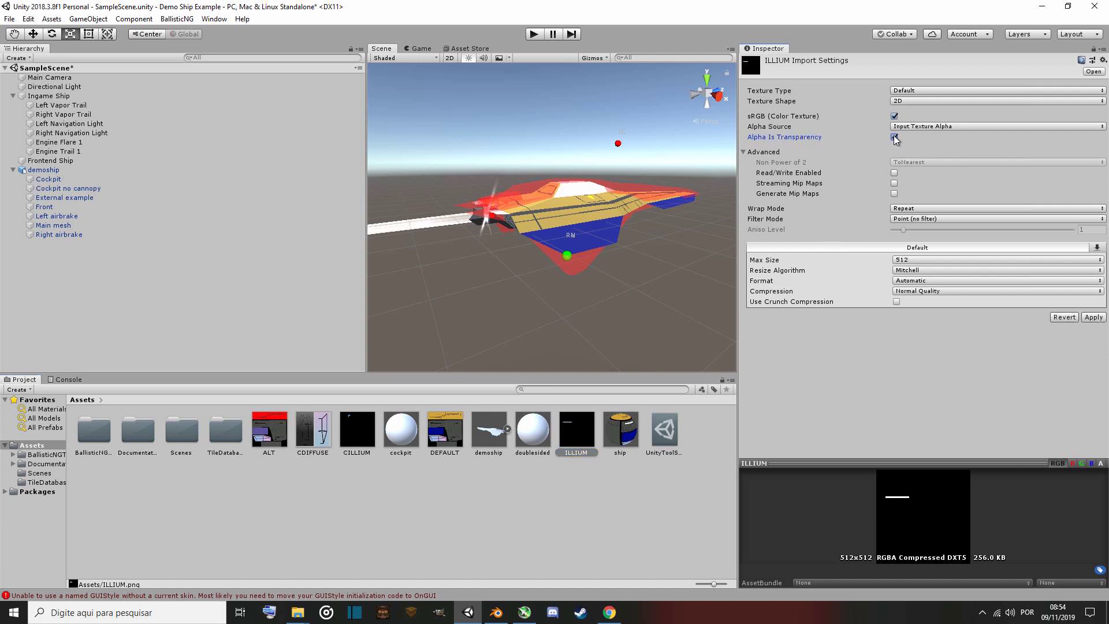
{"action": "left_click", "coordinate": [1095, 318]}
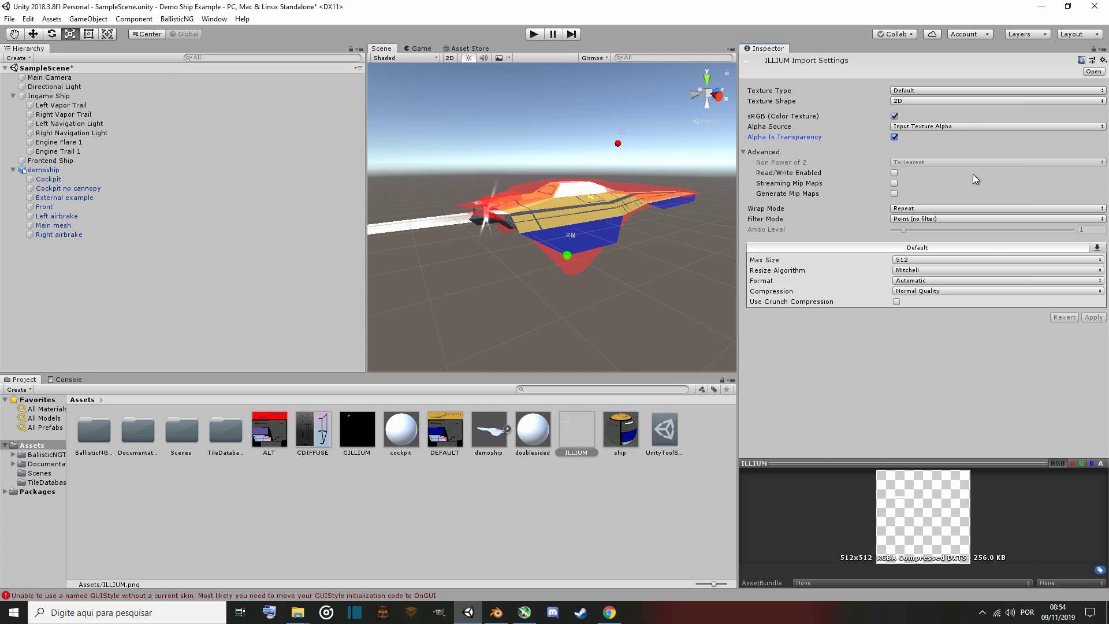
{"action": "left_click", "coordinate": [895, 138]}
{"action": "left_click", "coordinate": [1094, 318]}
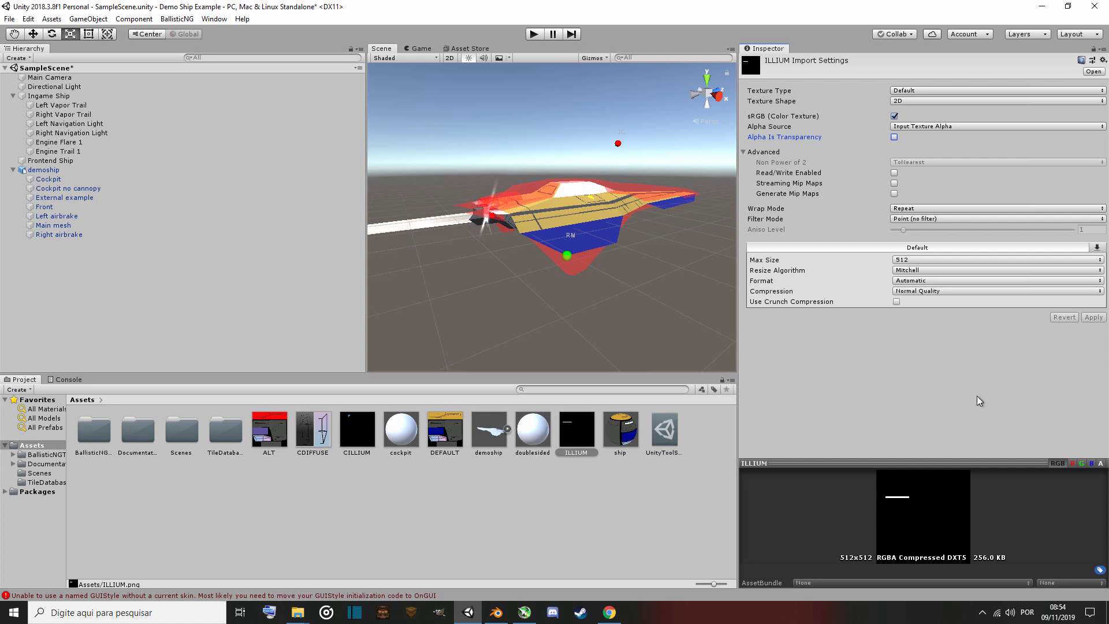
Set the doublesided material's shader to BallisticNG/VertexLit (Double Sided).
{"action": "left_click", "coordinate": [620, 443]}
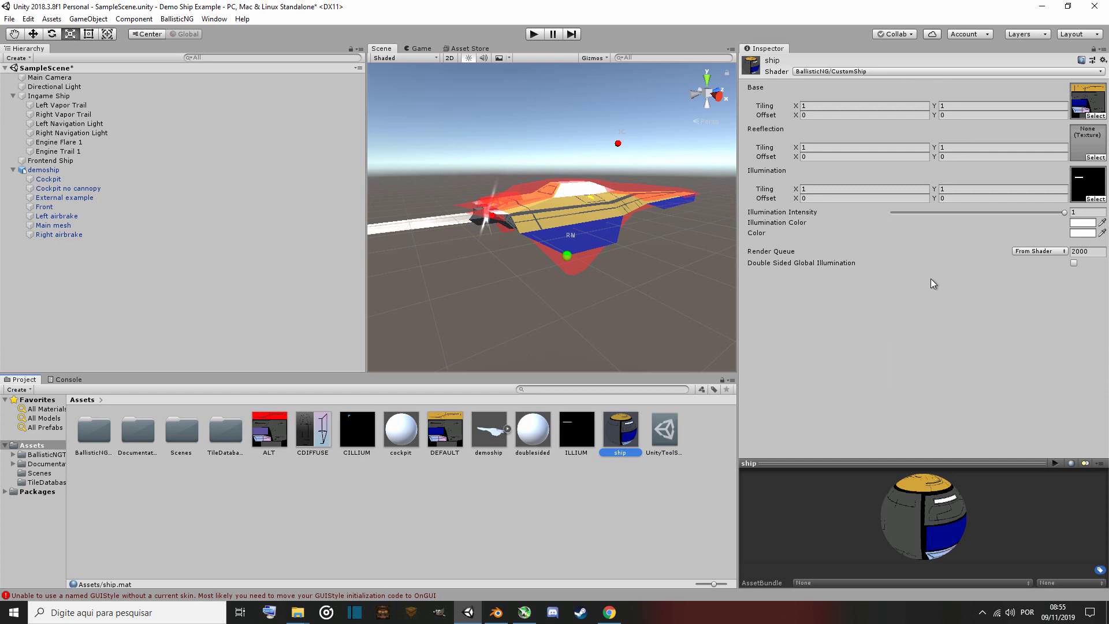
{"action": "left_click", "coordinate": [535, 438]}
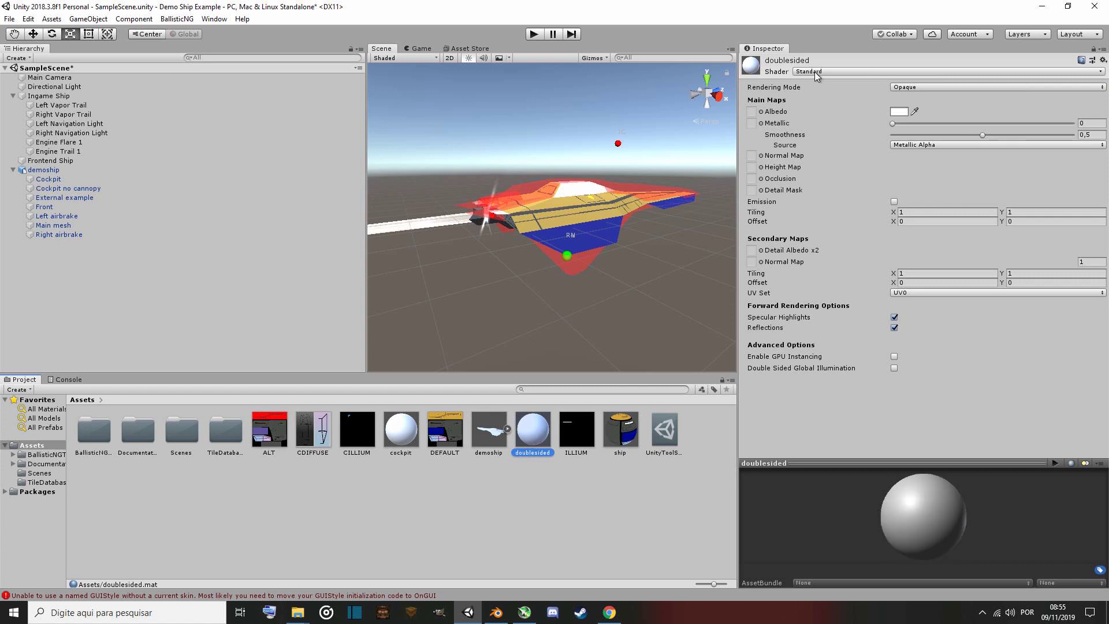
{"action": "left_click", "coordinate": [836, 72]}
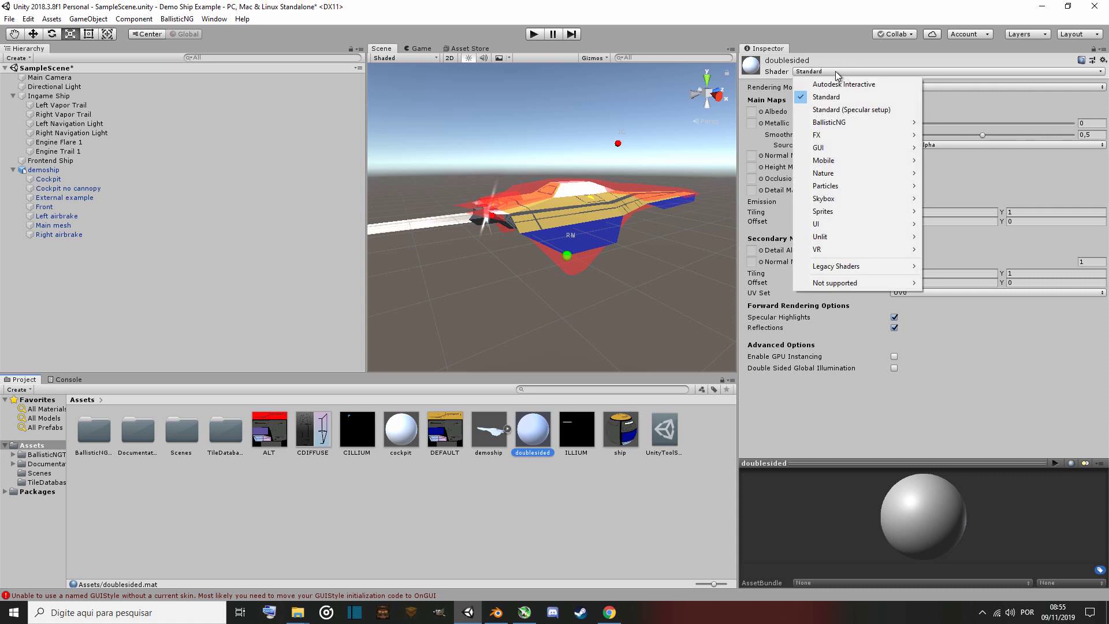
{"action": "mouse_move", "coordinate": [847, 129]}
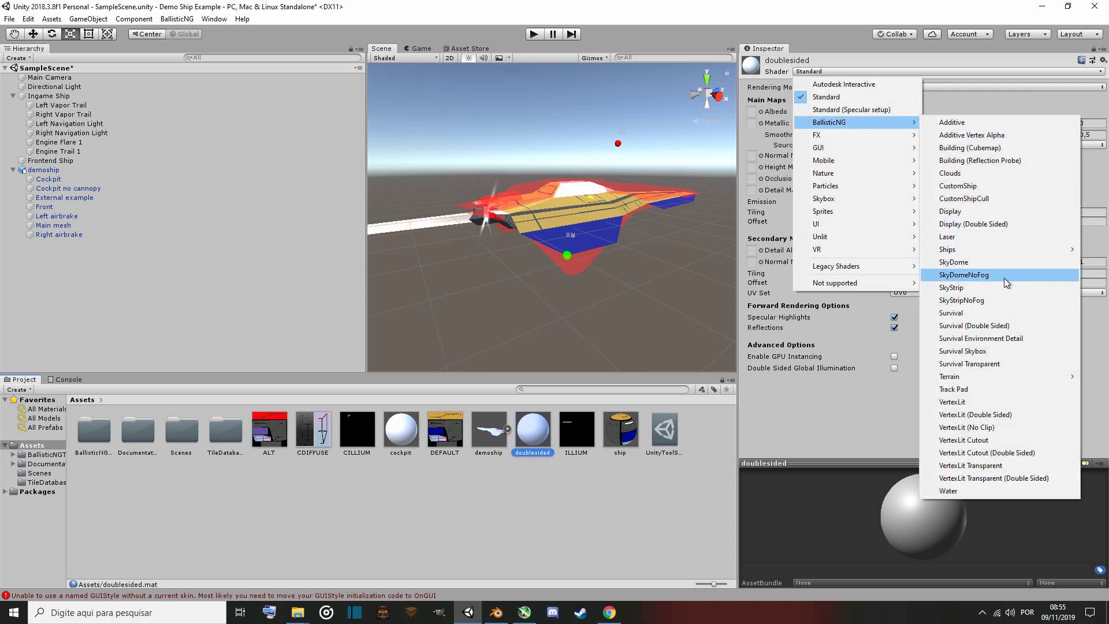
{"action": "left_click", "coordinate": [1028, 415]}
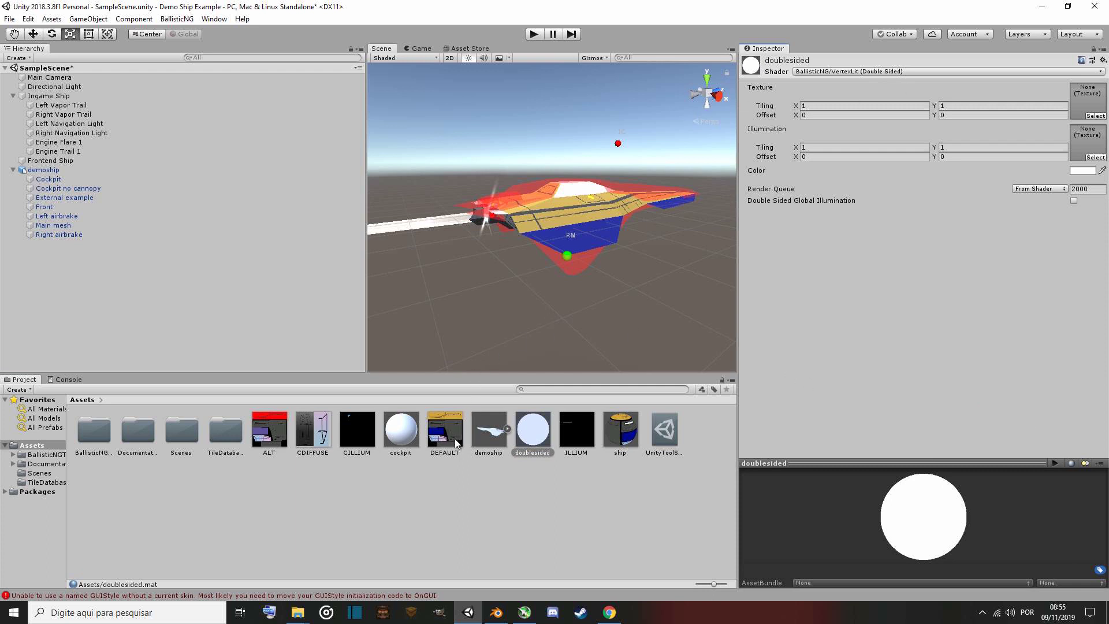
Assign DEFAULT as the doublesided material's Texture and ILLIUM as its Illumination map.
{"action": "mouse_move", "coordinate": [445, 437]}
{"action": "left_mouse_down"}
{"action": "mouse_move", "coordinate": [474, 404]}
{"action": "mouse_move", "coordinate": [442, 433]}
{"action": "left_mouse_up"}
{"action": "left_click", "coordinate": [533, 443]}
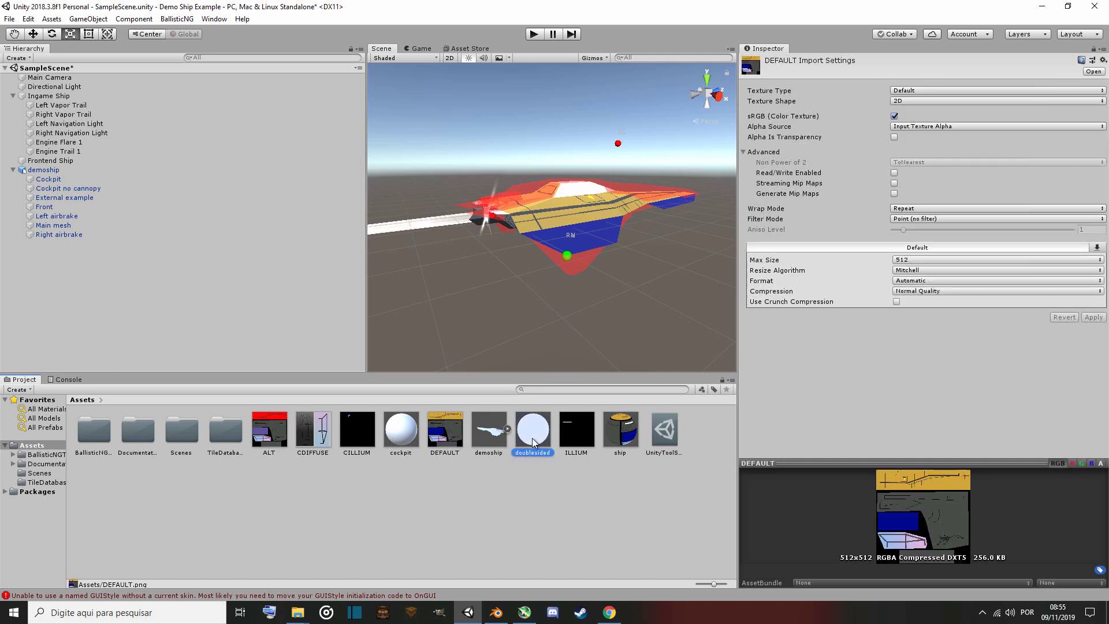
{"action": "left_click_drag", "start_coordinate": [533, 443], "coordinate": [1087, 94]}
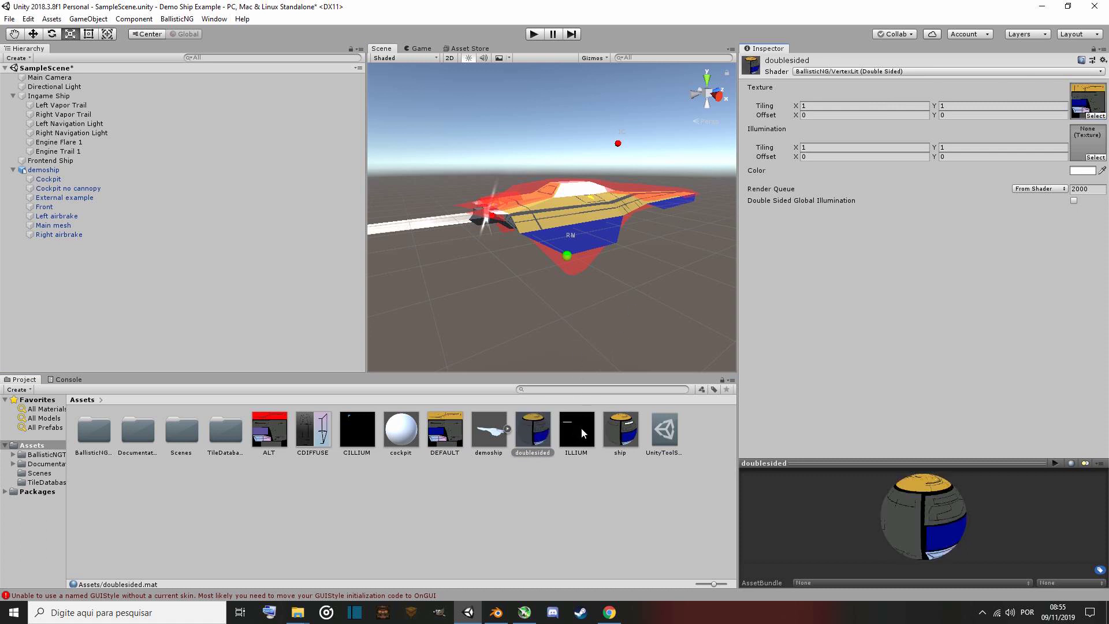
{"action": "left_click_drag", "start_coordinate": [577, 430], "coordinate": [1088, 142]}
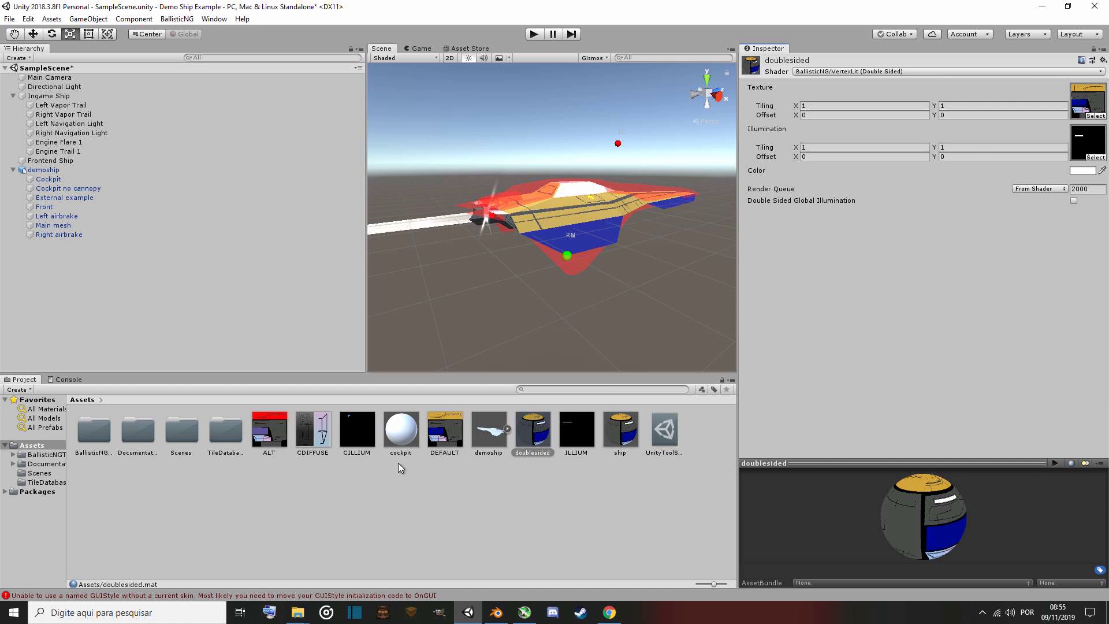
Set the cockpit material's shader to BallisticNG/VertexLit Transparent.
{"action": "left_click", "coordinate": [401, 433]}
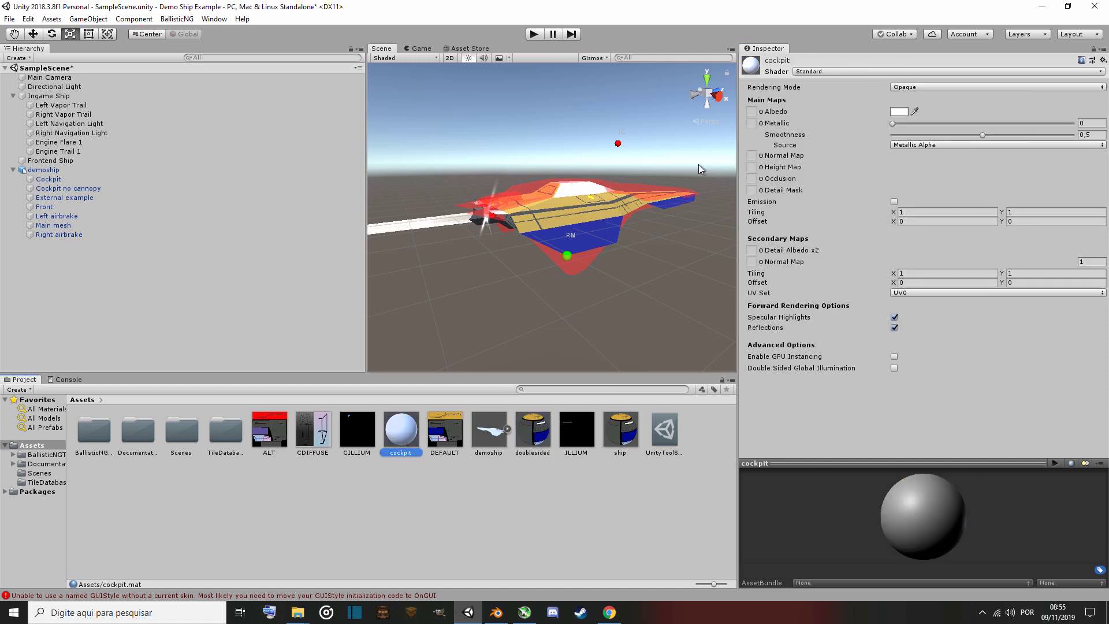
{"action": "left_click", "coordinate": [843, 72]}
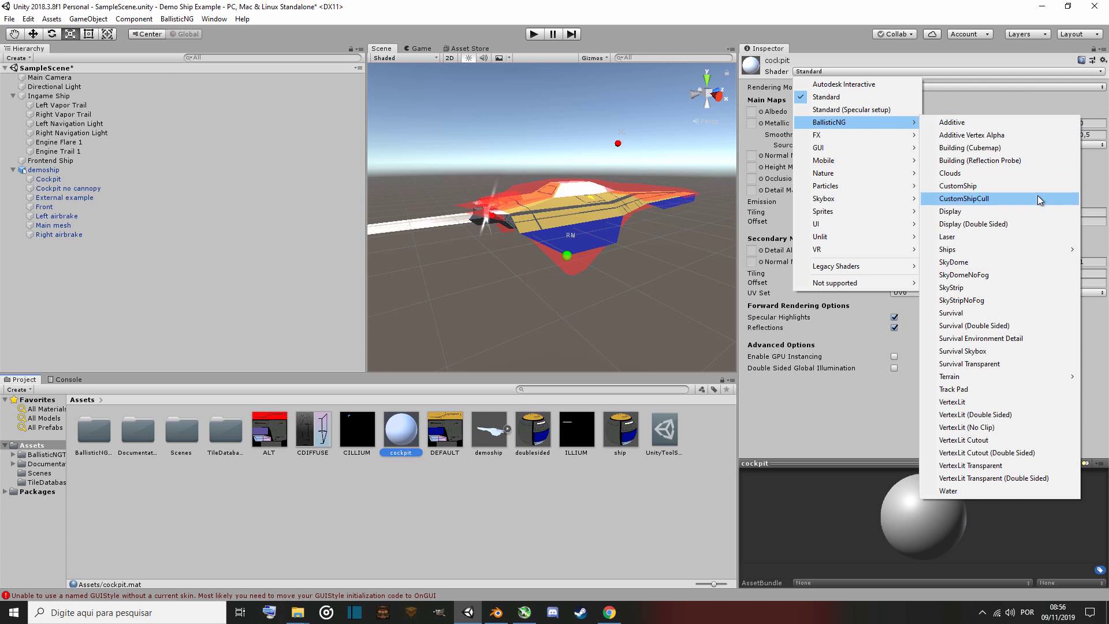
{"action": "left_click", "coordinate": [1024, 471]}
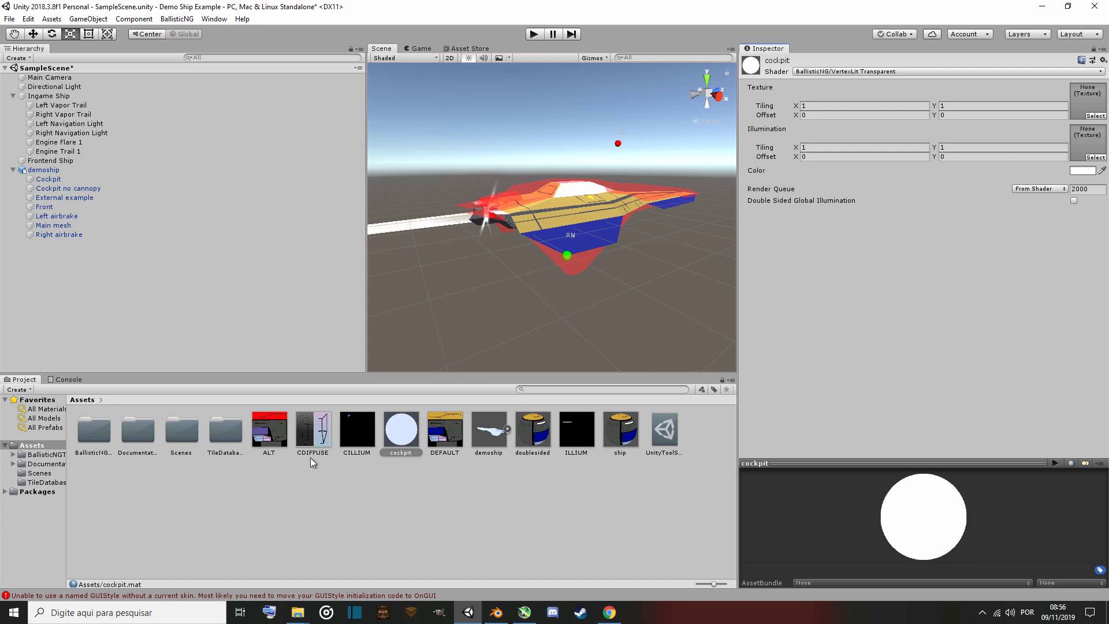
Assign CDIFFUSE as the cockpit material's Texture and CILLIUM as its Illumination map.
{"action": "left_click_drag", "start_coordinate": [306, 431], "coordinate": [1084, 103]}
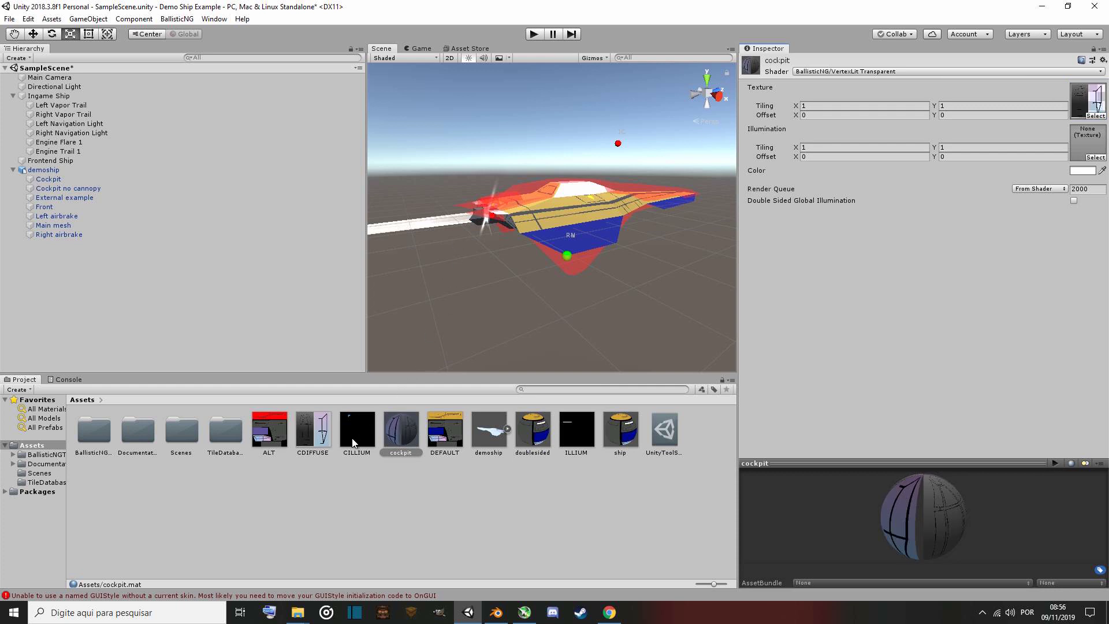
{"action": "left_click_drag", "start_coordinate": [358, 432], "coordinate": [1079, 134]}
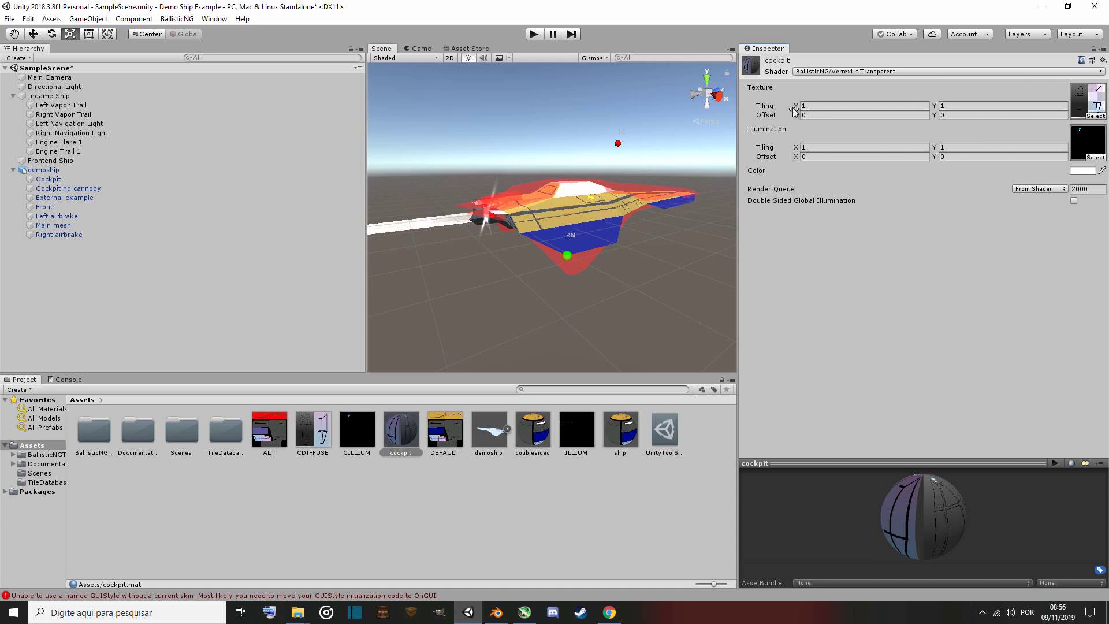
Set the cockpit material's Render Queue to Transparent.
{"action": "left_click", "coordinate": [1064, 189]}
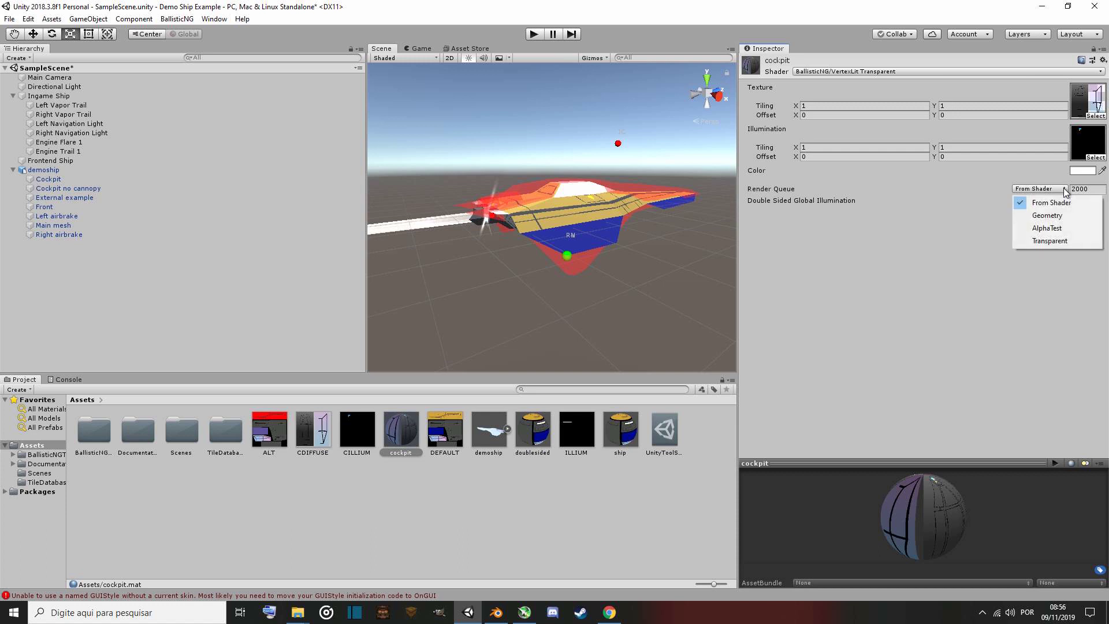
{"action": "left_click", "coordinate": [1066, 241]}
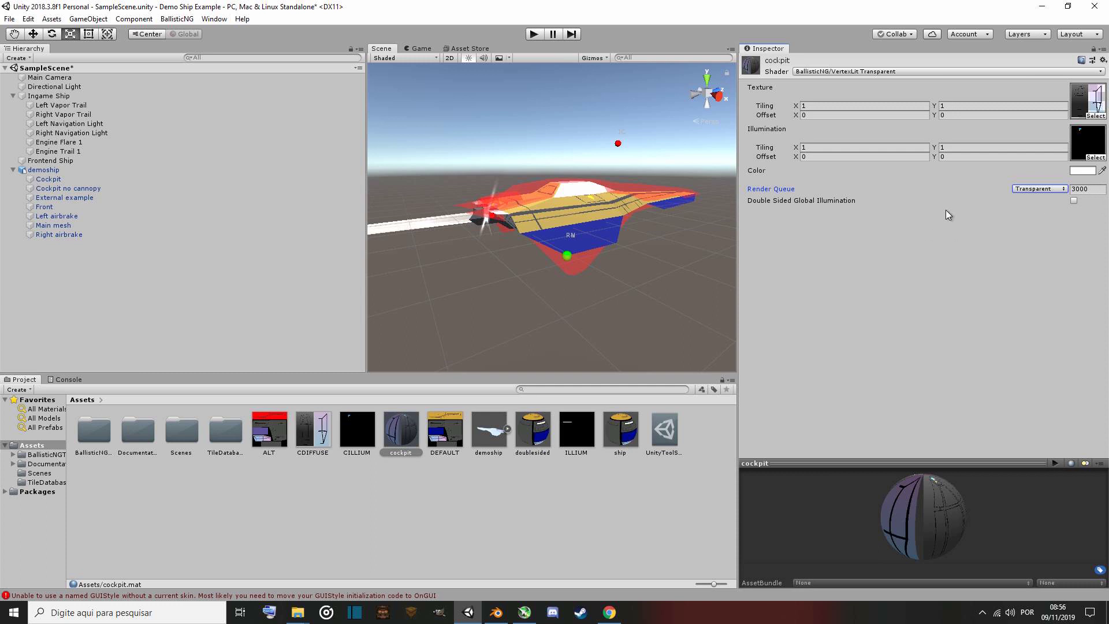
Inspect the CDIFFUSE texture's import settings and the Cockpit object's mesh renderer materials list.
{"action": "left_click", "coordinate": [316, 430]}
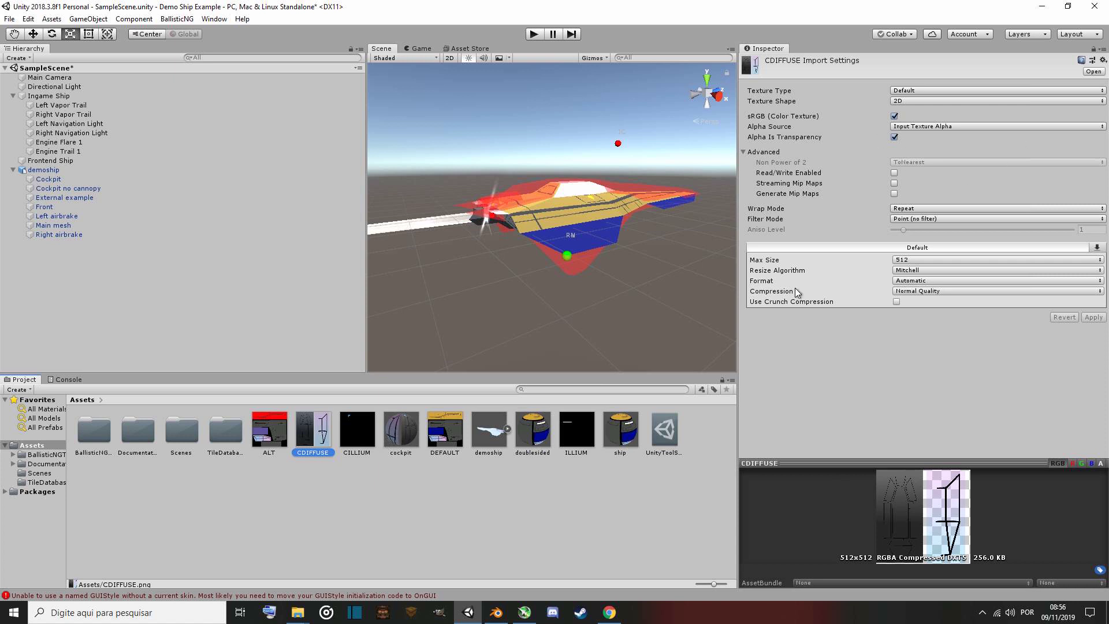
{"action": "left_click", "coordinate": [397, 431]}
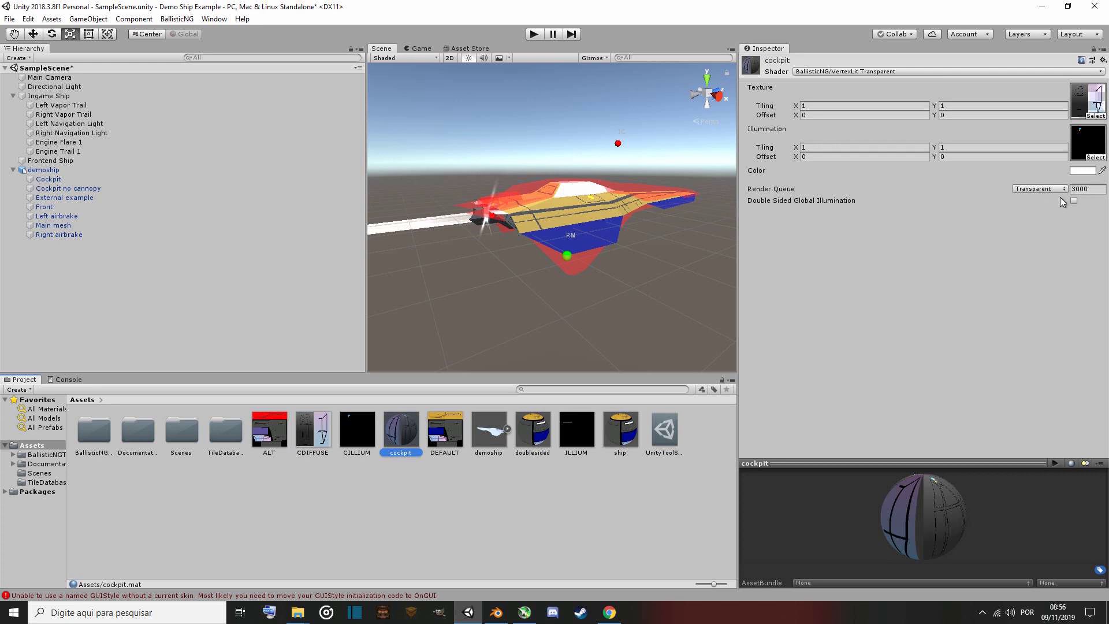
{"action": "left_click", "coordinate": [83, 182]}
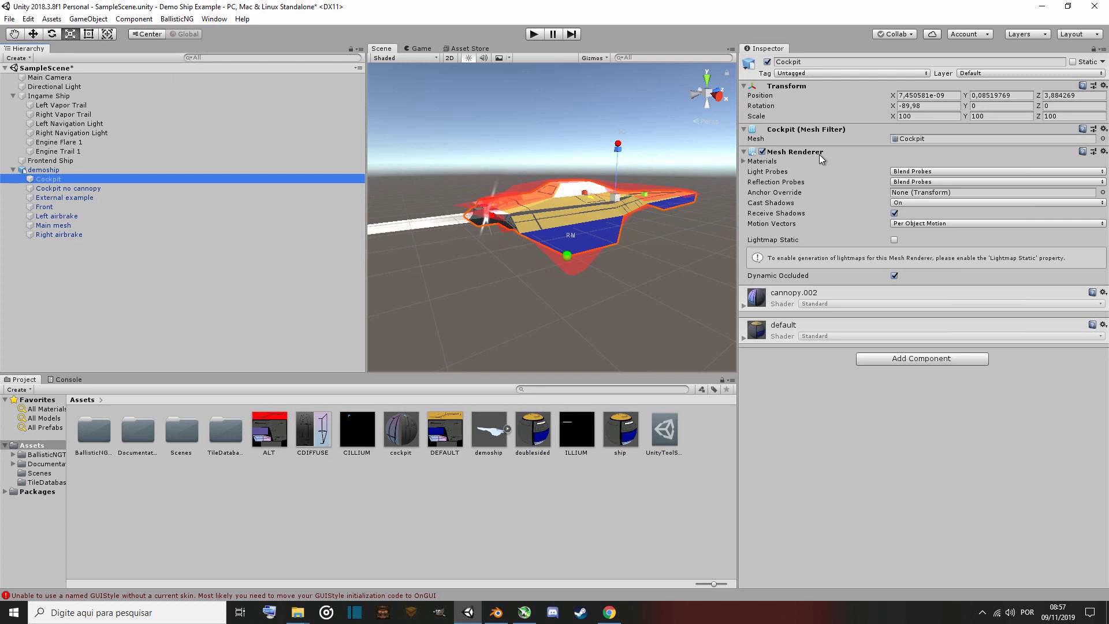
{"action": "left_click", "coordinate": [744, 161]}
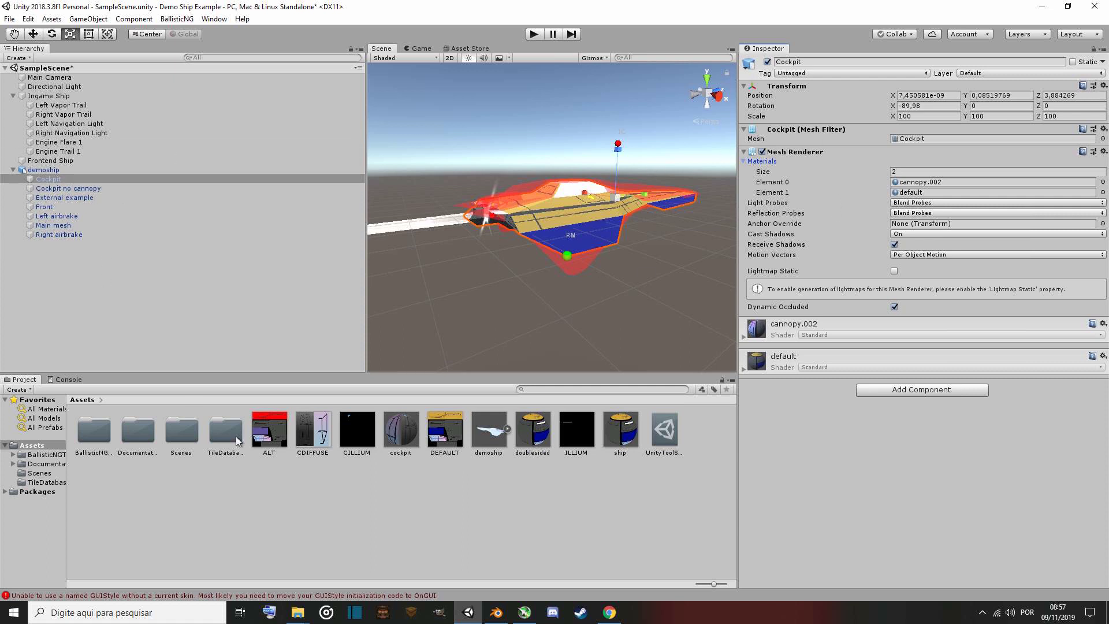
Switch to Blender and fly around the ship model to examine the cockpit and right airbrake.
{"action": "left_click", "coordinate": [496, 612]}
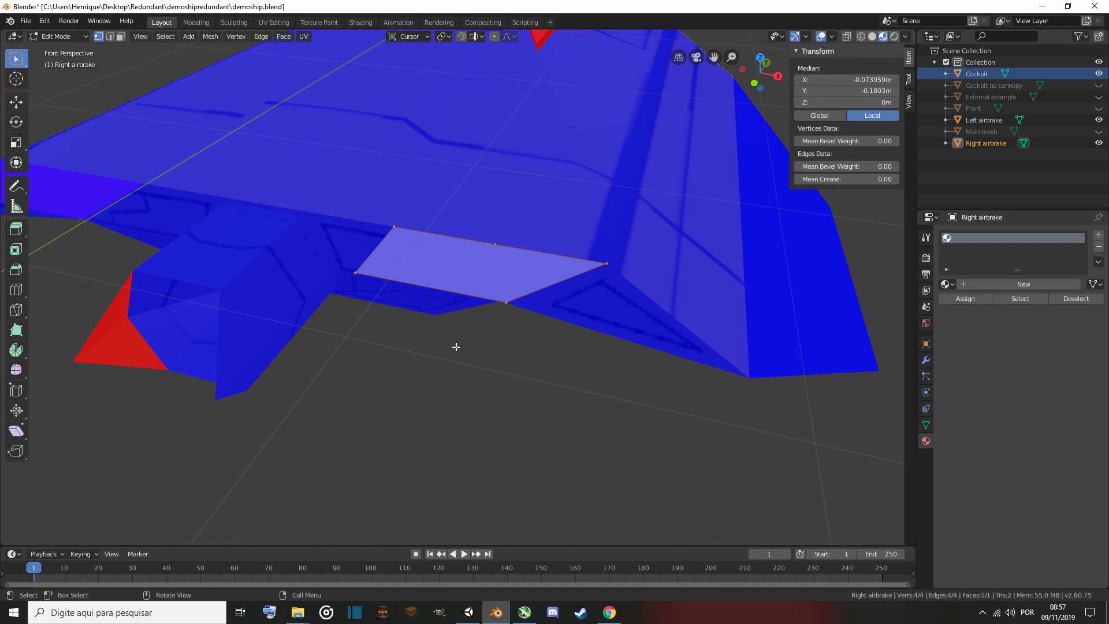
{"action": "key", "text": "shift+grave"}
{"action": "key", "text": "w"}
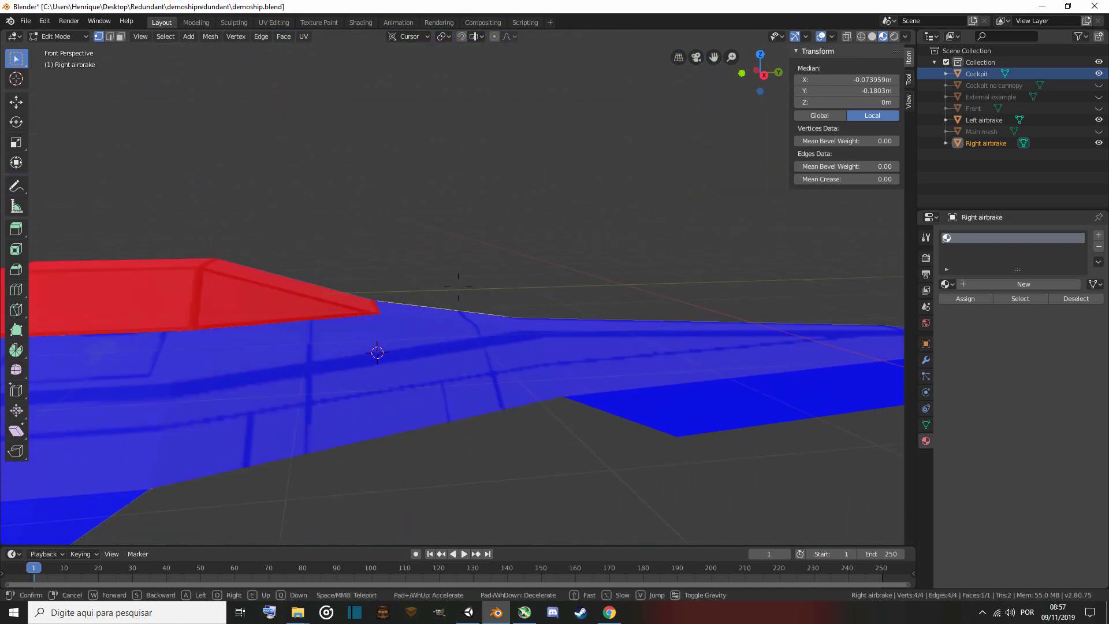
{"action": "key", "text": "Escape"}
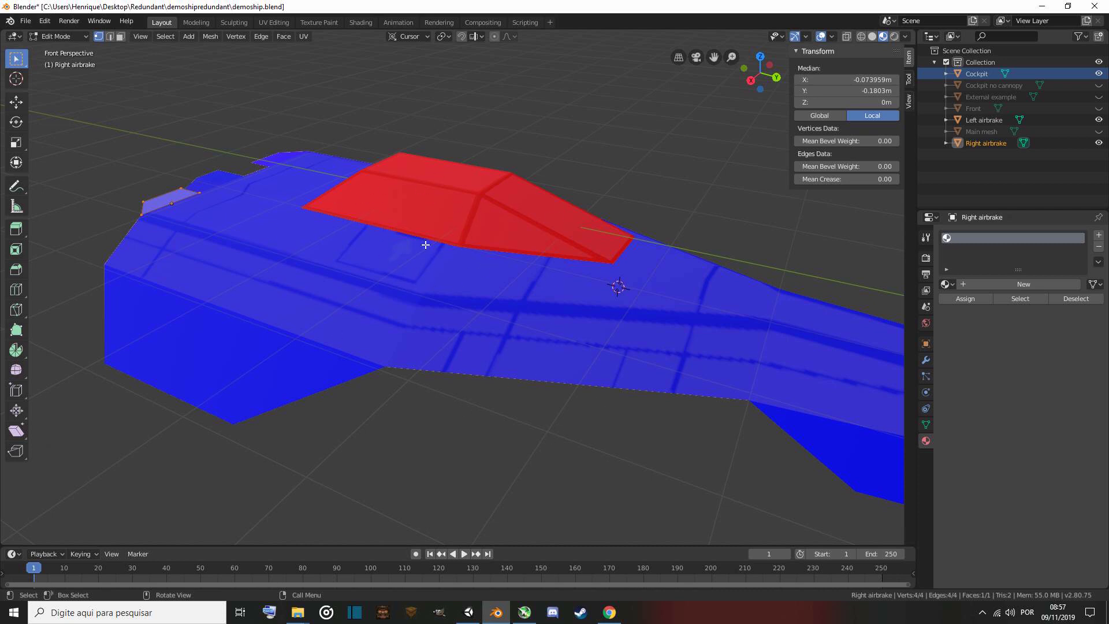
{"action": "key", "text": "shift+grave"}
{"action": "key", "text": "s"}
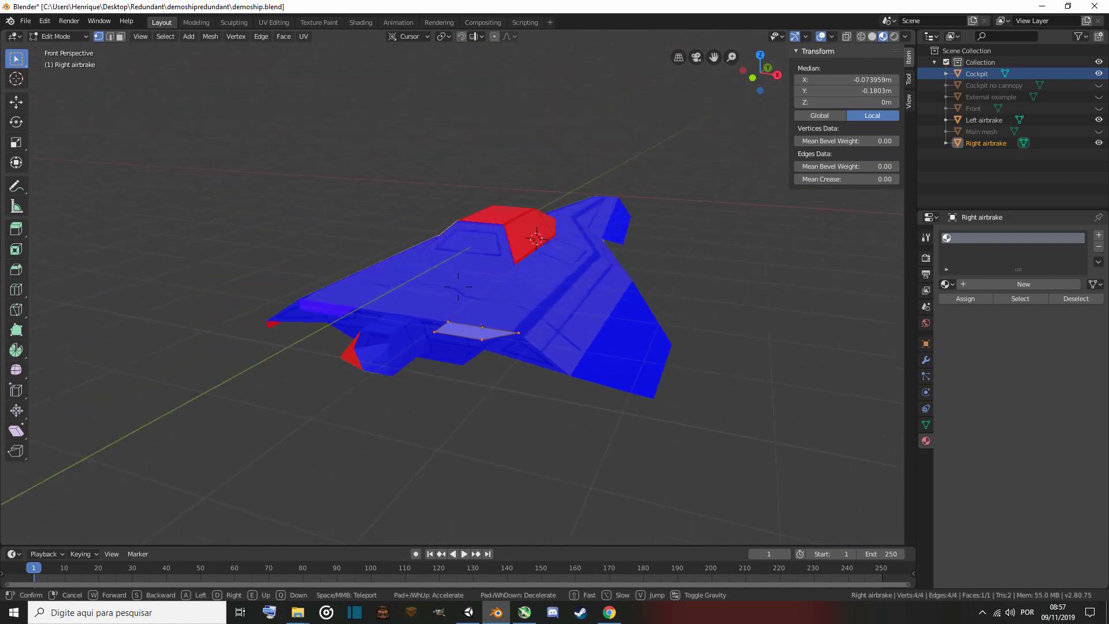
{"action": "key", "text": "w"}
{"action": "key", "text": "a"}
{"action": "key", "text": "w"}
{"action": "key", "text": "a"}
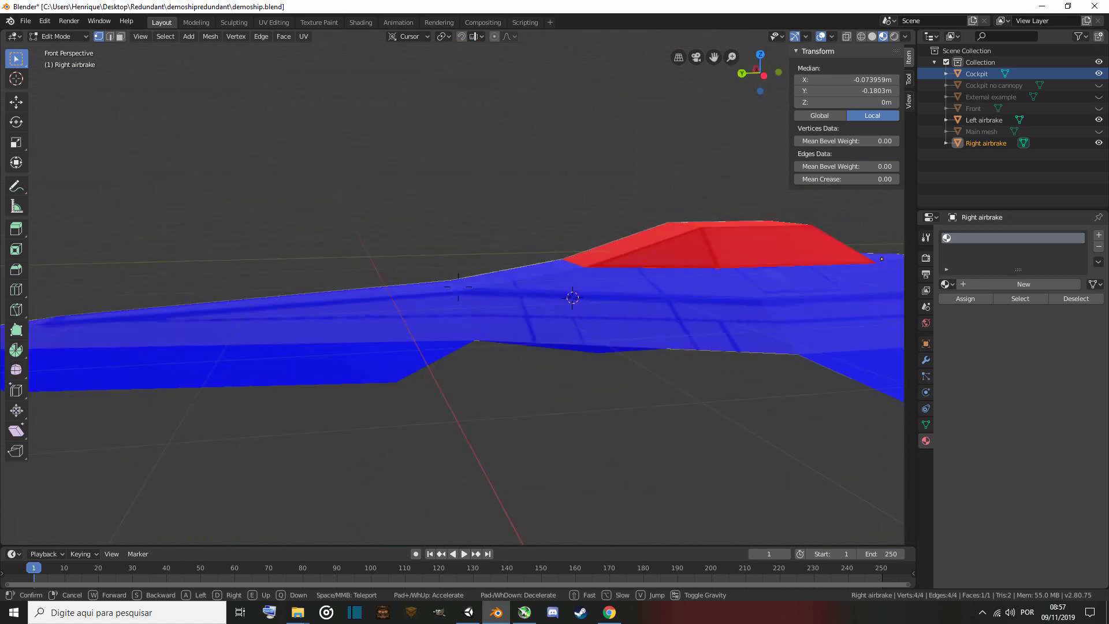
{"action": "key", "text": "s"}
{"action": "key", "text": "w"}
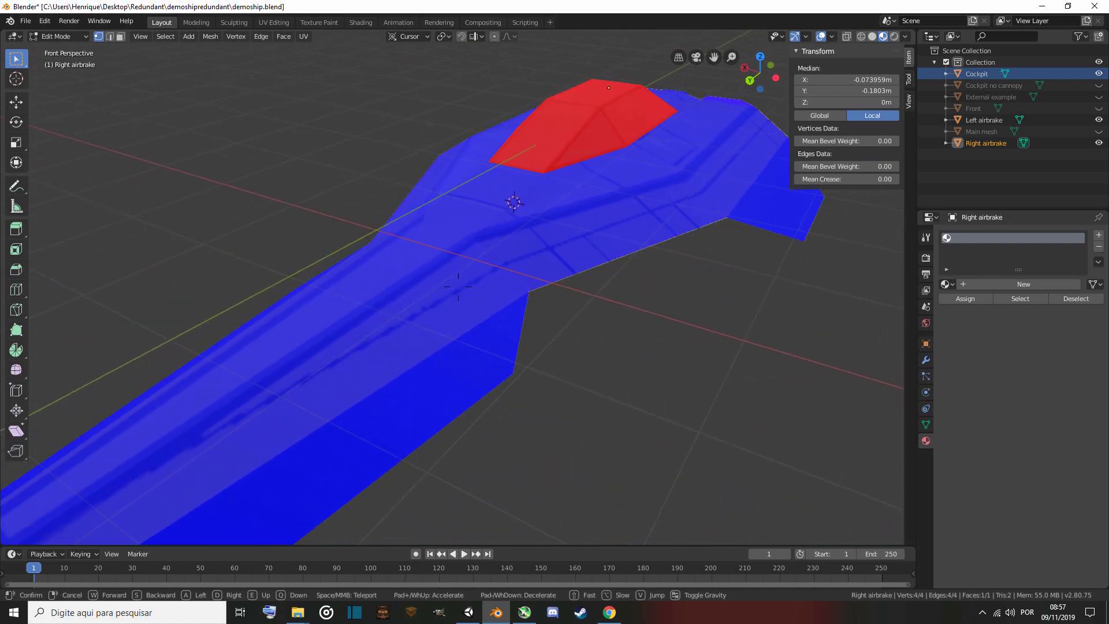
{"action": "left_click", "coordinate": [458, 287]}
Back in Unity, assign the cockpit material to Element 0 of the Cockpit object's mesh renderer.
{"action": "left_click", "coordinate": [468, 613]}
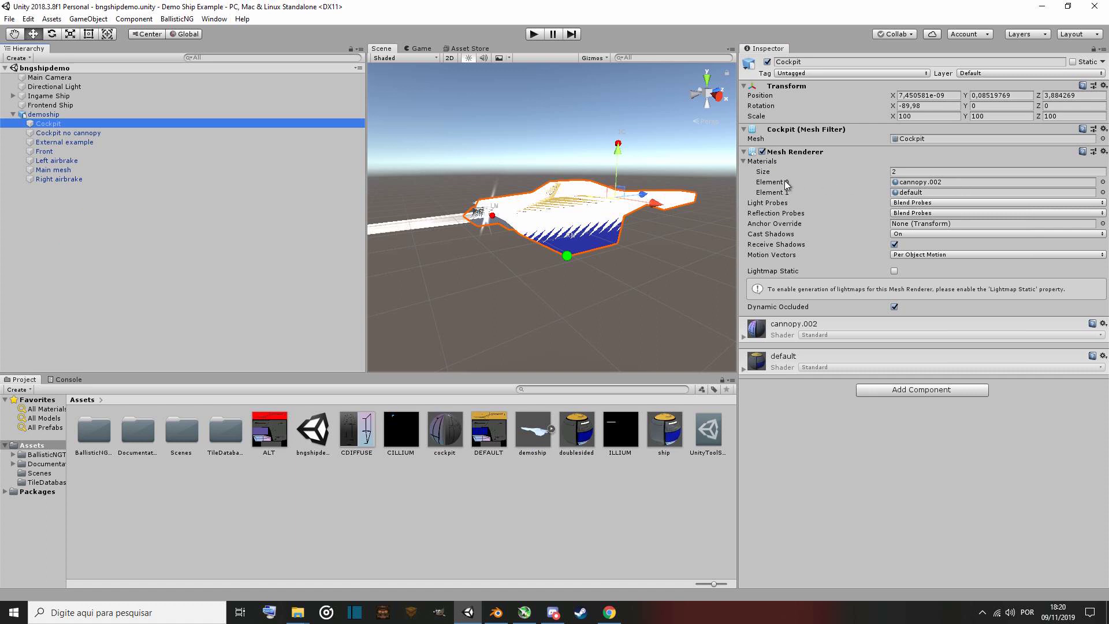
{"action": "left_click", "coordinate": [1103, 182]}
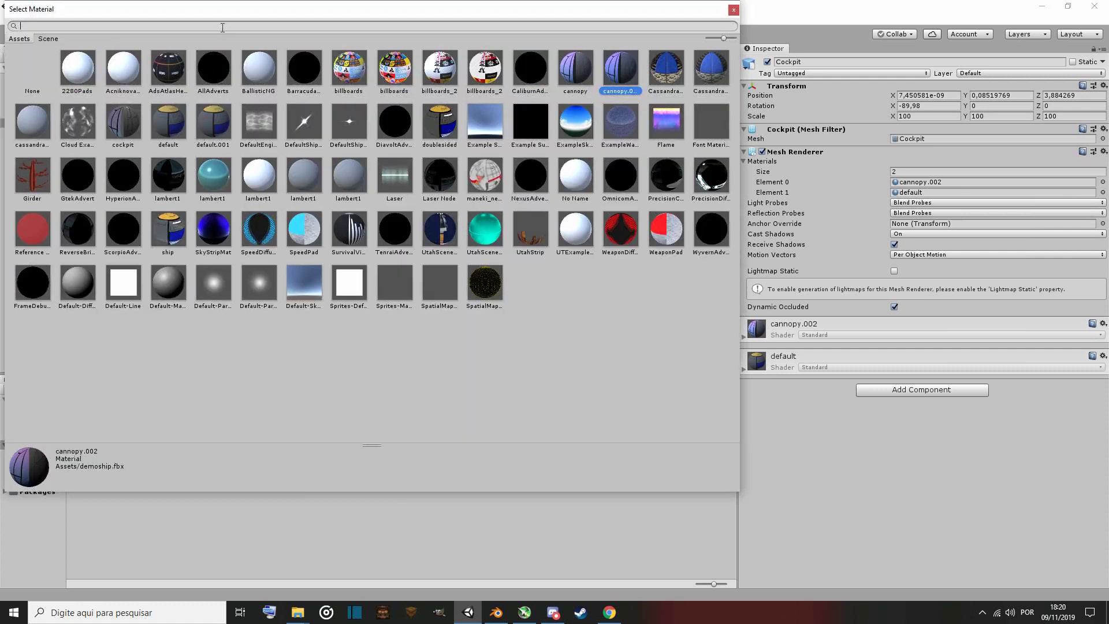
{"action": "type", "text": "cock"}
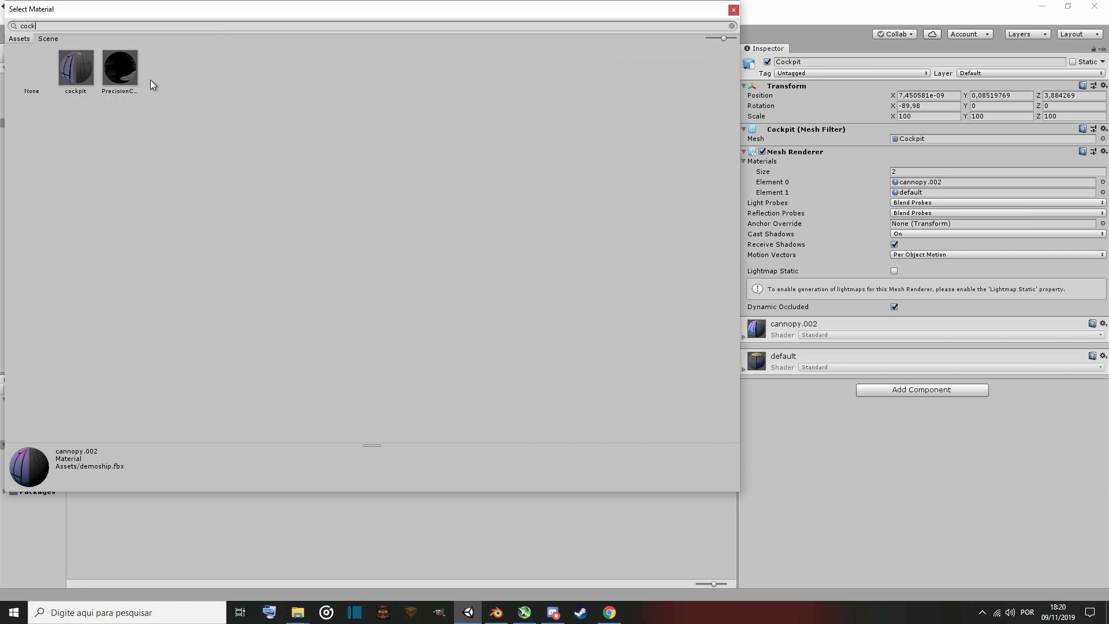
{"action": "double_click", "coordinate": [81, 70]}
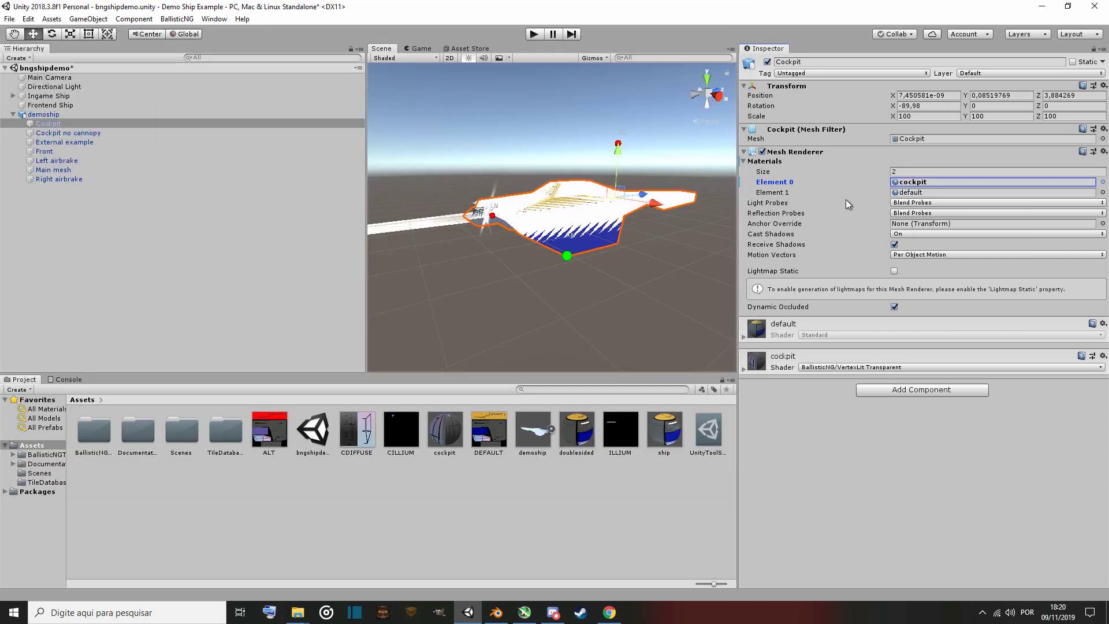
Assign the ship material to Element 1 of the Cockpit object's mesh renderer.
{"action": "left_click", "coordinate": [1103, 193]}
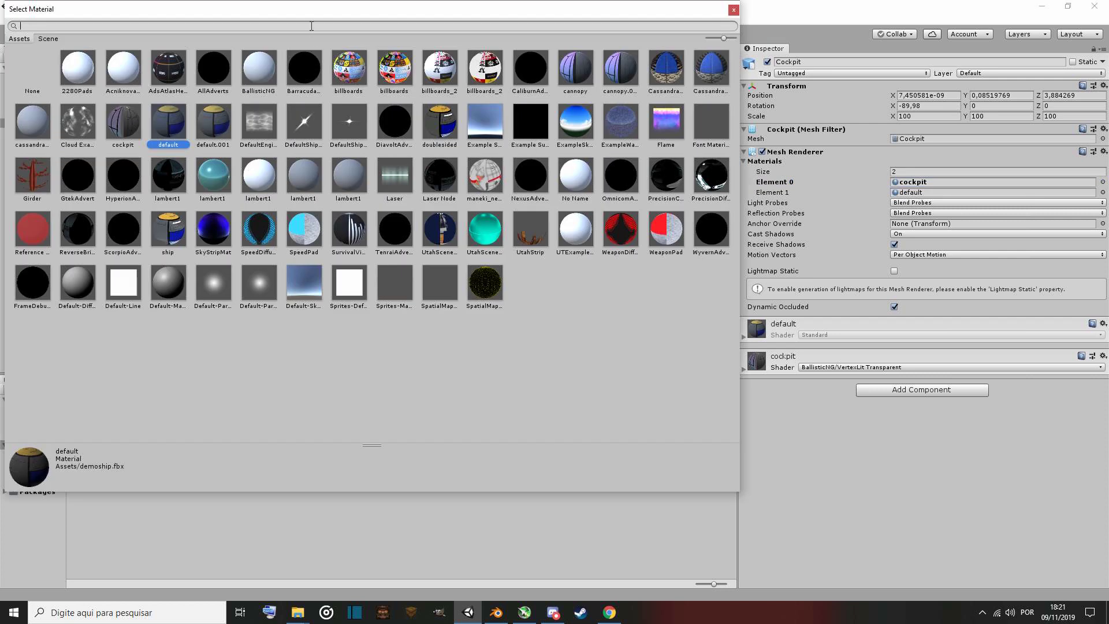
{"action": "type", "text": "shi"}
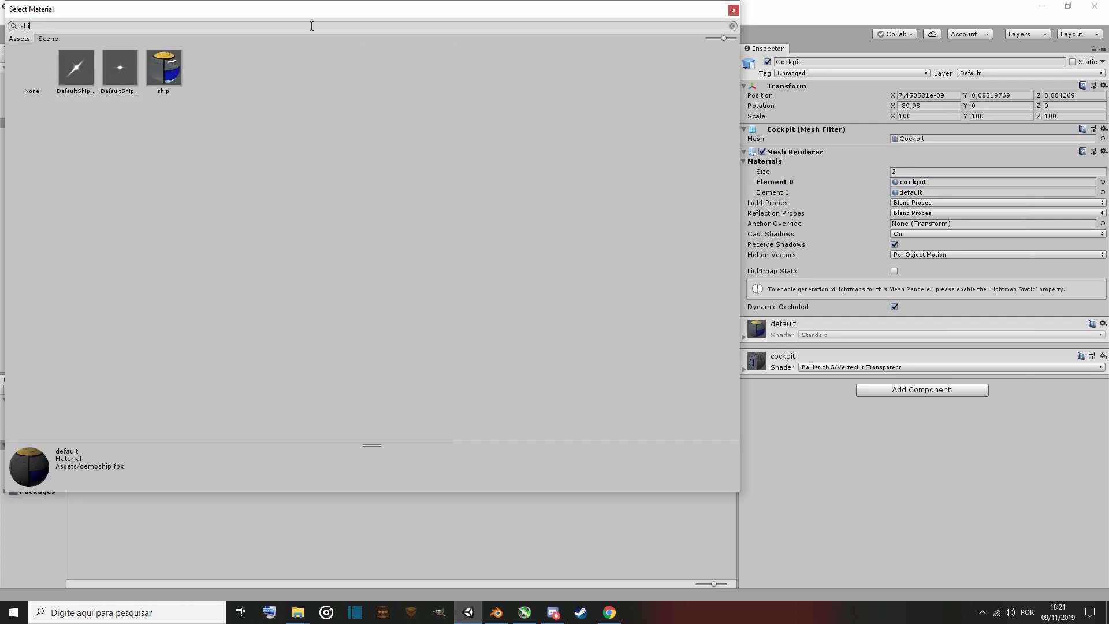
{"action": "double_click", "coordinate": [164, 68]}
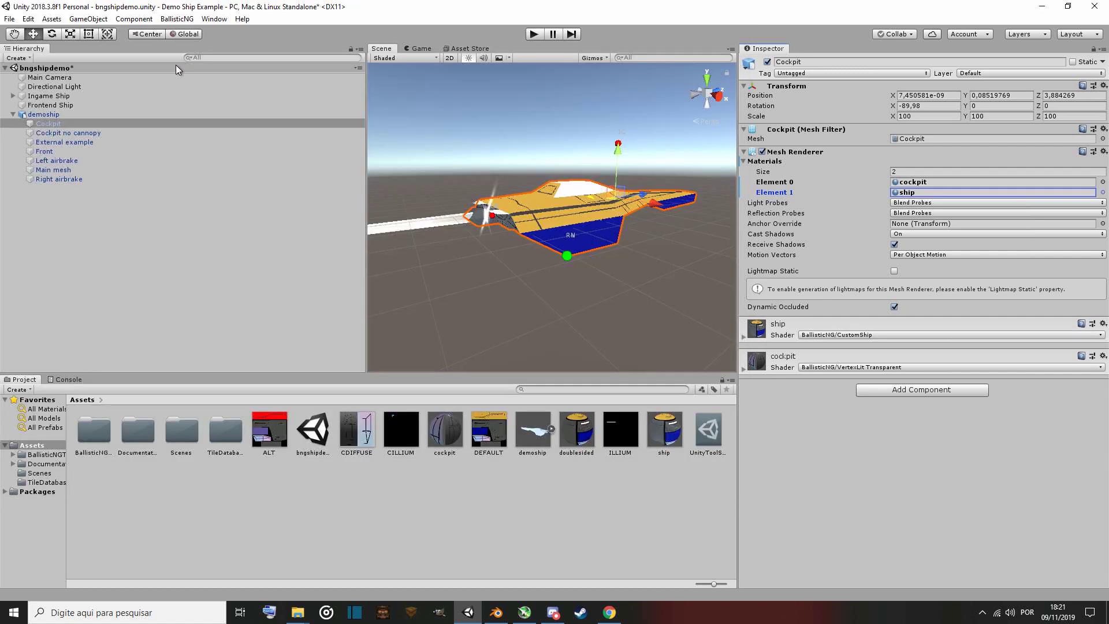
Select the Cockpit no cannopy object and assign the cockpit material to its Element 0.
{"action": "left_click", "coordinate": [81, 135]}
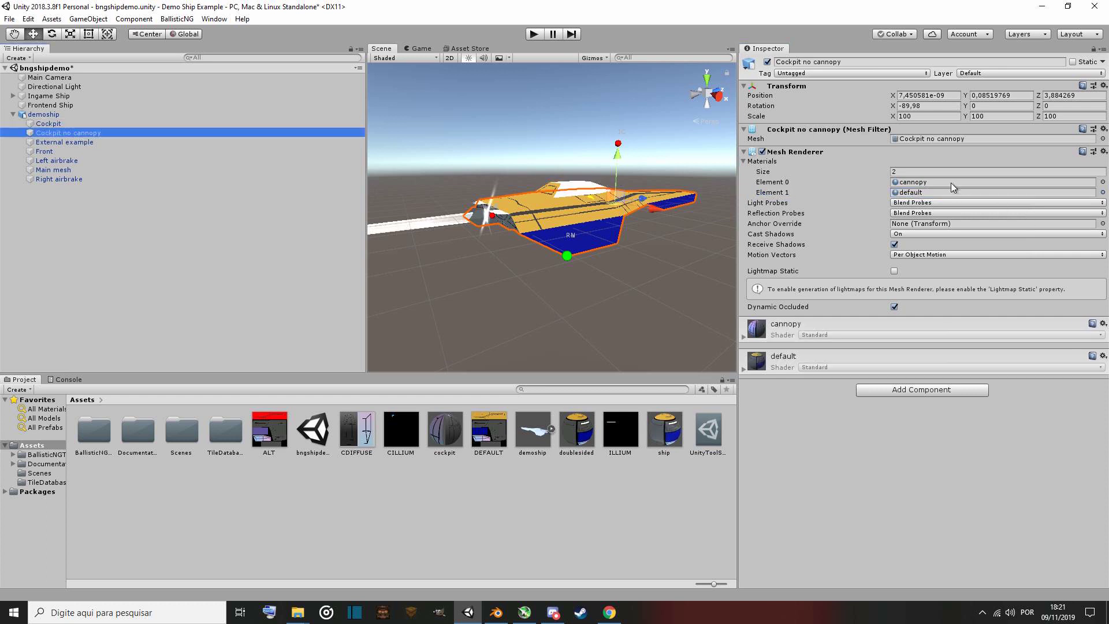
{"action": "left_click", "coordinate": [1104, 182]}
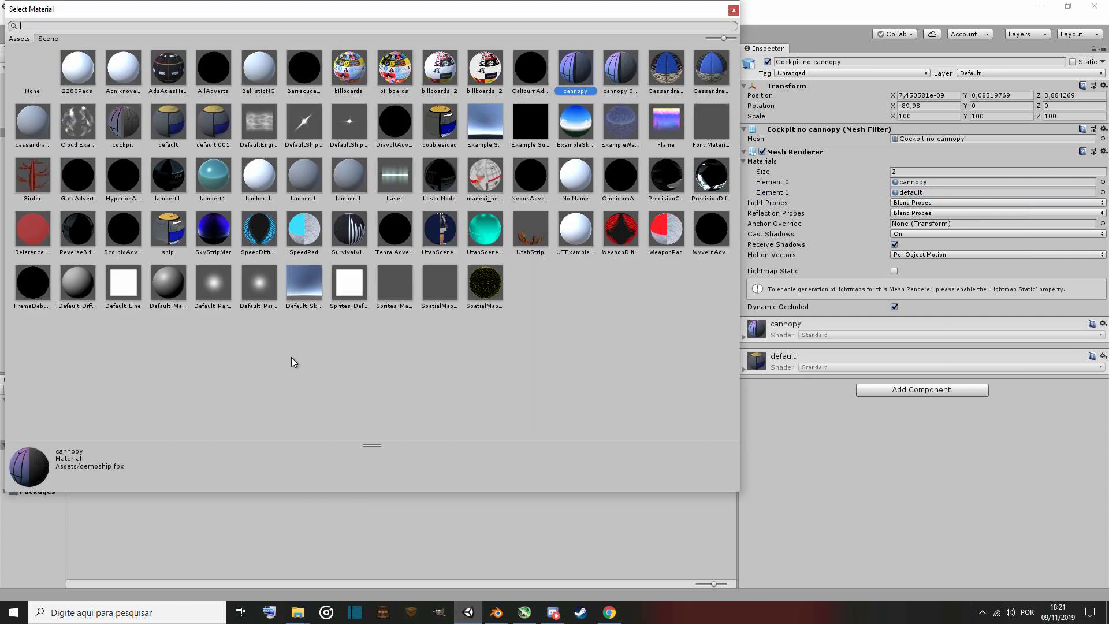
{"action": "type", "text": "cock"}
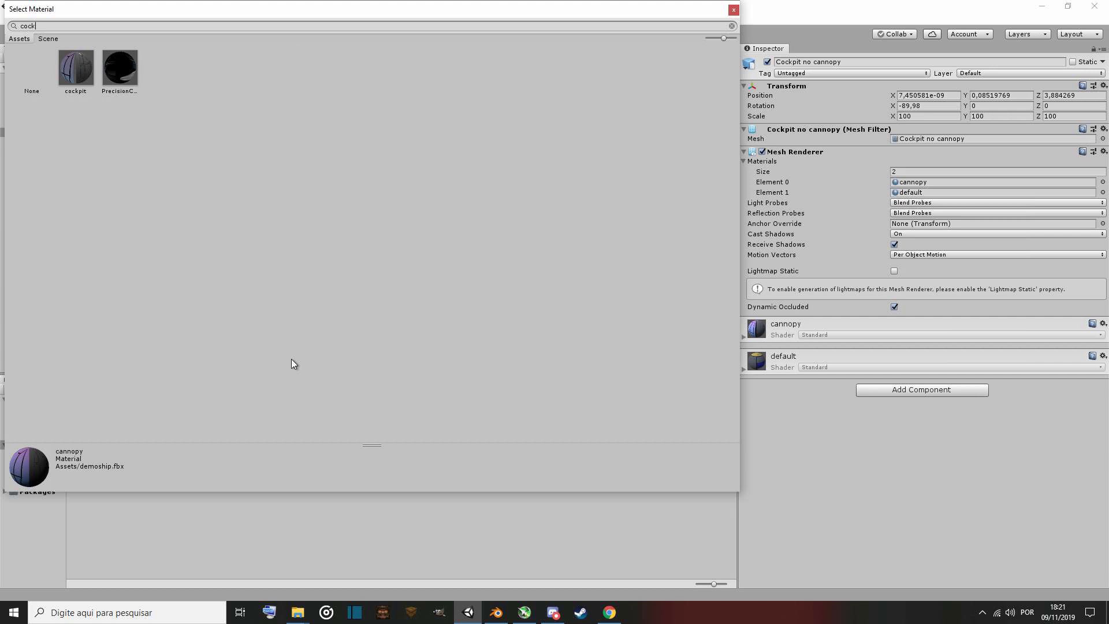
{"action": "double_click", "coordinate": [81, 73]}
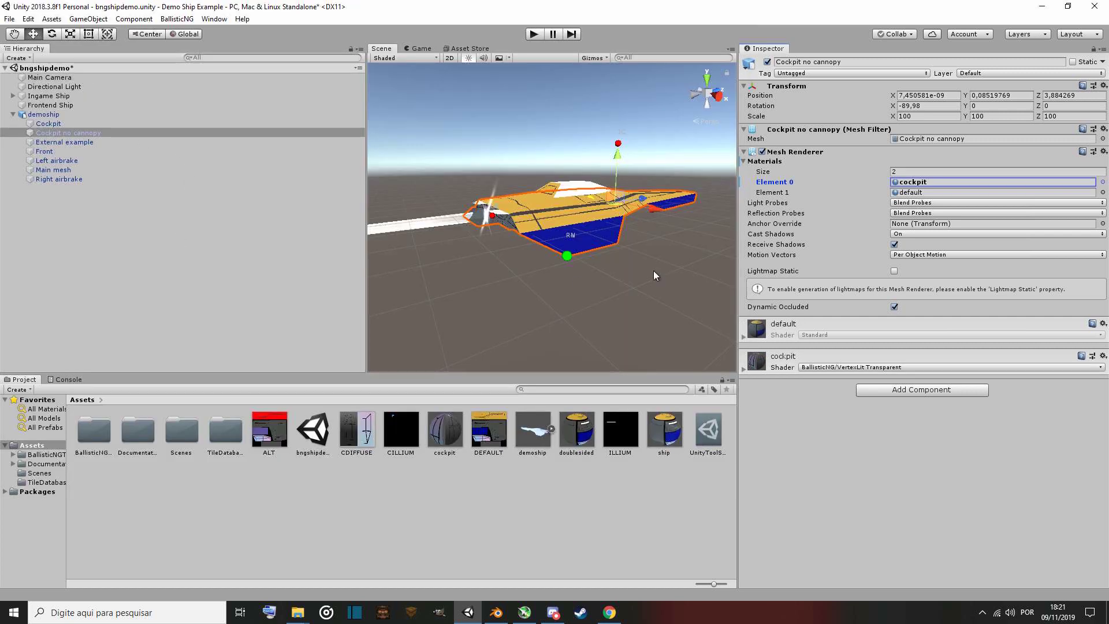
Assign the ship material to Element 1 of the Cockpit no cannopy object's mesh renderer.
{"action": "left_click", "coordinate": [1103, 193]}
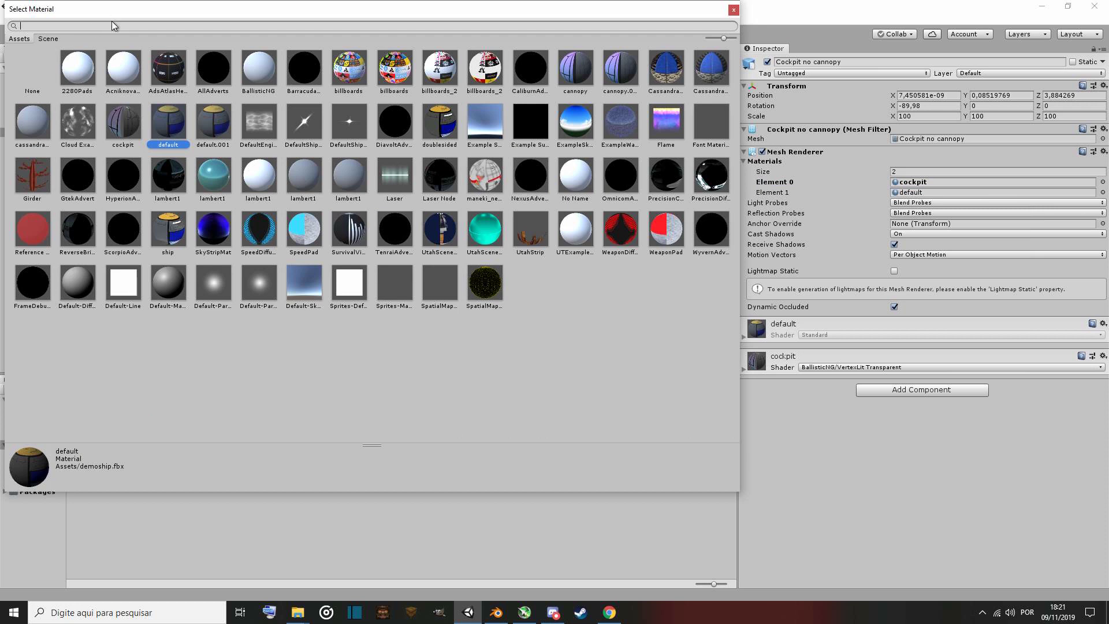
{"action": "type", "text": "shji"}
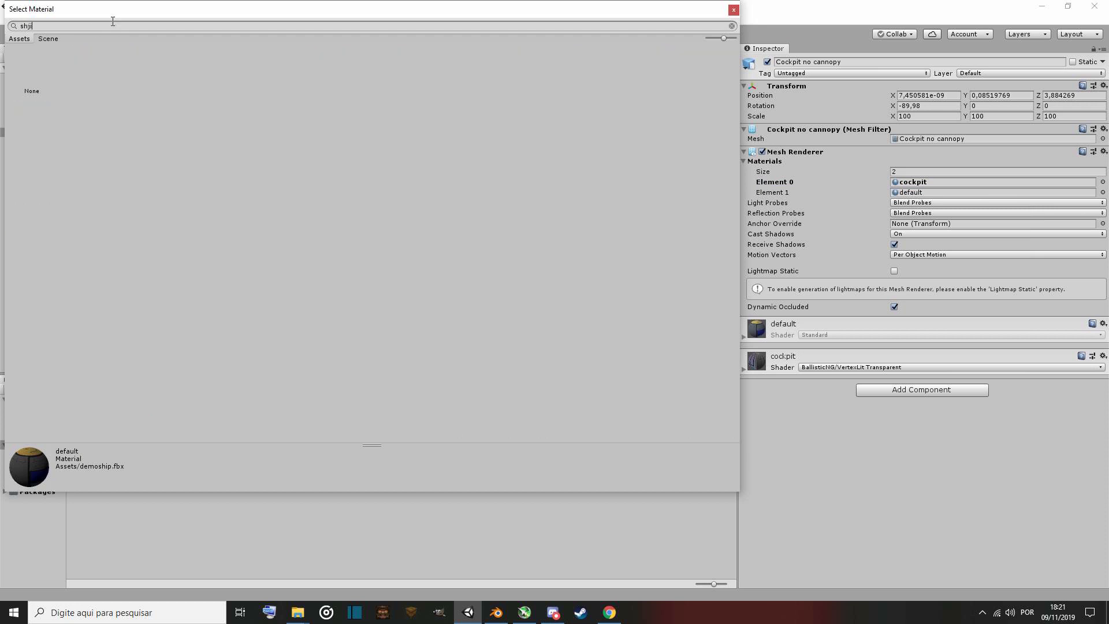
{"action": "key", "text": "BackSpace"}
{"action": "key", "text": "BackSpace"}
{"action": "type", "text": "i"}
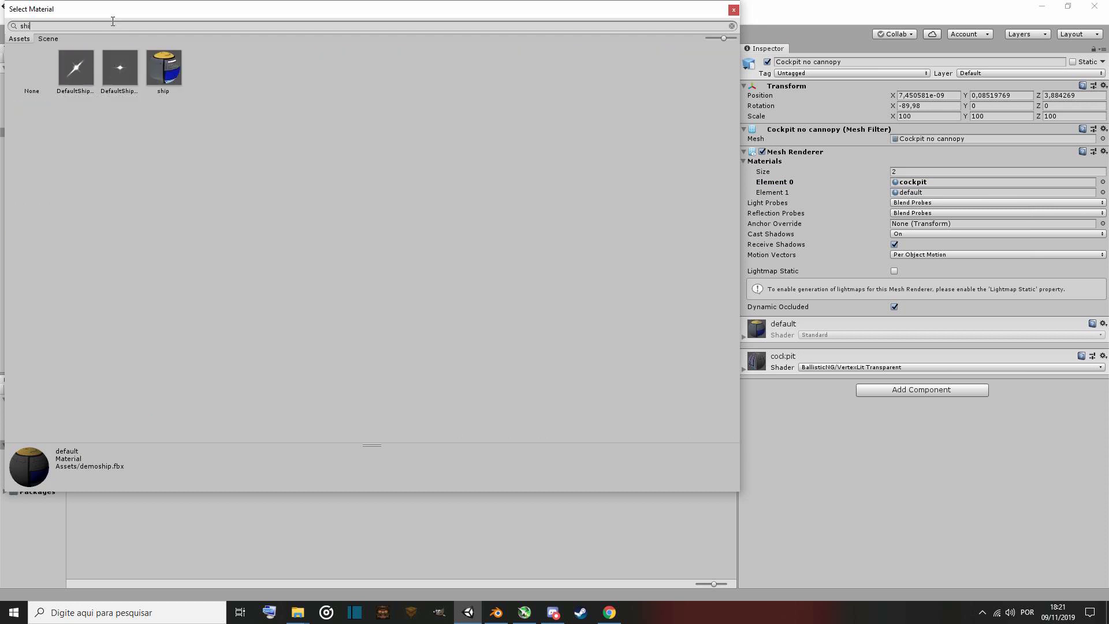
{"action": "double_click", "coordinate": [171, 72]}
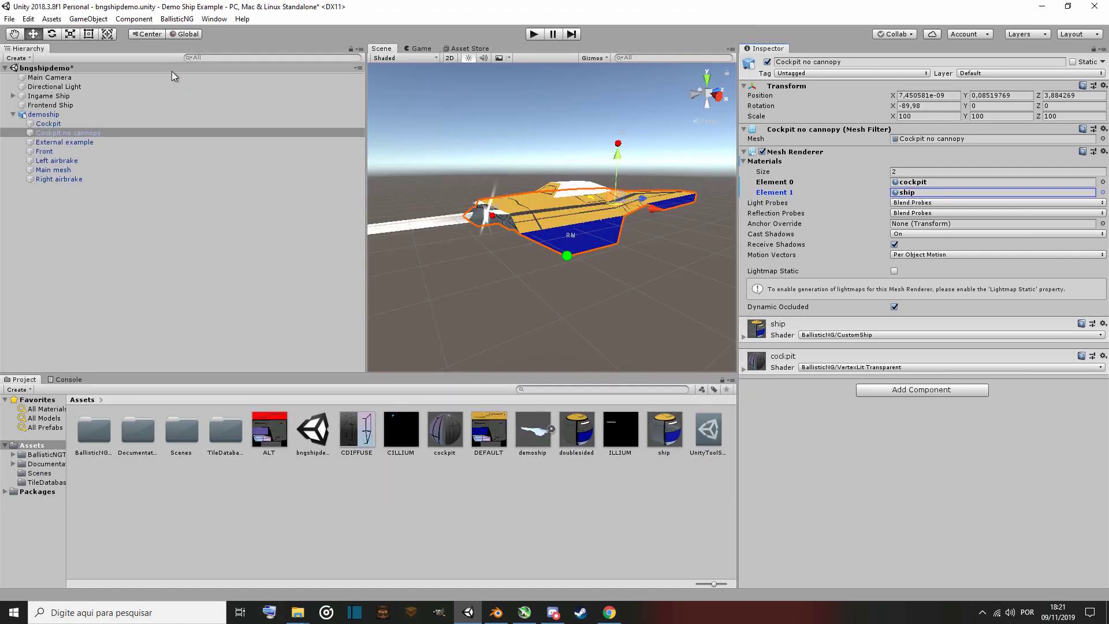
Inspect the material slots of the External example, Front, Cockpit no cannopy and Cockpit objects.
{"action": "left_click", "coordinate": [1103, 183]}
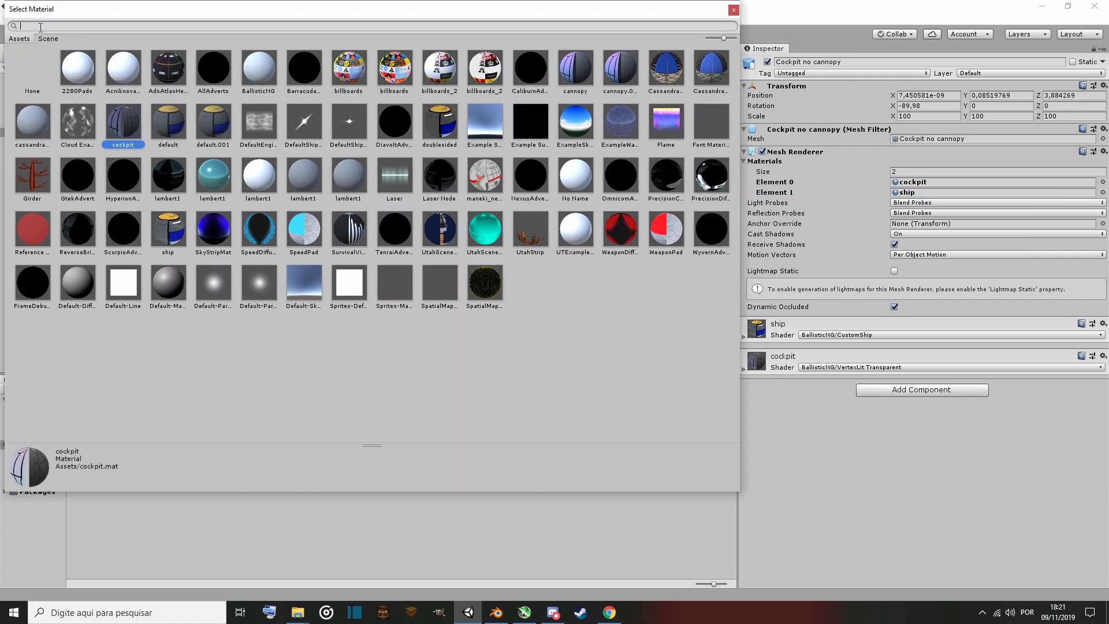
{"action": "left_click", "coordinate": [733, 9]}
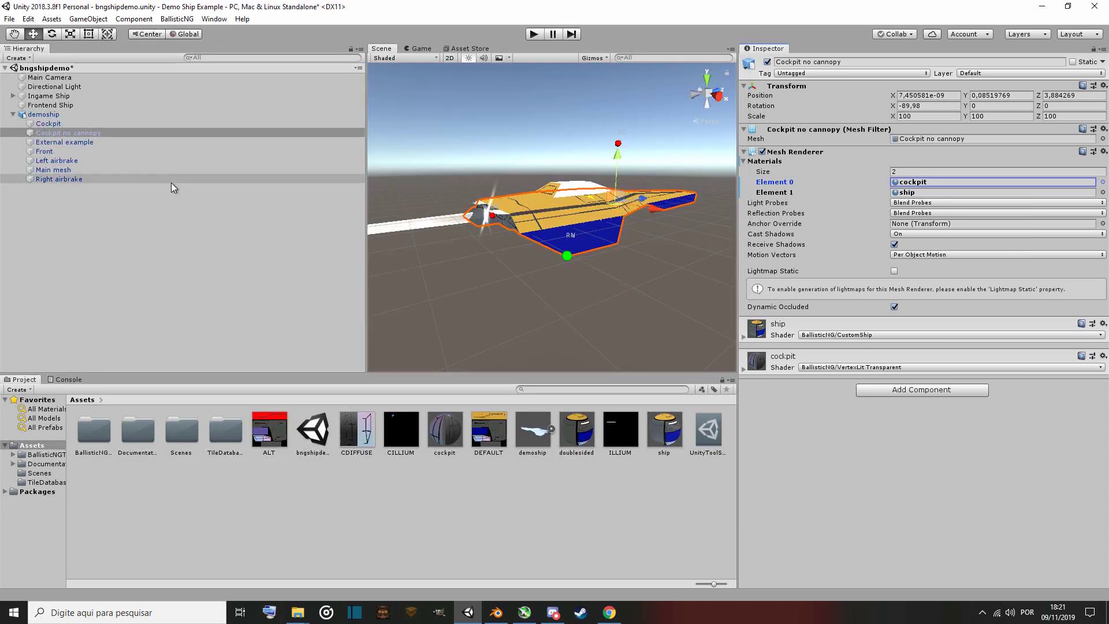
{"action": "left_click", "coordinate": [73, 143]}
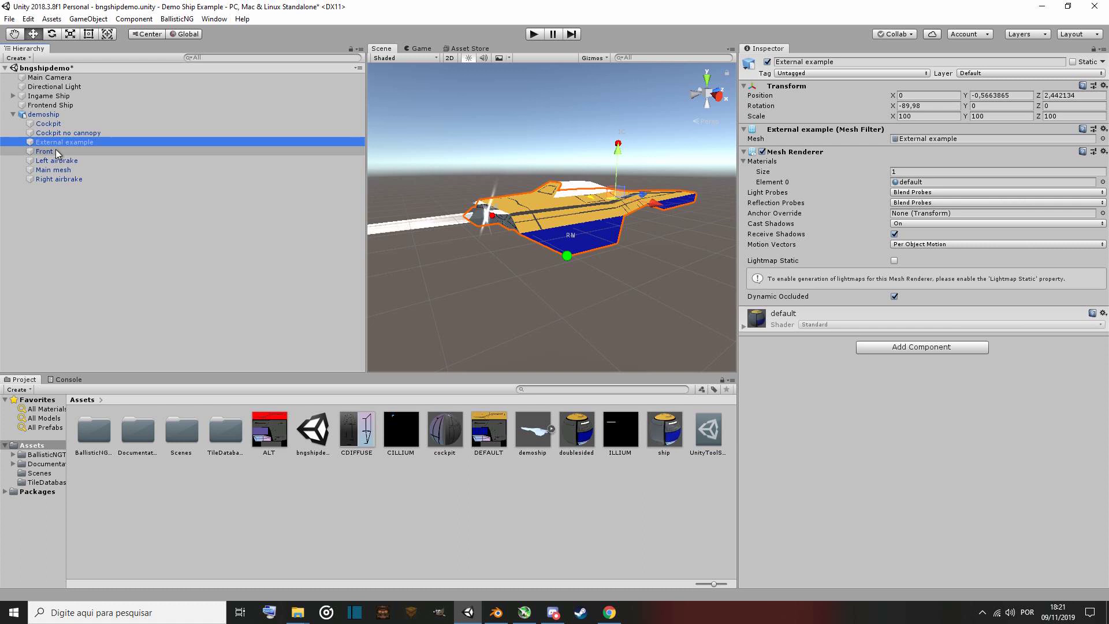
{"action": "left_click", "coordinate": [55, 149]}
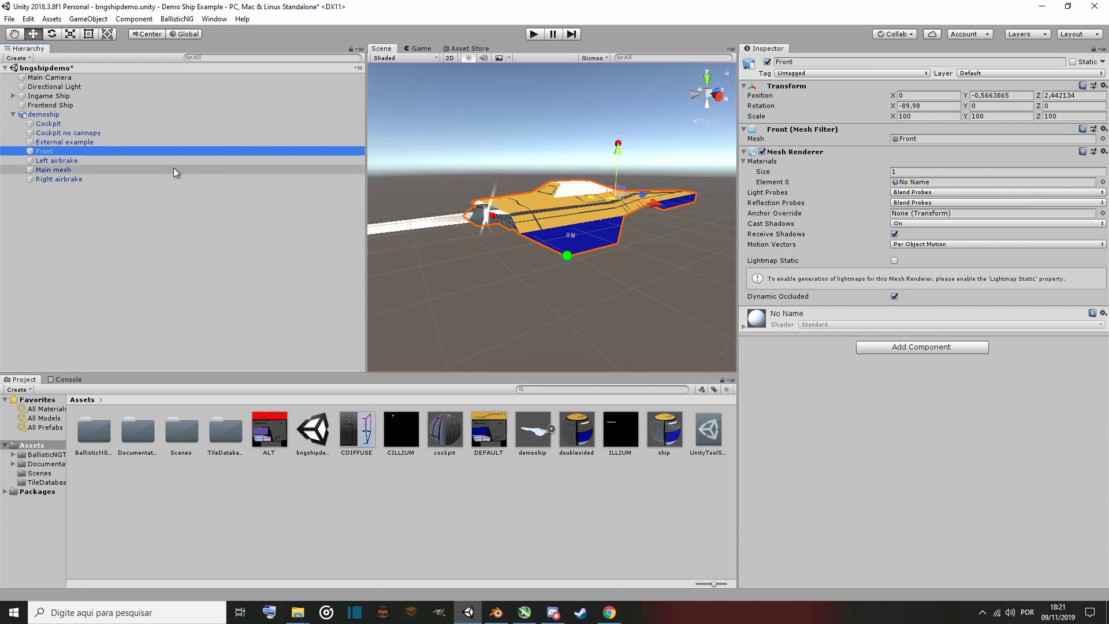
{"action": "left_click", "coordinate": [94, 133]}
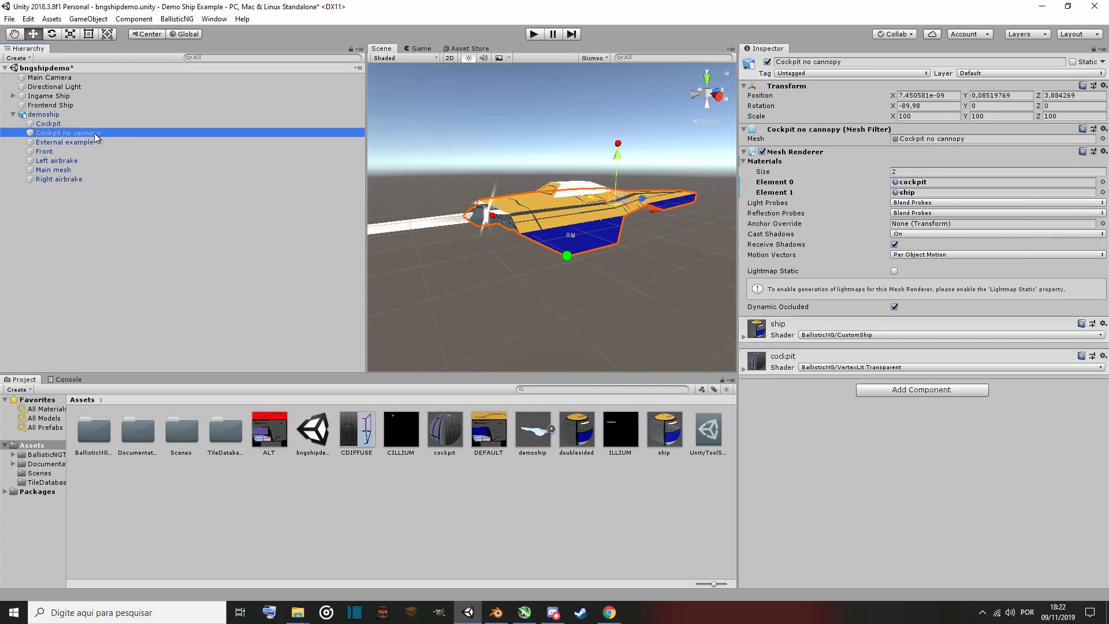
{"action": "left_click", "coordinate": [93, 123]}
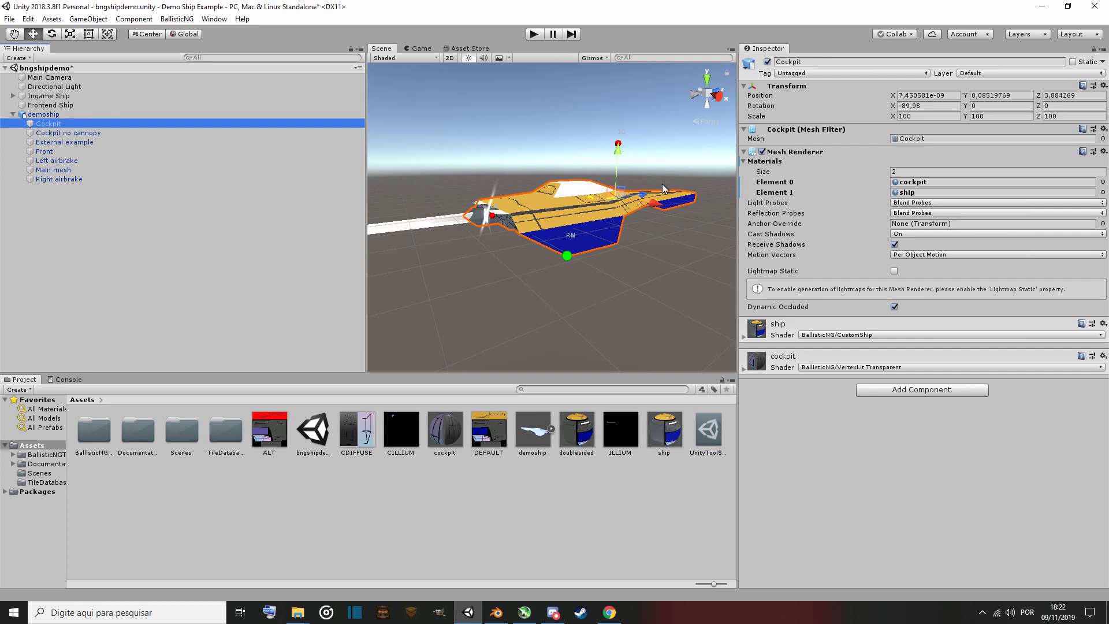
Switch to Blender, open demoship.blend and fly around the Cockpit no cannopy mesh to examine its faces.
{"action": "left_click", "coordinate": [499, 618]}
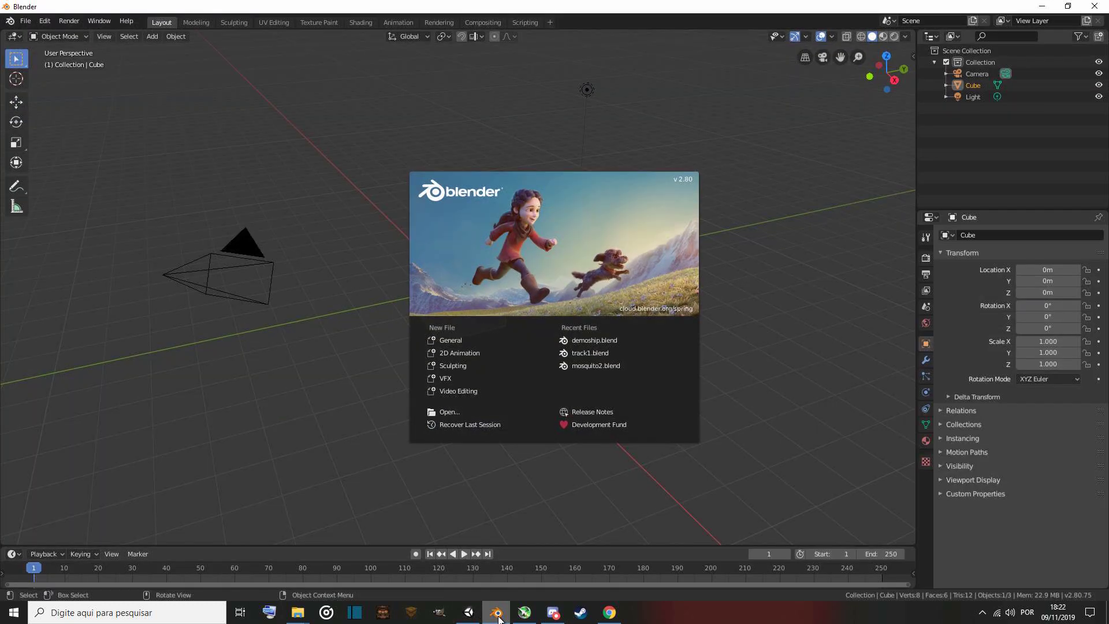
{"action": "left_click", "coordinate": [600, 339]}
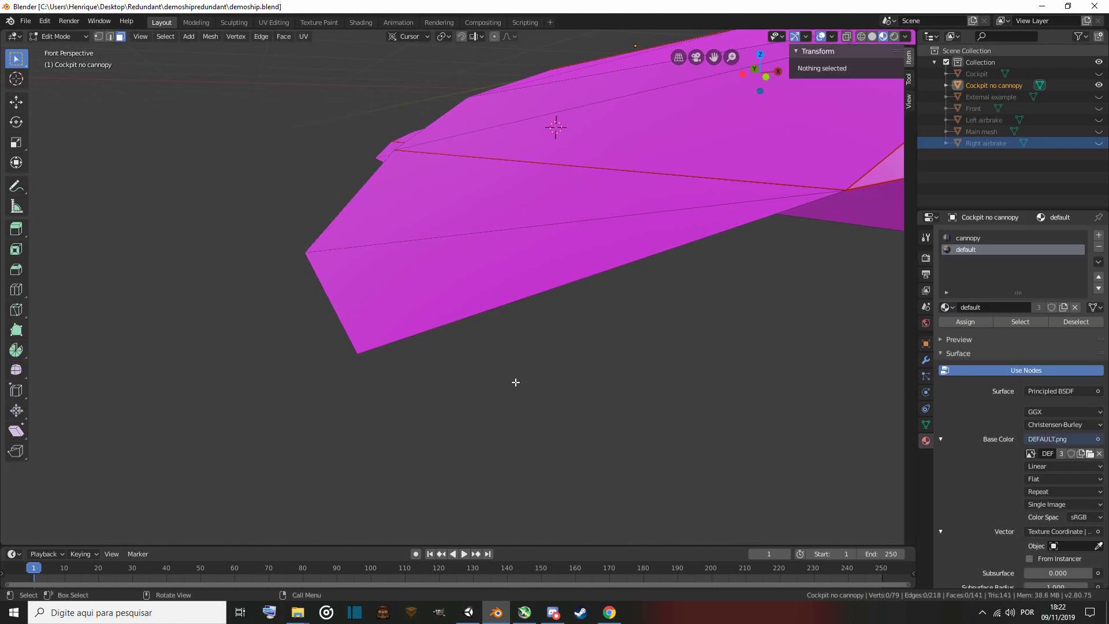
{"action": "key", "text": "shift+grave"}
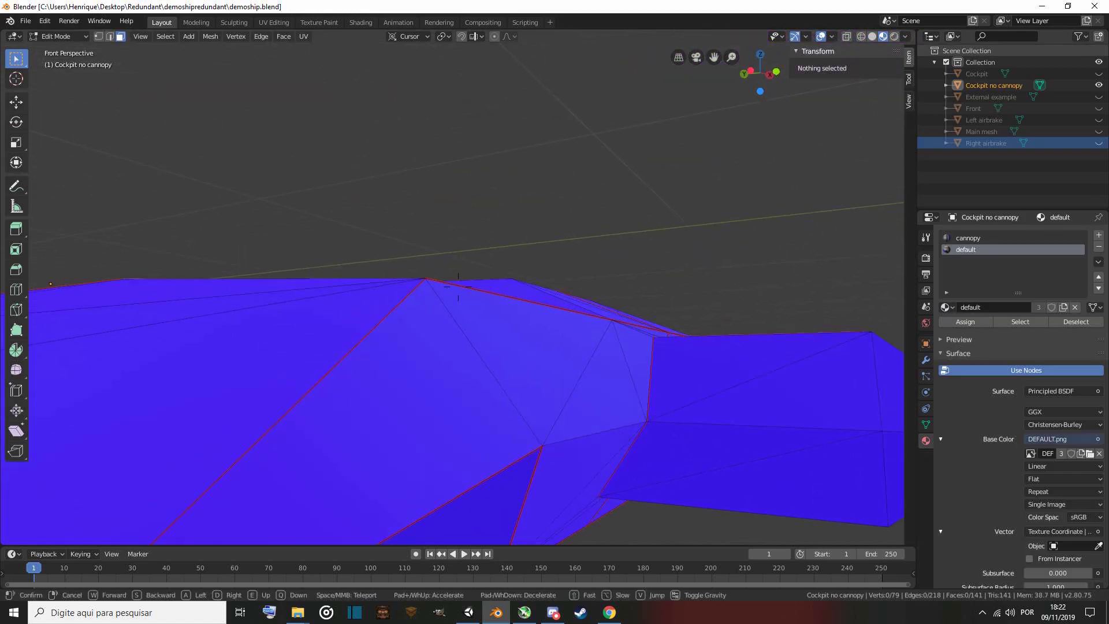
{"action": "left_click", "coordinate": [458, 286]}
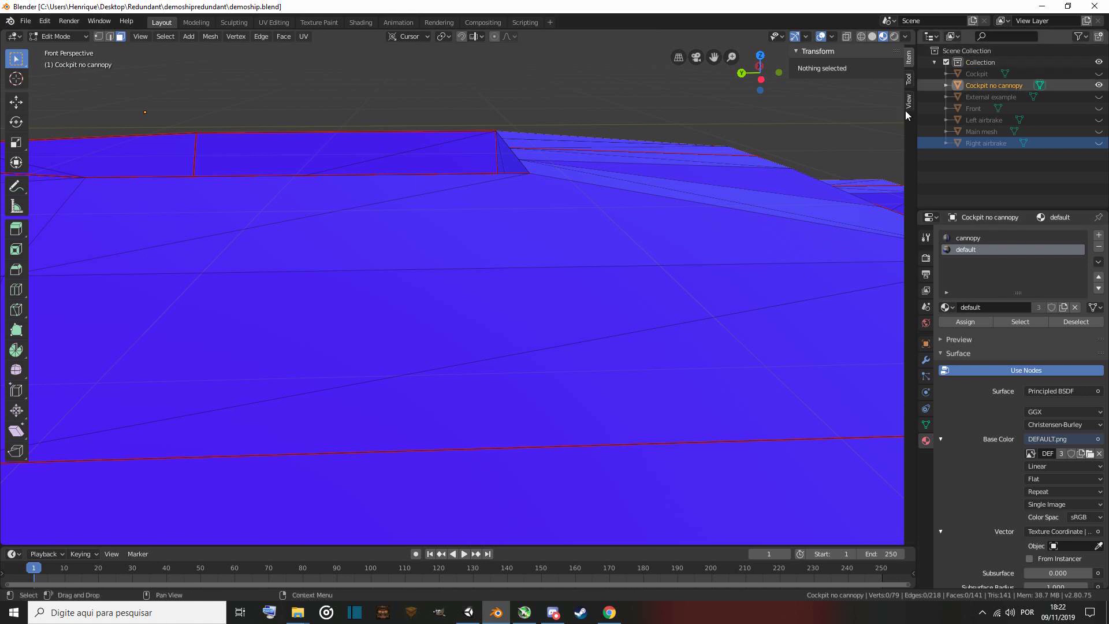
{"action": "key", "text": "shift+grave"}
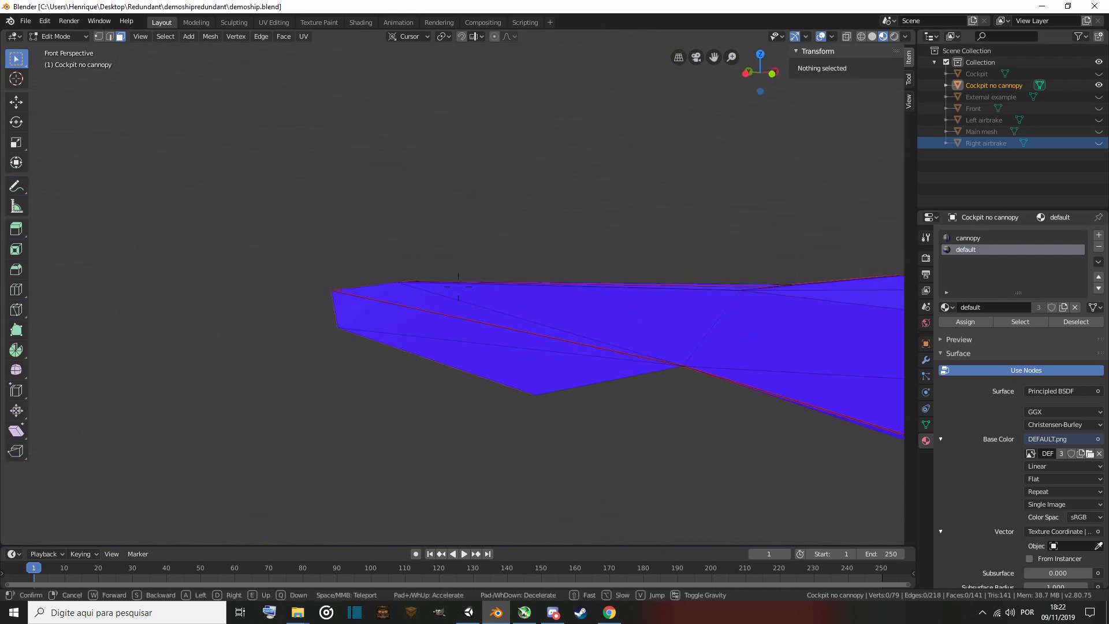
{"action": "key", "text": "a"}
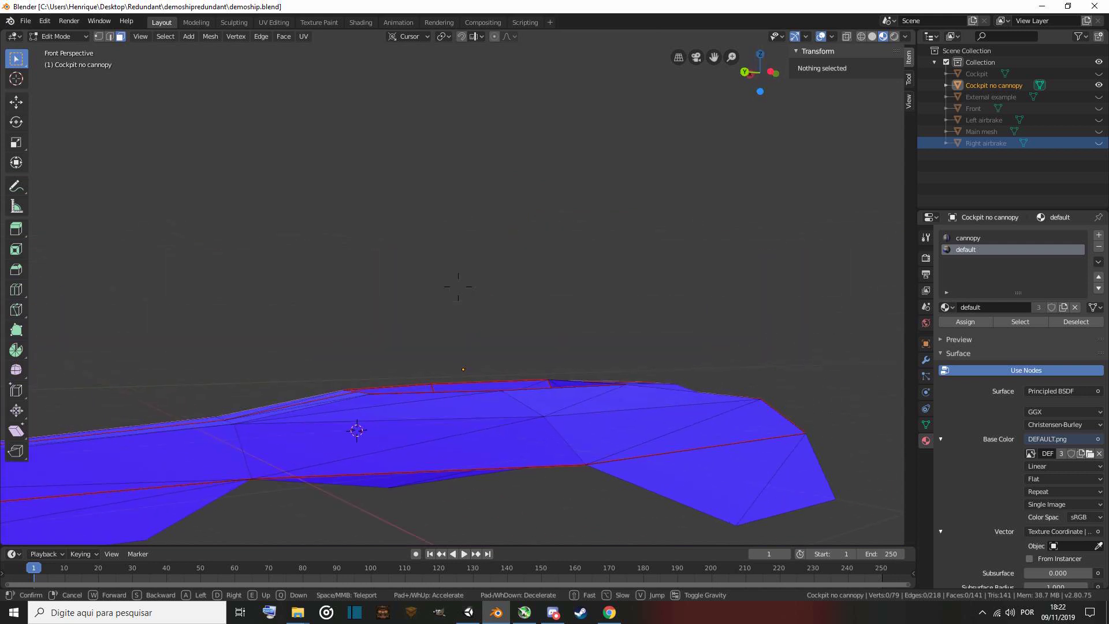
{"action": "key", "text": "w"}
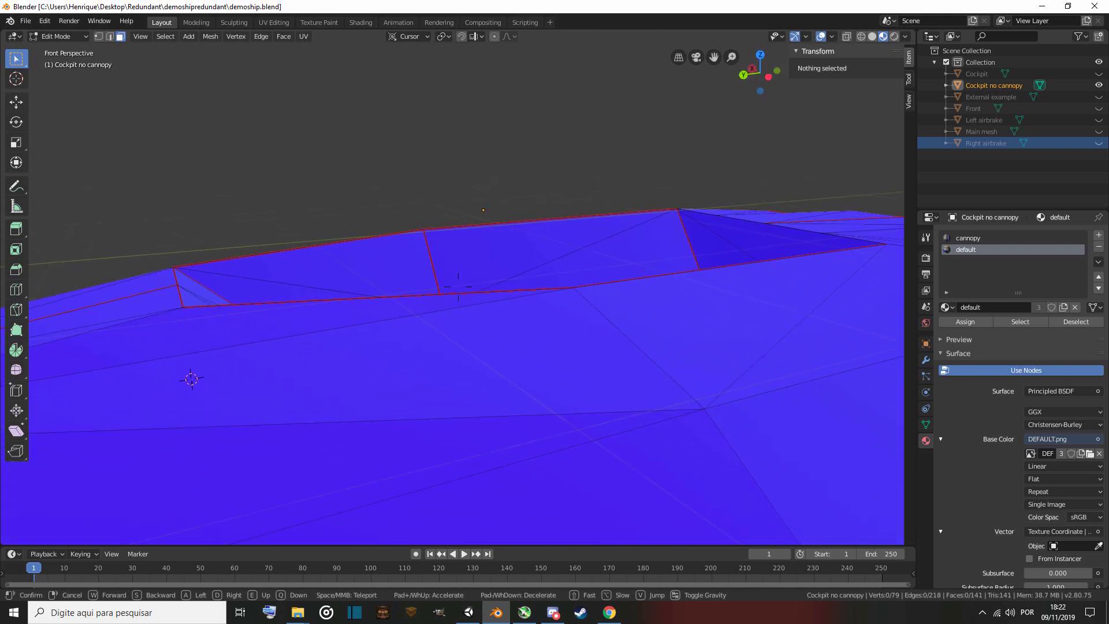
{"action": "left_click", "coordinate": [458, 288]}
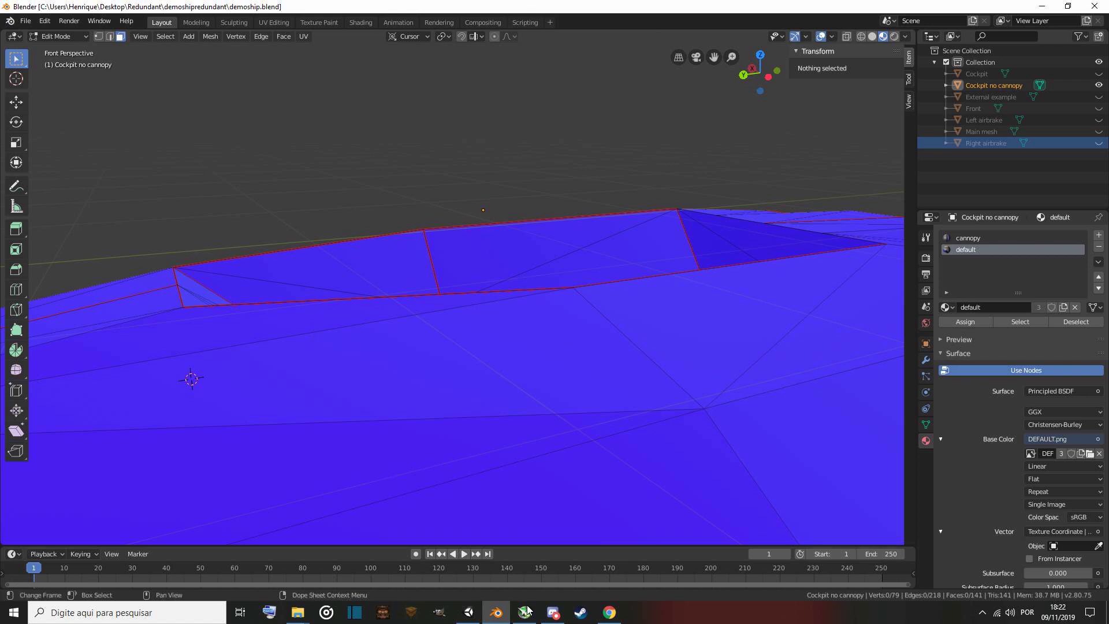
Back in Unity, assign the doublesided material to Element 0 of the Front object's mesh renderer.
{"action": "mouse_move", "coordinate": [470, 613]}
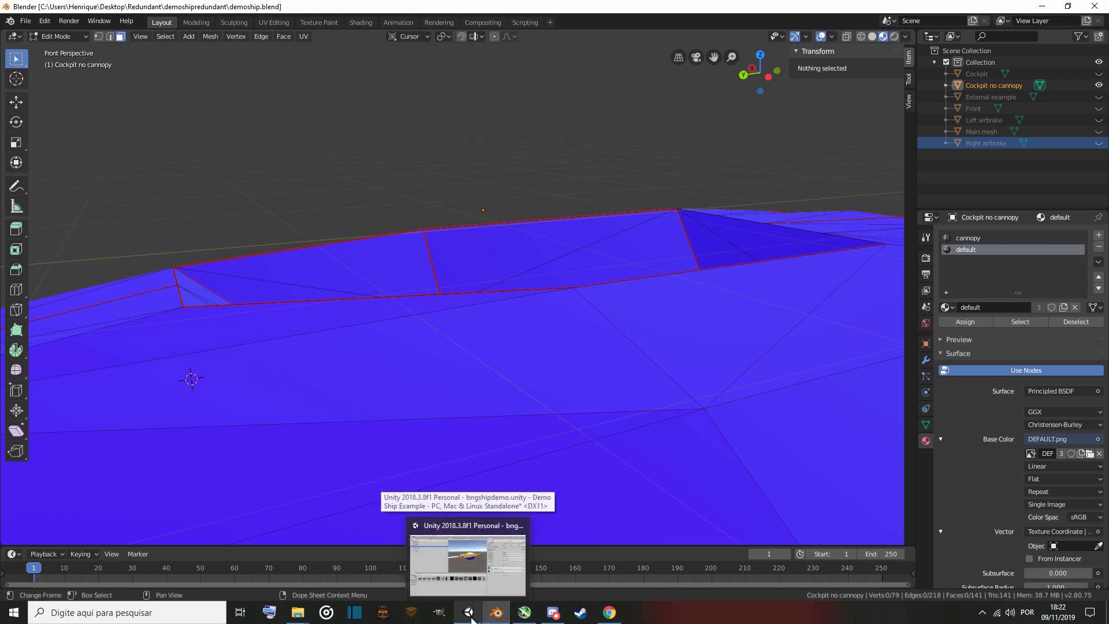
{"action": "left_click", "coordinate": [471, 563]}
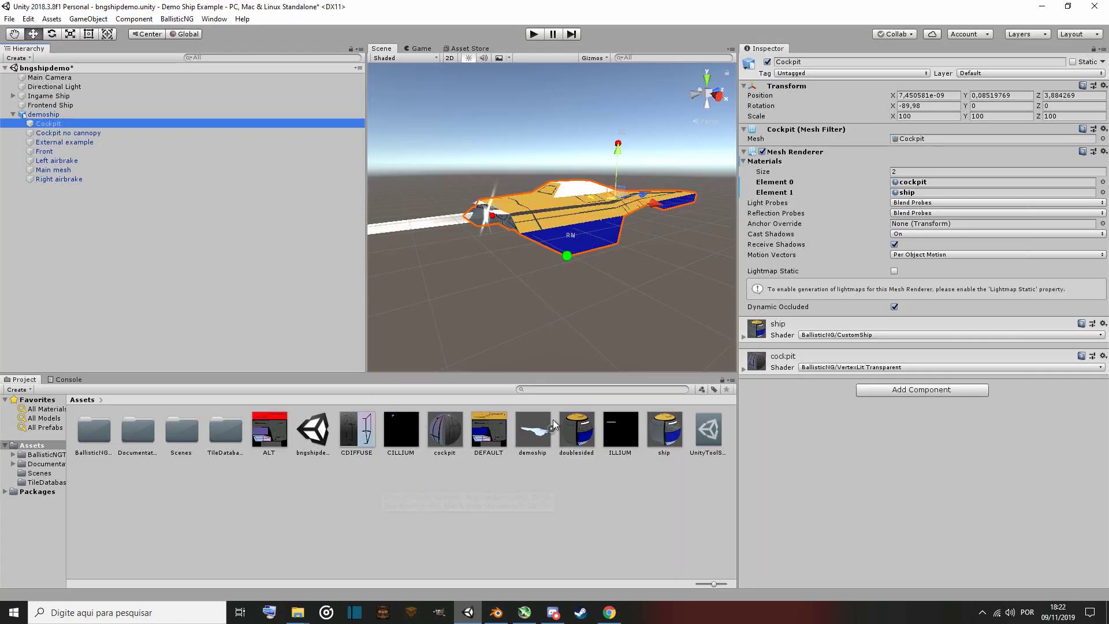
{"action": "left_click", "coordinate": [62, 151]}
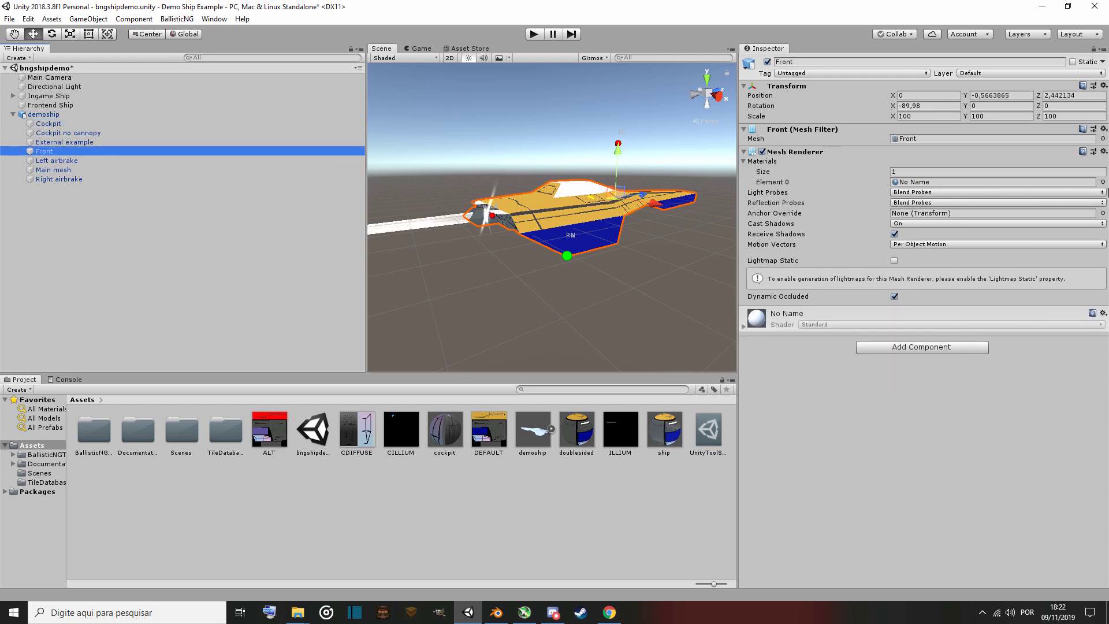
{"action": "left_click", "coordinate": [1103, 182]}
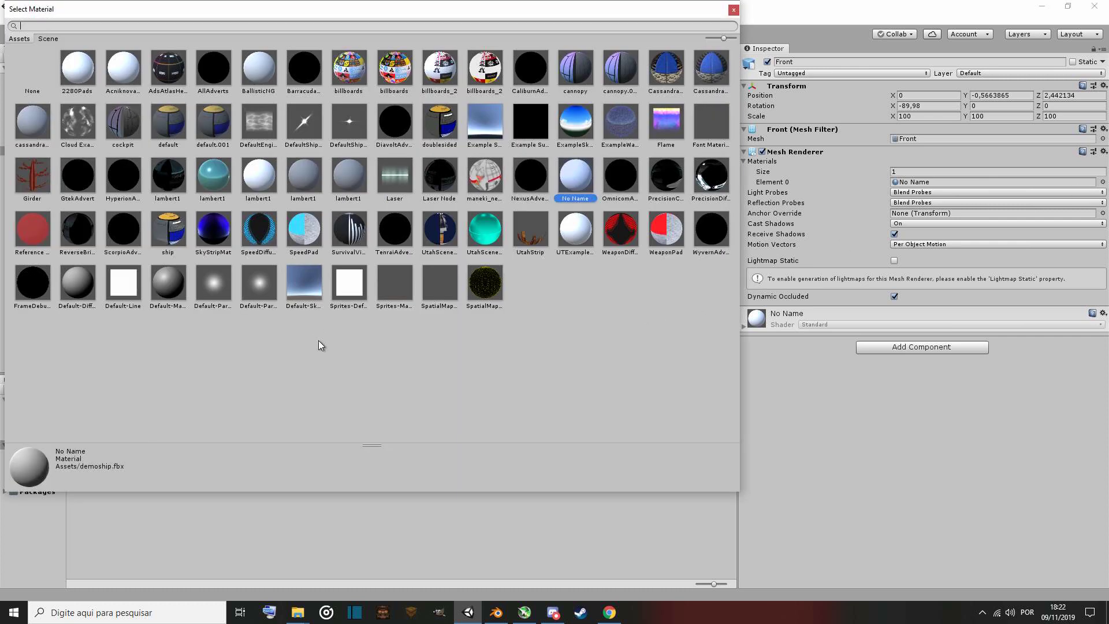
{"action": "type", "text": "dou"}
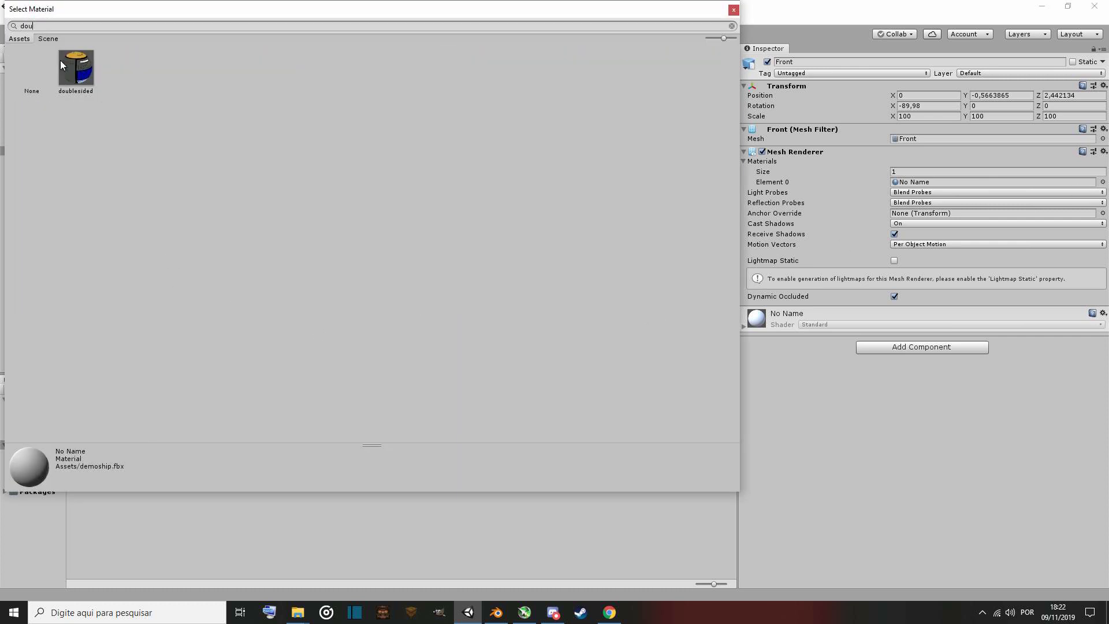
{"action": "double_click", "coordinate": [81, 66]}
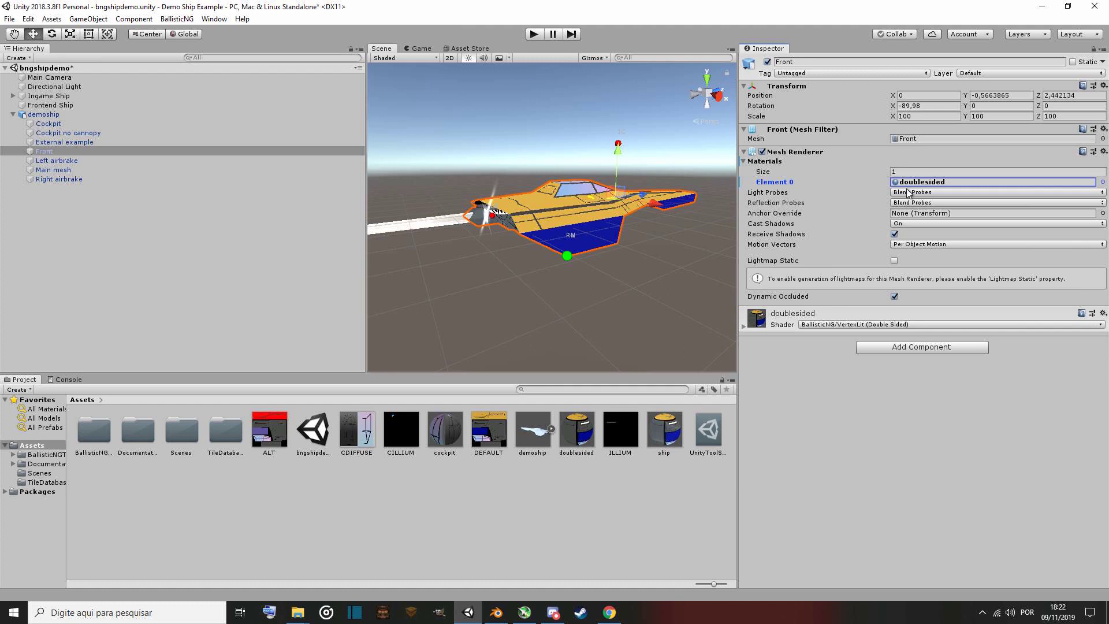
Assign the doublesided material to Element 0 of the Left airbrake object's mesh renderer.
{"action": "left_click", "coordinate": [78, 161]}
{"action": "left_click", "coordinate": [1103, 183]}
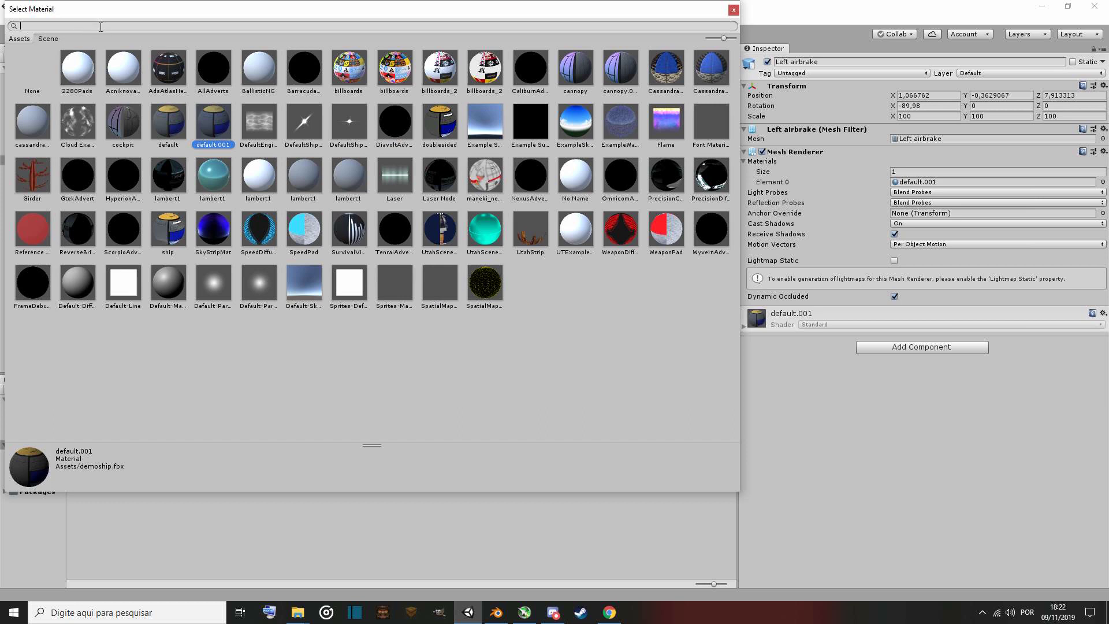
{"action": "type", "text": "dou"}
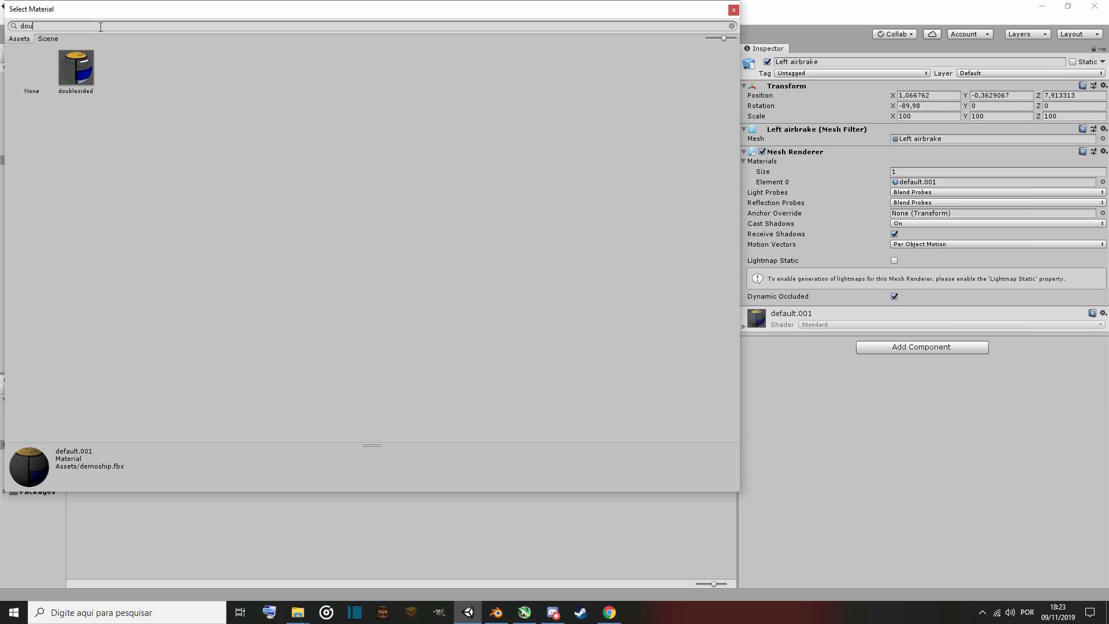
{"action": "double_click", "coordinate": [76, 67]}
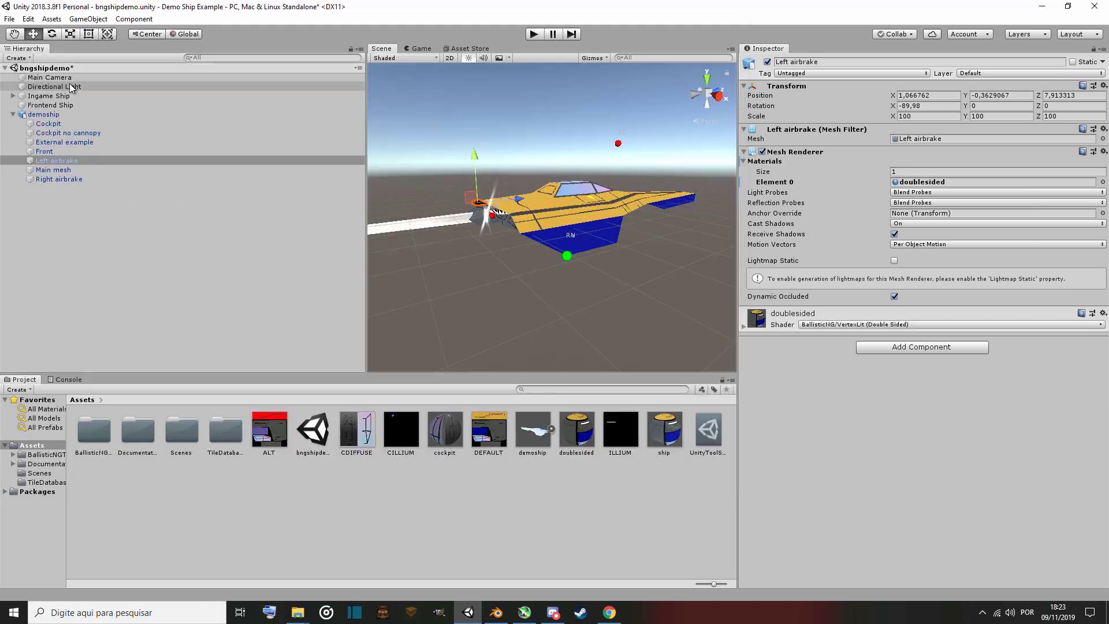
Assign the doublesided material to Element 0 of the Right airbrake object's mesh renderer.
{"action": "left_click", "coordinate": [81, 179]}
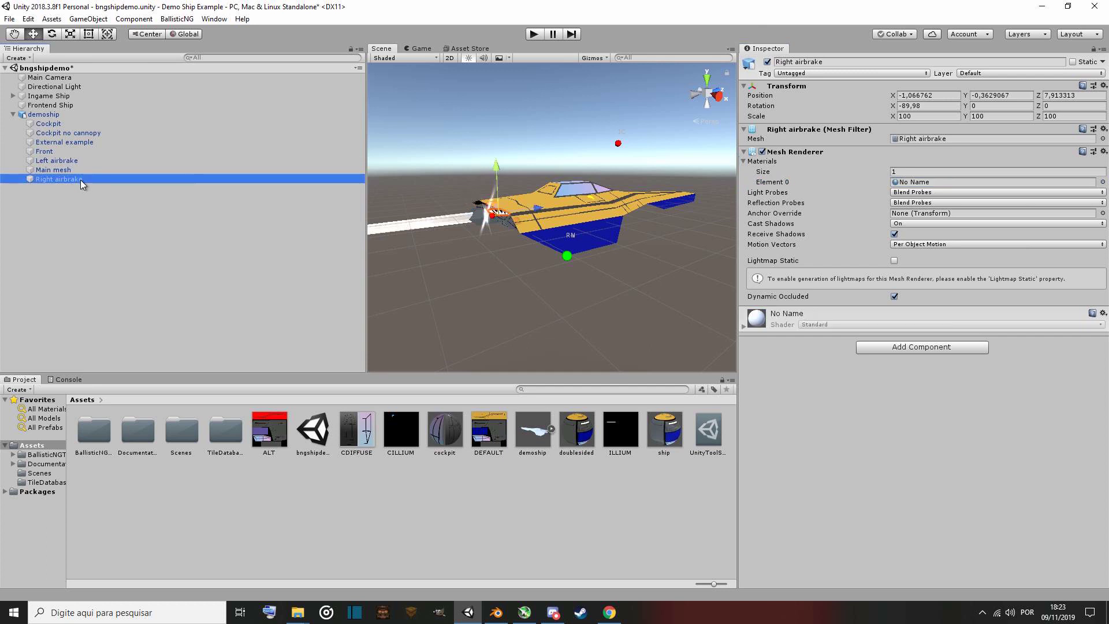
{"action": "left_click", "coordinate": [1103, 182]}
{"action": "type", "text": "double"}
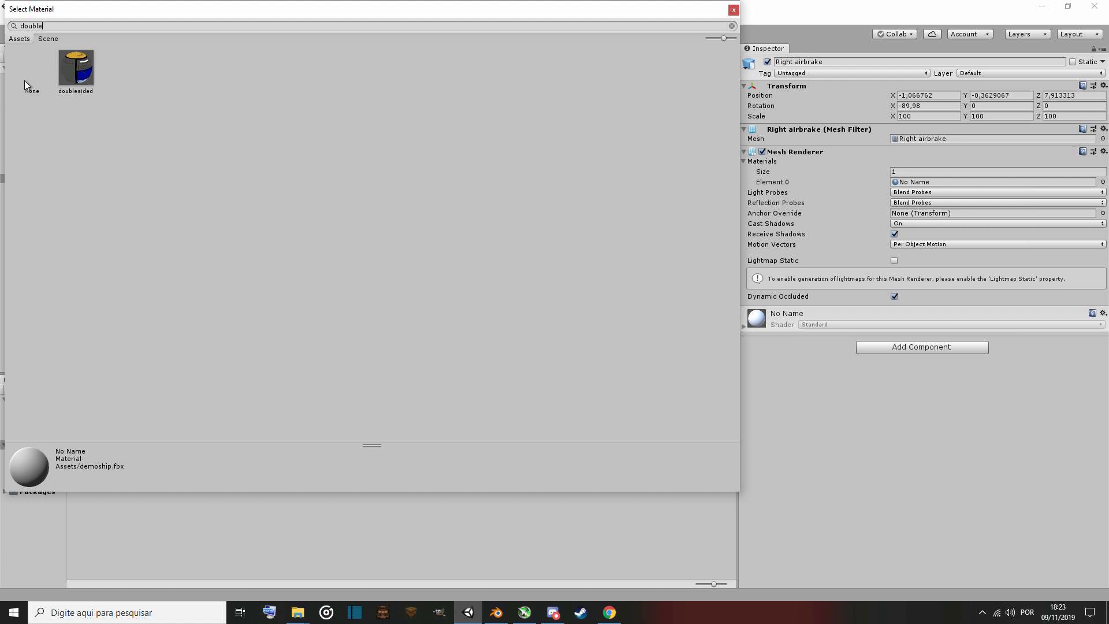
{"action": "double_click", "coordinate": [81, 69]}
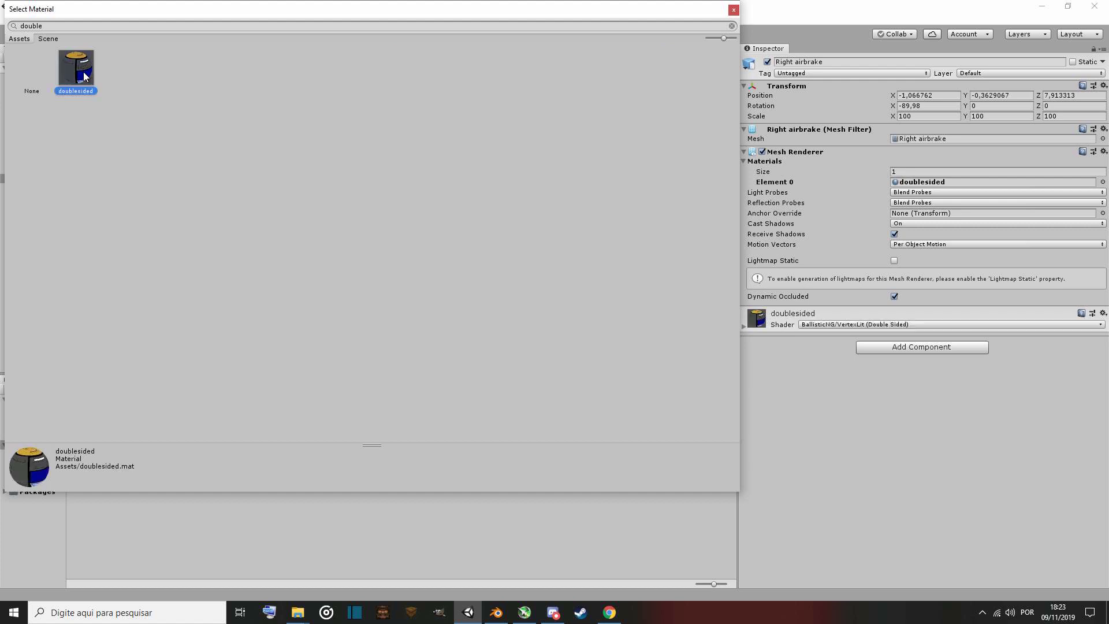
Assign the ship material to Element 0 of the Main mesh object's mesh renderer.
{"action": "left_click", "coordinate": [71, 171]}
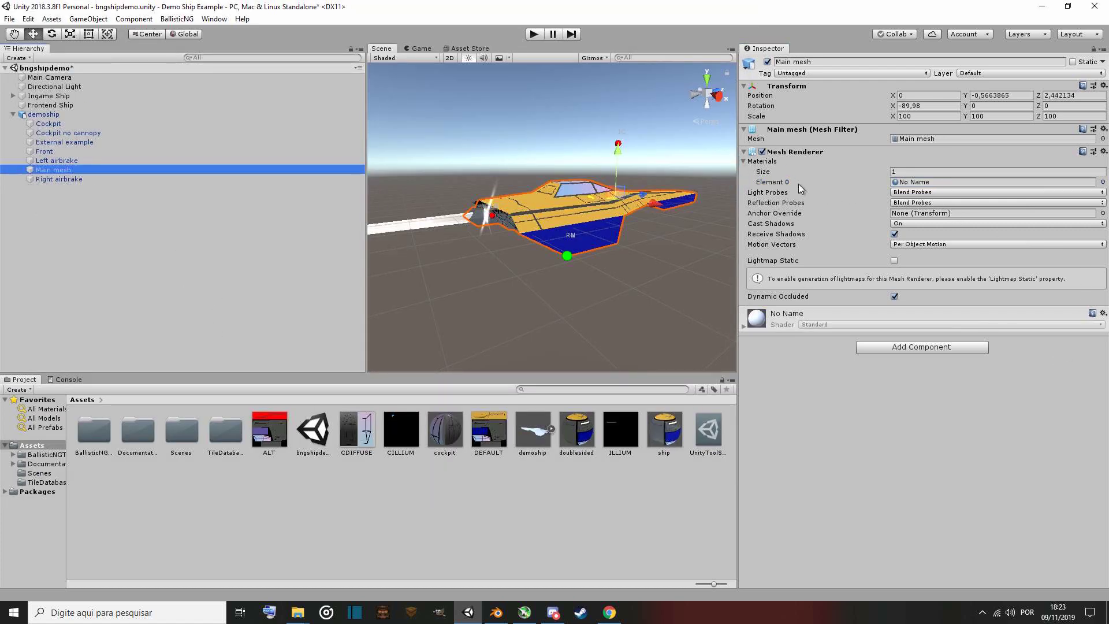
{"action": "left_click", "coordinate": [1103, 182]}
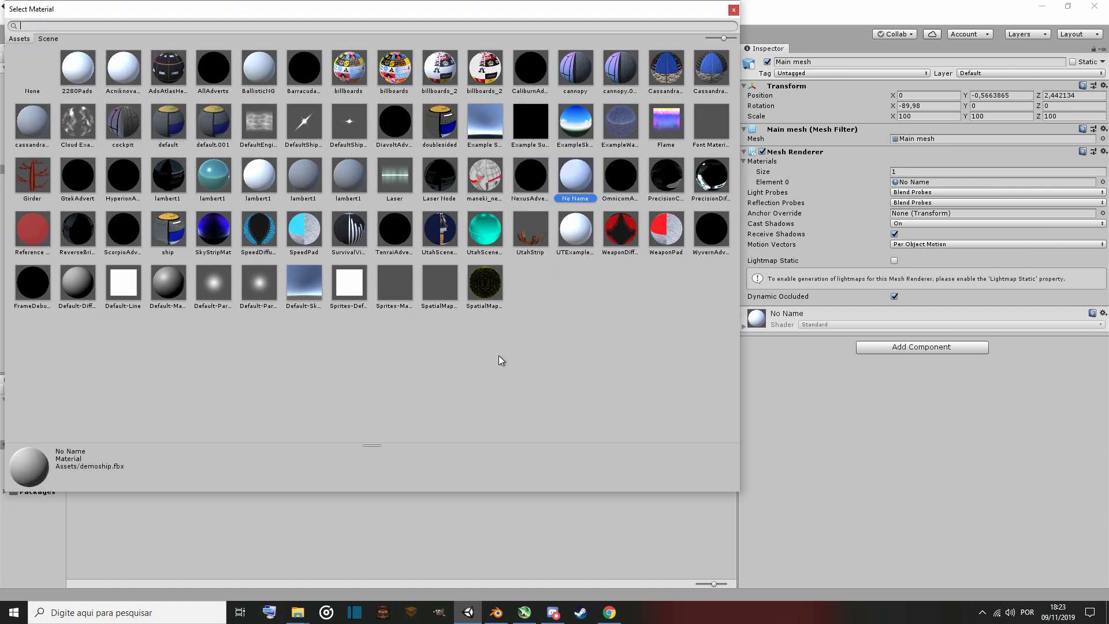
{"action": "type", "text": "shi"}
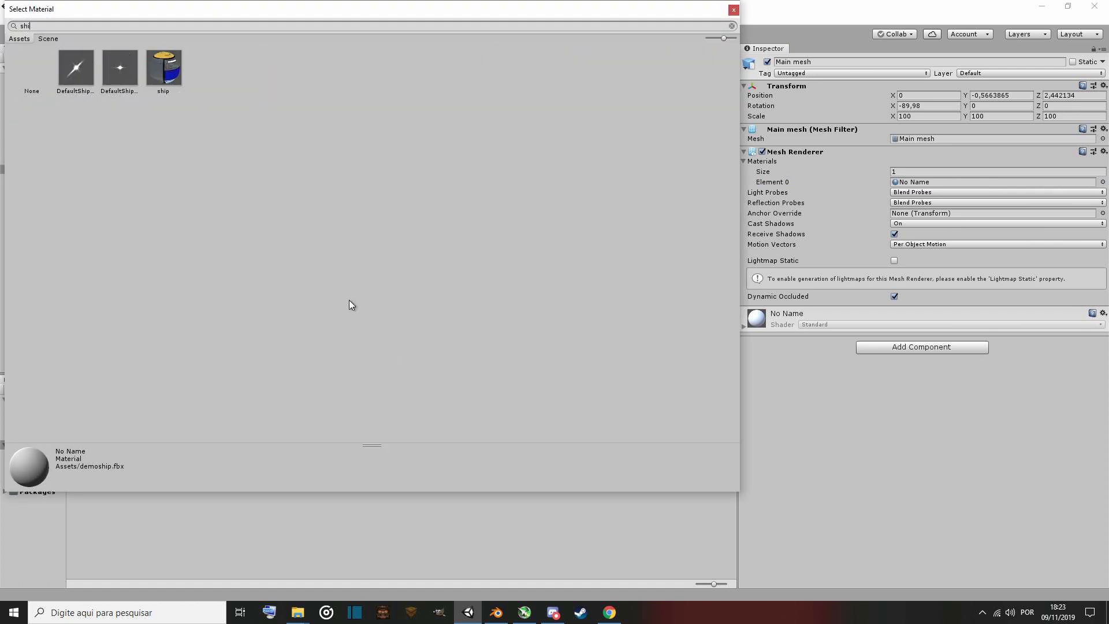
{"action": "double_click", "coordinate": [168, 75]}
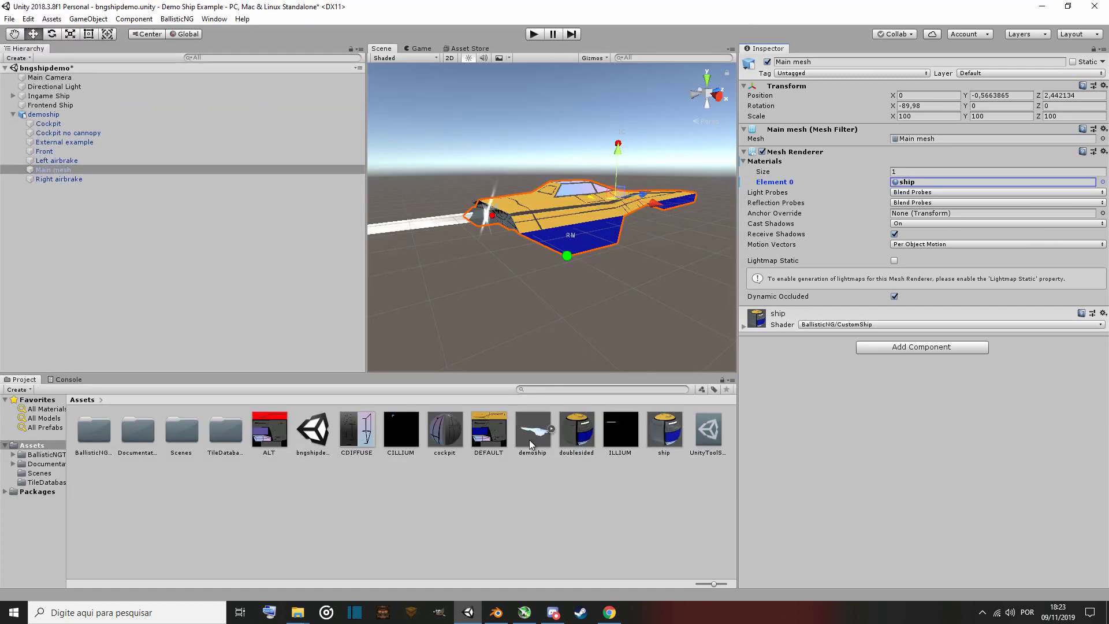
Inspect the ship, doublesided and cockpit materials and select all three together in the project assets.
{"action": "left_click", "coordinate": [660, 422]}
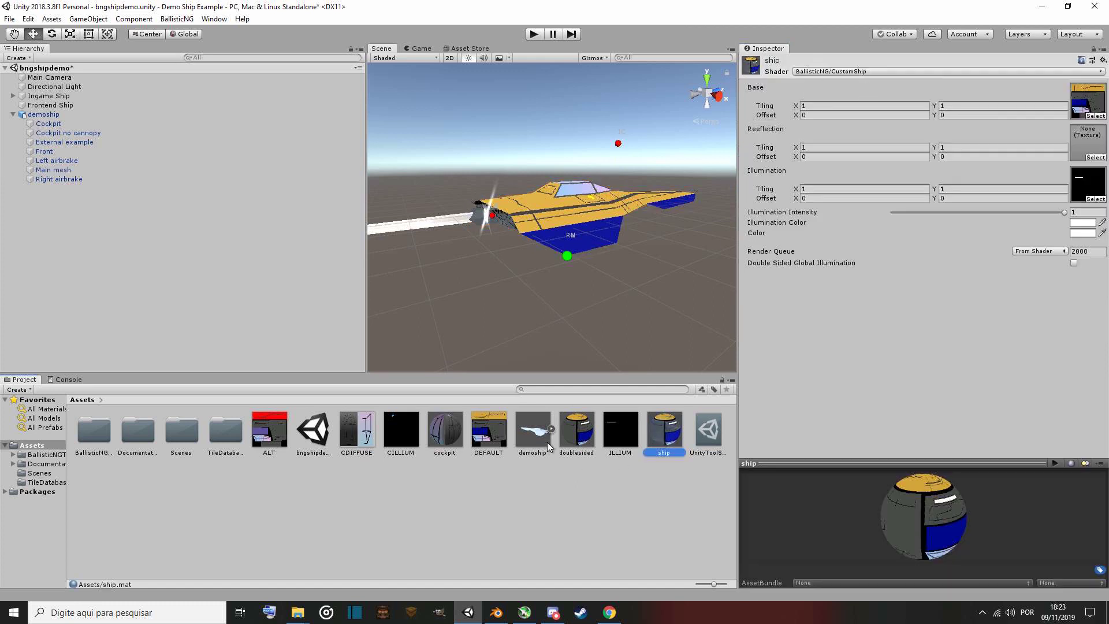
{"action": "left_click", "coordinate": [575, 436]}
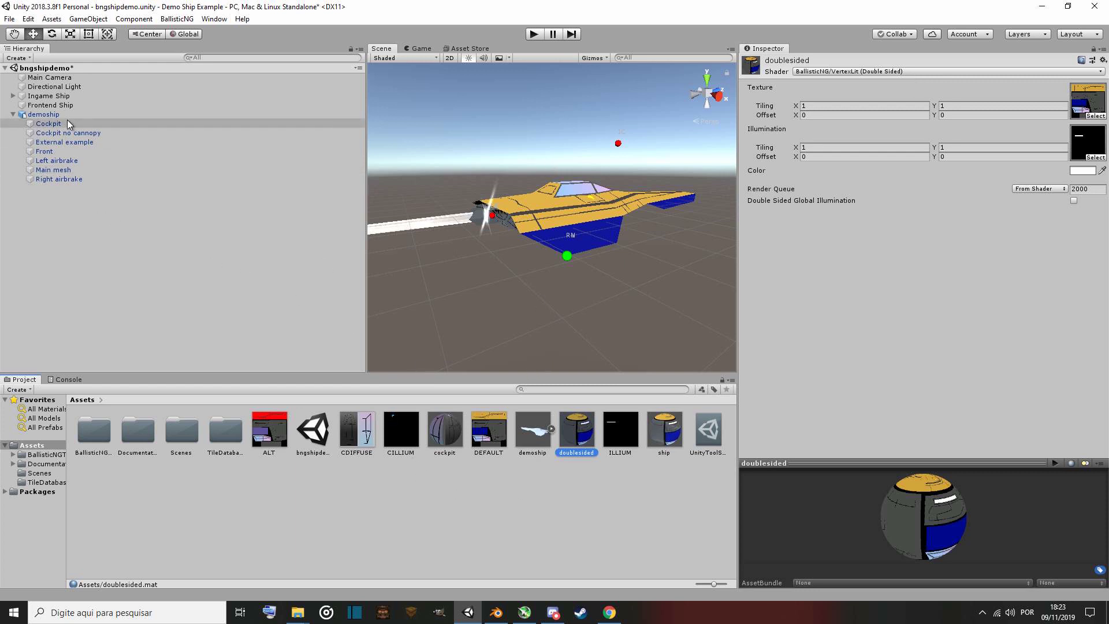
{"action": "left_click", "coordinate": [446, 438]}
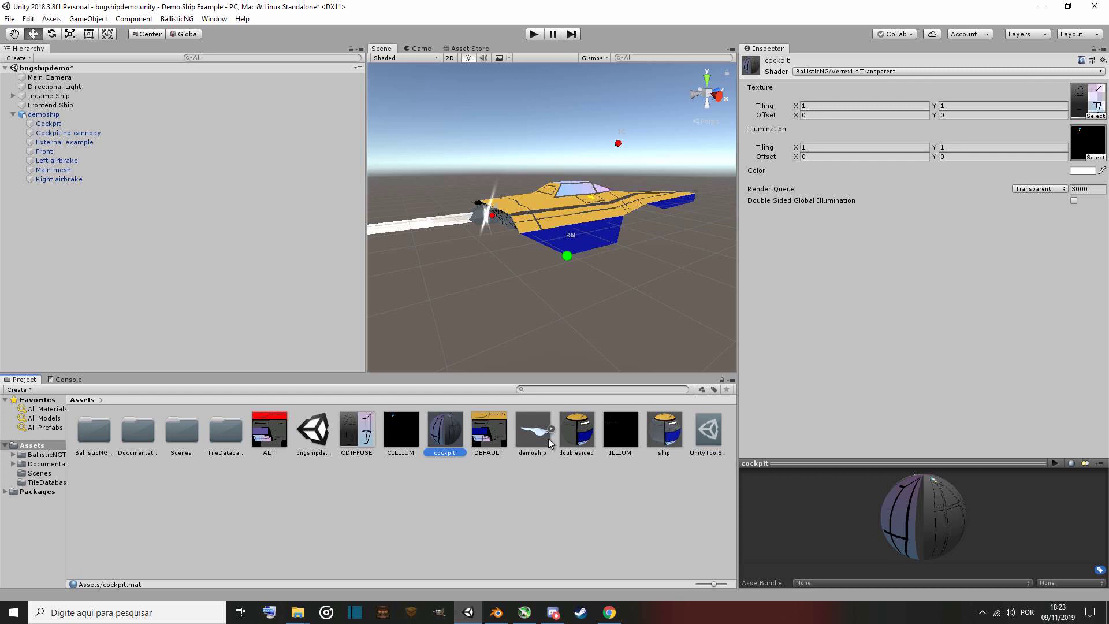
{"action": "left_click", "coordinate": [654, 457], "text": "ctrl"}
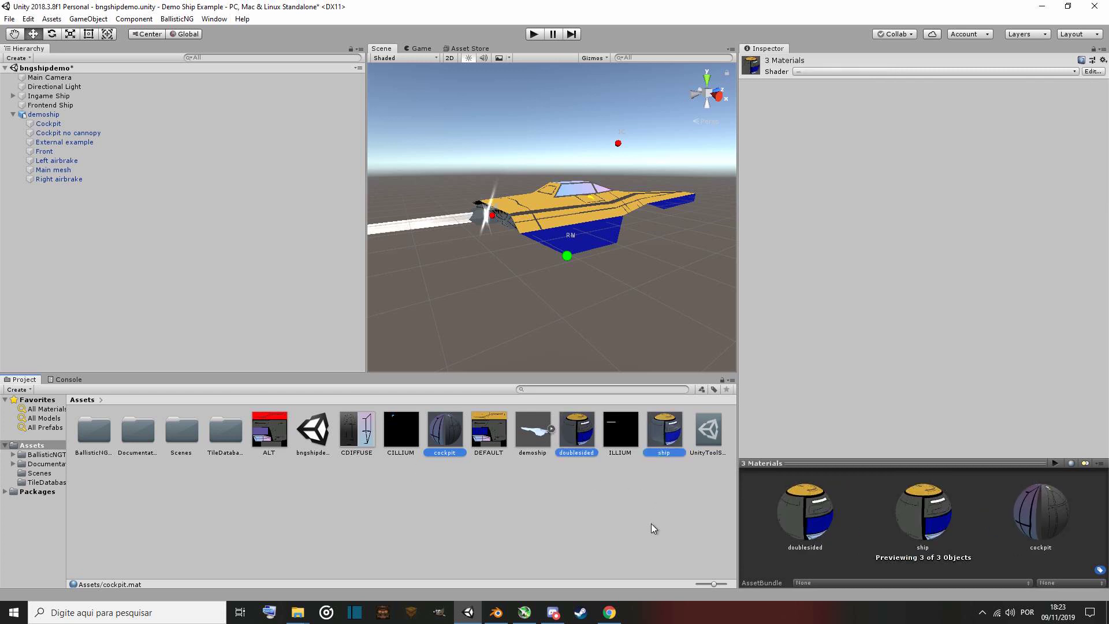
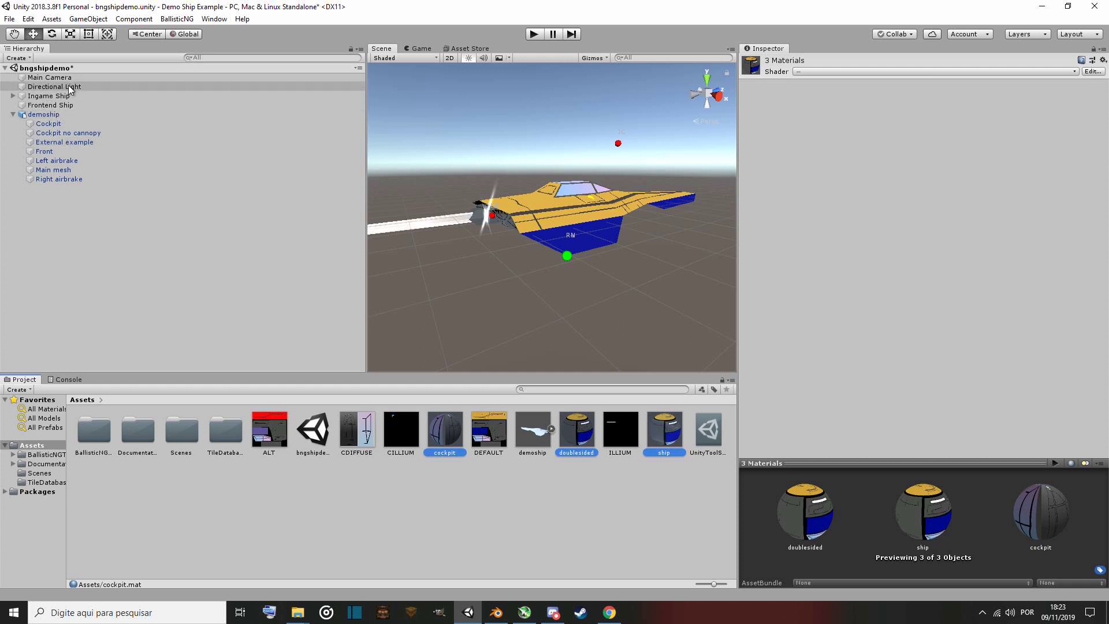
Unpack the demoship prefab instance in the scene hierarchy.
{"action": "right_click", "coordinate": [43, 117]}
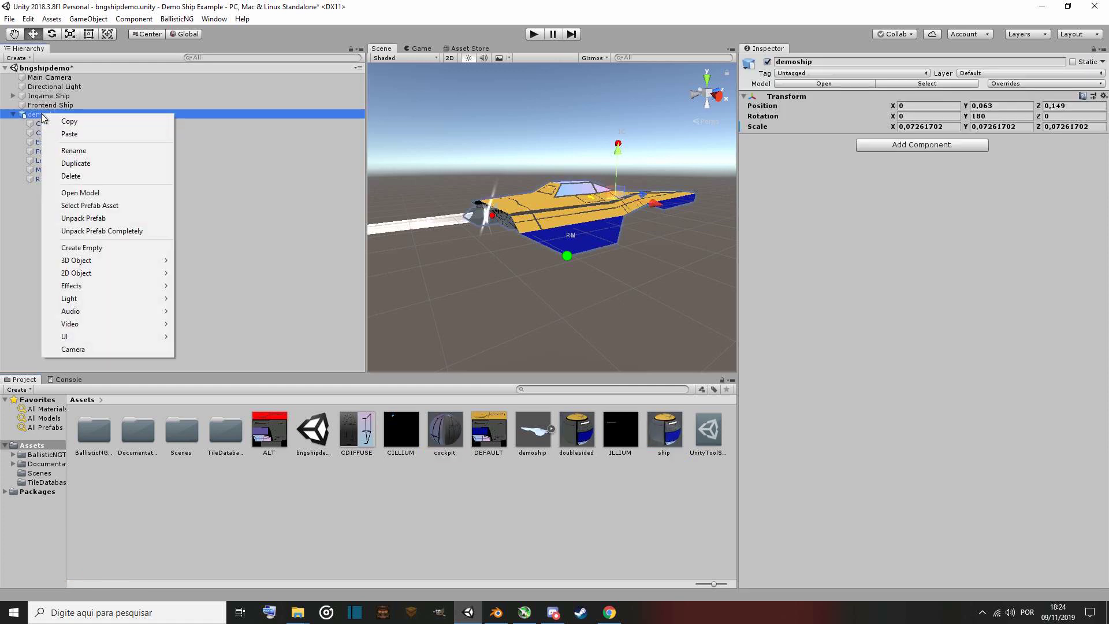
{"action": "left_click", "coordinate": [134, 218]}
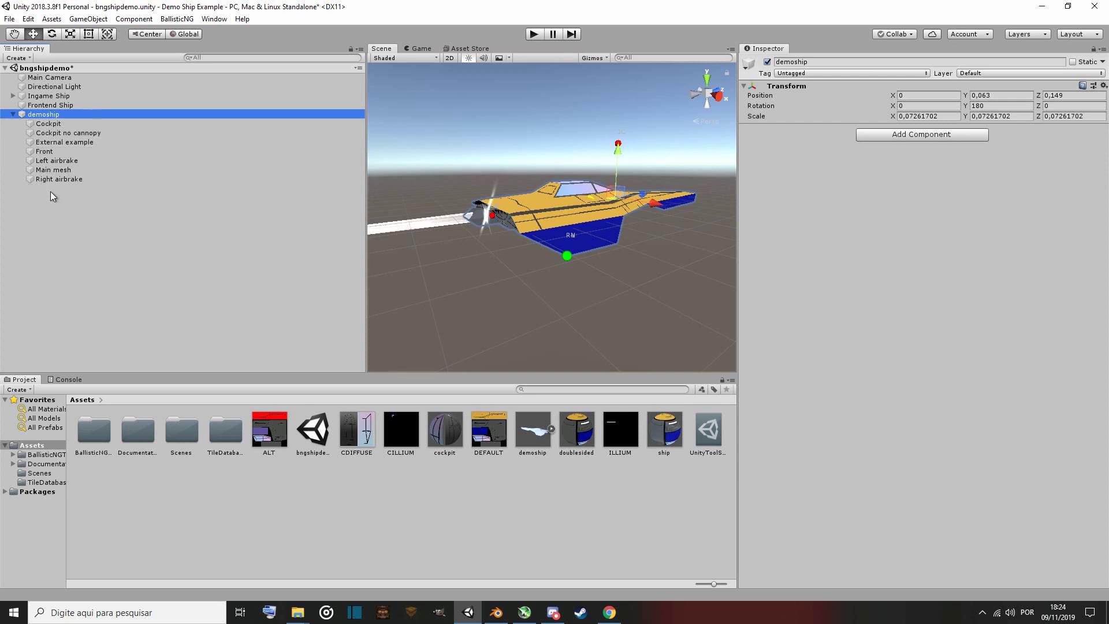
{"action": "left_click_drag", "start_coordinate": [537, 435], "coordinate": [117, 315]}
{"action": "left_click", "coordinate": [12, 188]}
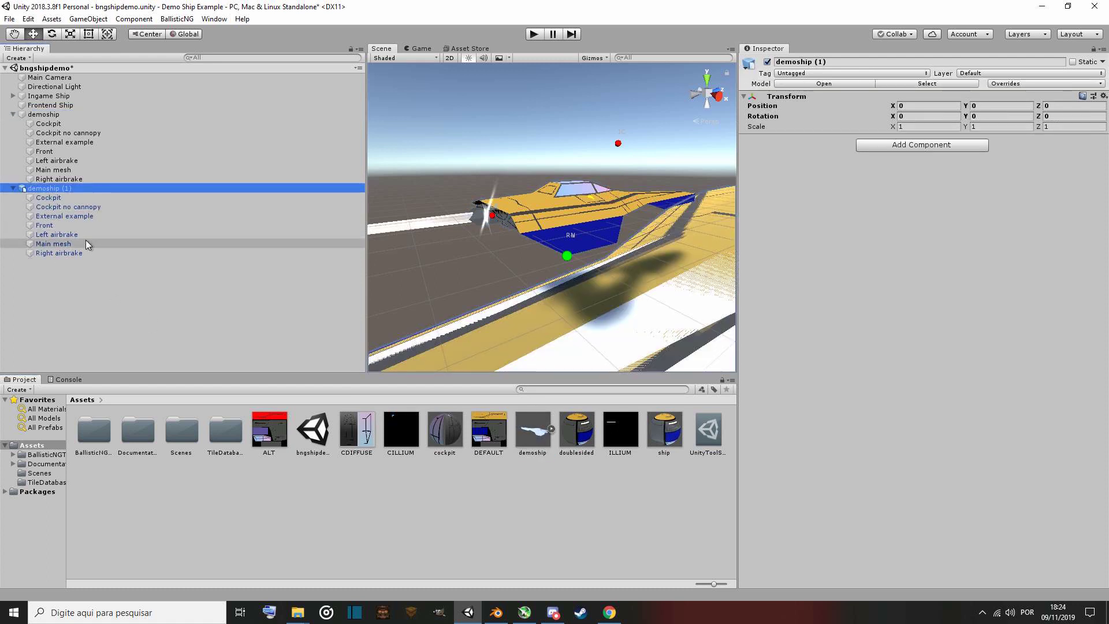
{"action": "left_click_drag", "start_coordinate": [81, 234], "coordinate": [105, 147]}
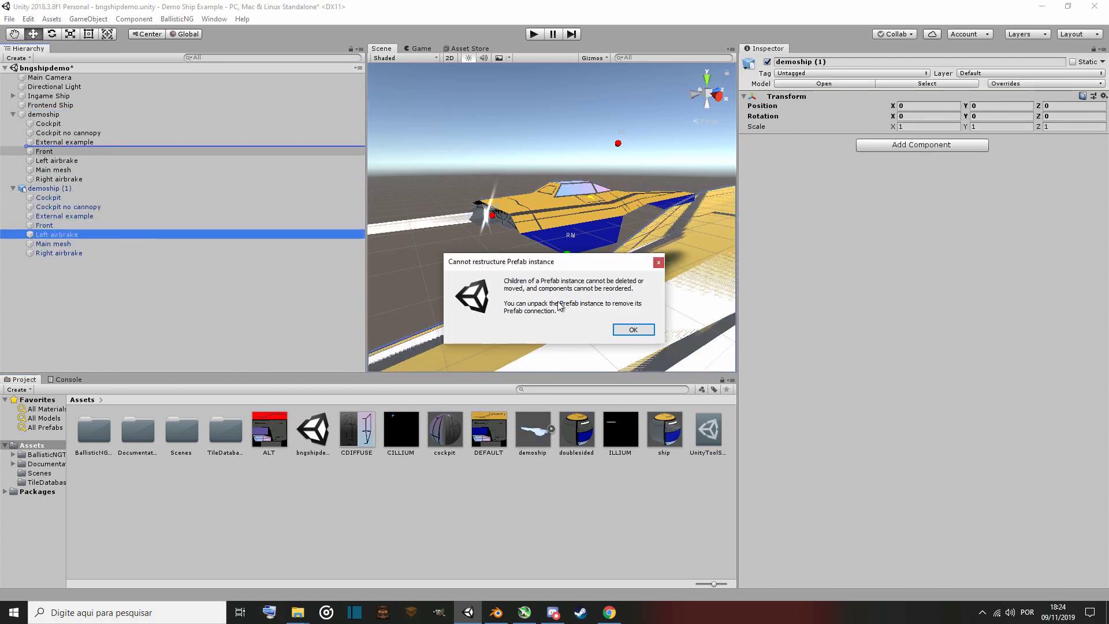
{"action": "left_click", "coordinate": [635, 332]}
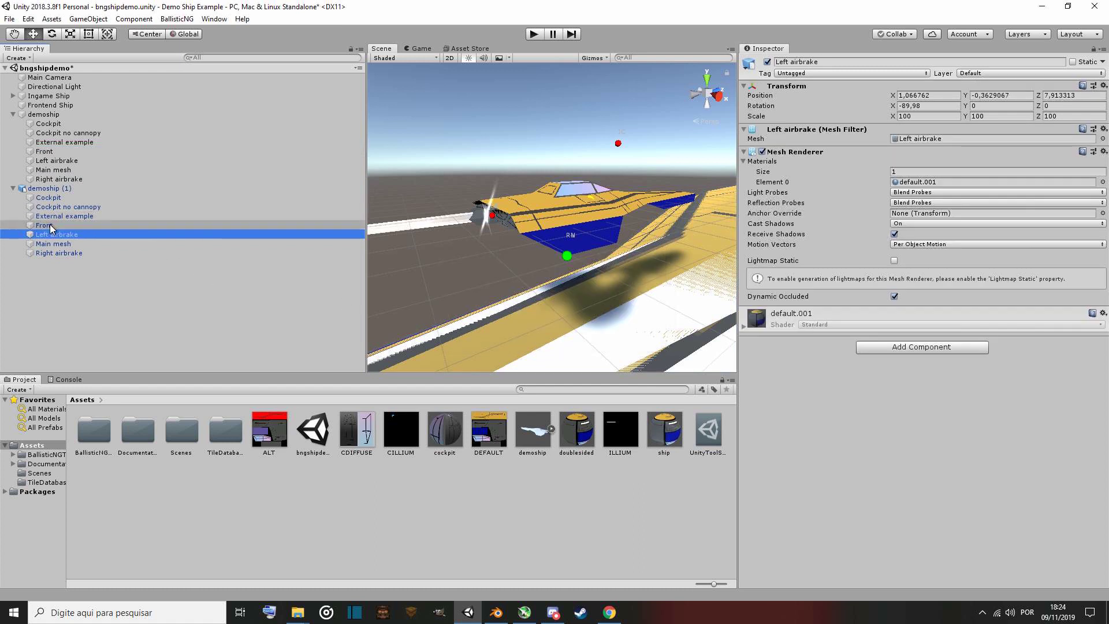
{"action": "left_click_drag", "start_coordinate": [64, 225], "coordinate": [88, 166]}
{"action": "left_click", "coordinate": [636, 331]}
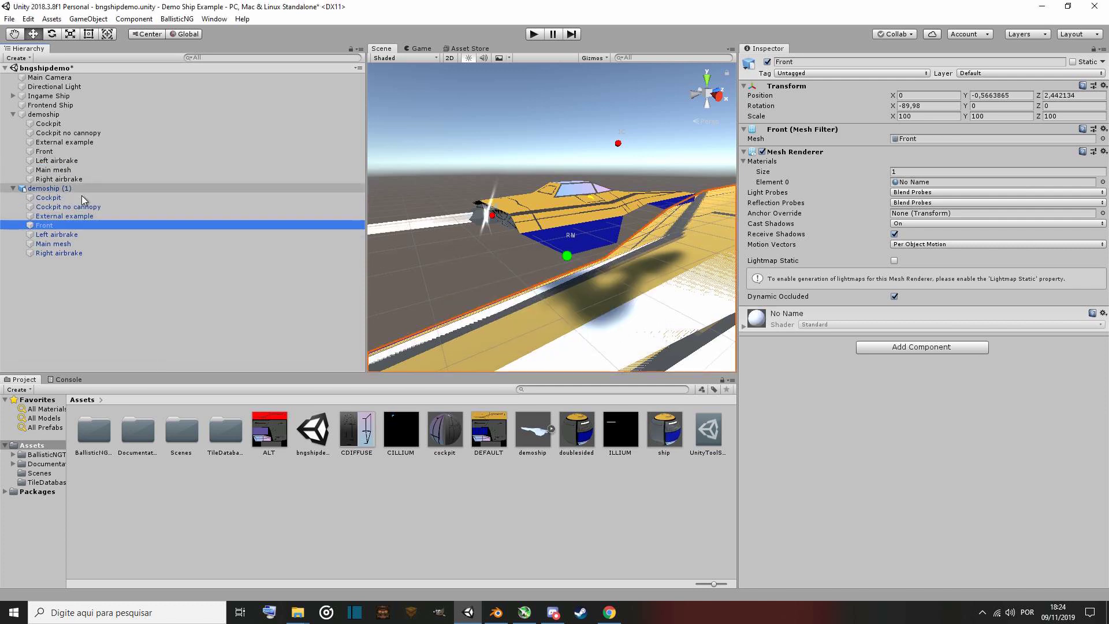
{"action": "left_click", "coordinate": [52, 189]}
{"action": "right_click", "coordinate": [53, 195]}
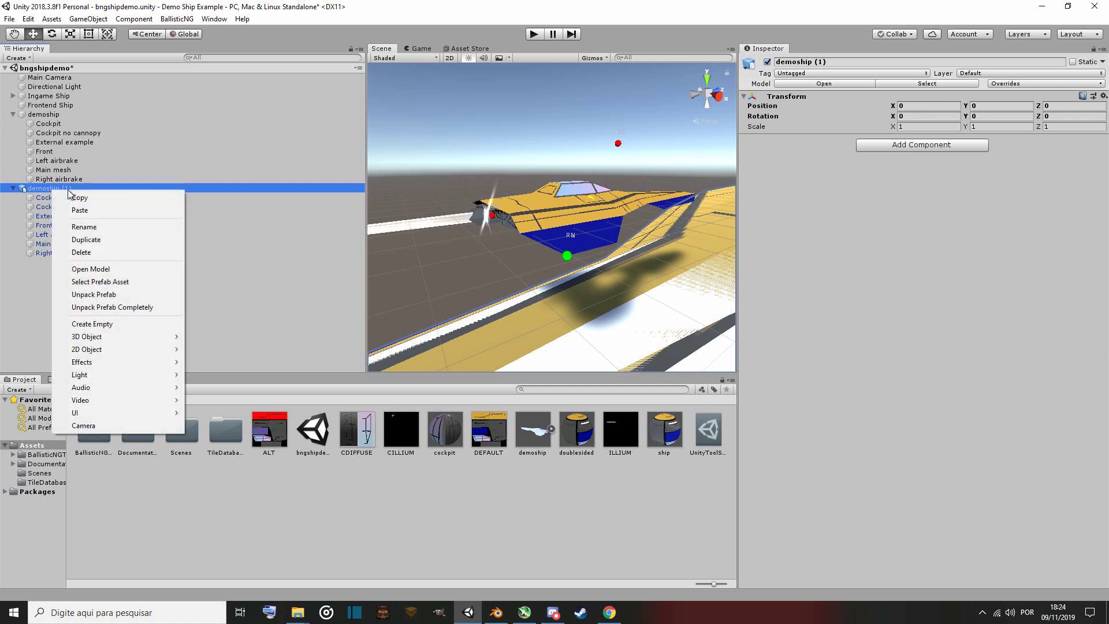
{"action": "left_click", "coordinate": [105, 253]}
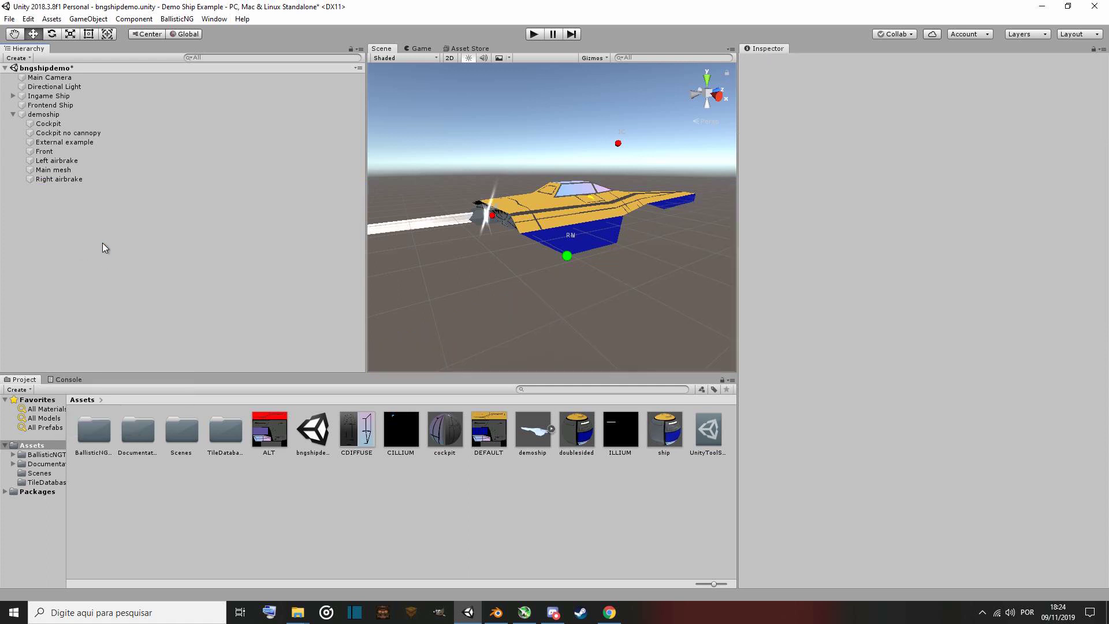
Move the Cockpit, Cockpit no cannopy, Left airbrake, Main mesh and Right airbrake objects under Ingame Ship.
{"action": "left_click", "coordinate": [44, 115]}
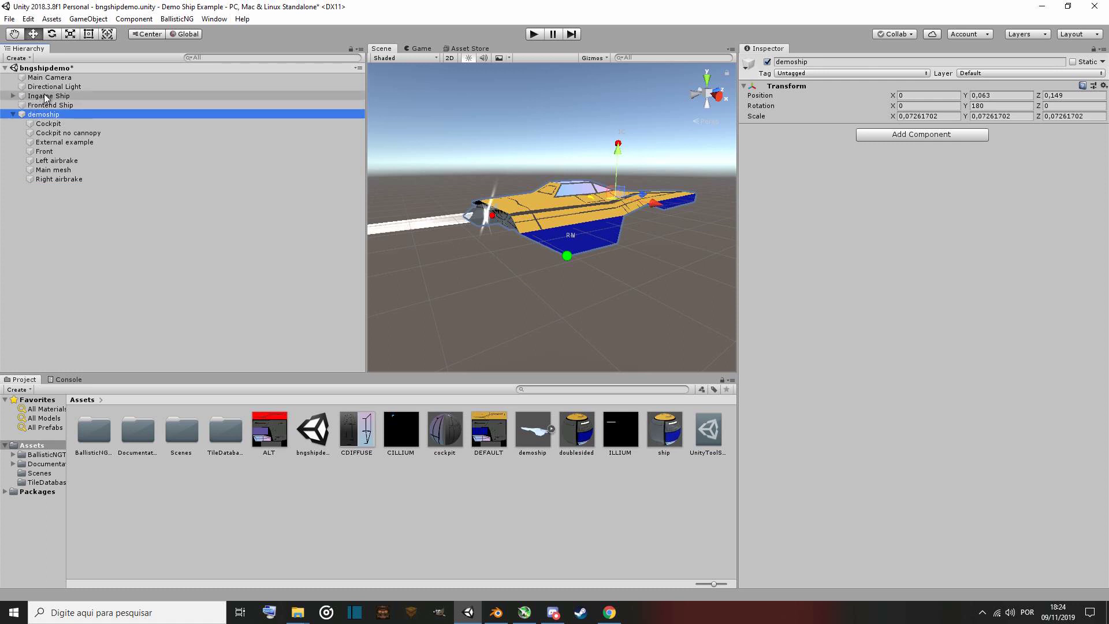
{"action": "left_click", "coordinate": [50, 97]}
{"action": "left_click", "coordinate": [12, 96]}
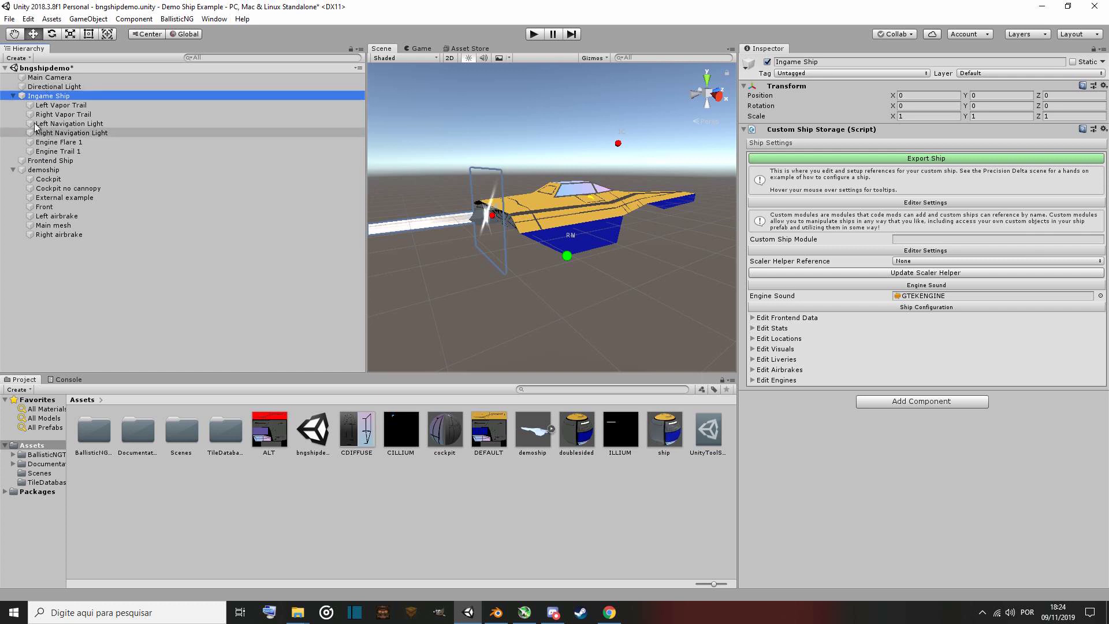
{"action": "left_click", "coordinate": [13, 96]}
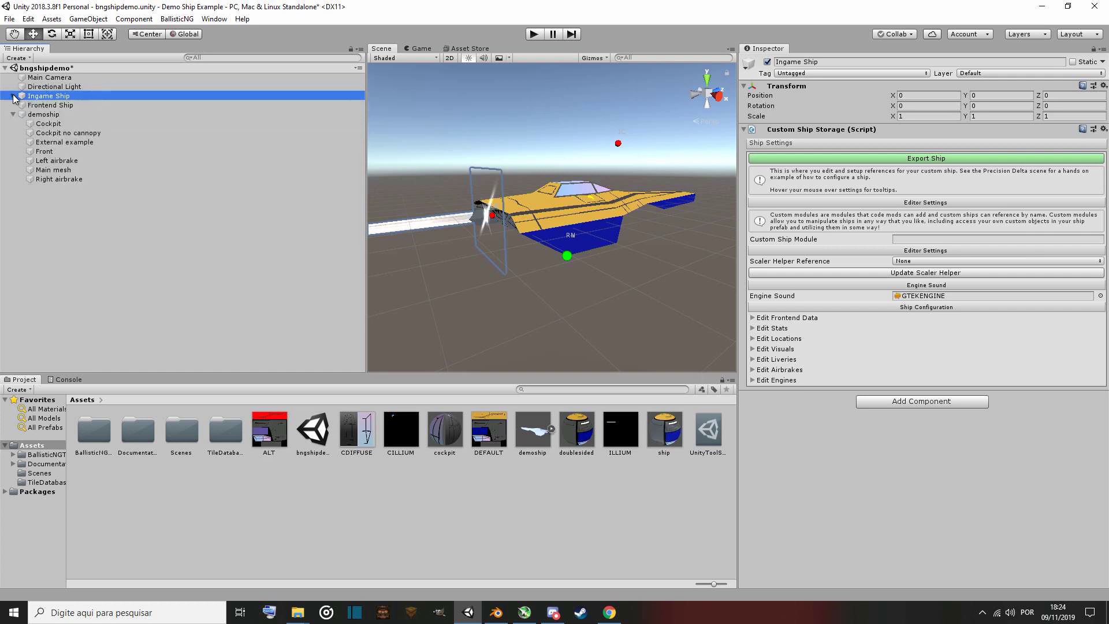
{"action": "left_click", "coordinate": [13, 96]}
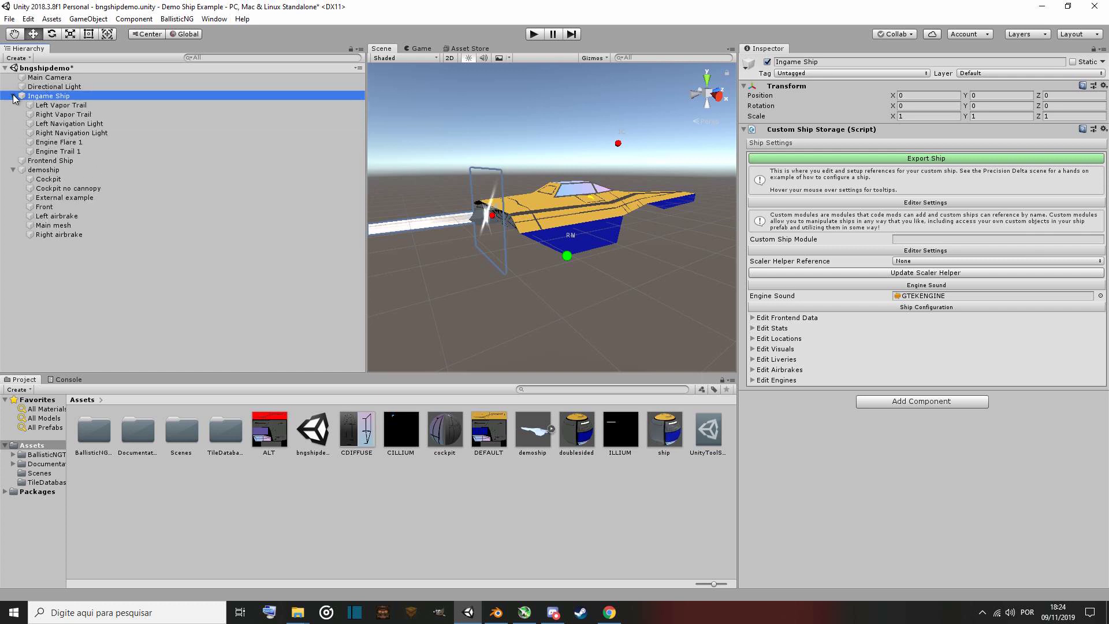
{"action": "left_click", "coordinate": [58, 180]}
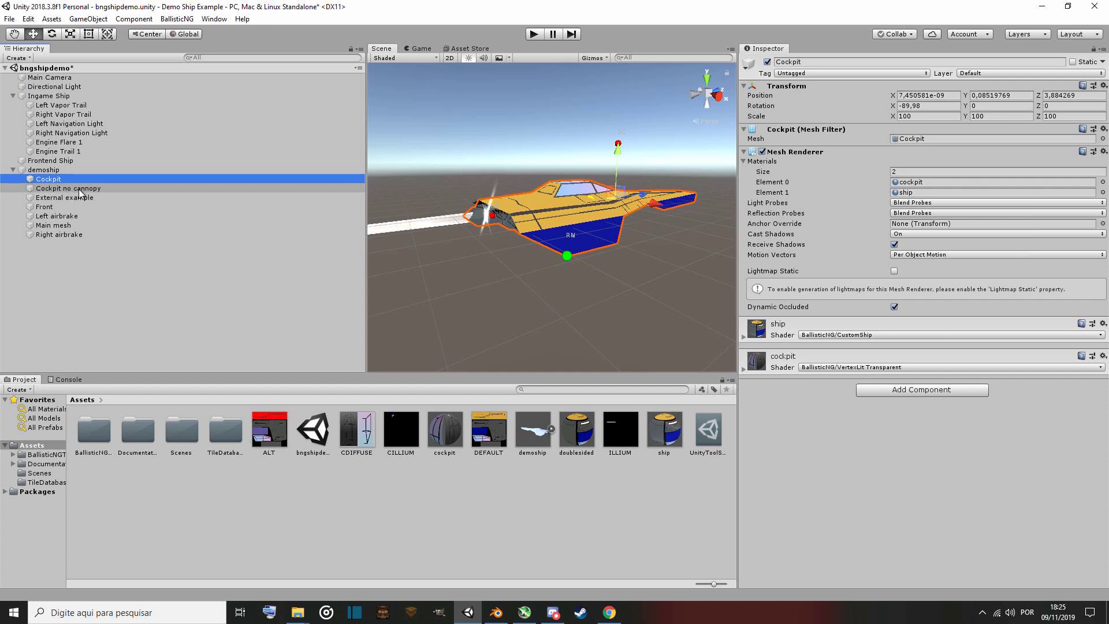
{"action": "left_click", "coordinate": [79, 189], "text": "ctrl"}
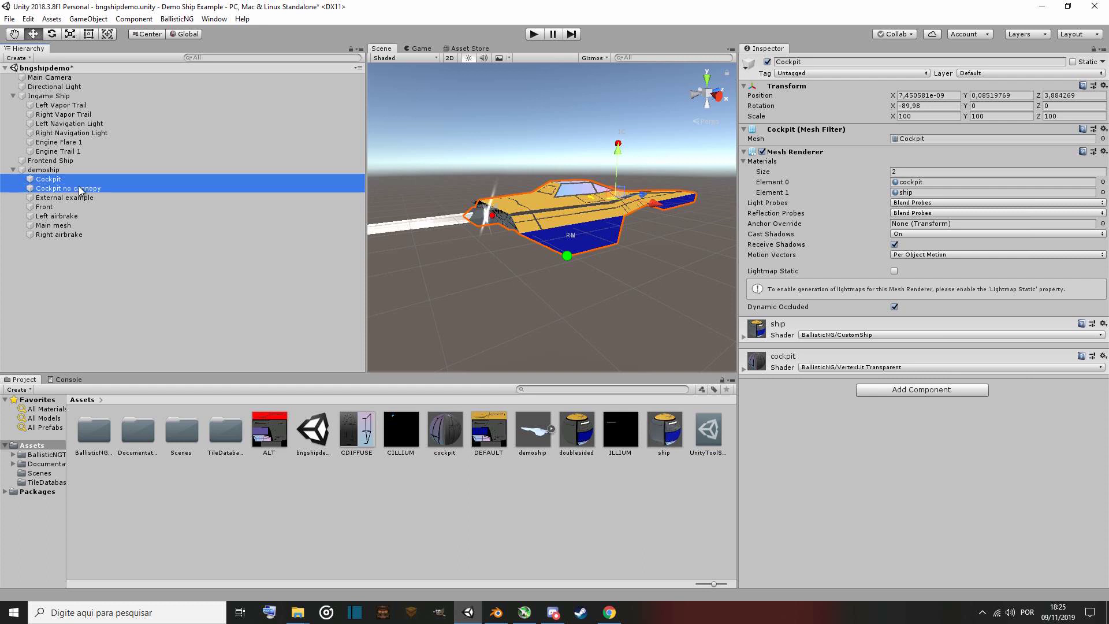
{"action": "left_click", "coordinate": [68, 216], "text": "ctrl"}
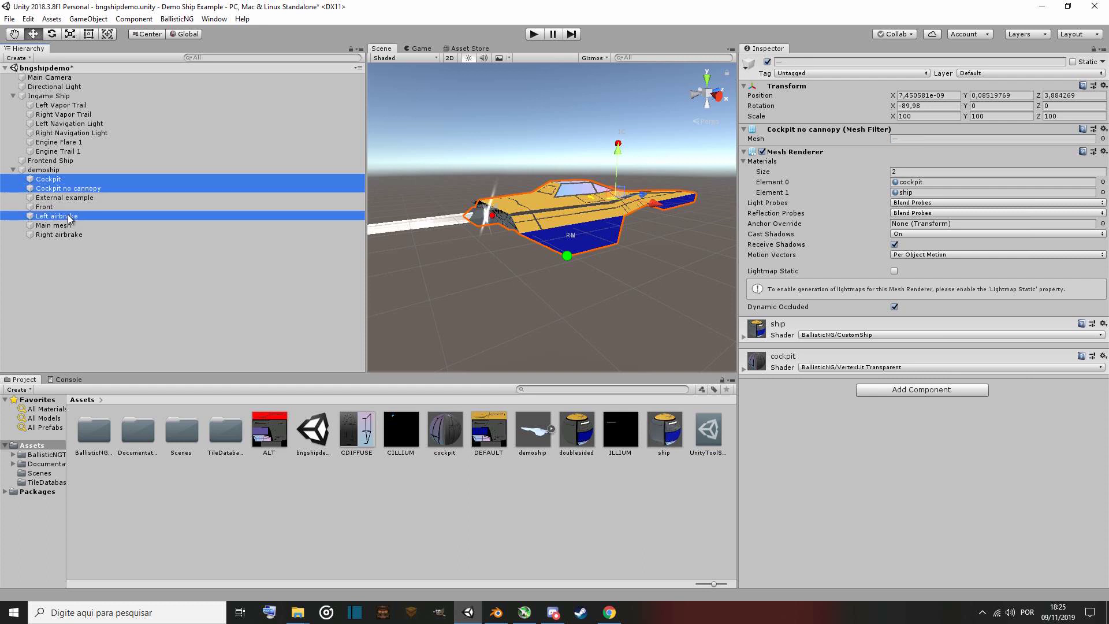
{"action": "left_click", "coordinate": [67, 224], "text": "ctrl"}
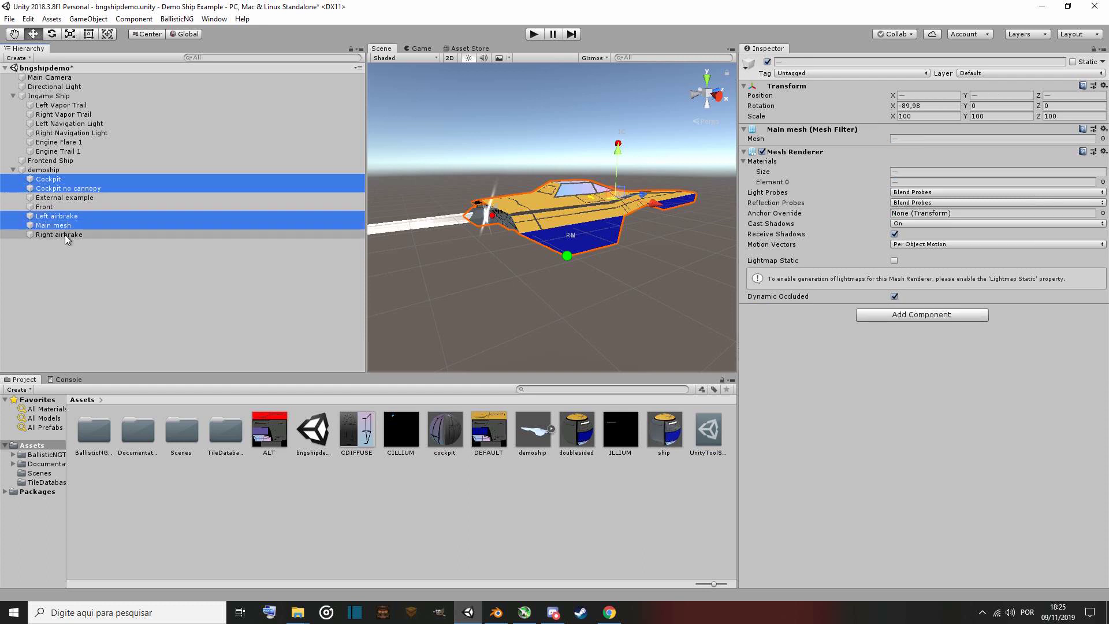
{"action": "left_click", "coordinate": [65, 234], "text": "ctrl"}
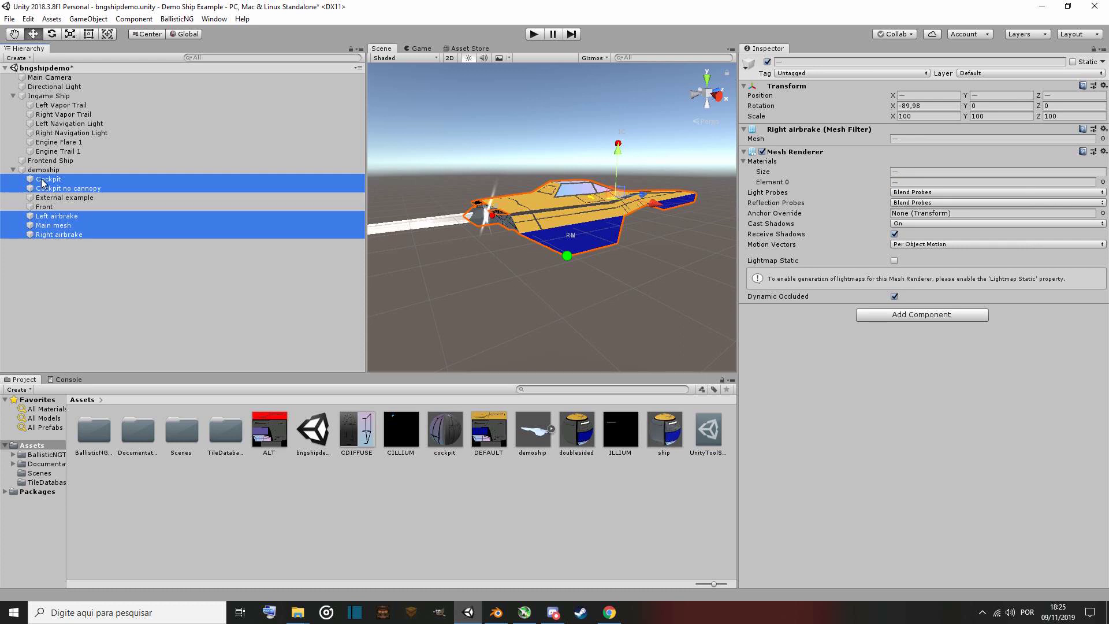
{"action": "left_click_drag", "start_coordinate": [44, 182], "coordinate": [54, 97]}
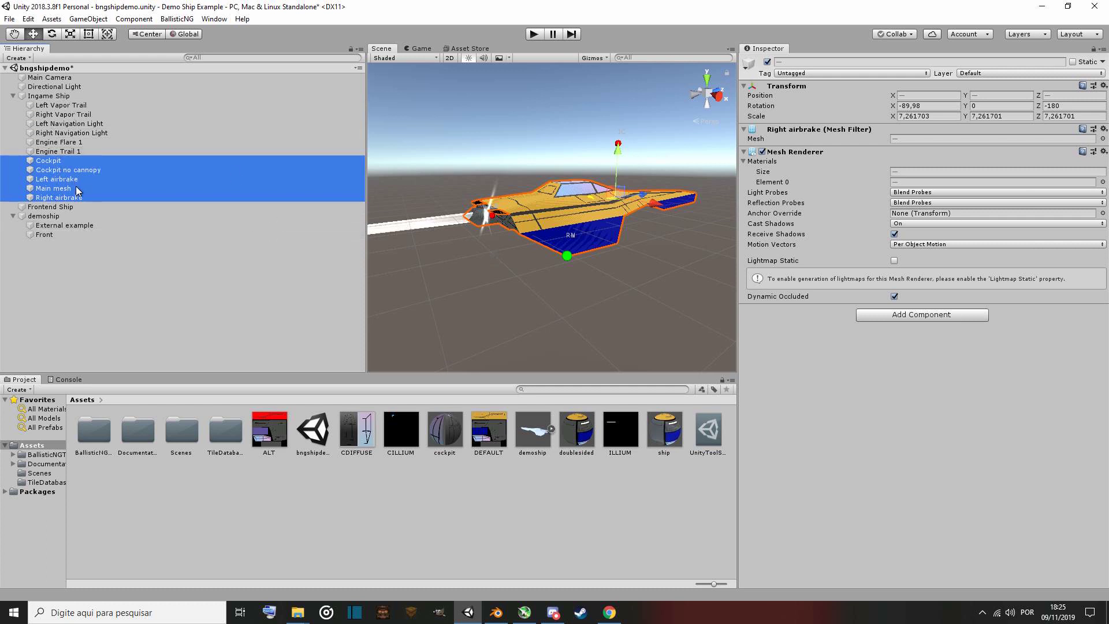
Move the Front object under Frontend Ship.
{"action": "left_click", "coordinate": [39, 234]}
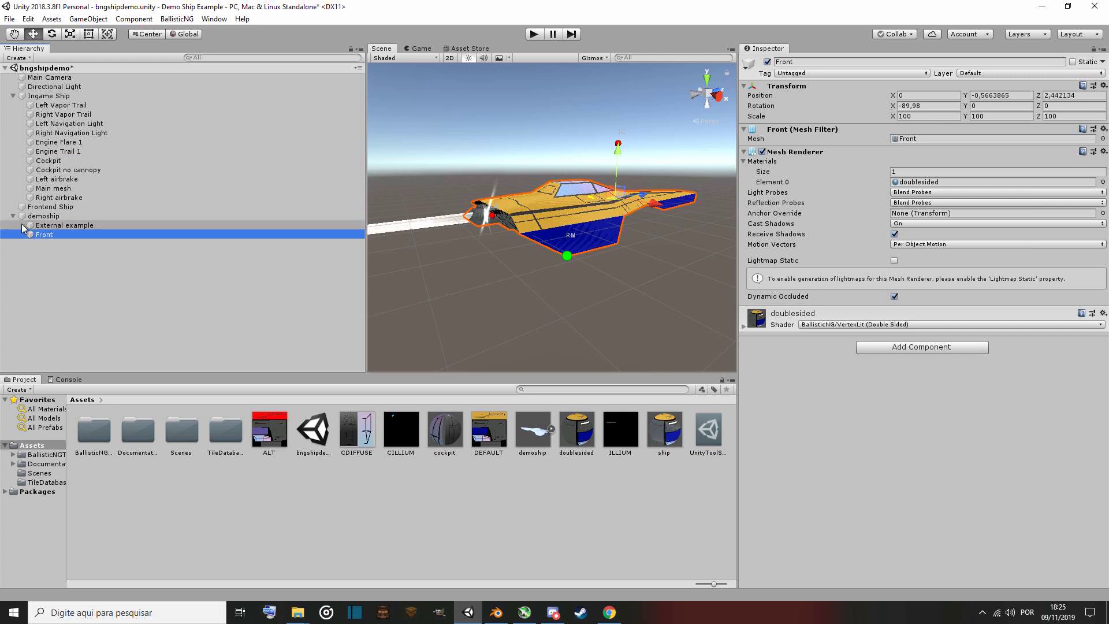
{"action": "left_click", "coordinate": [70, 206]}
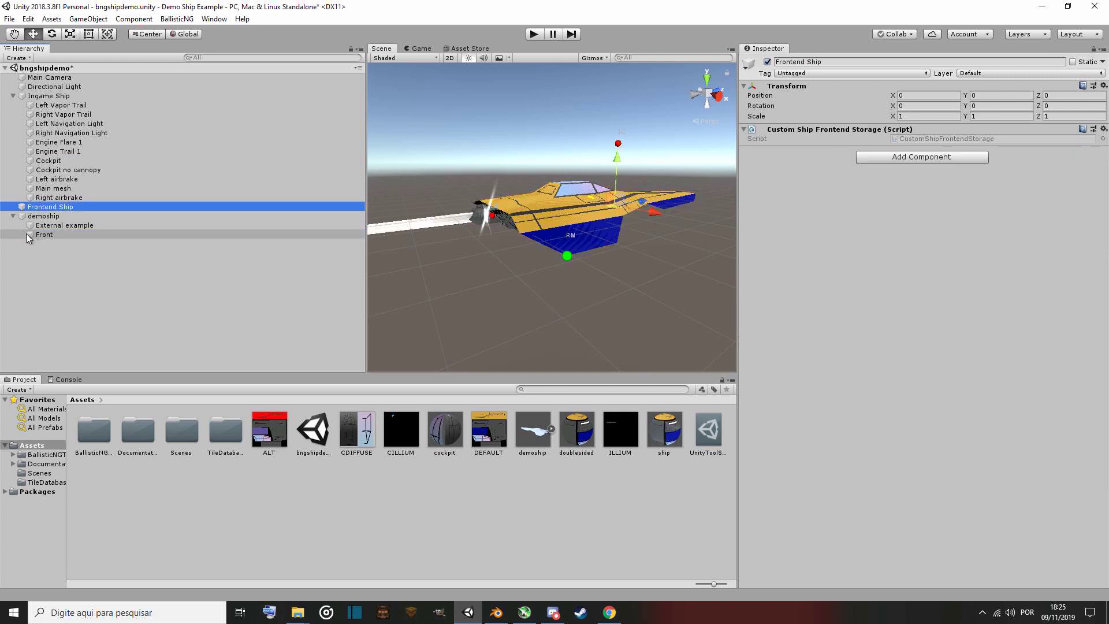
{"action": "left_click_drag", "start_coordinate": [36, 234], "coordinate": [80, 207]}
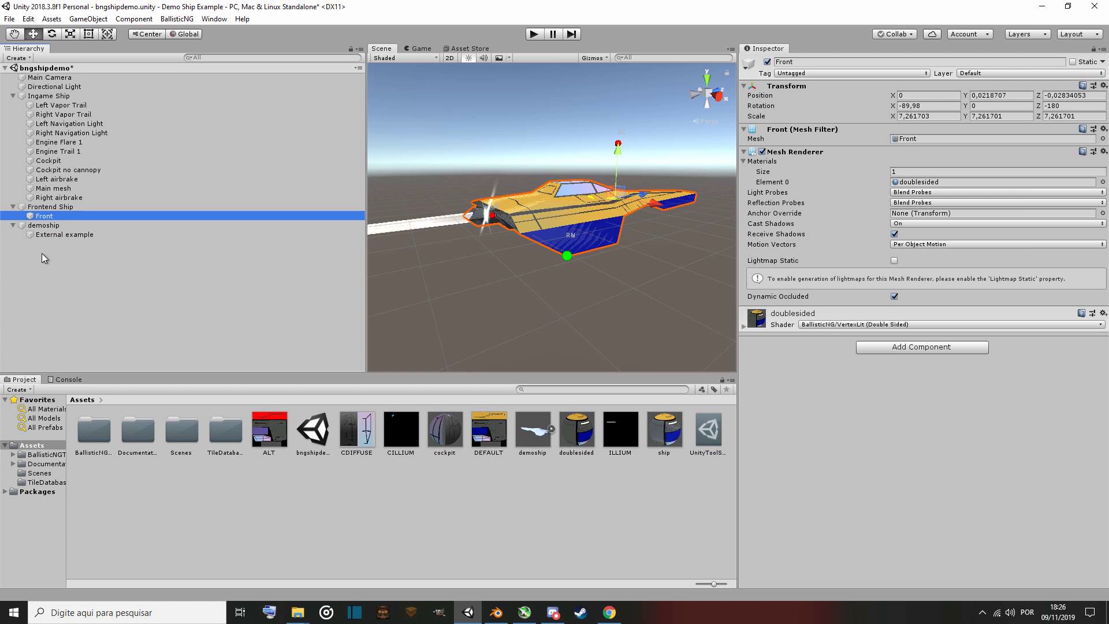
Delete the leftover demoship object together with its External example child.
{"action": "left_click", "coordinate": [50, 235]}
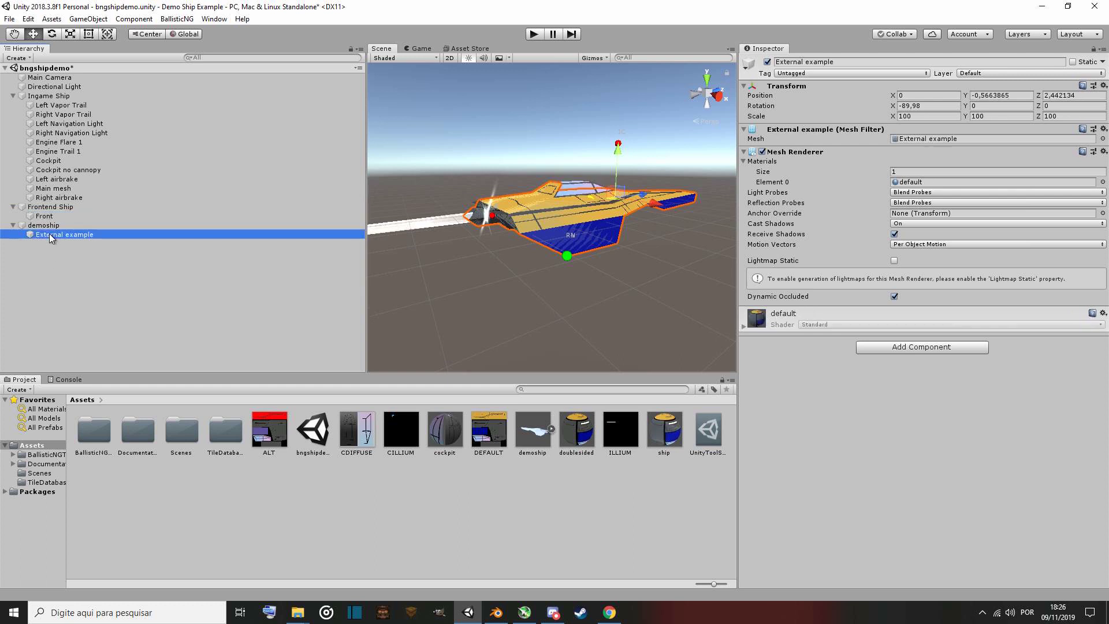
{"action": "left_click", "coordinate": [41, 227]}
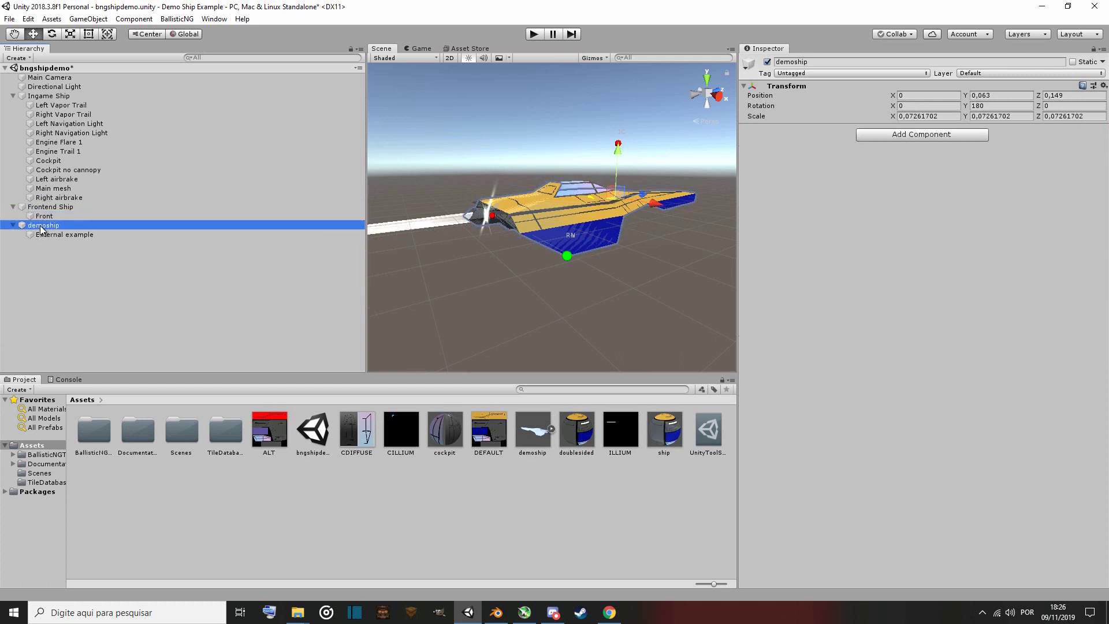
{"action": "right_click", "coordinate": [41, 228]}
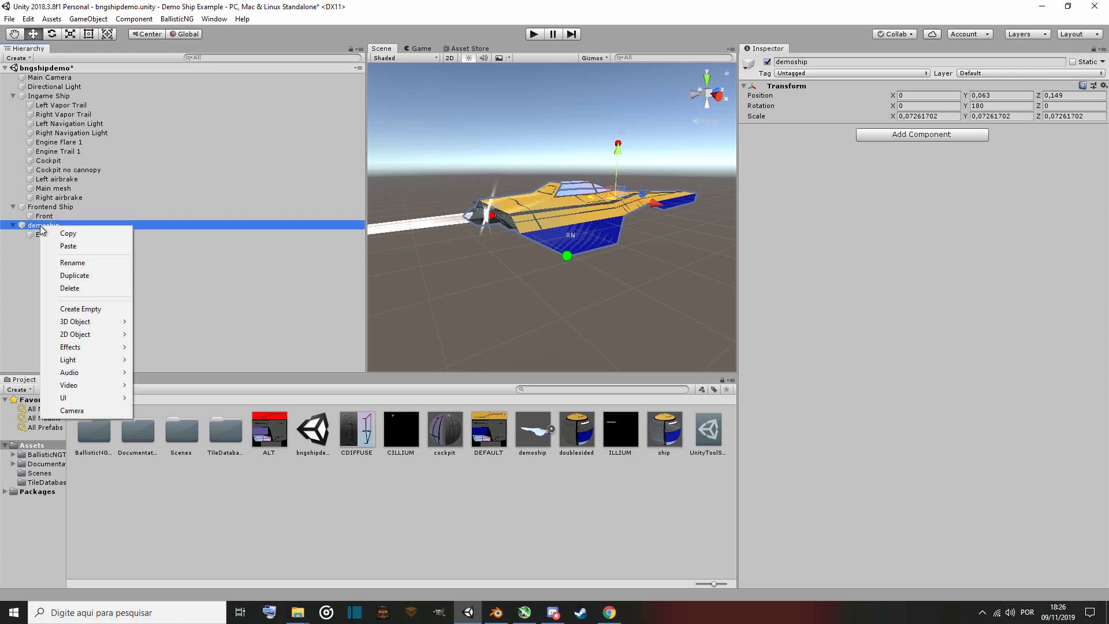
{"action": "left_click", "coordinate": [86, 287]}
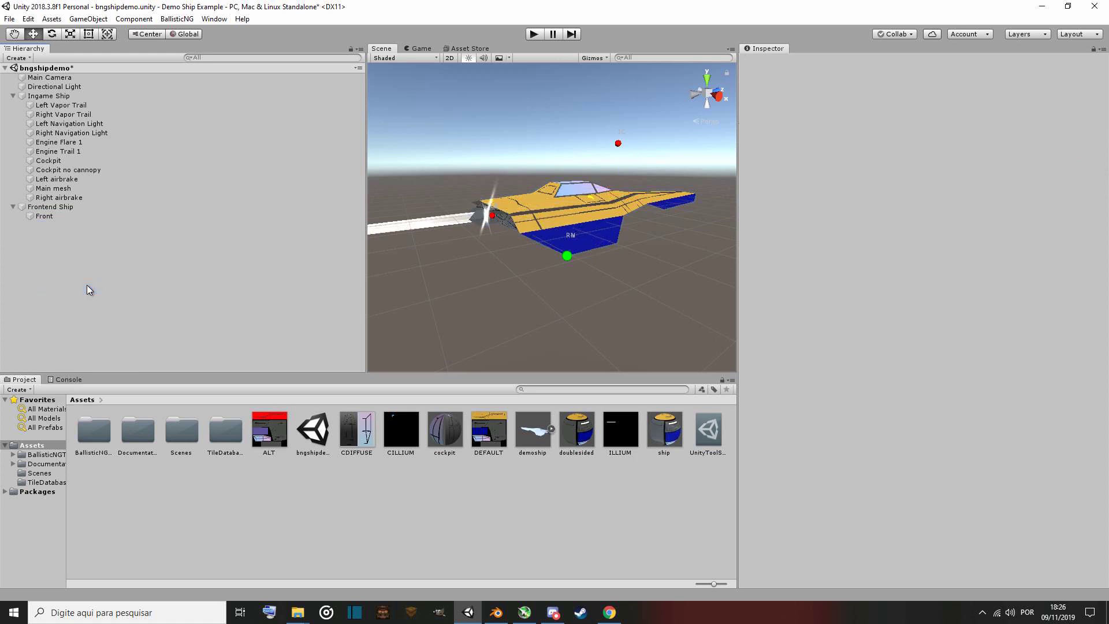
Move Engine Flare 1 slightly along the ship to a Z position of about -0.461.
{"action": "left_click", "coordinate": [66, 97]}
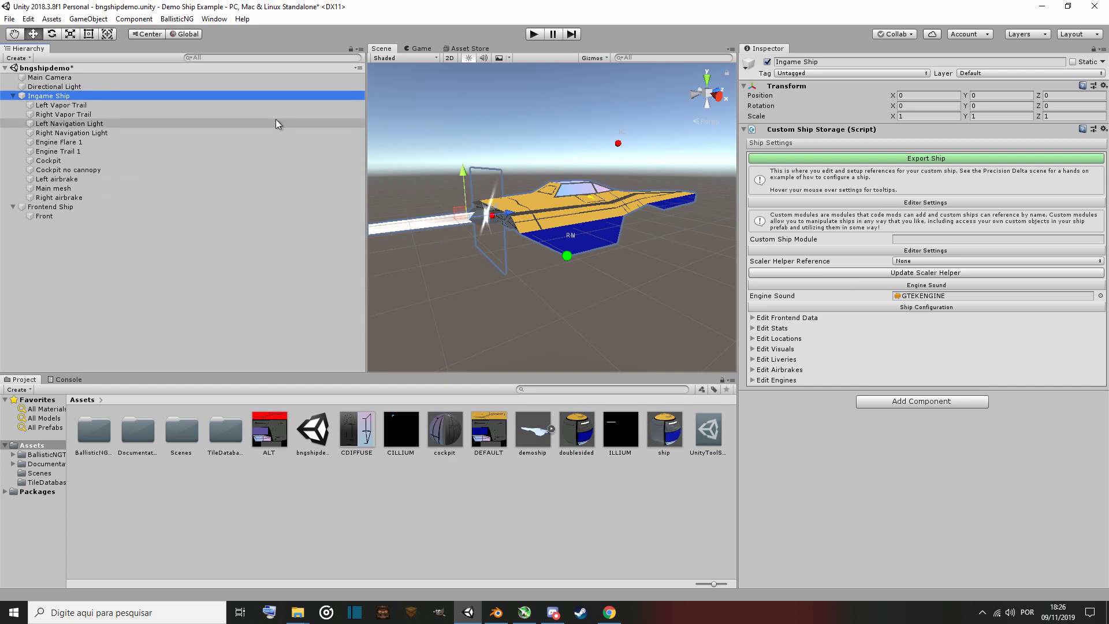
{"action": "left_click", "coordinate": [92, 143]}
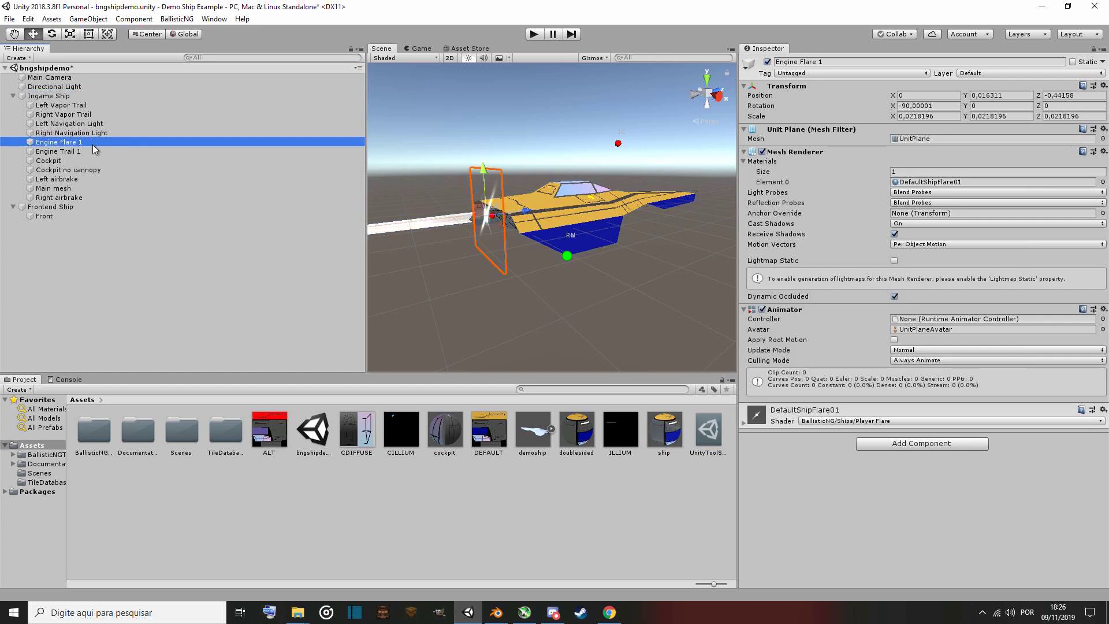
{"action": "left_click_drag", "start_coordinate": [526, 213], "coordinate": [522, 212]}
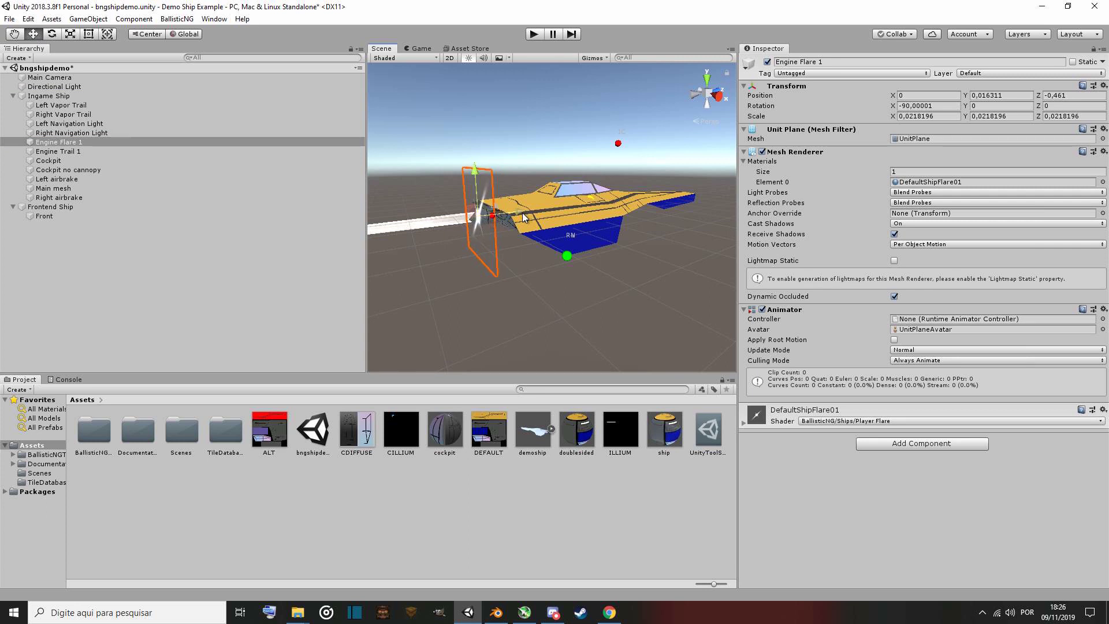
Try entering a custom ship module name in the Ingame Ship's storage settings, then clear it.
{"action": "left_click", "coordinate": [113, 97]}
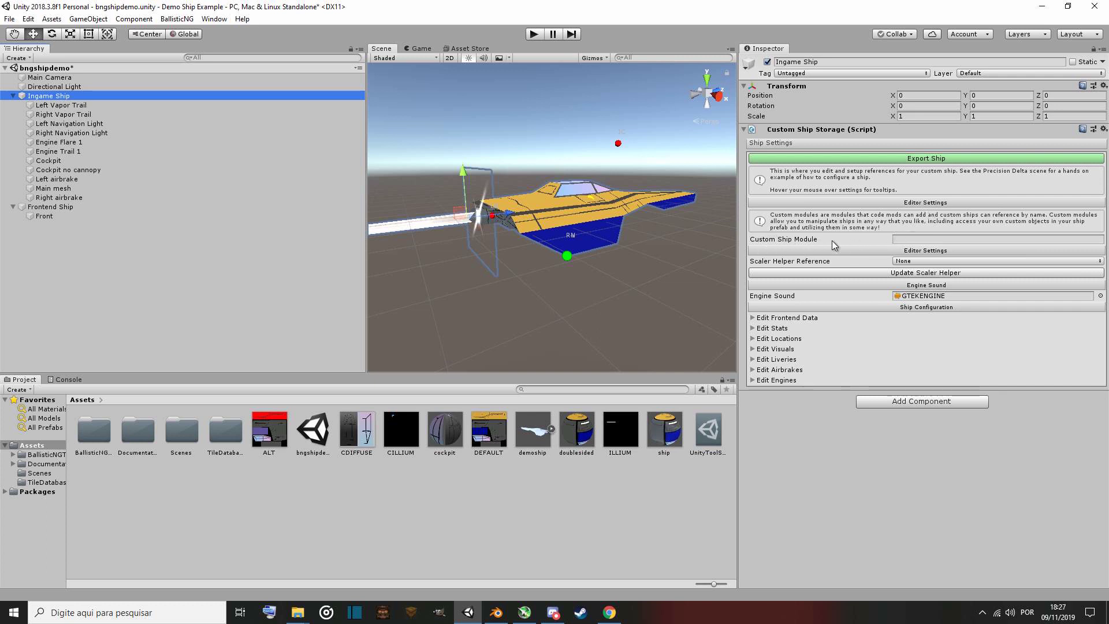
{"action": "left_click", "coordinate": [916, 240]}
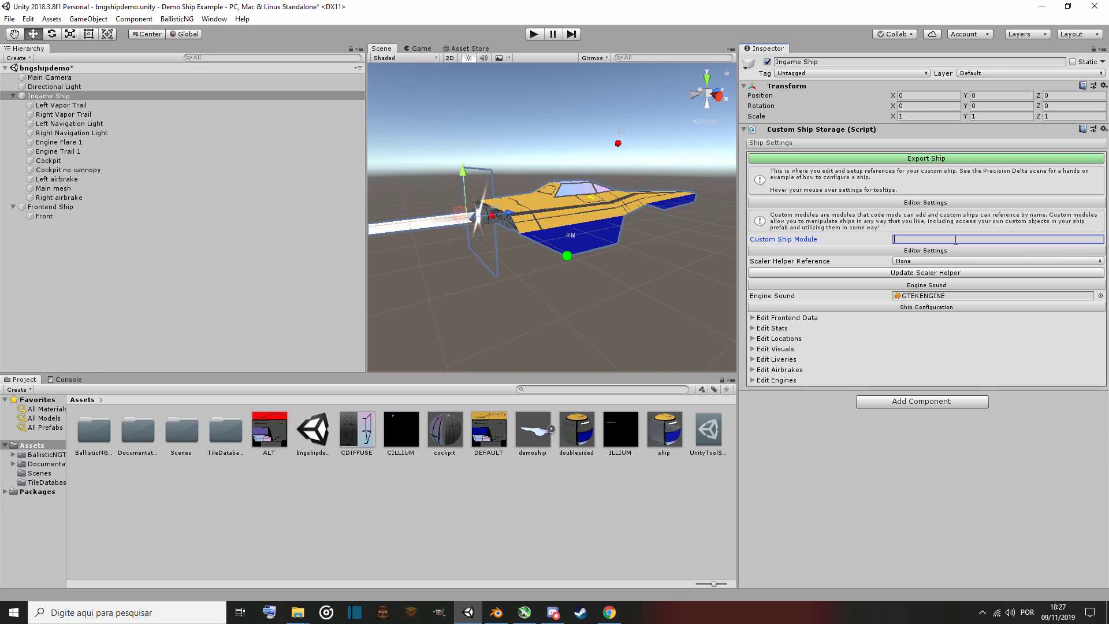
{"action": "type", "text": "INTERNAL"}
{"action": "key", "text": "ctrl+a"}
{"action": "left_click", "coordinate": [955, 240]}
{"action": "type", "text": "_DRAG"}
{"action": "key", "text": "BackSpace"}
{"action": "key", "text": "BackSpace"}
{"action": "key", "text": "BackSpace"}
{"action": "key", "text": "BackSpace"}
{"action": "key", "text": "BackSpace"}
{"action": "key", "text": "BackSpace"}
{"action": "key", "text": "BackSpace"}
{"action": "key", "text": "BackSpace"}
{"action": "key", "text": "BackSpace"}
{"action": "key", "text": "BackSpace"}
{"action": "key", "text": "BackSpace"}
{"action": "key", "text": "BackSpace"}
{"action": "key", "text": "BackSpace"}
Set the Ingame Ship's scaler helper reference to Omnicom and update the scaler helper.
{"action": "left_click", "coordinate": [918, 263]}
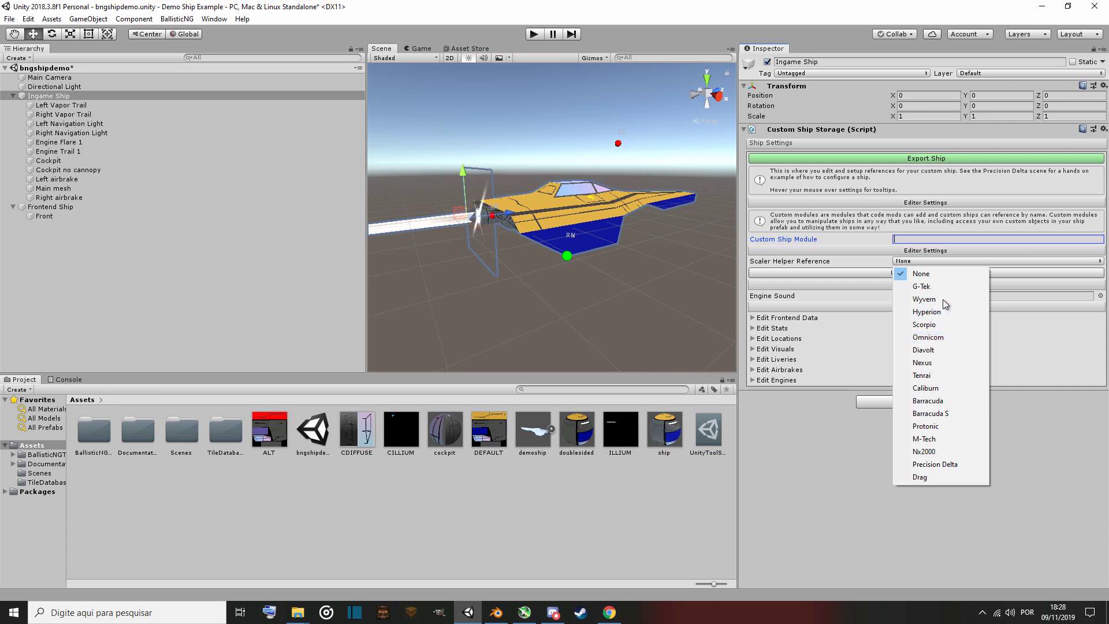
{"action": "left_click", "coordinate": [941, 340]}
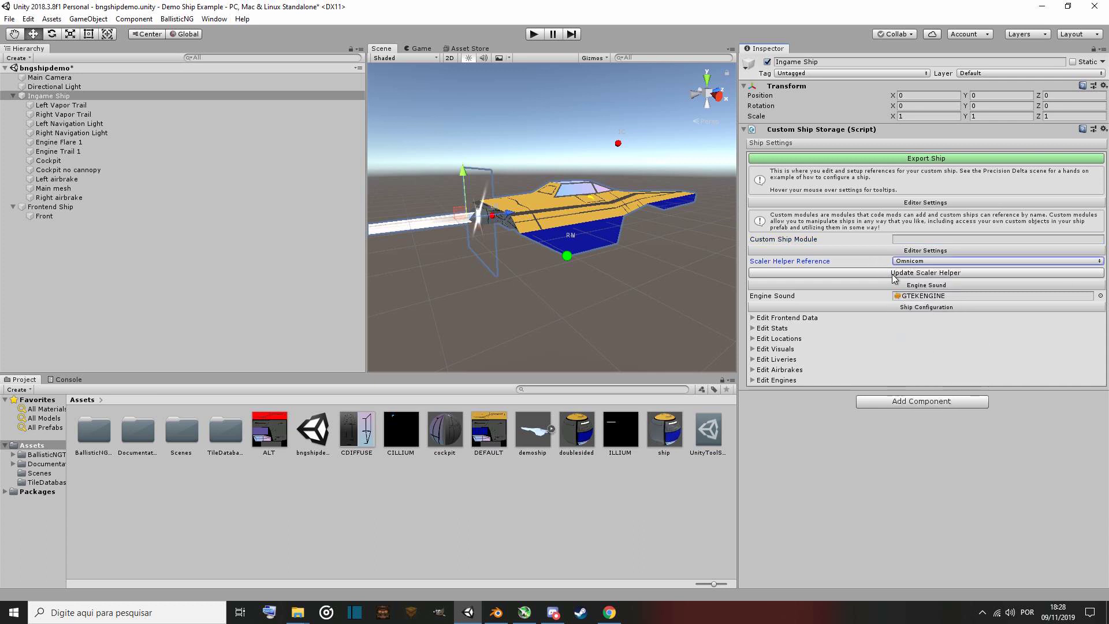
{"action": "left_click", "coordinate": [871, 274]}
{"action": "left_click", "coordinate": [915, 274]}
{"action": "left_click", "coordinate": [916, 274]}
{"action": "left_click", "coordinate": [915, 272]}
{"action": "left_click", "coordinate": [915, 272]}
{"action": "left_click", "coordinate": [937, 273]}
{"action": "left_click", "coordinate": [937, 272]}
{"action": "left_click", "coordinate": [938, 272]}
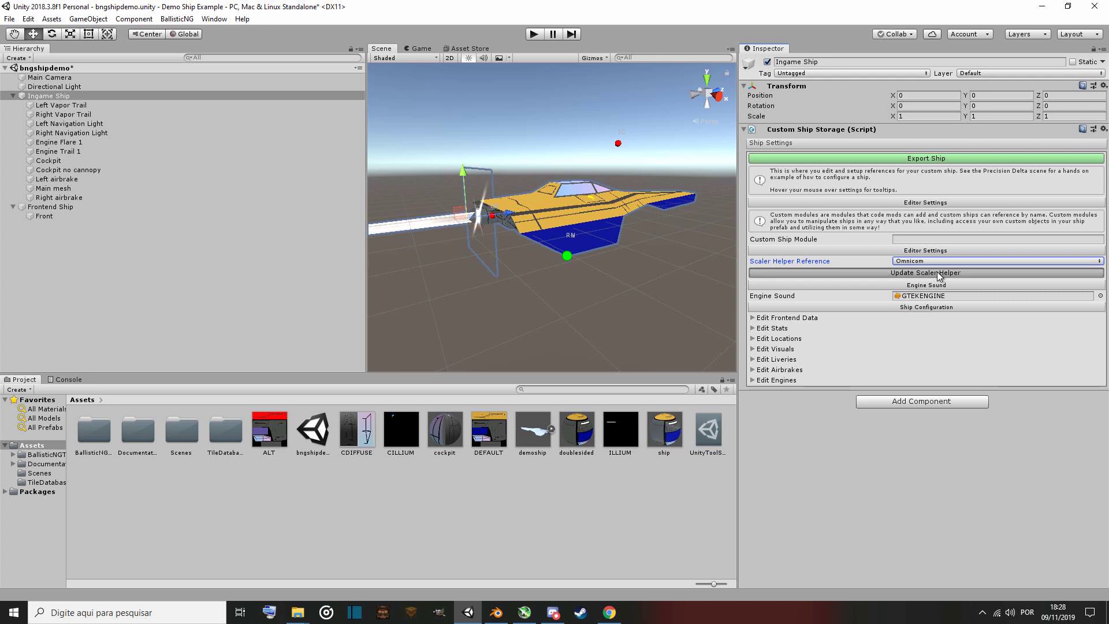
{"action": "left_click", "coordinate": [937, 272]}
{"action": "left_click", "coordinate": [937, 272]}
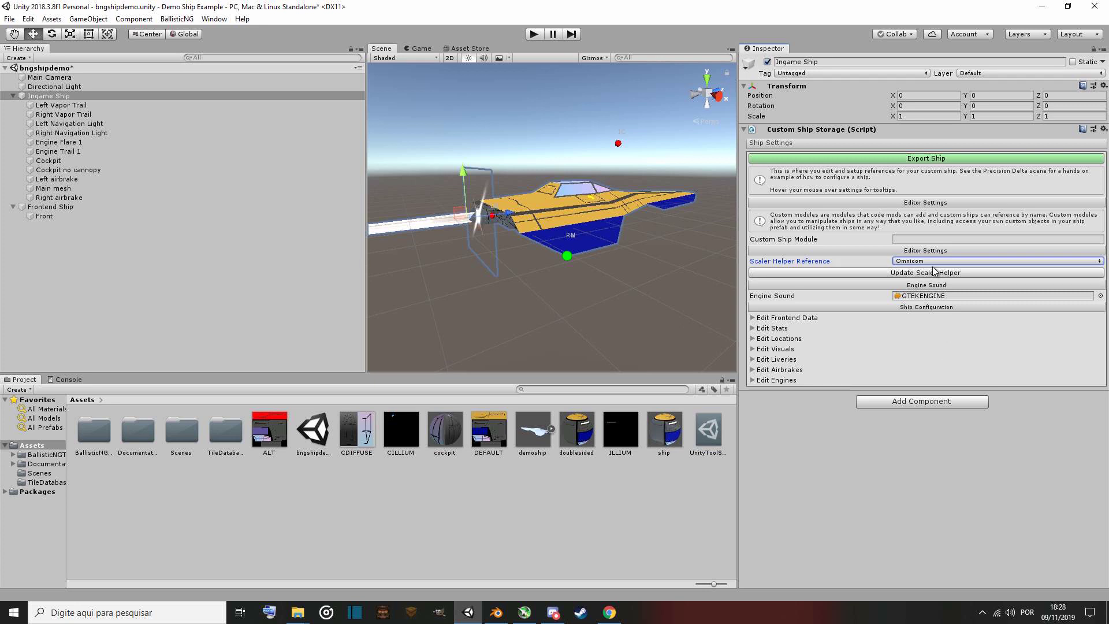
{"action": "left_click", "coordinate": [937, 273]}
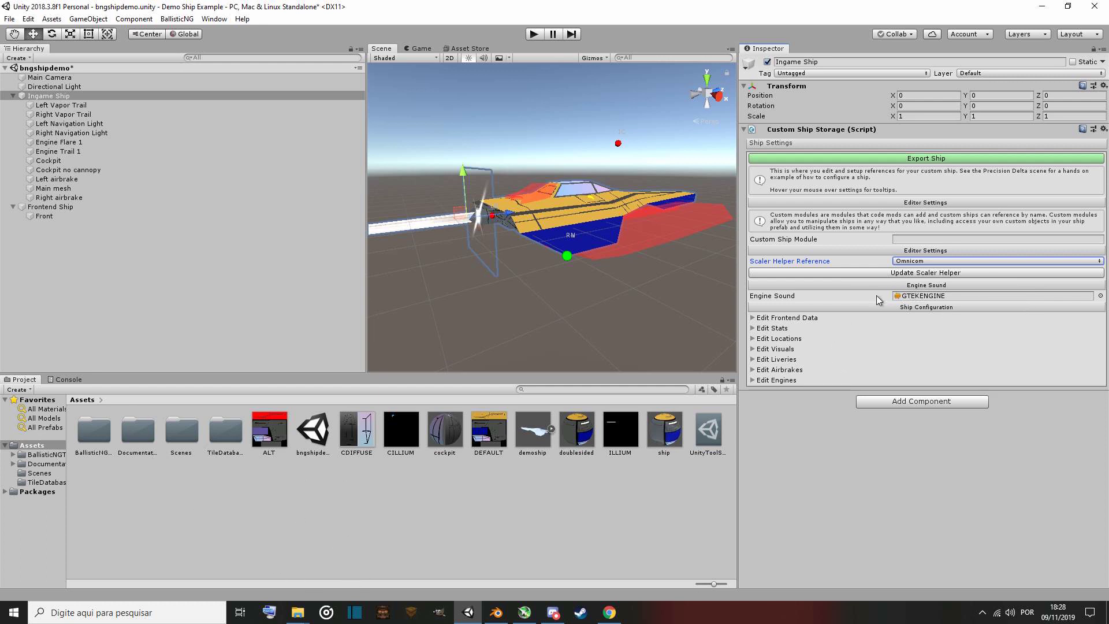
Set the Ingame Ship's engine sound to the TENRAIENGINE audio clip.
{"action": "left_click", "coordinate": [1101, 297]}
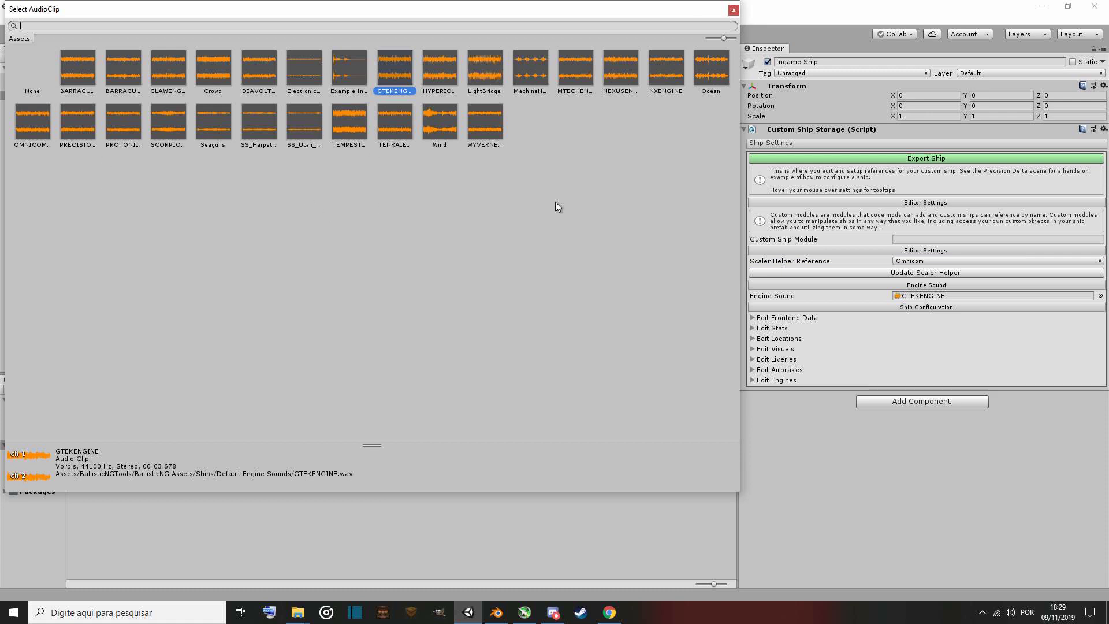
{"action": "left_click", "coordinate": [733, 9]}
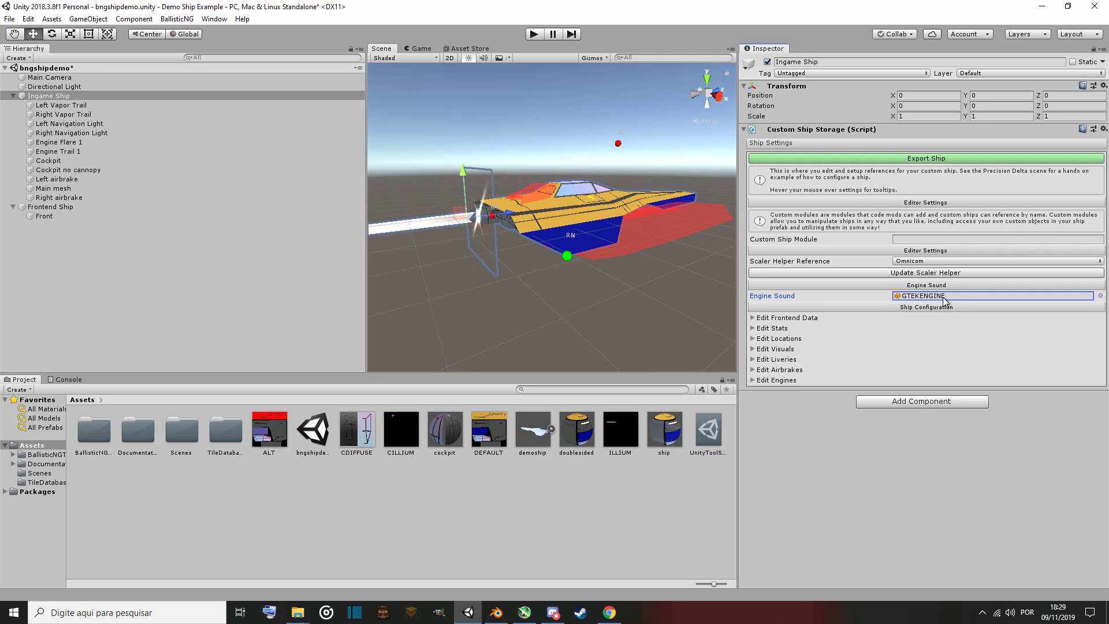
{"action": "left_click", "coordinate": [1101, 295]}
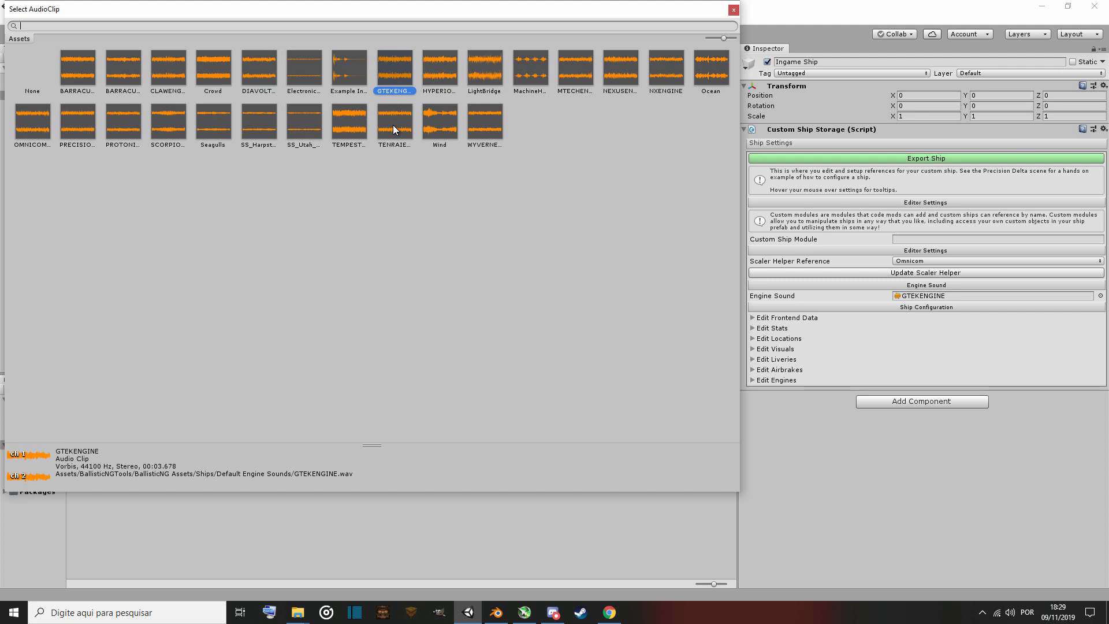
{"action": "double_click", "coordinate": [395, 129]}
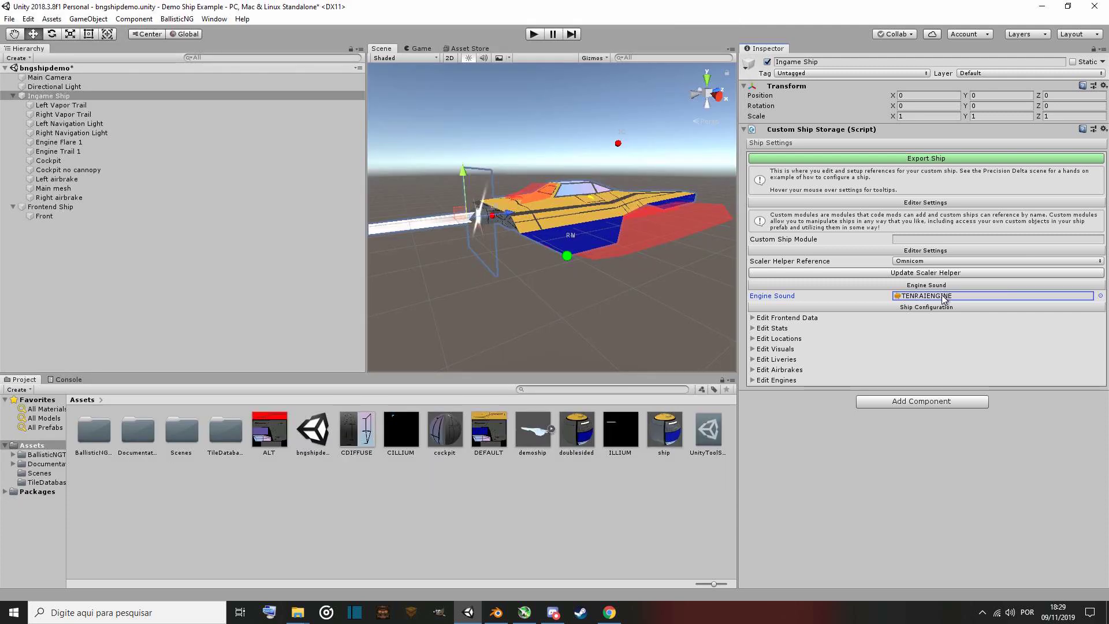
Open the frontend data and enter the display name Demo Ship and description This is a demonstration ship.
{"action": "left_click", "coordinate": [754, 317]}
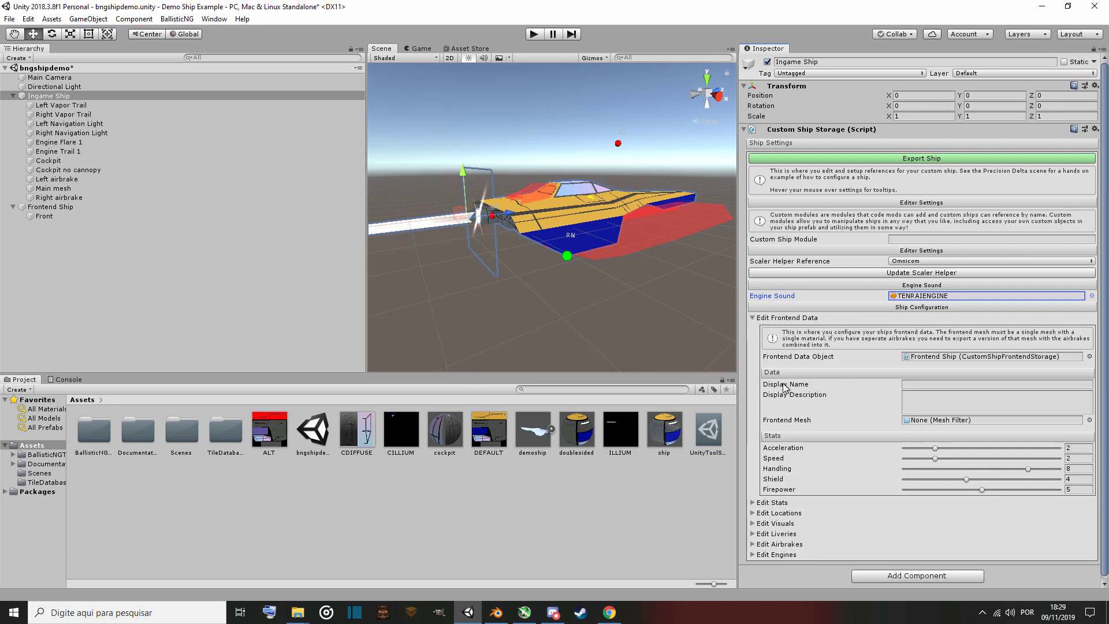
{"action": "scroll", "coordinate": [812, 343], "scroll_direction": "down", "scroll_amount": 1}
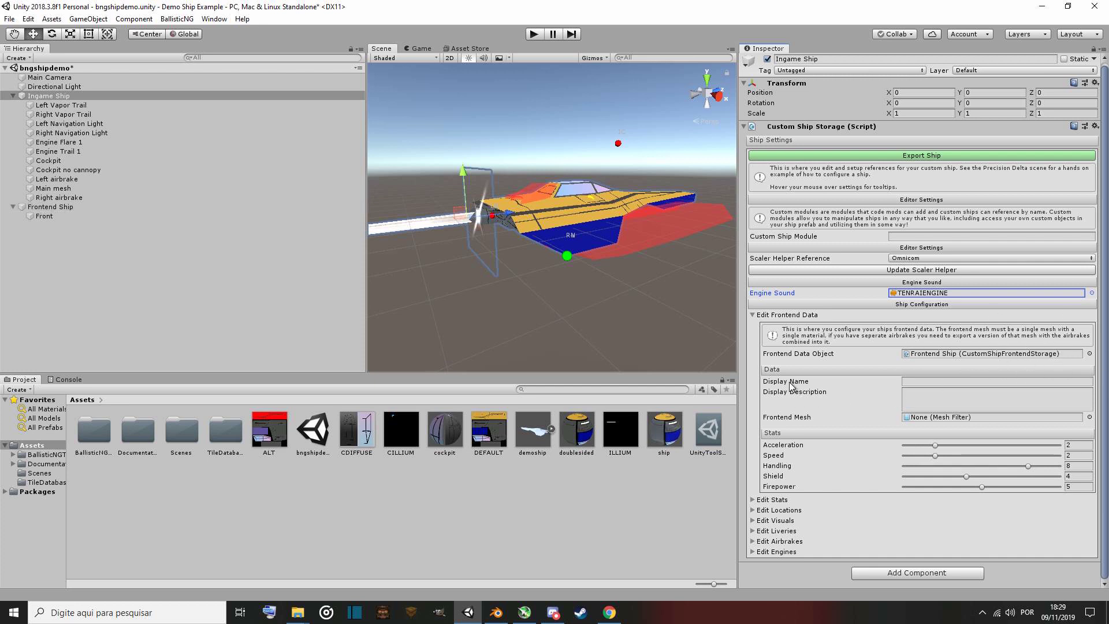
{"action": "left_click", "coordinate": [915, 382]}
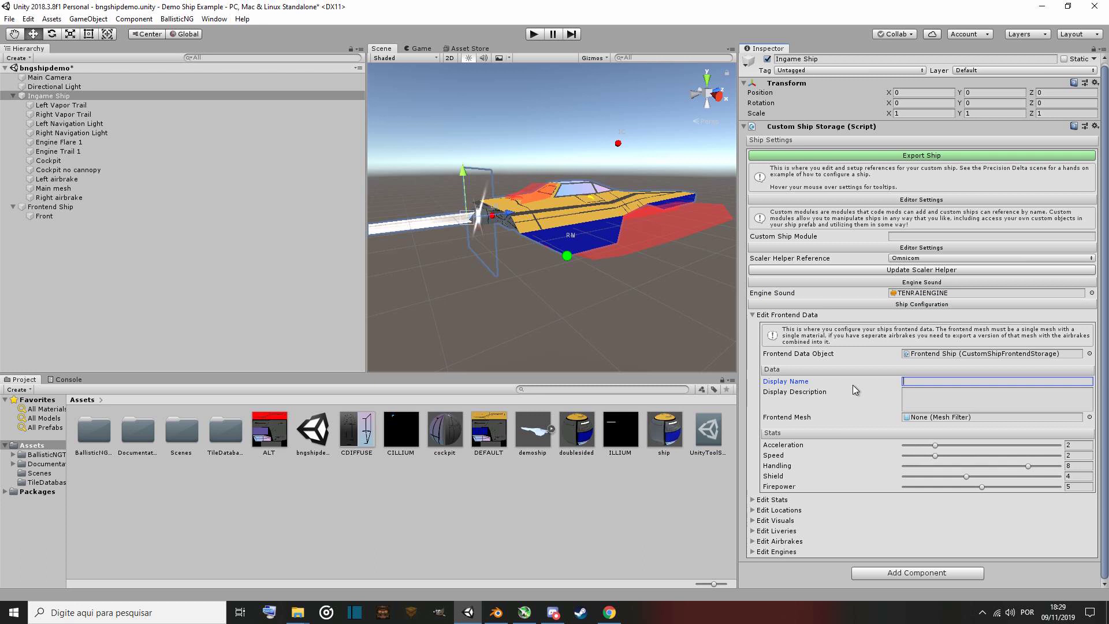
{"action": "type", "text": "Demo Ship"}
{"action": "left_click", "coordinate": [918, 399]}
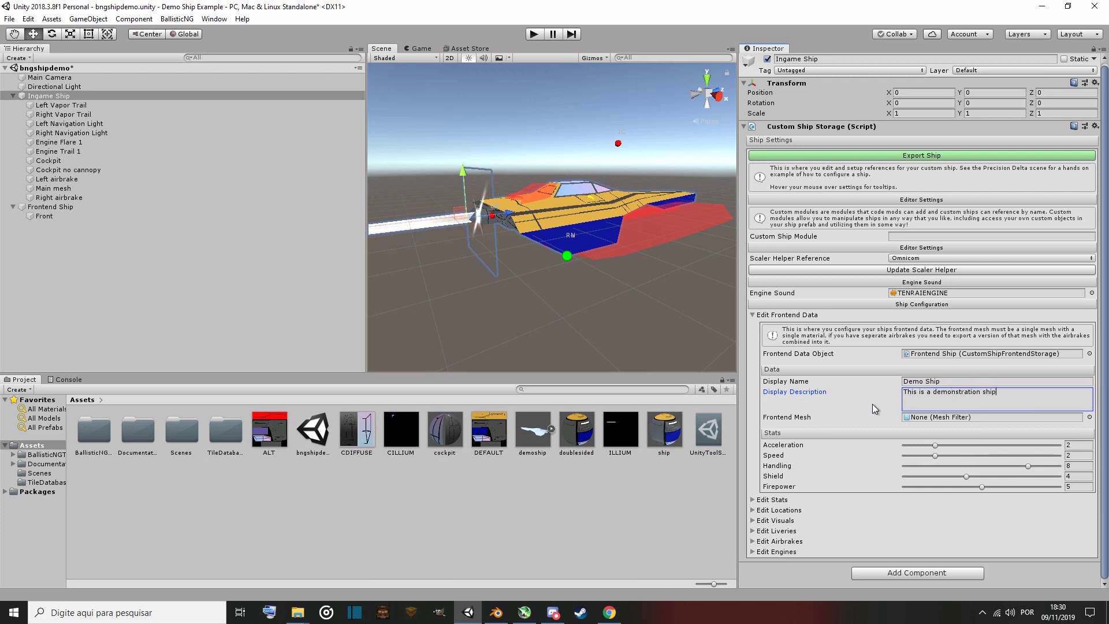
{"action": "type", "text": "."}
Assign the Front mesh as the frontend mesh.
{"action": "left_click", "coordinate": [1090, 416]}
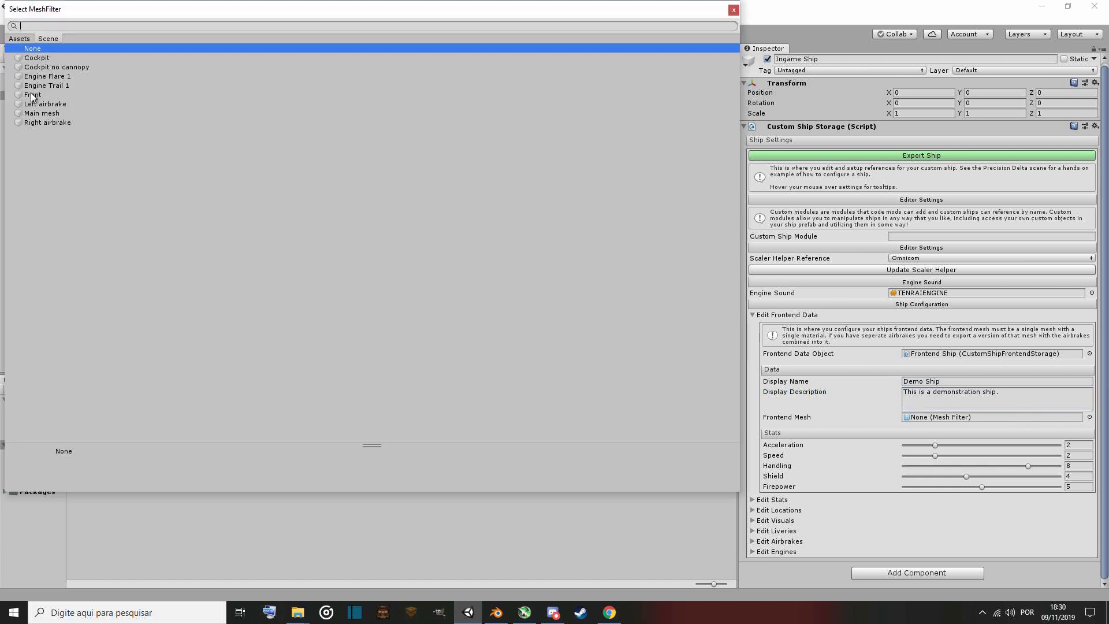
{"action": "left_click", "coordinate": [733, 9]}
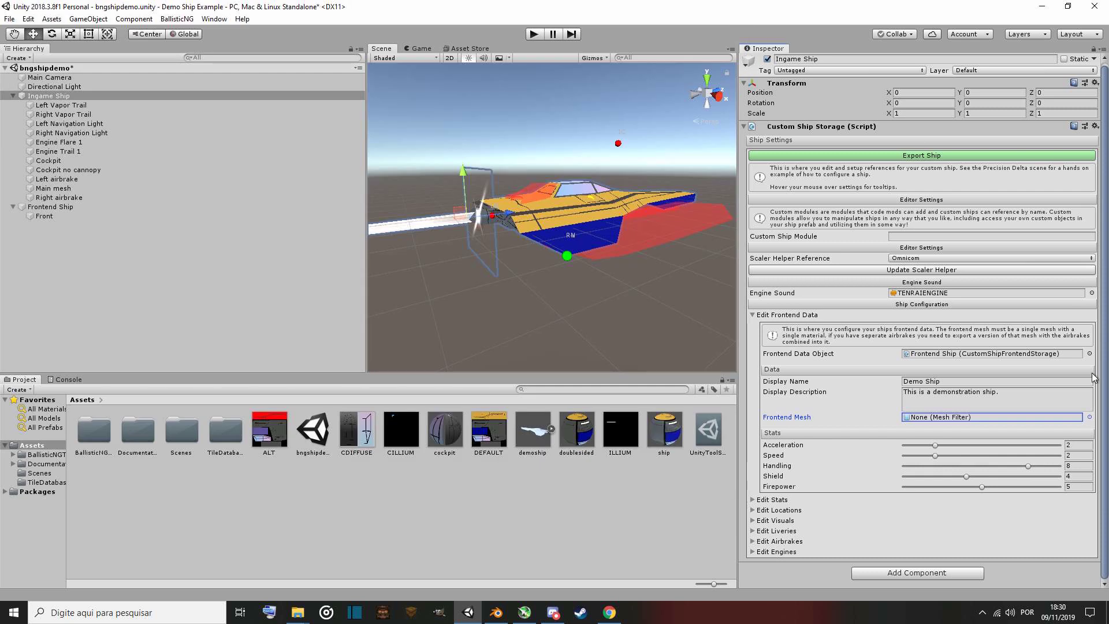
{"action": "left_click", "coordinate": [1089, 417]}
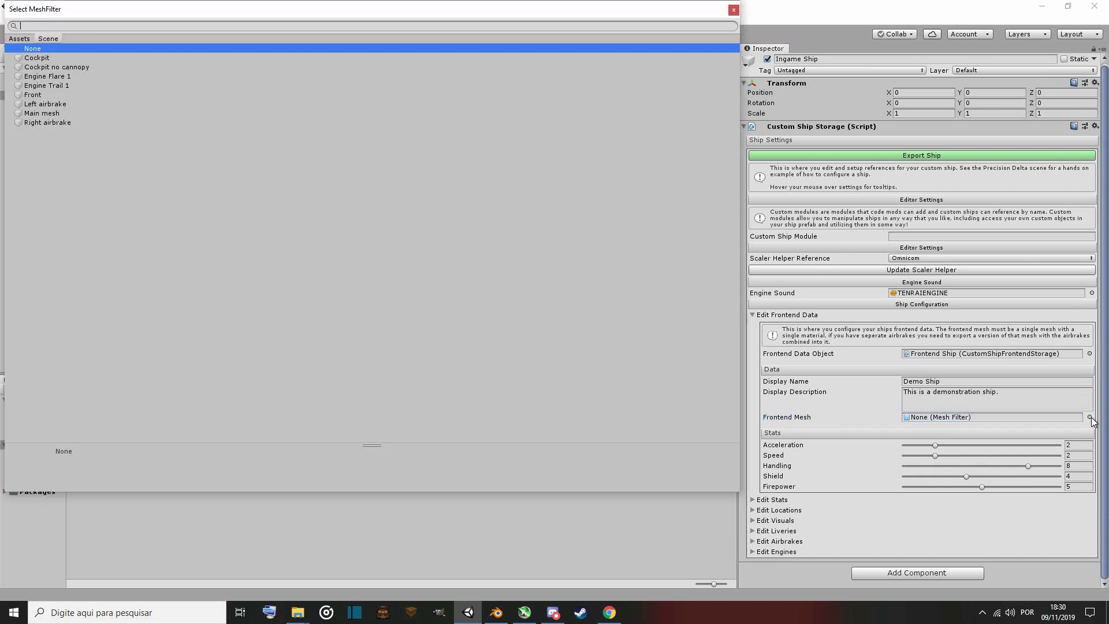
{"action": "double_click", "coordinate": [35, 95]}
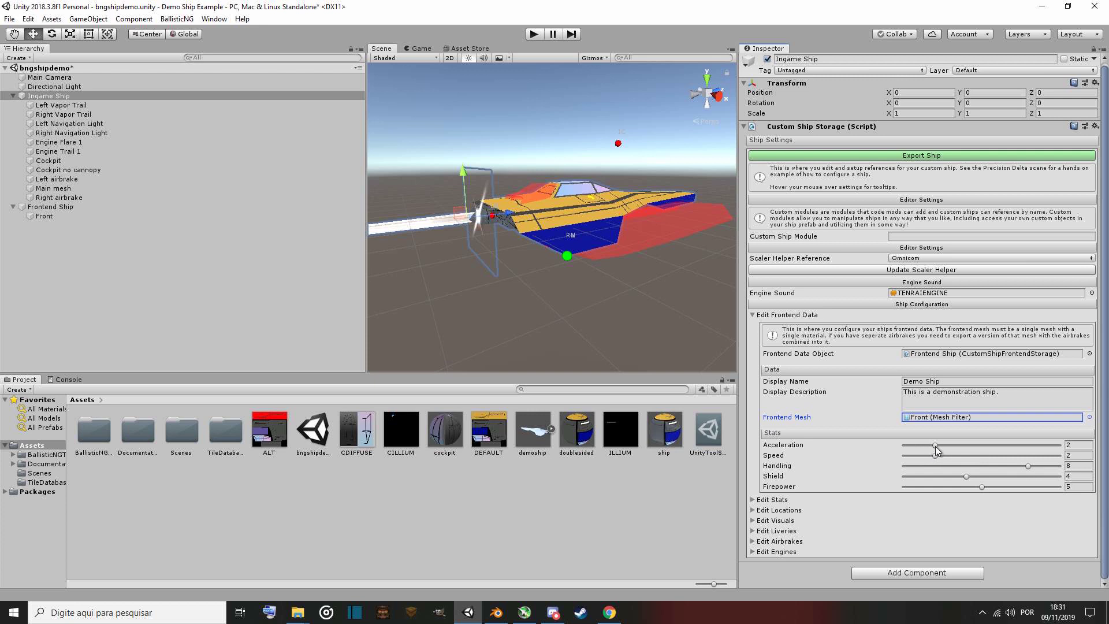
Set the frontend stats to acceleration 7, speed 5, handling 5 and firepower 3.
{"action": "left_click_drag", "start_coordinate": [935, 445], "coordinate": [1012, 446]}
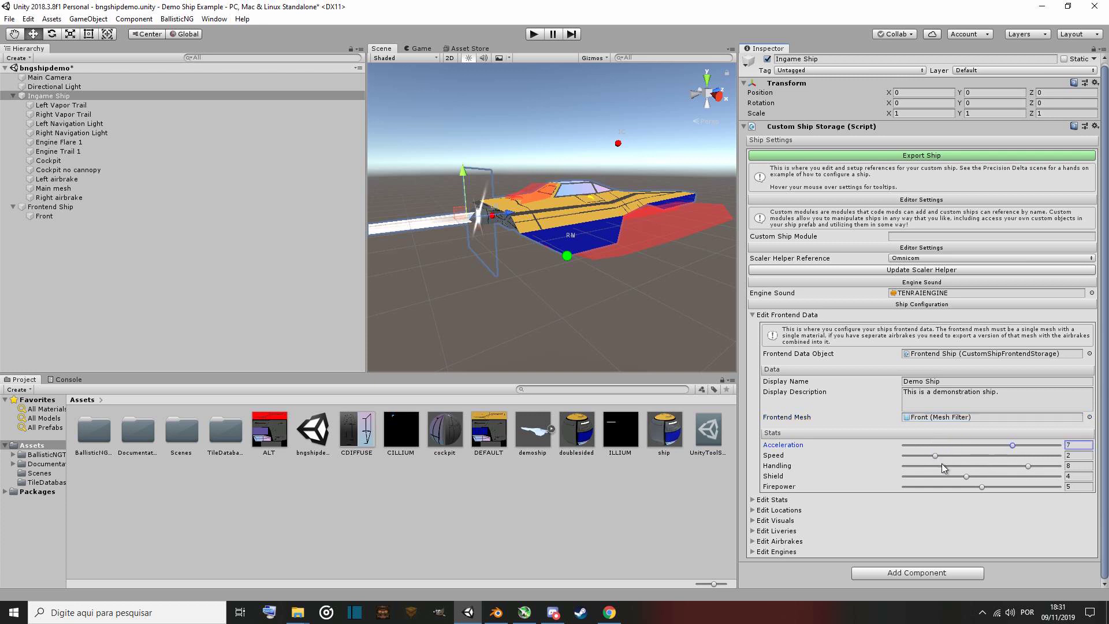
{"action": "left_click_drag", "start_coordinate": [934, 455], "coordinate": [952, 489]}
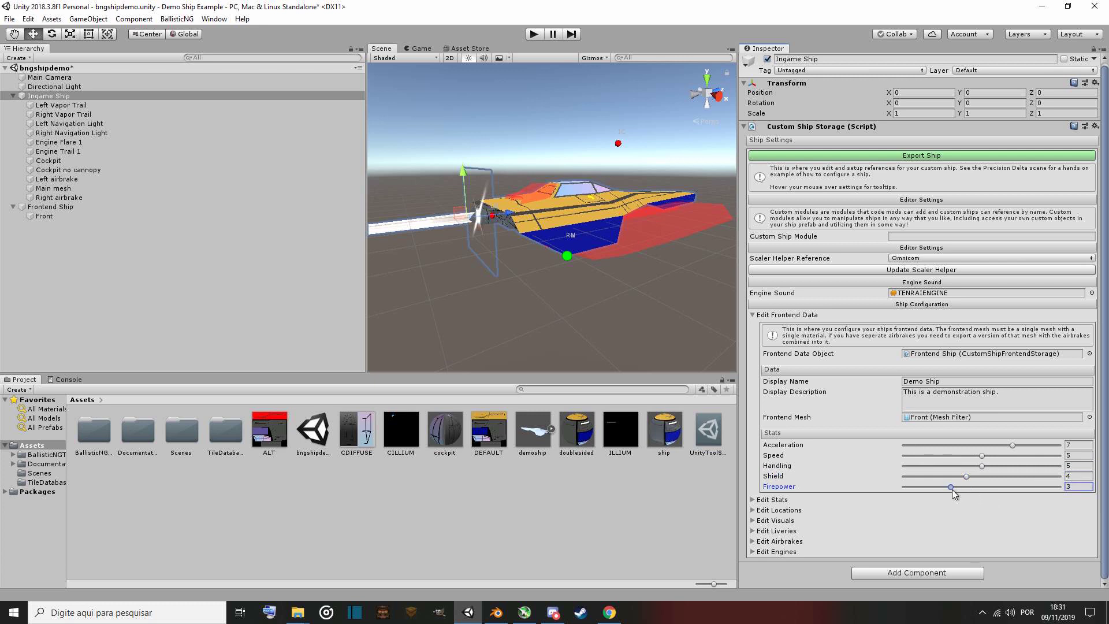
{"action": "left_click", "coordinate": [981, 467]}
{"action": "left_click_drag", "start_coordinate": [1001, 467], "coordinate": [983, 466]}
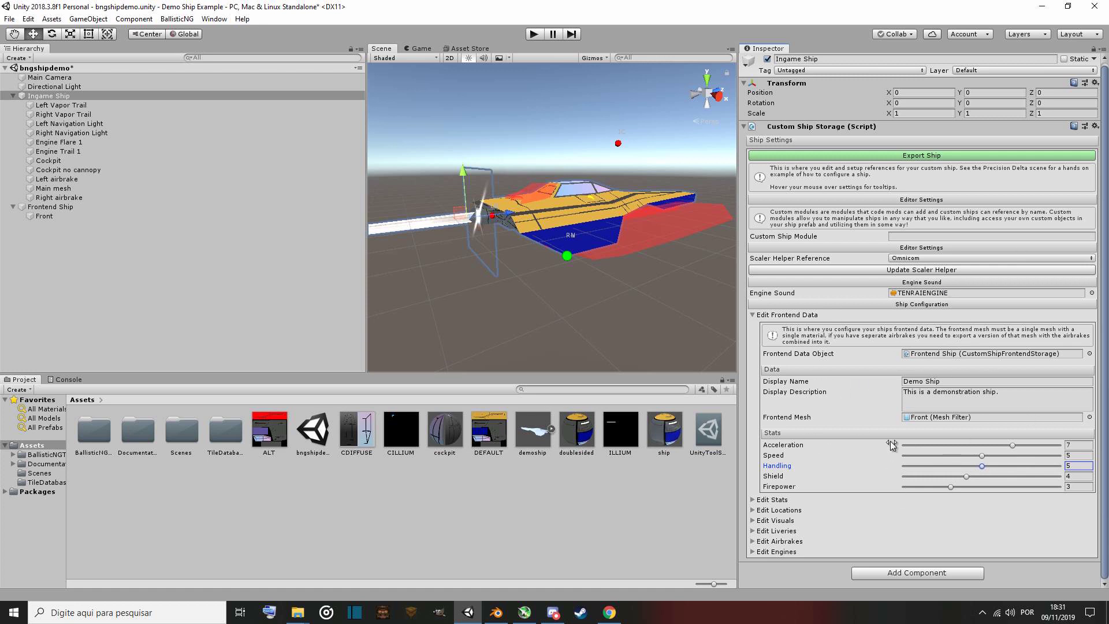
Expand the ship stats and review the max speed, acceleration and engine power settings.
{"action": "left_click", "coordinate": [777, 501]}
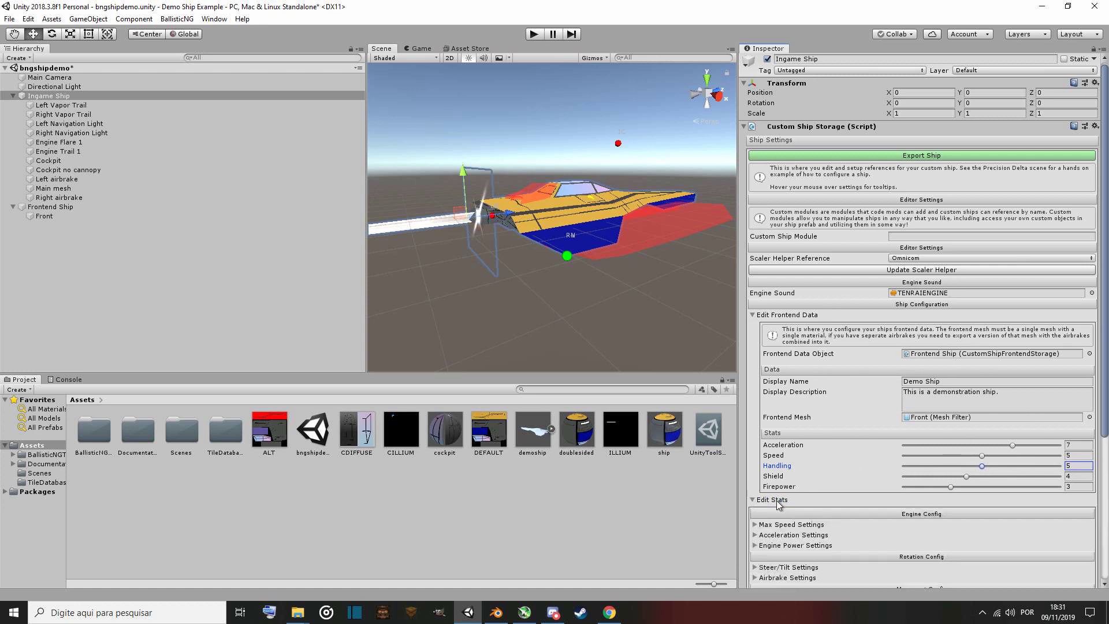
{"action": "left_click", "coordinate": [778, 502]}
{"action": "left_click", "coordinate": [778, 501]}
{"action": "scroll", "coordinate": [778, 501], "scroll_direction": "down", "scroll_amount": 6}
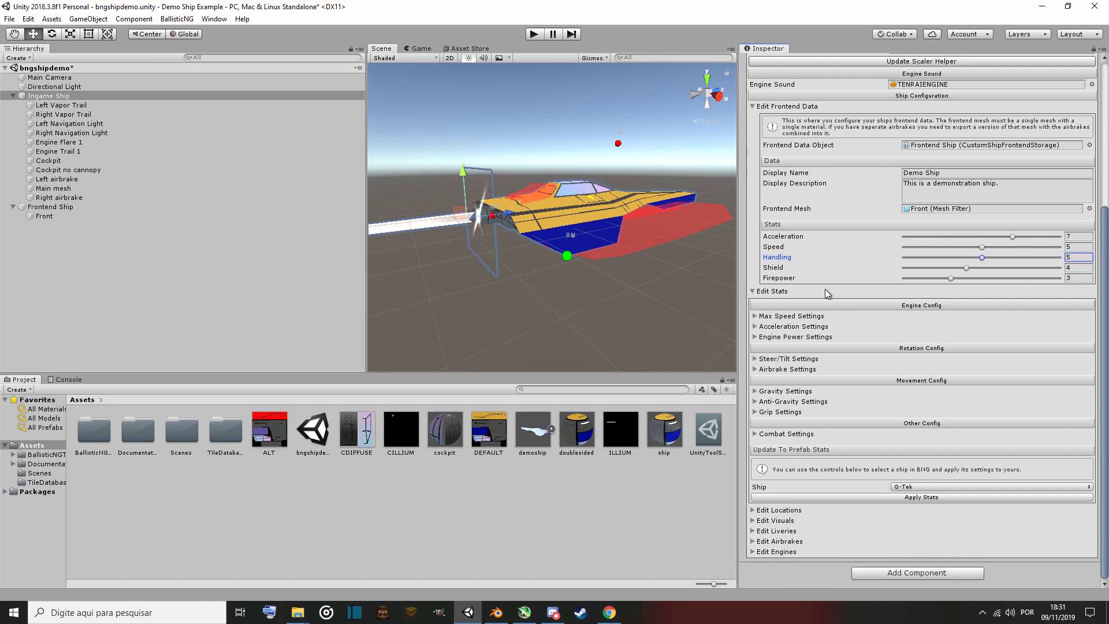
{"action": "left_click", "coordinate": [807, 316]}
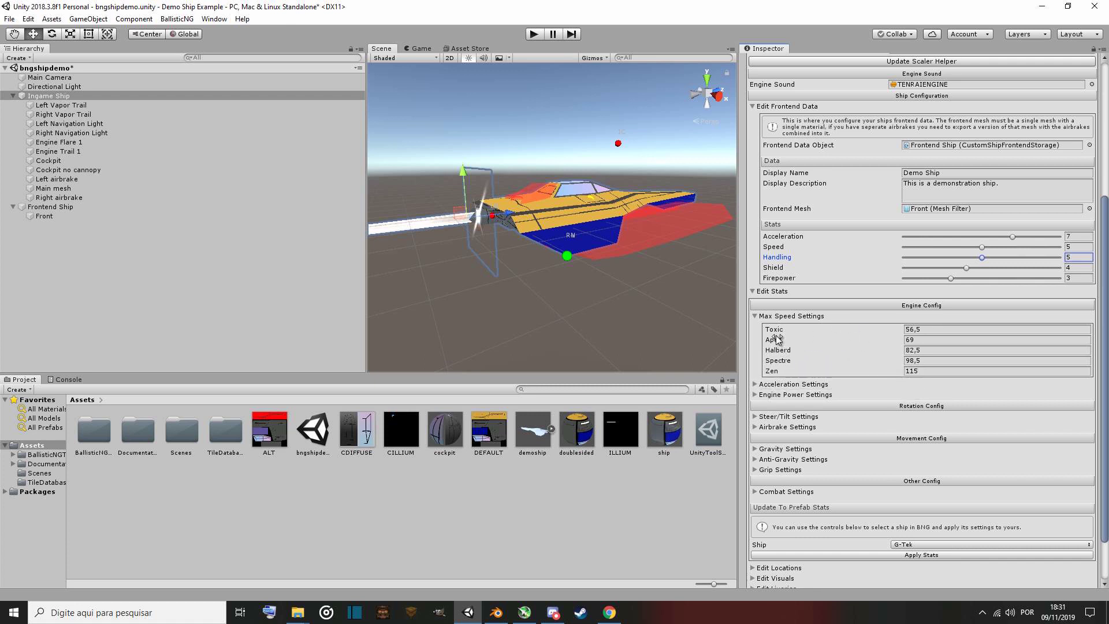
{"action": "left_click", "coordinate": [784, 384]}
{"action": "scroll", "coordinate": [784, 386], "scroll_direction": "down", "scroll_amount": 1}
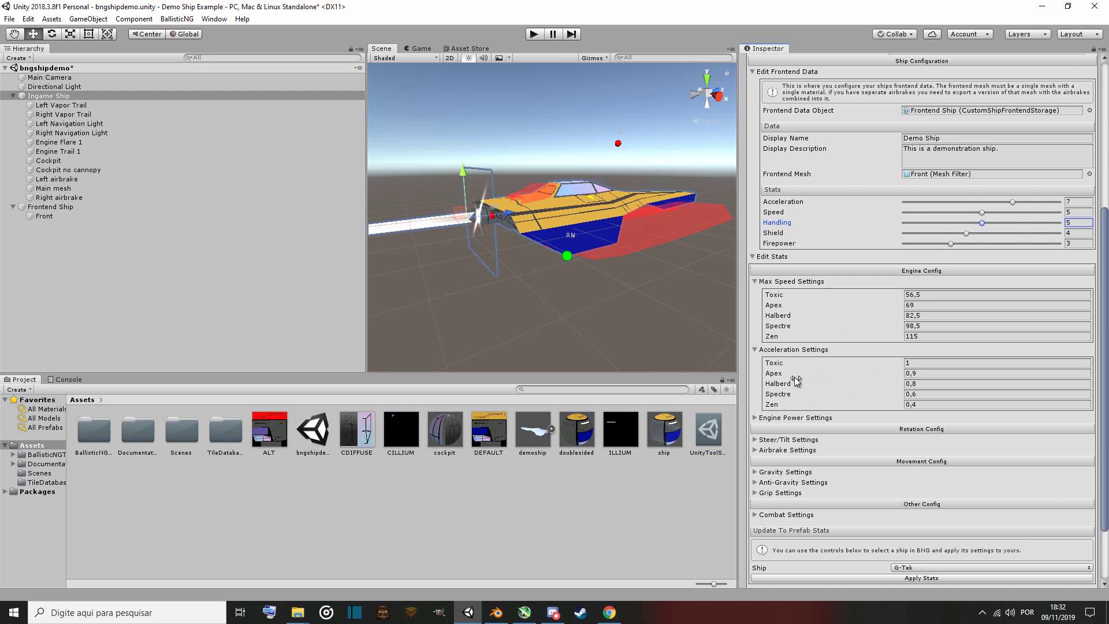
{"action": "left_click", "coordinate": [786, 418]}
{"action": "scroll", "coordinate": [790, 424], "scroll_direction": "down", "scroll_amount": 3}
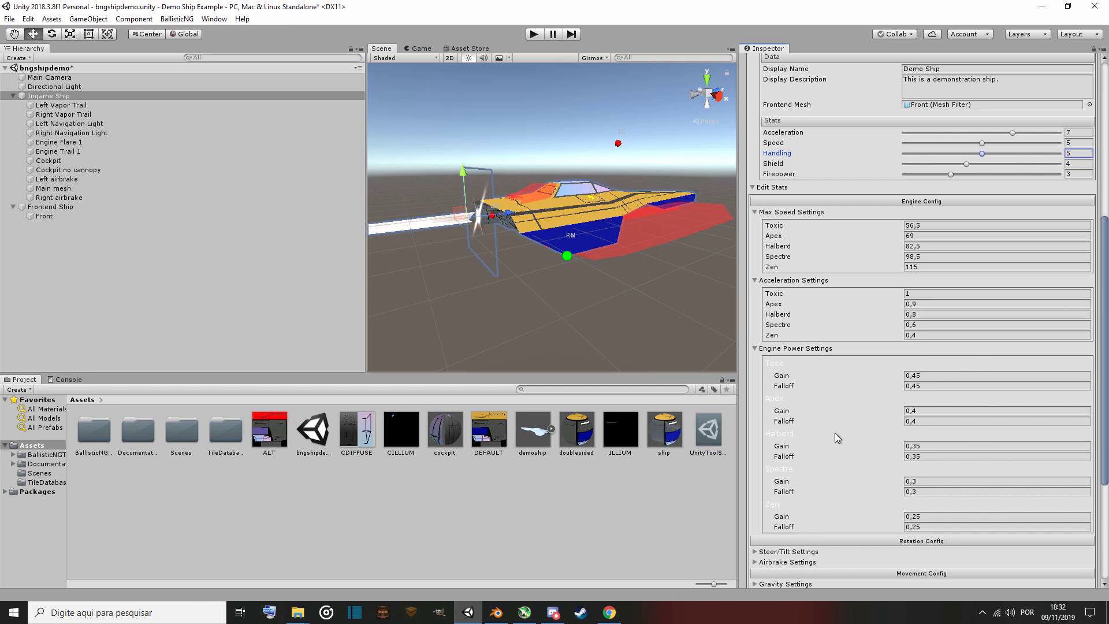
{"action": "left_click", "coordinate": [799, 349]}
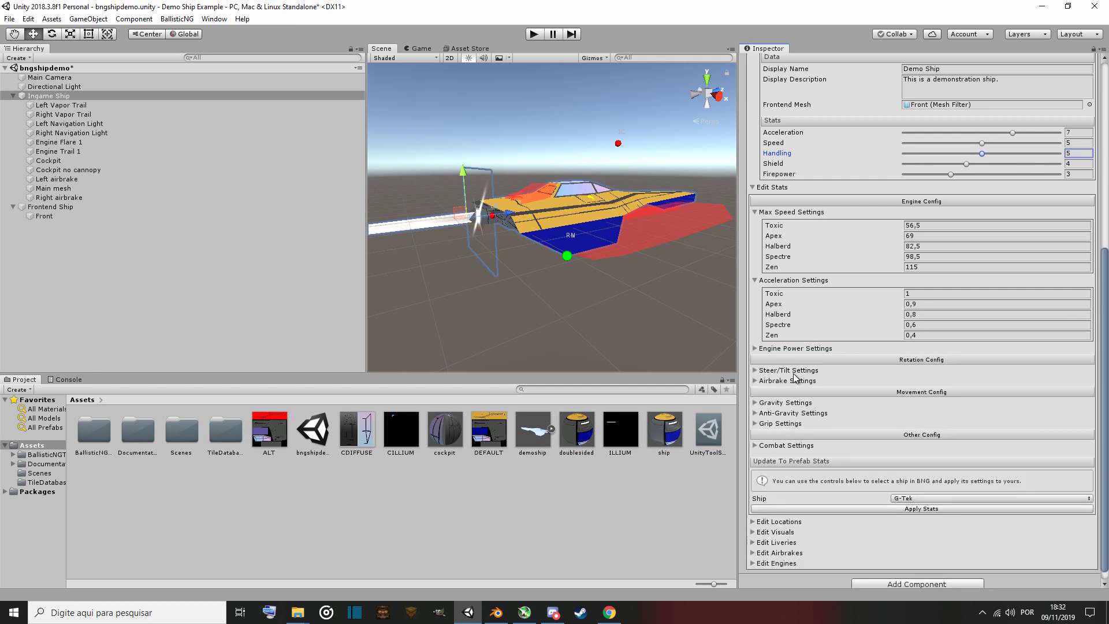
Expand and review the steer/tilt, airbrake, gravity, anti-gravity and grip settings.
{"action": "left_click", "coordinate": [797, 370]}
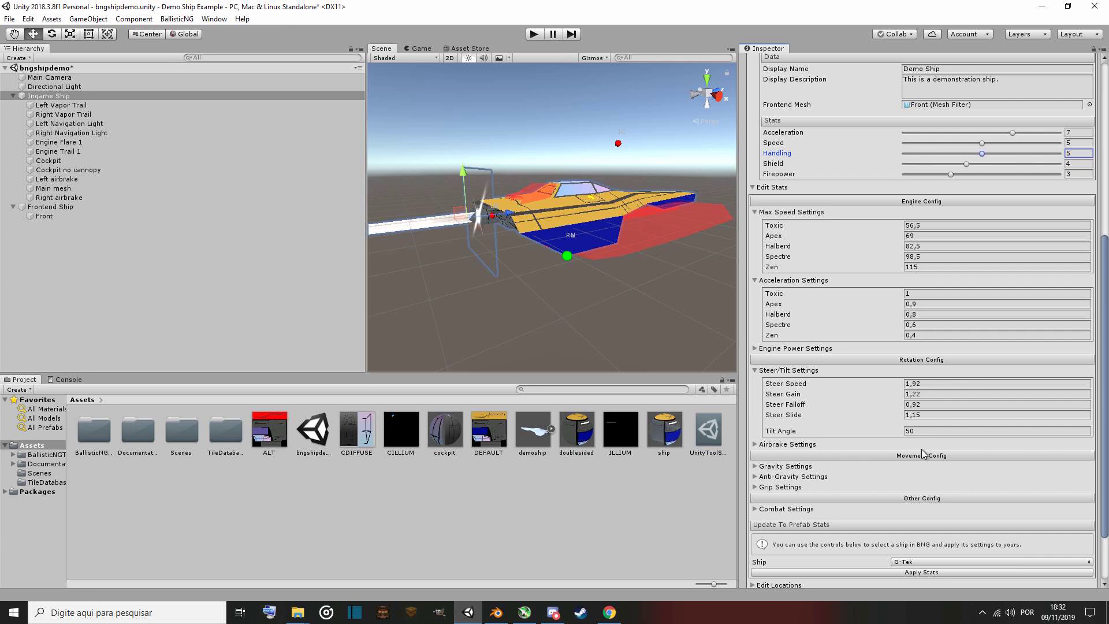
{"action": "left_click", "coordinate": [797, 445]}
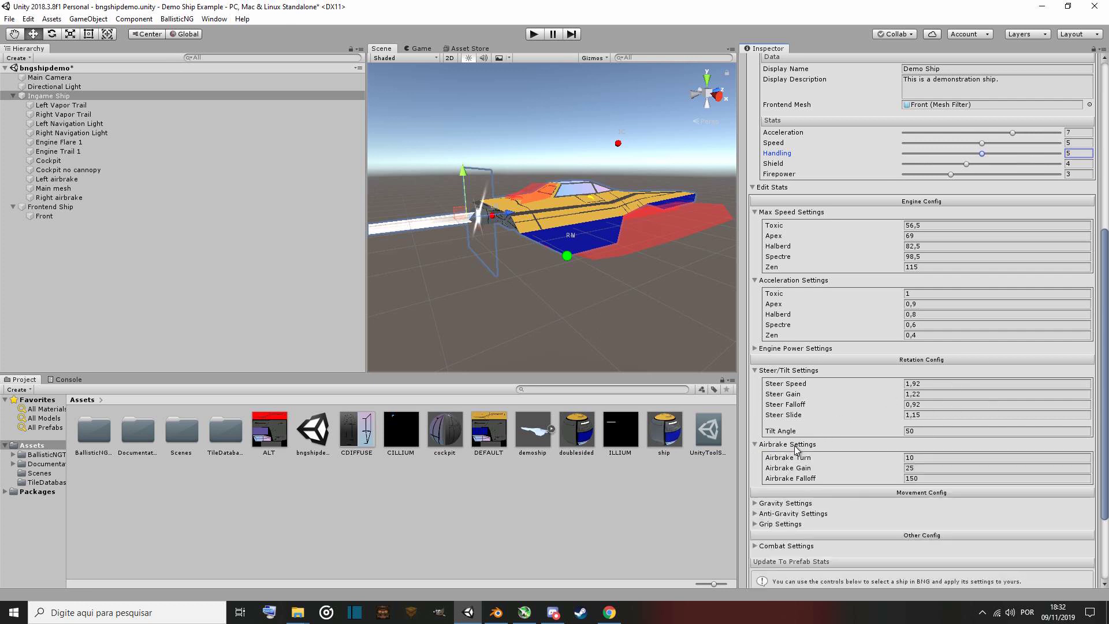
{"action": "scroll", "coordinate": [797, 450], "scroll_direction": "down", "scroll_amount": 3}
{"action": "left_click", "coordinate": [802, 399]}
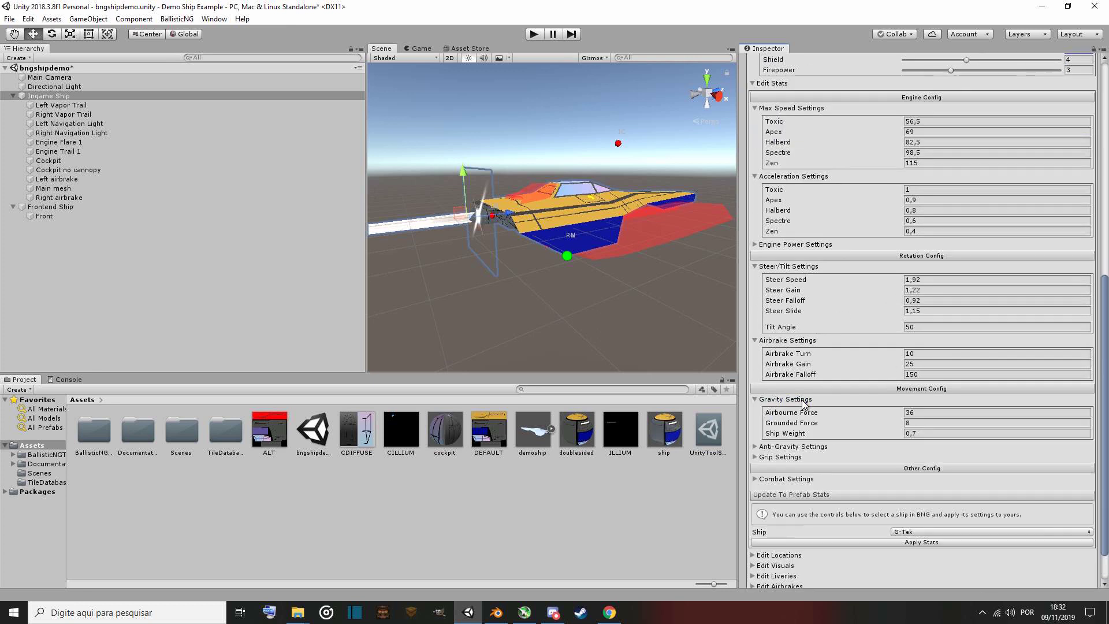
{"action": "scroll", "coordinate": [803, 403], "scroll_direction": "down", "scroll_amount": 1}
{"action": "left_click", "coordinate": [797, 403]}
{"action": "scroll", "coordinate": [793, 407], "scroll_direction": "down", "scroll_amount": 6}
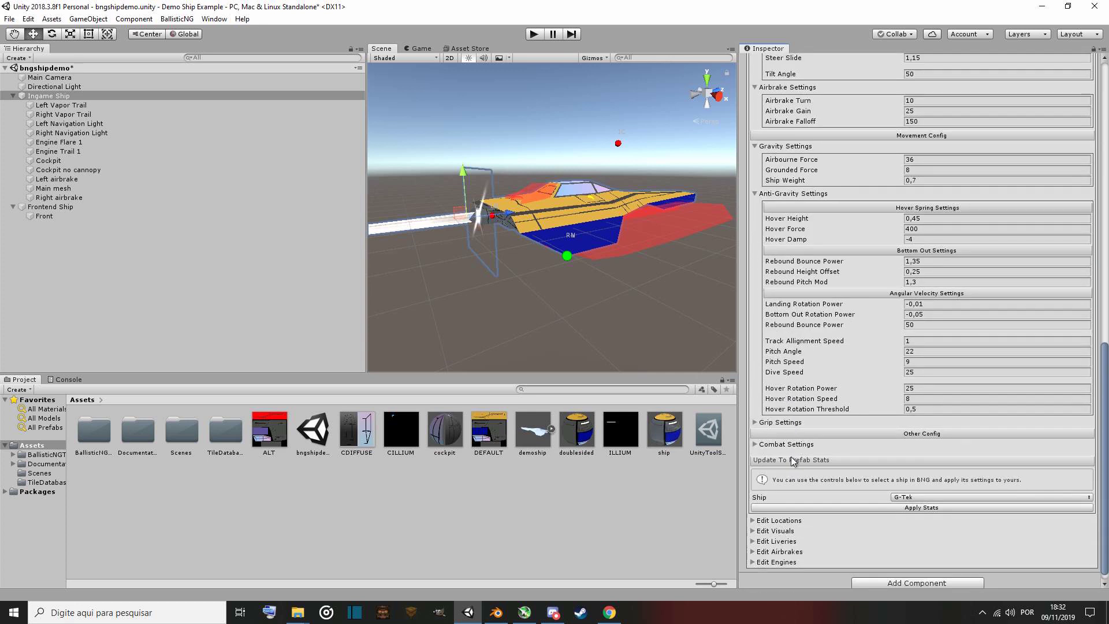
{"action": "left_click", "coordinate": [782, 423]}
Expand the combat settings and look over the full list of ship stats.
{"action": "scroll", "coordinate": [834, 398], "scroll_direction": "up", "scroll_amount": 1}
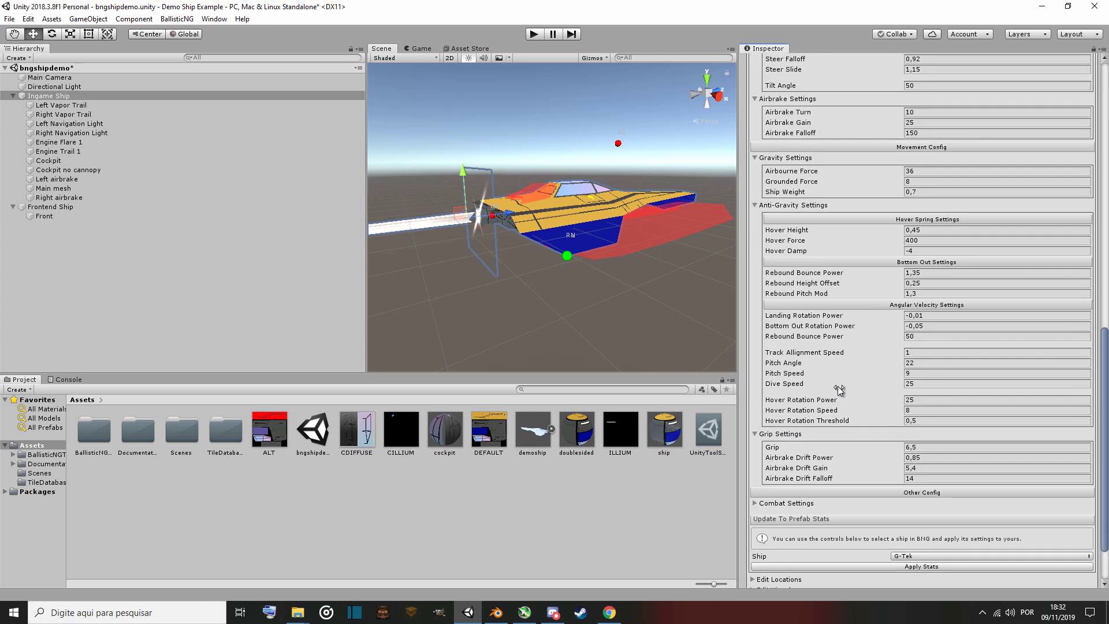
{"action": "scroll", "coordinate": [839, 390], "scroll_direction": "up", "scroll_amount": 2}
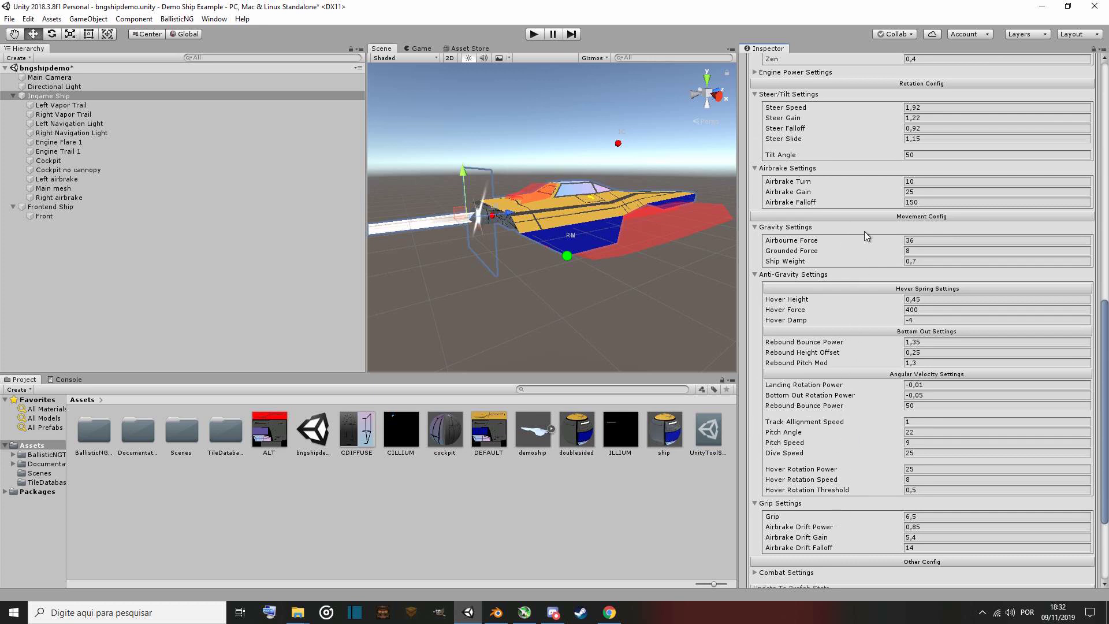
{"action": "scroll", "coordinate": [843, 418], "scroll_direction": "up", "scroll_amount": 2}
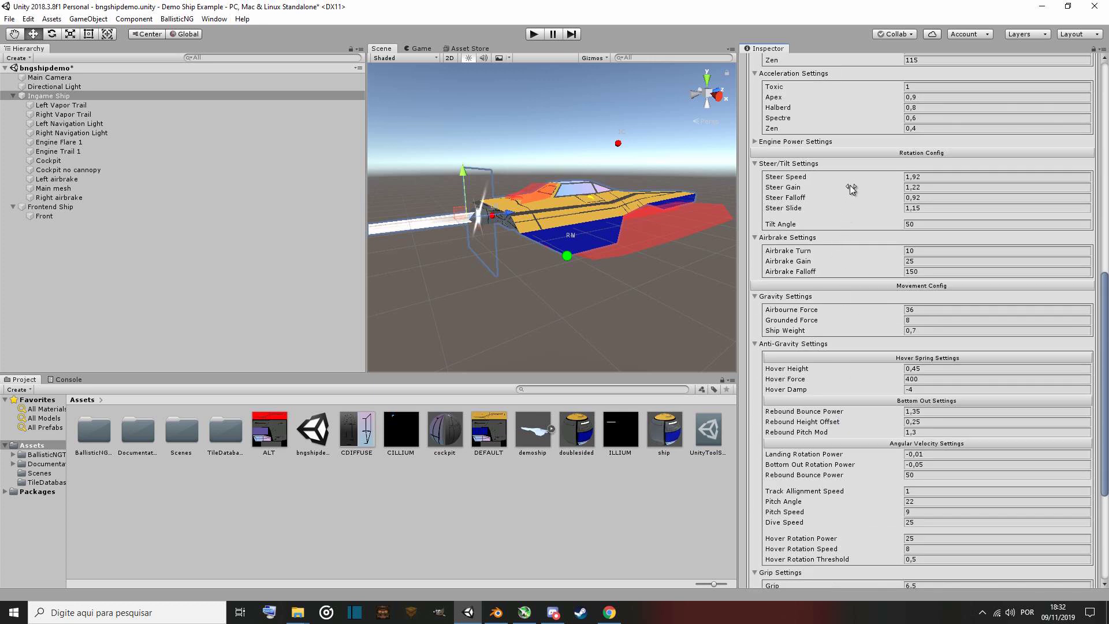
{"action": "scroll", "coordinate": [823, 415], "scroll_direction": "down", "scroll_amount": 4}
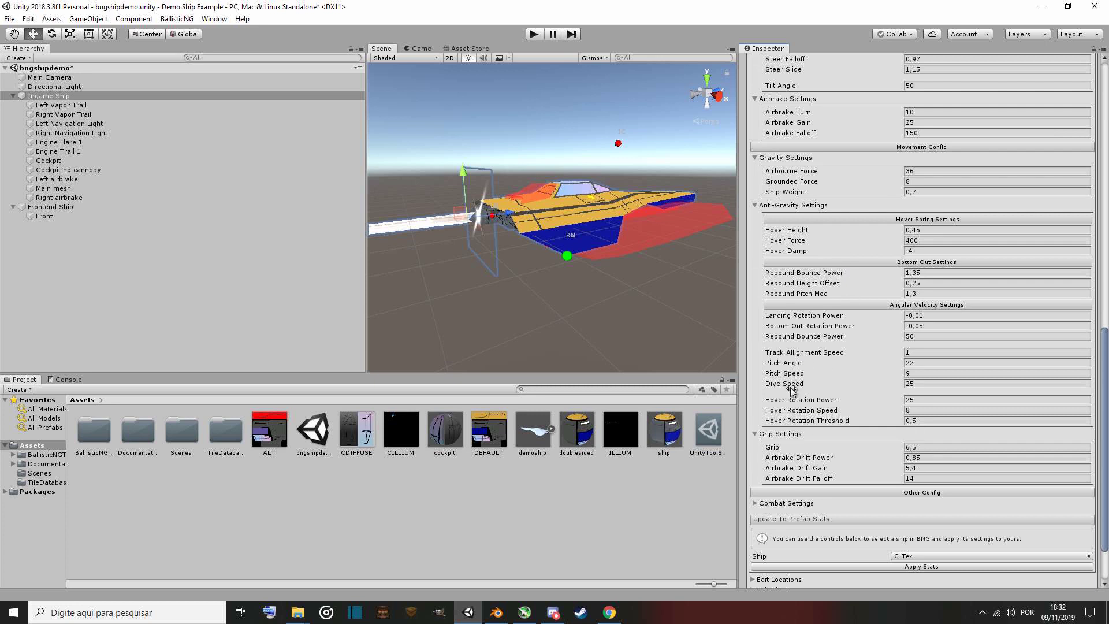
{"action": "left_click", "coordinate": [805, 504]}
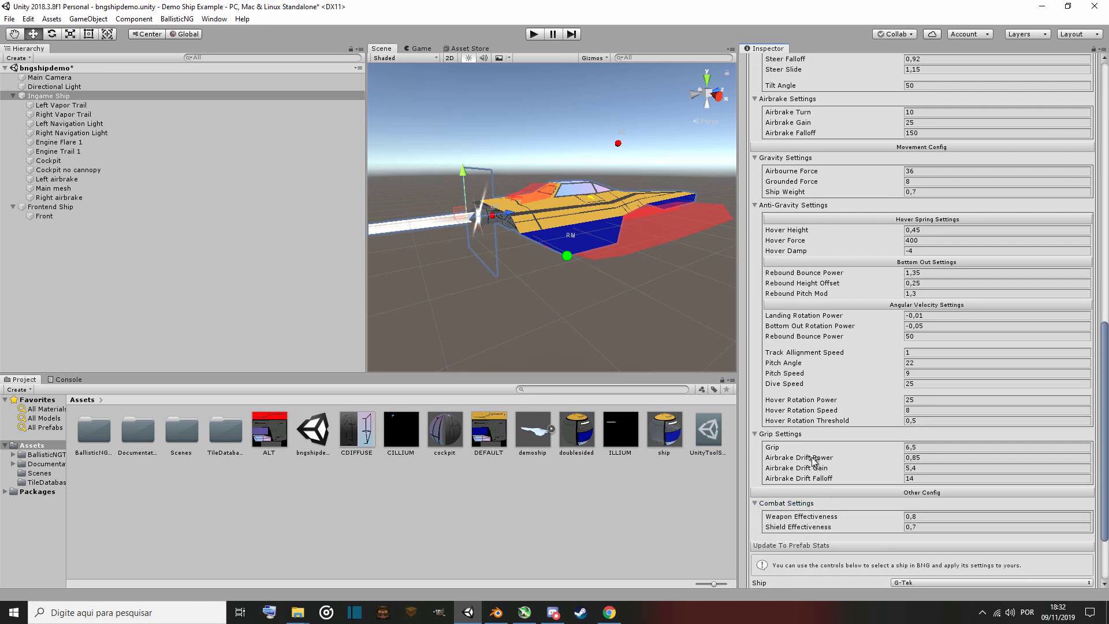
{"action": "scroll", "coordinate": [831, 401], "scroll_direction": "down", "scroll_amount": 2}
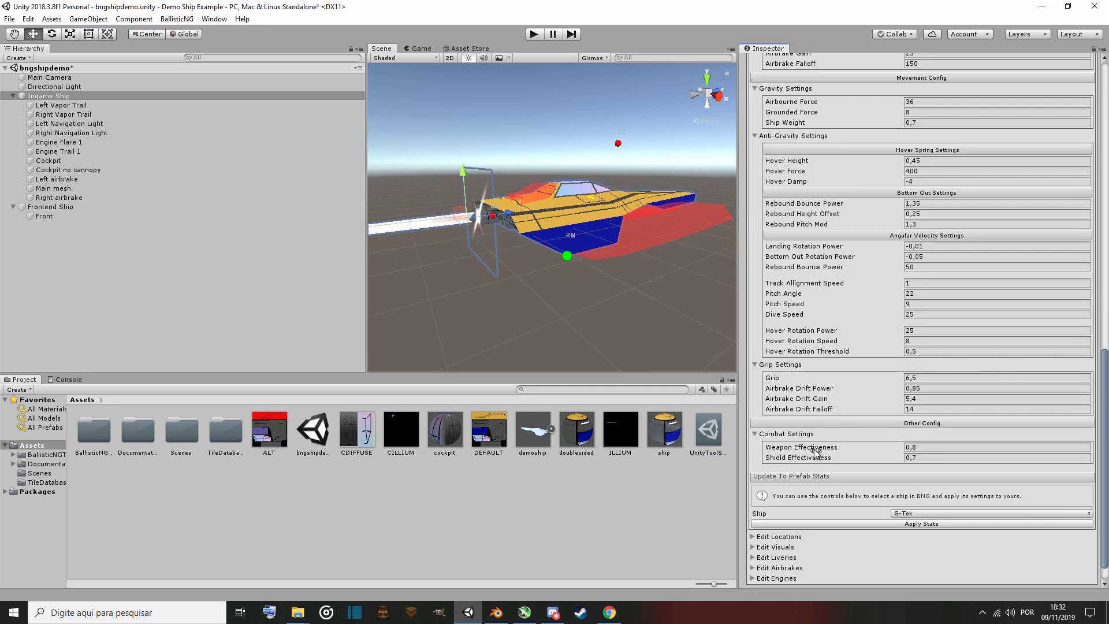
{"action": "scroll", "coordinate": [828, 310], "scroll_direction": "up", "scroll_amount": 2}
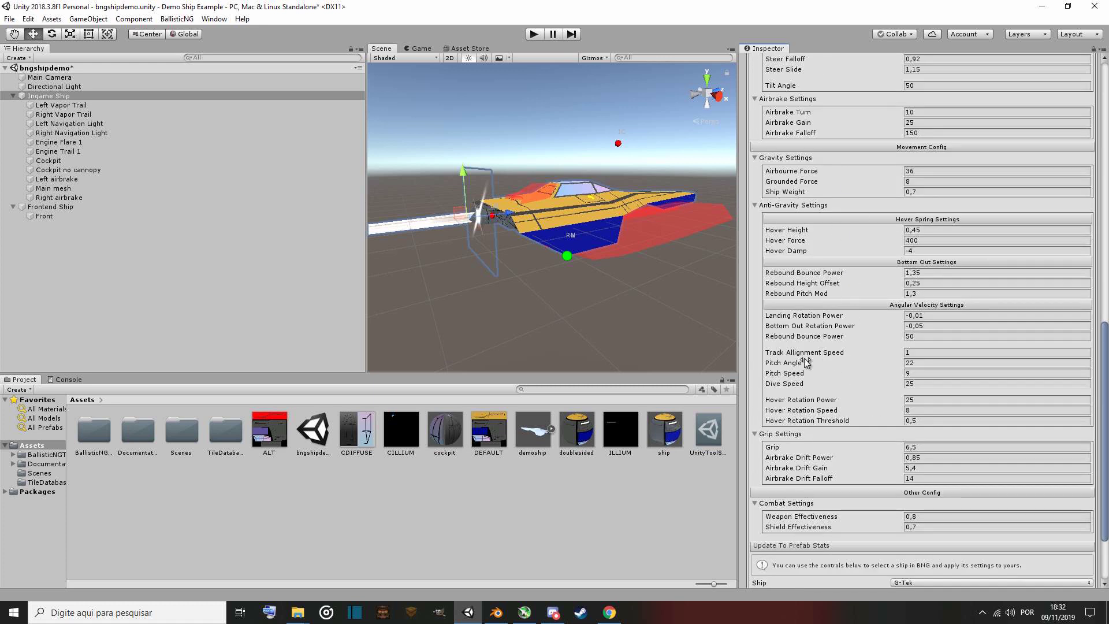
{"action": "scroll", "coordinate": [827, 335], "scroll_direction": "up", "scroll_amount": 1}
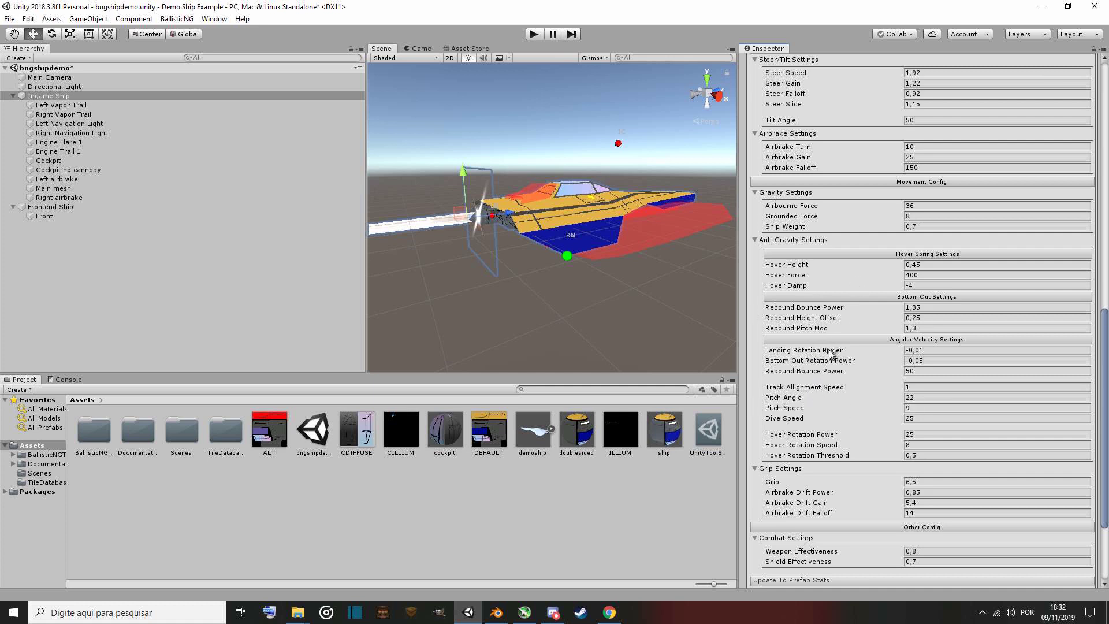
{"action": "scroll", "coordinate": [827, 355], "scroll_direction": "up", "scroll_amount": 1}
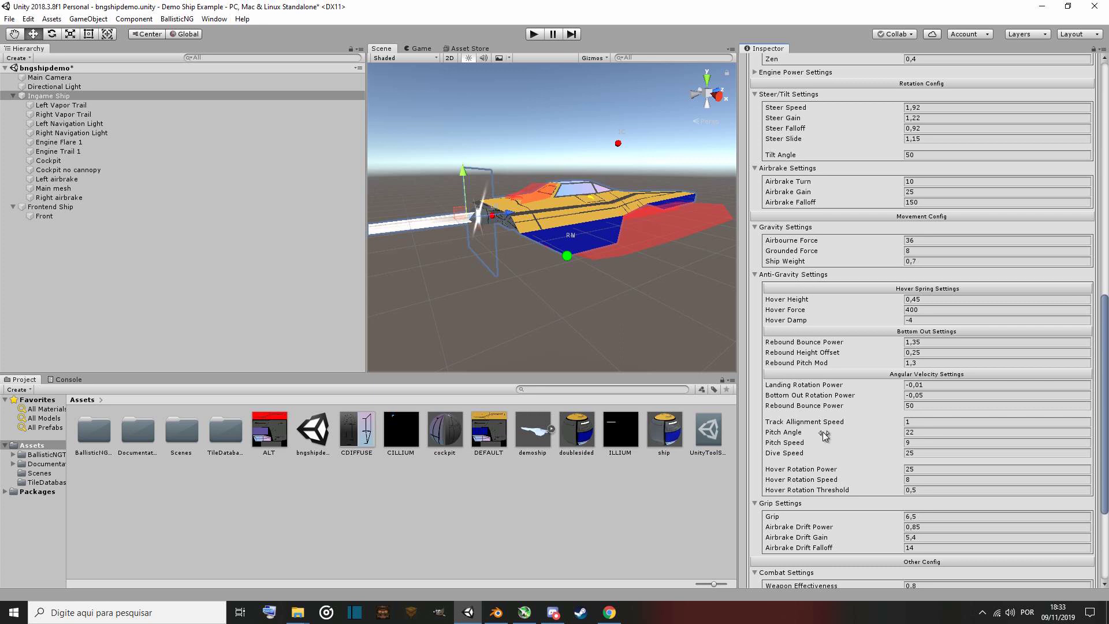
{"action": "scroll", "coordinate": [820, 438], "scroll_direction": "down", "scroll_amount": 2}
{"action": "scroll", "coordinate": [821, 443], "scroll_direction": "down", "scroll_amount": 3}
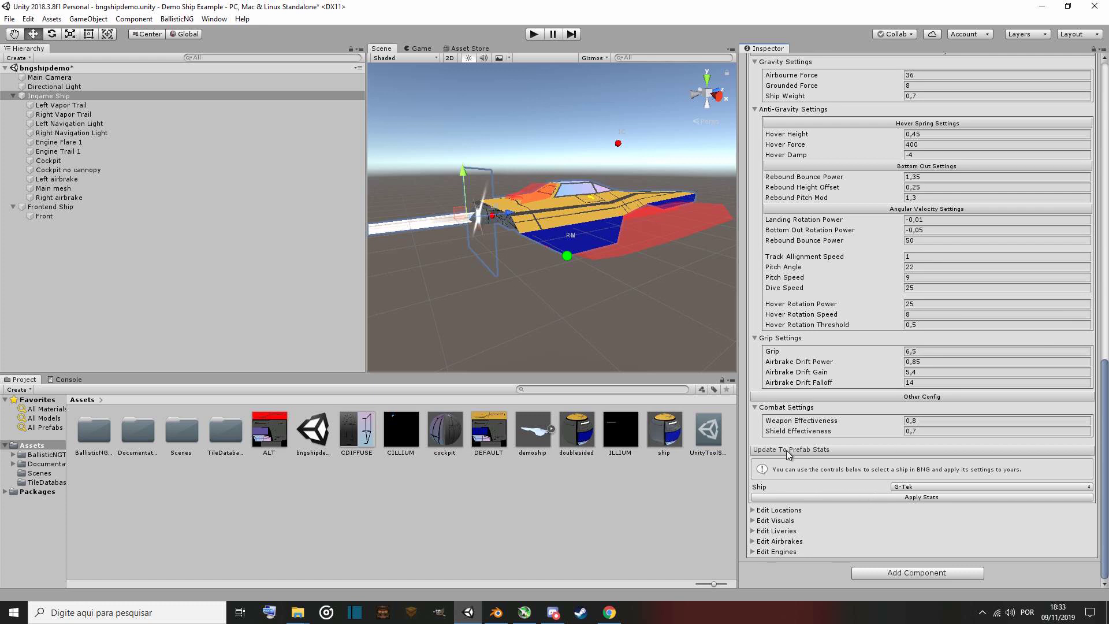
Apply the Tenrai ship's handling stats to the custom ship through Update To Prefab Stats, confirming the transfer.
{"action": "left_click", "coordinate": [908, 495]}
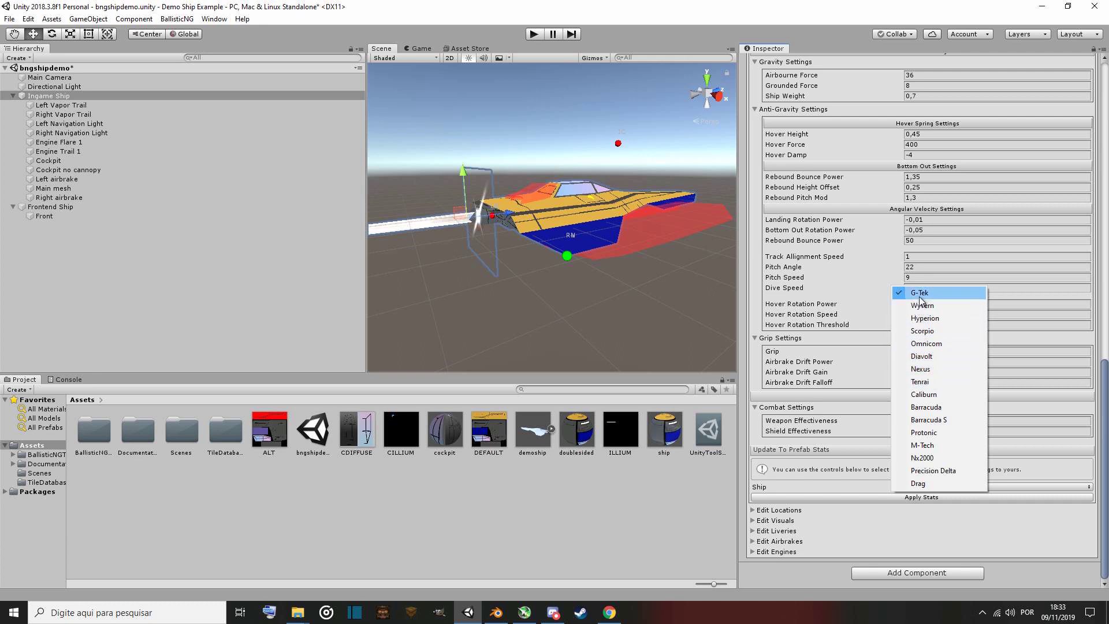
{"action": "left_click", "coordinate": [931, 386]}
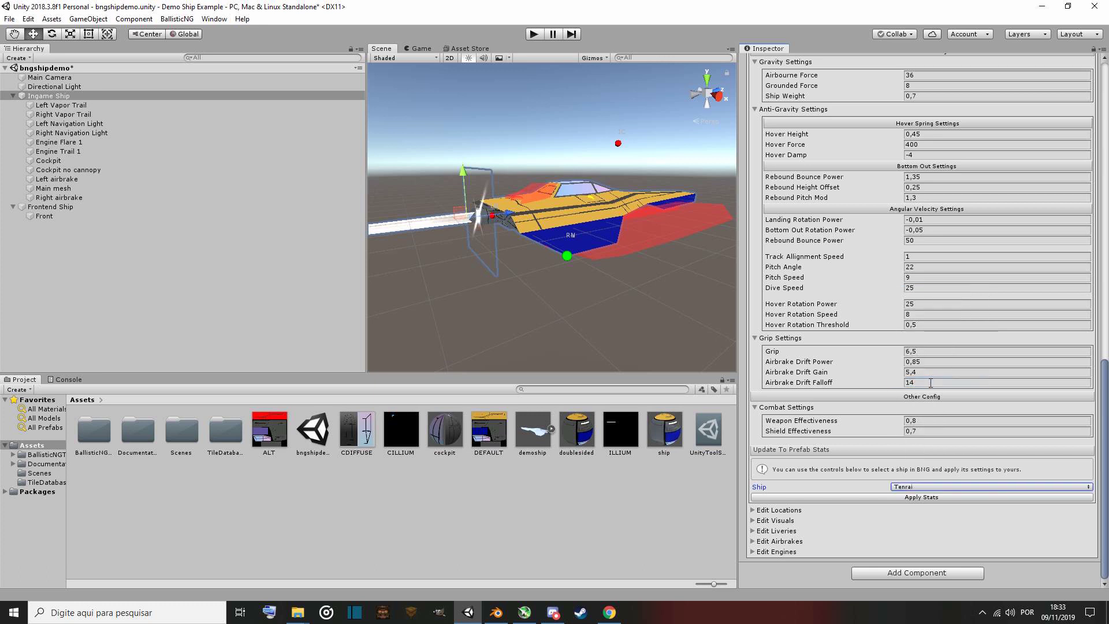
{"action": "left_click", "coordinate": [899, 489]}
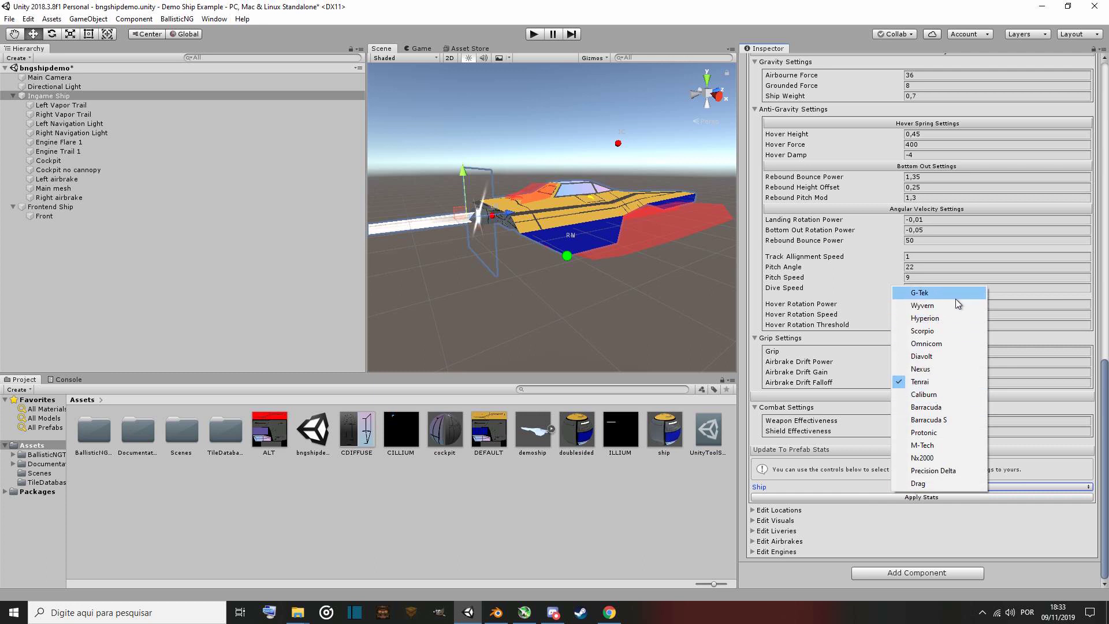
{"action": "left_click", "coordinate": [942, 382]}
{"action": "left_click", "coordinate": [921, 498]}
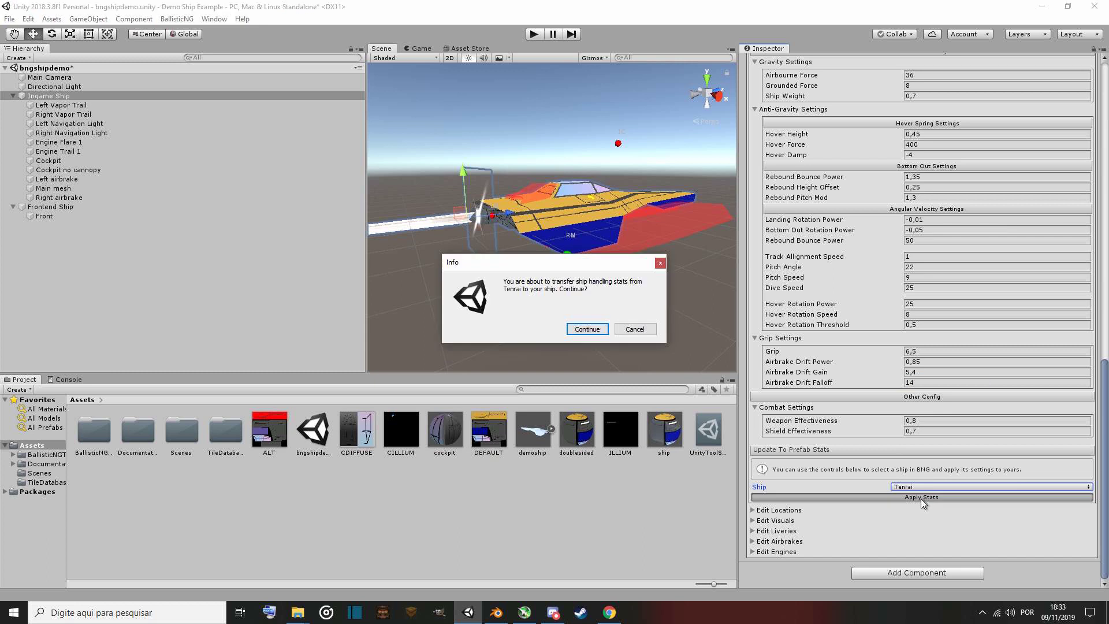
{"action": "left_click", "coordinate": [589, 330]}
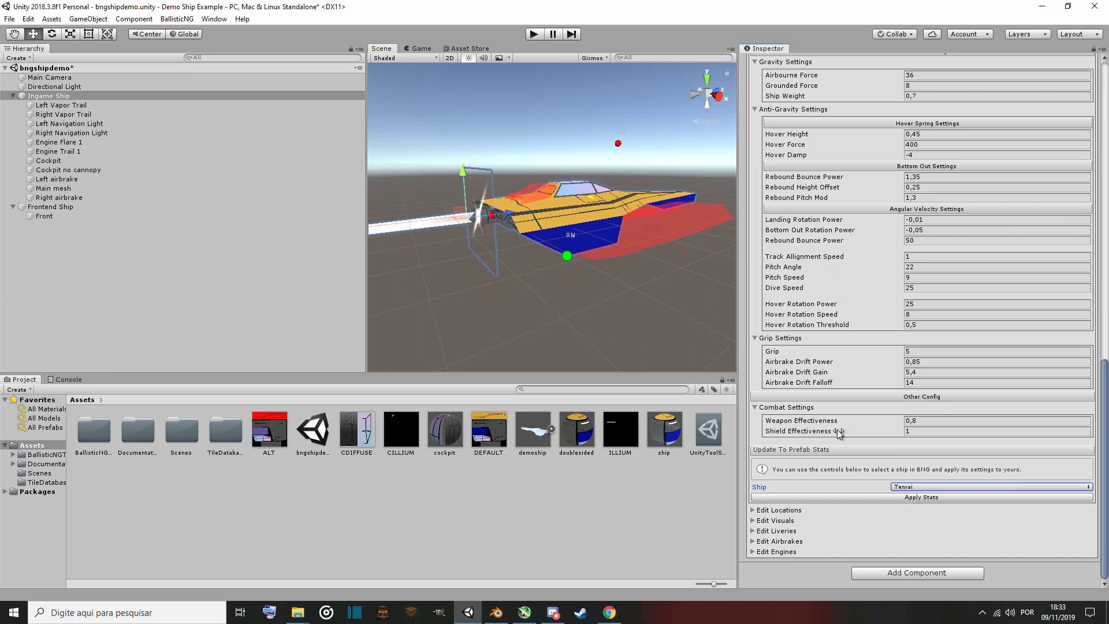
Review the updated ship stats and expand the Edit Locations section.
{"action": "scroll", "coordinate": [847, 434], "scroll_direction": "up", "scroll_amount": 10}
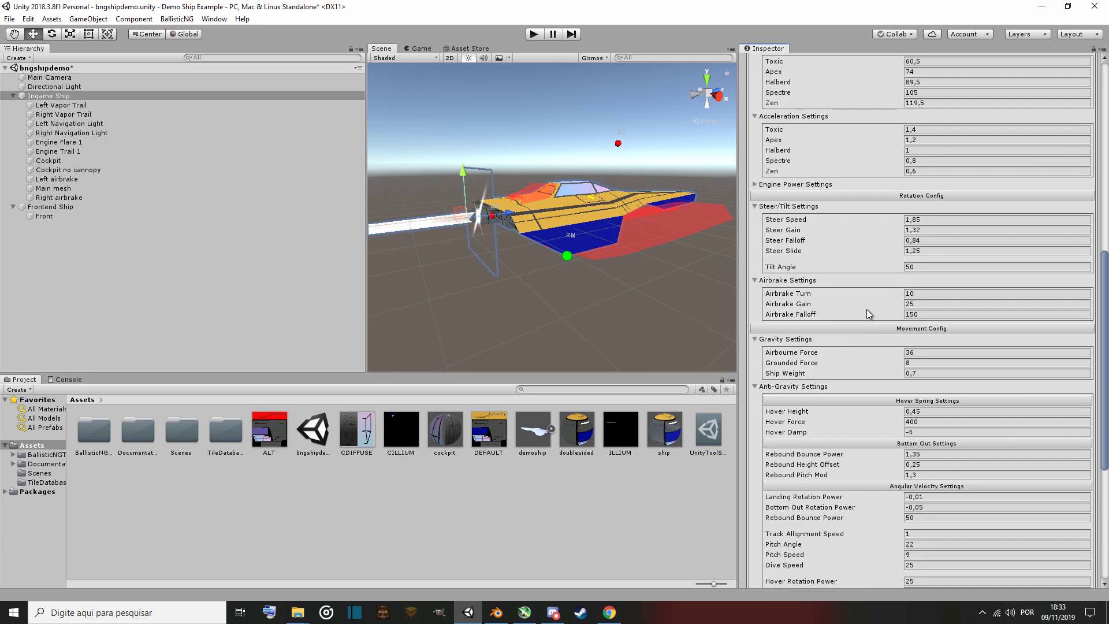
{"action": "scroll", "coordinate": [869, 314], "scroll_direction": "up", "scroll_amount": 3}
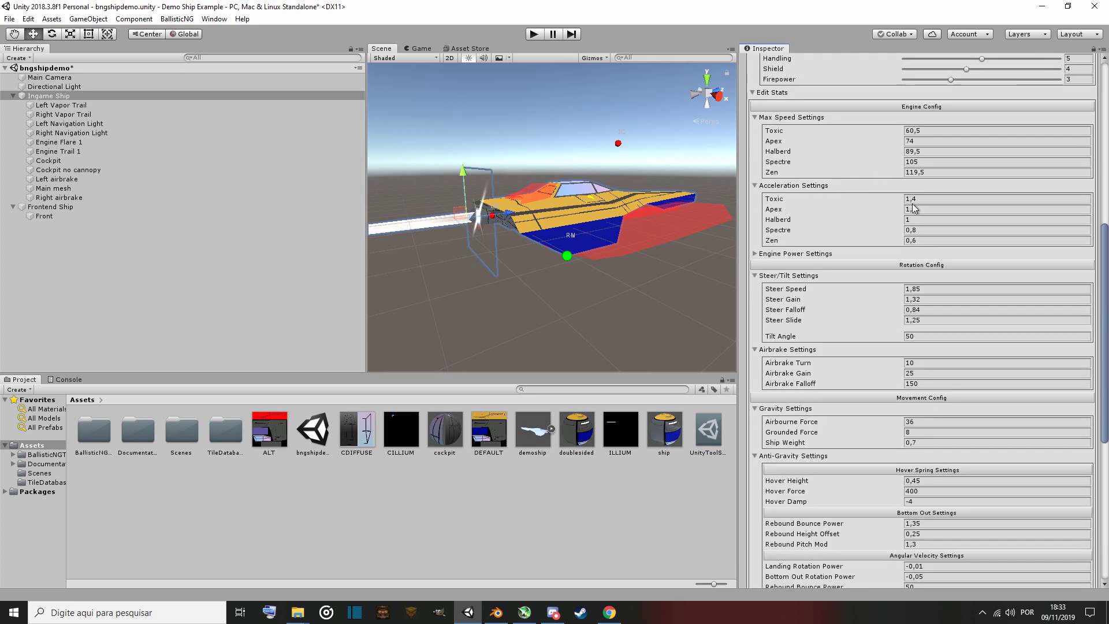
{"action": "scroll", "coordinate": [821, 422], "scroll_direction": "down", "scroll_amount": 12}
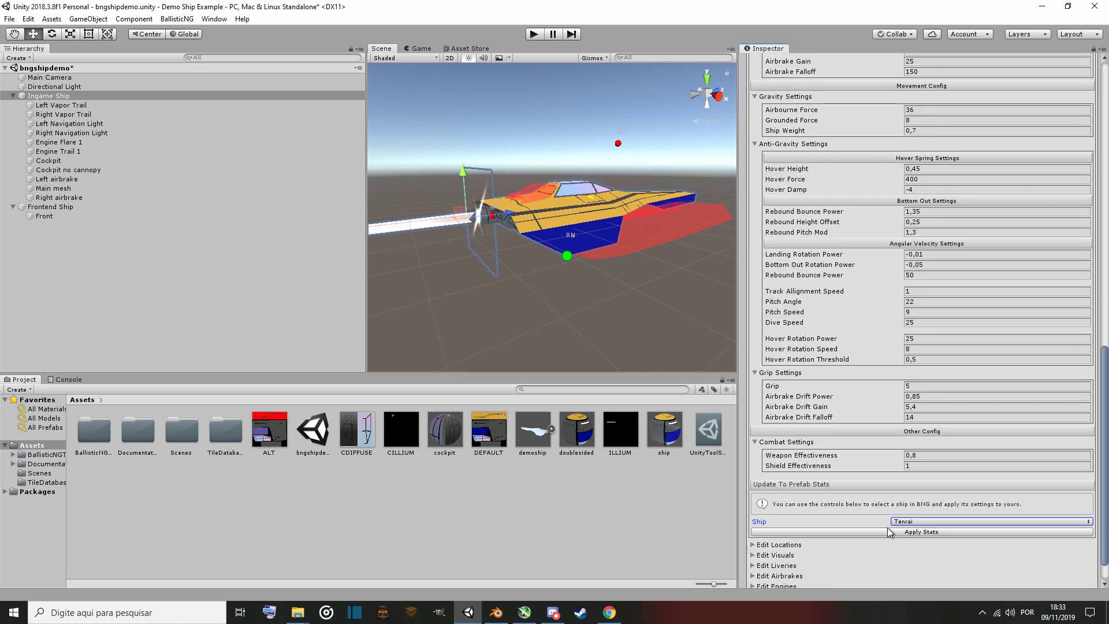
{"action": "scroll", "coordinate": [816, 403], "scroll_direction": "down", "scroll_amount": 2}
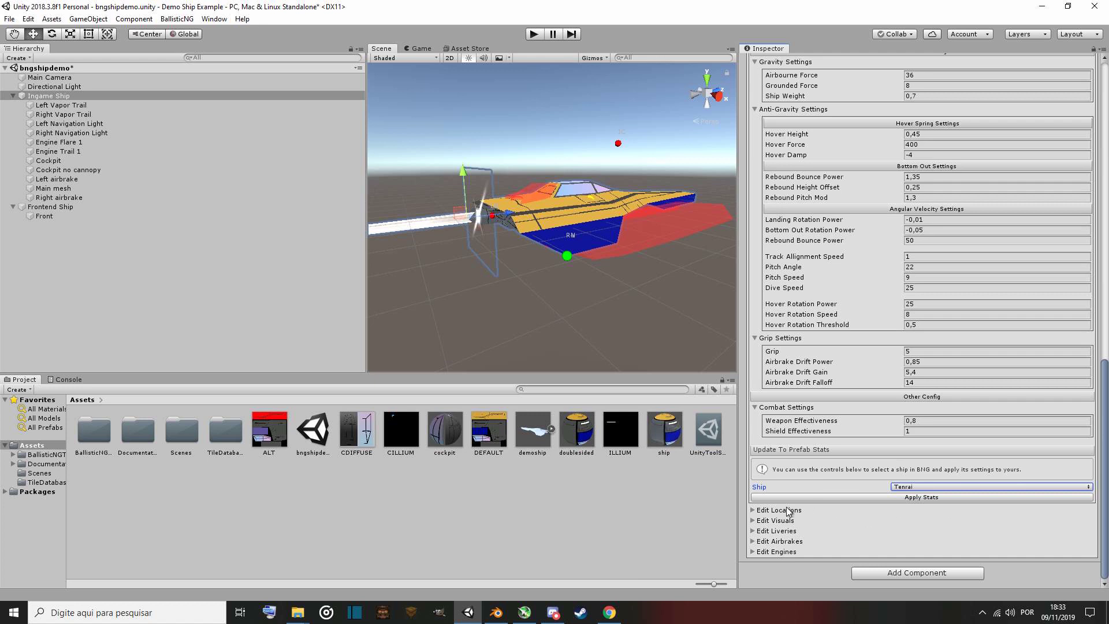
{"action": "left_click", "coordinate": [765, 513]}
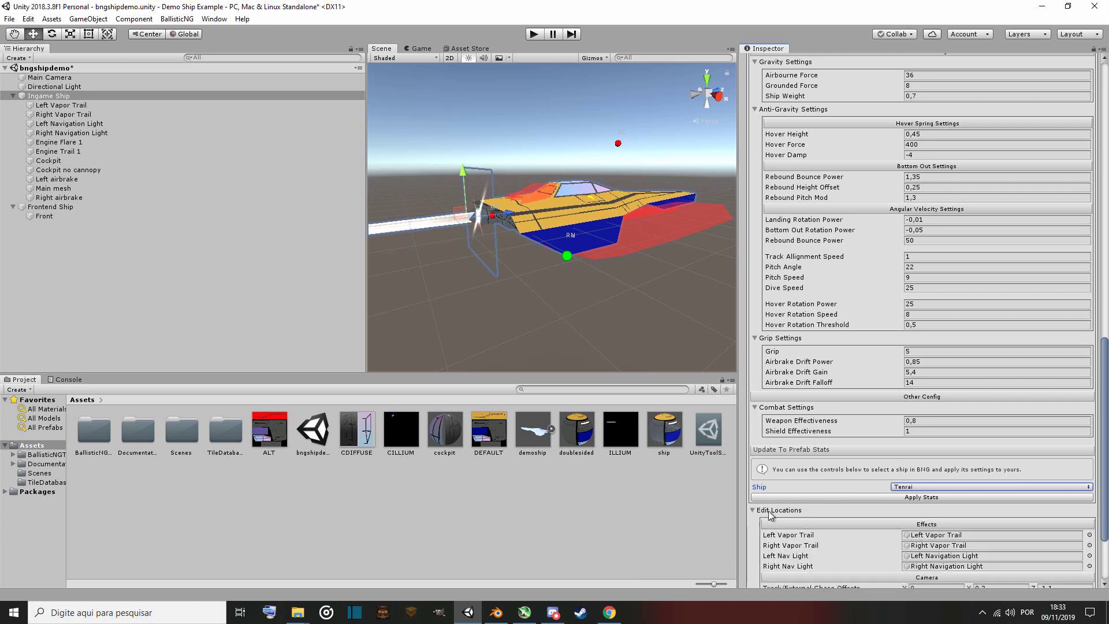
{"action": "scroll", "coordinate": [768, 513], "scroll_direction": "down", "scroll_amount": 3}
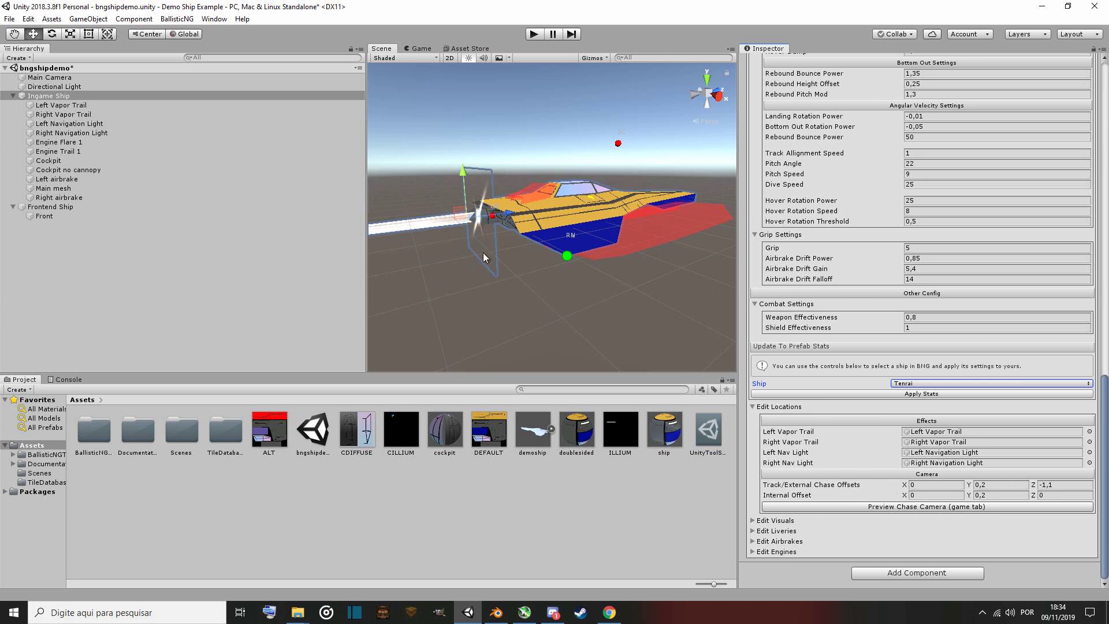
Preview the chase camera for the ship in the Game view.
{"action": "right_click_drag", "start_coordinate": [564, 328], "coordinate": [207, 252]}
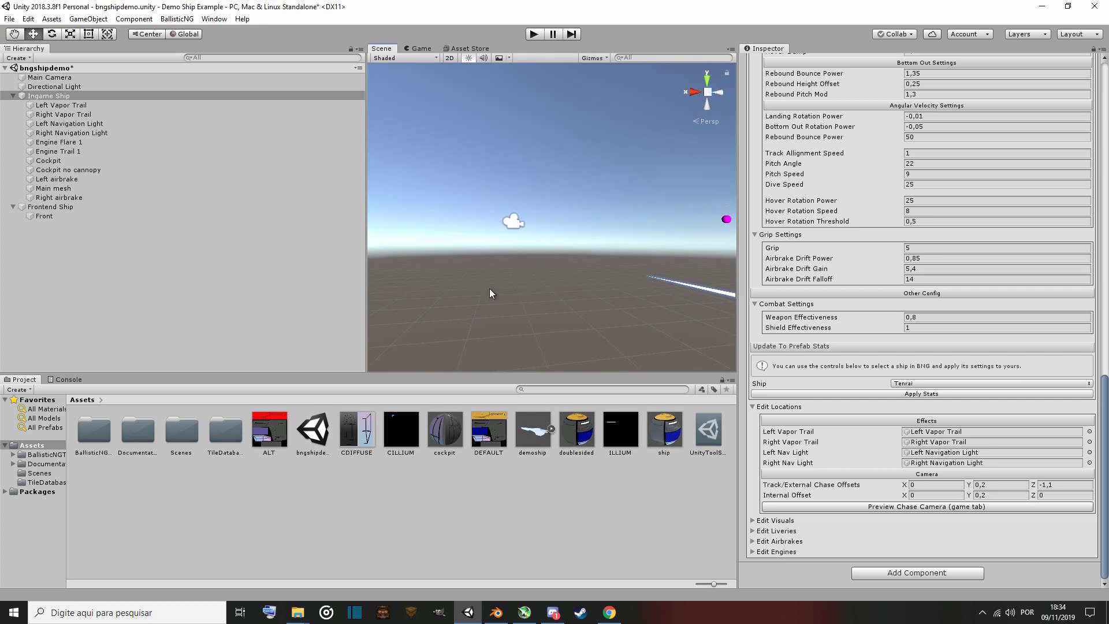
{"action": "key", "text": "f"}
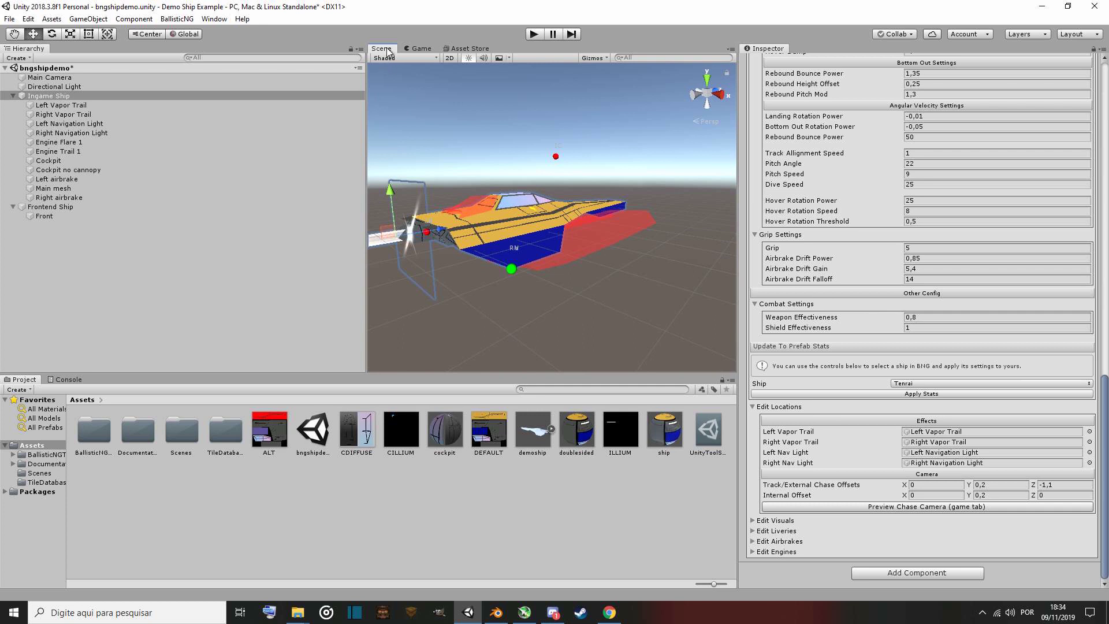
{"action": "left_click", "coordinate": [417, 48]}
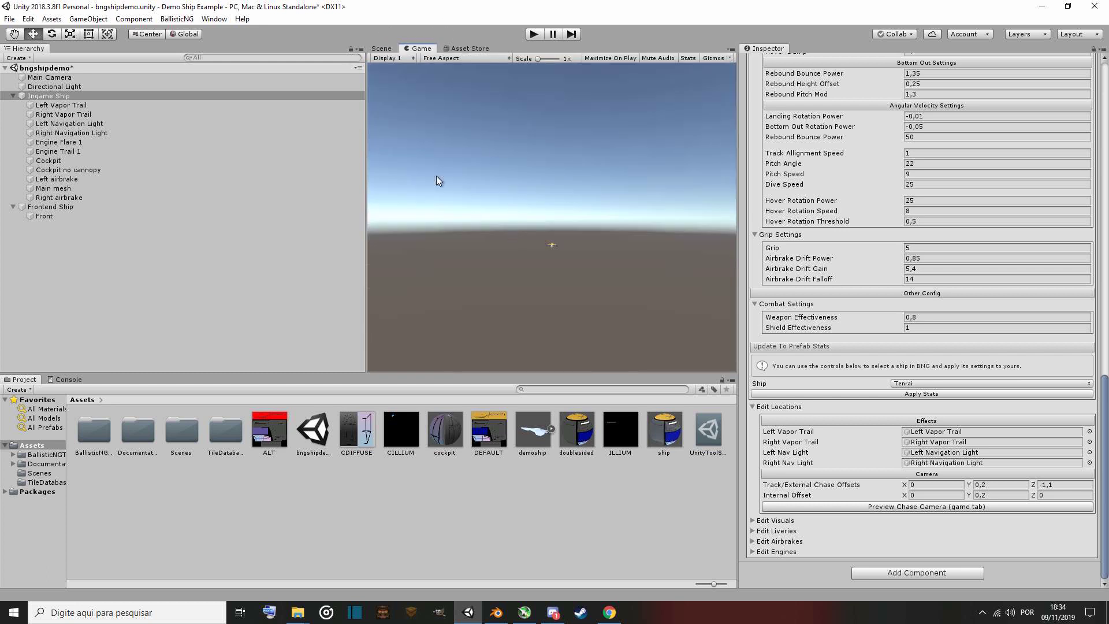
{"action": "left_click", "coordinate": [381, 48]}
{"action": "mouse_move", "coordinate": [577, 227]}
{"action": "left_mouse_down", "text": "alt"}
{"action": "mouse_move", "coordinate": [427, 199]}
{"action": "mouse_move", "coordinate": [82, 167]}
{"action": "mouse_move", "coordinate": [157, 201]}
{"action": "mouse_move", "coordinate": [561, 254]}
{"action": "mouse_move", "coordinate": [494, 225]}
{"action": "left_mouse_up", "text": "alt"}
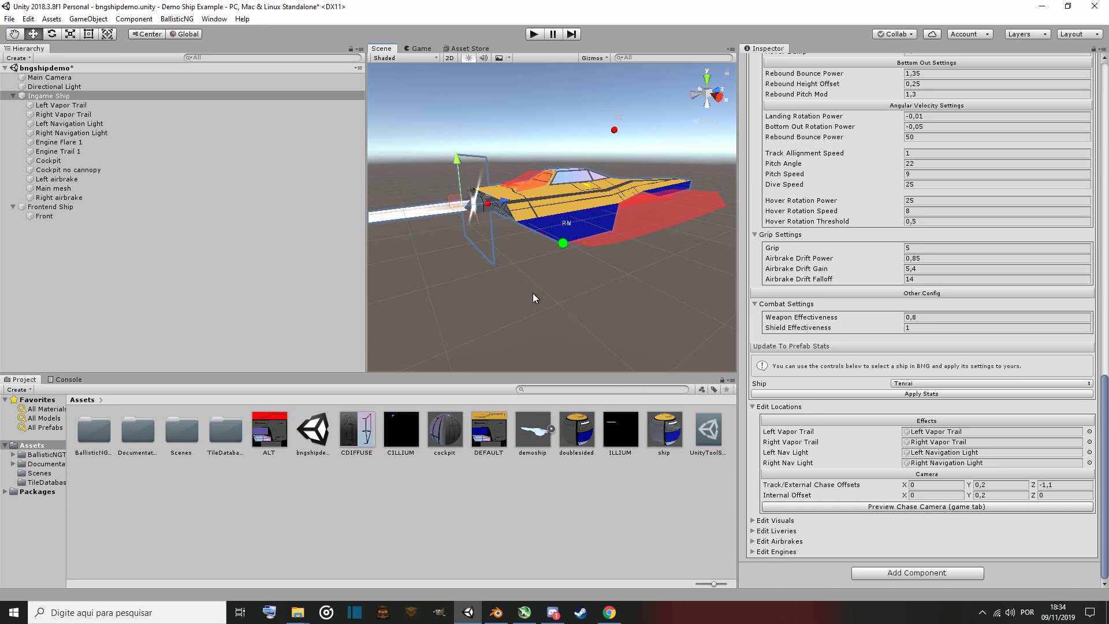
{"action": "scroll", "coordinate": [867, 203], "scroll_direction": "up", "scroll_amount": 15}
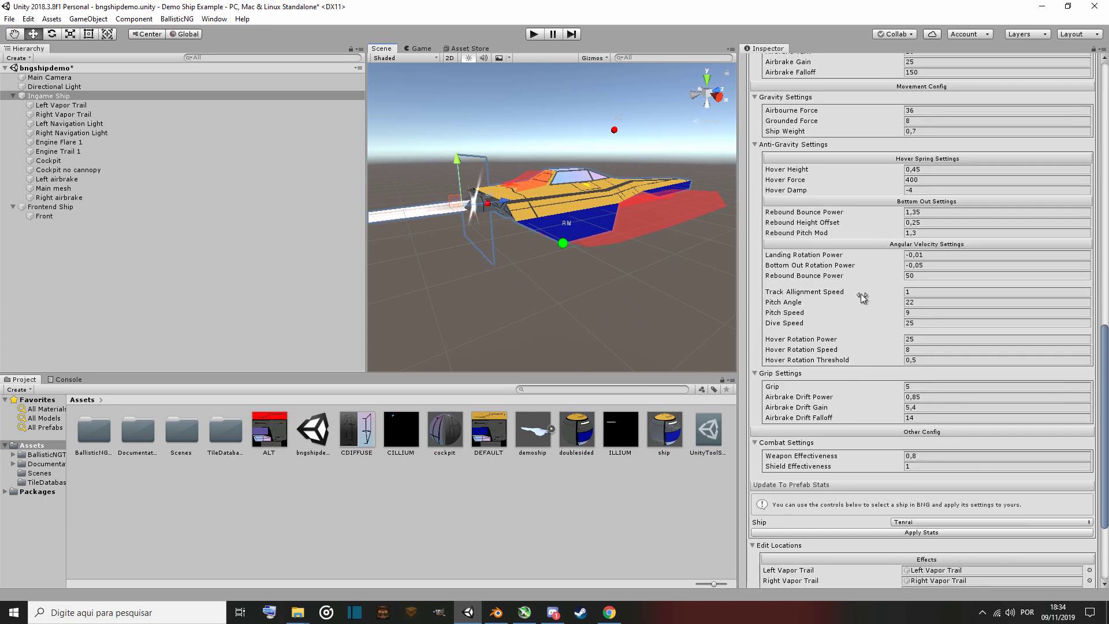
{"action": "scroll", "coordinate": [844, 321], "scroll_direction": "up", "scroll_amount": 3}
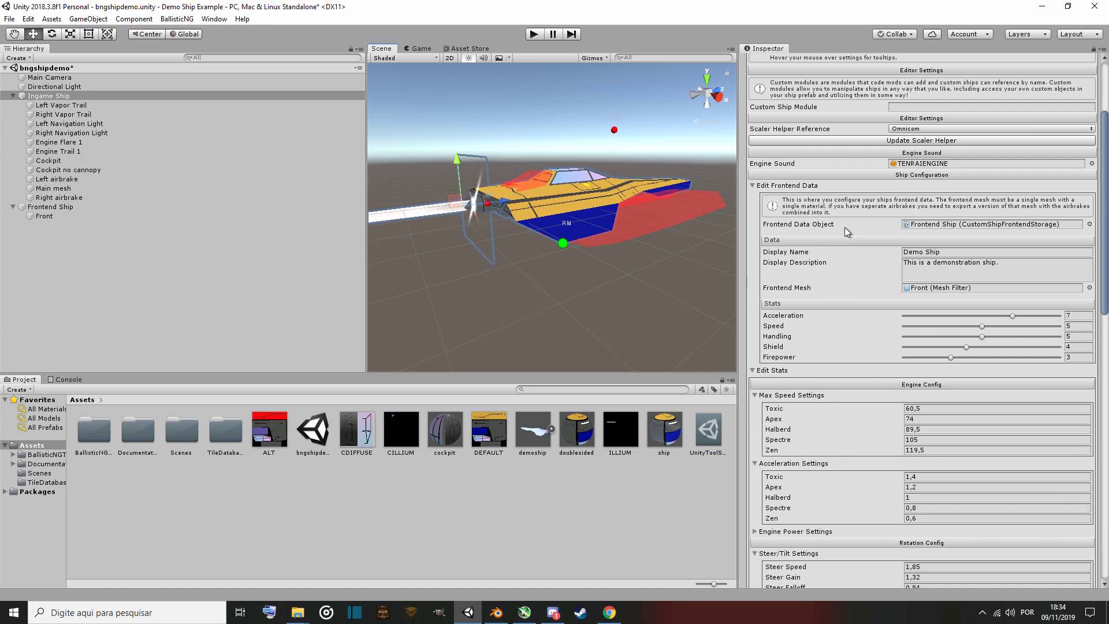
{"action": "scroll", "coordinate": [838, 237], "scroll_direction": "down", "scroll_amount": 20}
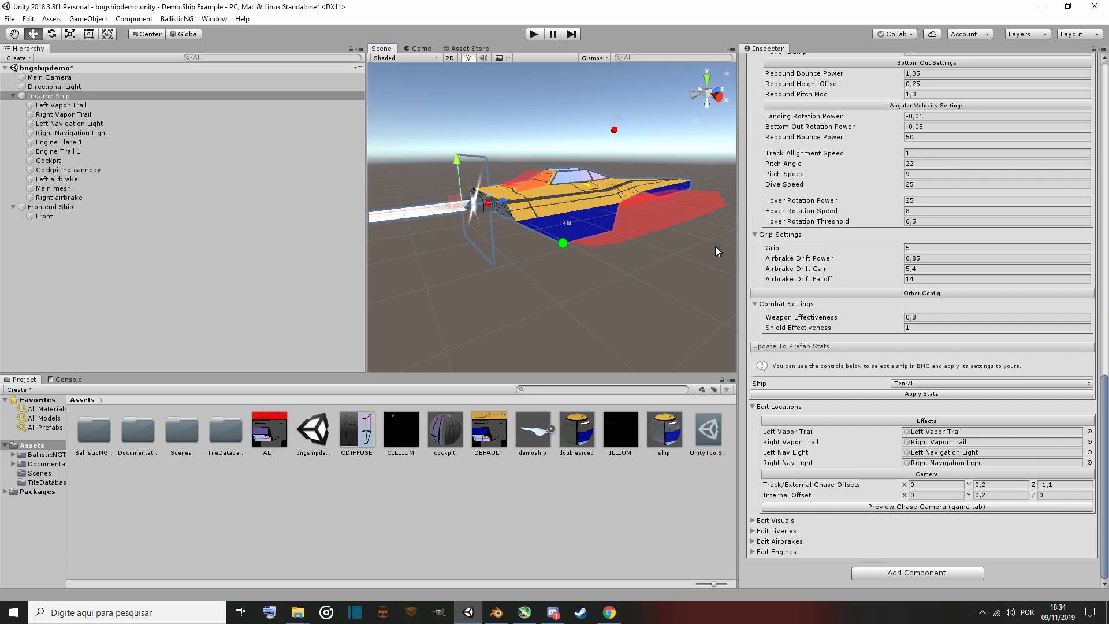
{"action": "left_click", "coordinate": [868, 508]}
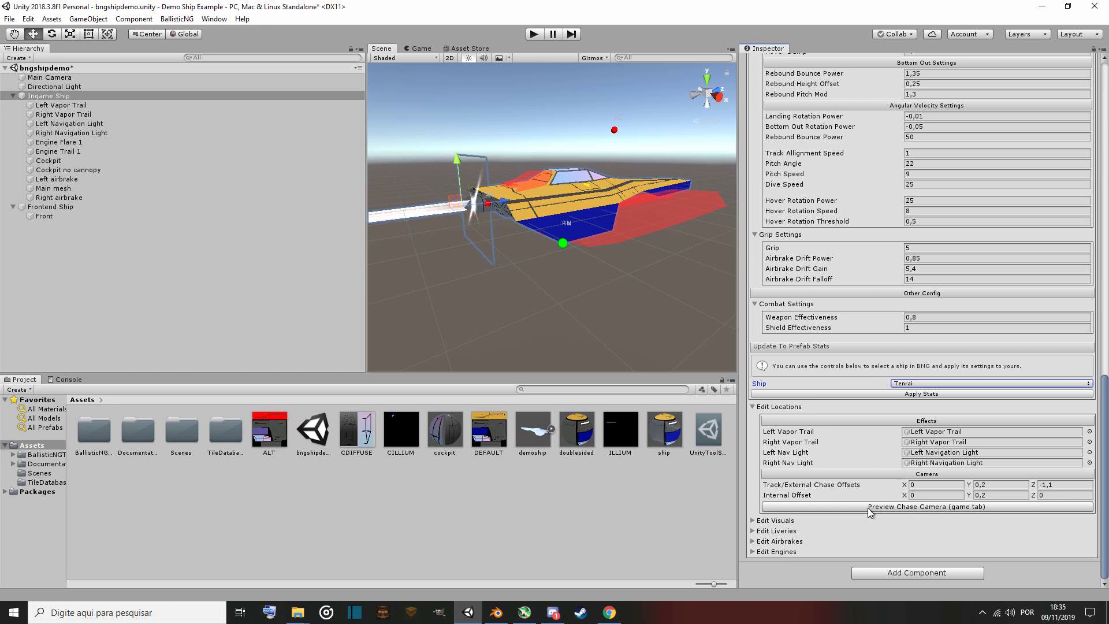
{"action": "left_click", "coordinate": [422, 49]}
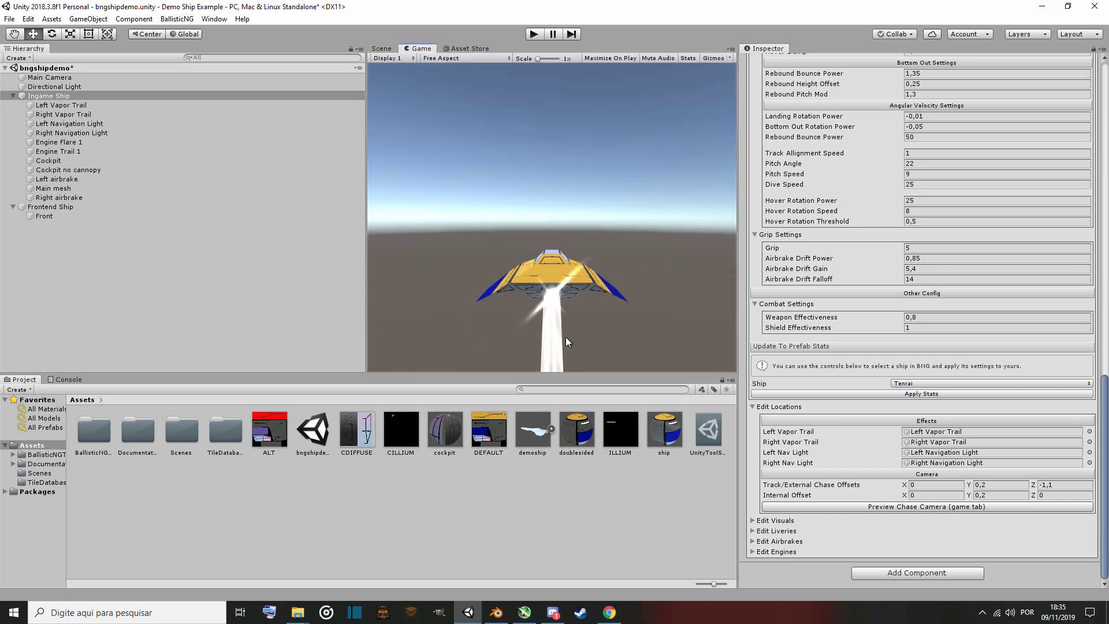
Enlarge the Game view and examine the track/external chase camera offset fields.
{"action": "left_click_drag", "start_coordinate": [369, 309], "coordinate": [188, 309]}
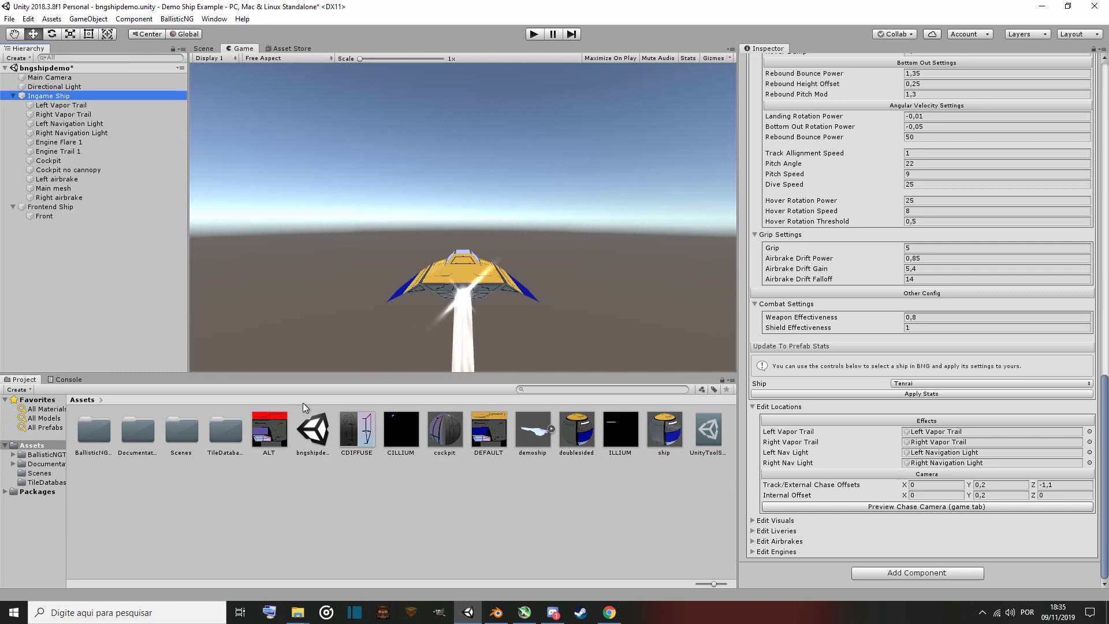
{"action": "left_click_drag", "start_coordinate": [319, 373], "coordinate": [321, 431]}
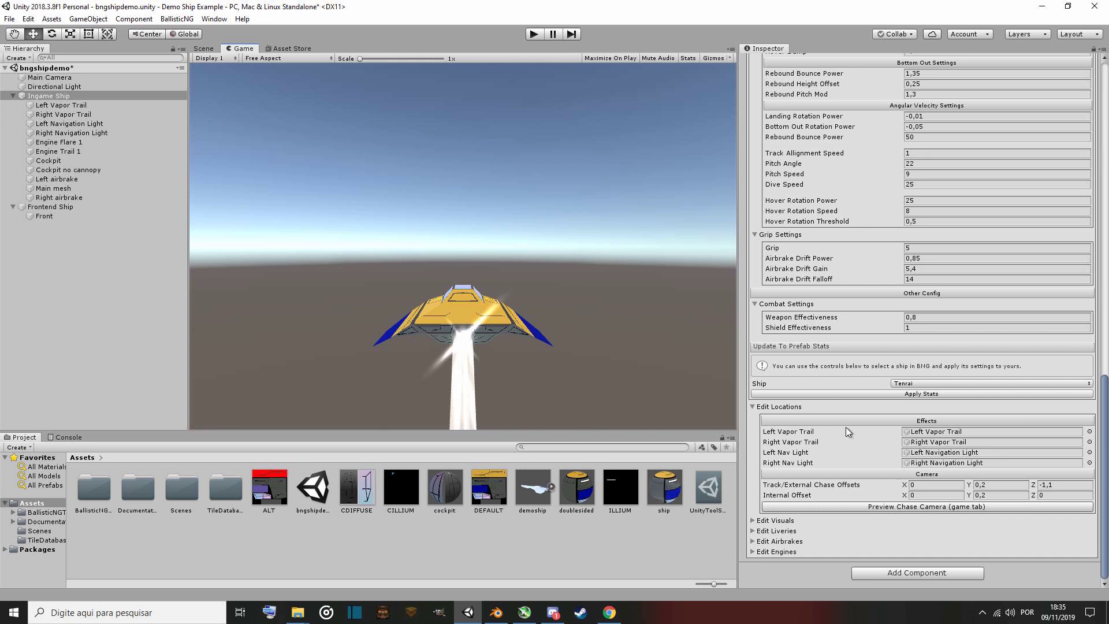
{"action": "left_click", "coordinate": [997, 485]}
{"action": "left_click", "coordinate": [858, 492]}
{"action": "left_click", "coordinate": [994, 485]}
{"action": "left_click", "coordinate": [998, 485]}
Inspect the Cockpit and Engine Trail 1 objects, then reselect the Ingame Ship in the Scene view.
{"action": "left_click", "coordinate": [58, 160]}
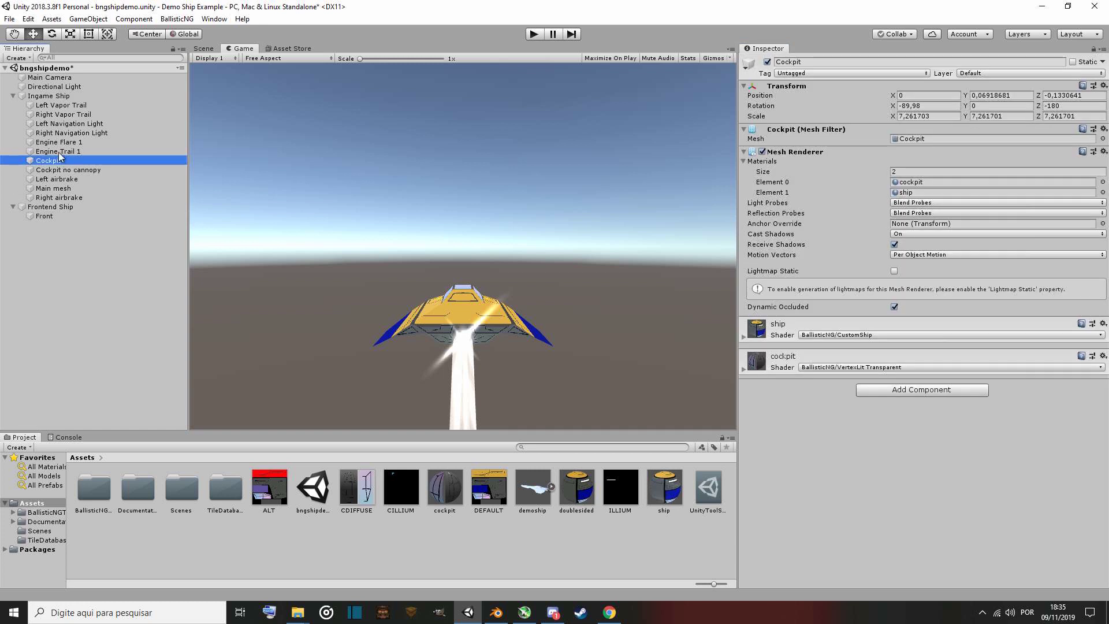
{"action": "left_click", "coordinate": [62, 150]}
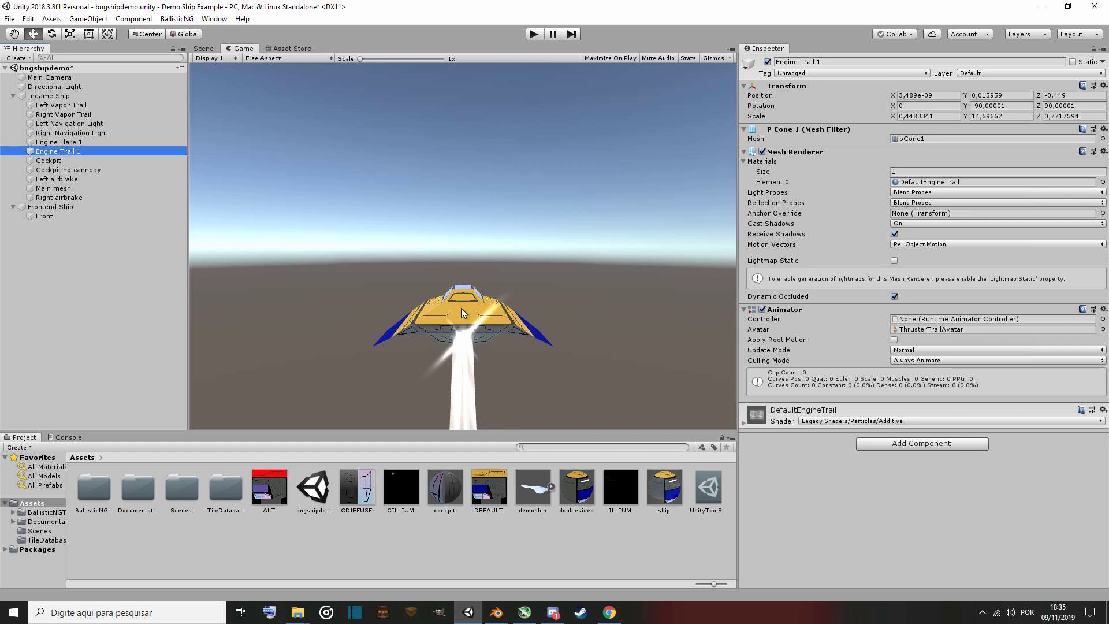
{"action": "left_click", "coordinate": [204, 48]}
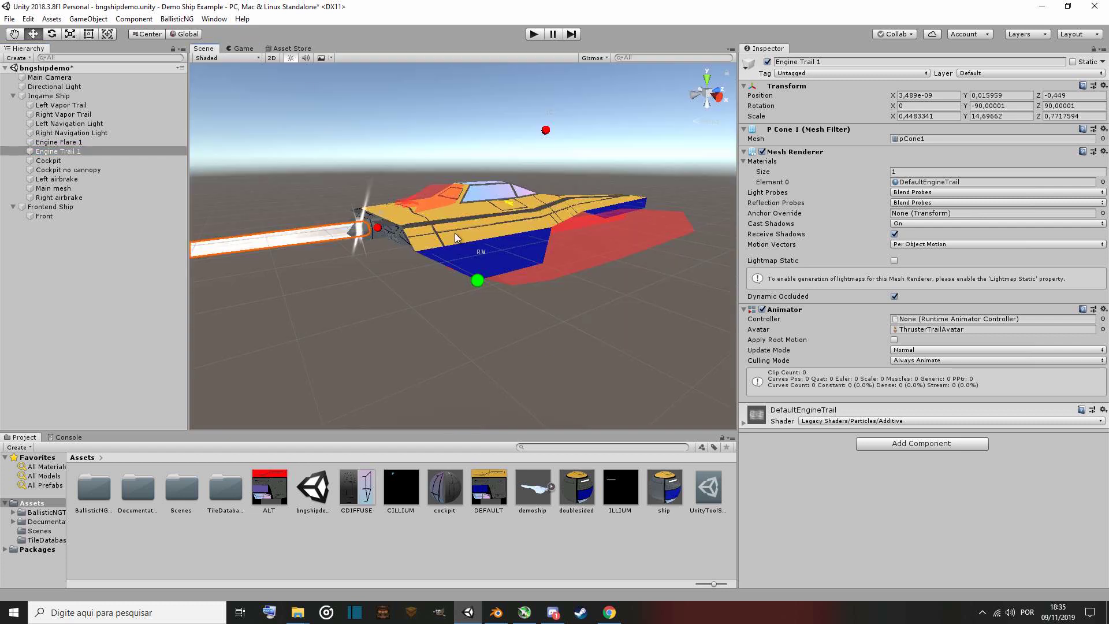
{"action": "left_click", "coordinate": [483, 214]}
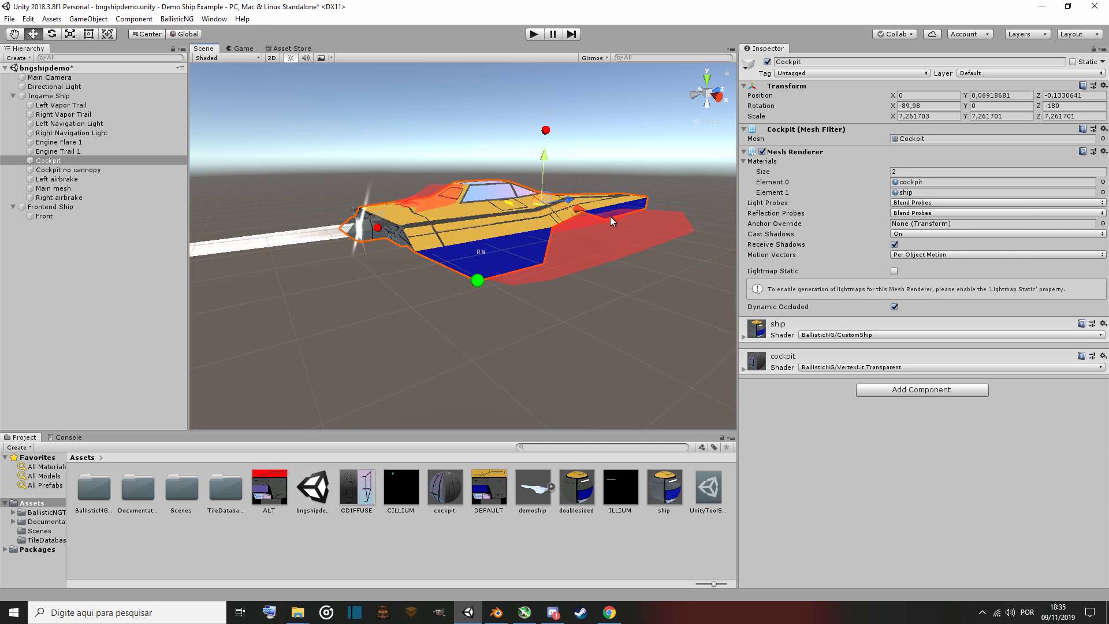
{"action": "left_click", "coordinate": [65, 97]}
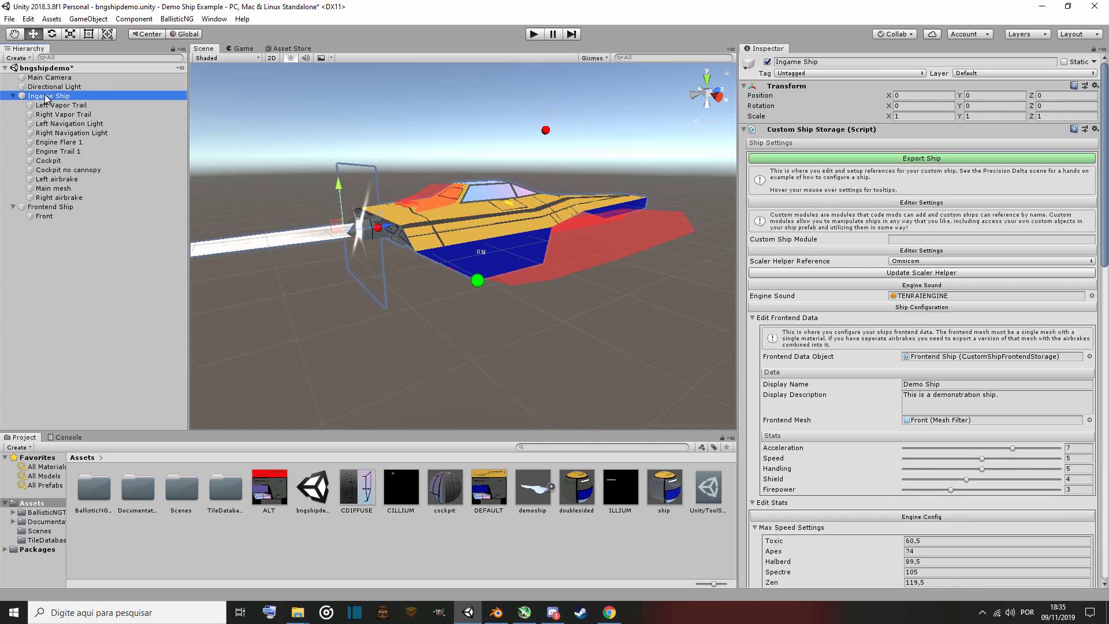
{"action": "scroll", "coordinate": [835, 491], "scroll_direction": "down", "scroll_amount": 15}
{"action": "scroll", "coordinate": [834, 491], "scroll_direction": "down", "scroll_amount": 10}
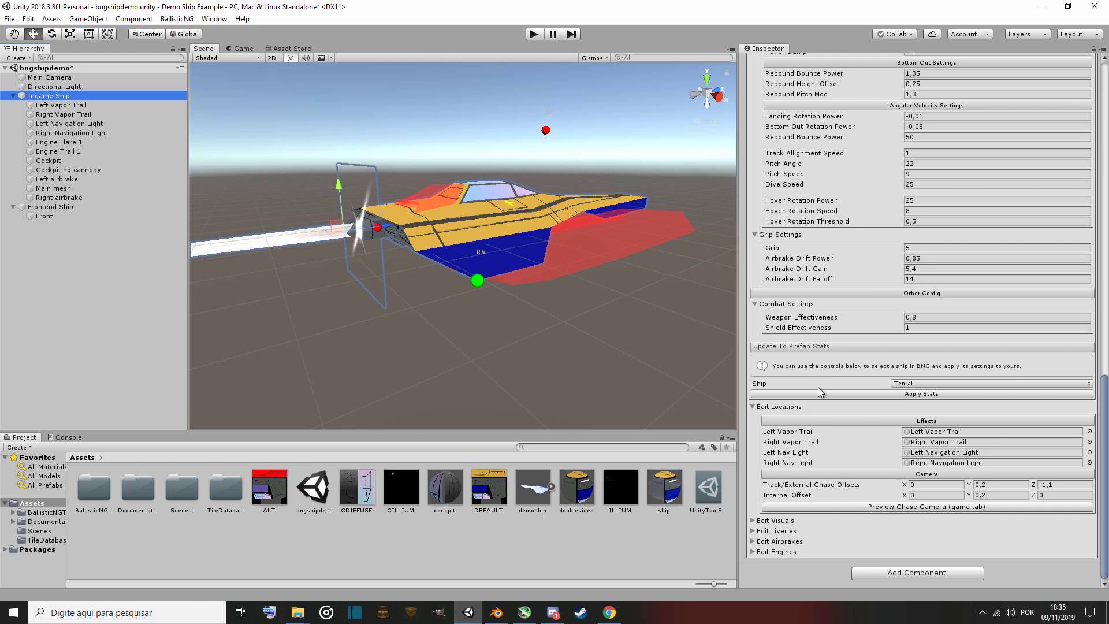
Expand the Edit Visuals section and try setting the engine bright color to blue 000EFF.
{"action": "left_click", "coordinate": [783, 522]}
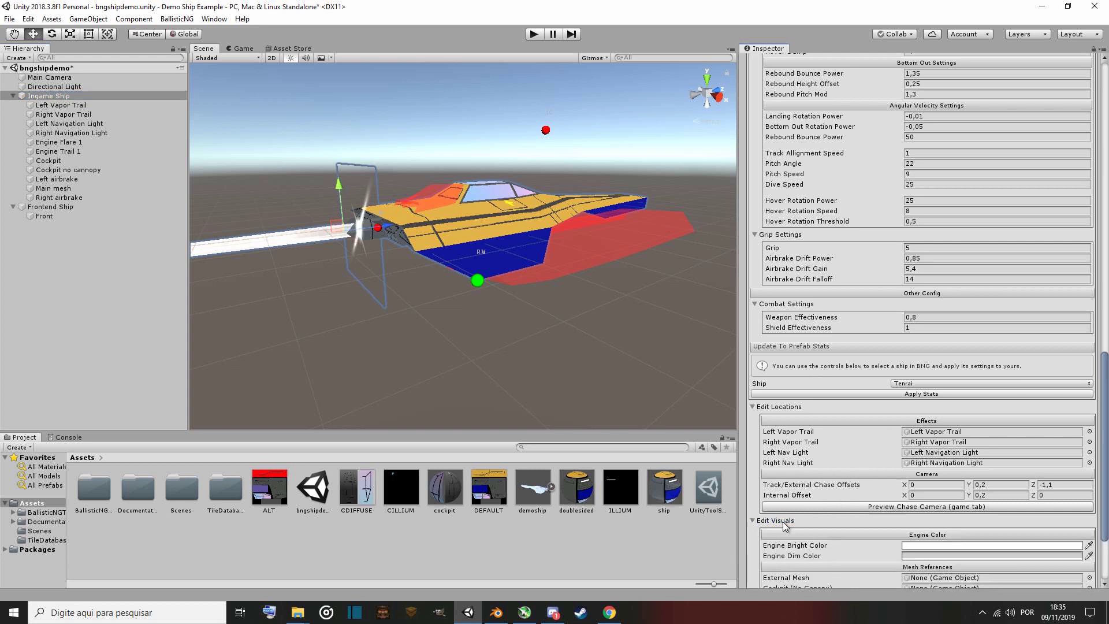
{"action": "scroll", "coordinate": [784, 524], "scroll_direction": "down", "scroll_amount": 5}
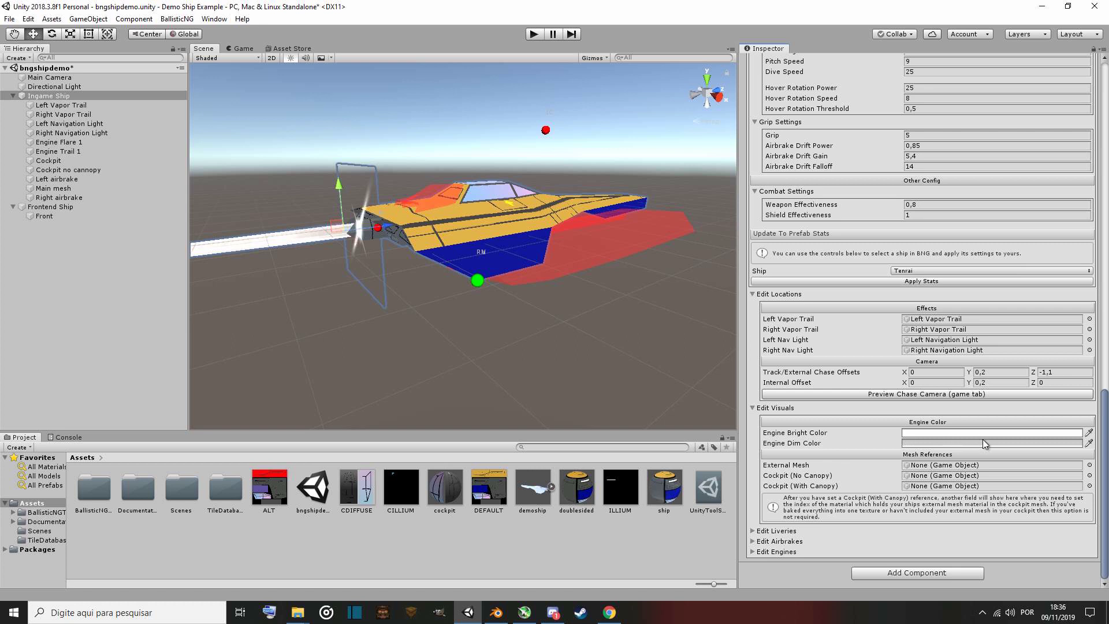
{"action": "mouse_move", "coordinate": [515, 310]}
{"action": "right_mouse_down"}
{"action": "mouse_move", "coordinate": [268, 301]}
{"action": "mouse_move", "coordinate": [410, 306]}
{"action": "mouse_move", "coordinate": [519, 289]}
{"action": "right_mouse_up"}
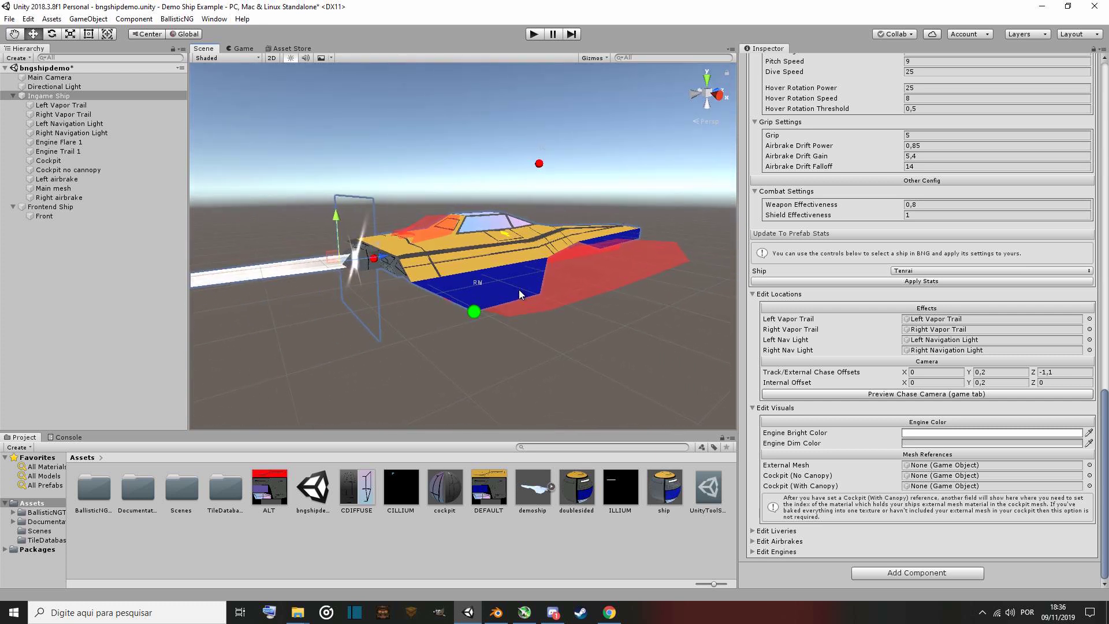
{"action": "left_click", "coordinate": [936, 433]}
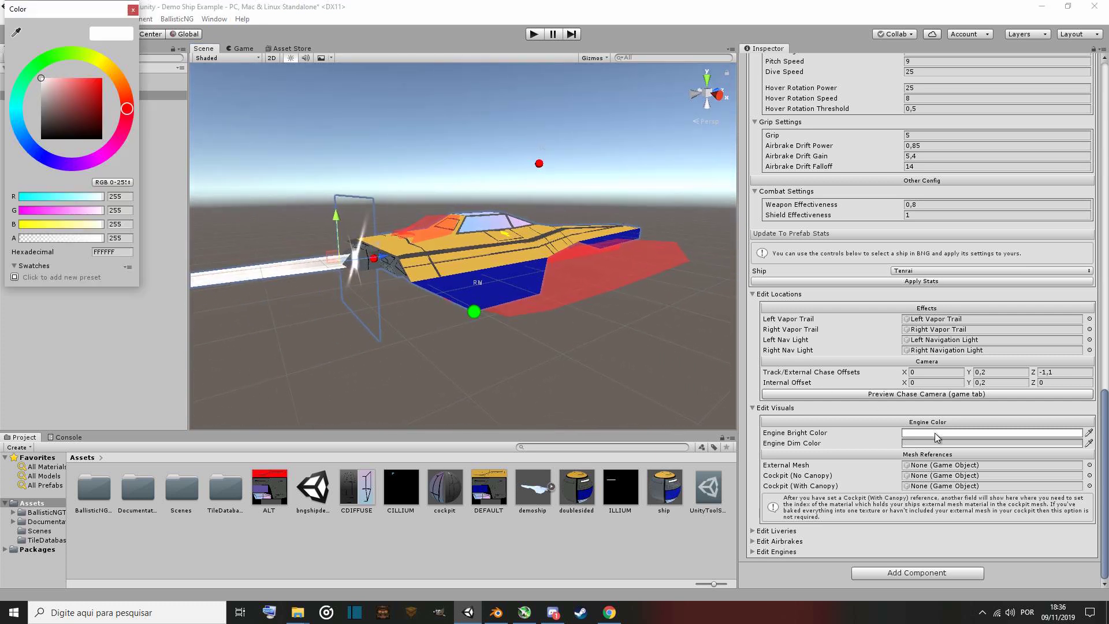
{"action": "left_click", "coordinate": [44, 155]}
{"action": "left_click_drag", "start_coordinate": [64, 112], "coordinate": [101, 79]}
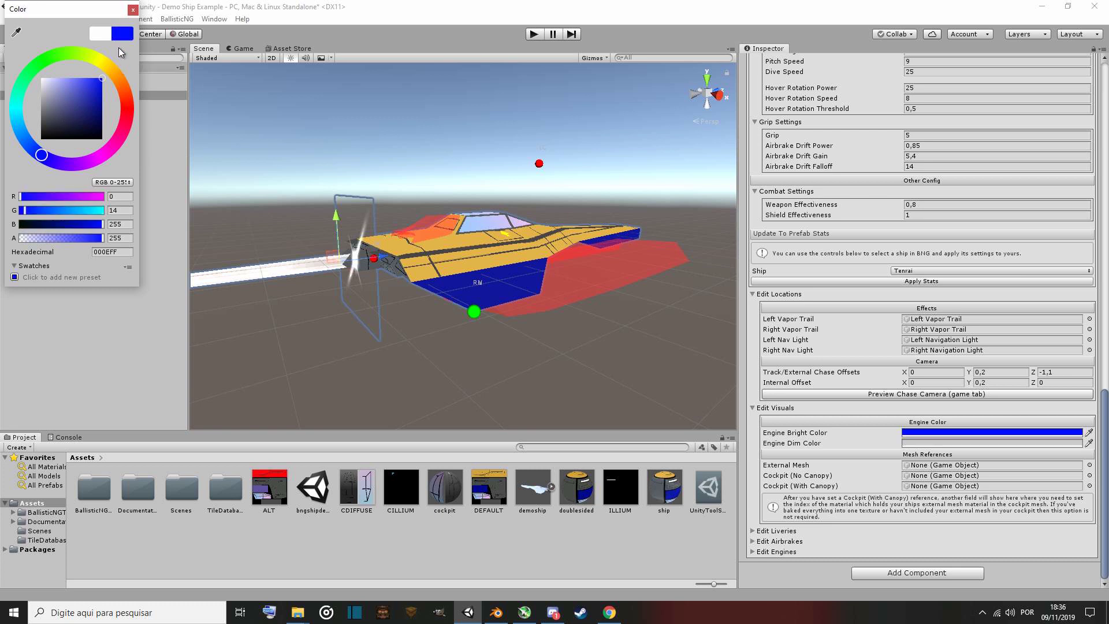
{"action": "left_click", "coordinate": [133, 10]}
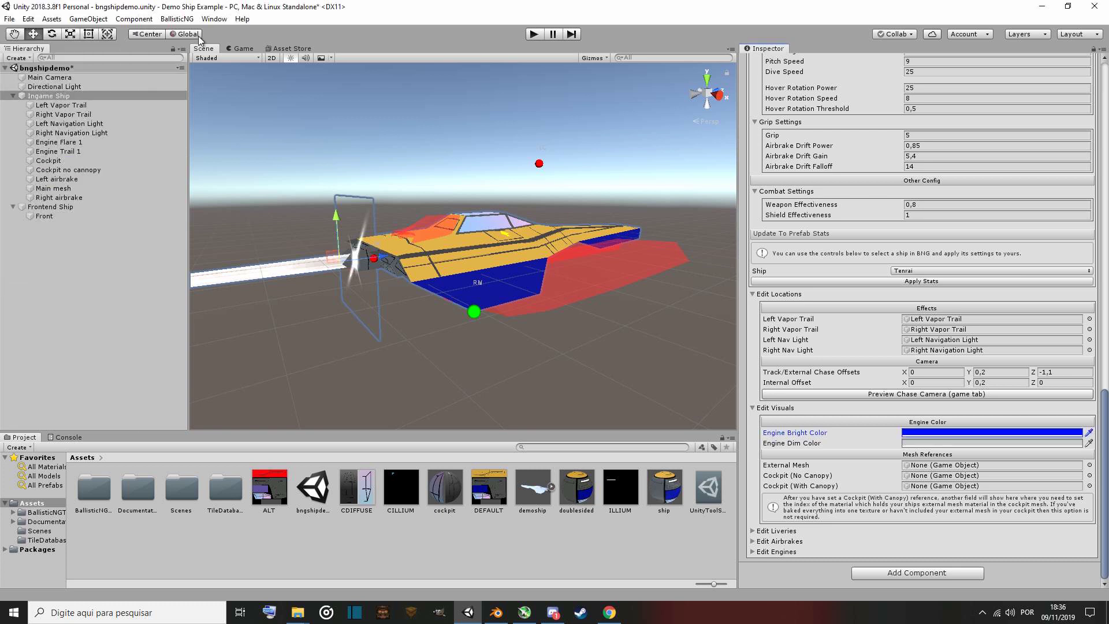
{"action": "left_click", "coordinate": [1089, 433]}
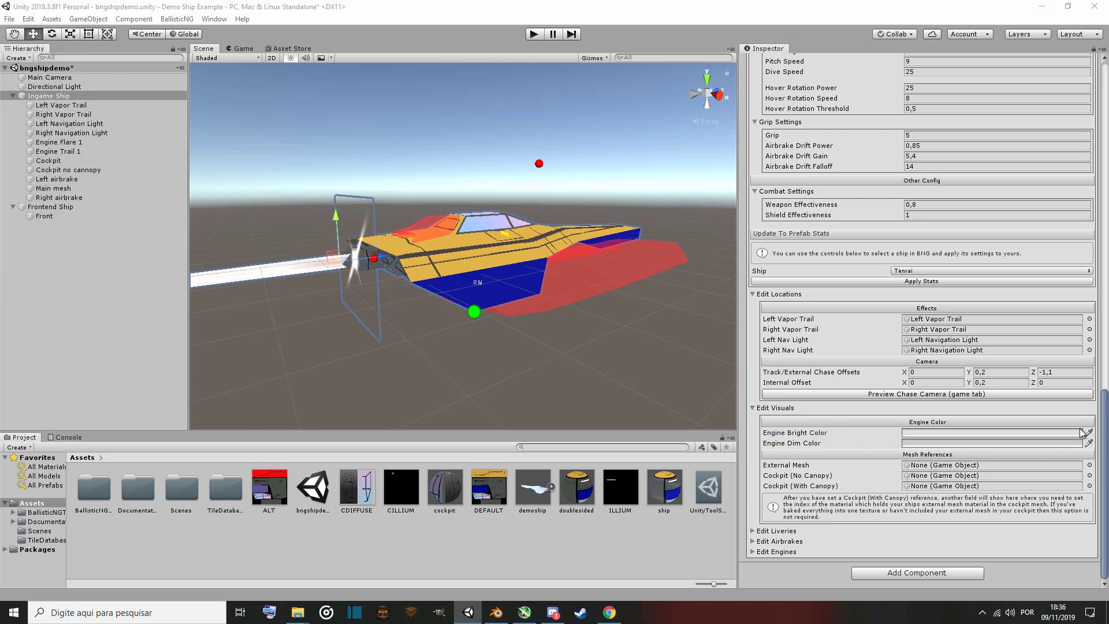
Set the engine bright color to light blue 7A82FF.
{"action": "left_click", "coordinate": [1057, 436]}
{"action": "left_click", "coordinate": [1054, 434]}
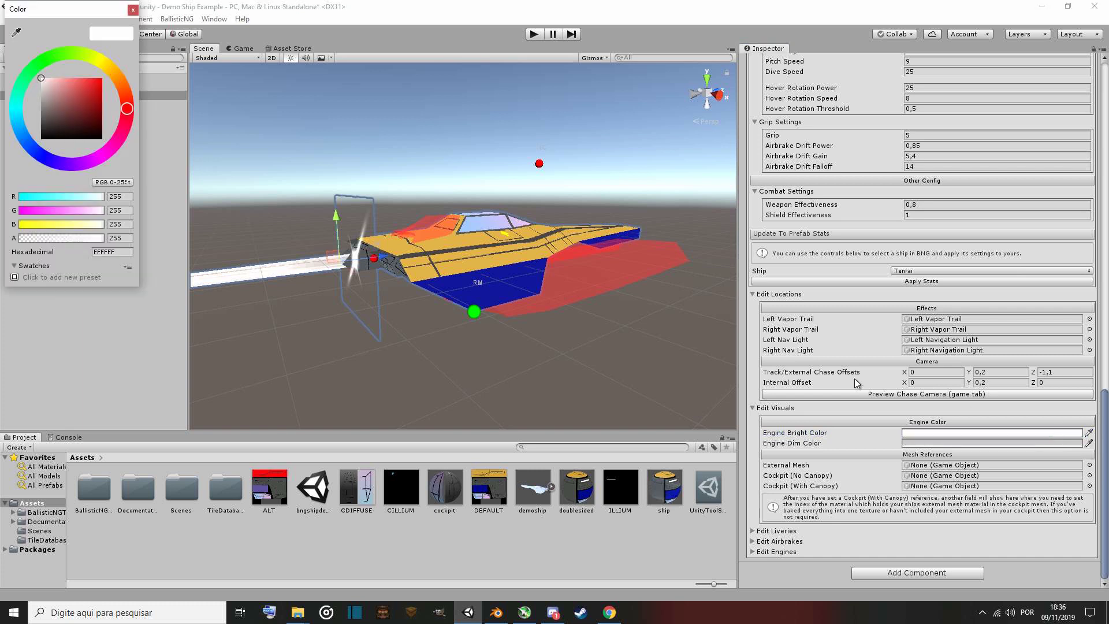
{"action": "left_click", "coordinate": [41, 155]}
{"action": "left_click", "coordinate": [74, 77]}
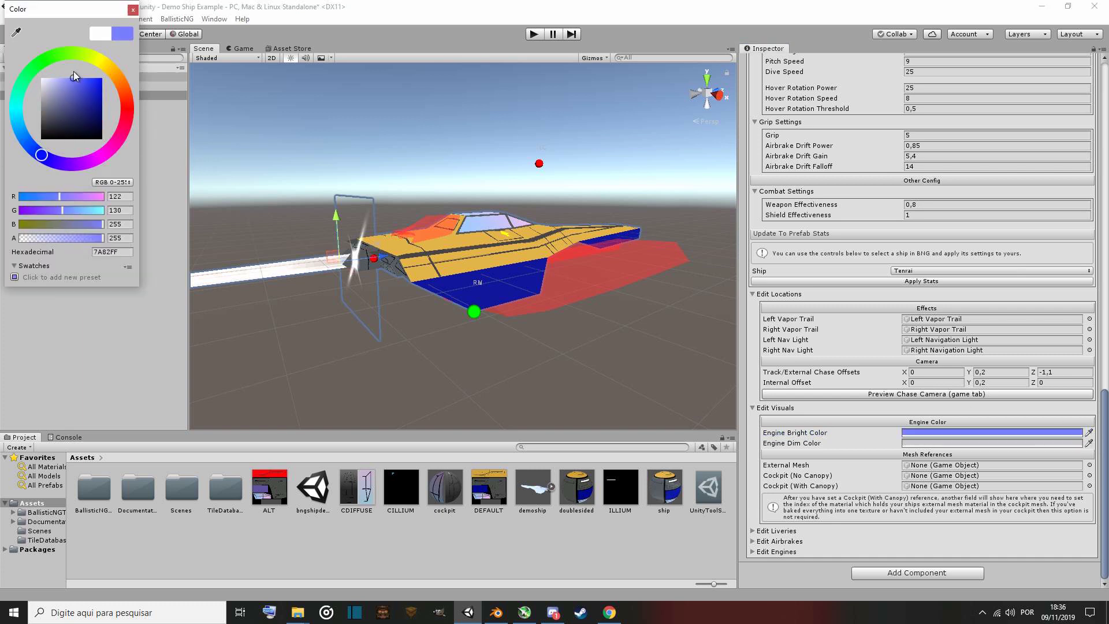
{"action": "left_click", "coordinate": [71, 77]}
{"action": "left_click", "coordinate": [133, 10]}
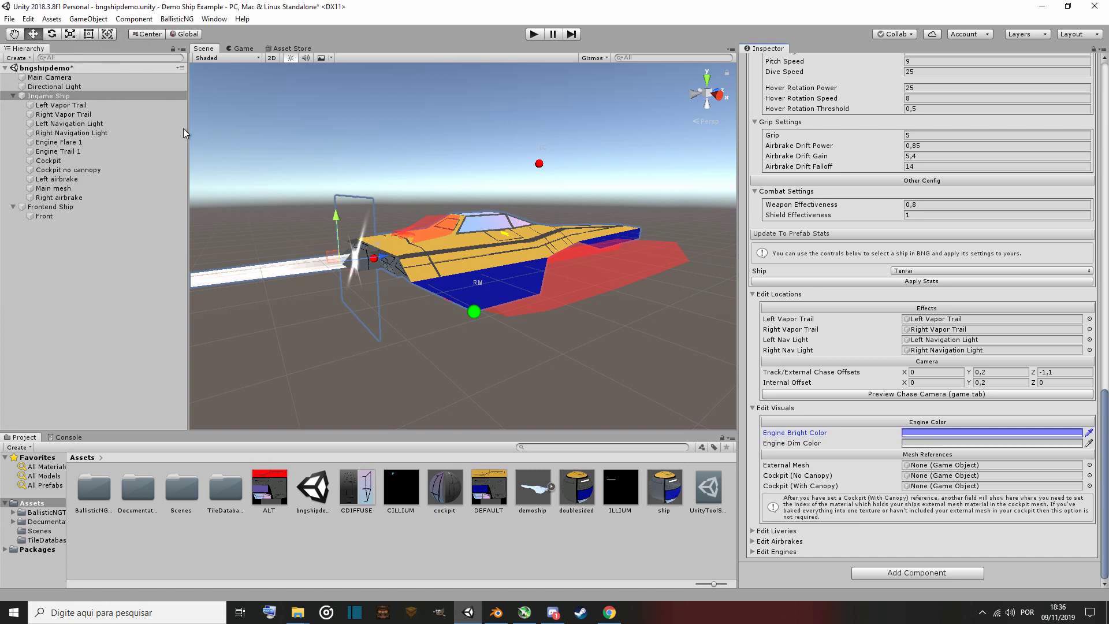
Set the engine dim color to blue 1F37FF.
{"action": "left_click", "coordinate": [1090, 443]}
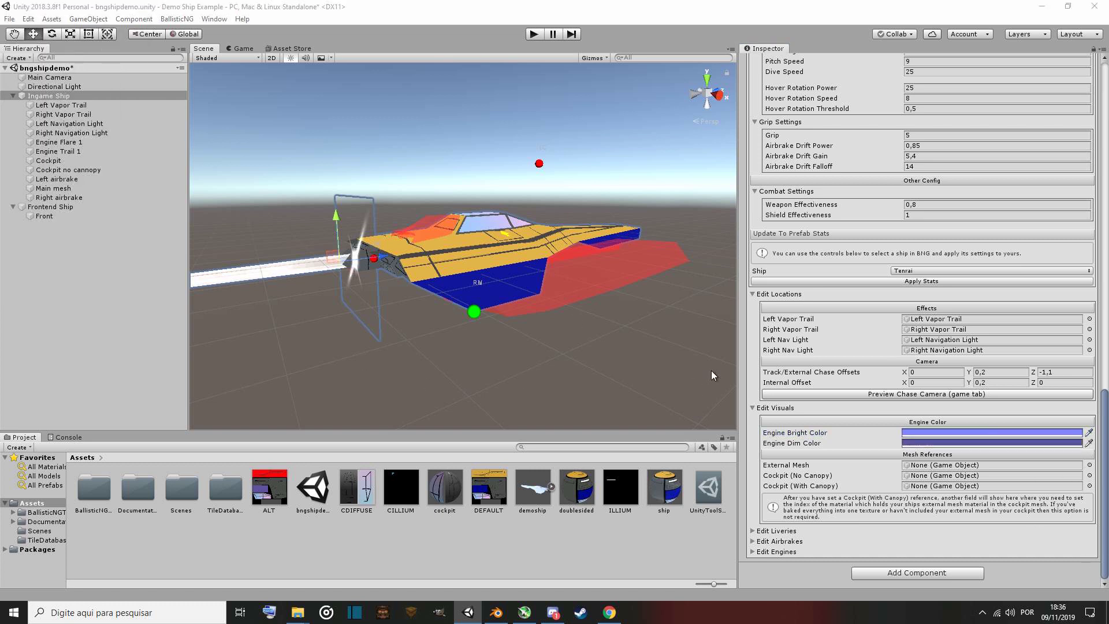
{"action": "left_click", "coordinate": [1046, 444]}
{"action": "left_click", "coordinate": [1045, 442]}
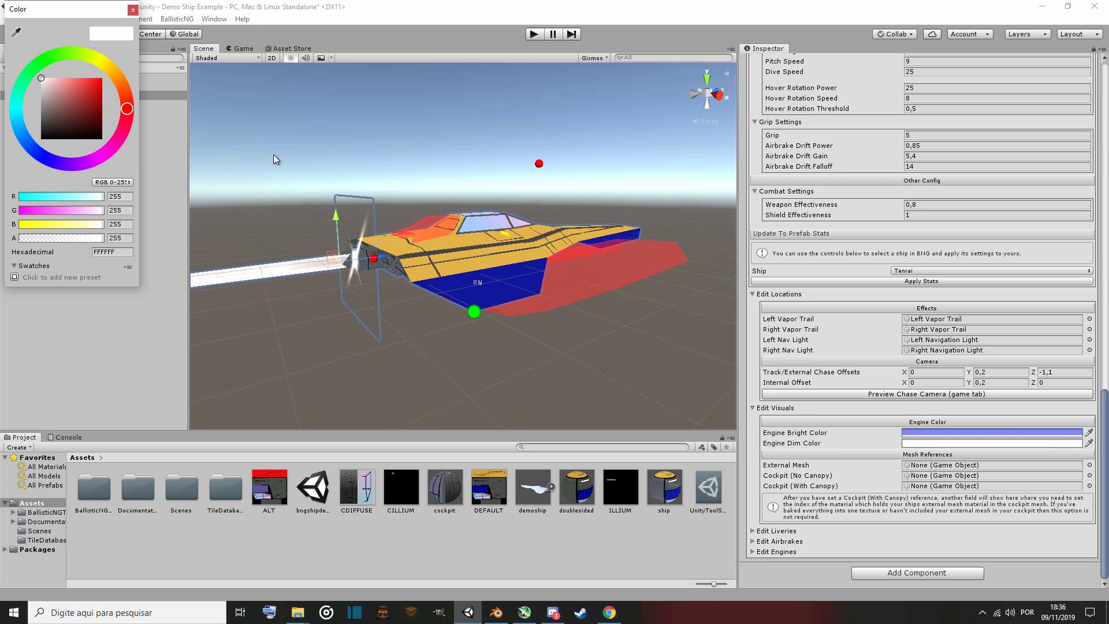
{"action": "left_click", "coordinate": [39, 153]}
{"action": "left_click_drag", "start_coordinate": [66, 95], "coordinate": [96, 58]}
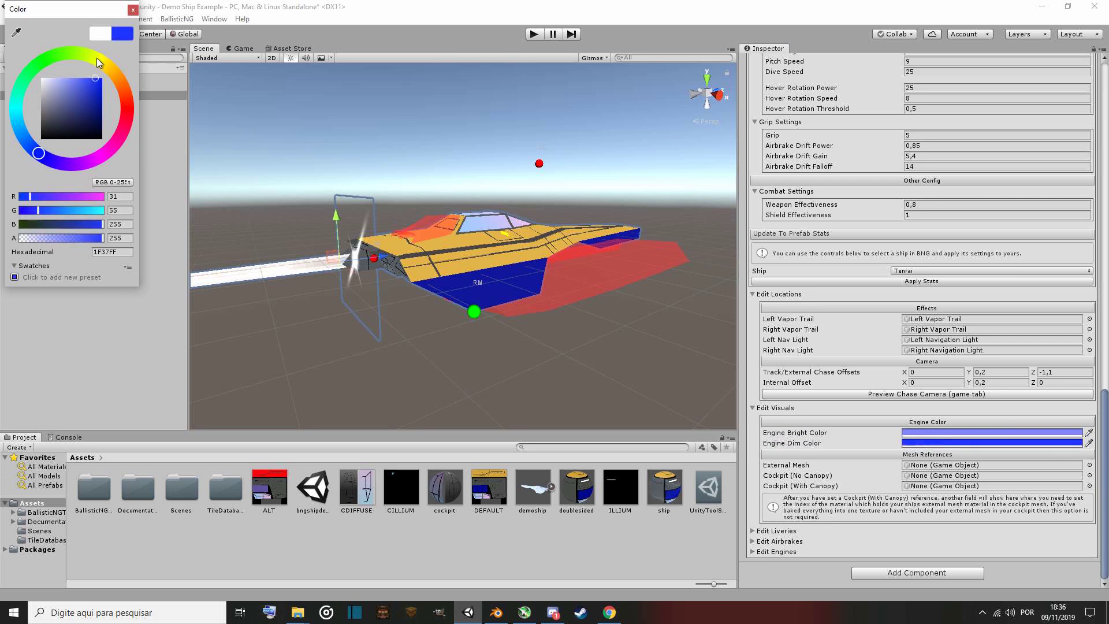
{"action": "left_click", "coordinate": [132, 10]}
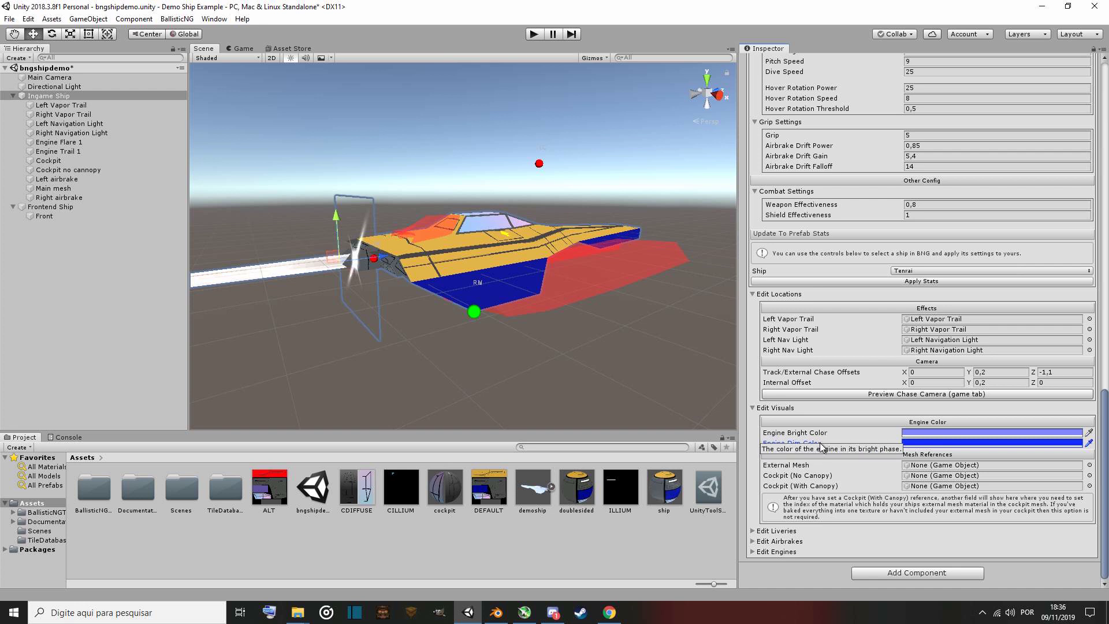
{"action": "right_click_drag", "start_coordinate": [533, 335], "coordinate": [483, 321]}
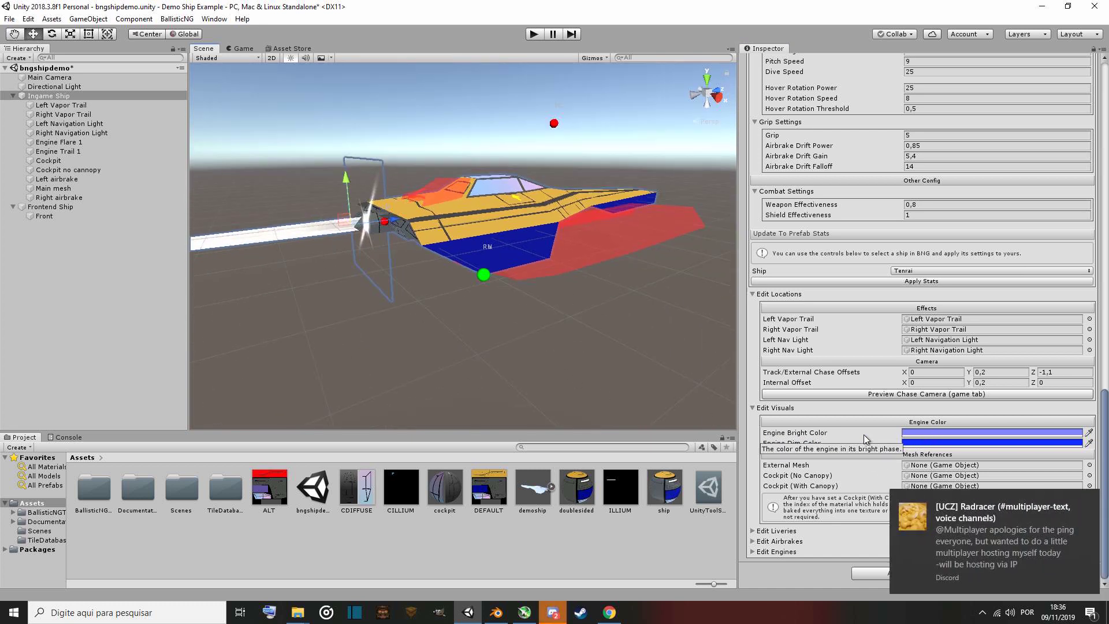
{"action": "left_click", "coordinate": [554, 616]}
{"action": "right_click", "coordinate": [554, 617]}
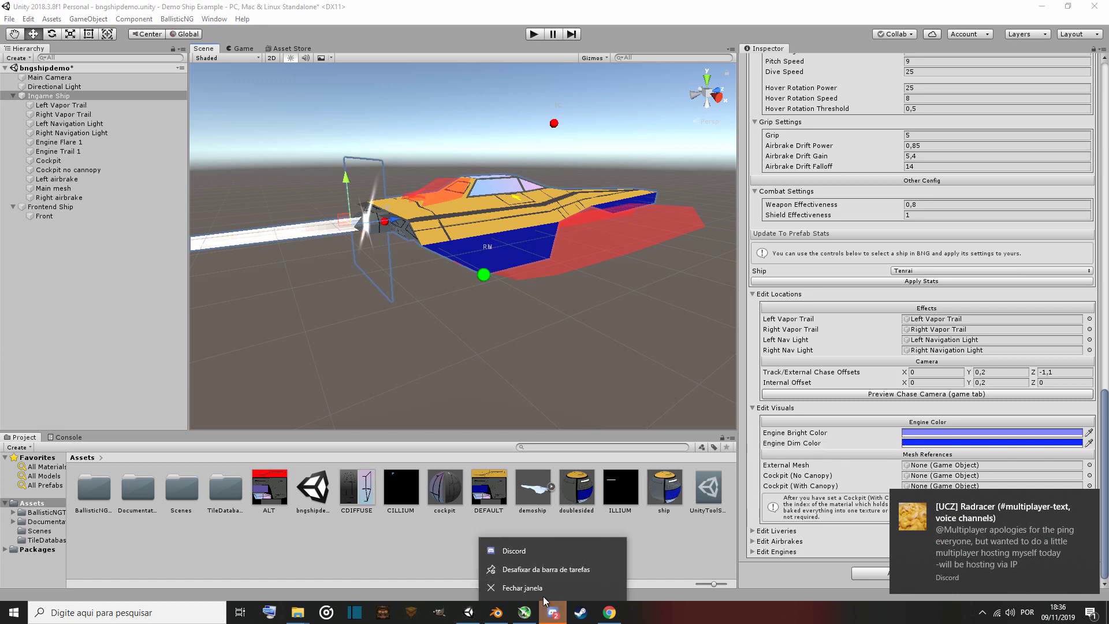
{"action": "left_click", "coordinate": [543, 591]}
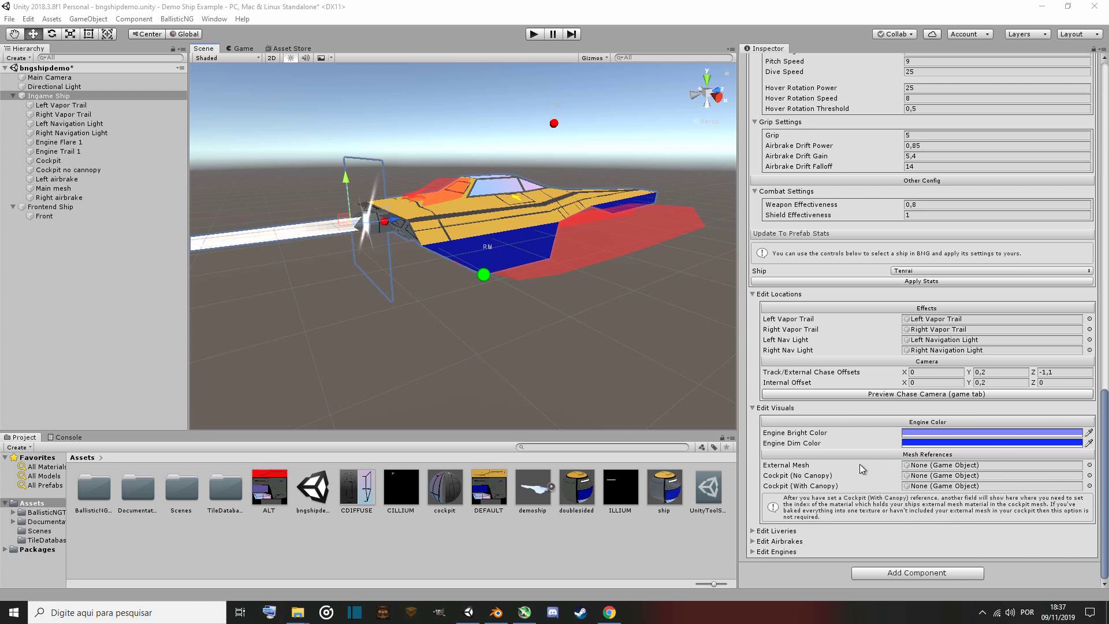
Assign the Main mesh object as the ship's External Mesh reference.
{"action": "left_click", "coordinate": [1090, 466]}
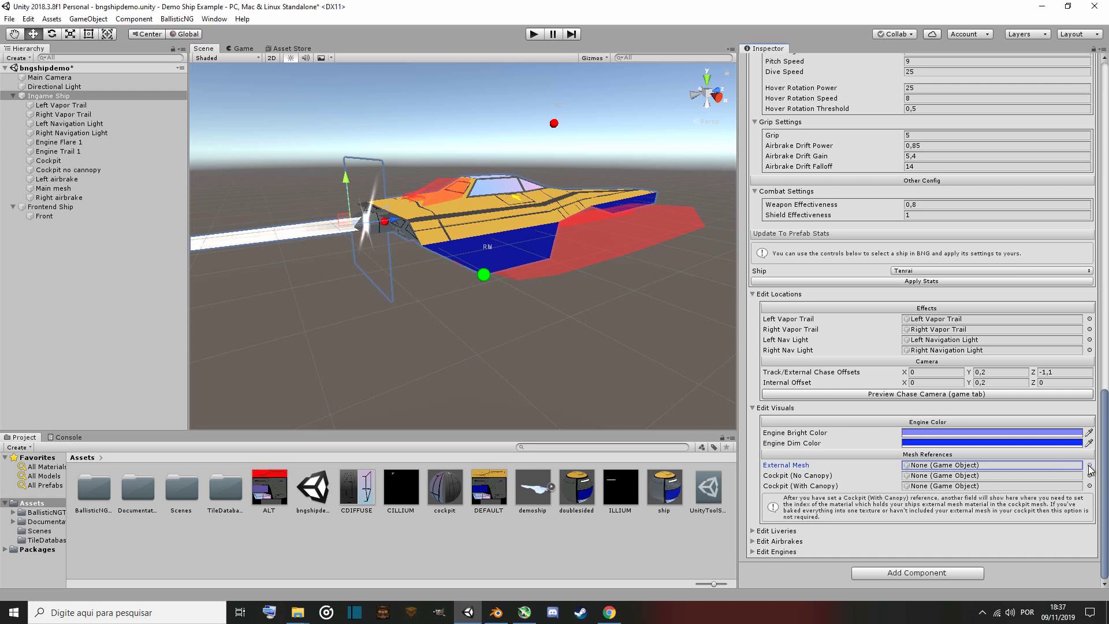
{"action": "left_click", "coordinate": [1090, 466]}
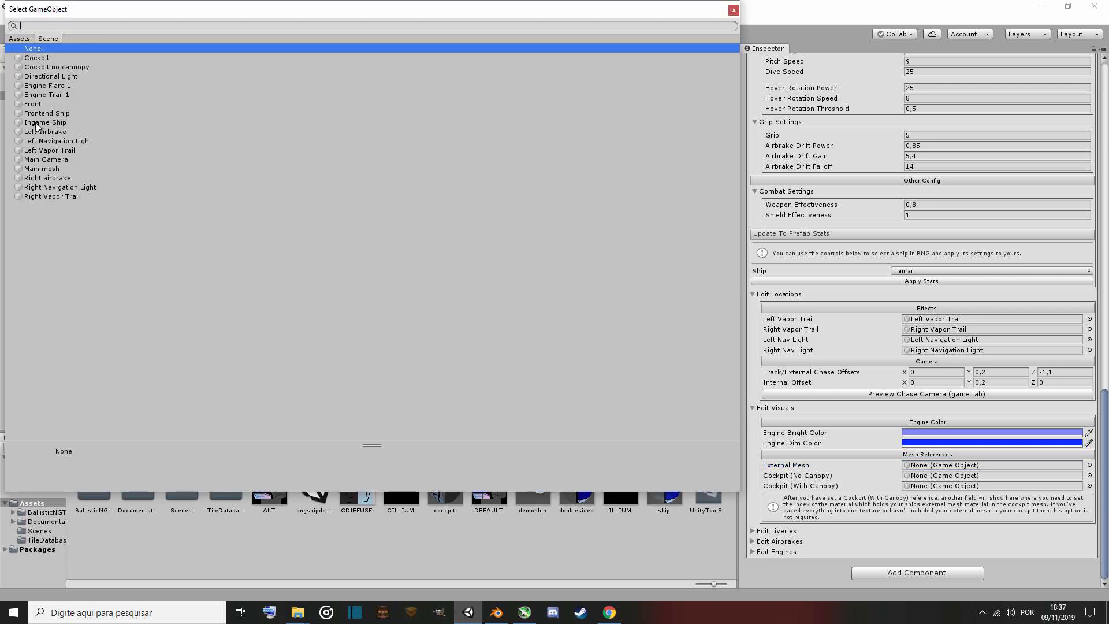
{"action": "double_click", "coordinate": [47, 169]}
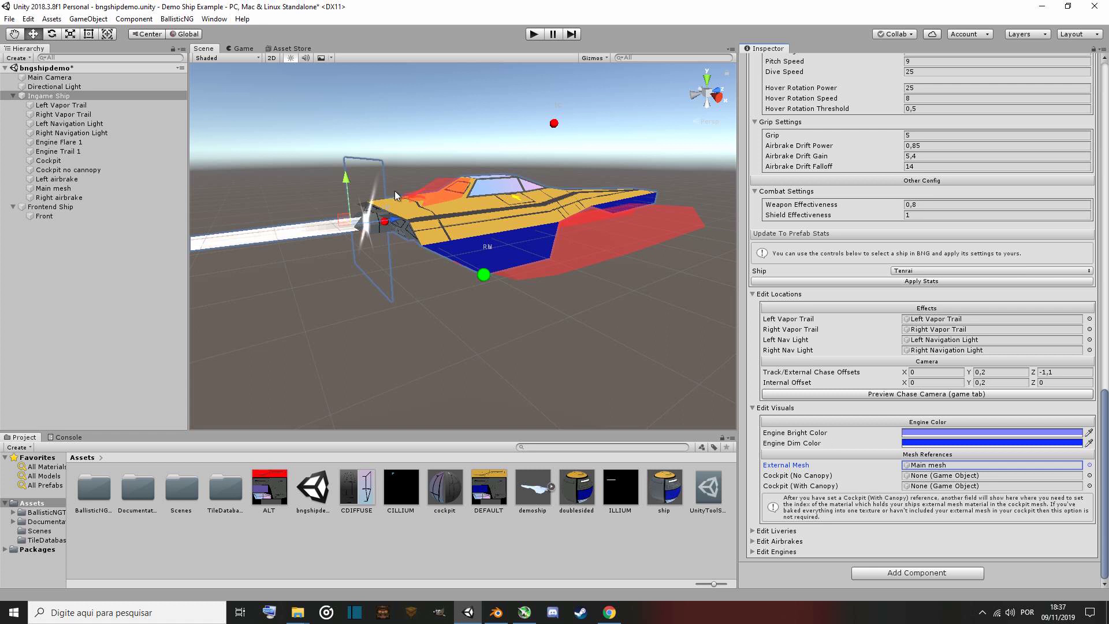
{"action": "left_click", "coordinate": [250, 49]}
{"action": "left_click", "coordinate": [205, 48]}
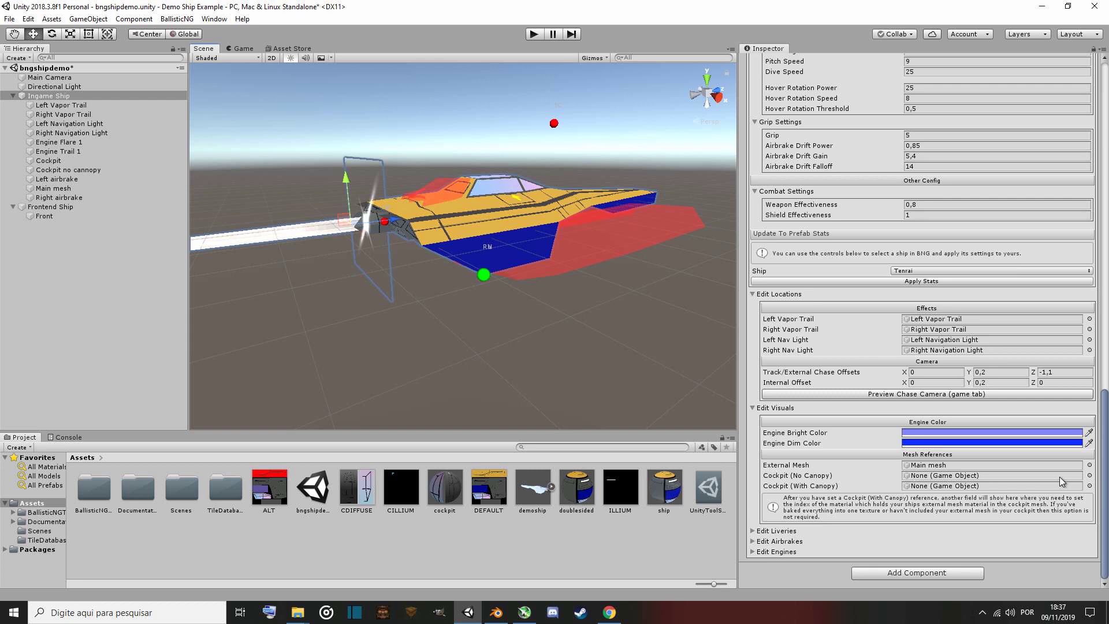
Assign Cockpit no cannopy as Cockpit (No Canopy) and Cockpit as Cockpit (With Canopy).
{"action": "left_click", "coordinate": [1091, 476]}
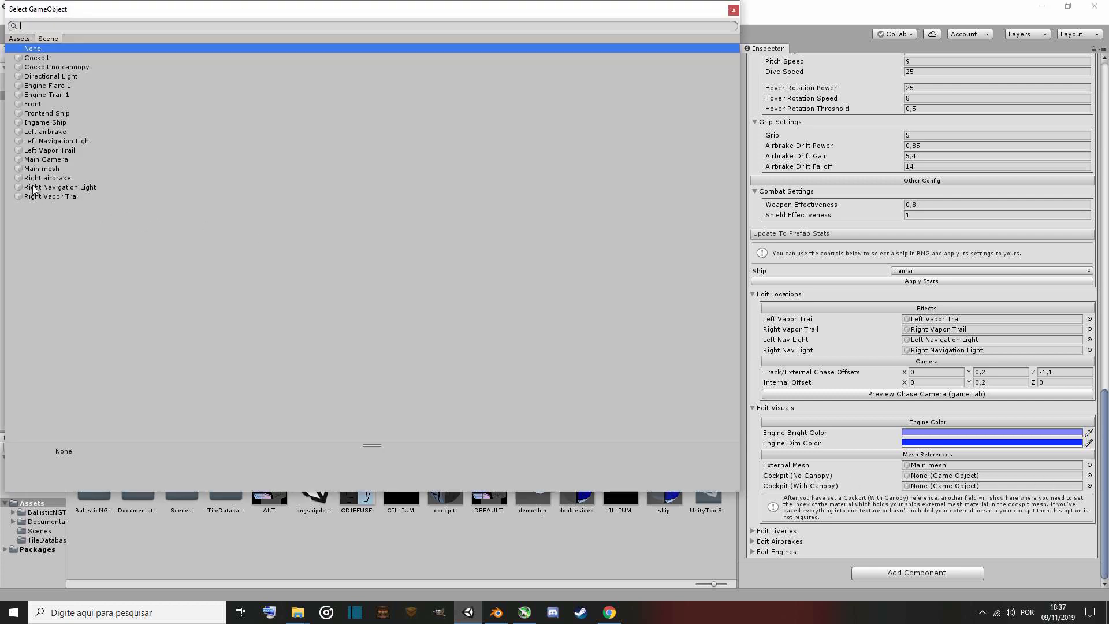
{"action": "double_click", "coordinate": [67, 67]}
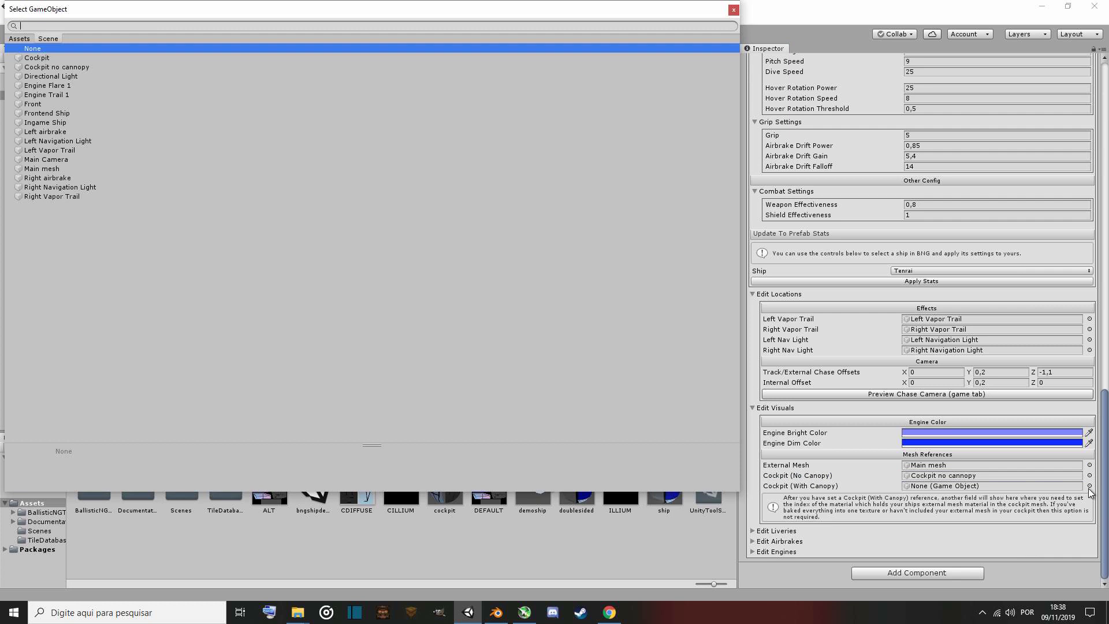
{"action": "left_click", "coordinate": [1090, 486]}
{"action": "double_click", "coordinate": [47, 59]}
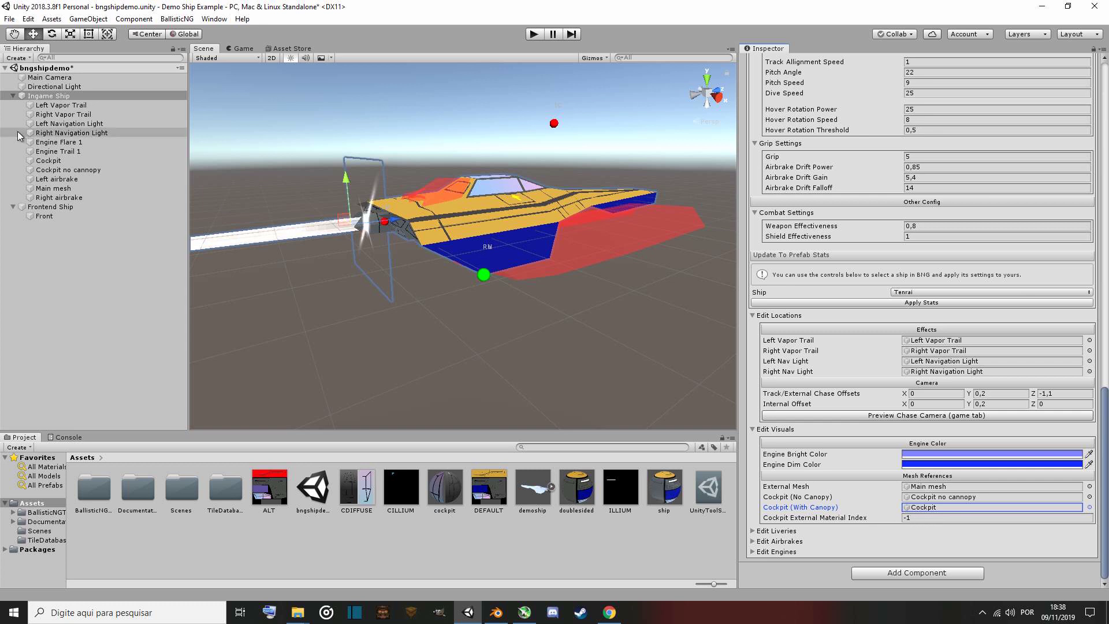
Check the Cockpit's material order, then set the Ingame Ship's Cockpit External Material Index to 1.
{"action": "left_click", "coordinate": [65, 162]}
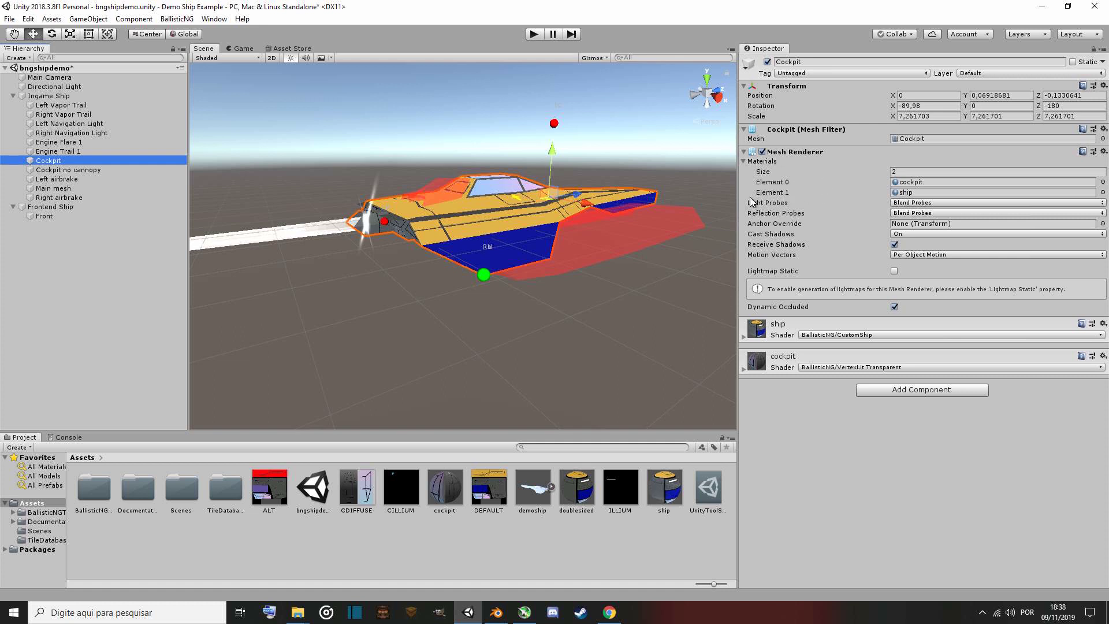
{"action": "left_click", "coordinate": [59, 98]}
{"action": "scroll", "coordinate": [844, 379], "scroll_direction": "down", "scroll_amount": 10}
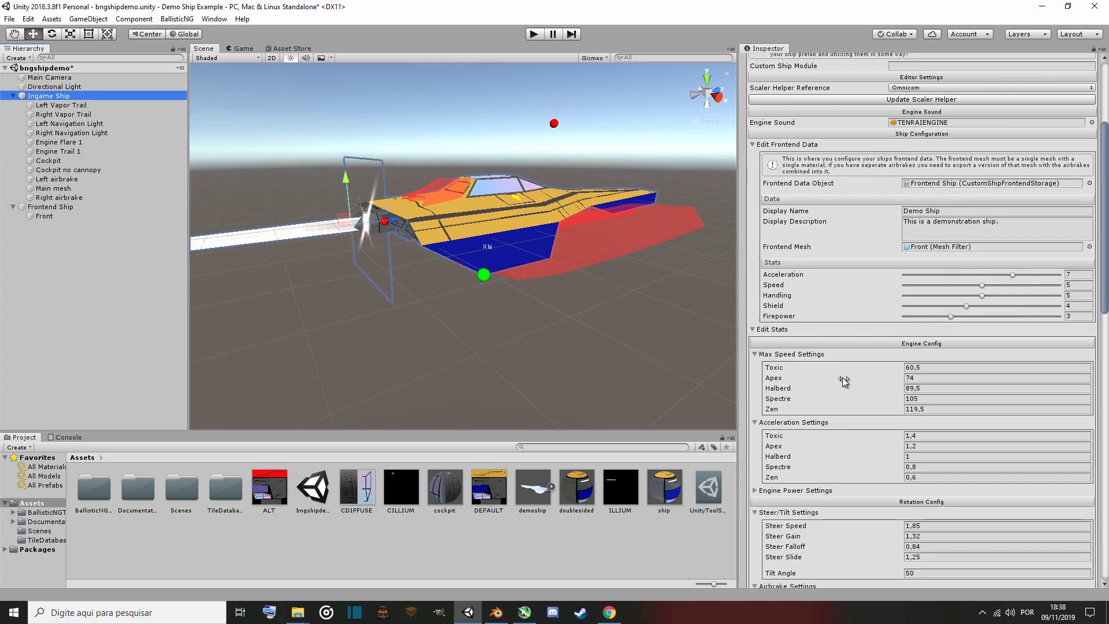
{"action": "scroll", "coordinate": [843, 381], "scroll_direction": "down", "scroll_amount": 10}
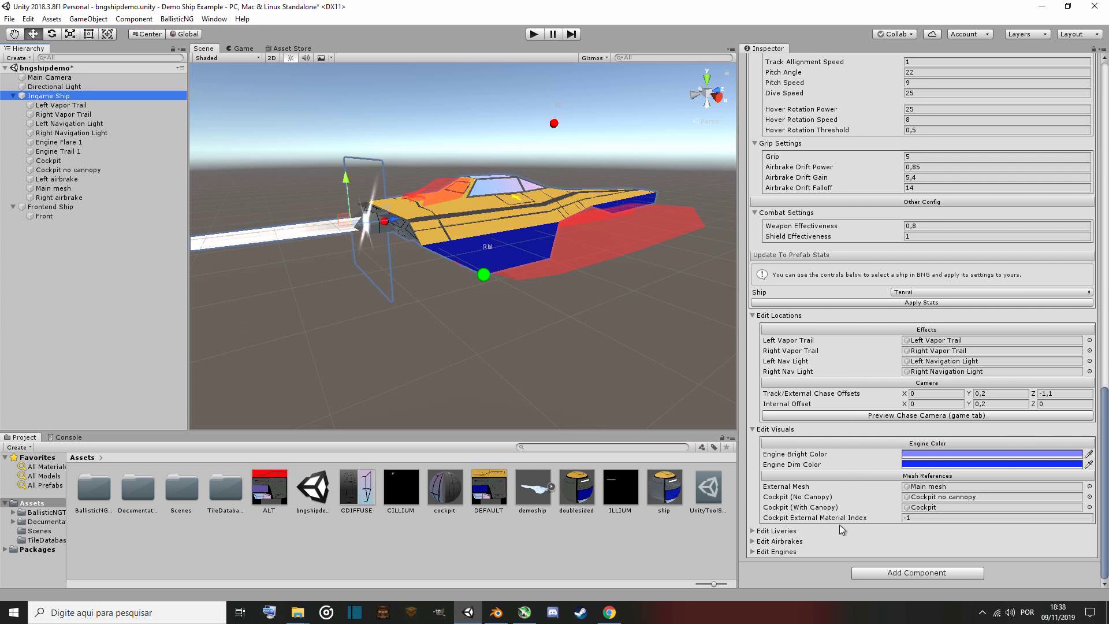
{"action": "left_click", "coordinate": [919, 518]}
{"action": "type", "text": "1"}
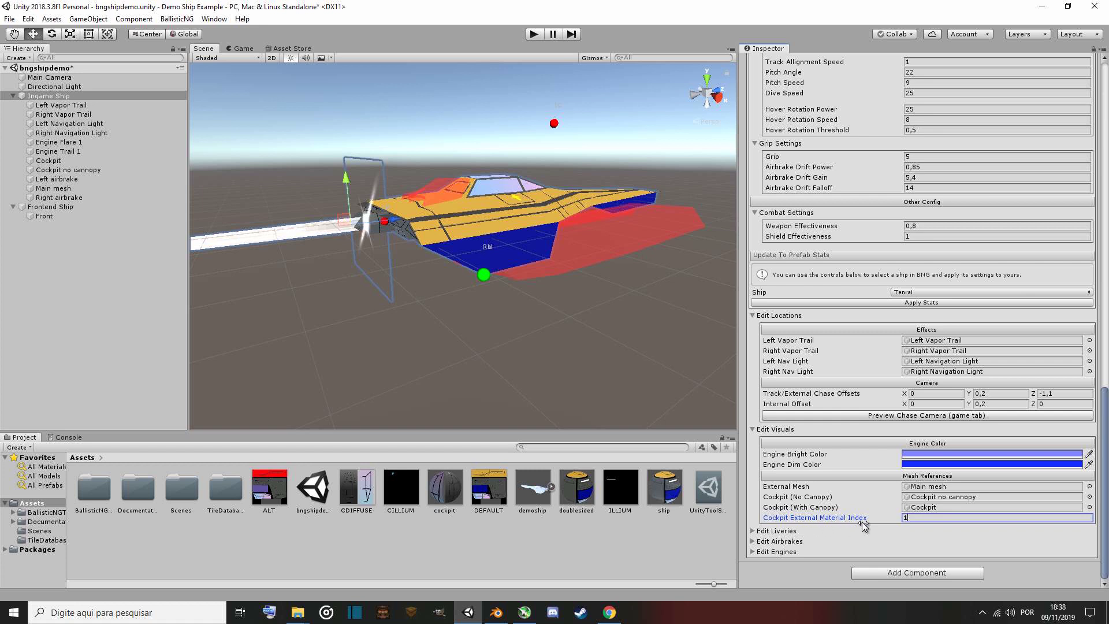
Compare the Cockpit and Cockpit no cannopy objects, then reselect the Ingame Ship and review its settings.
{"action": "left_click", "coordinate": [73, 170]}
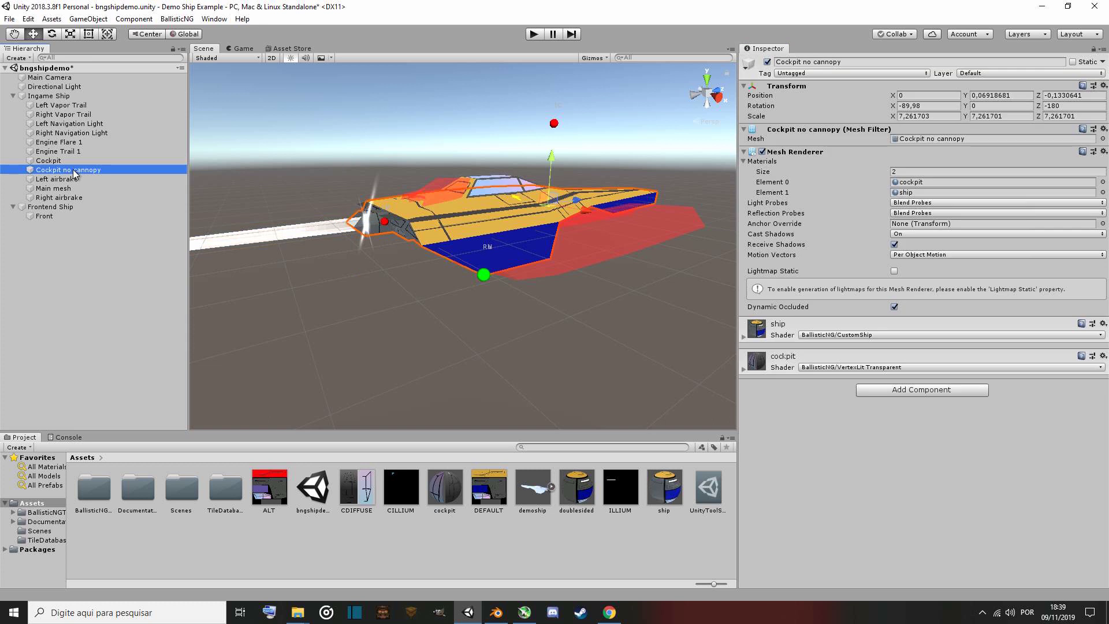
{"action": "key", "text": "Up"}
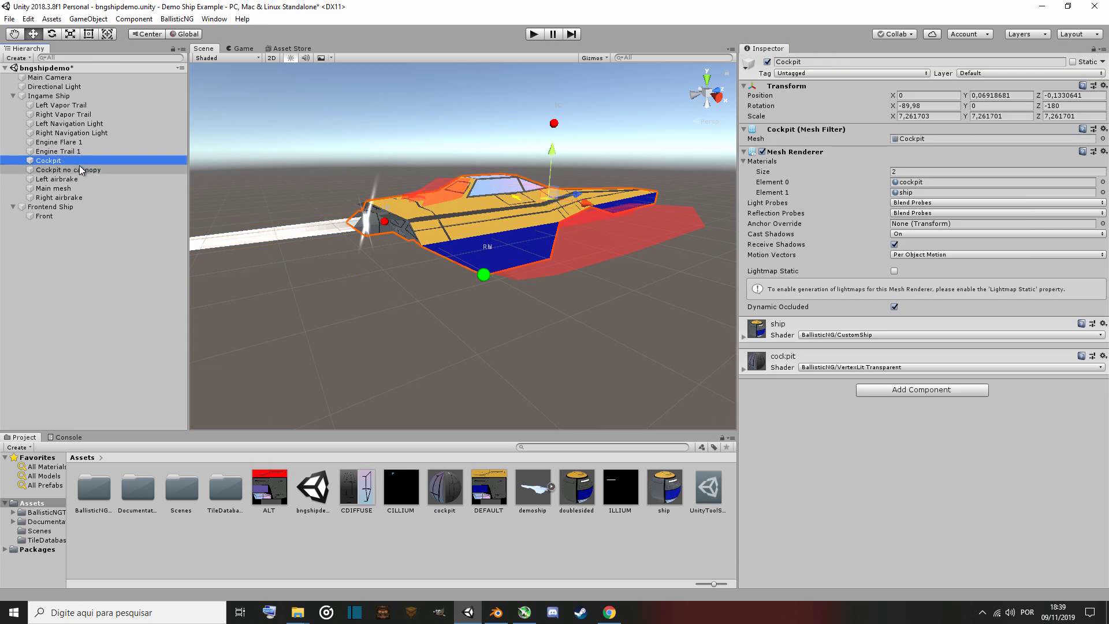
{"action": "key", "text": "Down"}
{"action": "left_click", "coordinate": [82, 163]}
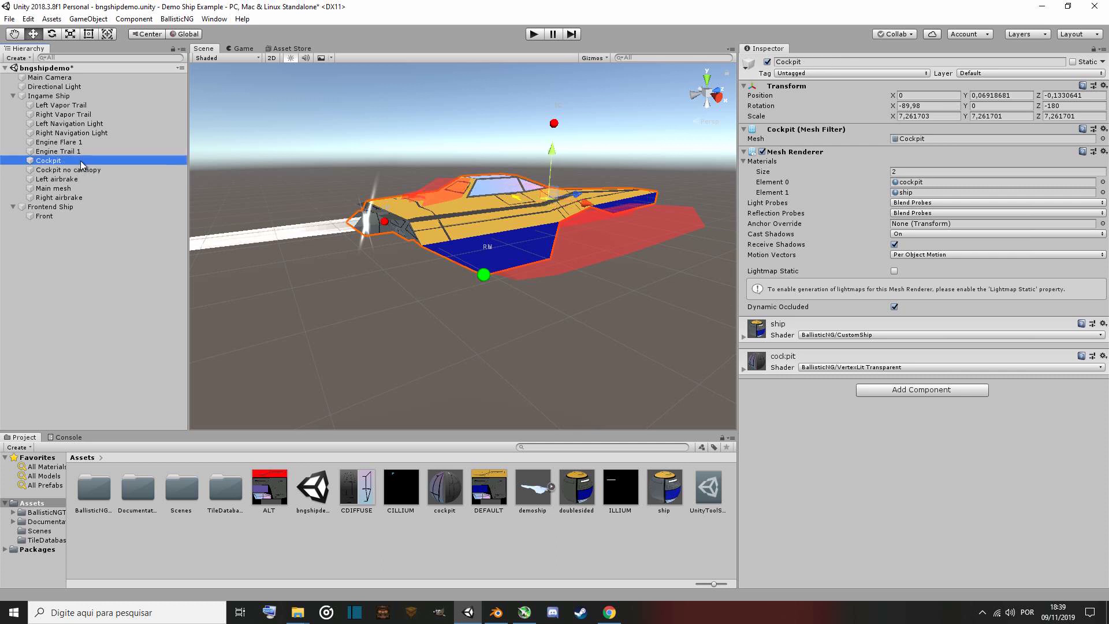
{"action": "left_click", "coordinate": [52, 97]}
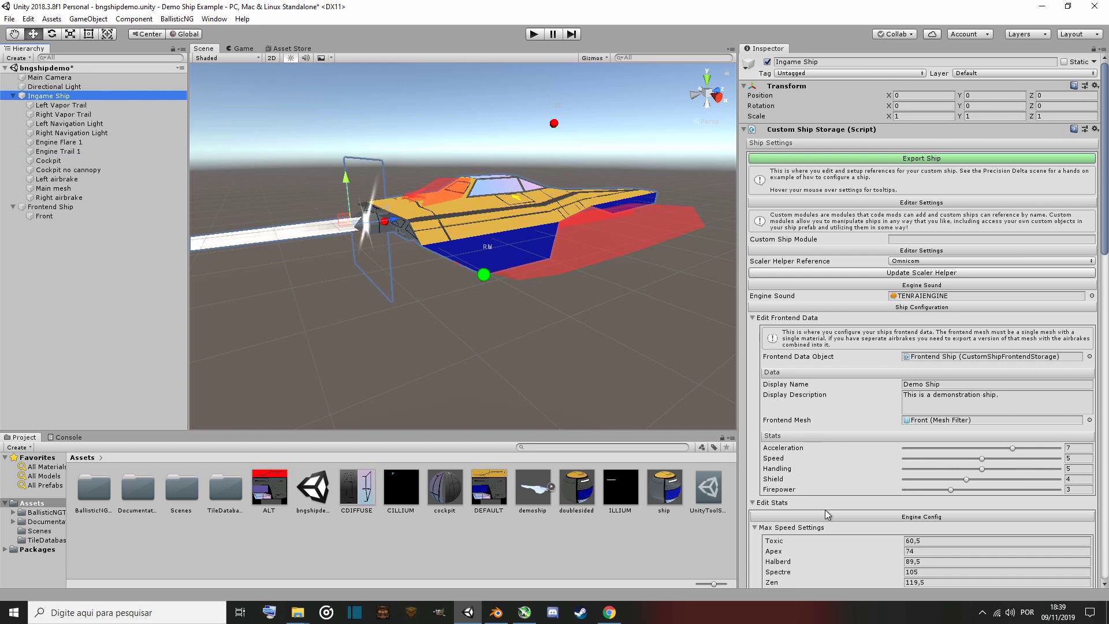
{"action": "scroll", "coordinate": [828, 516], "scroll_direction": "down", "scroll_amount": 3}
{"action": "scroll", "coordinate": [827, 517], "scroll_direction": "down", "scroll_amount": 3}
{"action": "scroll", "coordinate": [828, 516], "scroll_direction": "down", "scroll_amount": 3}
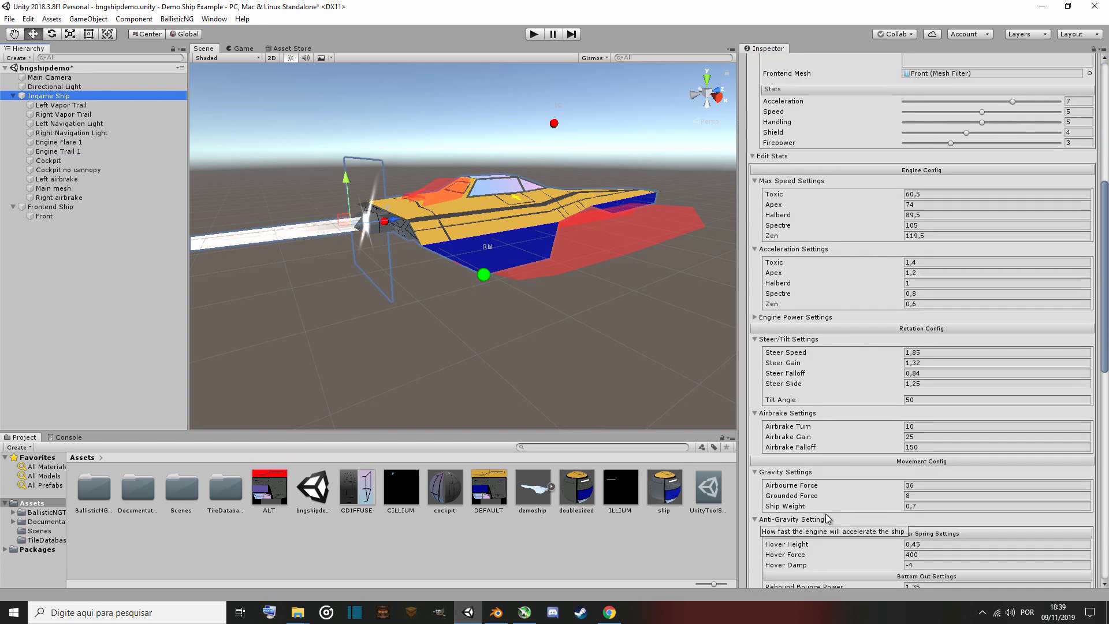
{"action": "scroll", "coordinate": [828, 517], "scroll_direction": "down", "scroll_amount": 3}
{"action": "scroll", "coordinate": [828, 518], "scroll_direction": "down", "scroll_amount": 3}
{"action": "scroll", "coordinate": [828, 518], "scroll_direction": "down", "scroll_amount": 3}
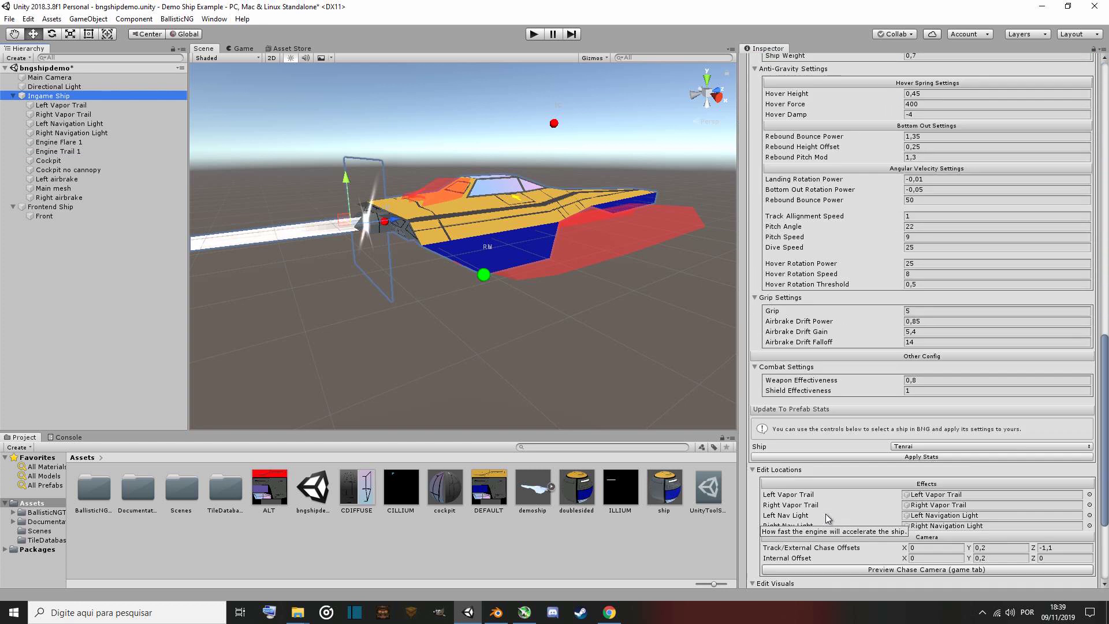
Open the Ingame Ship's Edit Liveries section and add a second livery.
{"action": "scroll", "coordinate": [828, 518], "scroll_direction": "down", "scroll_amount": 2}
{"action": "scroll", "coordinate": [828, 517], "scroll_direction": "down", "scroll_amount": 1}
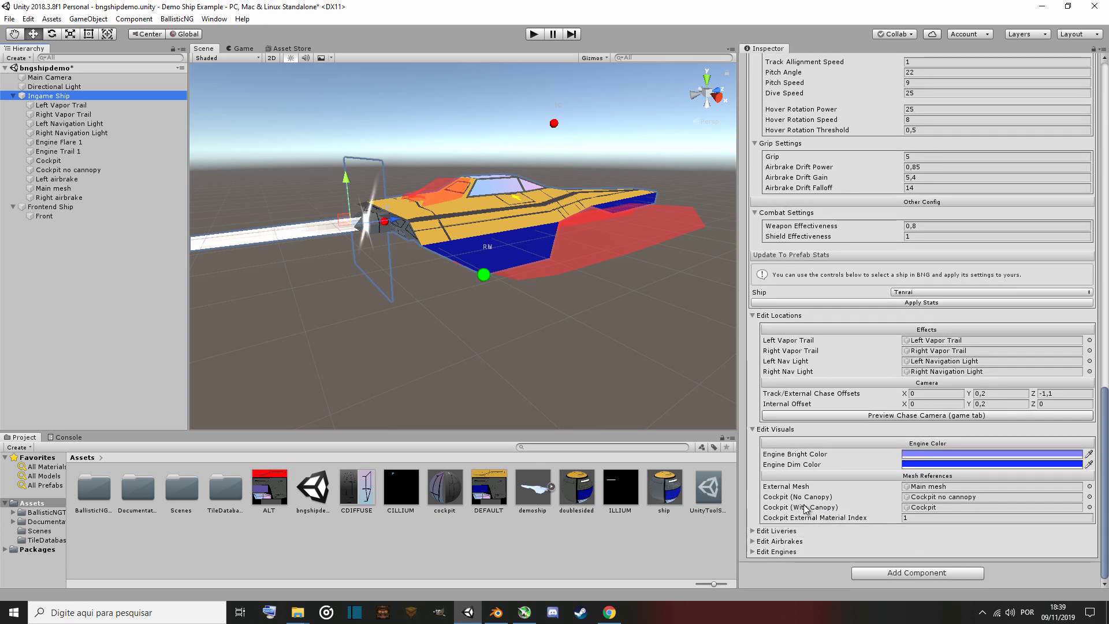
{"action": "left_click", "coordinate": [780, 531]}
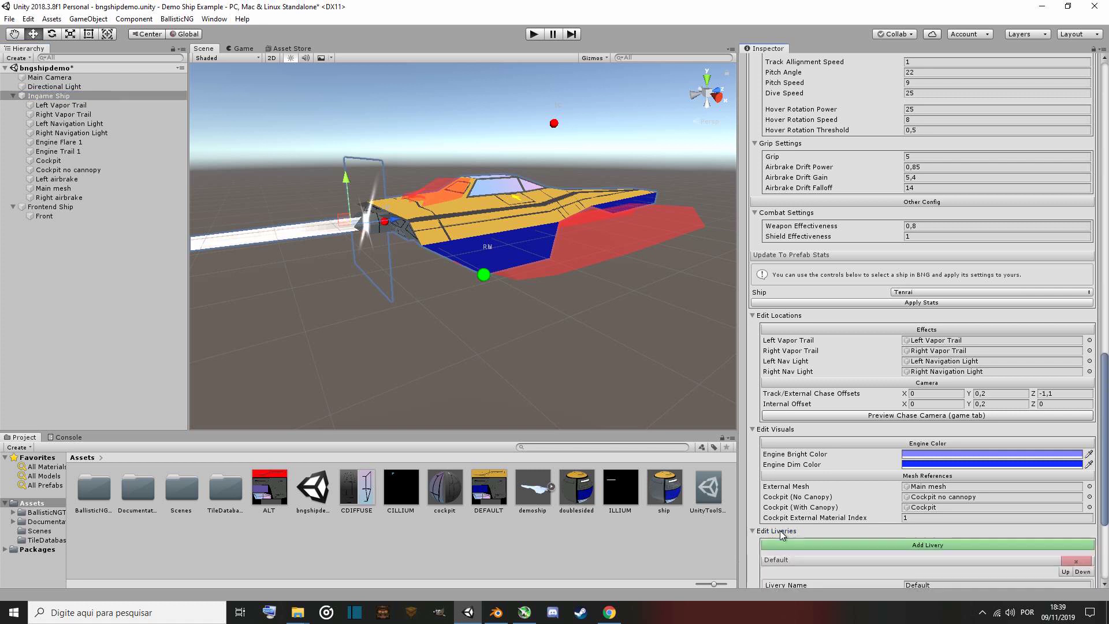
{"action": "scroll", "coordinate": [780, 531], "scroll_direction": "down", "scroll_amount": 5}
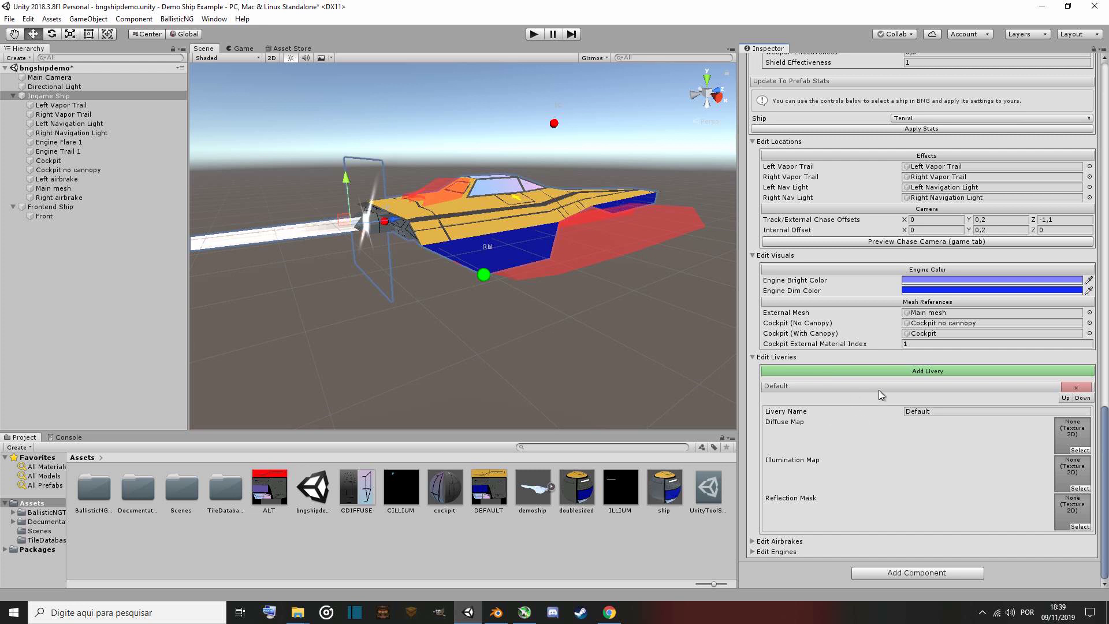
{"action": "left_click", "coordinate": [888, 371]}
{"action": "scroll", "coordinate": [858, 445], "scroll_direction": "down", "scroll_amount": 5}
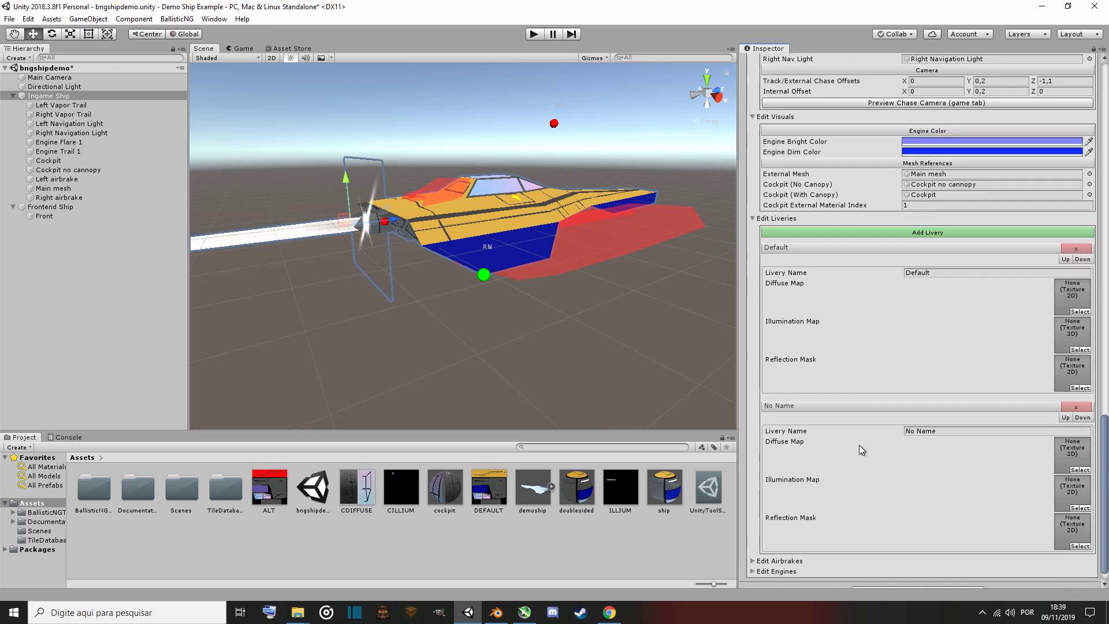
{"action": "left_click", "coordinate": [921, 211]}
{"action": "scroll", "coordinate": [879, 390], "scroll_direction": "down", "scroll_amount": 5}
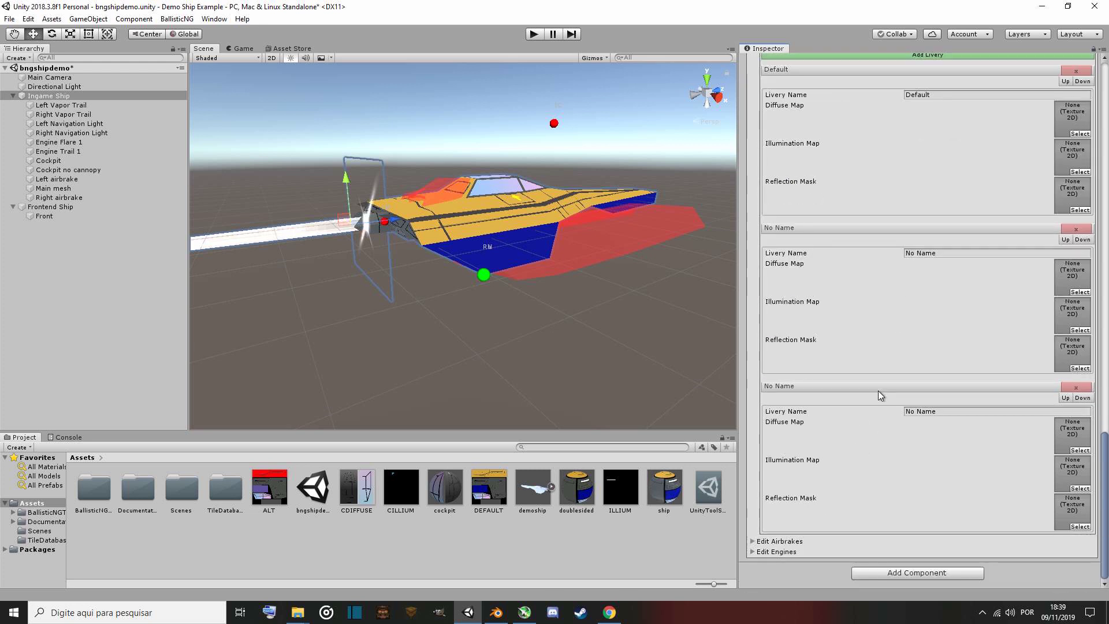
{"action": "scroll", "coordinate": [857, 396], "scroll_direction": "up", "scroll_amount": 5}
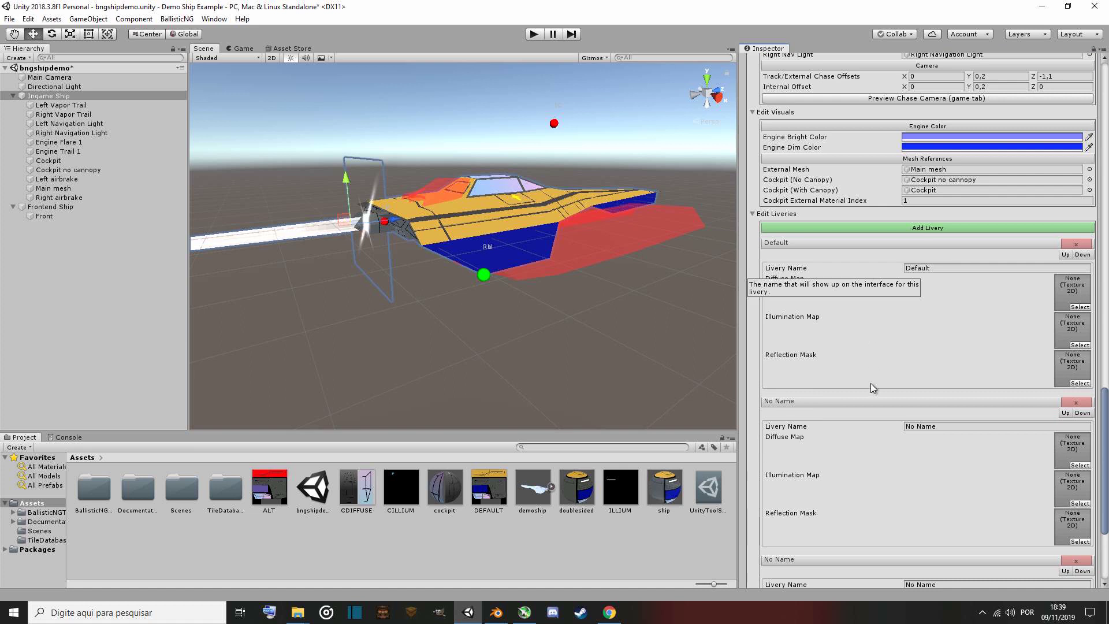
{"action": "scroll", "coordinate": [918, 468], "scroll_direction": "down", "scroll_amount": 5}
{"action": "scroll", "coordinate": [884, 494], "scroll_direction": "up", "scroll_amount": 3}
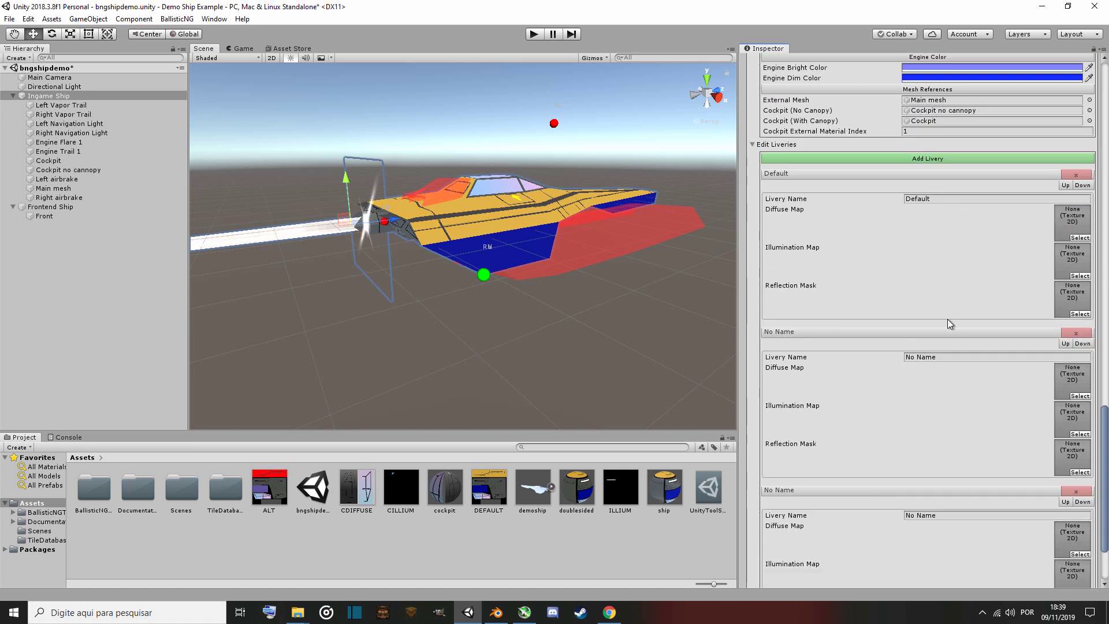
{"action": "scroll", "coordinate": [832, 347], "scroll_direction": "down", "scroll_amount": 3}
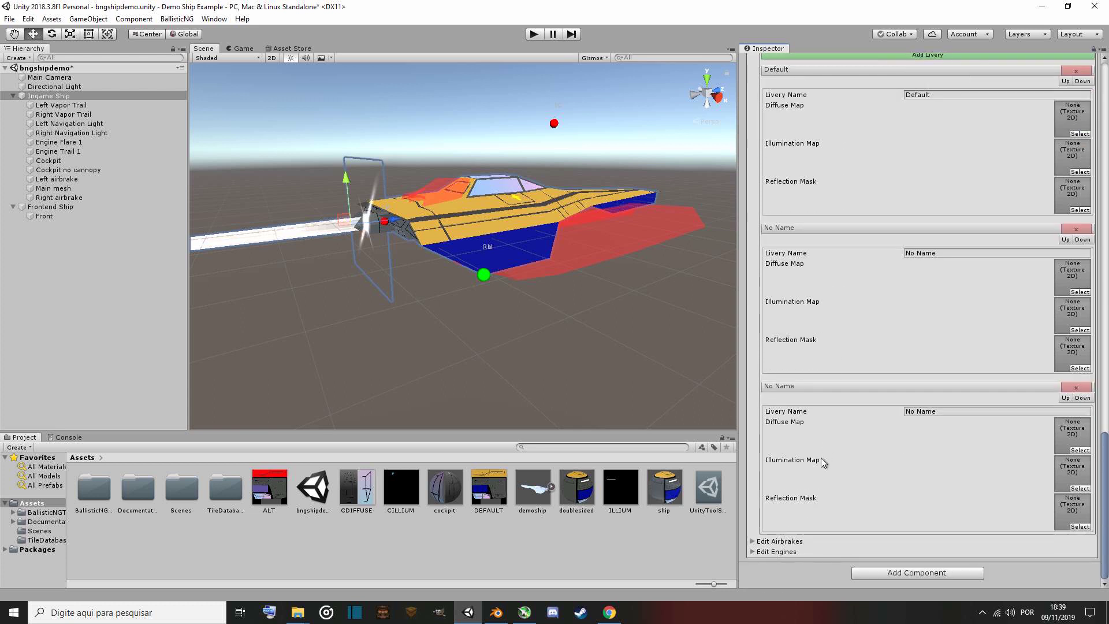
{"action": "scroll", "coordinate": [821, 404], "scroll_direction": "up", "scroll_amount": 6}
{"action": "scroll", "coordinate": [797, 375], "scroll_direction": "down", "scroll_amount": 3}
{"action": "scroll", "coordinate": [805, 436], "scroll_direction": "up", "scroll_amount": 3}
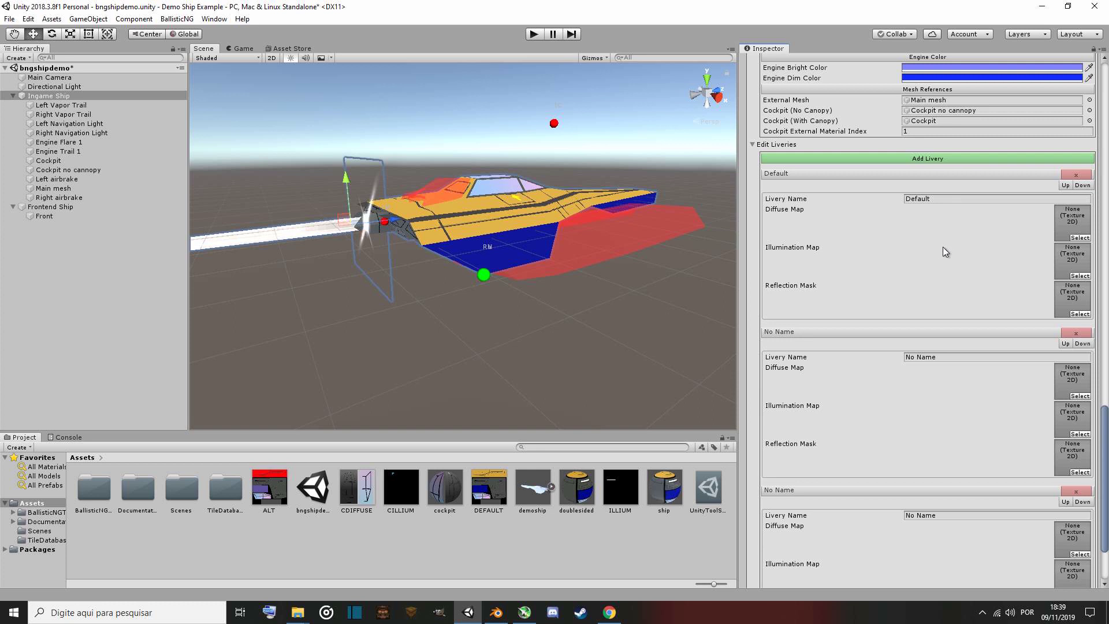
{"action": "scroll", "coordinate": [942, 248], "scroll_direction": "down", "scroll_amount": 3}
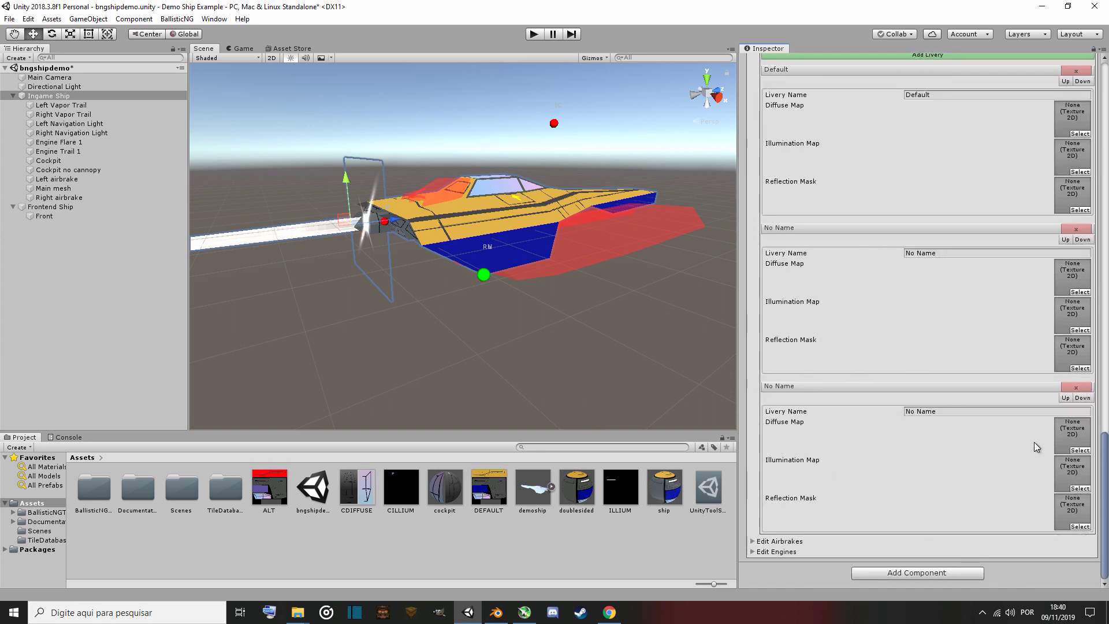
{"action": "left_click", "coordinate": [1077, 389]}
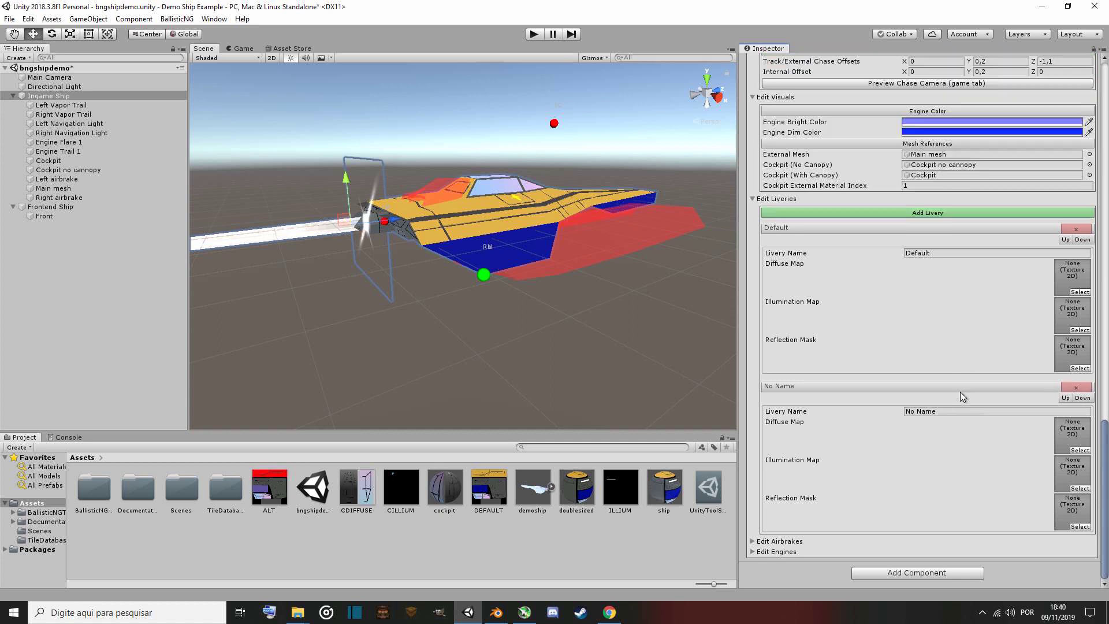
Name the second livery Alt, and assign DEFAULT and ILLIUM as the Default livery's diffuse and illumination maps.
{"action": "left_click", "coordinate": [953, 411]}
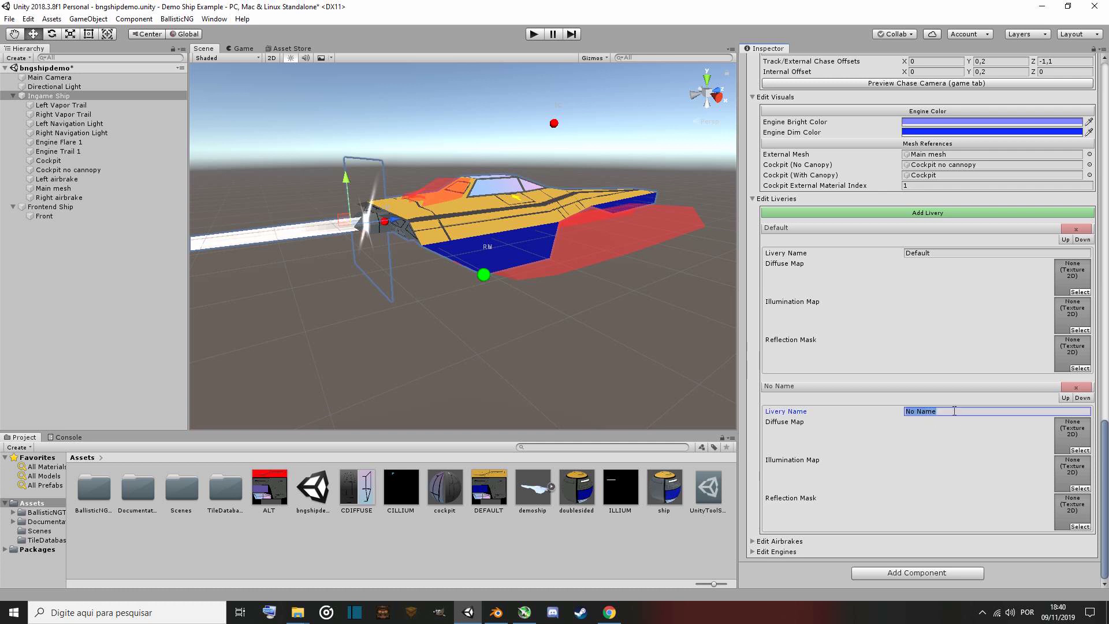
{"action": "type", "text": "Alt"}
{"action": "left_click_drag", "start_coordinate": [487, 507], "coordinate": [1073, 269]}
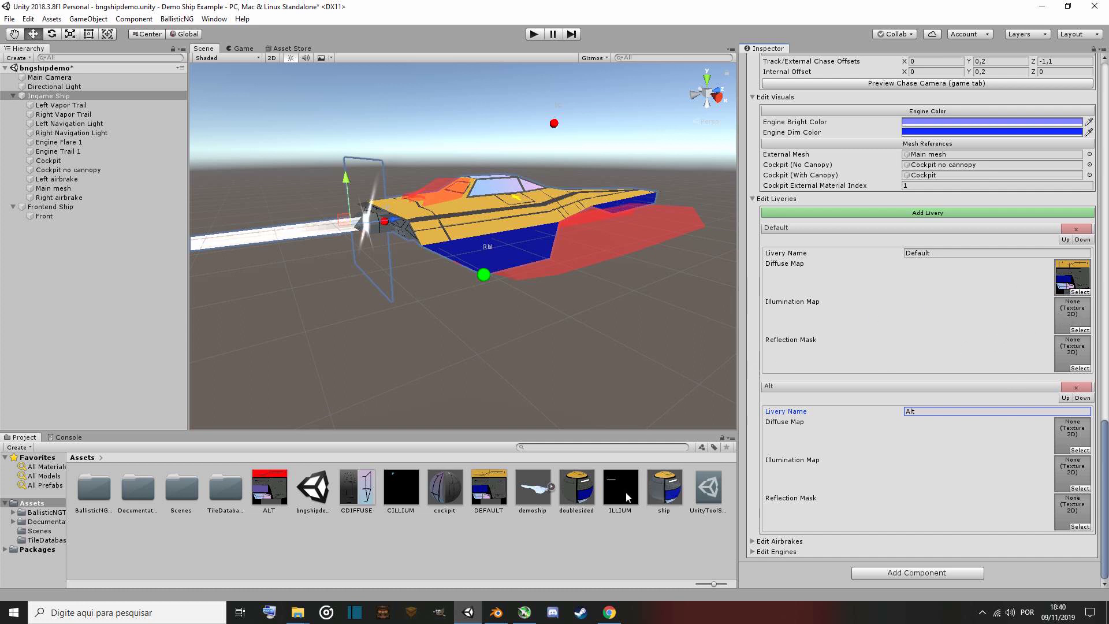
{"action": "left_click_drag", "start_coordinate": [629, 497], "coordinate": [1069, 315]}
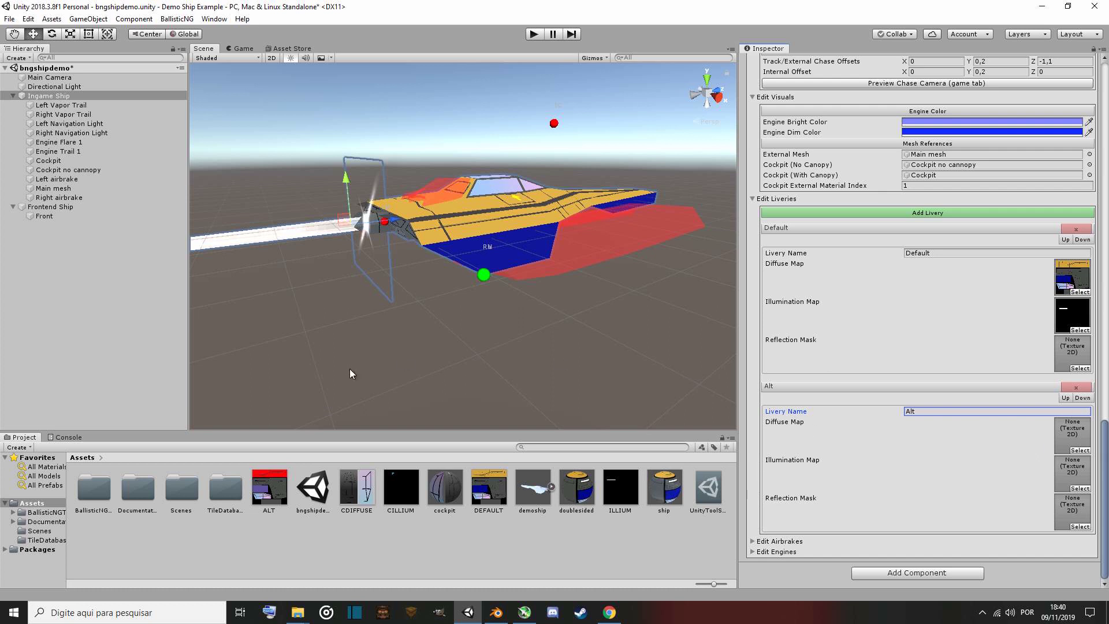
Assign ALT and ILLIUM as the Alt livery's diffuse and illumination maps.
{"action": "left_click_drag", "start_coordinate": [267, 491], "coordinate": [1069, 441]}
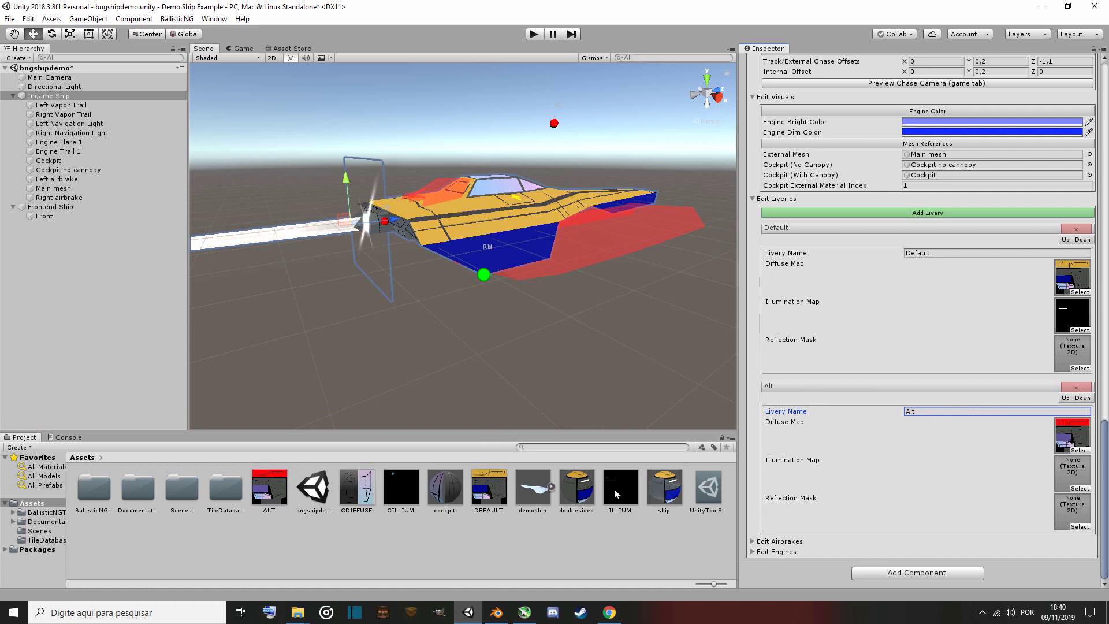
{"action": "left_click_drag", "start_coordinate": [615, 490], "coordinate": [1076, 471]}
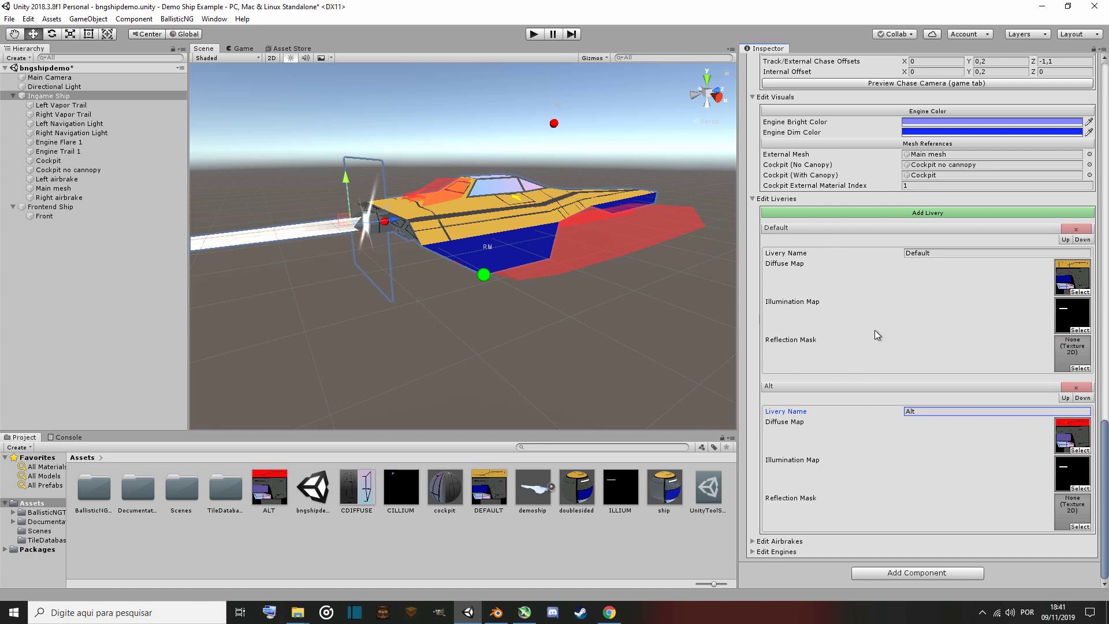
{"action": "left_click", "coordinate": [939, 217]}
{"action": "scroll", "coordinate": [928, 332], "scroll_direction": "down", "scroll_amount": 4}
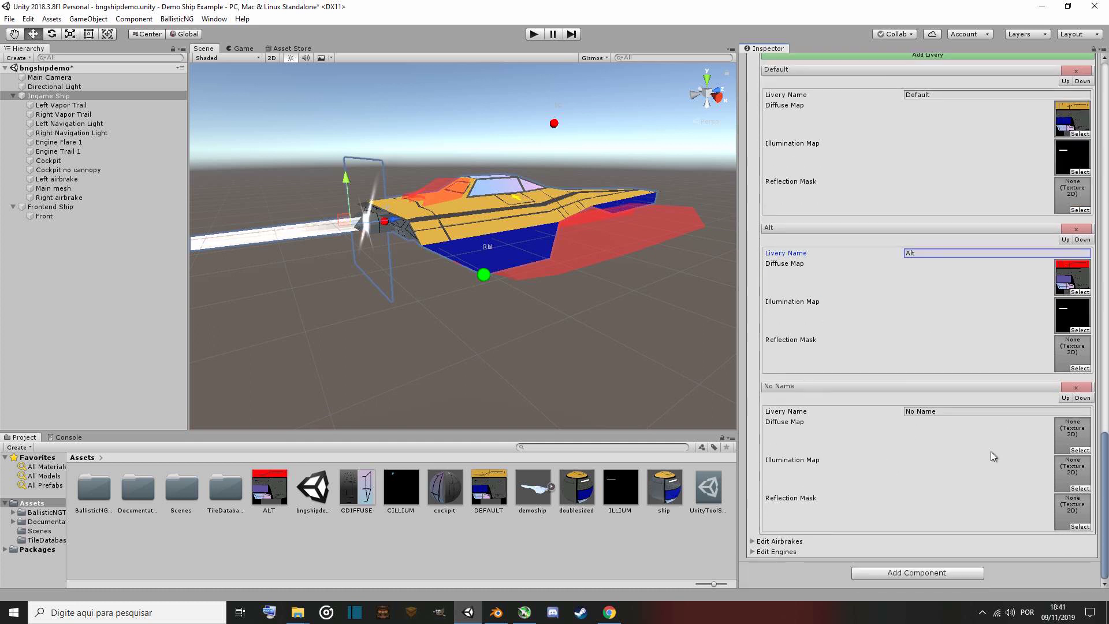
{"action": "left_click_drag", "start_coordinate": [355, 491], "coordinate": [1073, 434]}
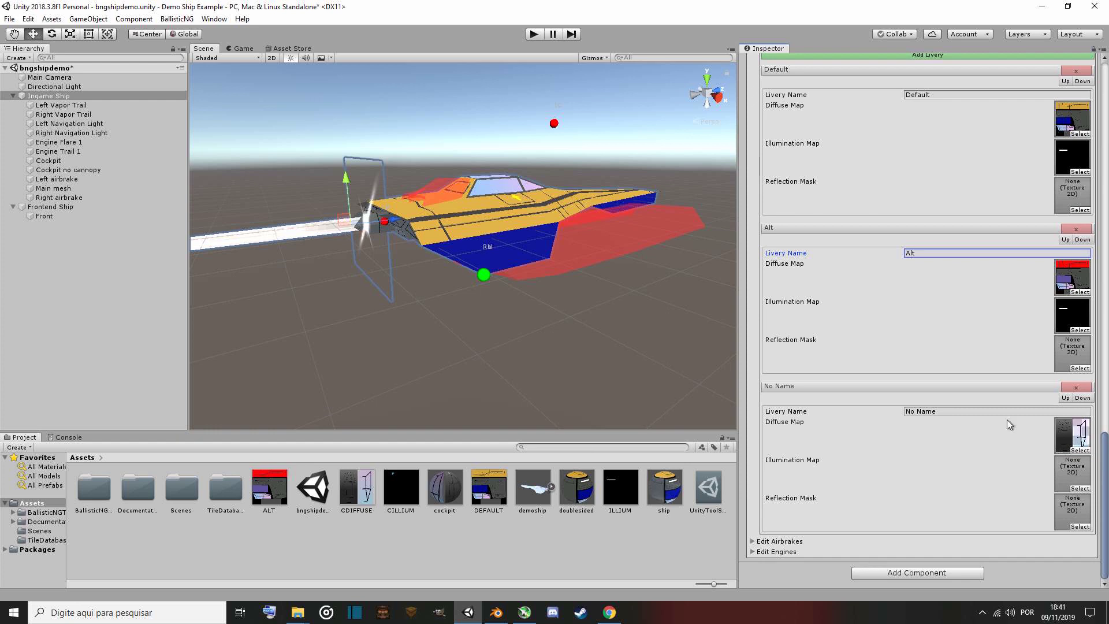
{"action": "left_click", "coordinate": [1070, 386]}
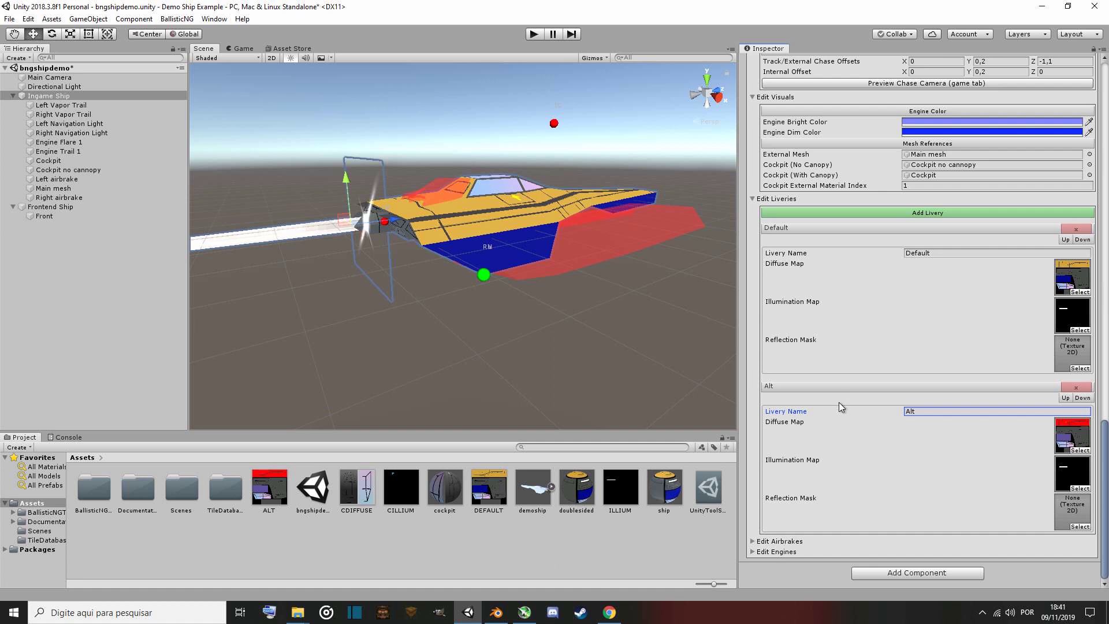
Open the Edit Airbrakes section and add two airbrake entries.
{"action": "left_click", "coordinate": [780, 542]}
{"action": "scroll", "coordinate": [780, 543], "scroll_direction": "down", "scroll_amount": 1}
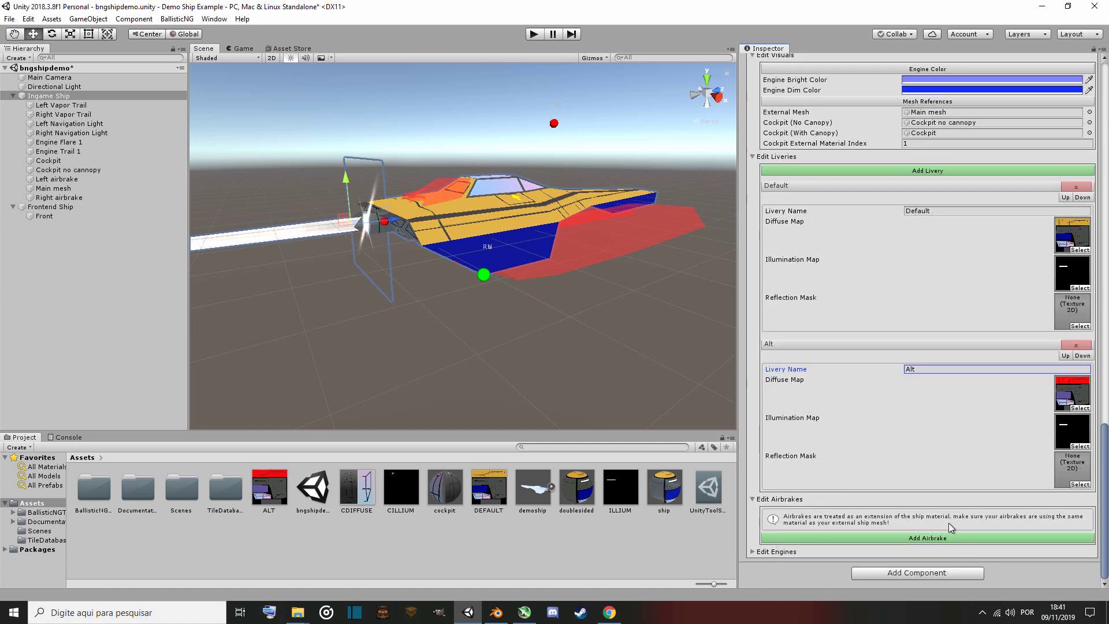
{"action": "left_click", "coordinate": [894, 536]}
{"action": "scroll", "coordinate": [894, 535], "scroll_direction": "down", "scroll_amount": 4}
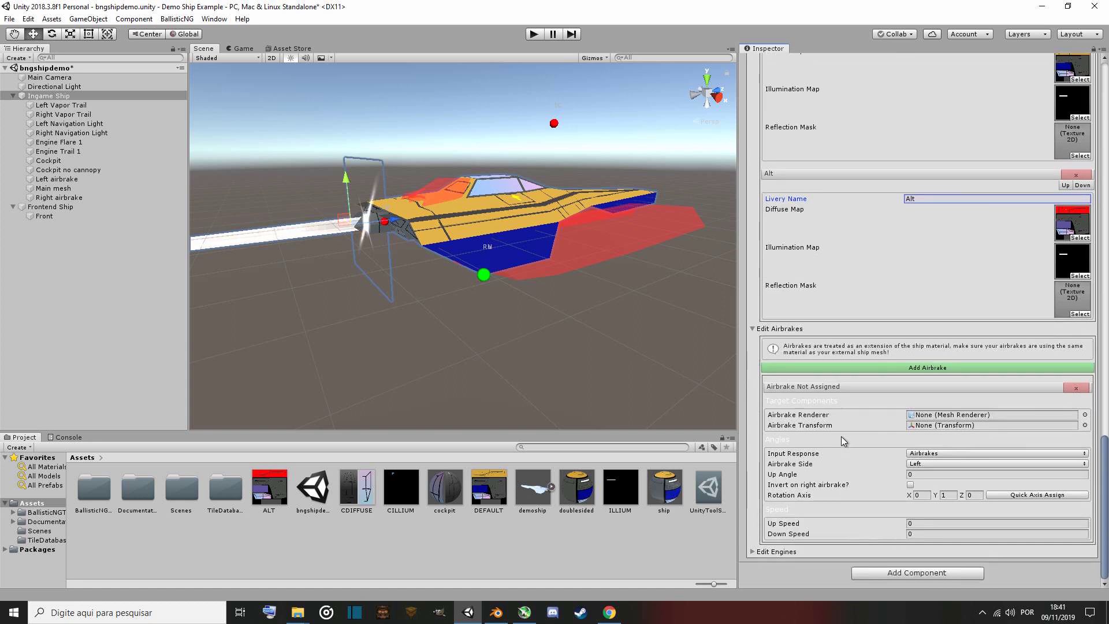
{"action": "left_click", "coordinate": [884, 368]}
{"action": "scroll", "coordinate": [867, 416], "scroll_direction": "down", "scroll_amount": 4}
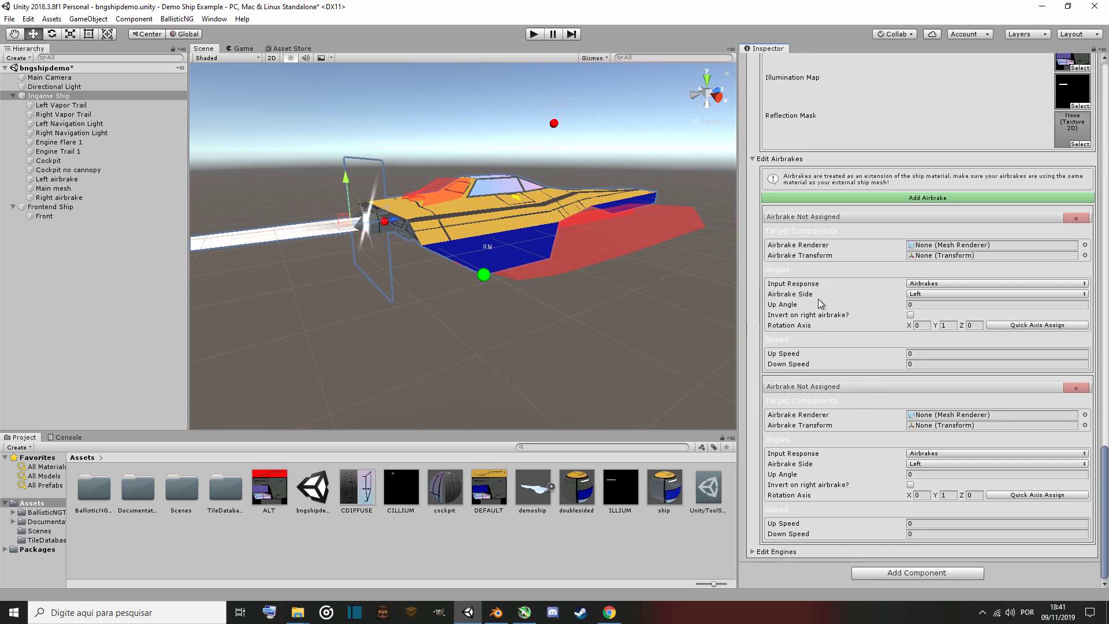
{"action": "left_click", "coordinate": [870, 196]}
{"action": "scroll", "coordinate": [871, 326], "scroll_direction": "down", "scroll_amount": 4}
{"action": "scroll", "coordinate": [858, 383], "scroll_direction": "up", "scroll_amount": 2}
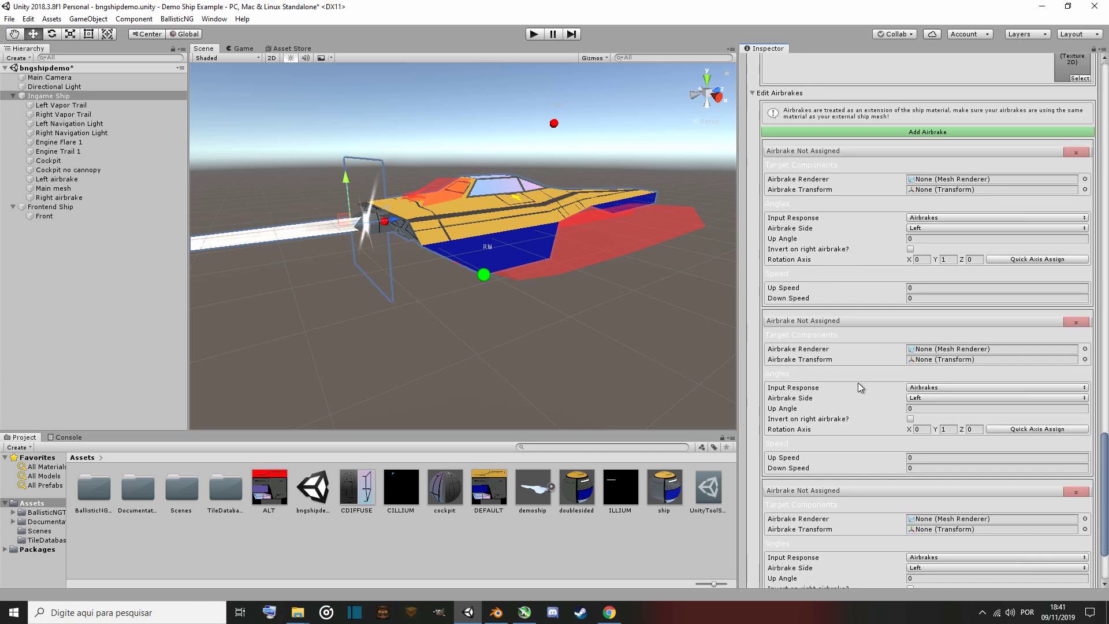
{"action": "scroll", "coordinate": [848, 402], "scroll_direction": "down", "scroll_amount": 2}
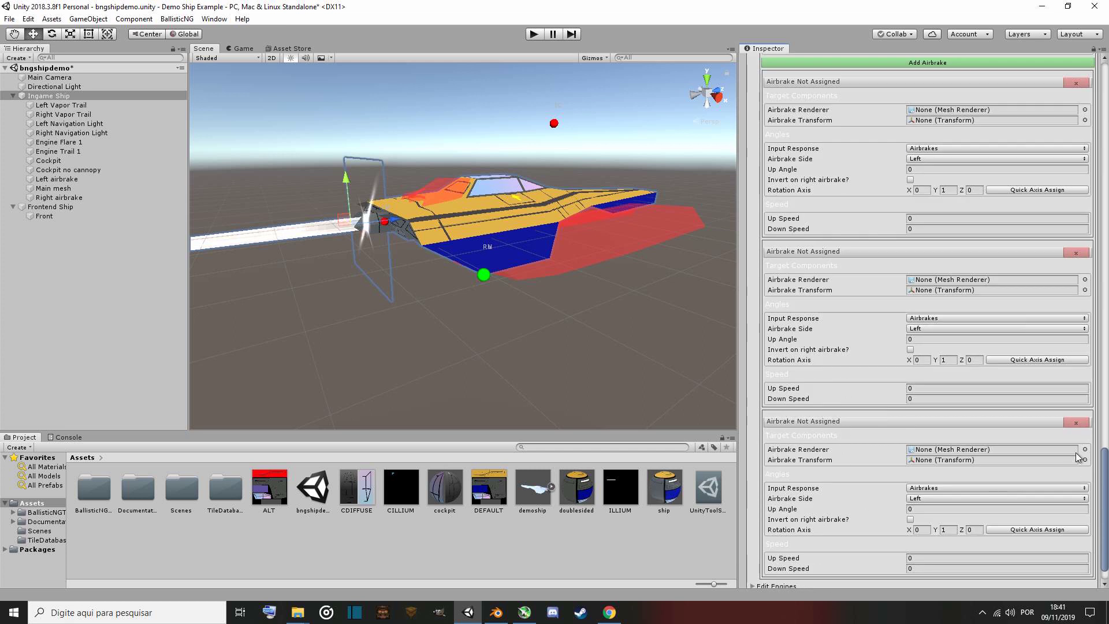
{"action": "left_click", "coordinate": [1078, 423]}
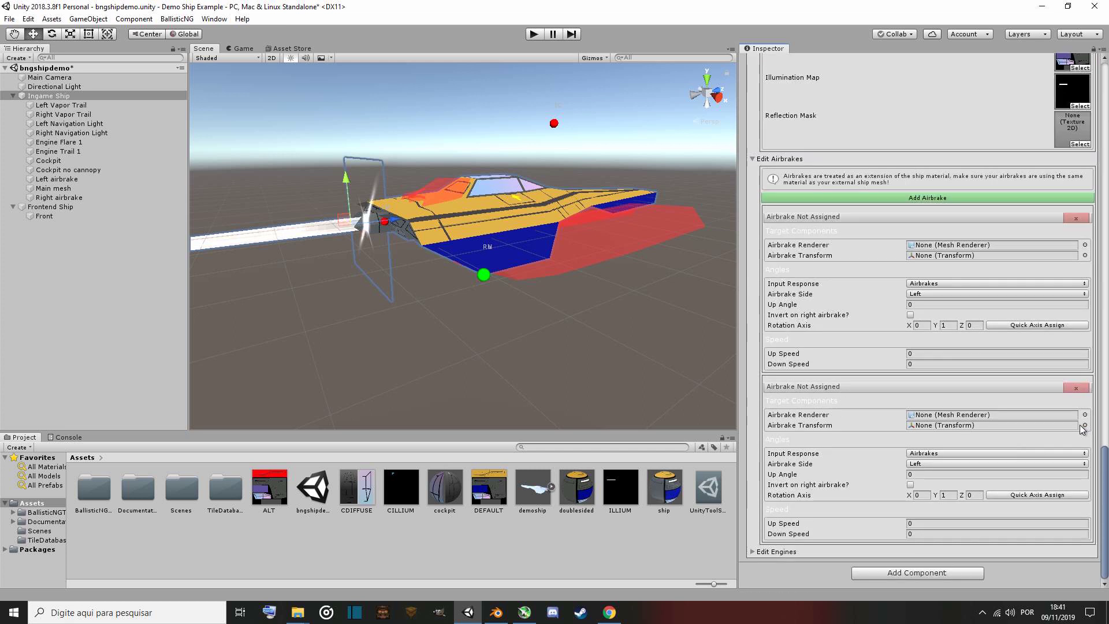
{"action": "left_click", "coordinate": [1078, 388]}
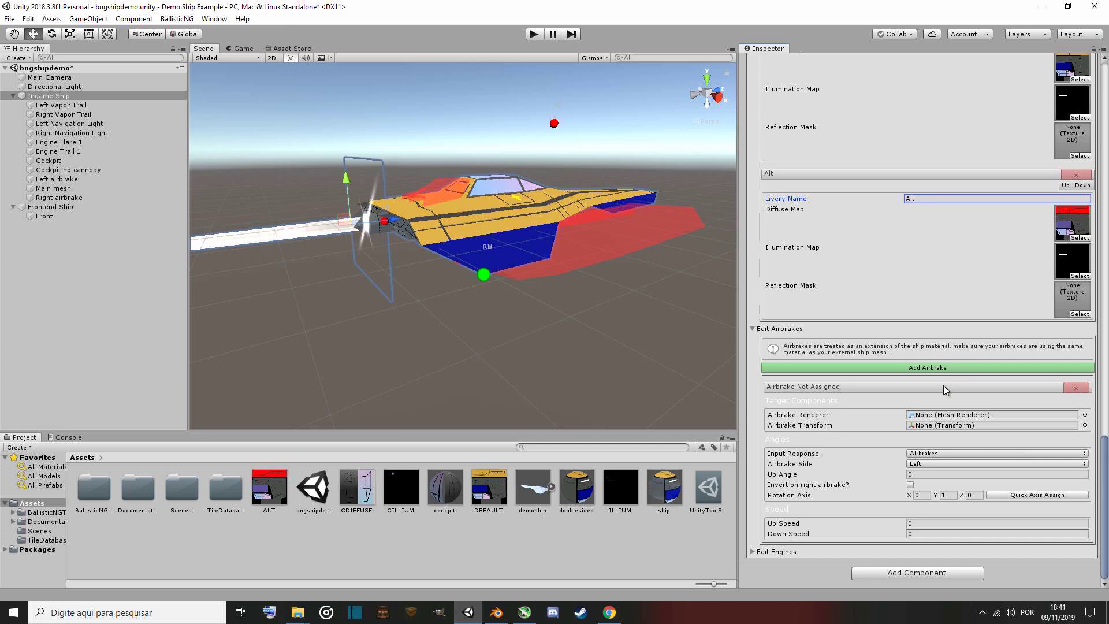
{"action": "left_click", "coordinate": [869, 370]}
{"action": "scroll", "coordinate": [851, 414], "scroll_direction": "down", "scroll_amount": 5}
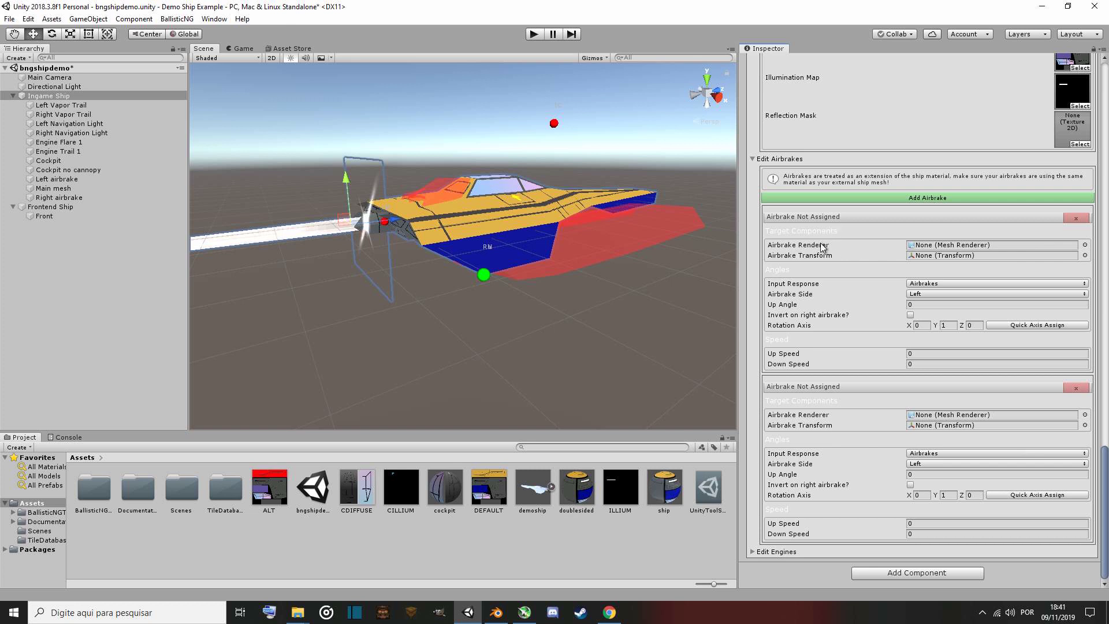
Assign the Left airbrake object as the first airbrake's renderer and transform.
{"action": "left_click", "coordinate": [1085, 245]}
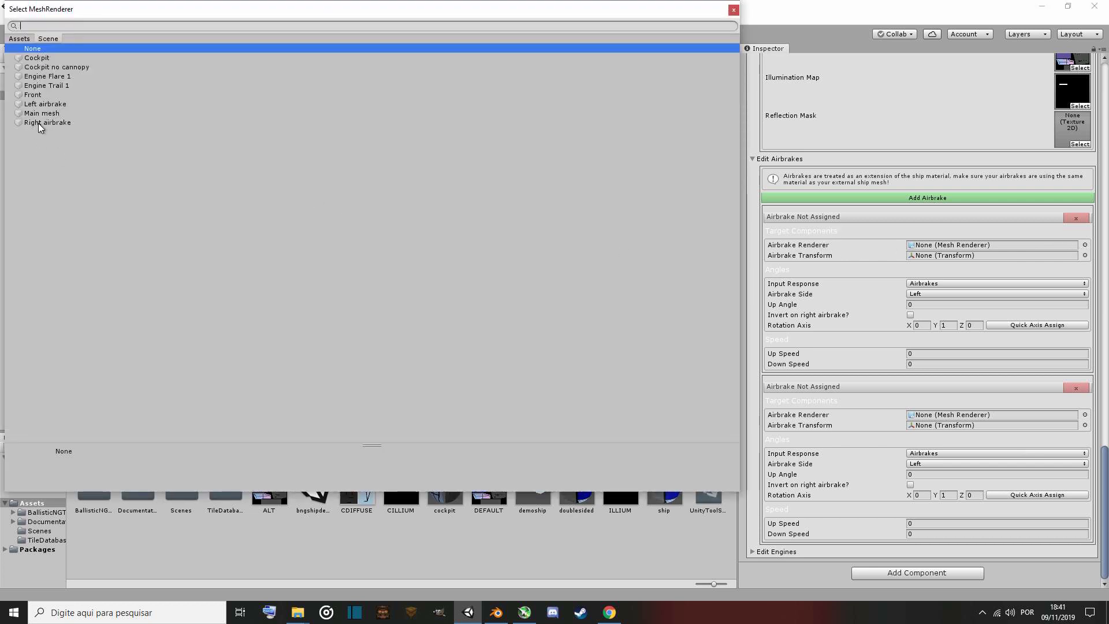
{"action": "double_click", "coordinate": [49, 103]}
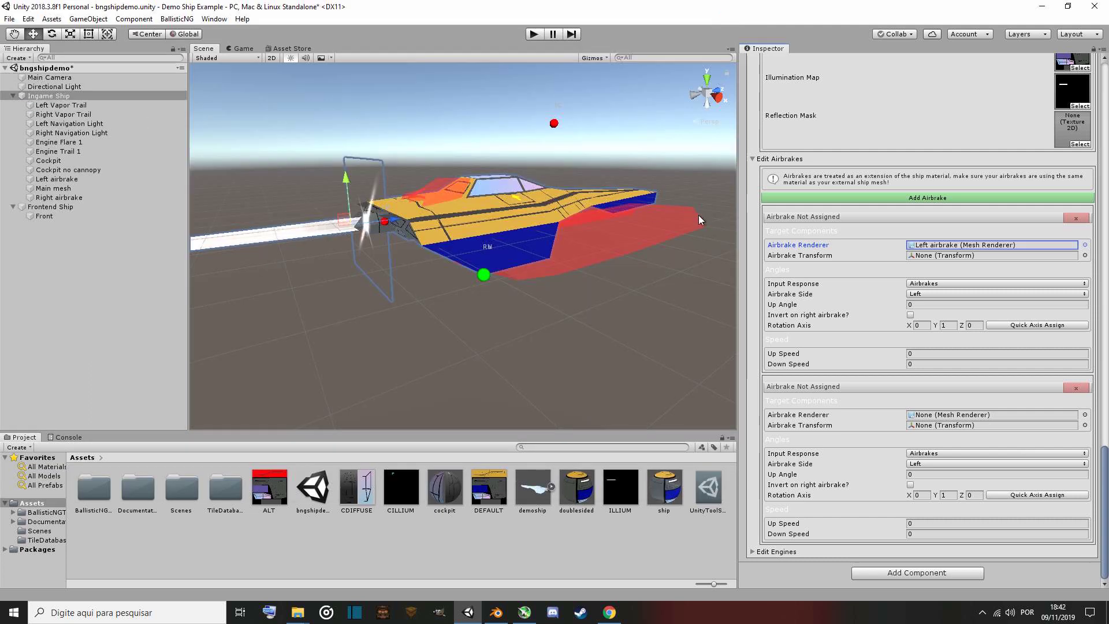
{"action": "left_click", "coordinate": [1085, 255]}
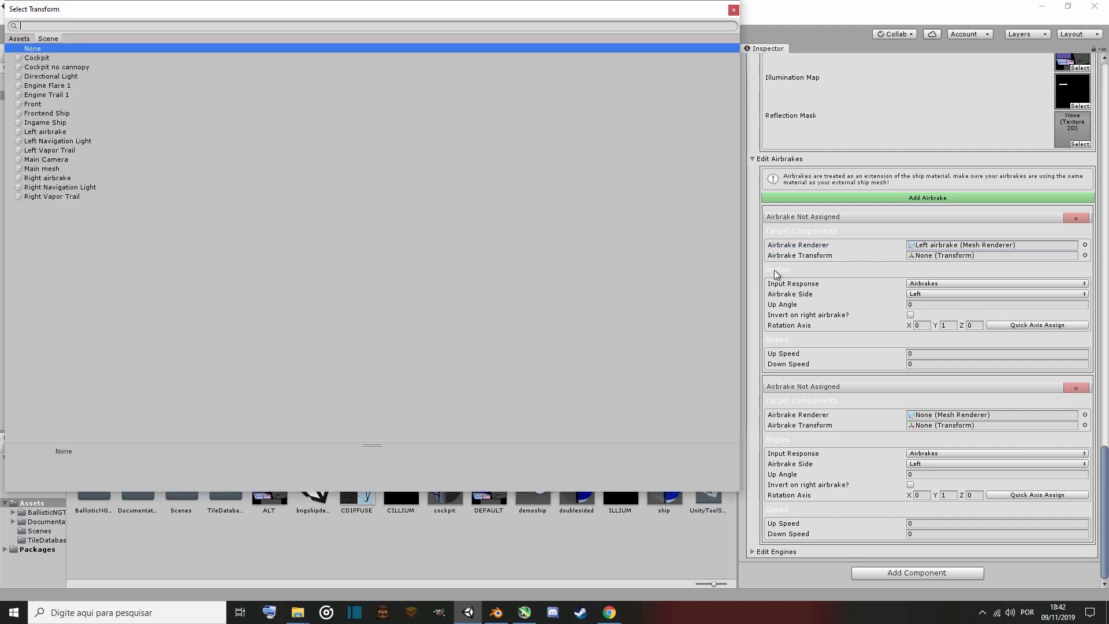
{"action": "double_click", "coordinate": [49, 131]}
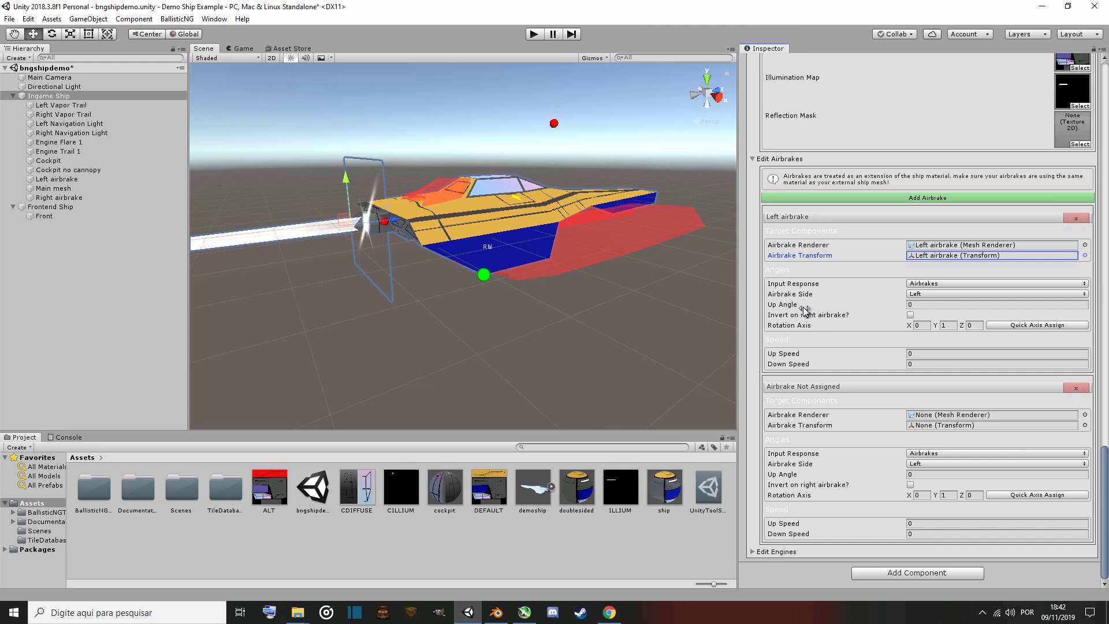
Set the left airbrake's Up Angle to -45.
{"action": "left_click", "coordinate": [943, 305]}
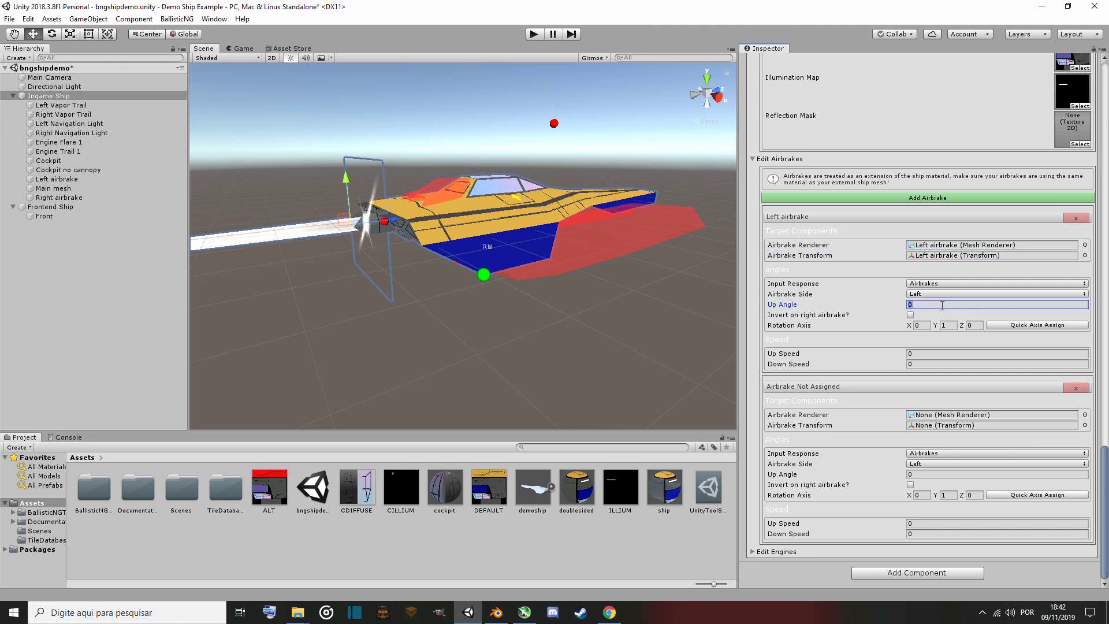
{"action": "type", "text": "-45"}
{"action": "key", "text": "BackSpace"}
{"action": "key", "text": "BackSpace"}
{"action": "key", "text": "BackSpace"}
{"action": "type", "text": "-90"}
{"action": "key", "text": "BackSpace"}
{"action": "key", "text": "BackSpace"}
{"action": "key", "text": "BackSpace"}
{"action": "type", "text": "45"}
{"action": "key", "text": "BackSpace"}
{"action": "key", "text": "BackSpace"}
{"action": "type", "text": "1587"}
{"action": "key", "text": "BackSpace"}
{"action": "key", "text": "BackSpace"}
{"action": "key", "text": "BackSpace"}
{"action": "key", "text": "BackSpace"}
{"action": "type", "text": "-45"}
Switch to Blender and inspect the left airbrake mesh and its hinge orientation on the ship.
{"action": "left_click", "coordinate": [496, 613]}
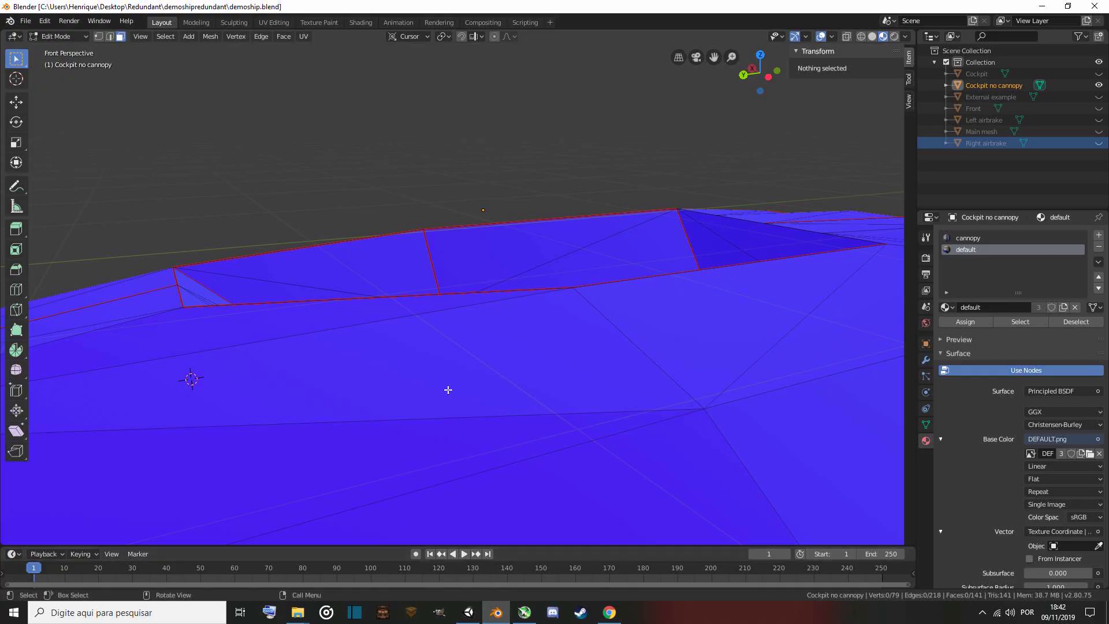
{"action": "right_click", "coordinate": [505, 325]}
{"action": "key", "text": "shift+grave"}
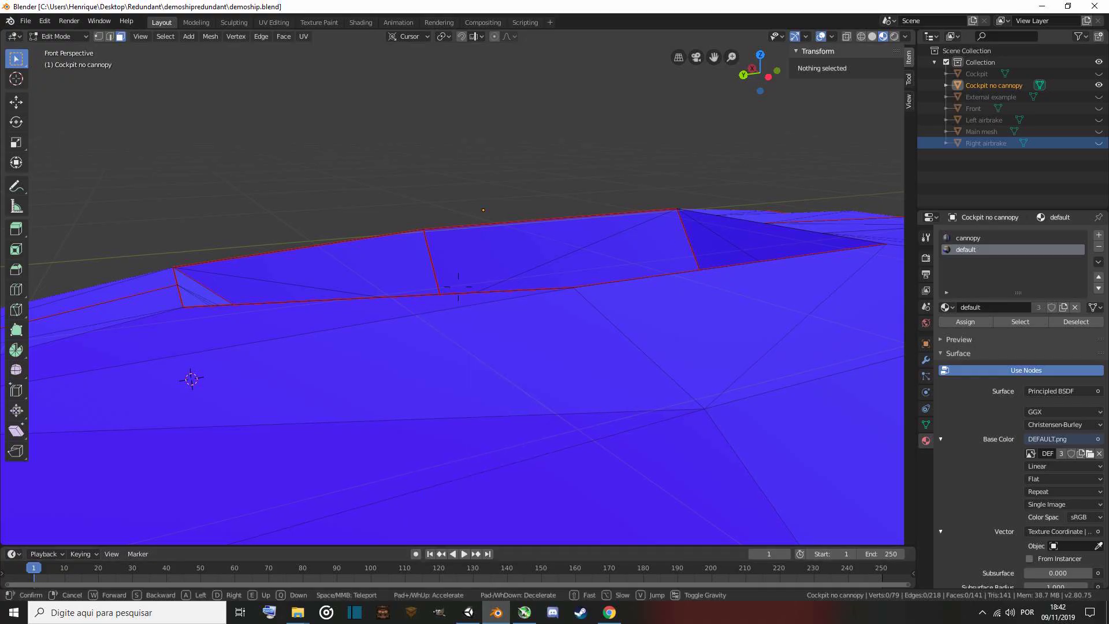
{"action": "key", "text": "w"}
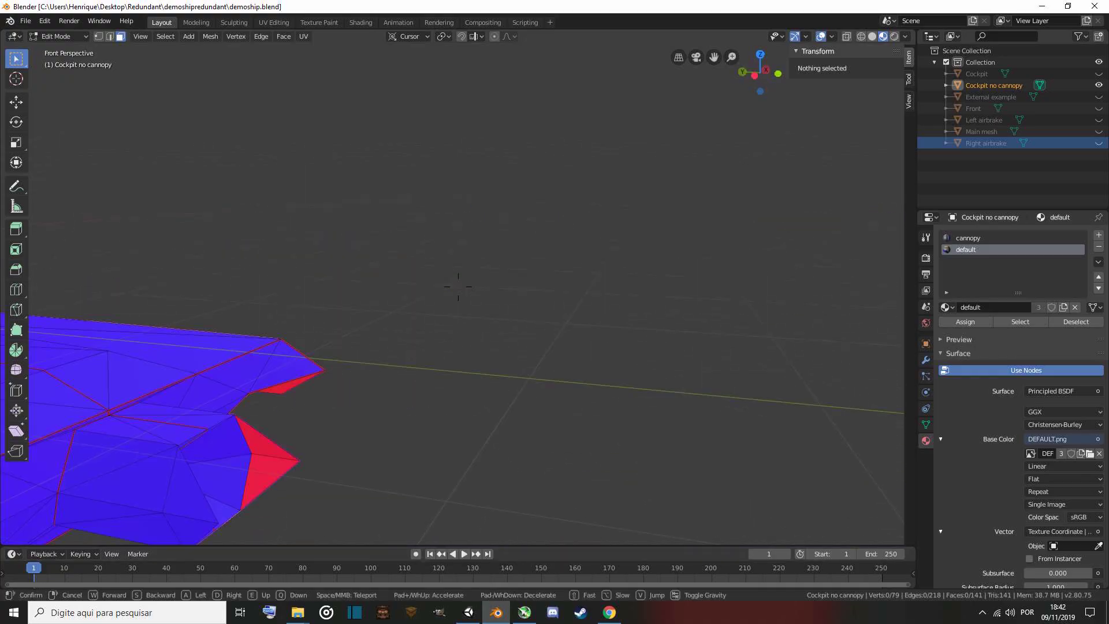
{"action": "key", "text": "s"}
{"action": "left_click", "coordinate": [458, 287]}
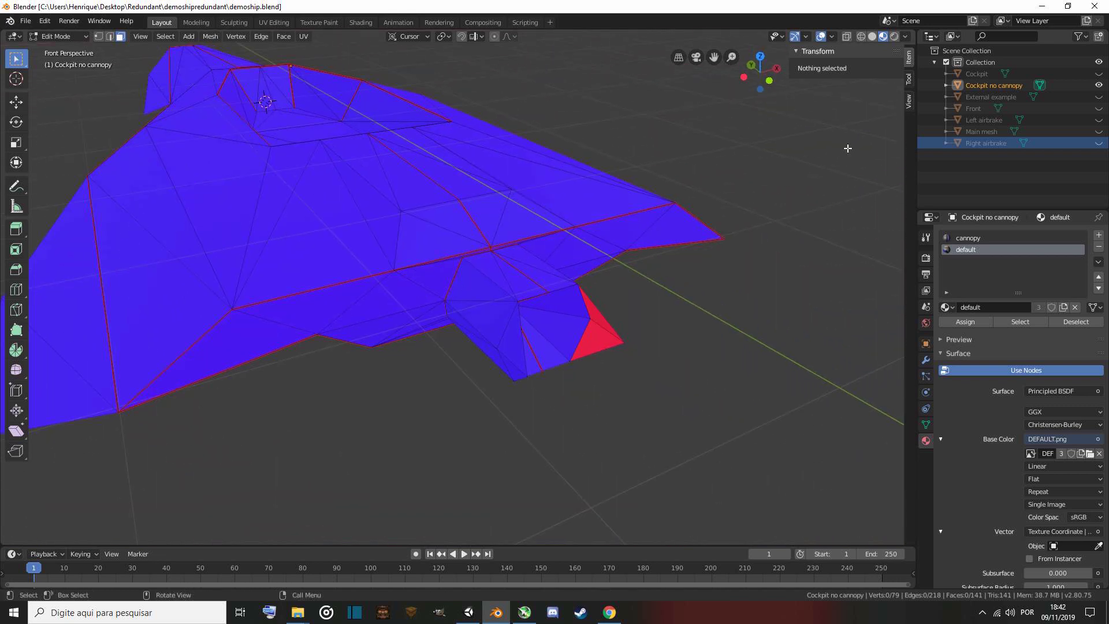
{"action": "left_click", "coordinate": [1099, 120]}
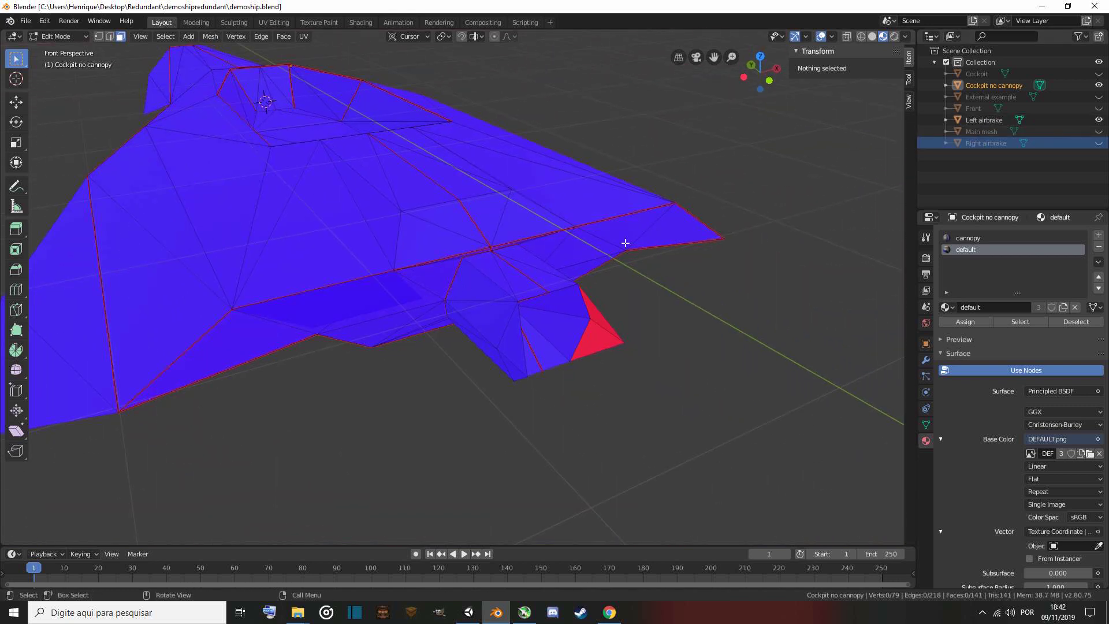
{"action": "key", "text": "Tab"}
{"action": "key", "text": "Tab"}
{"action": "left_click", "coordinate": [931, 120]}
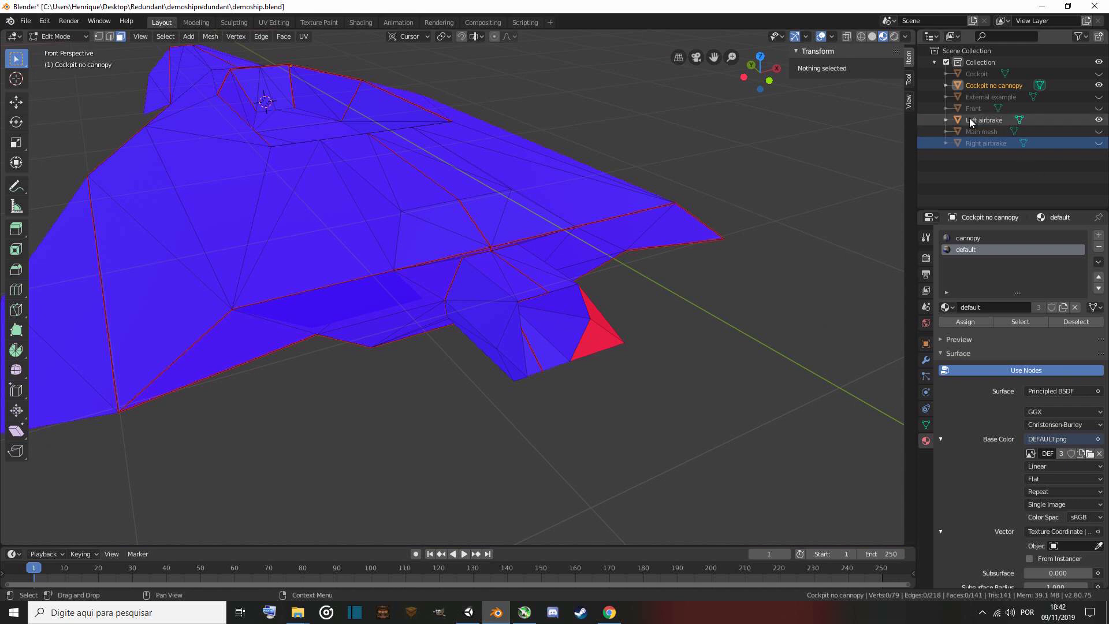
{"action": "key", "text": "Tab"}
{"action": "left_click", "coordinate": [985, 121]}
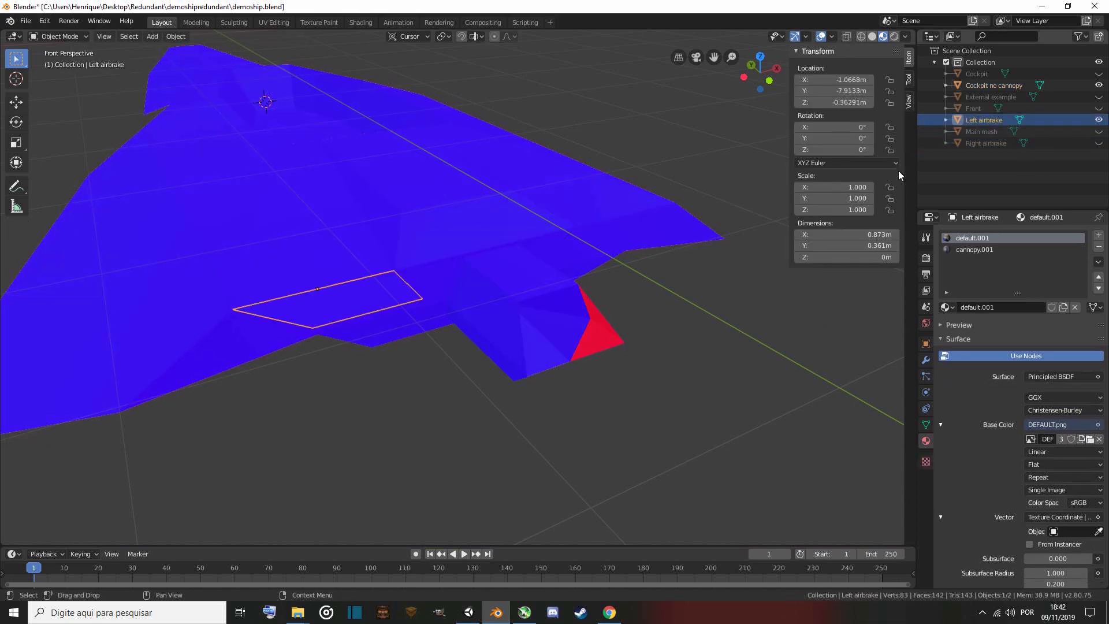
{"action": "key", "text": "Tab"}
{"action": "key", "text": "shift+grave"}
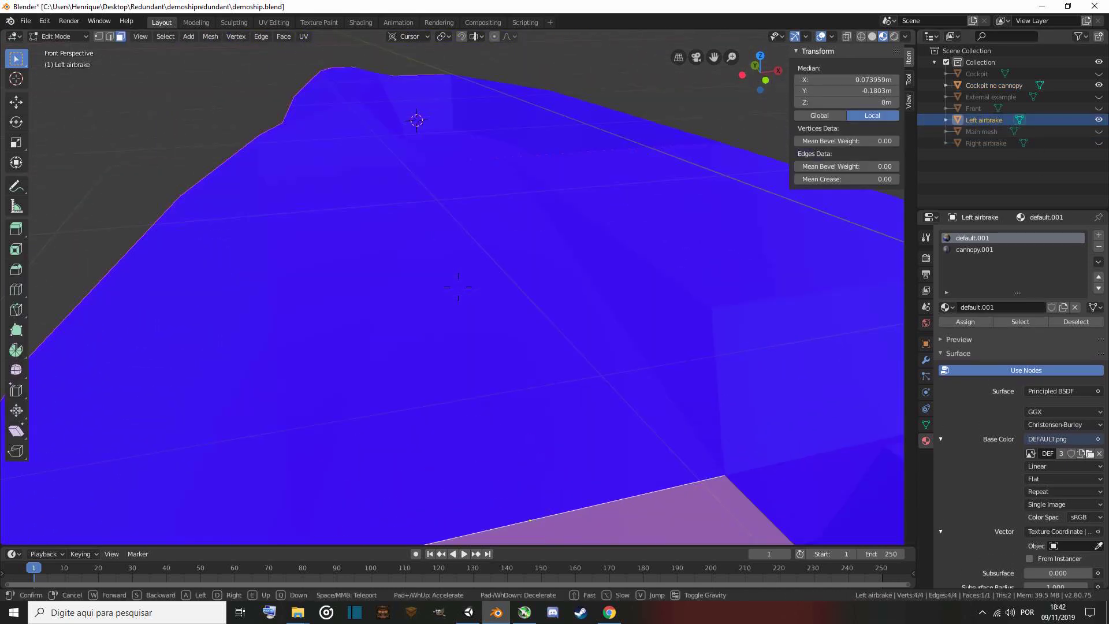
{"action": "key", "text": "w"}
{"action": "key", "text": "a"}
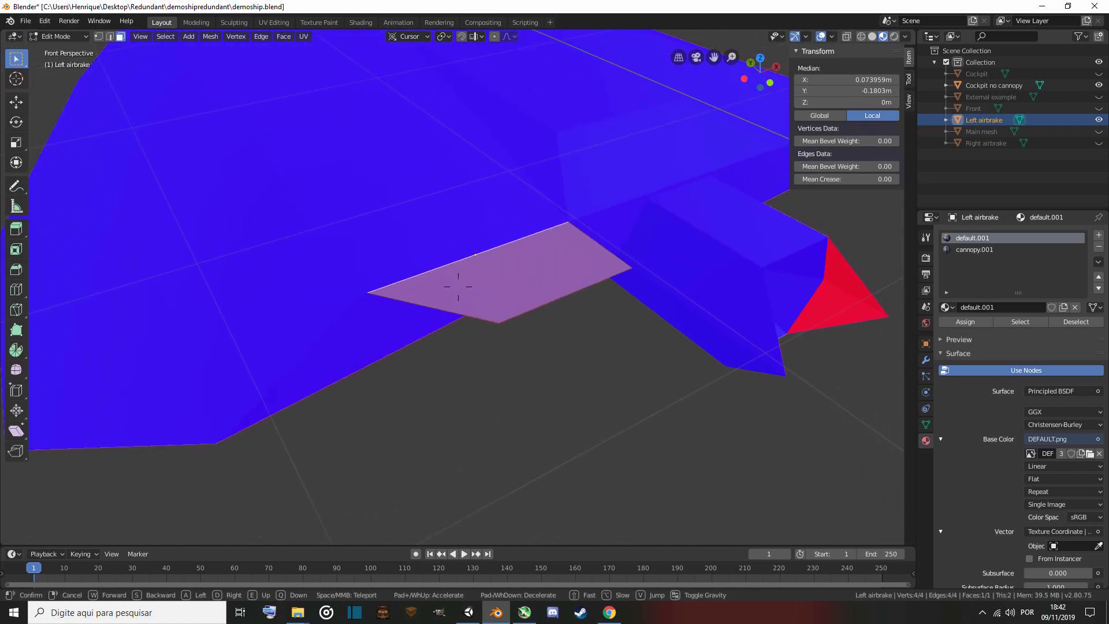
{"action": "key", "text": "a"}
{"action": "key", "text": "d"}
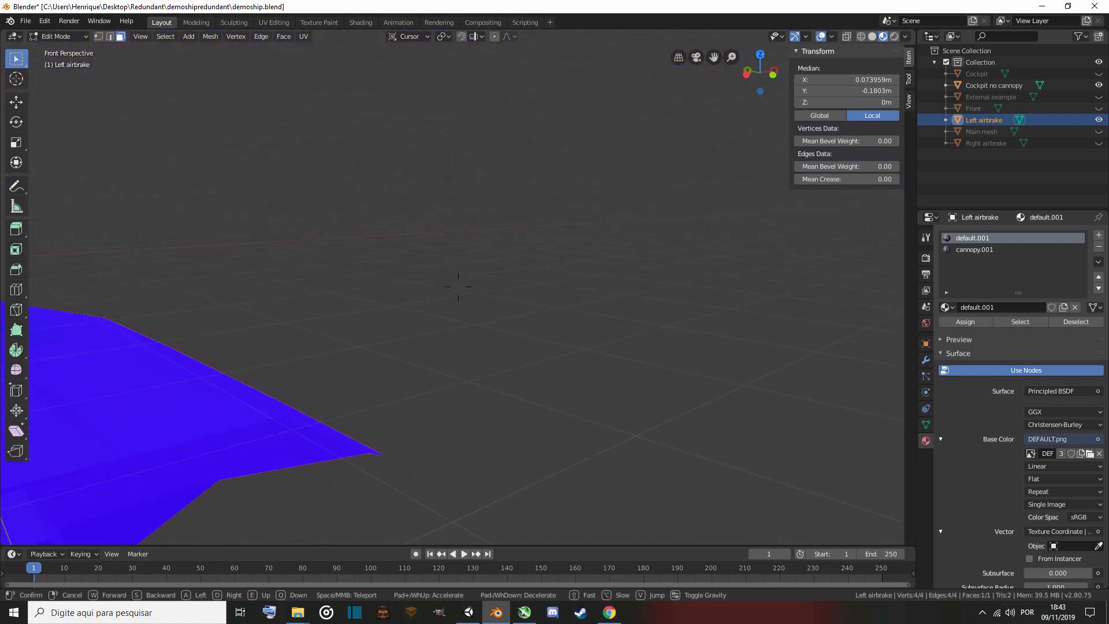
{"action": "key", "text": "w"}
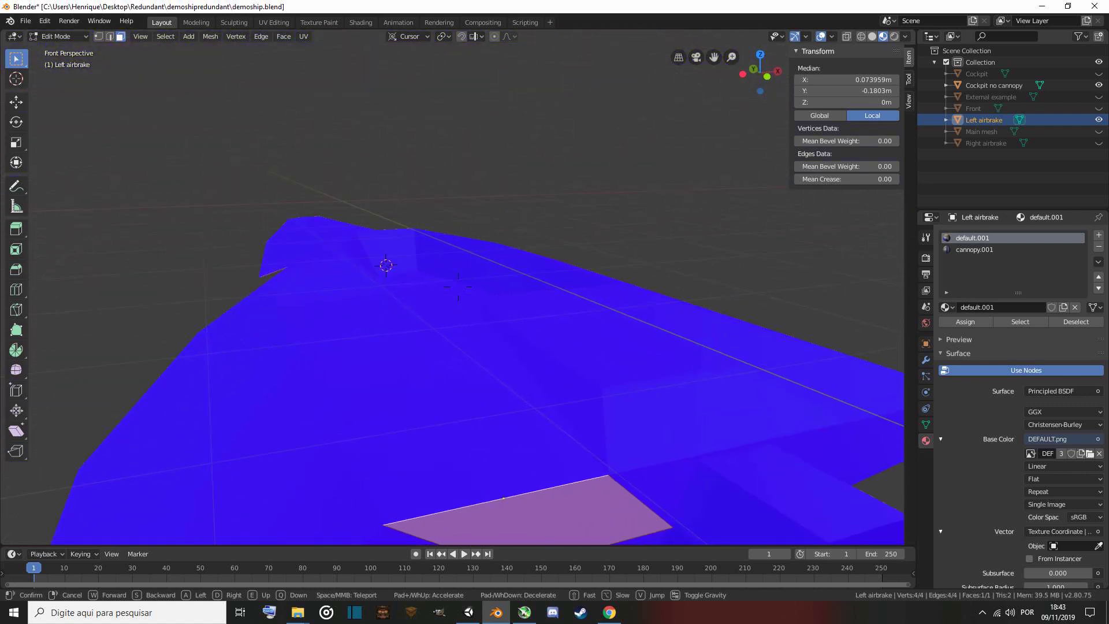
{"action": "key", "text": "Escape"}
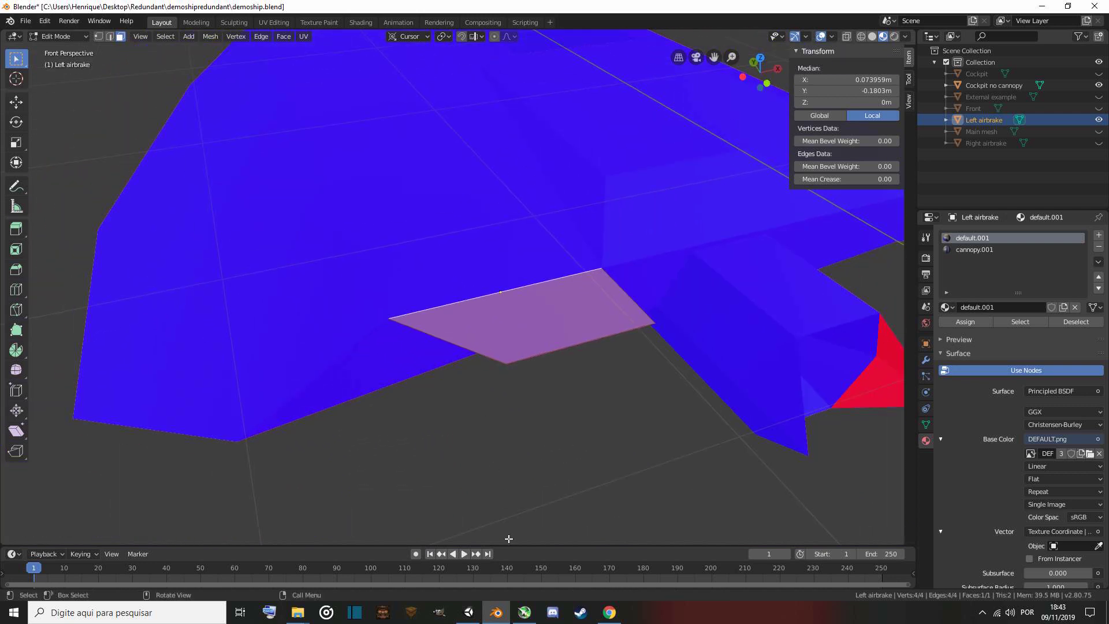
Back in Unity, set both airbrakes' Rotation Axis to X 1, Y 0, Z 0, and the left airbrake's Up Speed 25, Down Speed 5.
{"action": "left_click", "coordinate": [471, 615]}
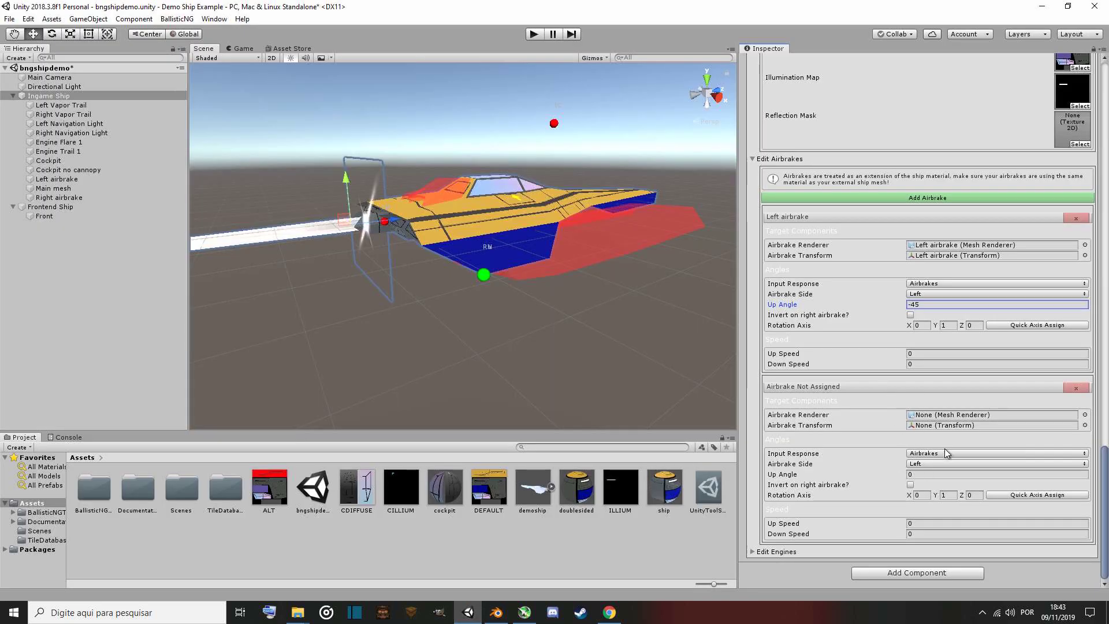
{"action": "left_click", "coordinate": [928, 496]}
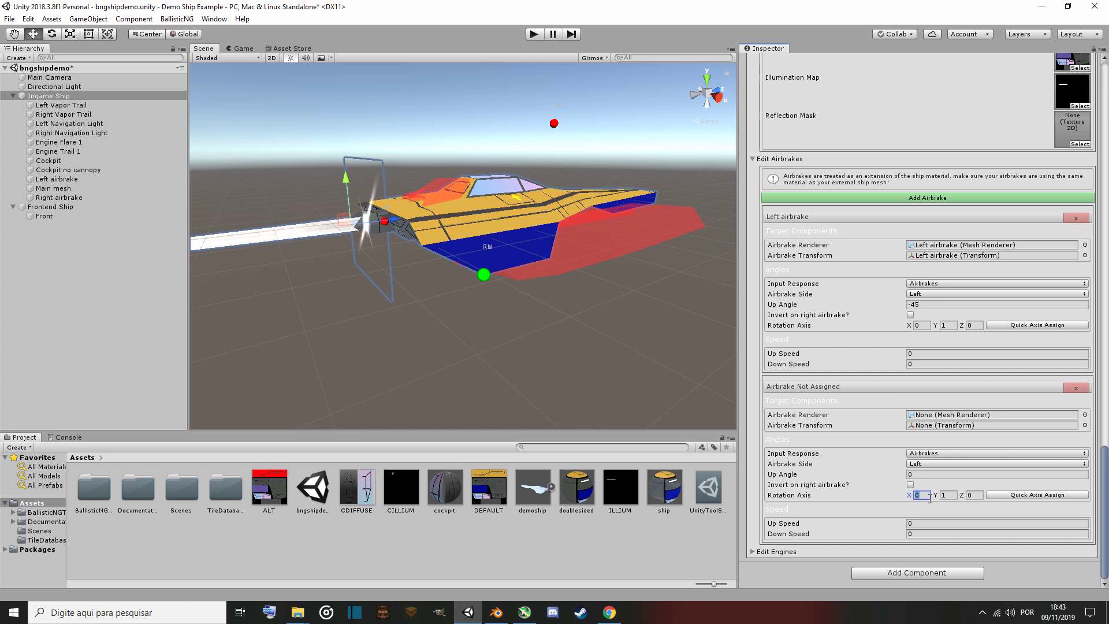
{"action": "left_click", "coordinate": [953, 495]}
{"action": "type", "text": "0"}
{"action": "left_click", "coordinate": [927, 326]}
{"action": "left_click", "coordinate": [945, 325]}
{"action": "left_click", "coordinate": [931, 353]}
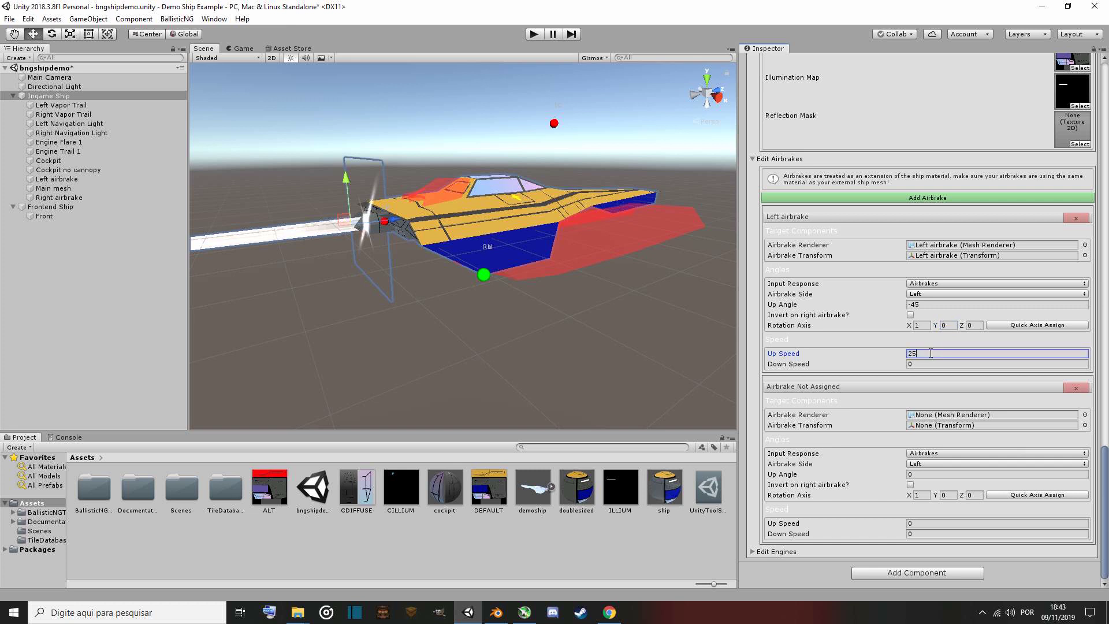
{"action": "left_click", "coordinate": [963, 364]}
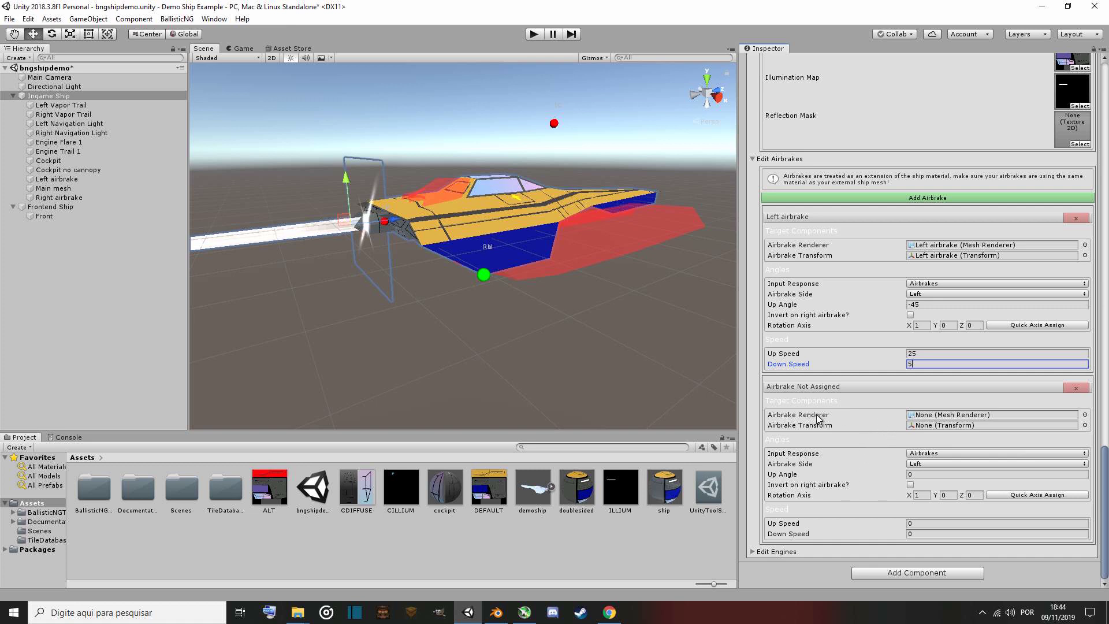
Assign the Right airbrake object as the second airbrake's renderer and transform.
{"action": "left_click", "coordinate": [1085, 415]}
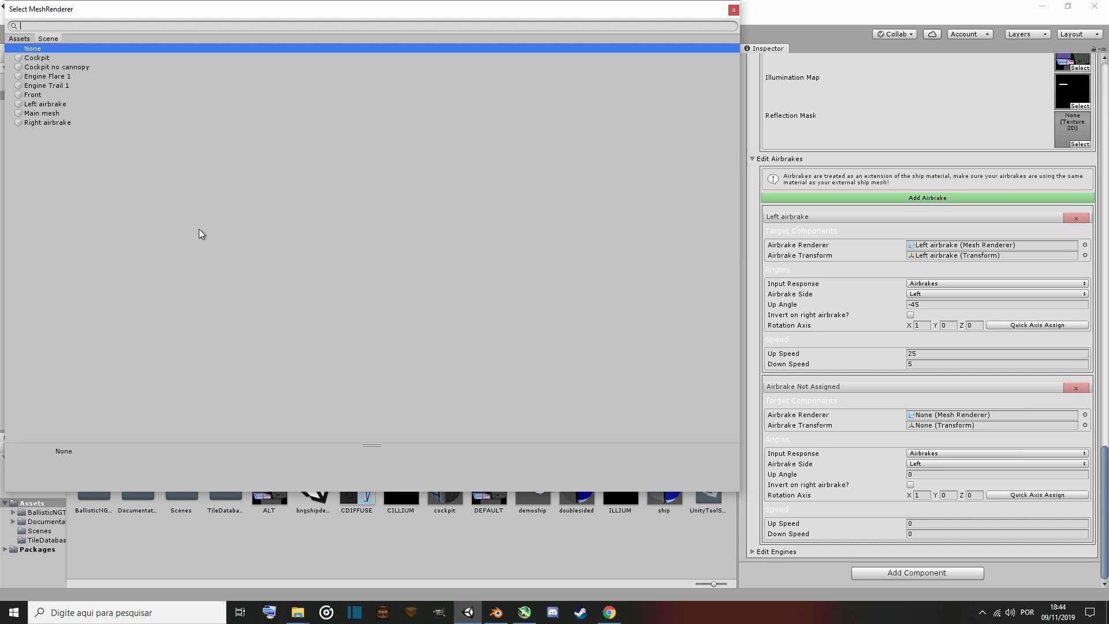
{"action": "double_click", "coordinate": [41, 124]}
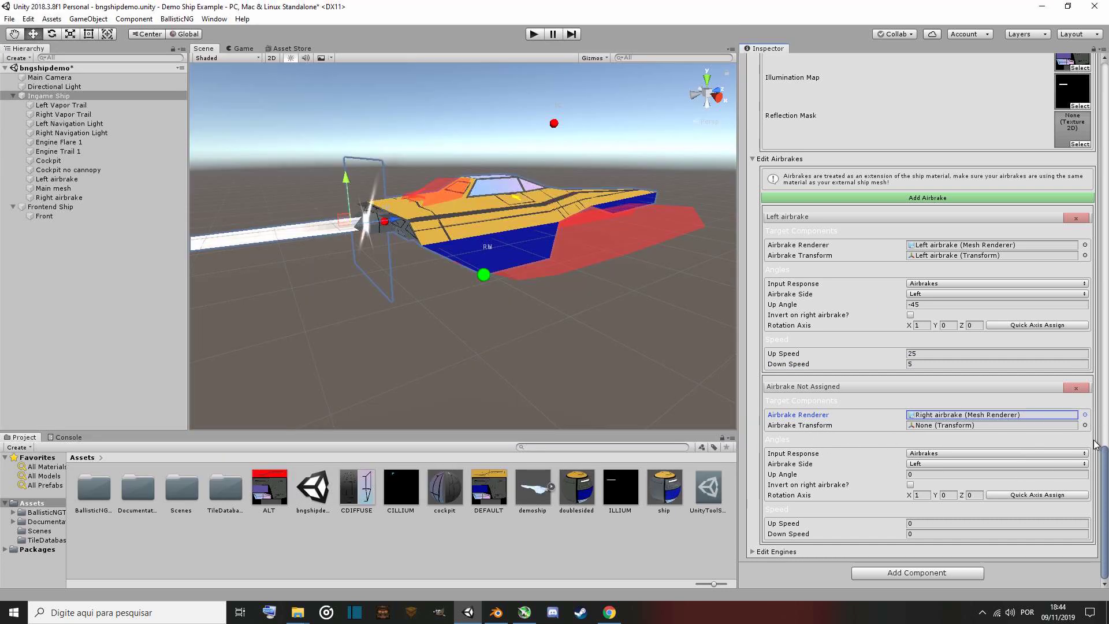
{"action": "left_click", "coordinate": [1085, 425]}
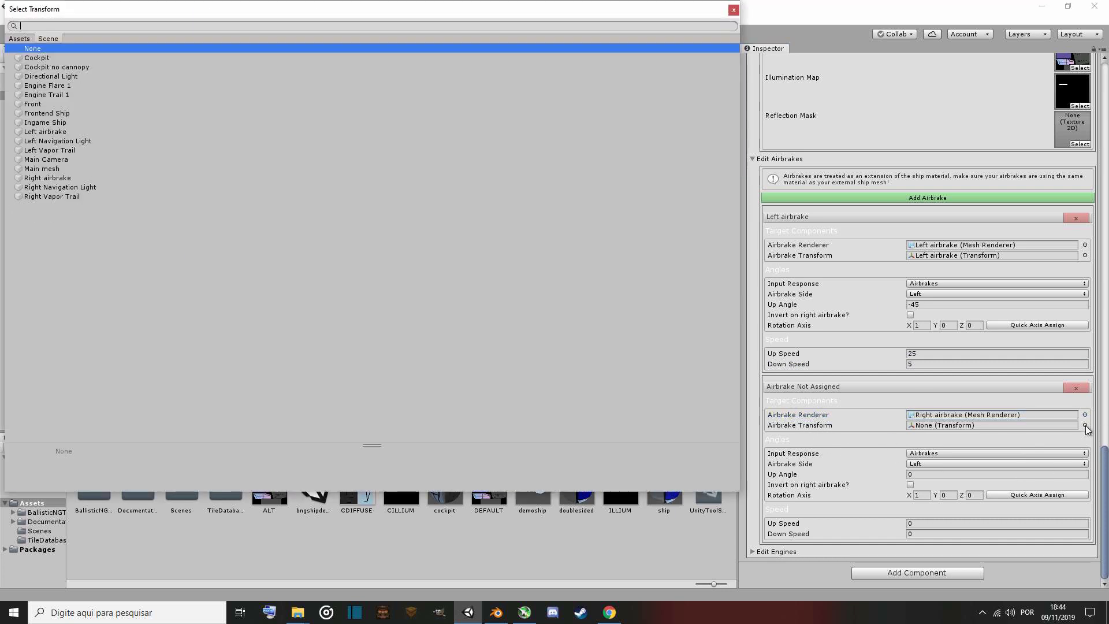
{"action": "double_click", "coordinate": [56, 178]}
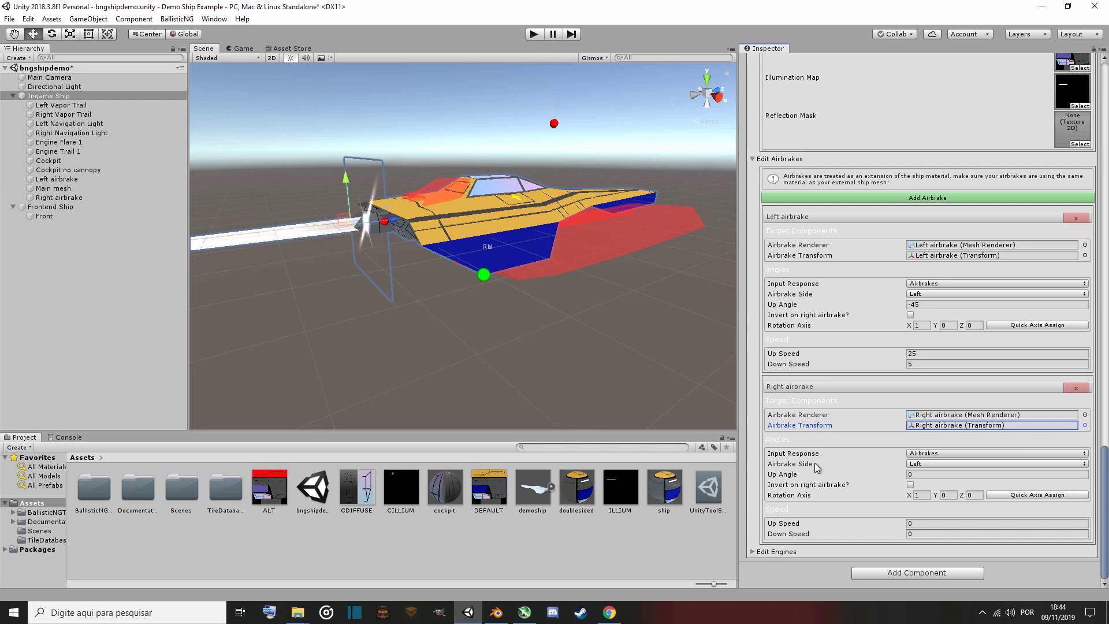
Set the right airbrake's Airbrake Side to Right and its Up Angle to -45.
{"action": "left_click", "coordinate": [932, 468]}
{"action": "left_click", "coordinate": [933, 488]}
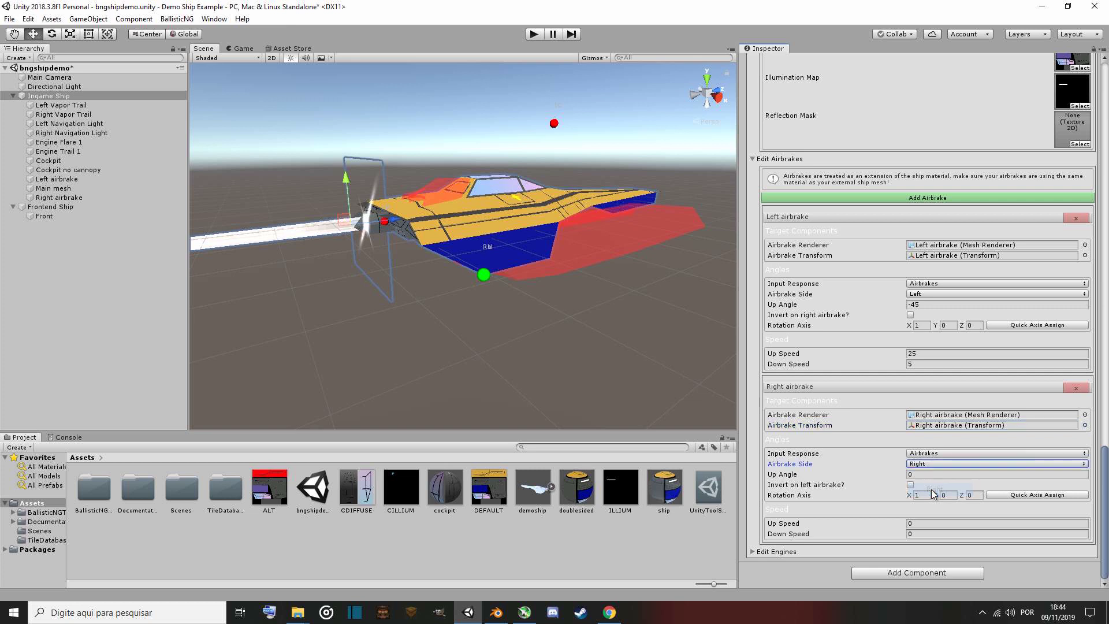
{"action": "left_click", "coordinate": [935, 475]}
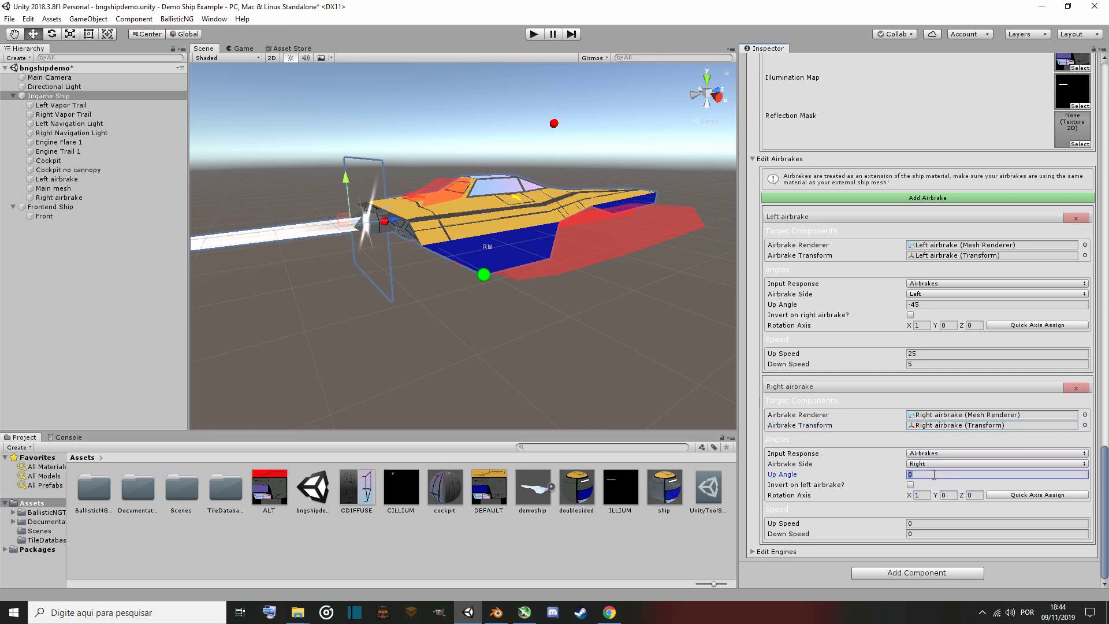
{"action": "type", "text": "-45"}
Set the right airbrake's Up Speed to 25 and Down Speed to 5.
{"action": "left_click", "coordinate": [932, 523]}
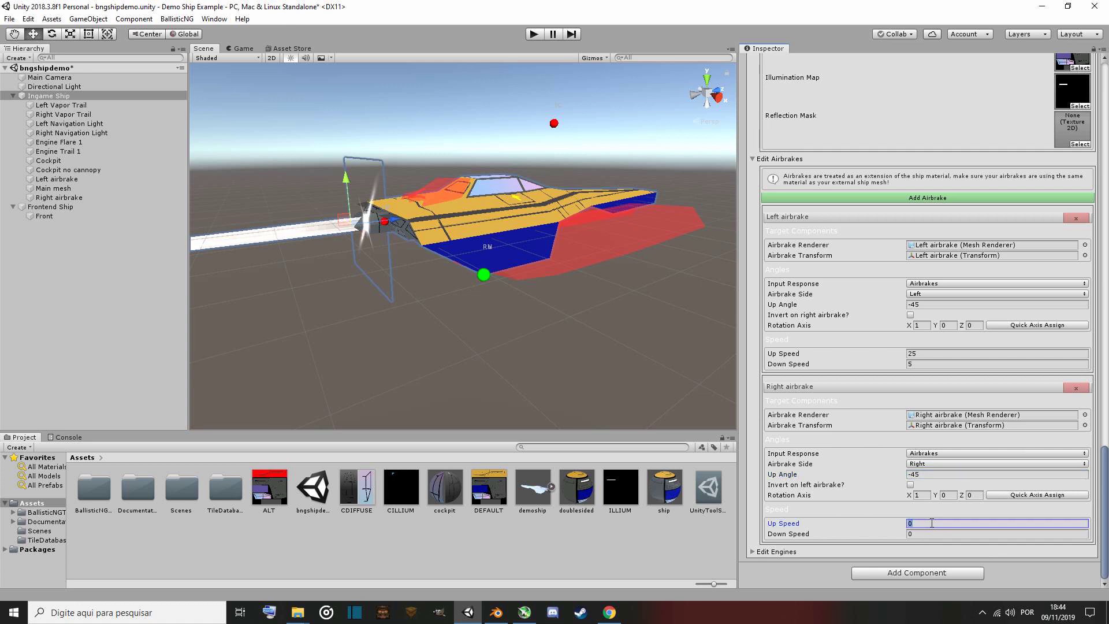
{"action": "type", "text": "25"}
{"action": "left_click", "coordinate": [930, 534]}
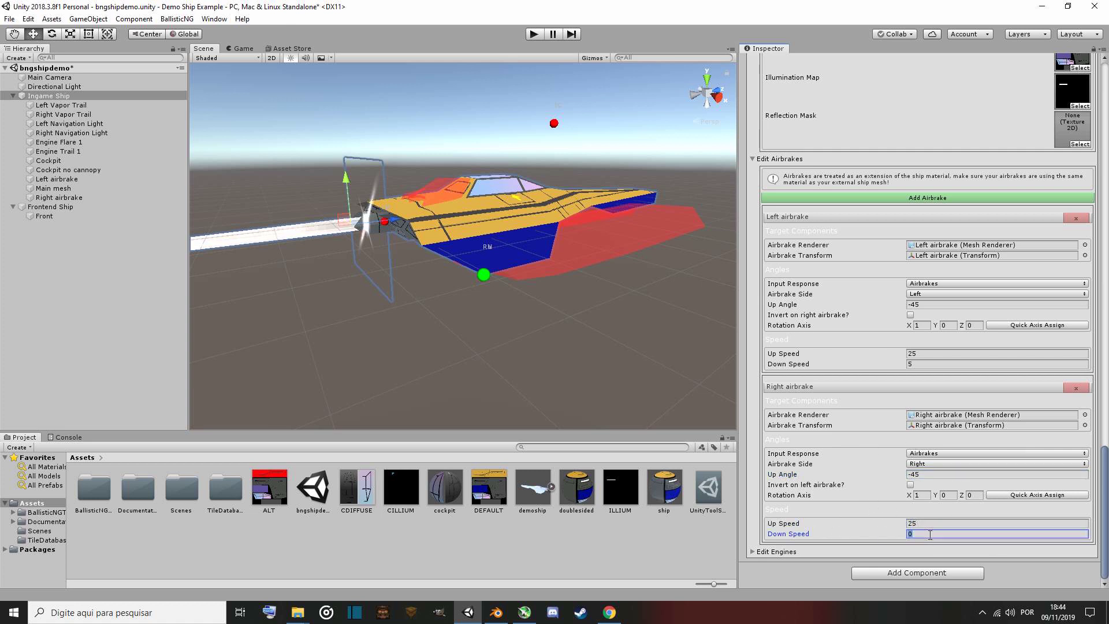
Open the Edit Engines section and review the first engine's settings.
{"action": "left_click", "coordinate": [783, 553]}
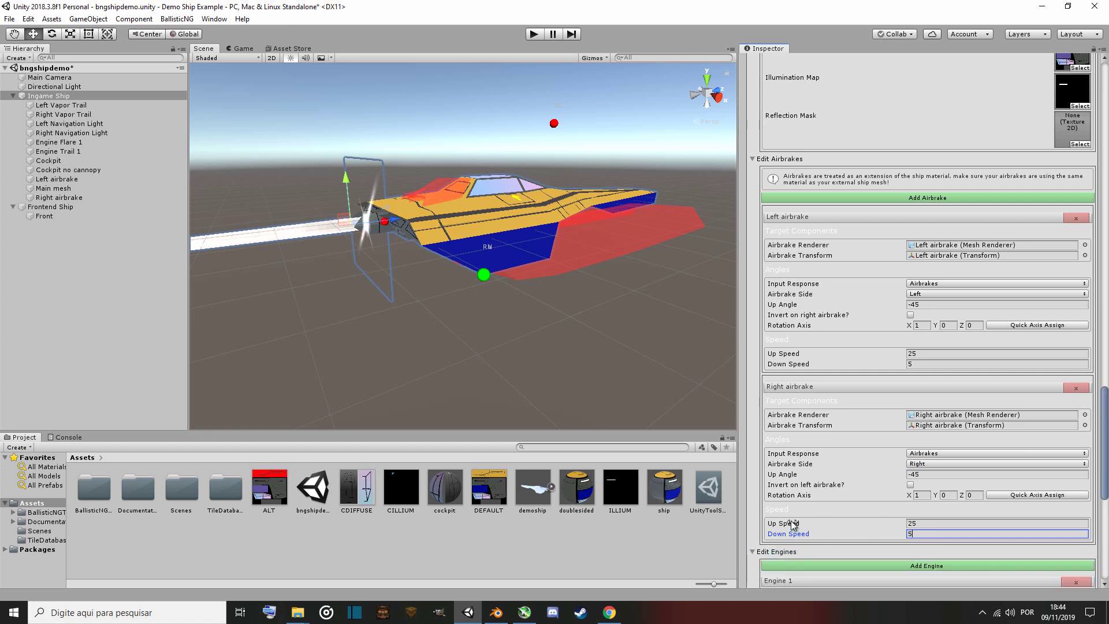
{"action": "scroll", "coordinate": [792, 521], "scroll_direction": "down", "scroll_amount": 10}
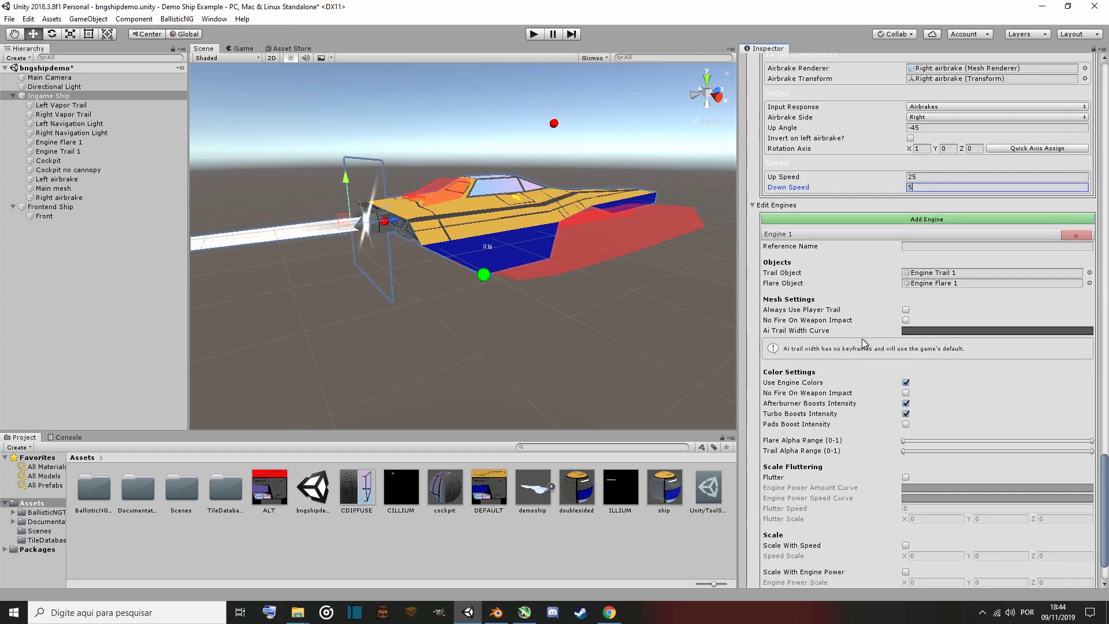
{"action": "scroll", "coordinate": [867, 341], "scroll_direction": "down", "scroll_amount": 2}
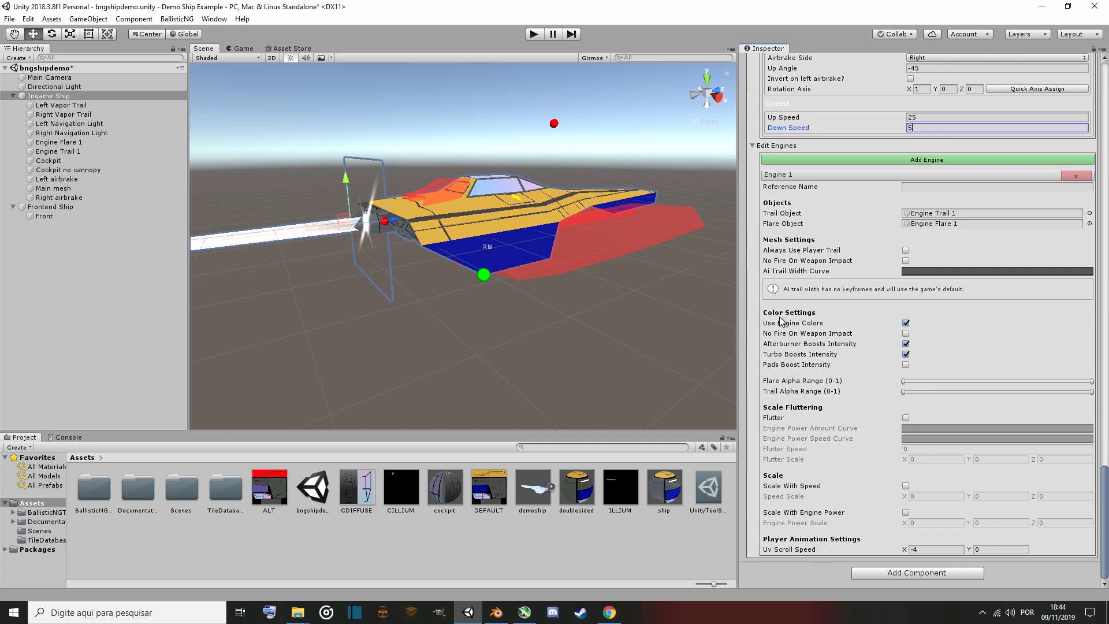
{"action": "scroll", "coordinate": [820, 392], "scroll_direction": "up", "scroll_amount": 2}
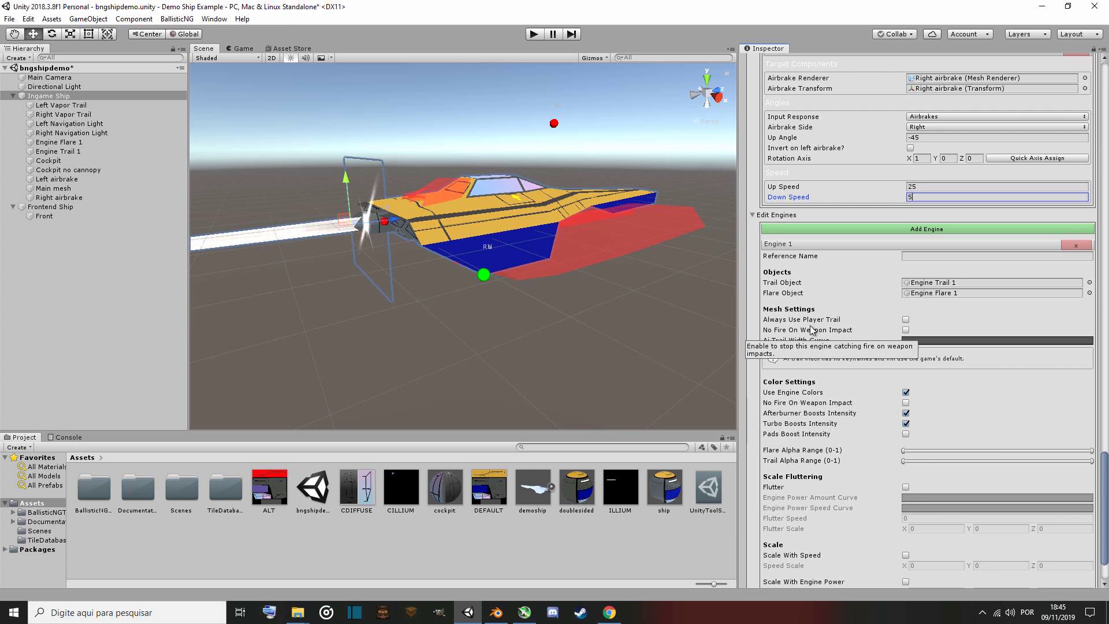
{"action": "scroll", "coordinate": [824, 448], "scroll_direction": "down", "scroll_amount": 2}
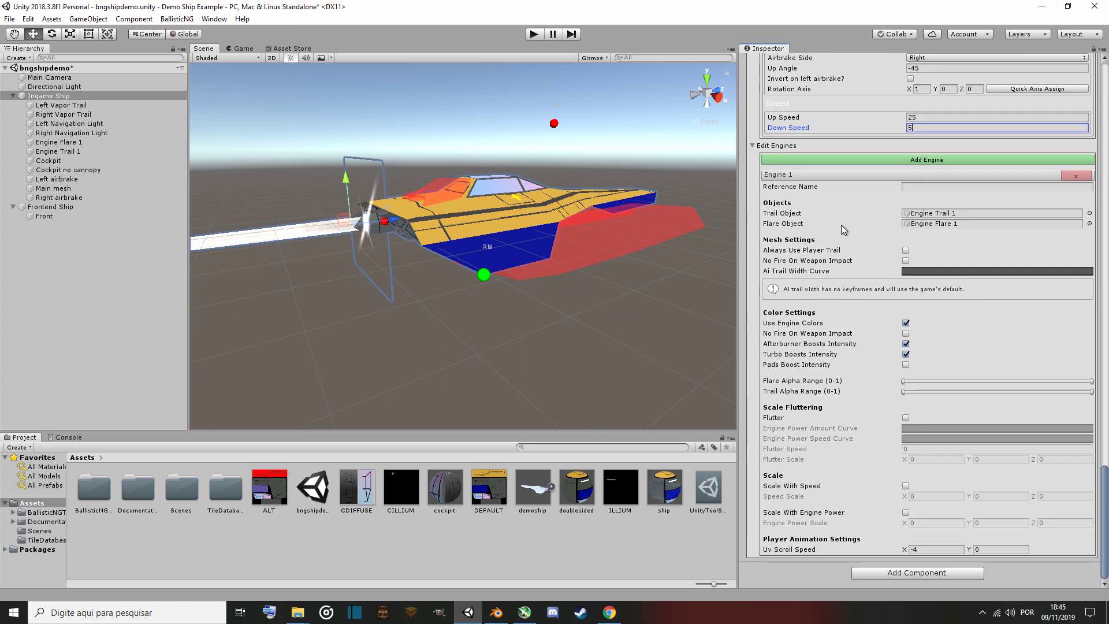
{"action": "scroll", "coordinate": [843, 237], "scroll_direction": "up", "scroll_amount": 4}
{"action": "scroll", "coordinate": [837, 421], "scroll_direction": "down", "scroll_amount": 4}
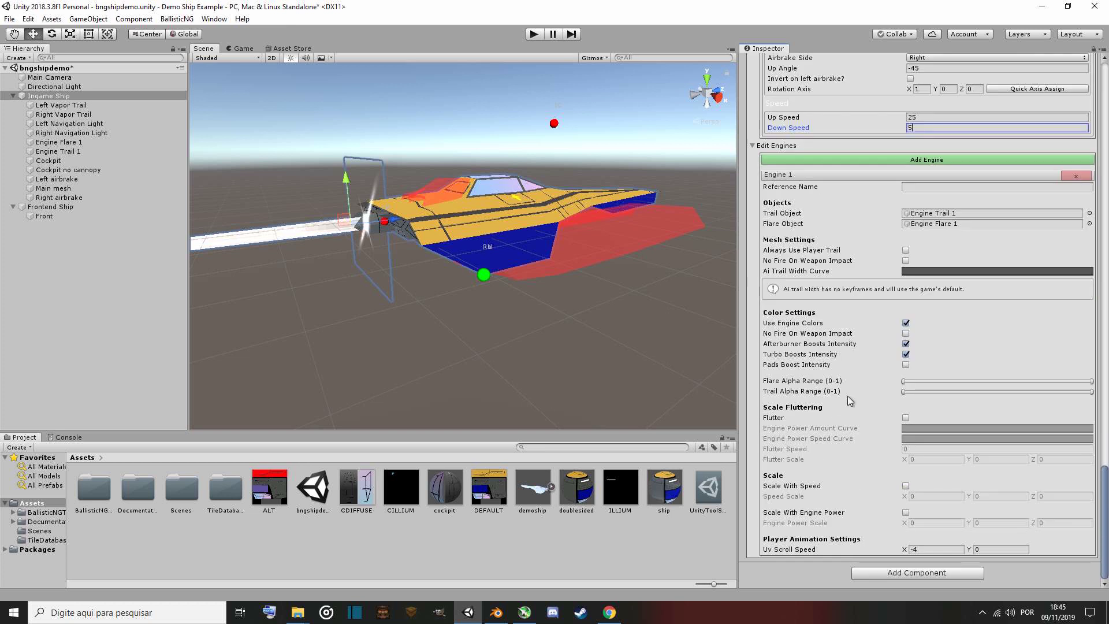
{"action": "left_click", "coordinate": [887, 161]}
{"action": "scroll", "coordinate": [848, 359], "scroll_direction": "down", "scroll_amount": 9}
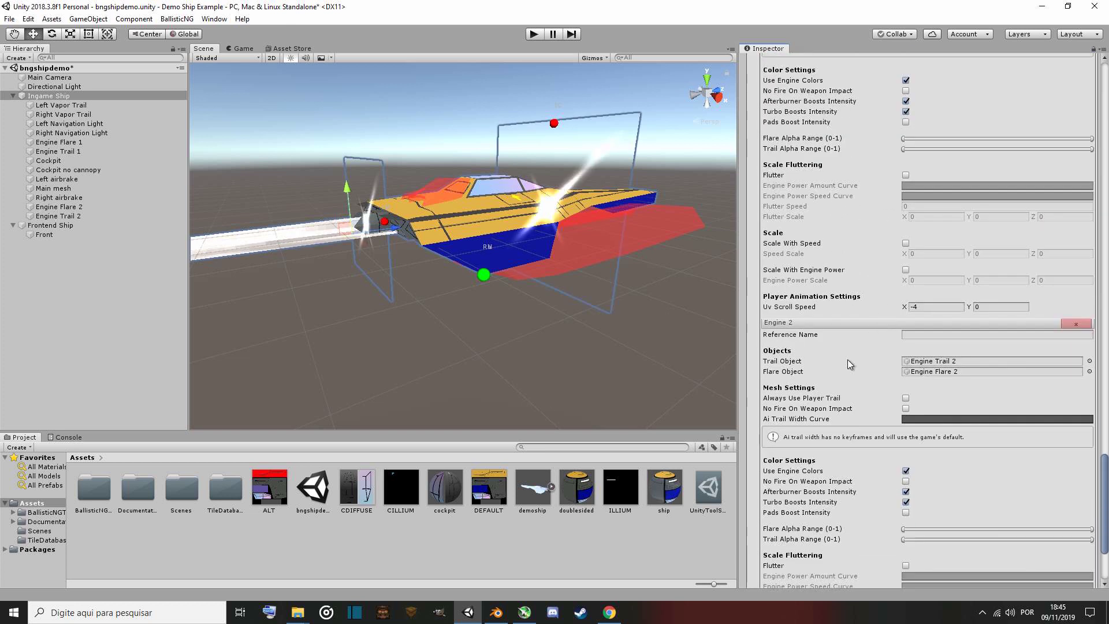
{"action": "scroll", "coordinate": [848, 359], "scroll_direction": "up", "scroll_amount": 8}
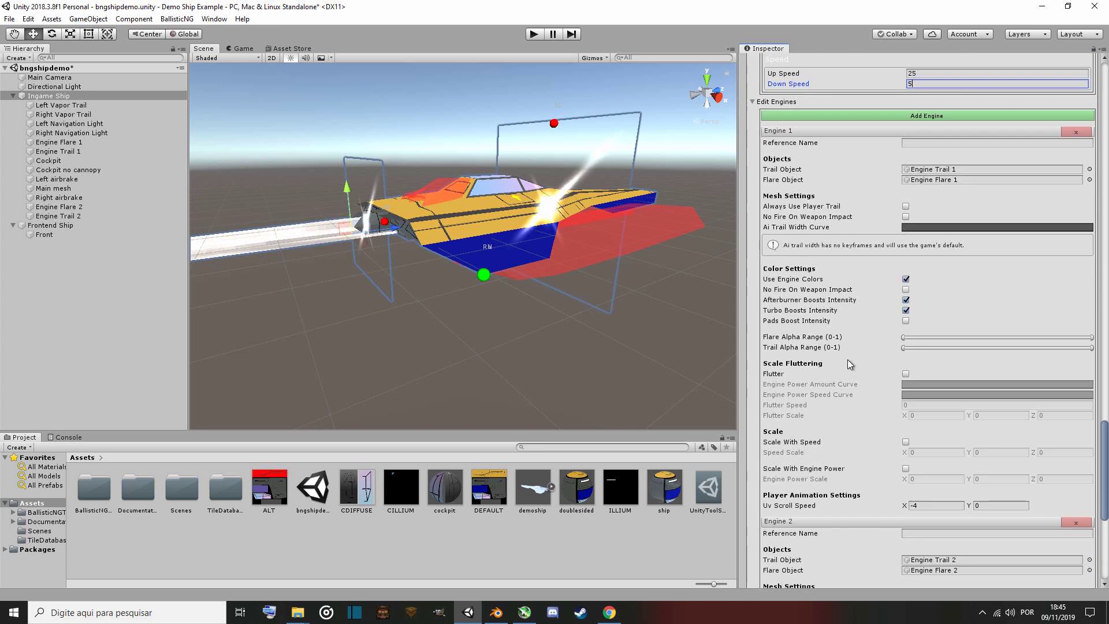
{"action": "scroll", "coordinate": [848, 364], "scroll_direction": "up", "scroll_amount": 4}
{"action": "scroll", "coordinate": [848, 363], "scroll_direction": "down", "scroll_amount": 14}
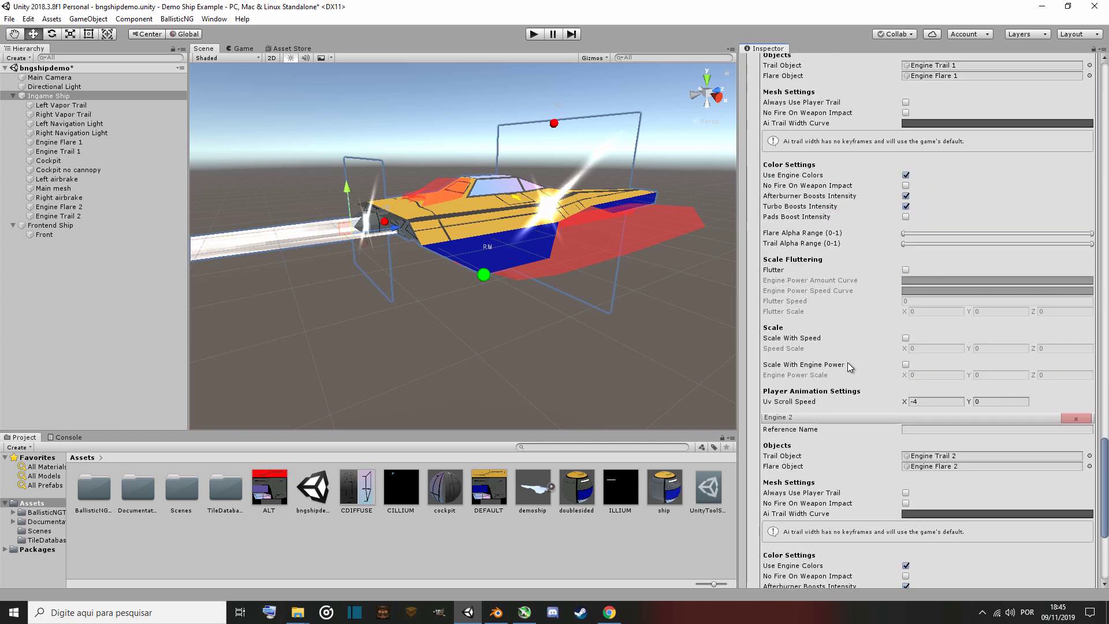
{"action": "left_click", "coordinate": [1077, 176]}
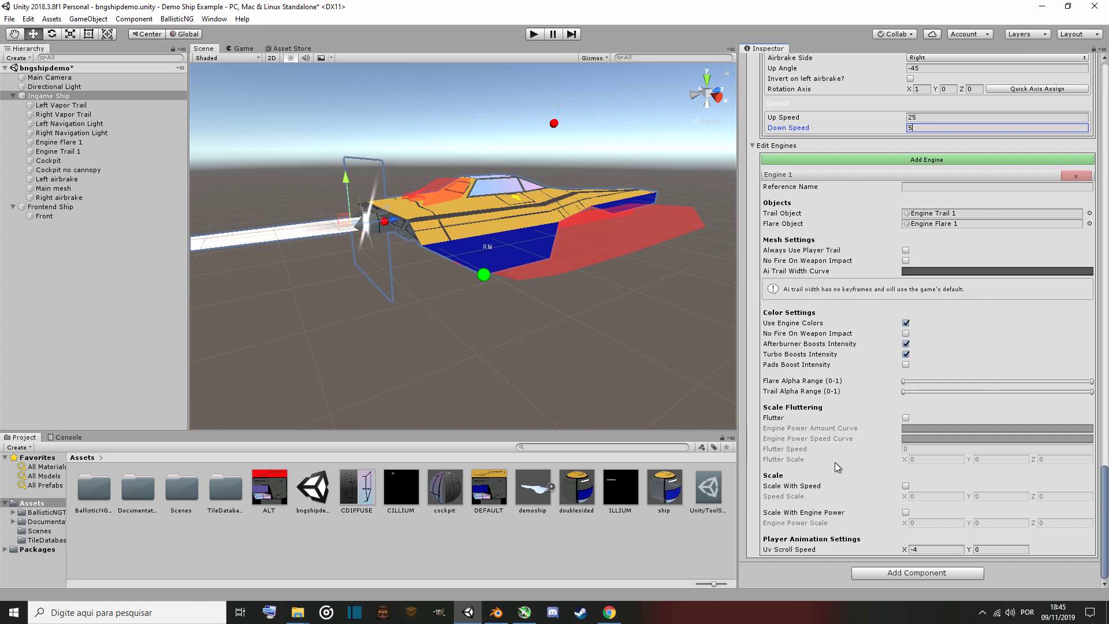
{"action": "scroll", "coordinate": [831, 491], "scroll_direction": "up", "scroll_amount": 5}
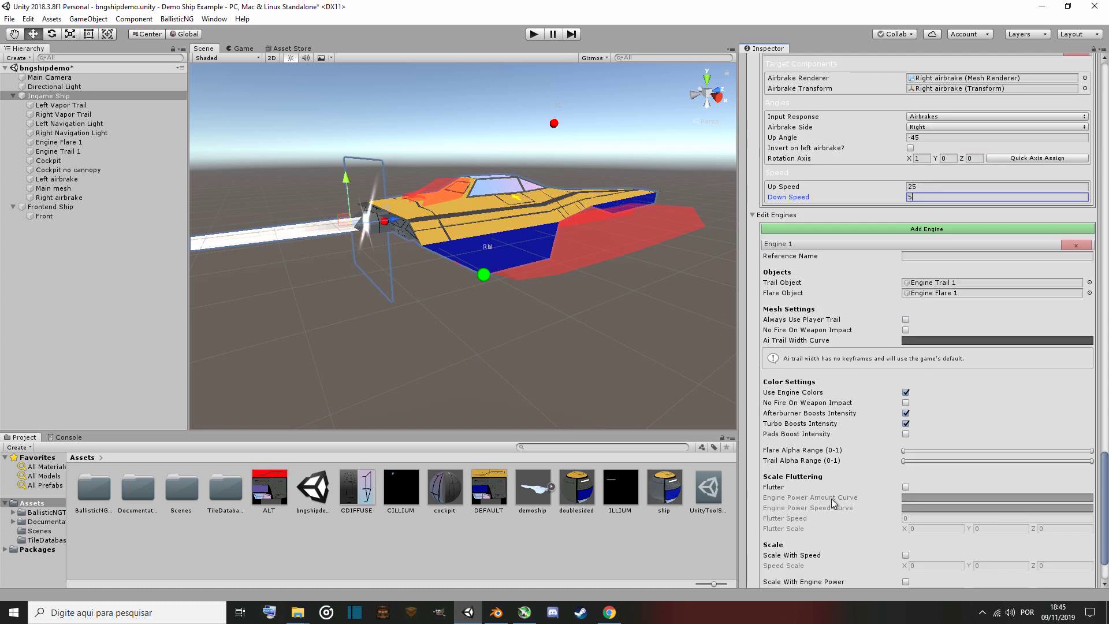
{"action": "scroll", "coordinate": [832, 498], "scroll_direction": "down", "scroll_amount": 5}
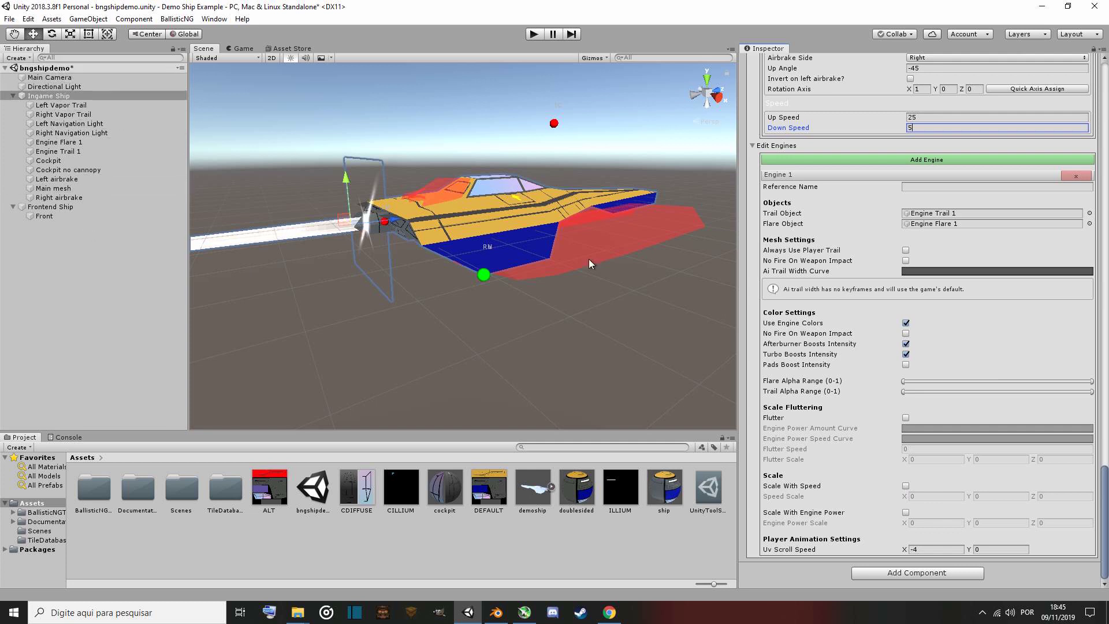
Start exporting the custom ship and enter demoship as the export file name.
{"action": "scroll", "coordinate": [855, 475], "scroll_direction": "up", "scroll_amount": 15}
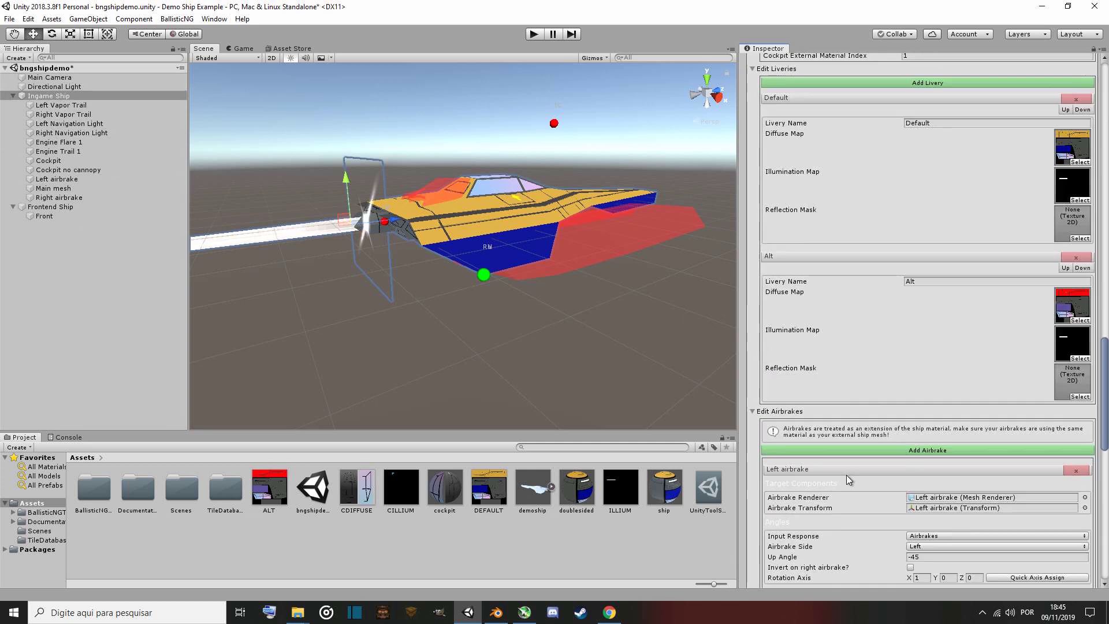
{"action": "scroll", "coordinate": [846, 475], "scroll_direction": "up", "scroll_amount": 20}
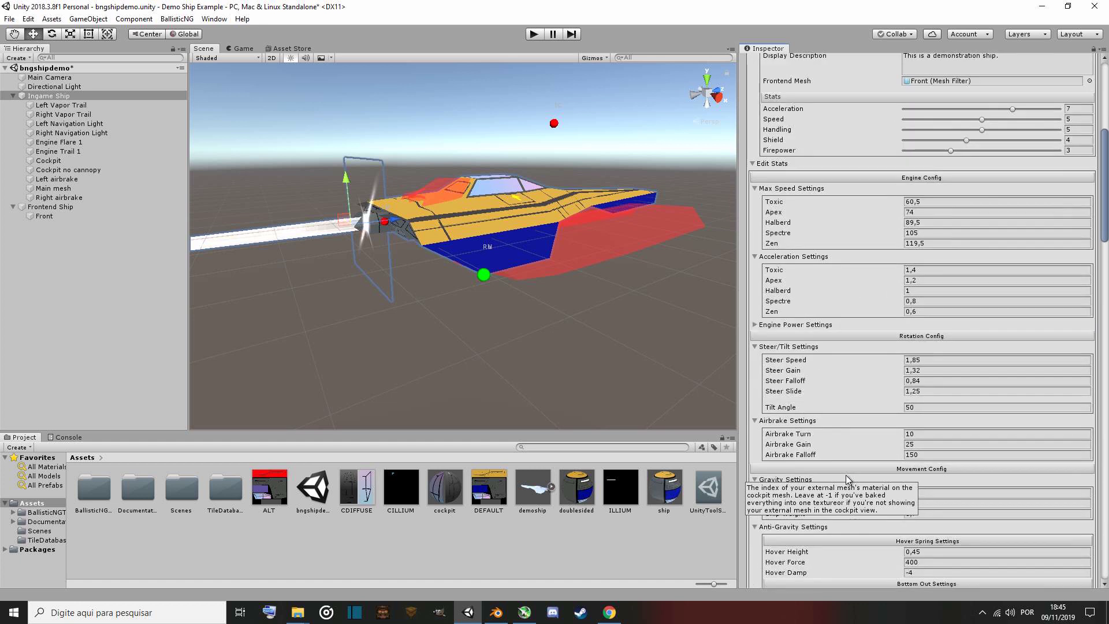
{"action": "scroll", "coordinate": [848, 477], "scroll_direction": "up", "scroll_amount": 5}
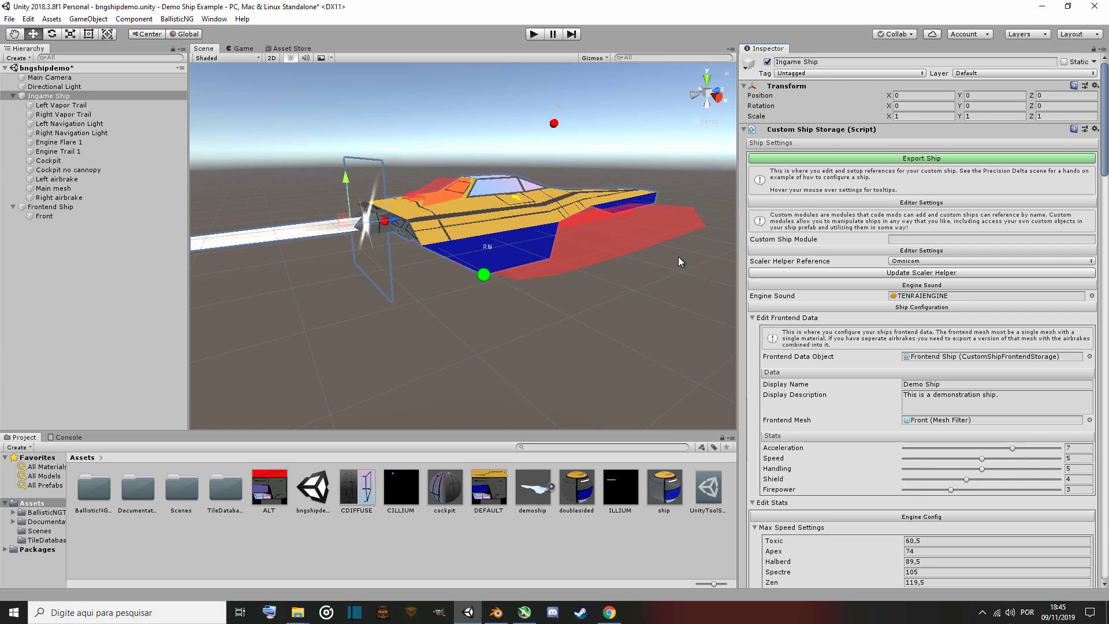
{"action": "left_click", "coordinate": [901, 160]}
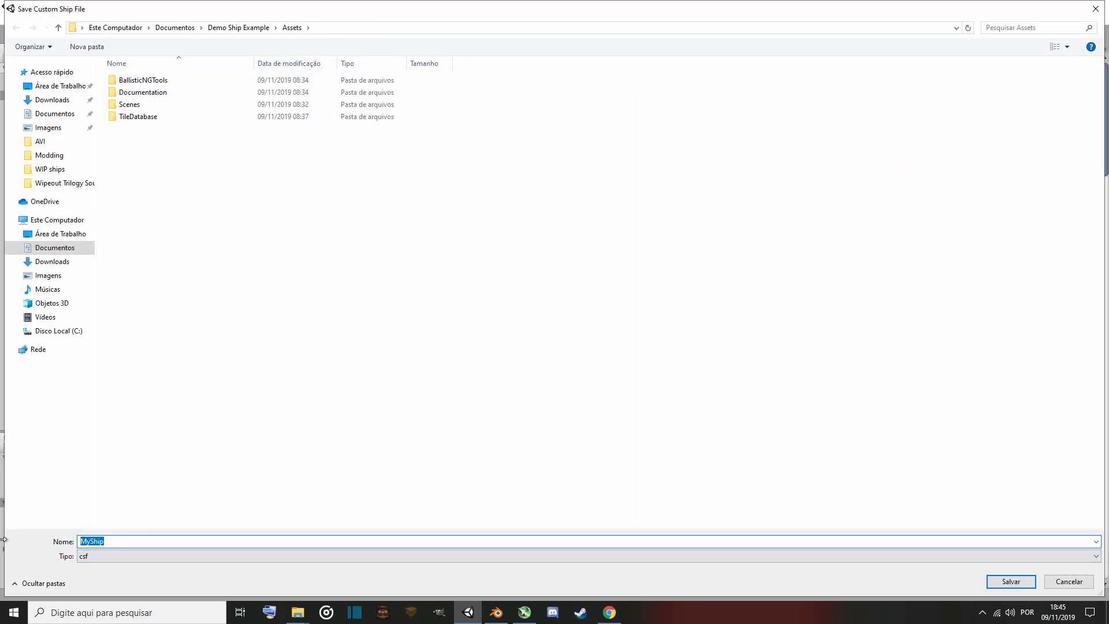
{"action": "type", "text": "demos"}
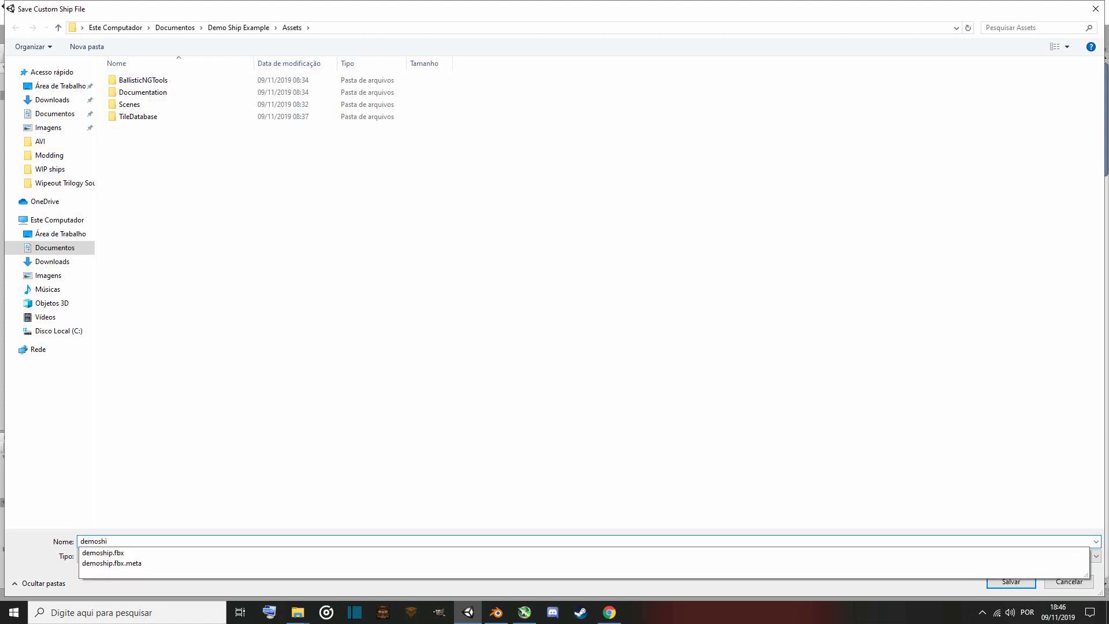
{"action": "left_click", "coordinate": [173, 490]}
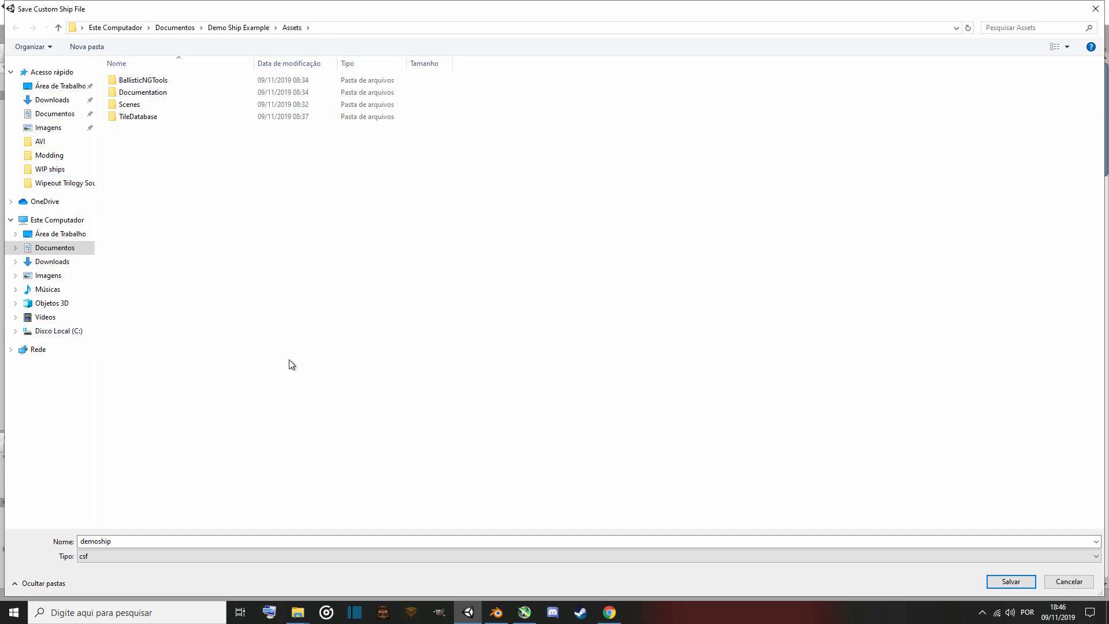
Browse to the BallisticNG UserData MyShips folder under Steam's common games folder on the C: drive.
{"action": "left_click", "coordinate": [50, 331]}
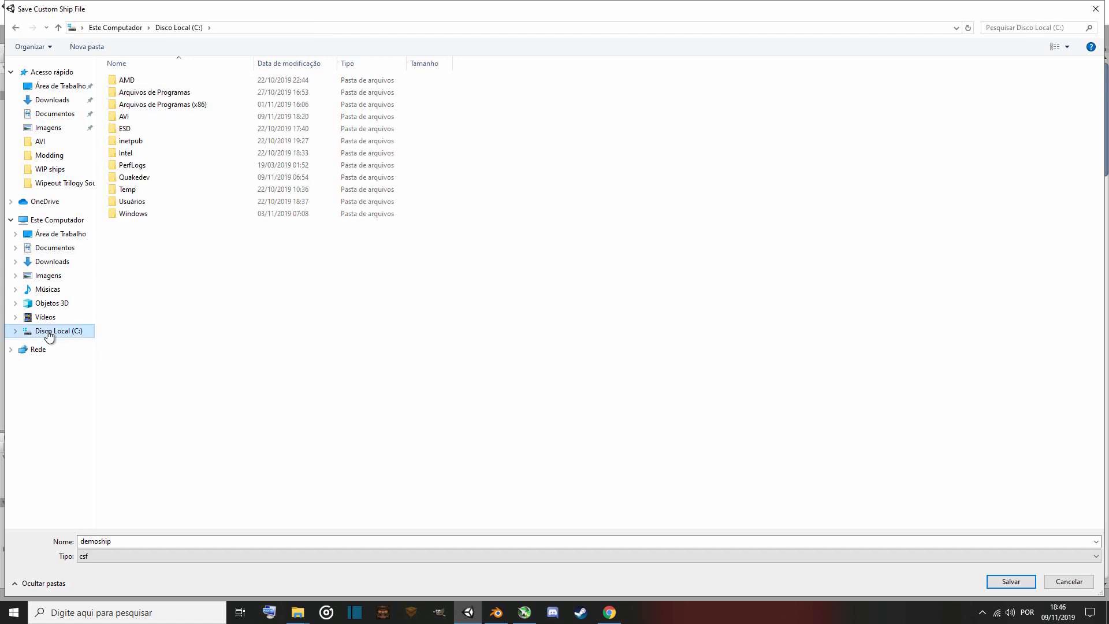
{"action": "double_click", "coordinate": [198, 107]}
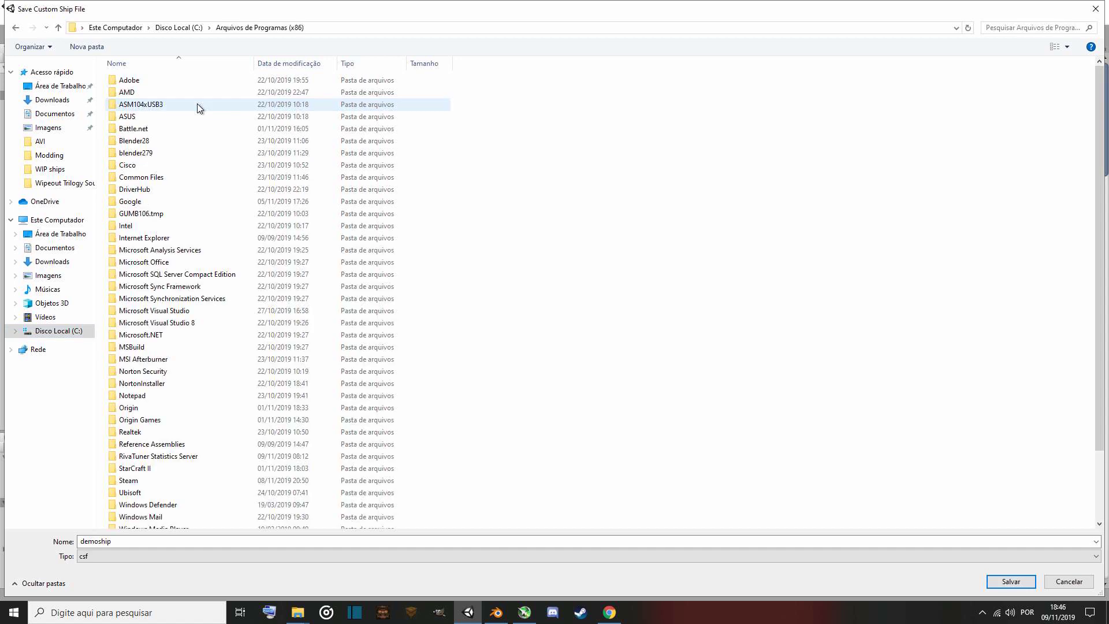
{"action": "scroll", "coordinate": [228, 243], "scroll_direction": "down", "scroll_amount": 2}
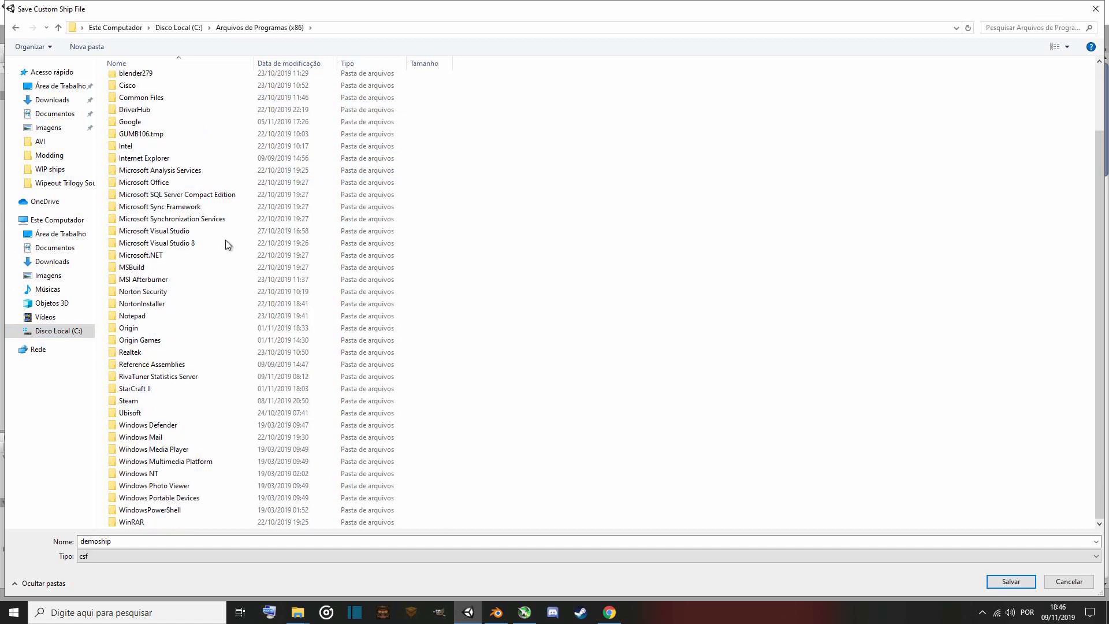
{"action": "double_click", "coordinate": [164, 400]}
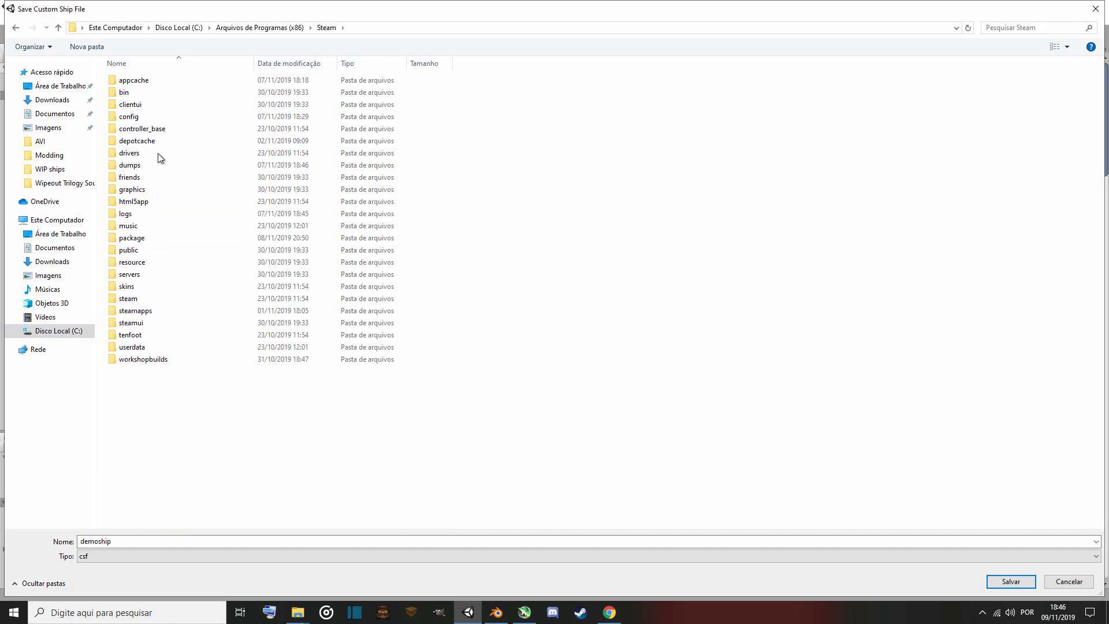
{"action": "double_click", "coordinate": [147, 313]}
{"action": "left_click", "coordinate": [153, 80]}
{"action": "double_click", "coordinate": [153, 80]}
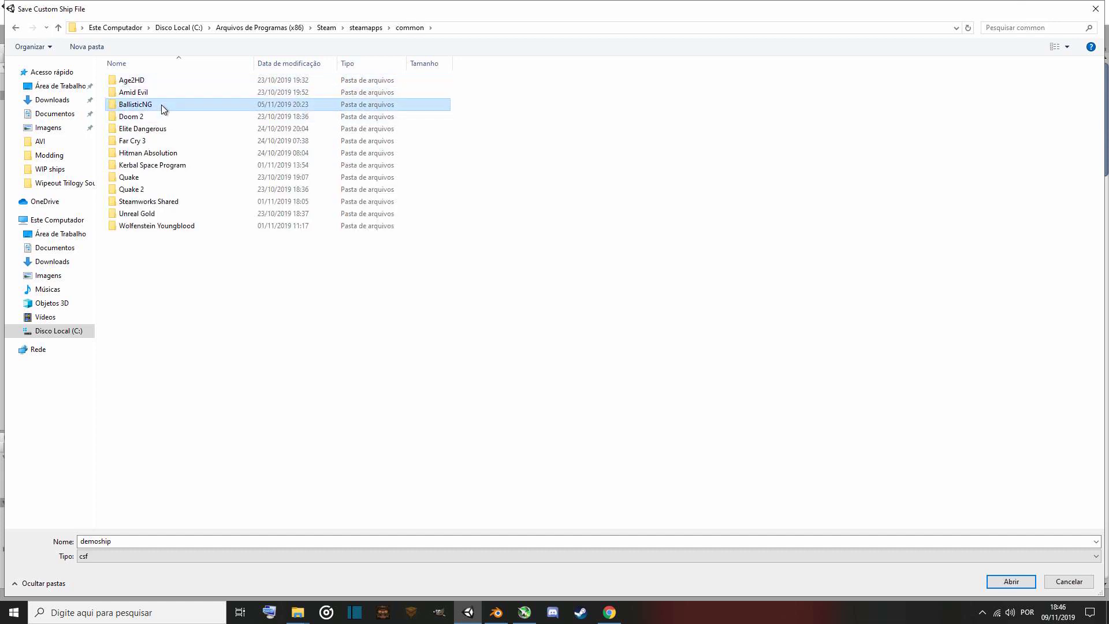
{"action": "double_click", "coordinate": [161, 105]}
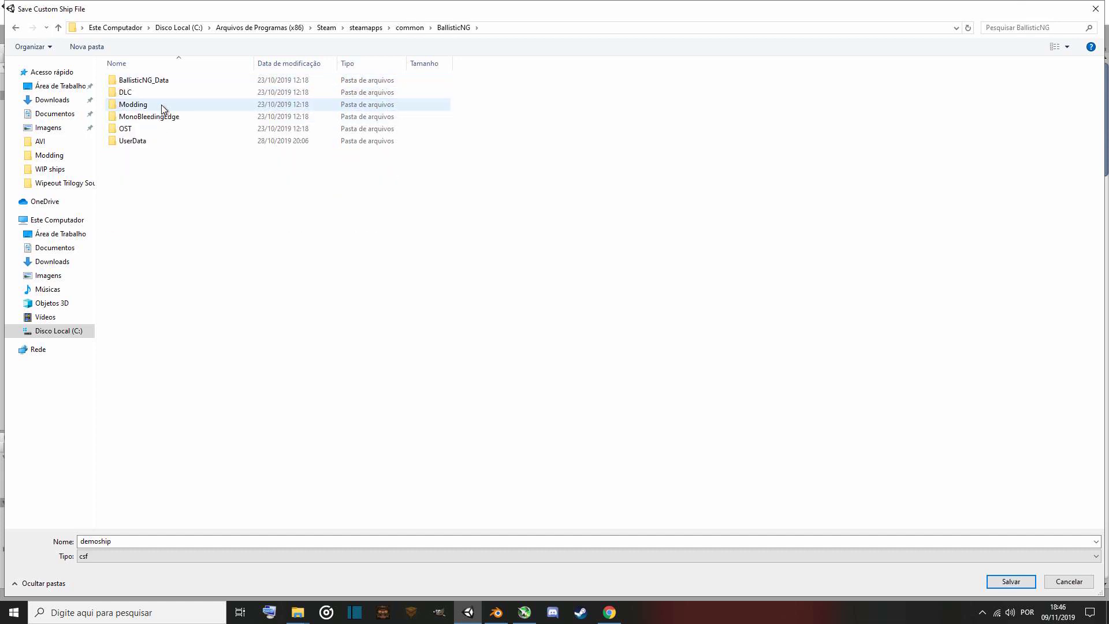
{"action": "double_click", "coordinate": [132, 141]}
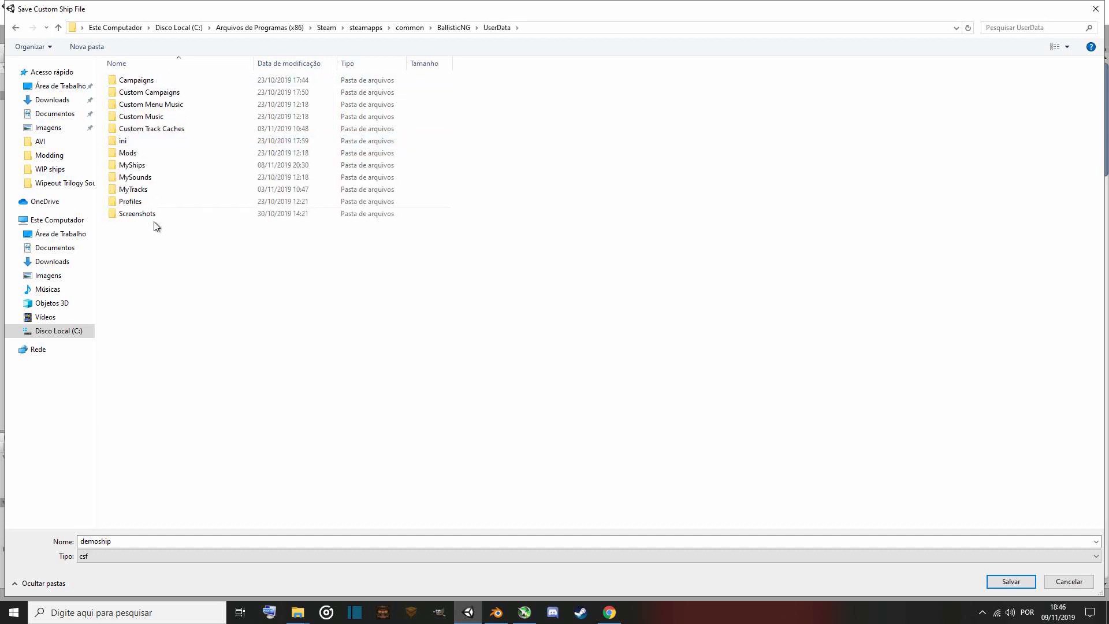
{"action": "double_click", "coordinate": [149, 168]}
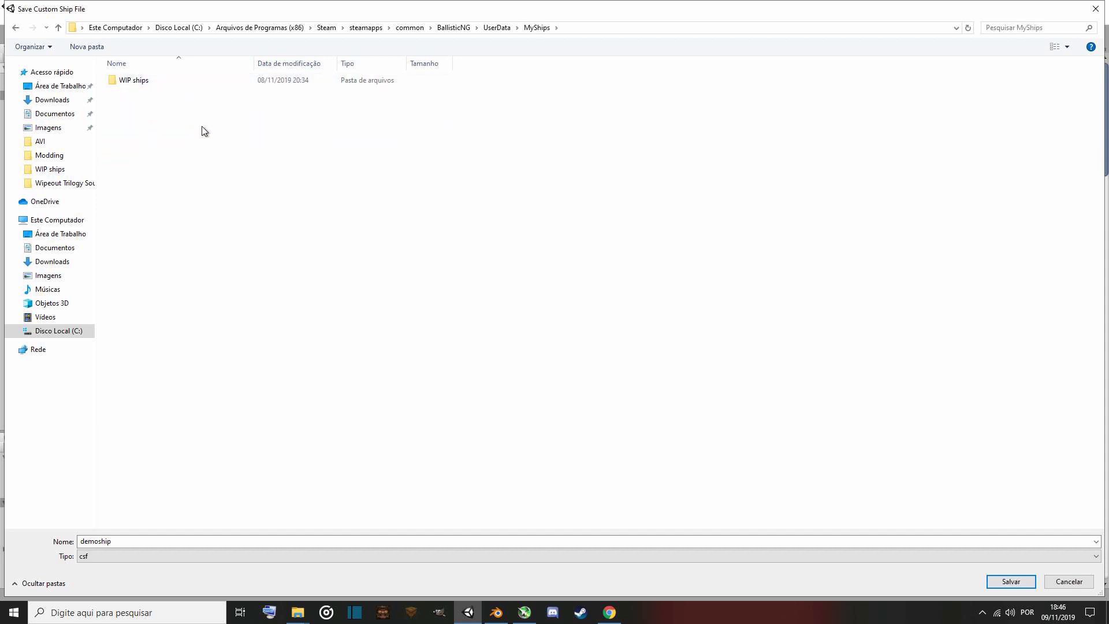
{"action": "right_click", "coordinate": [185, 163]}
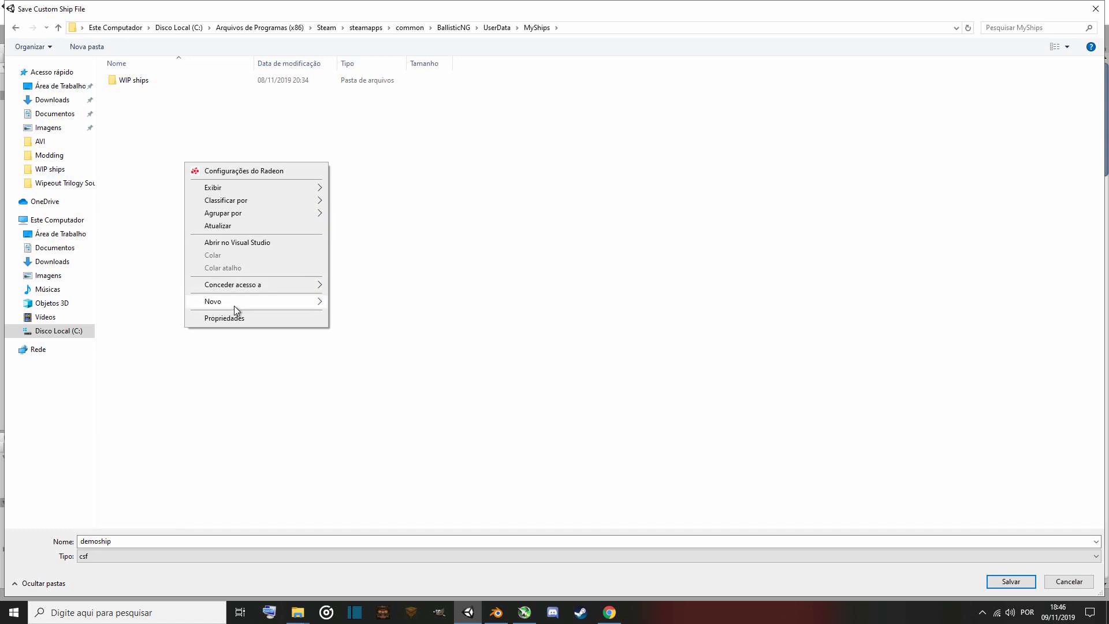
{"action": "mouse_move", "coordinate": [237, 304]}
{"action": "left_click", "coordinate": [139, 141]}
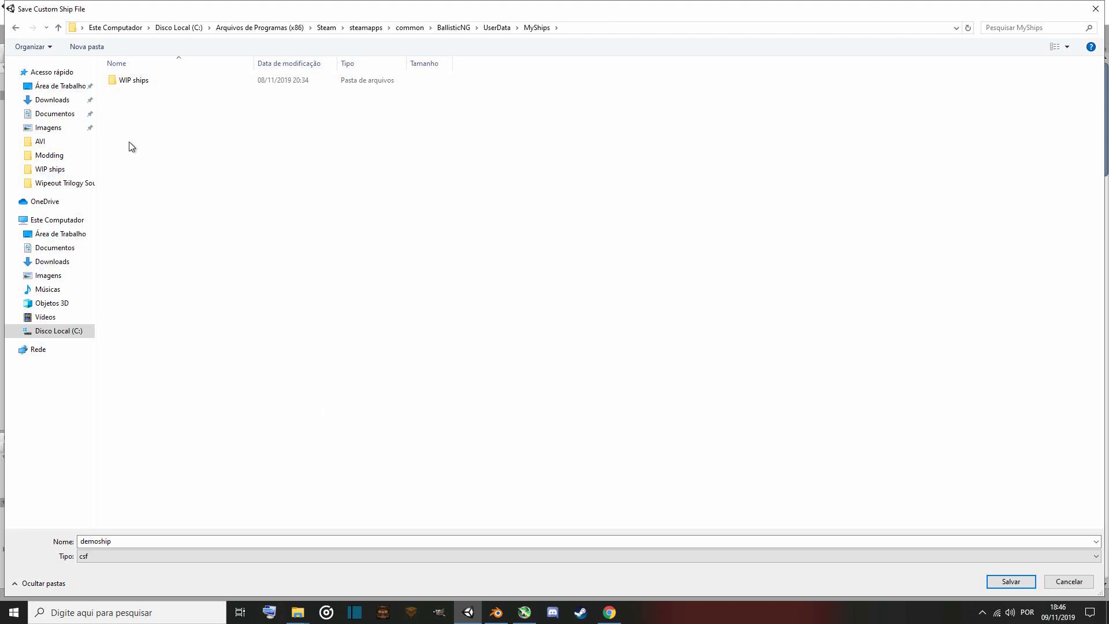
Open the WIP ships folder, choose demoship1.csf as the export file and confirm replacing it.
{"action": "double_click", "coordinate": [139, 80]}
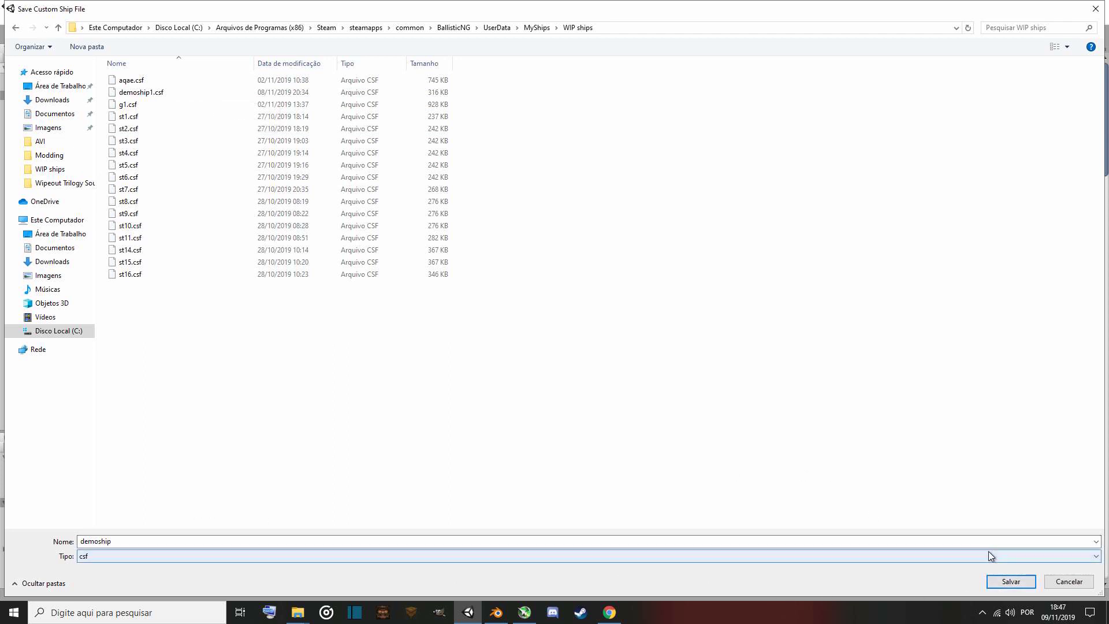
{"action": "double_click", "coordinate": [153, 93]}
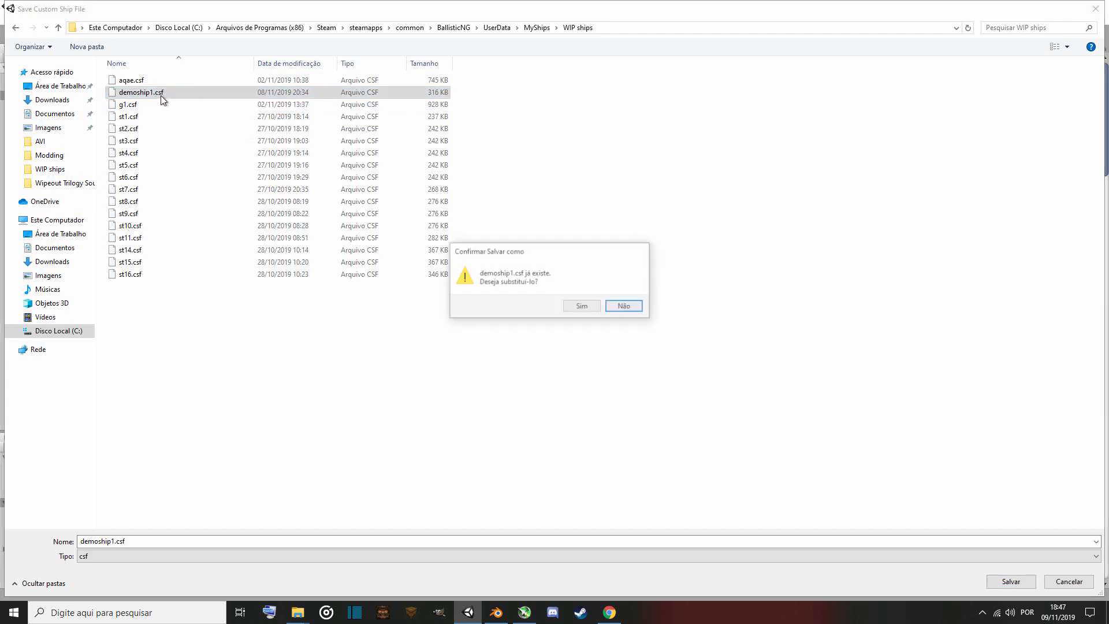
{"action": "left_click", "coordinate": [578, 306]}
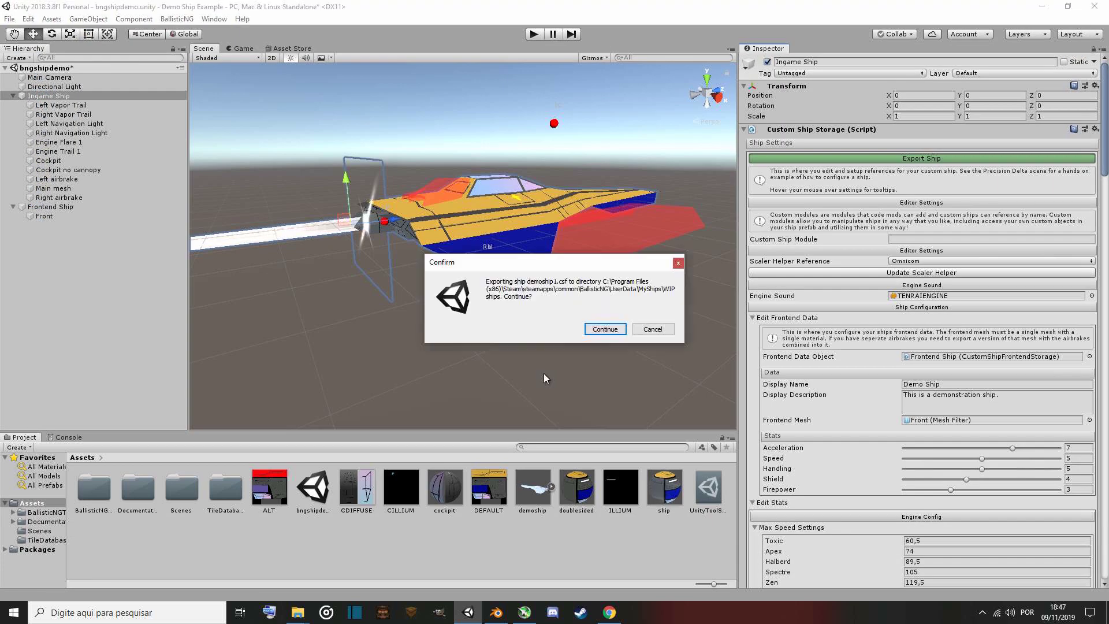
Continue the ship export, open the folder it was saved to, and return to the editor.
{"action": "left_click", "coordinate": [604, 329]}
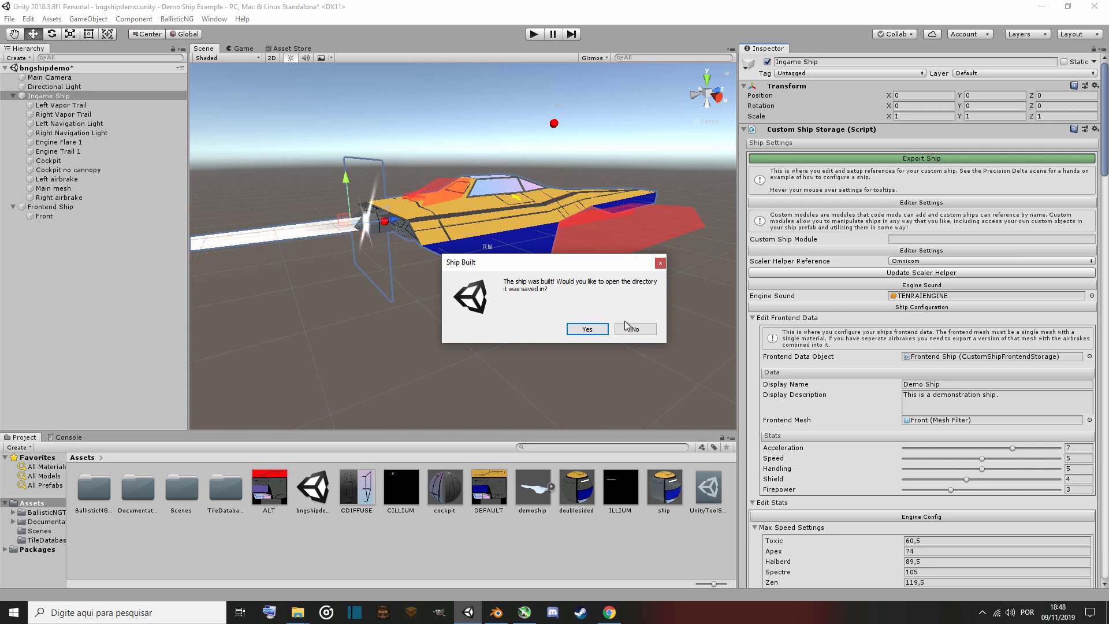
{"action": "left_click", "coordinate": [585, 330]}
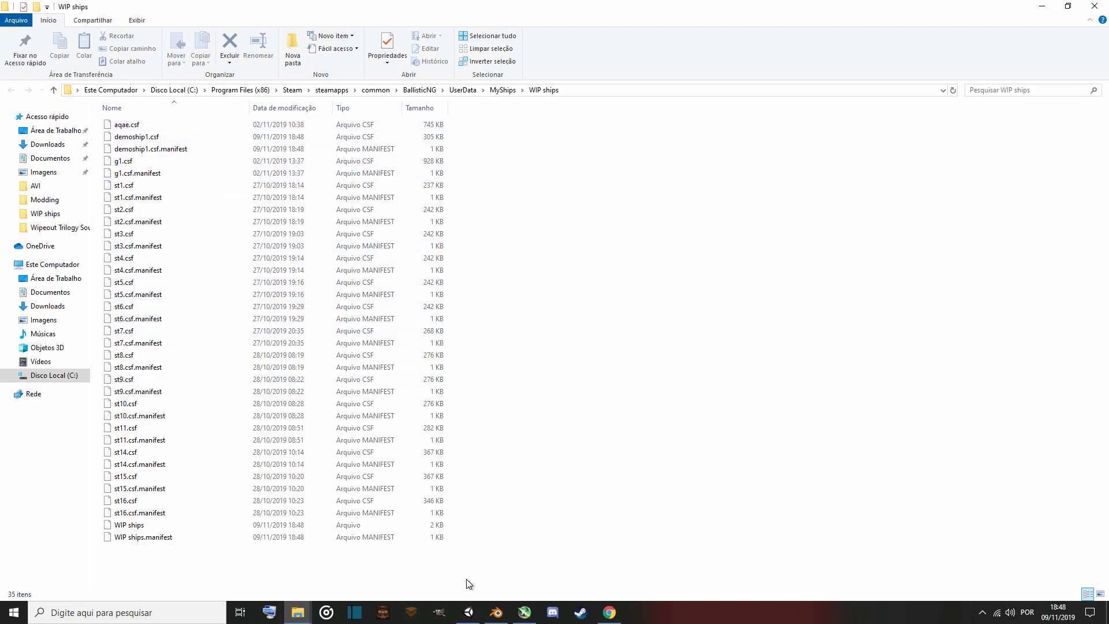
{"action": "left_click", "coordinate": [468, 613]}
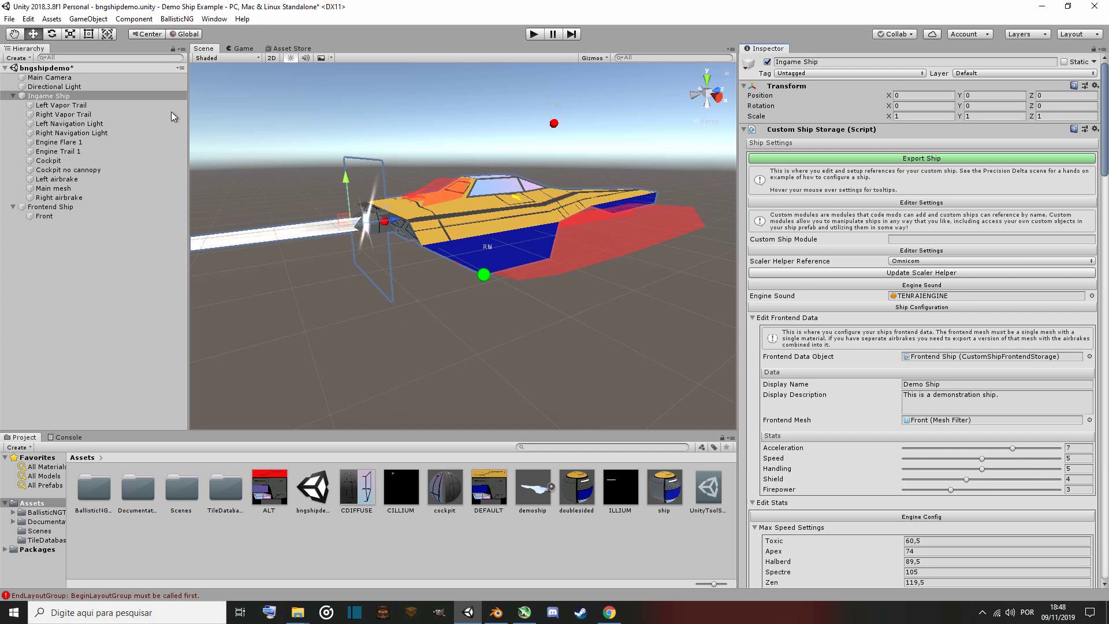
Save the scene as demoship in the project's Assets folder.
{"action": "left_click", "coordinate": [9, 19]}
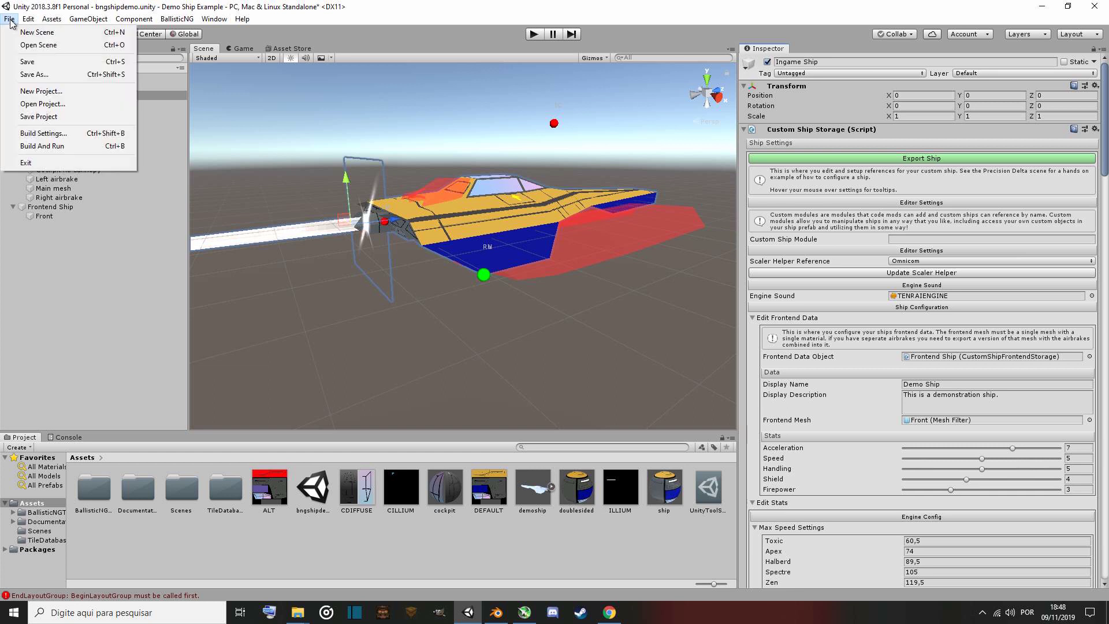
{"action": "left_click", "coordinate": [42, 76]}
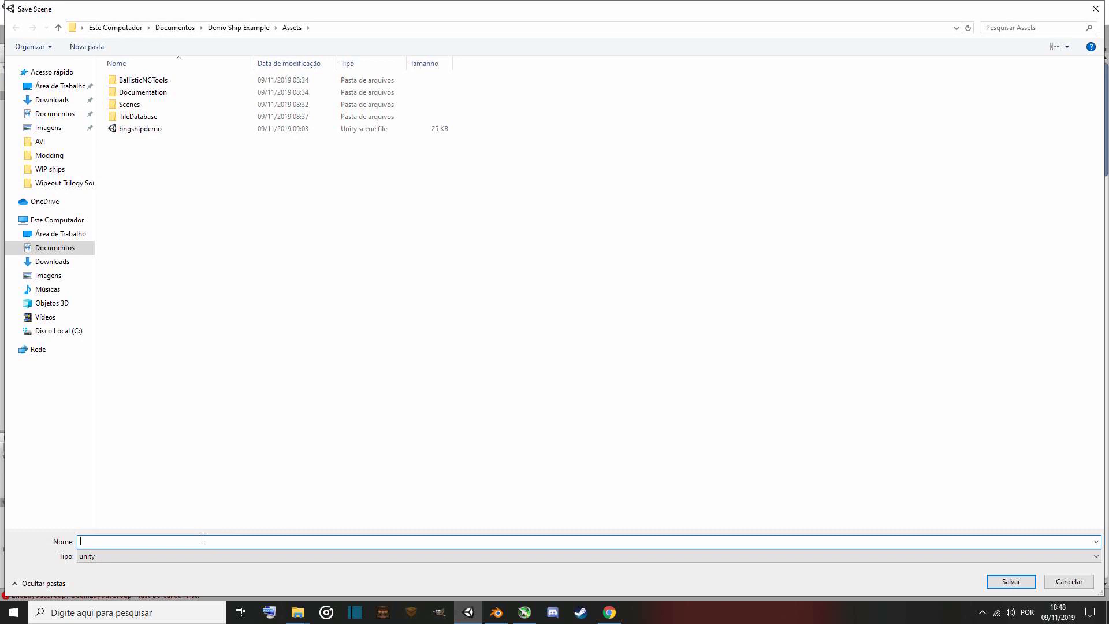
{"action": "type", "text": "de"}
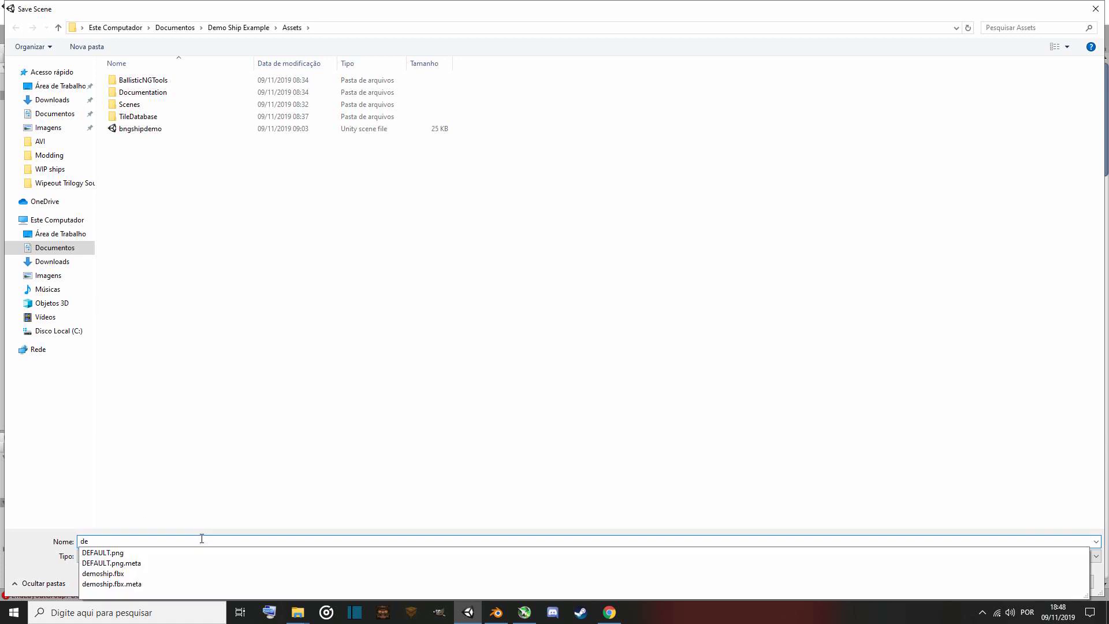
{"action": "type", "text": "moship"}
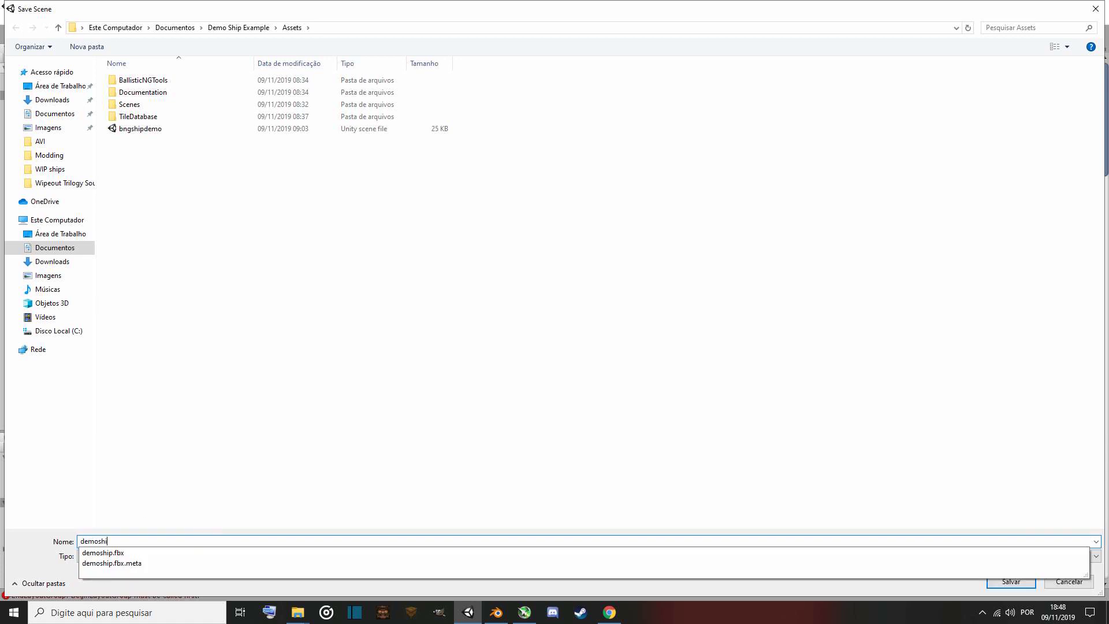
{"action": "left_click", "coordinate": [811, 479]}
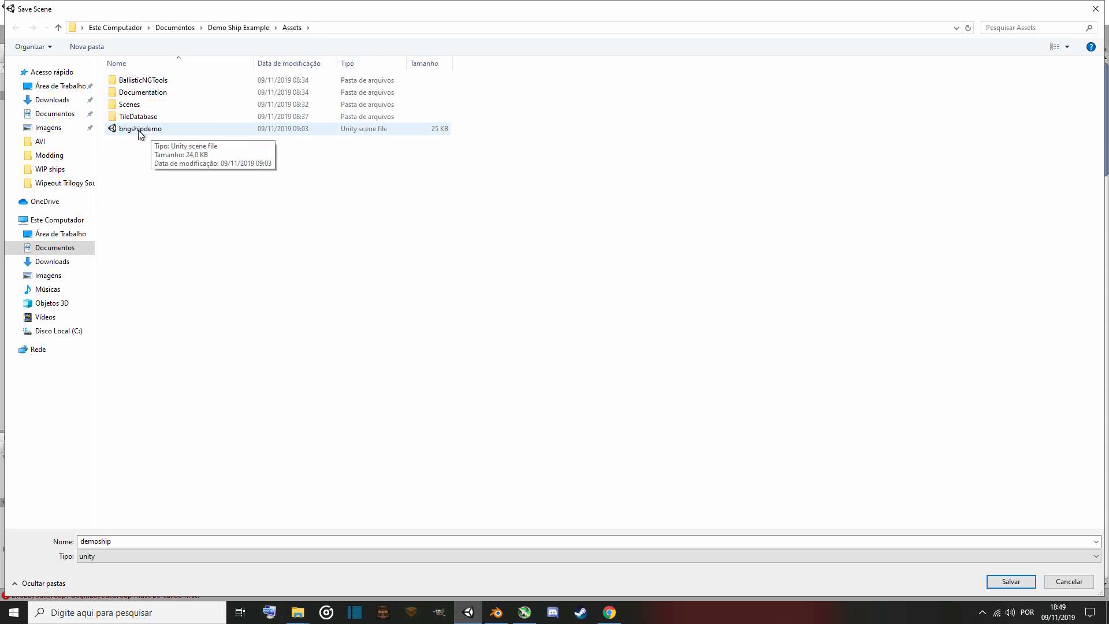
{"action": "left_click", "coordinate": [130, 542]}
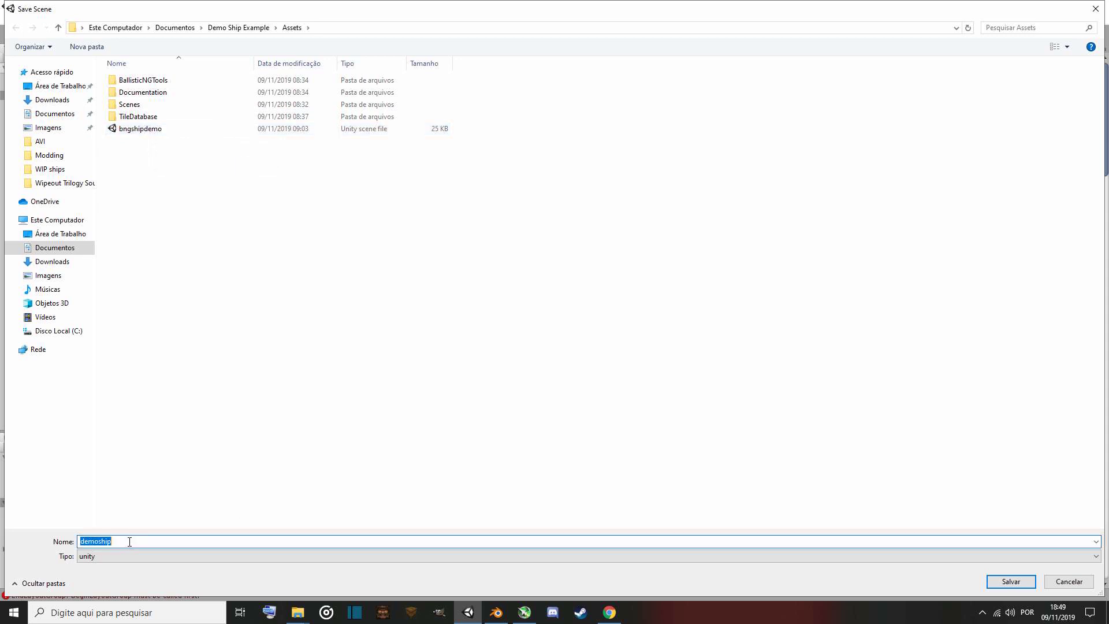
{"action": "left_click", "coordinate": [130, 542]}
{"action": "left_click", "coordinate": [1011, 582]}
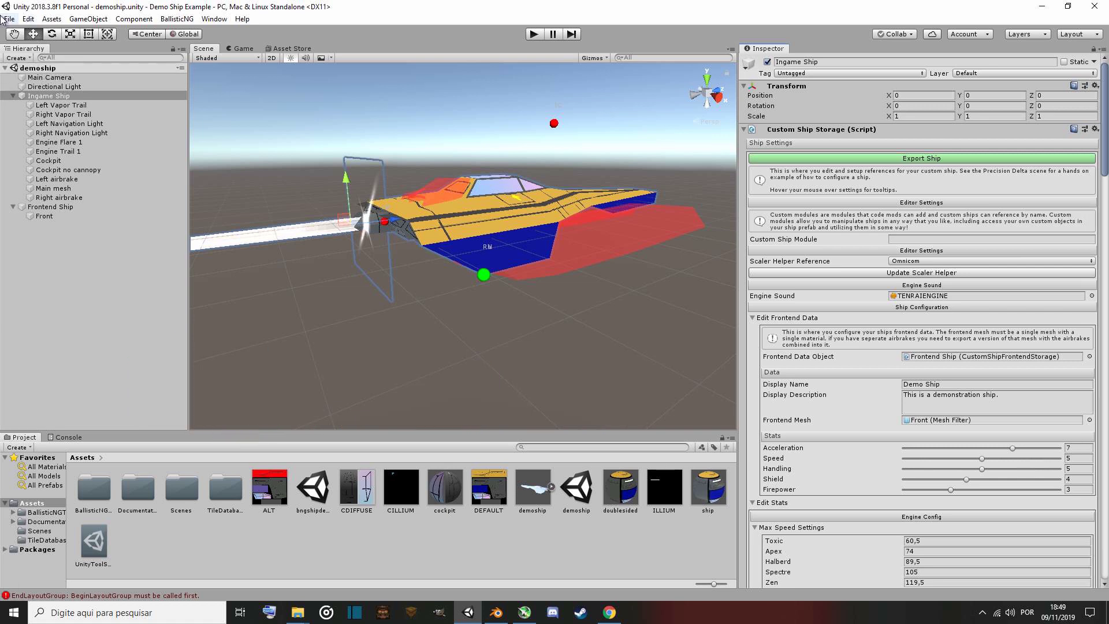
Save the demoship scene again and save the whole project.
{"action": "right_click", "coordinate": [65, 68]}
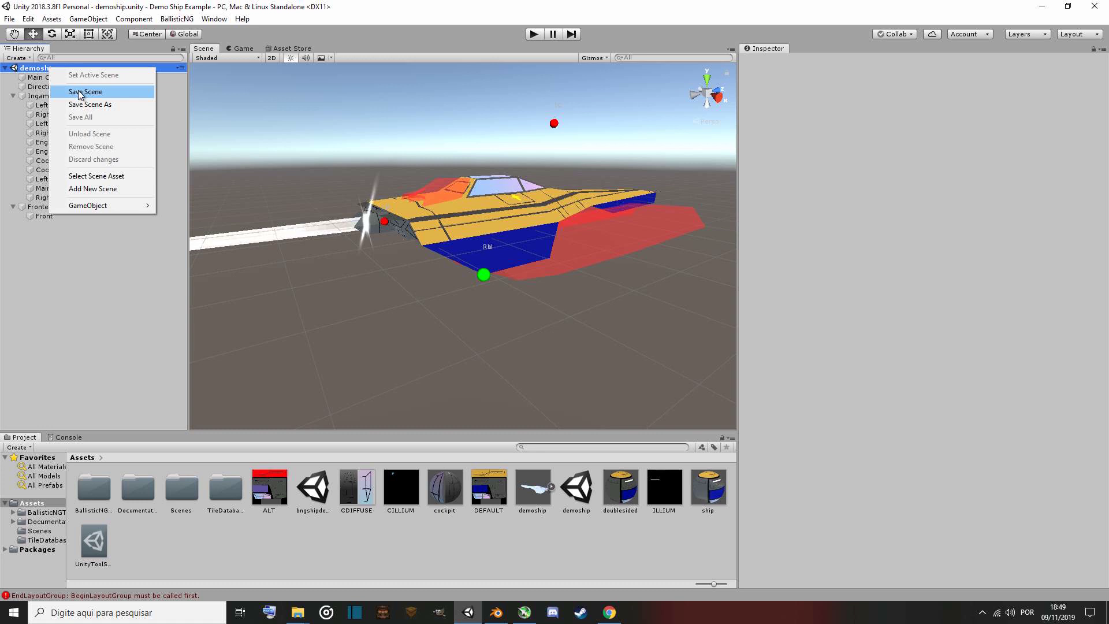
{"action": "left_click", "coordinate": [81, 93]}
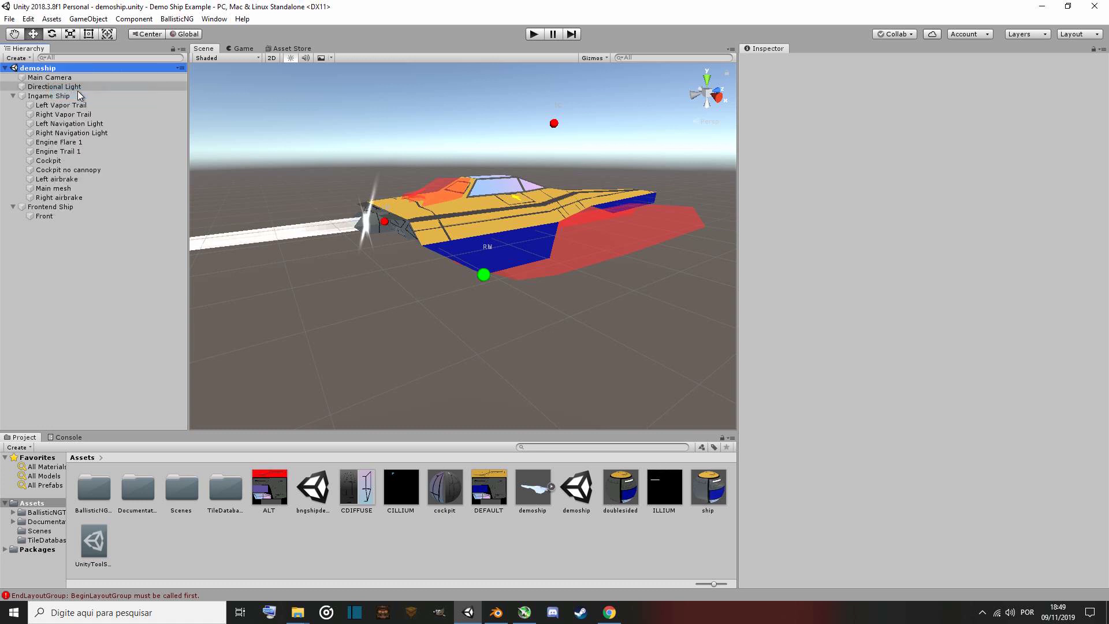
{"action": "left_click", "coordinate": [10, 19]}
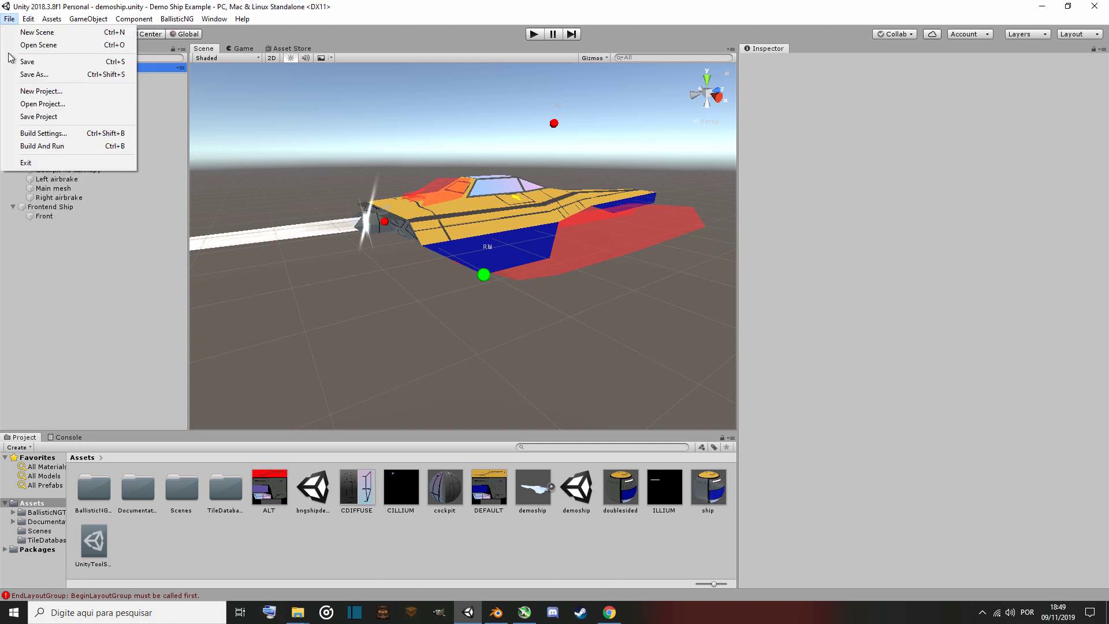
{"action": "left_click", "coordinate": [27, 62]}
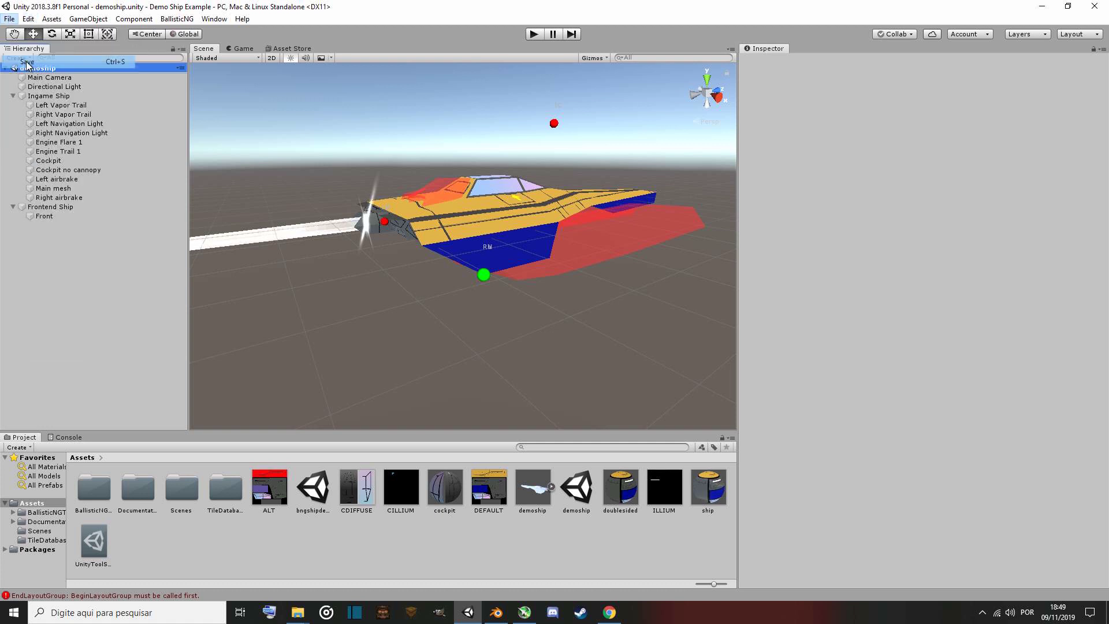
{"action": "left_click", "coordinate": [10, 19]}
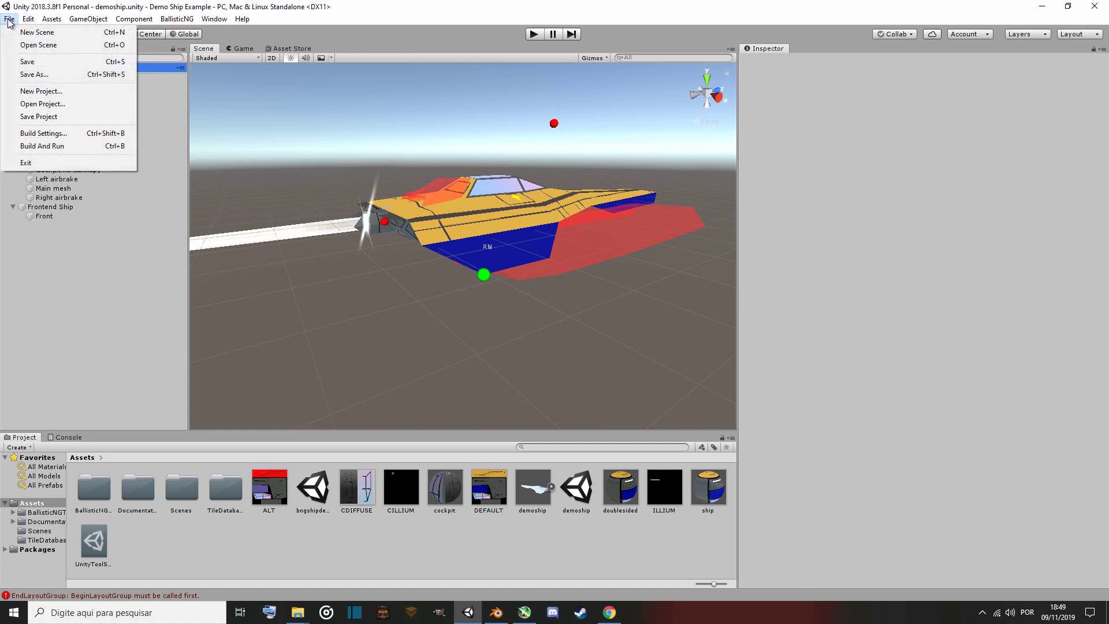
{"action": "left_click", "coordinate": [40, 119]}
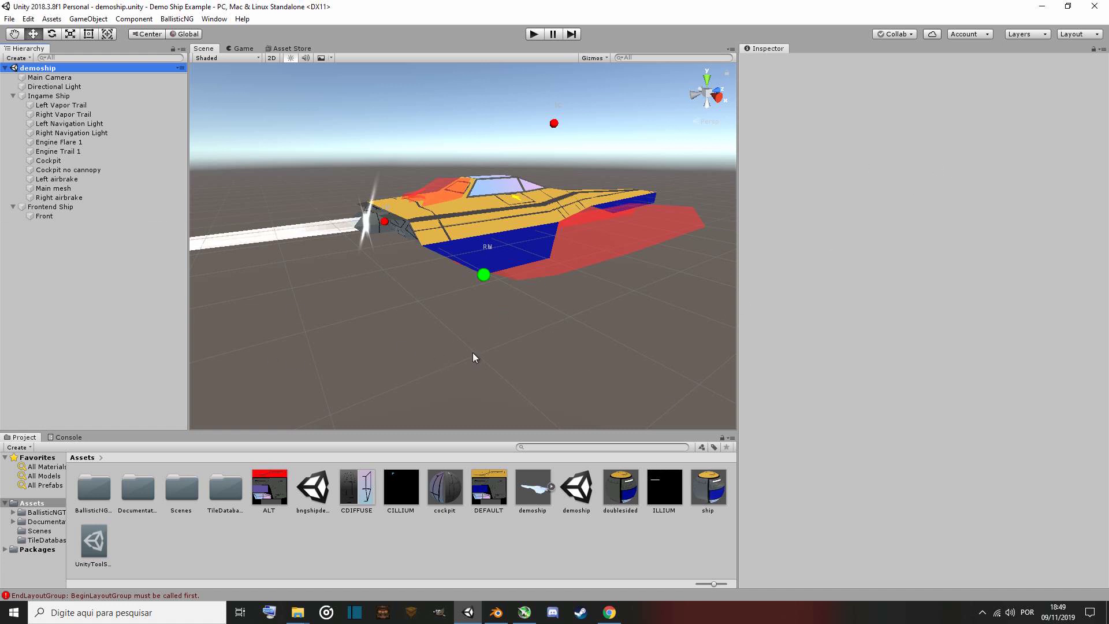
Close the editor and reopen the Demo Ship Example project from the project launcher.
{"action": "left_click", "coordinate": [1104, 5]}
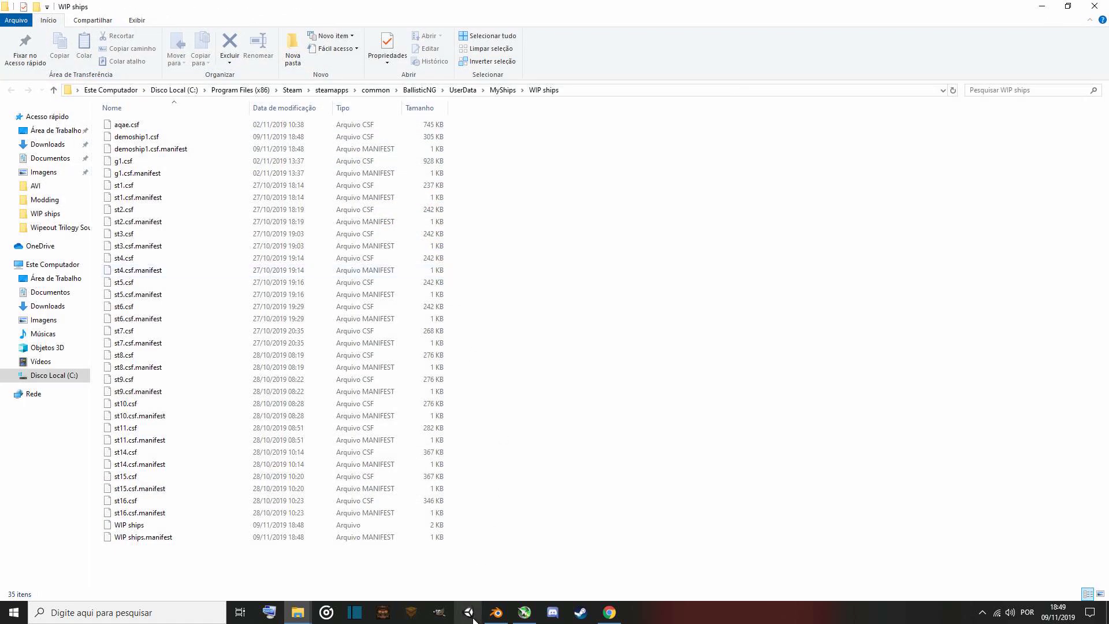
{"action": "left_click", "coordinate": [473, 618]}
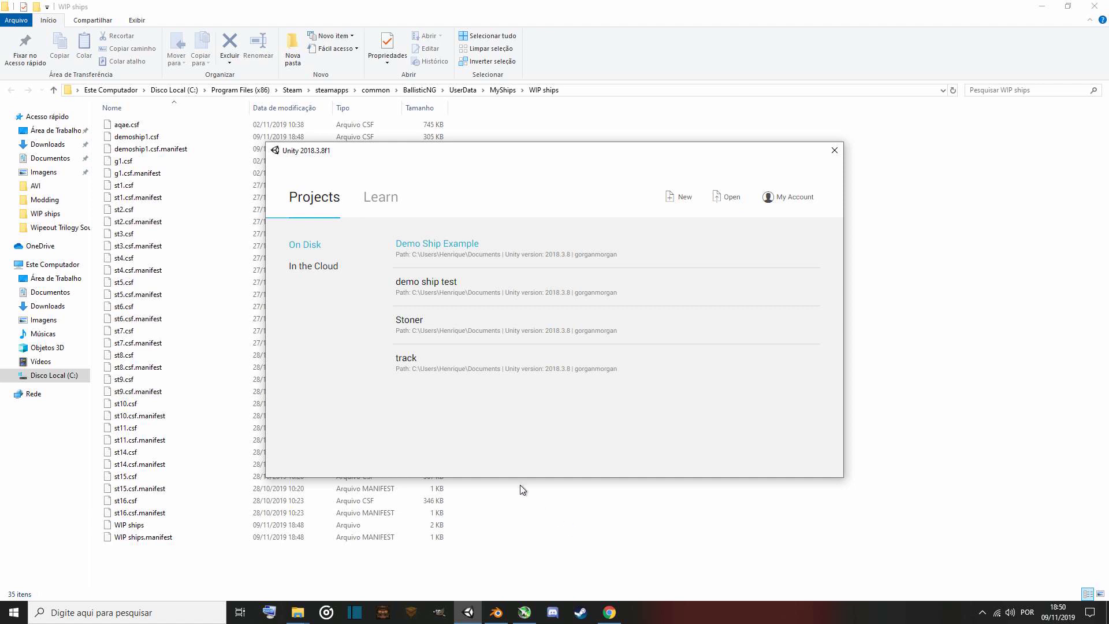
{"action": "left_click", "coordinate": [464, 245]}
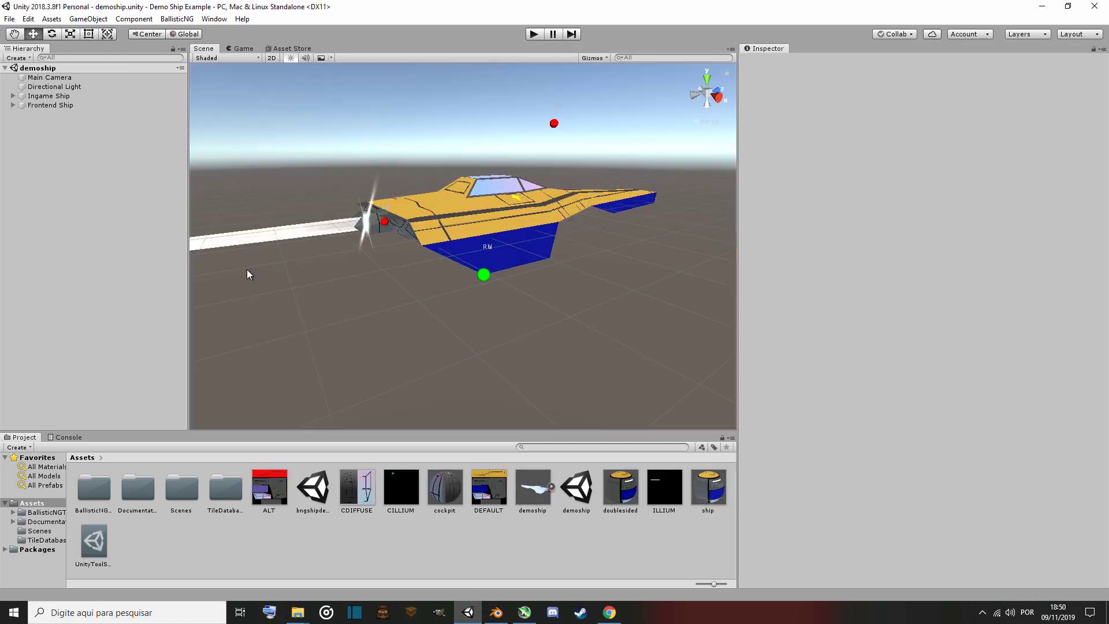
Select the Ingame Ship object to check that its saved ship settings were kept.
{"action": "left_click", "coordinate": [52, 96]}
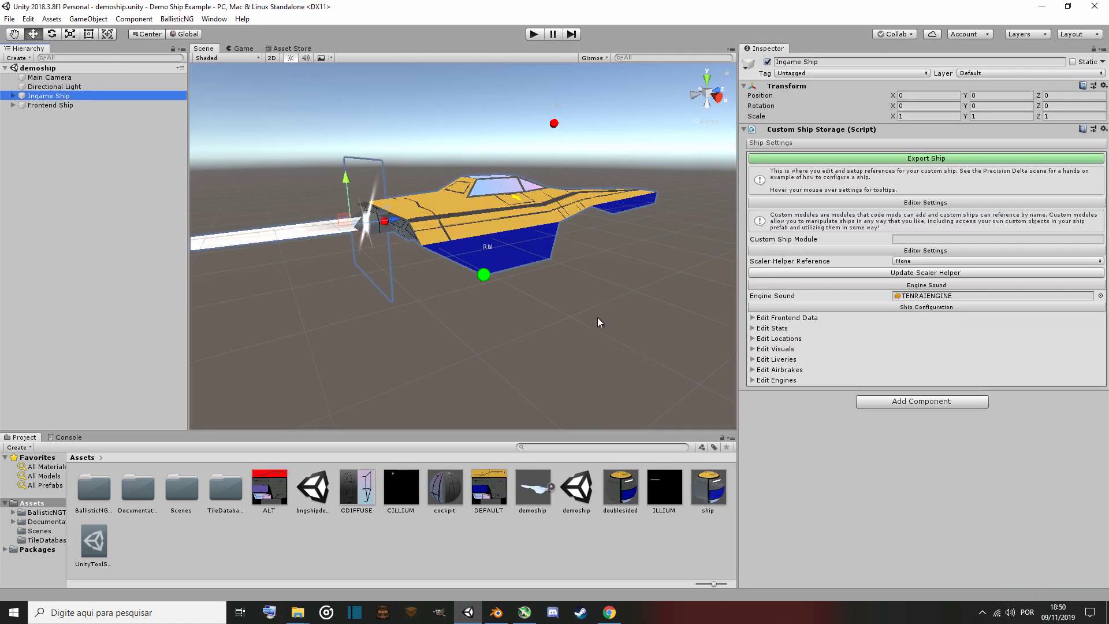
{"action": "mouse_move", "coordinate": [543, 273]}
{"action": "right_mouse_down"}
{"action": "mouse_move", "coordinate": [356, 305]}
{"action": "mouse_move", "coordinate": [571, 310]}
{"action": "mouse_move", "coordinate": [547, 267]}
{"action": "mouse_move", "coordinate": [534, 269]}
{"action": "right_mouse_up"}
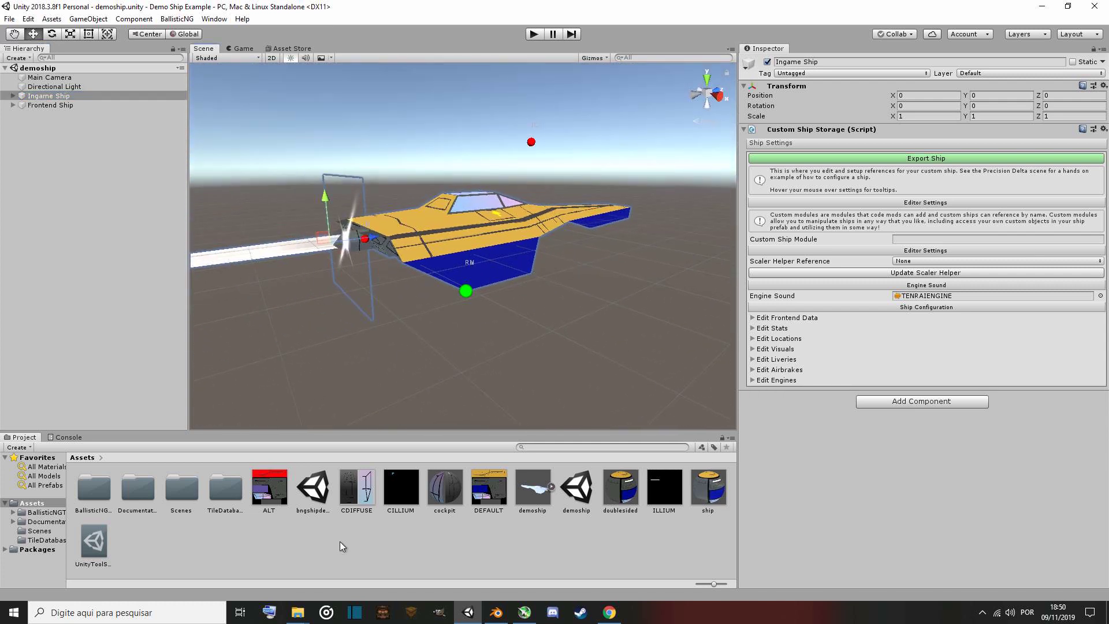
Switch to the WIP ships folder window, go up to the BallisticNG game folder and select the BallisticNG application.
{"action": "mouse_move", "coordinate": [300, 617]}
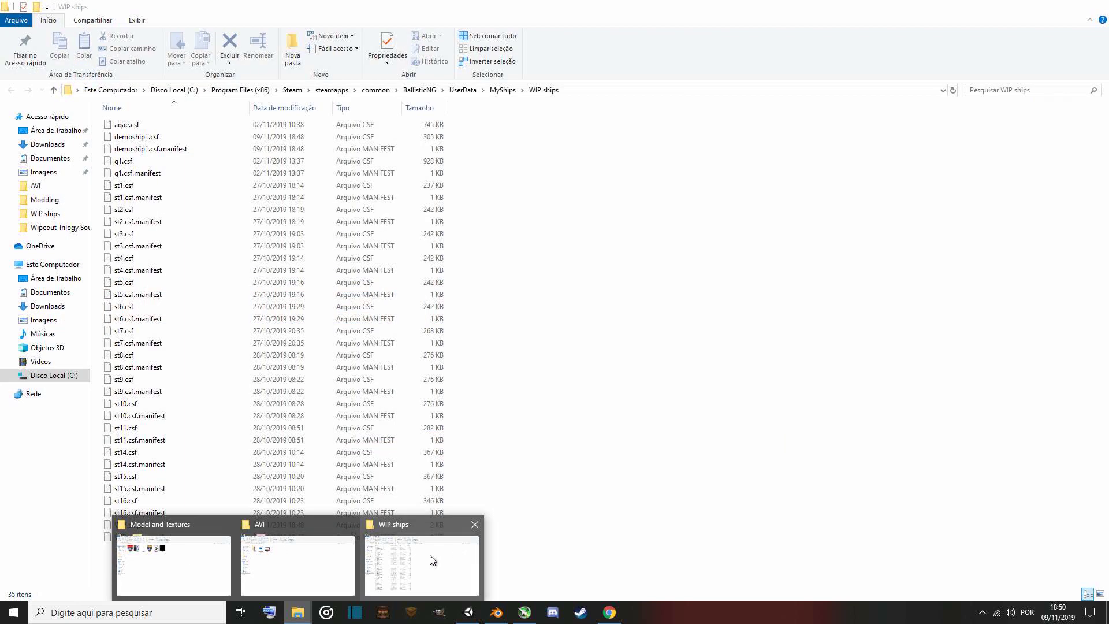
{"action": "left_click", "coordinate": [433, 556]}
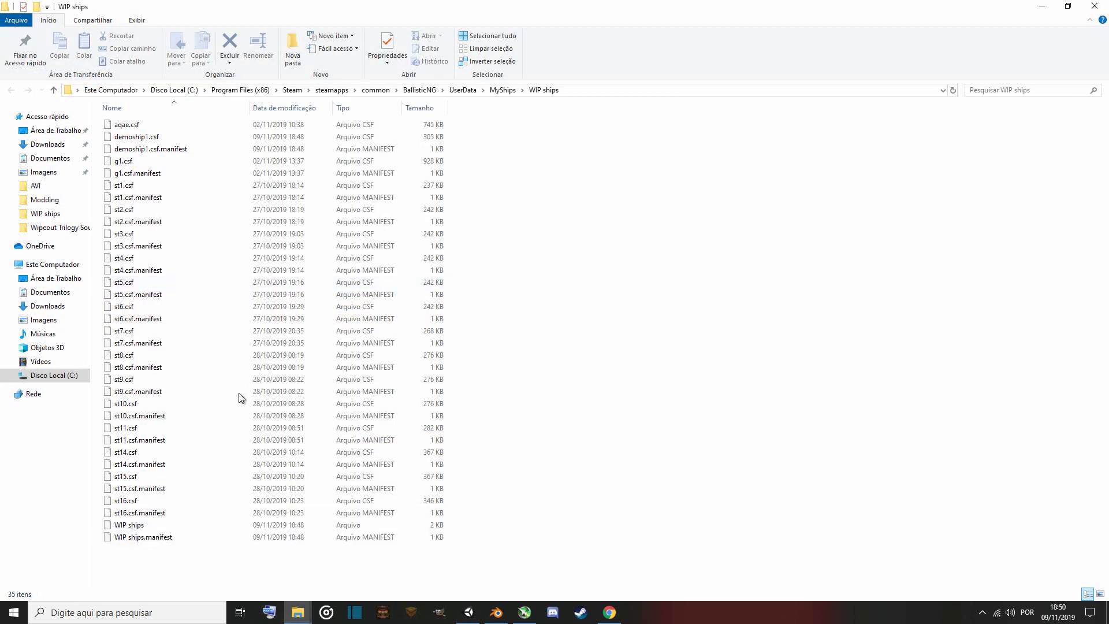
{"action": "left_click", "coordinate": [428, 92]}
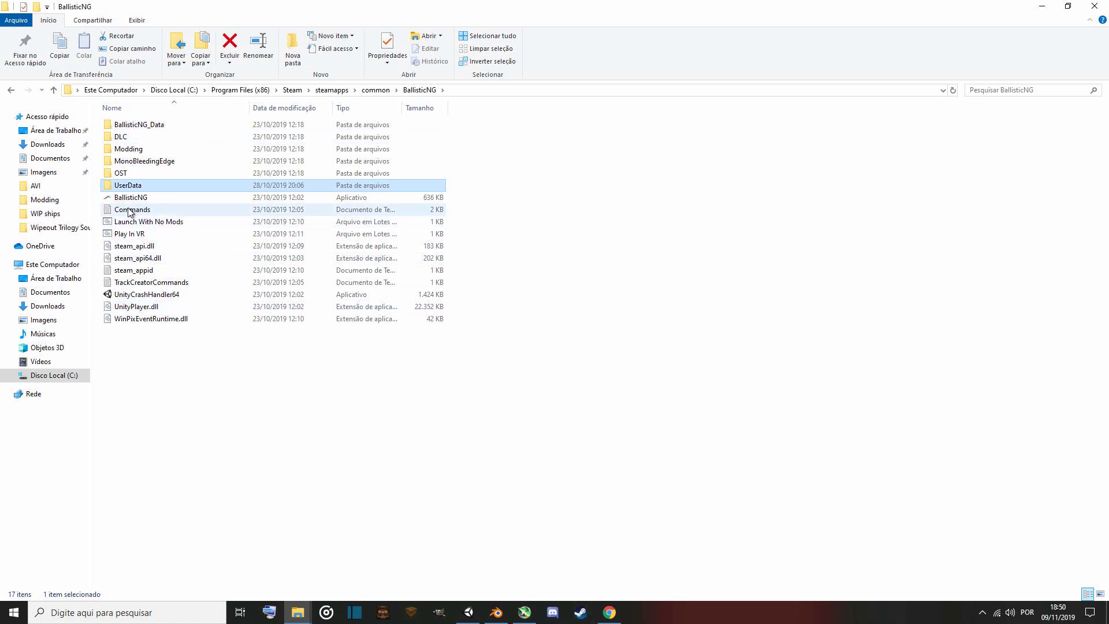
{"action": "left_click", "coordinate": [161, 200]}
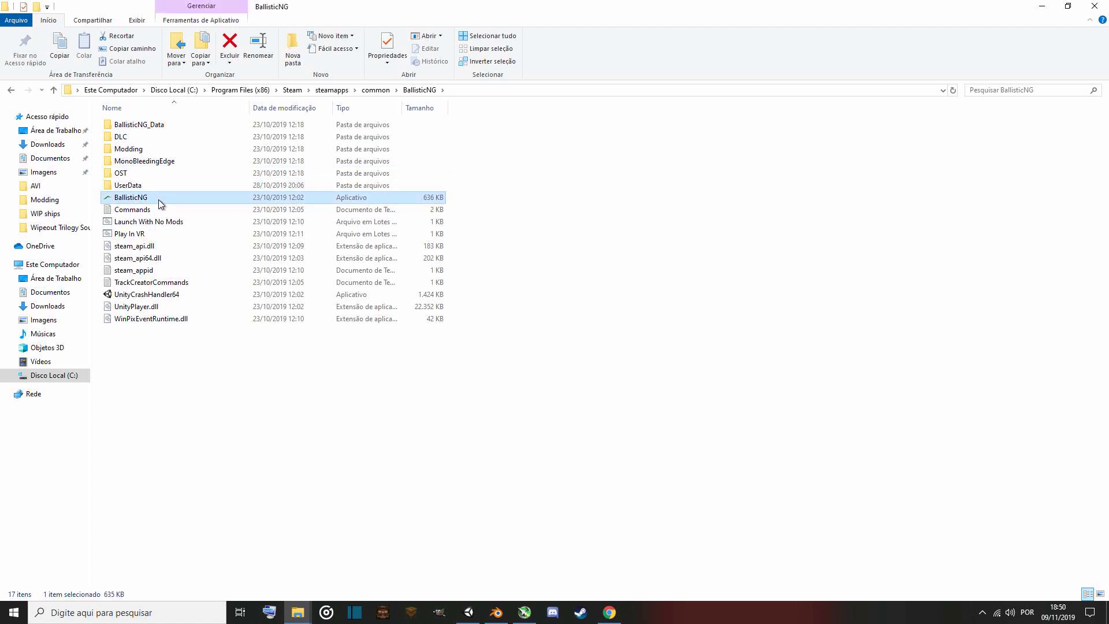
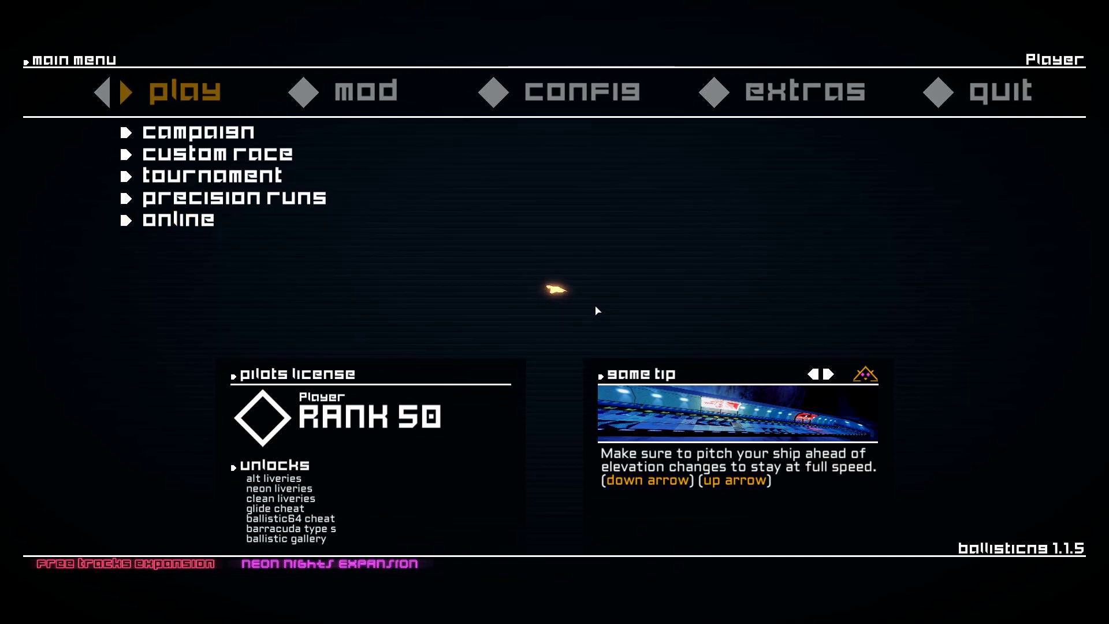
Quit the game and switch back to the Unity editor.
{"action": "key", "text": "alt+F4"}
{"action": "left_click", "coordinate": [469, 613]}
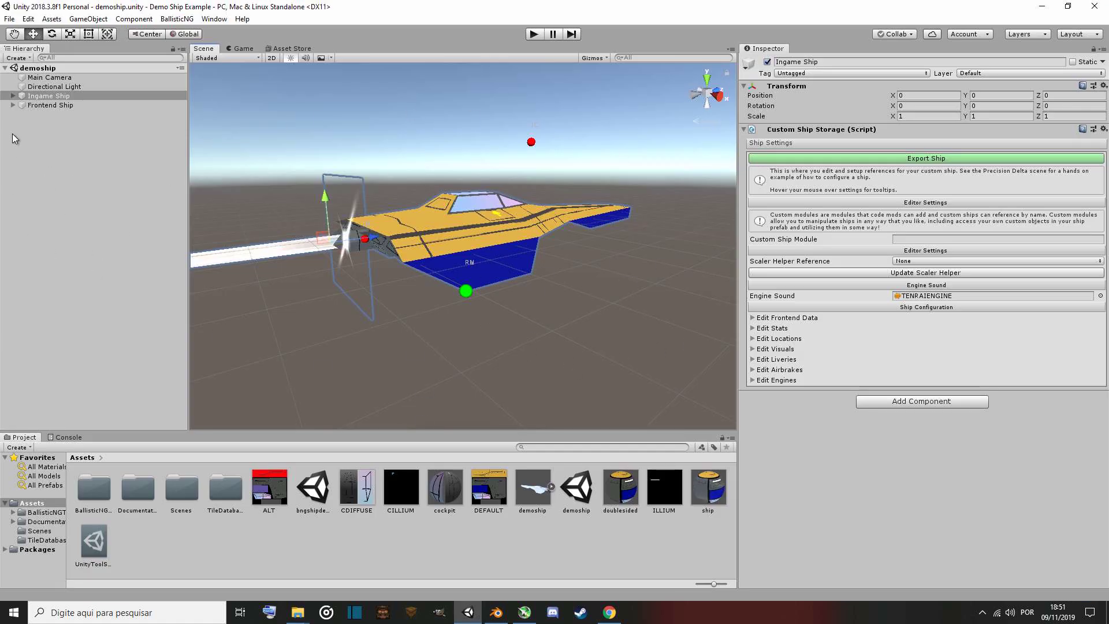
Select the Front mesh under Frontend Ship and scale it up uniformly to about 124.
{"action": "left_click", "coordinate": [13, 104]}
{"action": "left_click", "coordinate": [44, 114]}
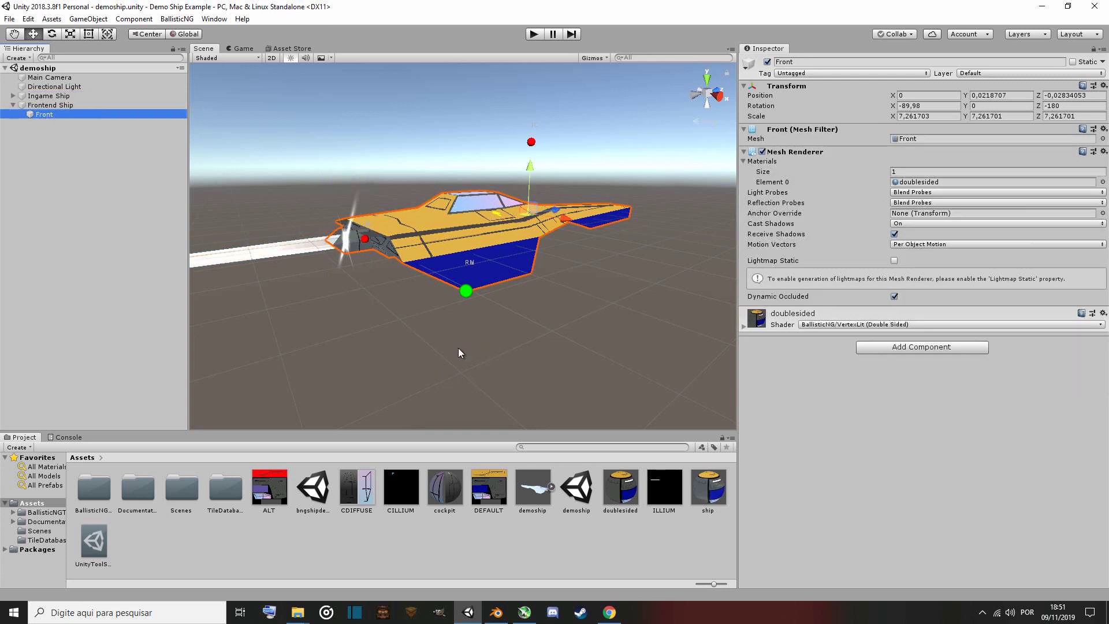
{"action": "right_click_drag", "start_coordinate": [424, 378], "coordinate": [278, 370]}
{"action": "key", "text": "s"}
{"action": "key", "text": "w"}
{"action": "key", "text": "s"}
{"action": "key", "text": "w"}
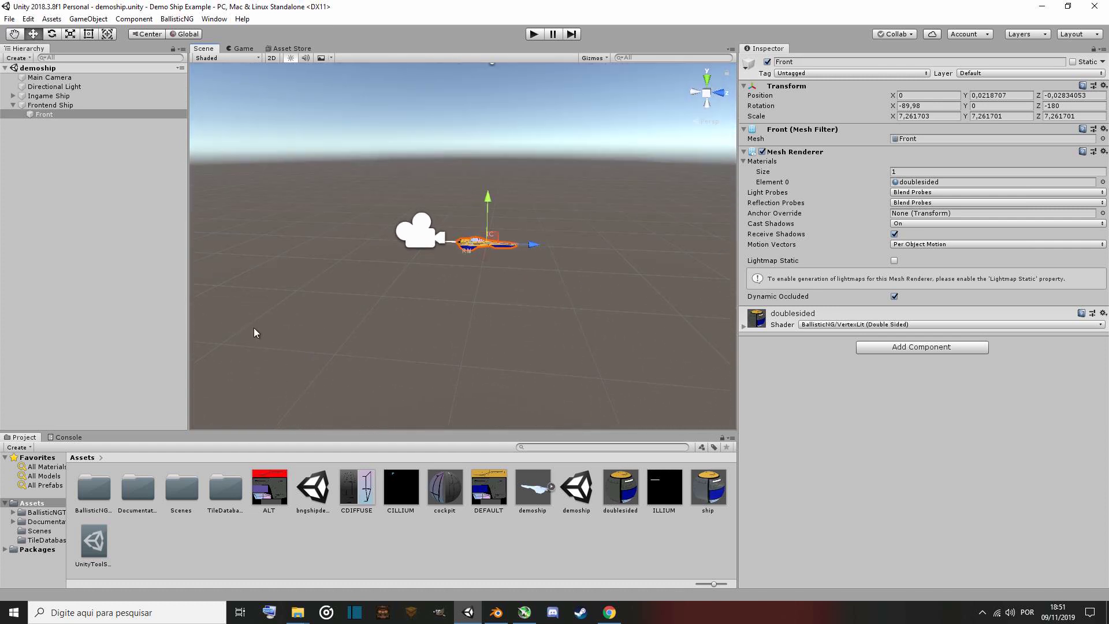
{"action": "left_click", "coordinate": [70, 33]}
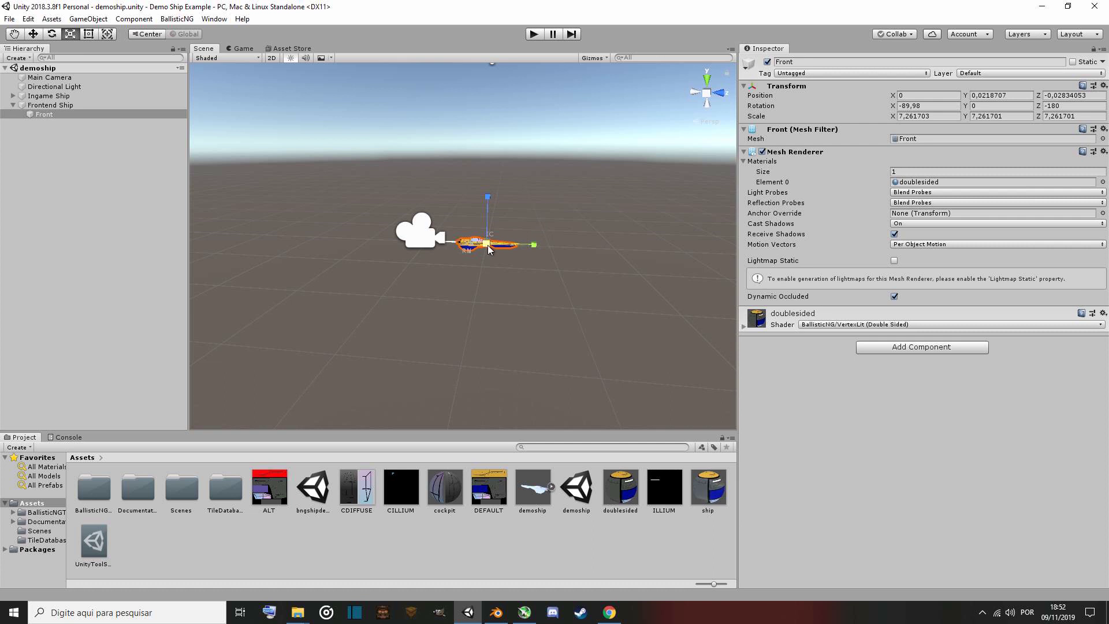
{"action": "left_click_drag", "start_coordinate": [487, 245], "coordinate": [315, 279]}
{"action": "right_click_drag", "start_coordinate": [451, 330], "coordinate": [315, 387]}
Set the Front mesh's position Y and Z to 0 and its rotation Y to 180.
{"action": "left_click", "coordinate": [33, 33]}
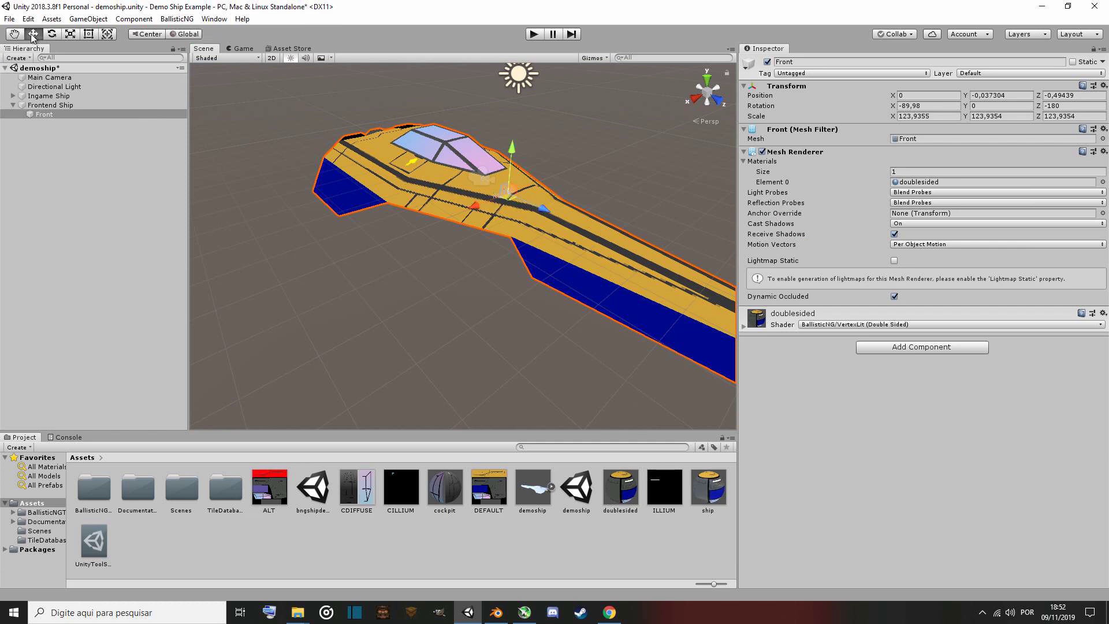
{"action": "right_click_drag", "start_coordinate": [323, 355], "coordinate": [326, 322]}
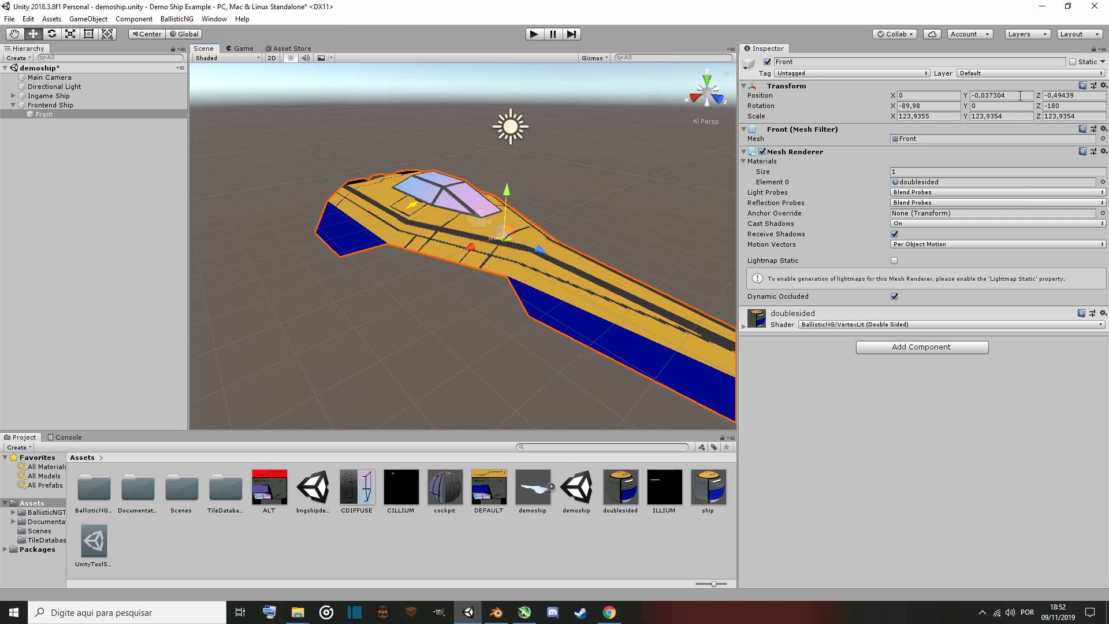
{"action": "type", "text": "0"}
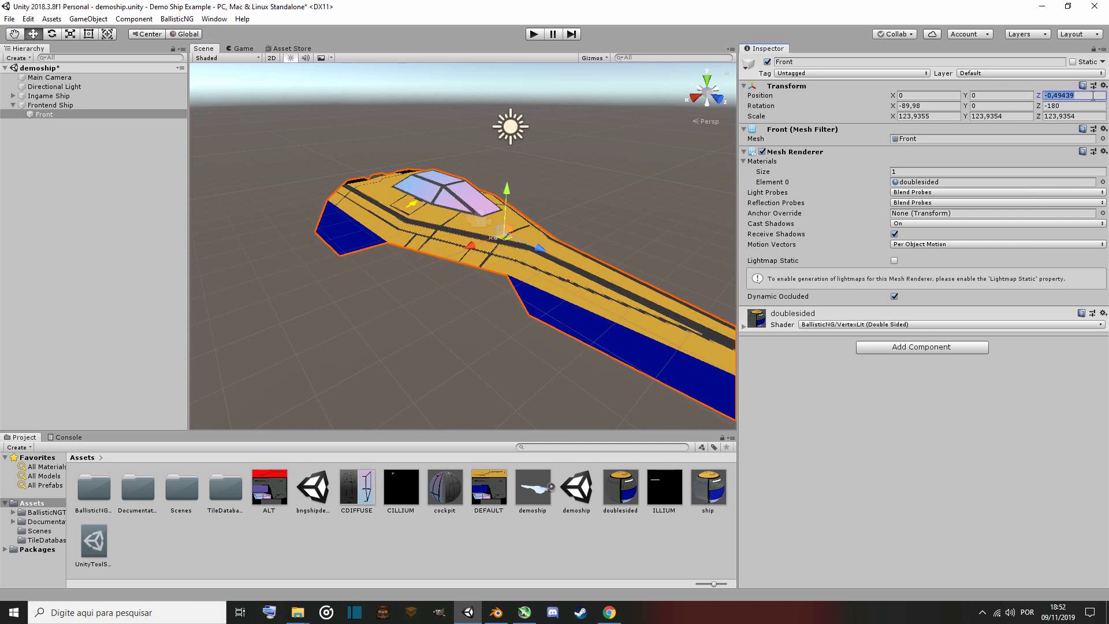
{"action": "type", "text": "0"}
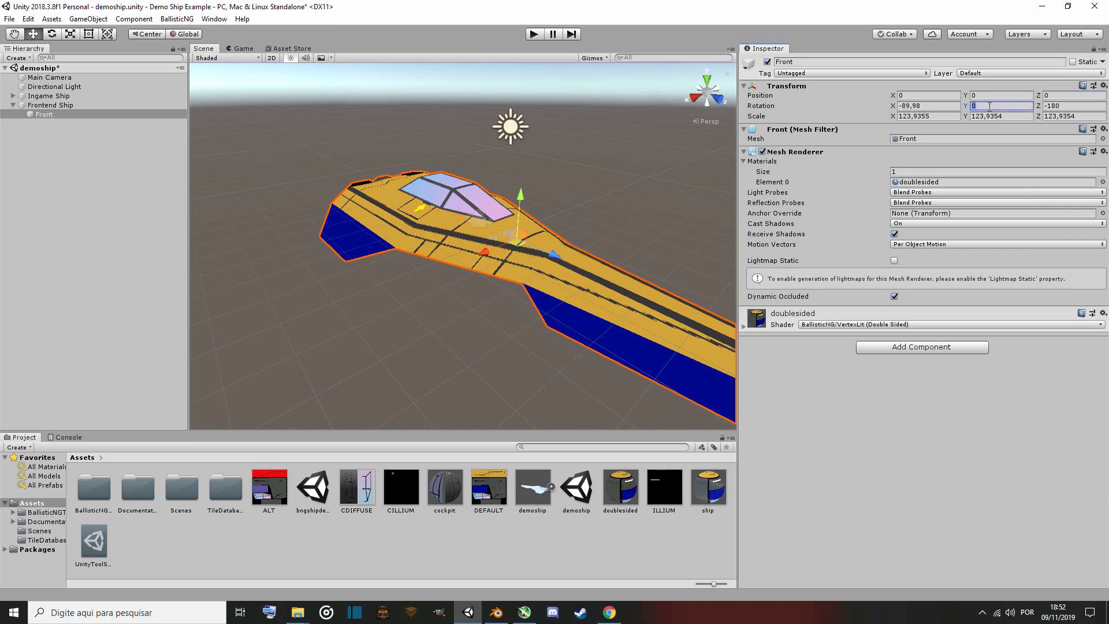
{"action": "type", "text": "180"}
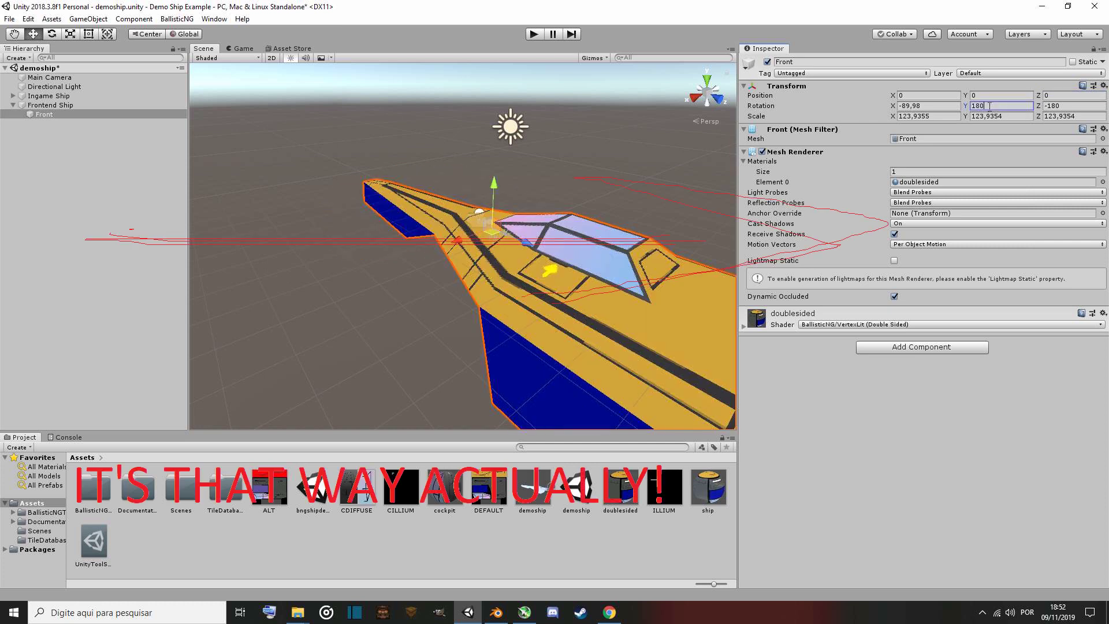
{"action": "left_click_drag", "start_coordinate": [375, 195], "coordinate": [462, 239], "text": "alt"}
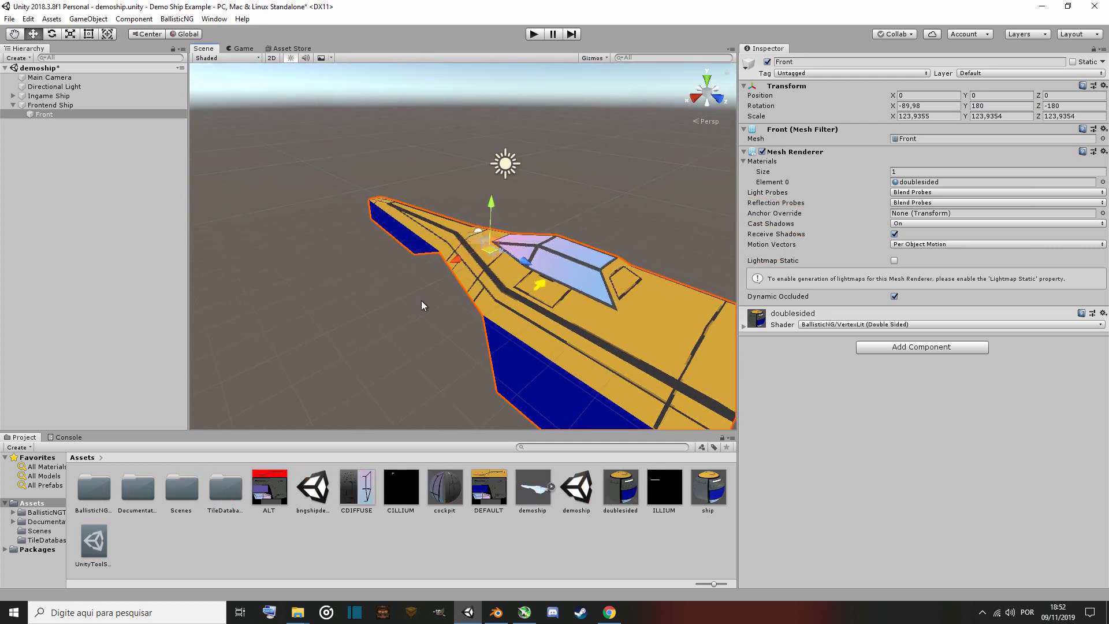
{"action": "left_click_drag", "start_coordinate": [422, 301], "coordinate": [226, 342], "text": "alt"}
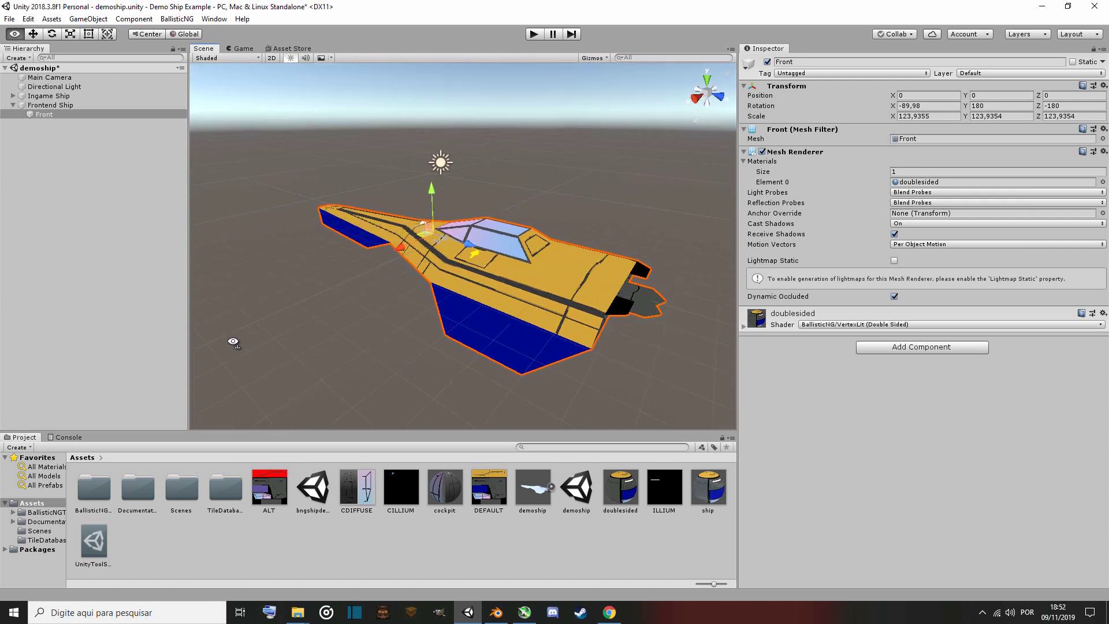
Export the Ingame Ship again, overwriting demoship1.csf in the WIP ships folder, without opening the directory.
{"action": "left_click", "coordinate": [46, 96]}
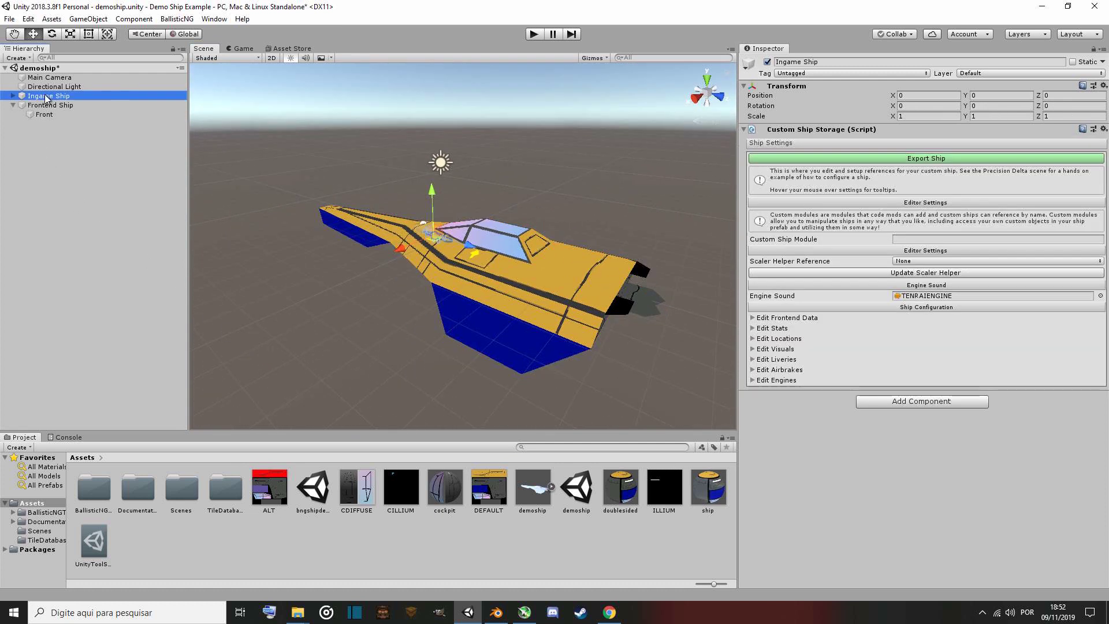
{"action": "left_click", "coordinate": [897, 163]}
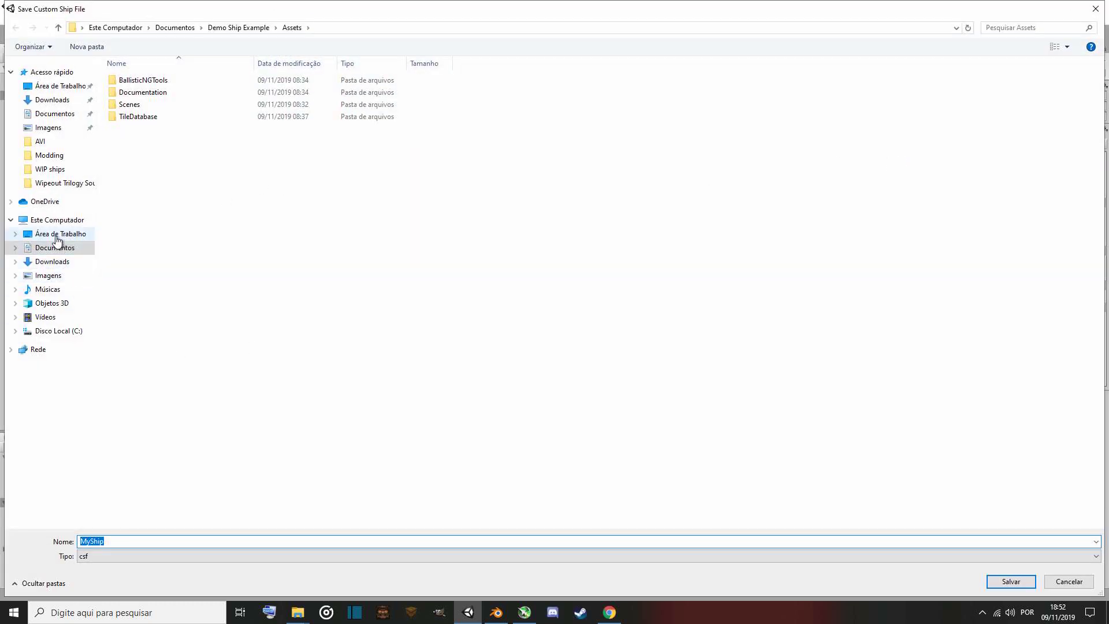
{"action": "left_click", "coordinate": [56, 175]}
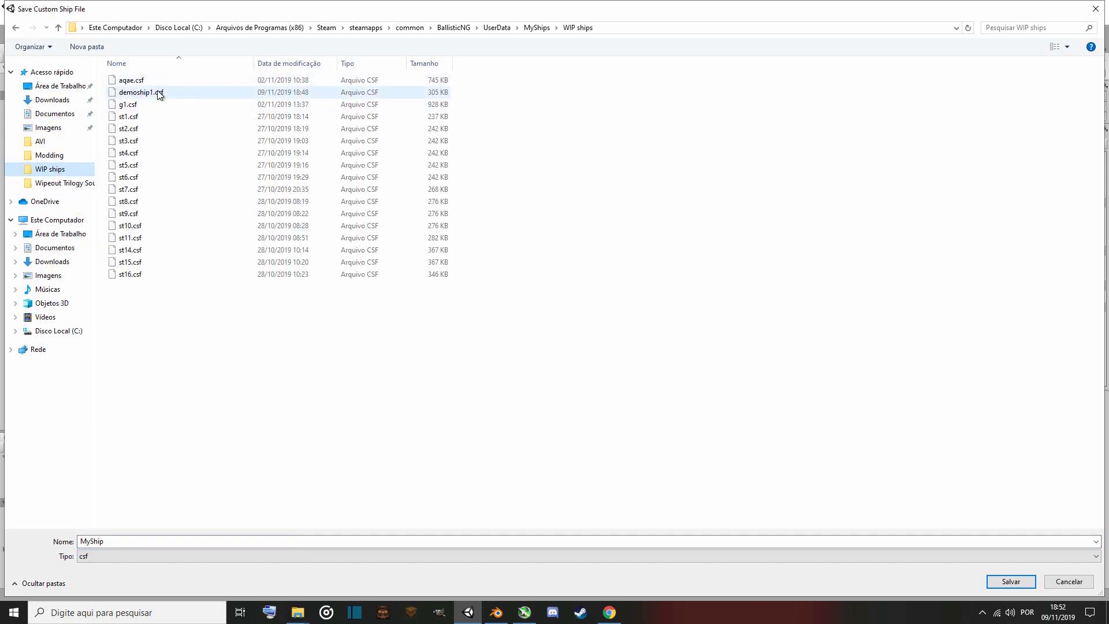
{"action": "double_click", "coordinate": [175, 93]}
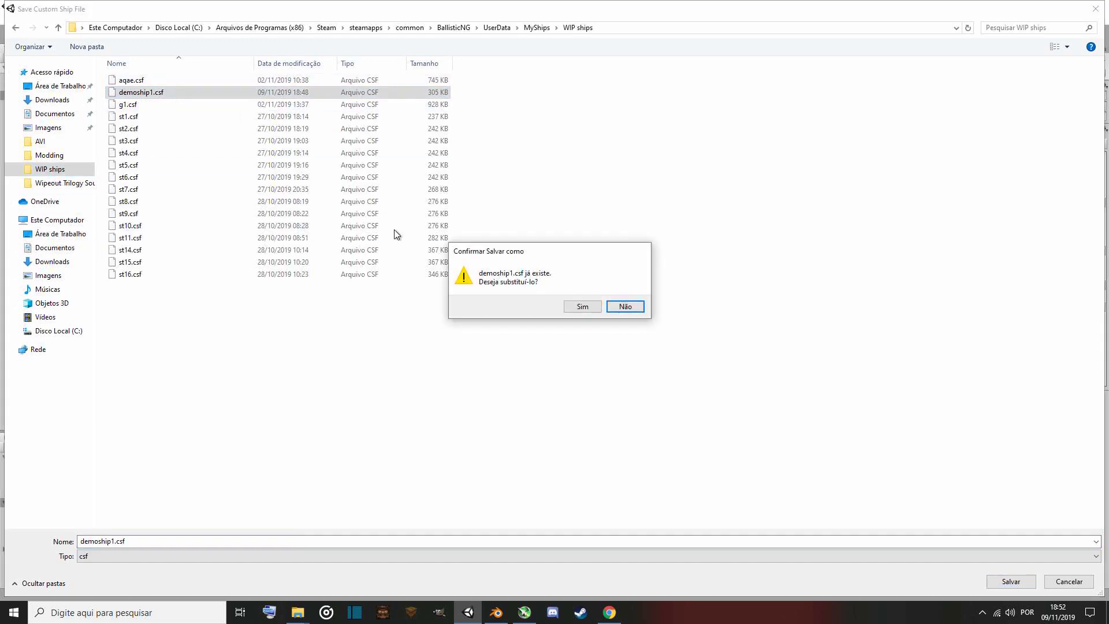
{"action": "left_click", "coordinate": [577, 306]}
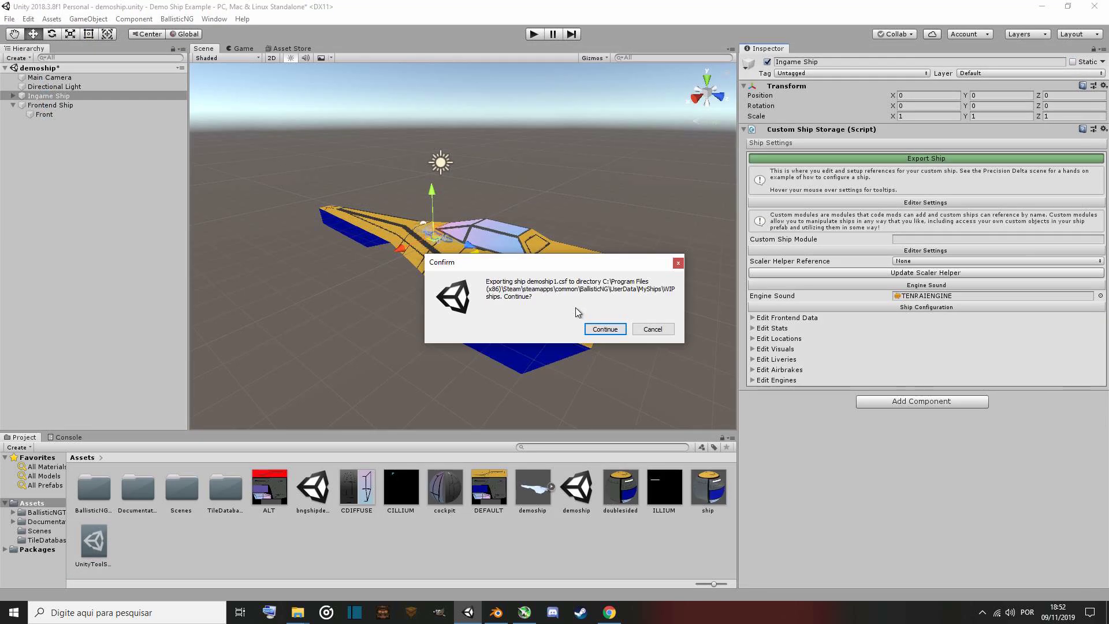
{"action": "left_click", "coordinate": [595, 331]}
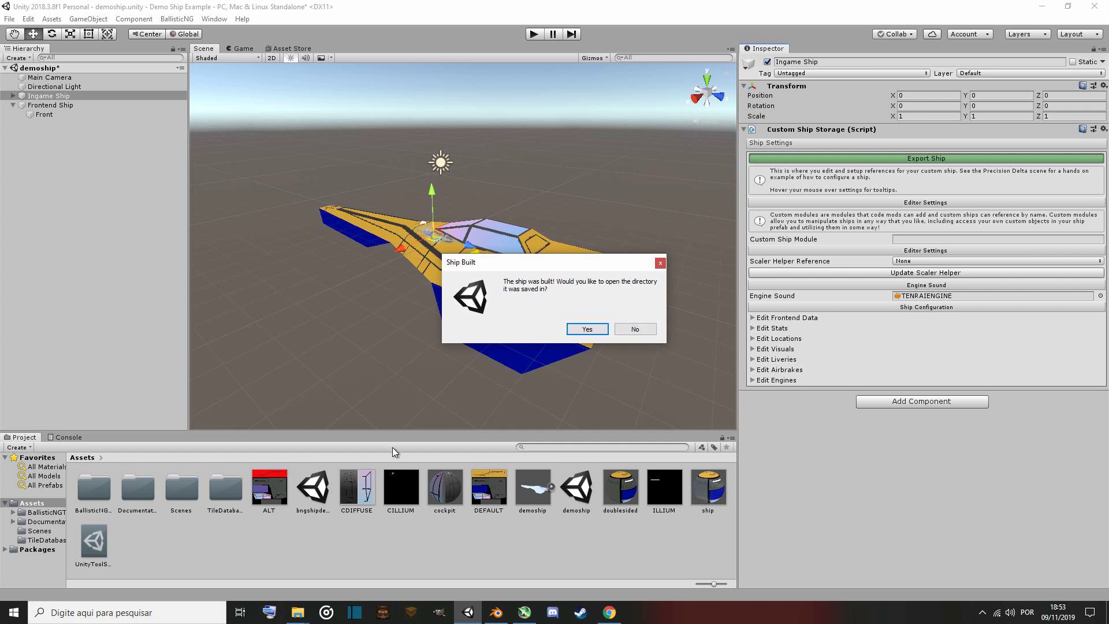
{"action": "left_click", "coordinate": [635, 329]}
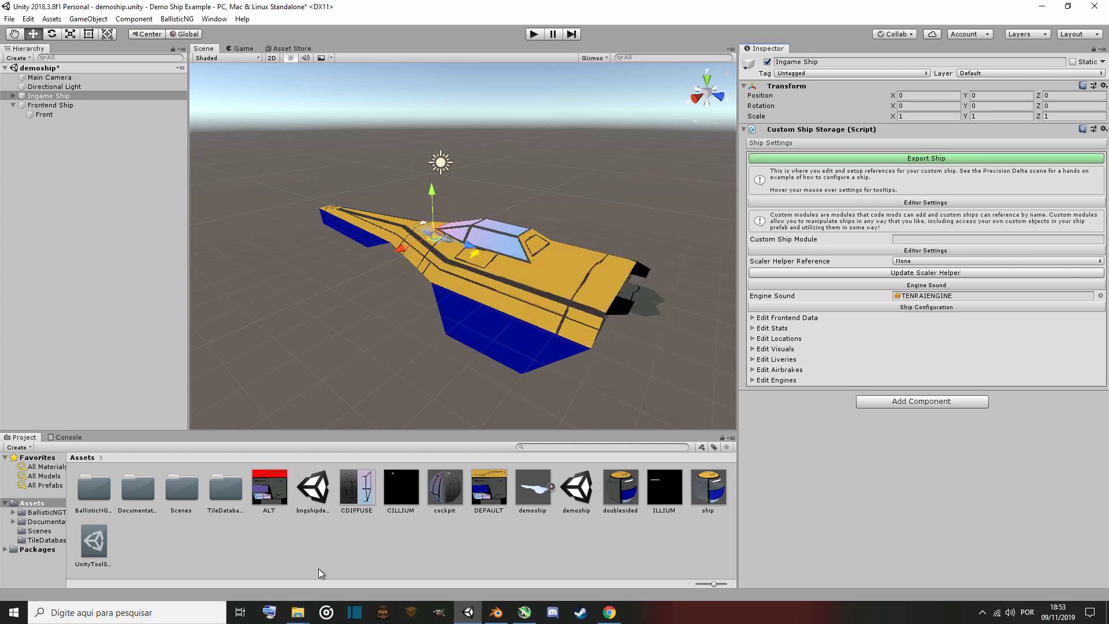
Switch to the BallisticNG game folder window and launch the BallisticNG application.
{"action": "mouse_move", "coordinate": [297, 612]}
{"action": "left_click", "coordinate": [393, 578]}
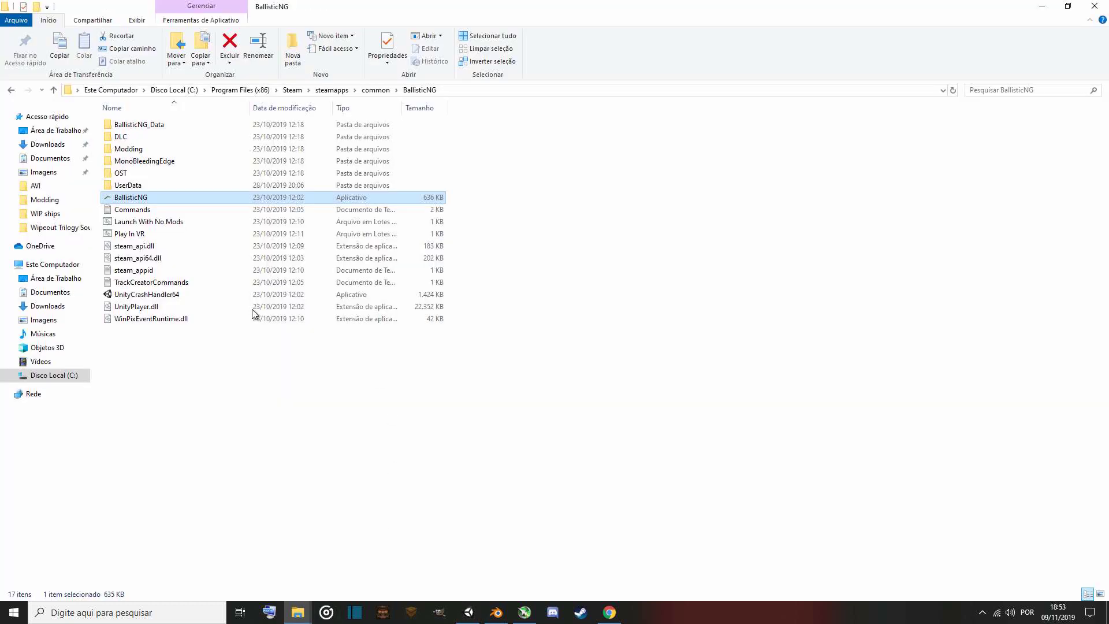
{"action": "double_click", "coordinate": [162, 198]}
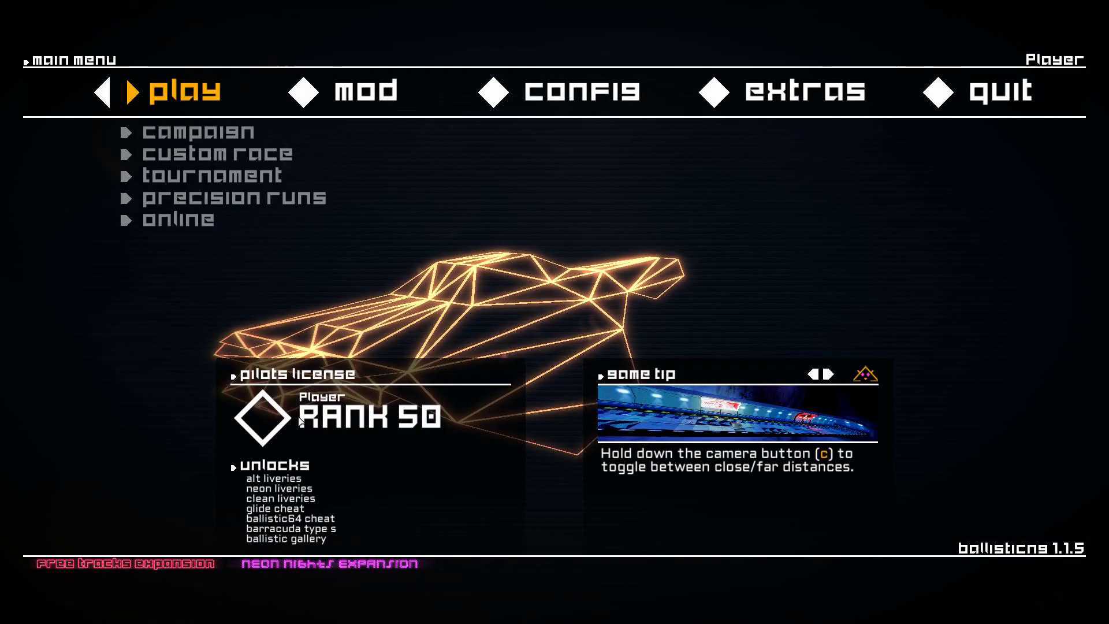
Start a singleplayer custom race from the game's main menu.
{"action": "key", "text": "Down"}
{"action": "key", "text": "Down"}
{"action": "key", "text": "Return"}
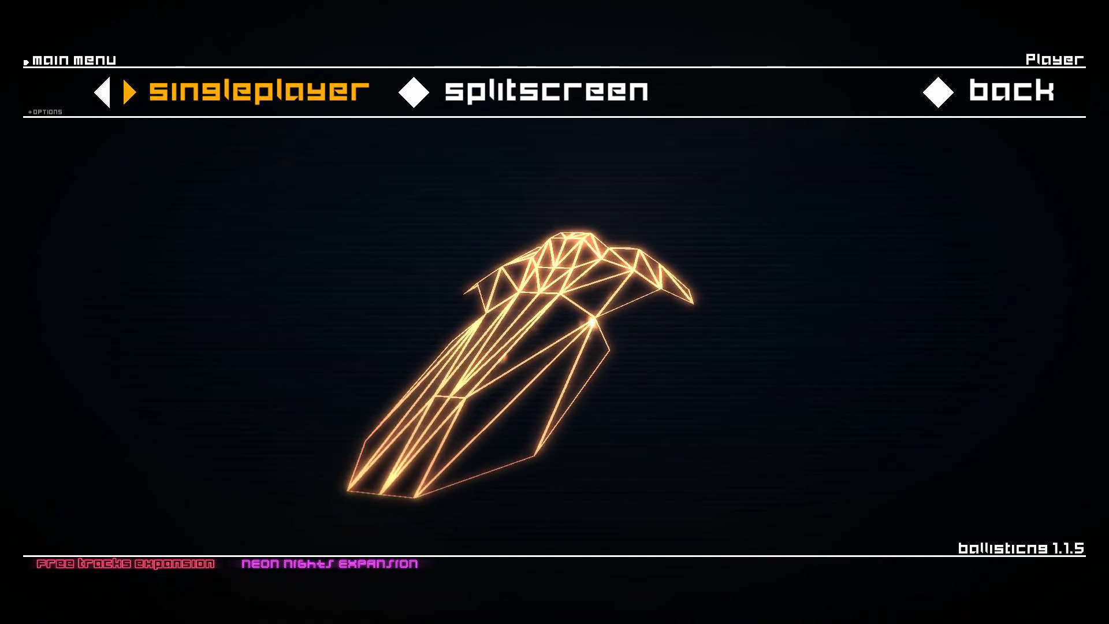
{"action": "key", "text": "Right"}
{"action": "key", "text": "Return"}
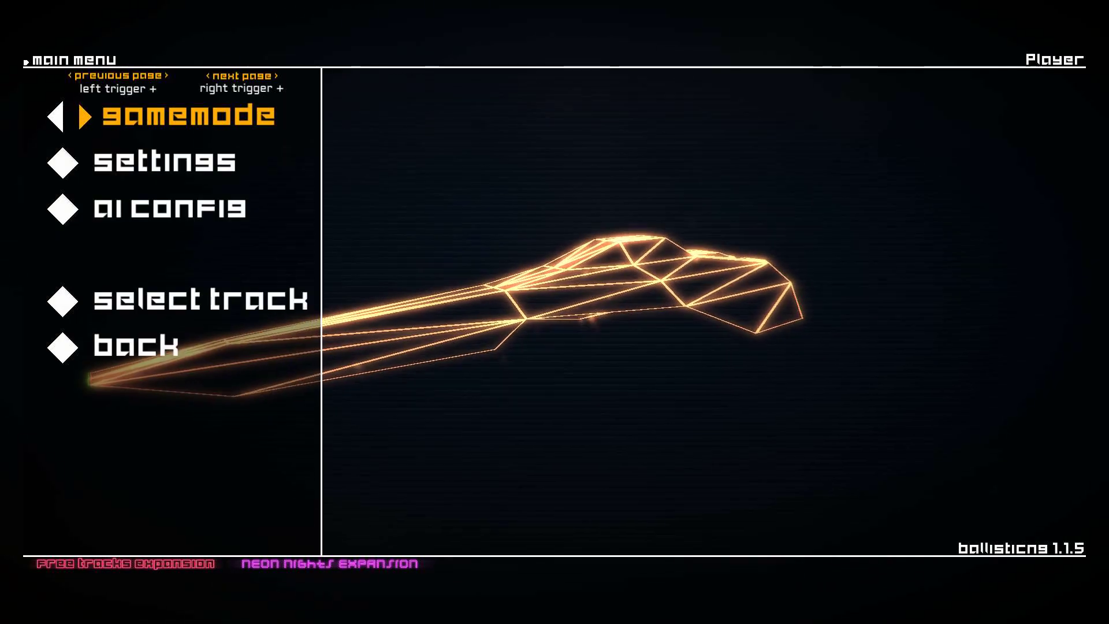
Open track selection, browse the tracks and pick Thunderhead Reverse.
{"action": "key", "text": "Down"}
{"action": "key", "text": "Down"}
{"action": "key", "text": "Down"}
{"action": "key", "text": "Return"}
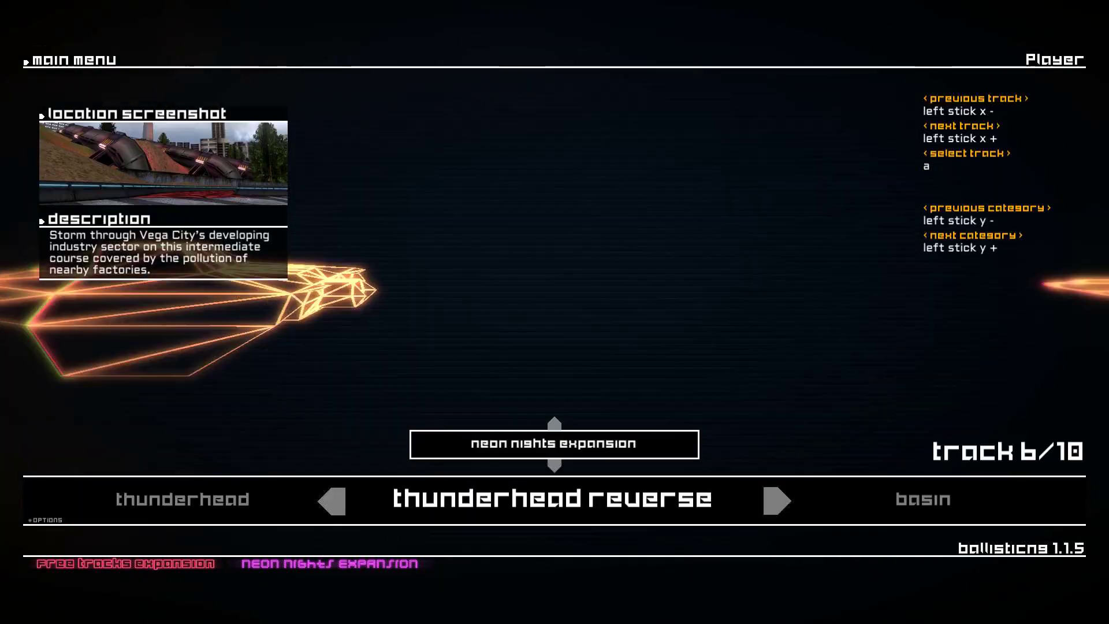
{"action": "key", "text": "Left"}
{"action": "key", "text": "Left"}
{"action": "key", "text": "Left"}
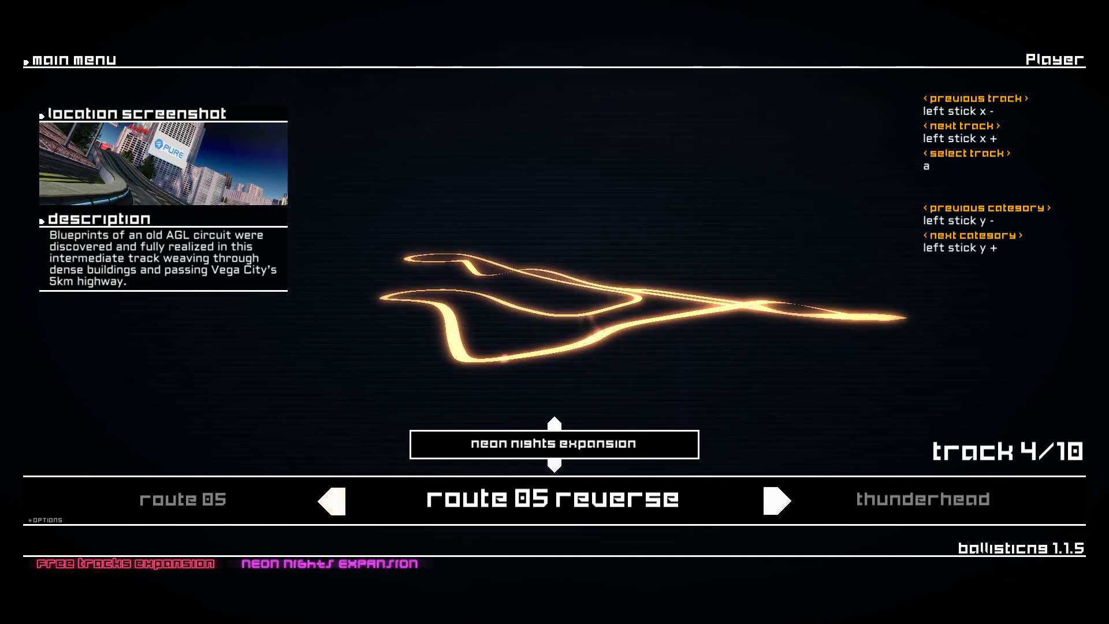
{"action": "key", "text": "Right"}
{"action": "key", "text": "Right"}
{"action": "key", "text": "Right"}
{"action": "key", "text": "Right"}
{"action": "key", "text": "Right"}
{"action": "key", "text": "Right"}
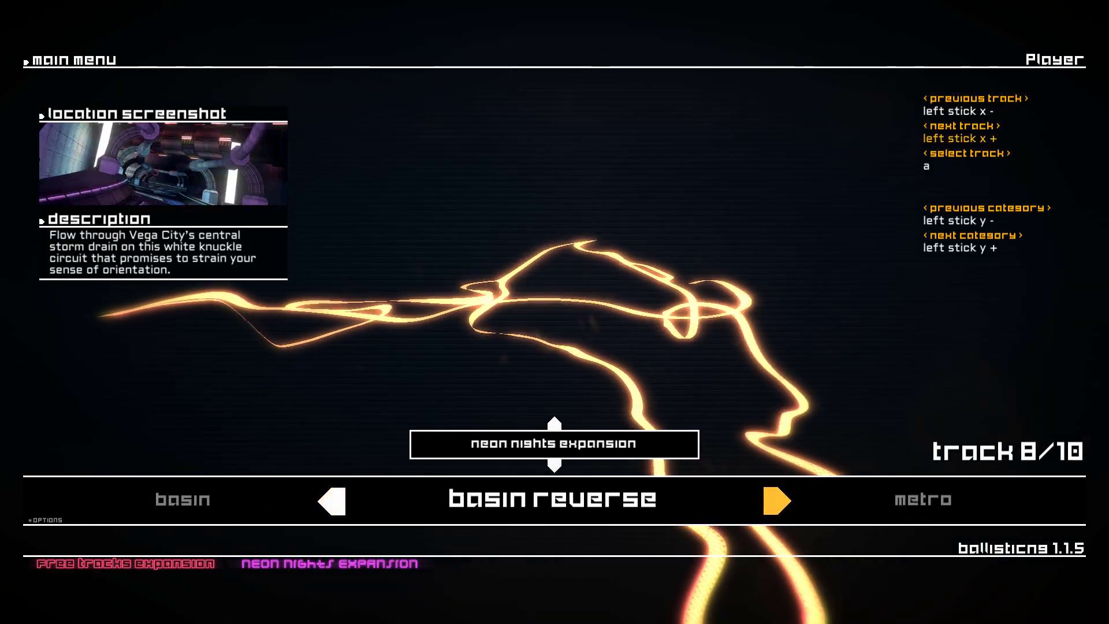
{"action": "key", "text": "Left"}
{"action": "key", "text": "Left"}
{"action": "key", "text": "Left"}
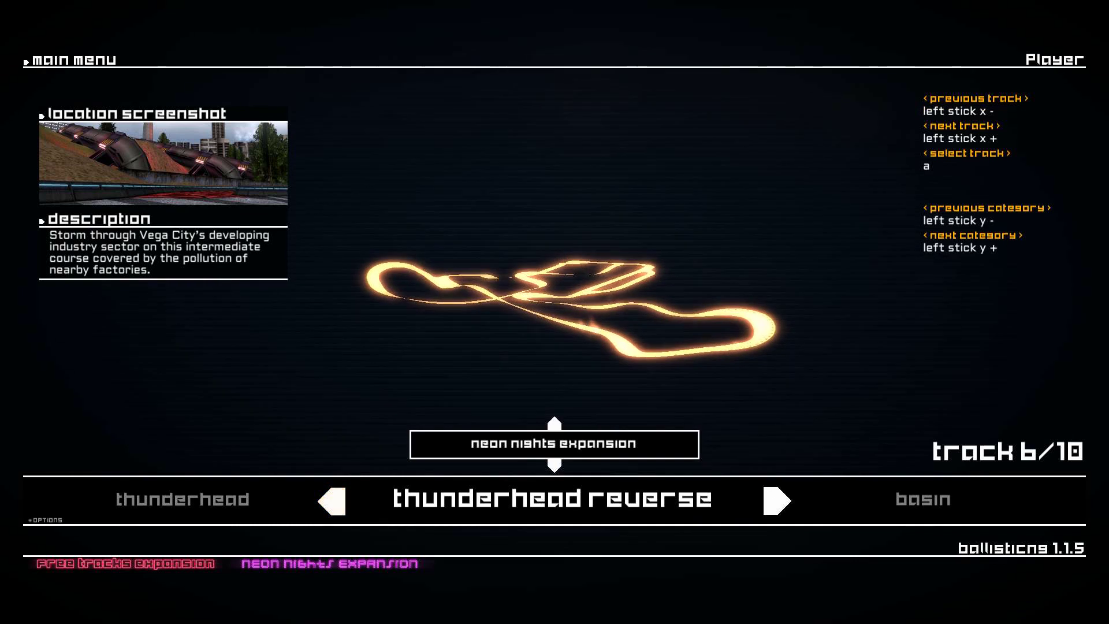
{"action": "key", "text": "Return"}
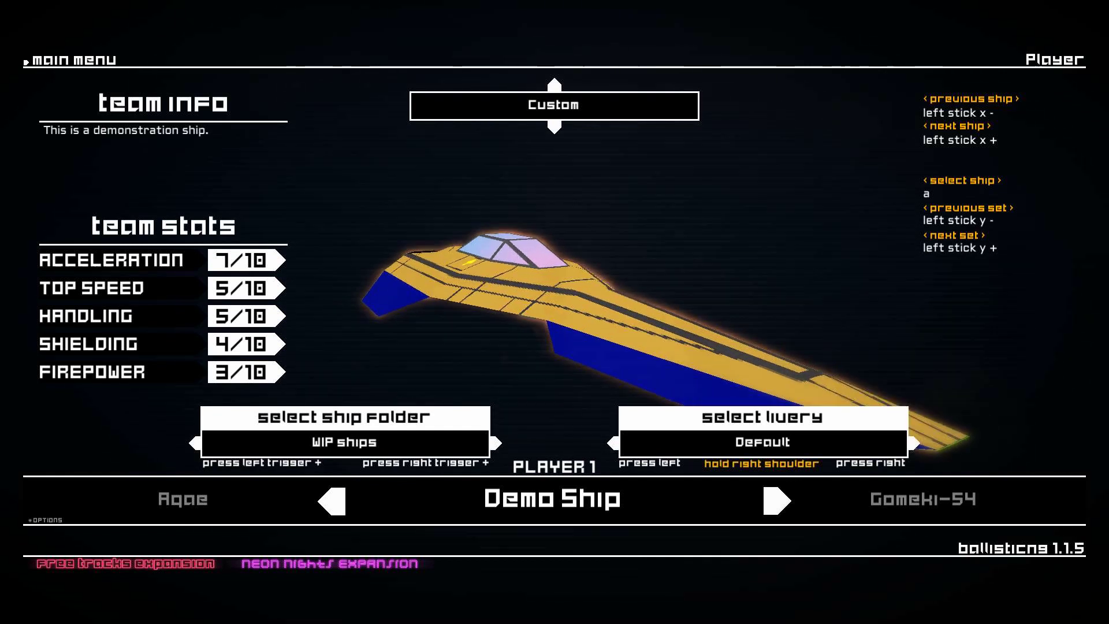
Rotate the Demo Ship preview from the WIP ships folder and select it.
{"action": "key", "text": "Right"}
{"action": "key", "text": "Right"}
{"action": "key", "text": "Right"}
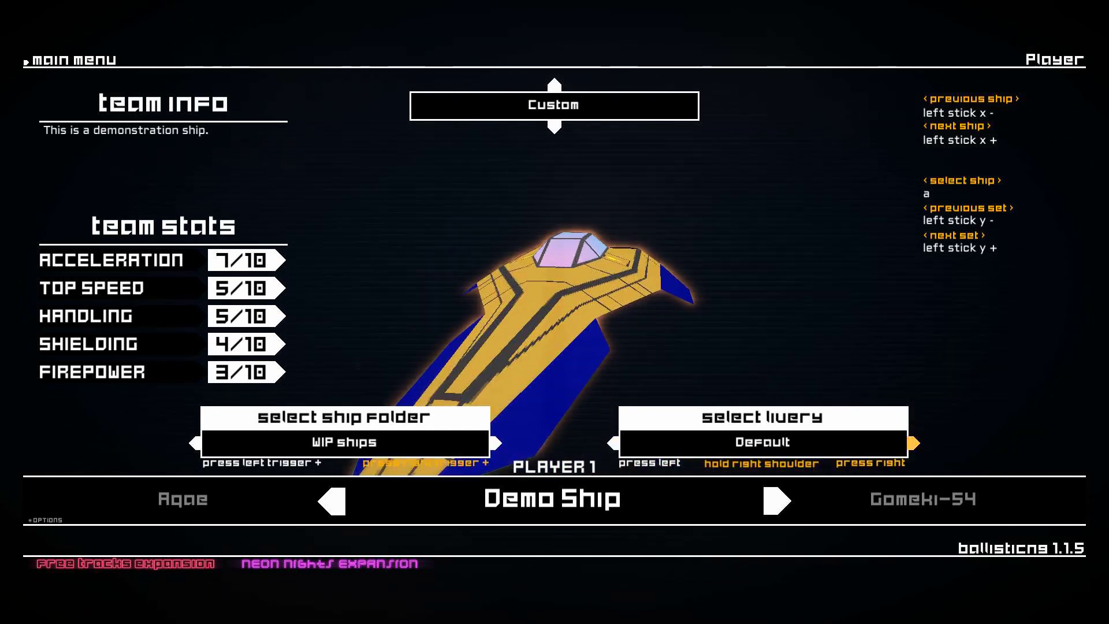
{"action": "key", "text": "Right"}
{"action": "key", "text": "Right"}
{"action": "key", "text": "Right"}
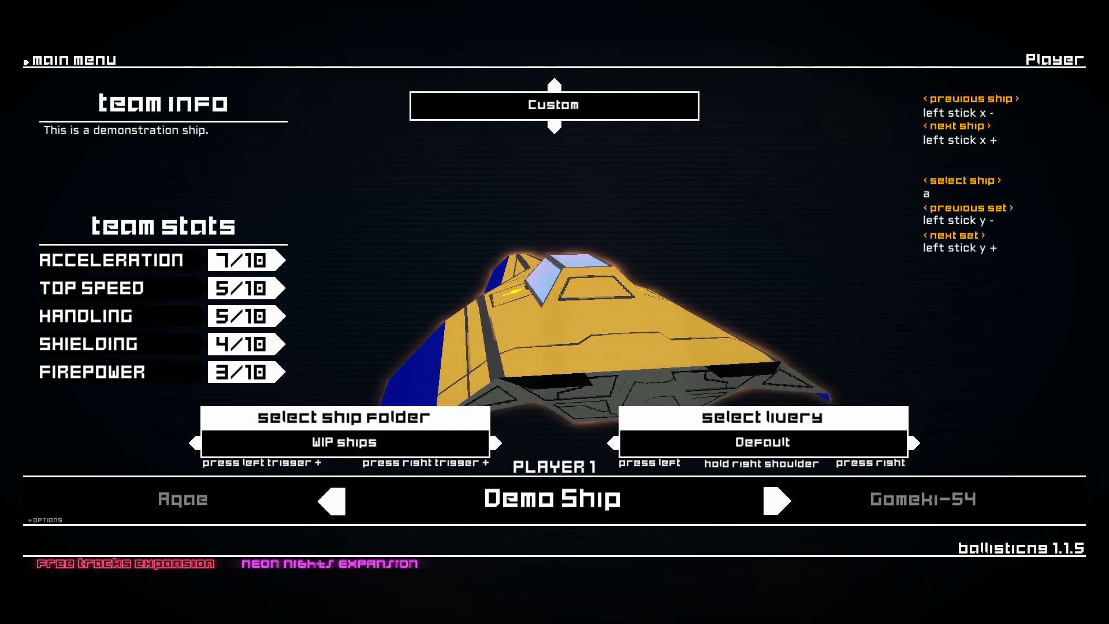
{"action": "key", "text": "Return"}
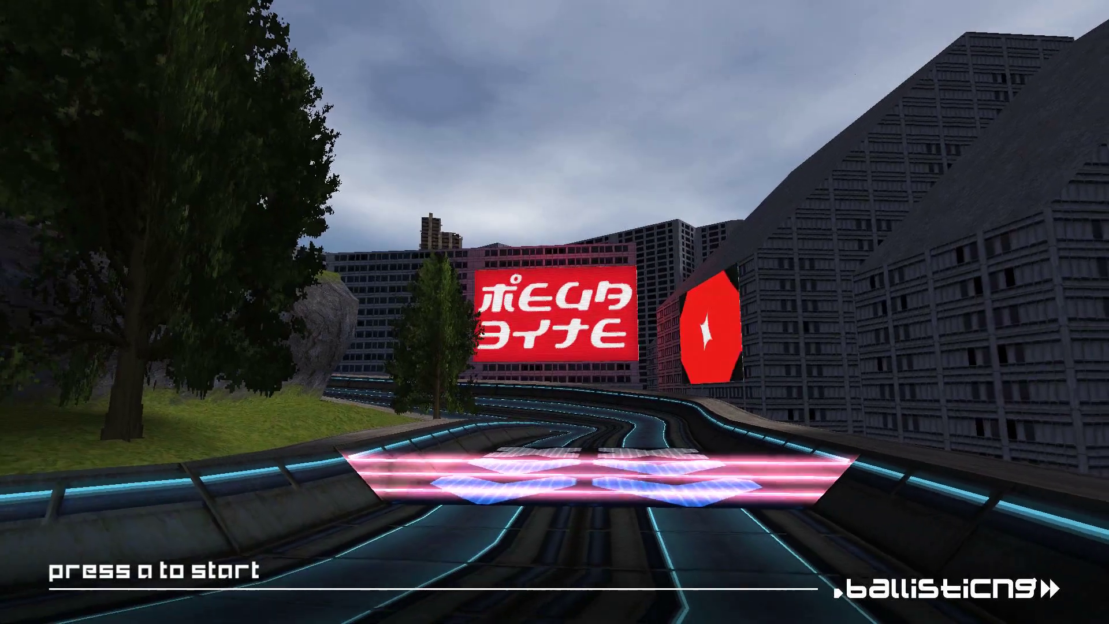
Start the race and fly the yellow Demo Ship around Thunderhead Reverse, toggling the cockpit camera view.
{"action": "key", "text": "Return"}
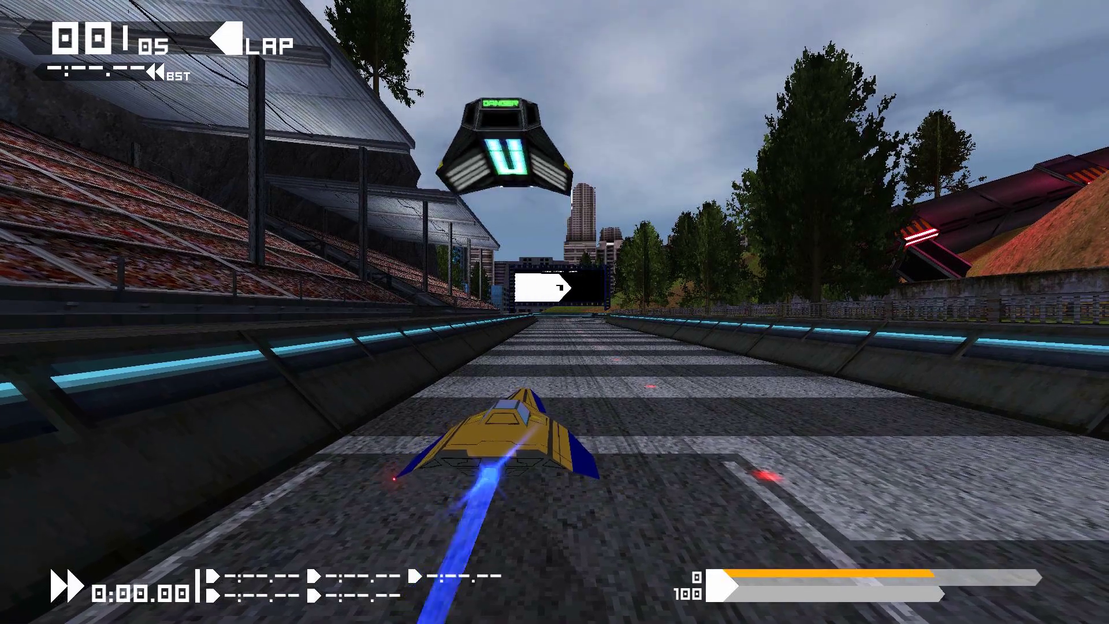
{"action": "key", "text": "Left"}
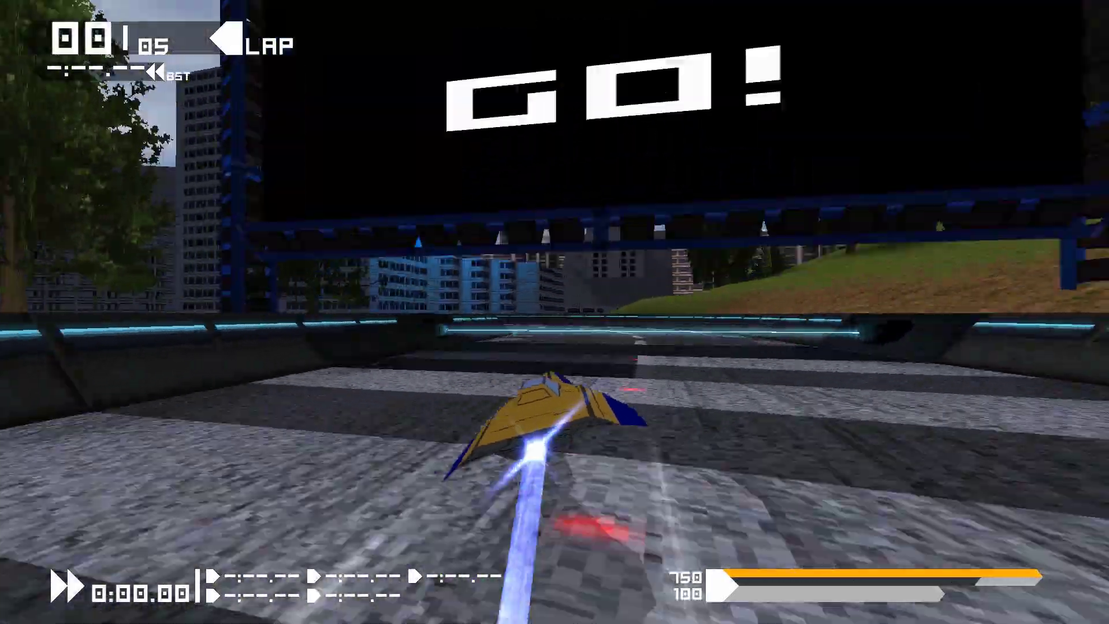
{"action": "key", "text": "Left"}
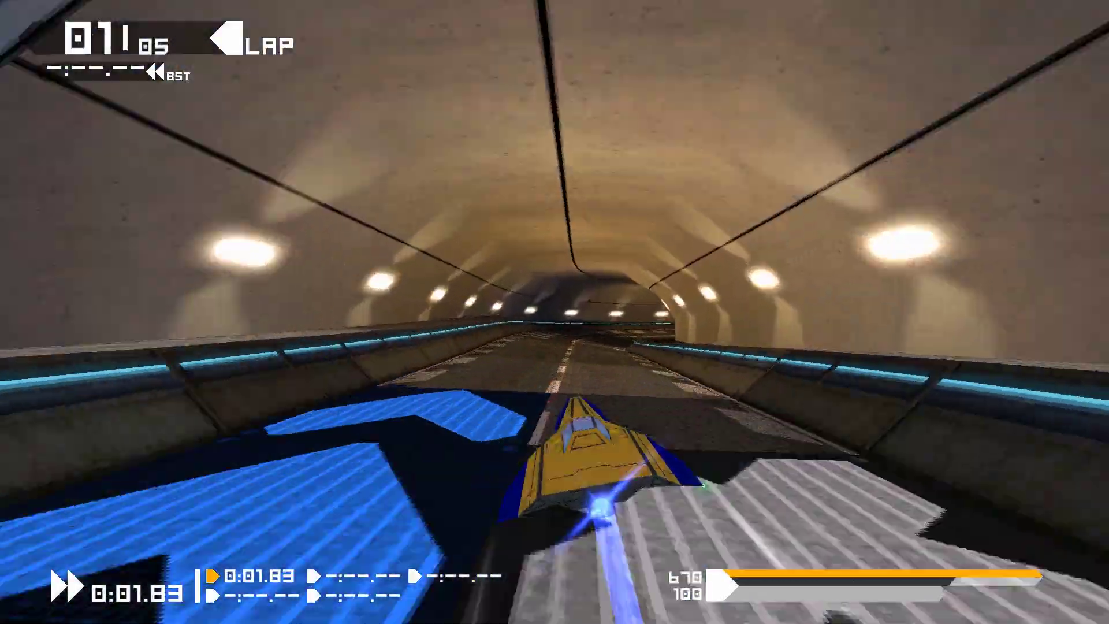
{"action": "key", "text": "Right"}
{"action": "key", "text": "Left"}
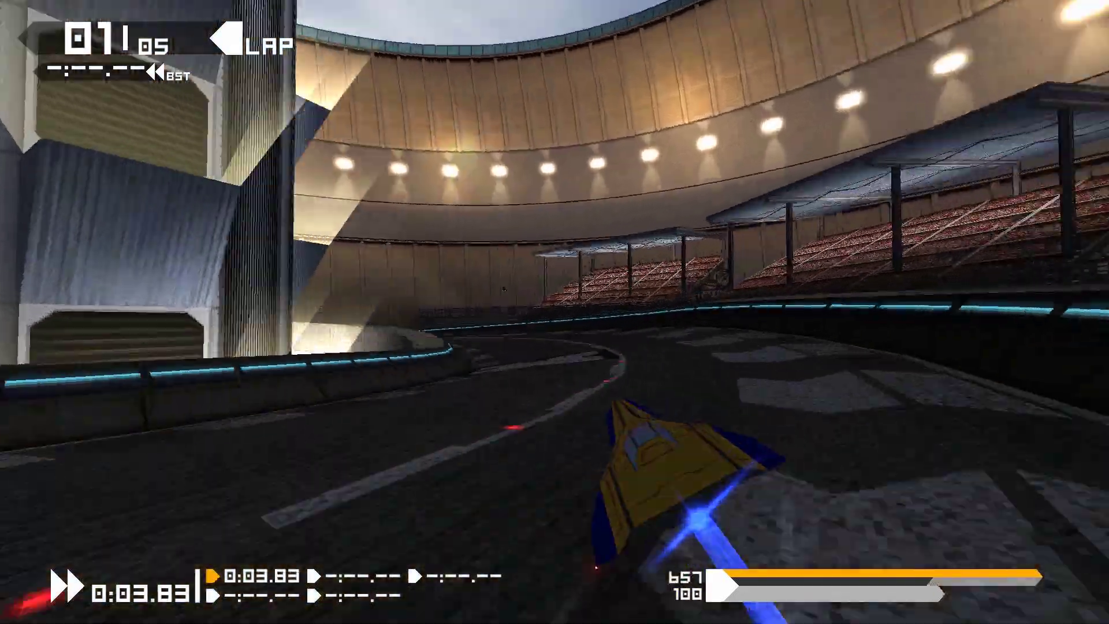
{"action": "key", "text": "Right"}
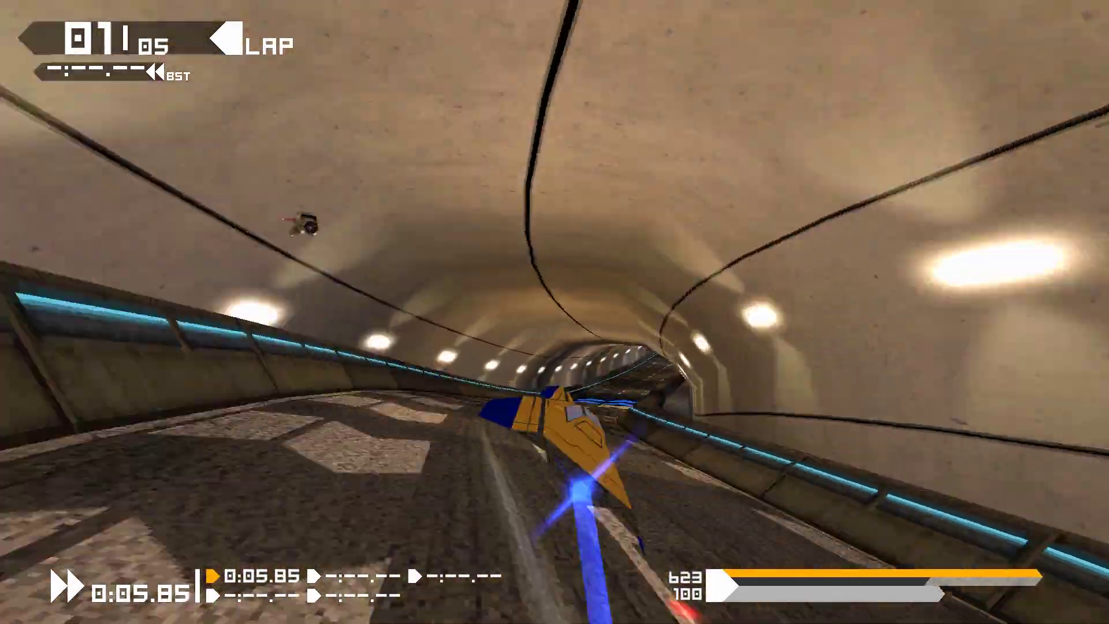
{"action": "key", "text": "Left"}
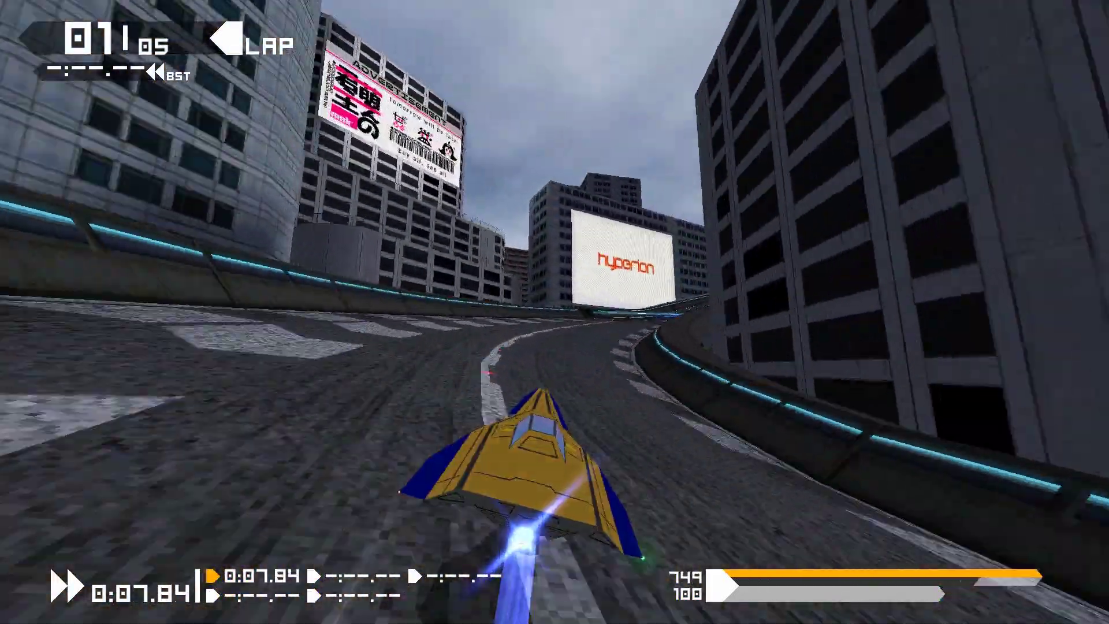
{"action": "key", "text": "Left"}
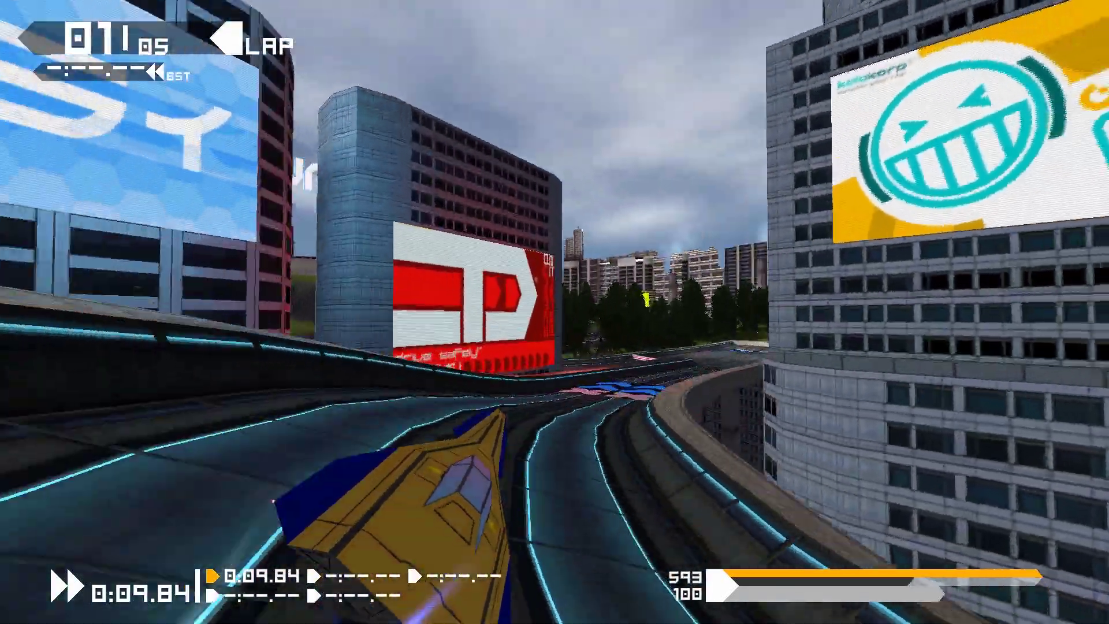
{"action": "key", "text": "Right"}
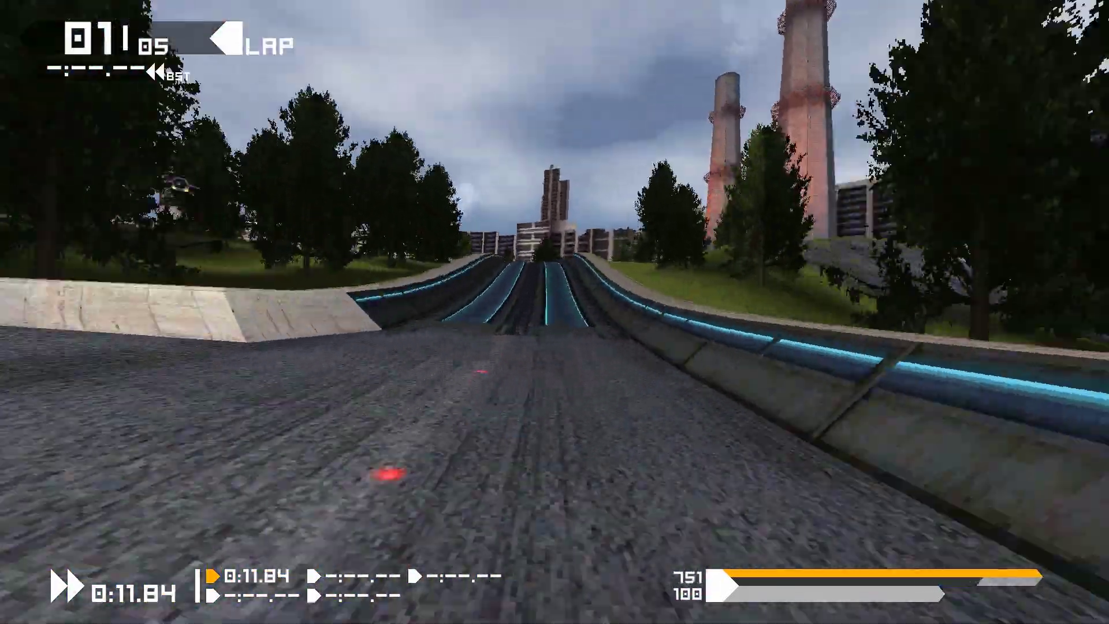
{"action": "key", "text": "Left"}
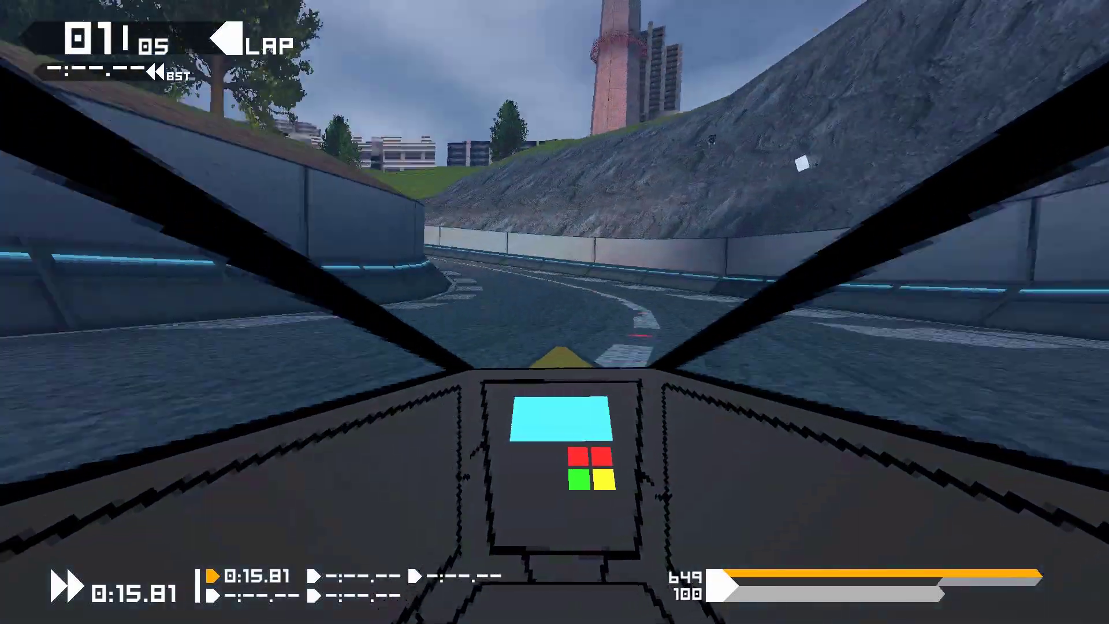
{"action": "key", "text": "Left"}
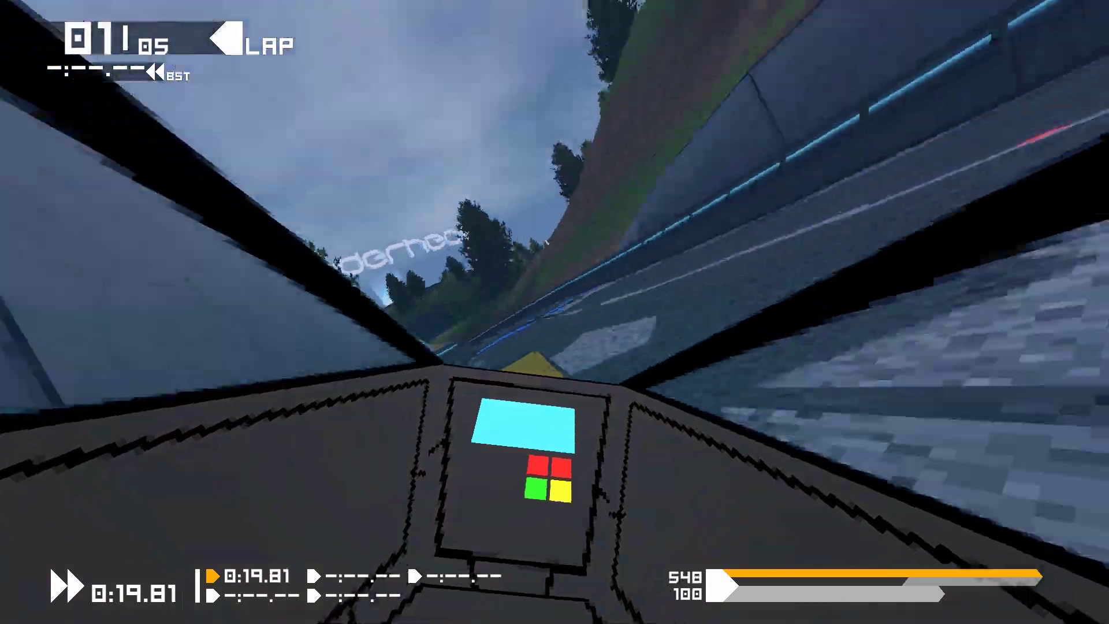
{"action": "key", "text": "Left"}
{"action": "key", "text": "c"}
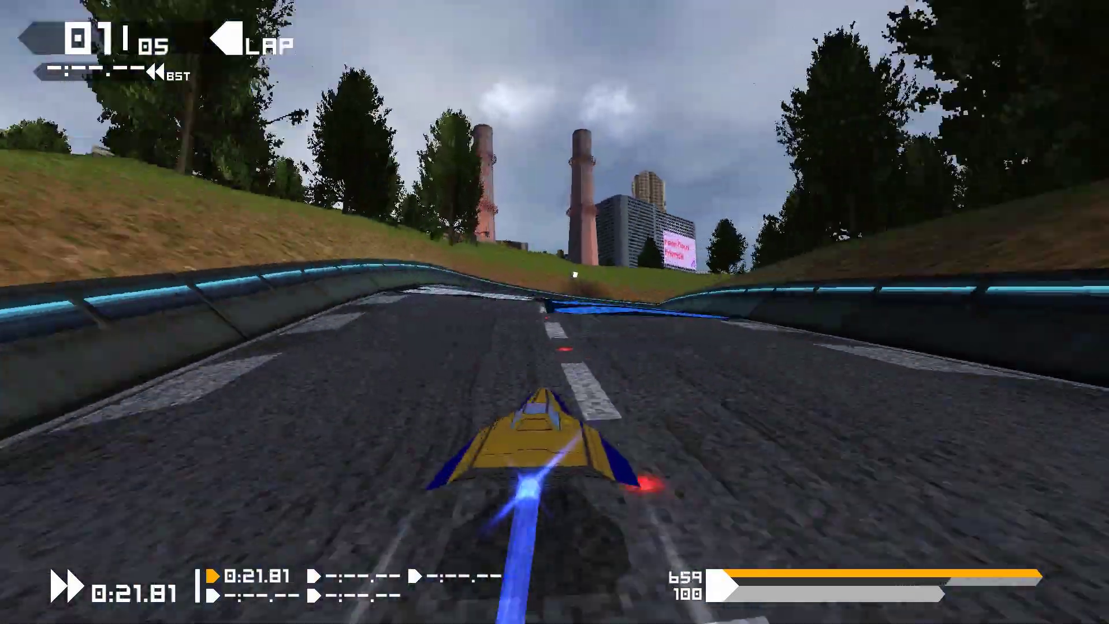
{"action": "key", "text": "Left"}
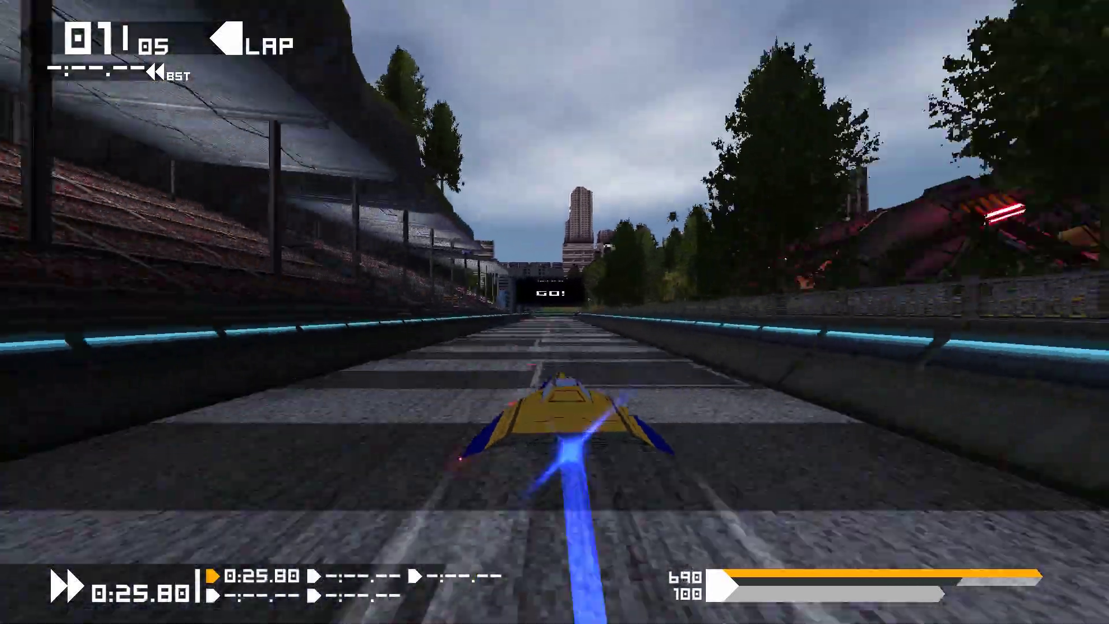
{"action": "key", "text": "Left"}
{"action": "key", "text": "Left"}
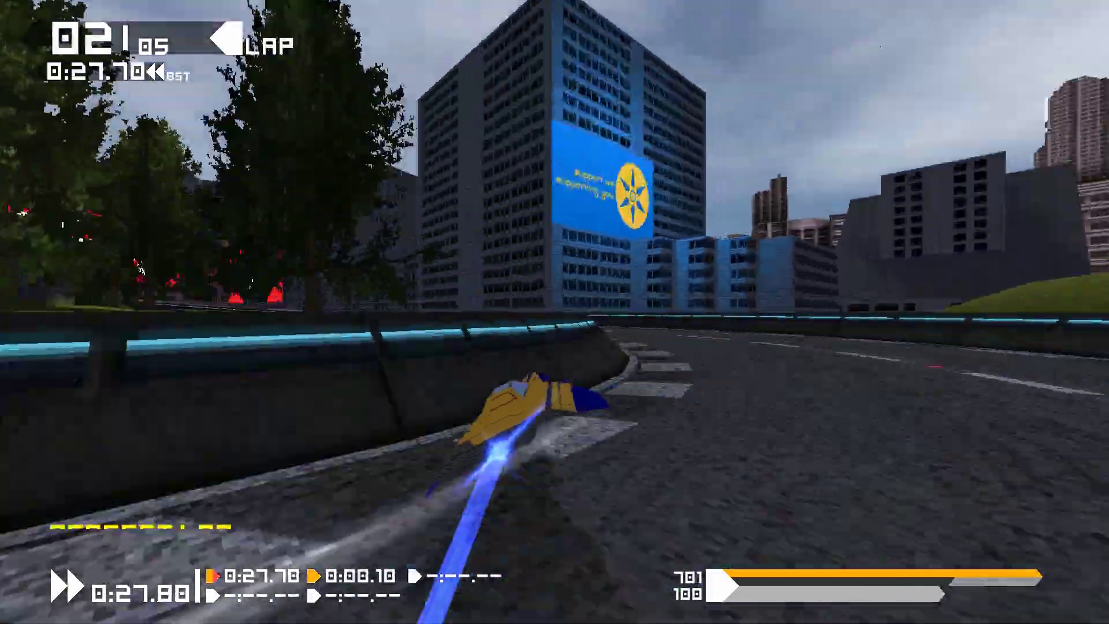
{"action": "key", "text": "Right"}
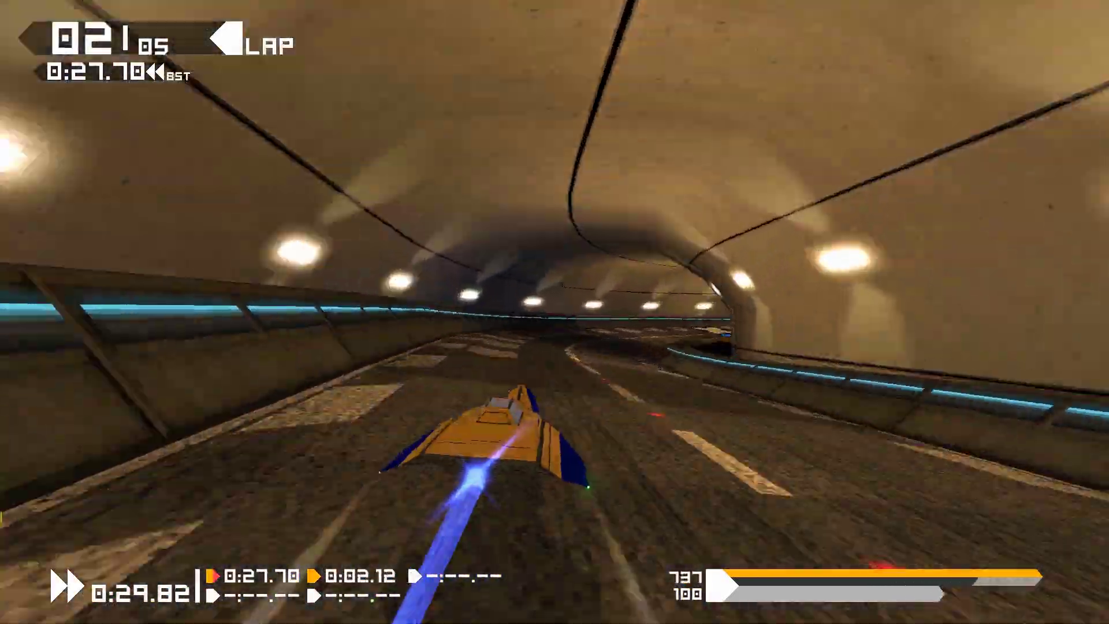
{"action": "key", "text": "Left"}
{"action": "key", "text": "Left"}
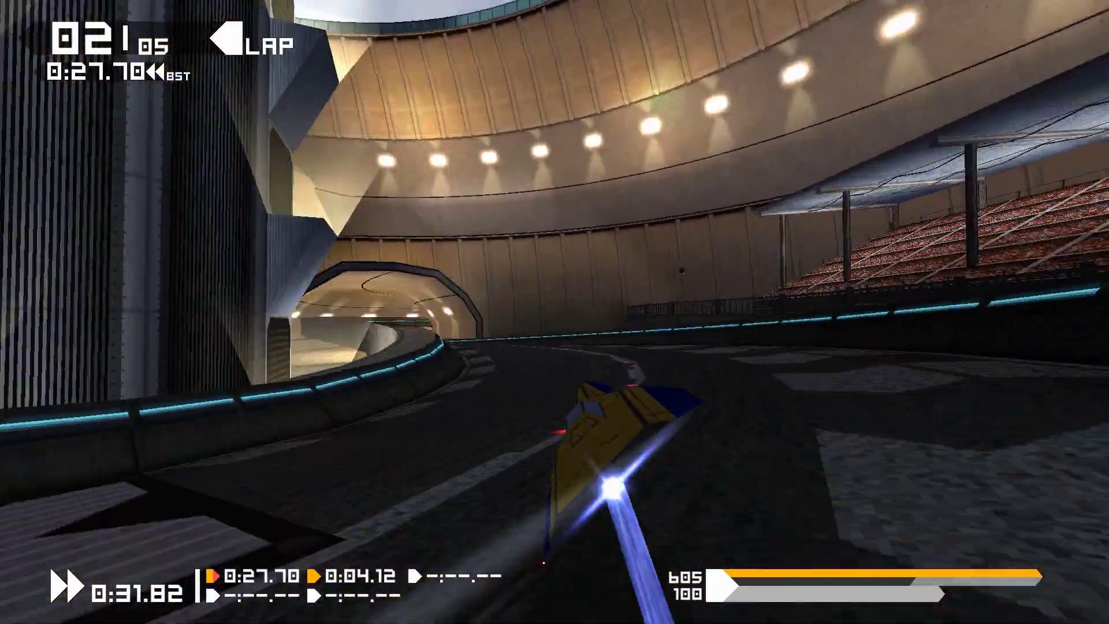
Pause the race, choose change track/ship, and confirm Thunderhead Reverse and the ship to restart the race.
{"action": "key", "text": "Escape"}
{"action": "key", "text": "Right"}
{"action": "key", "text": "Down"}
{"action": "key", "text": "Down"}
{"action": "key", "text": "Return"}
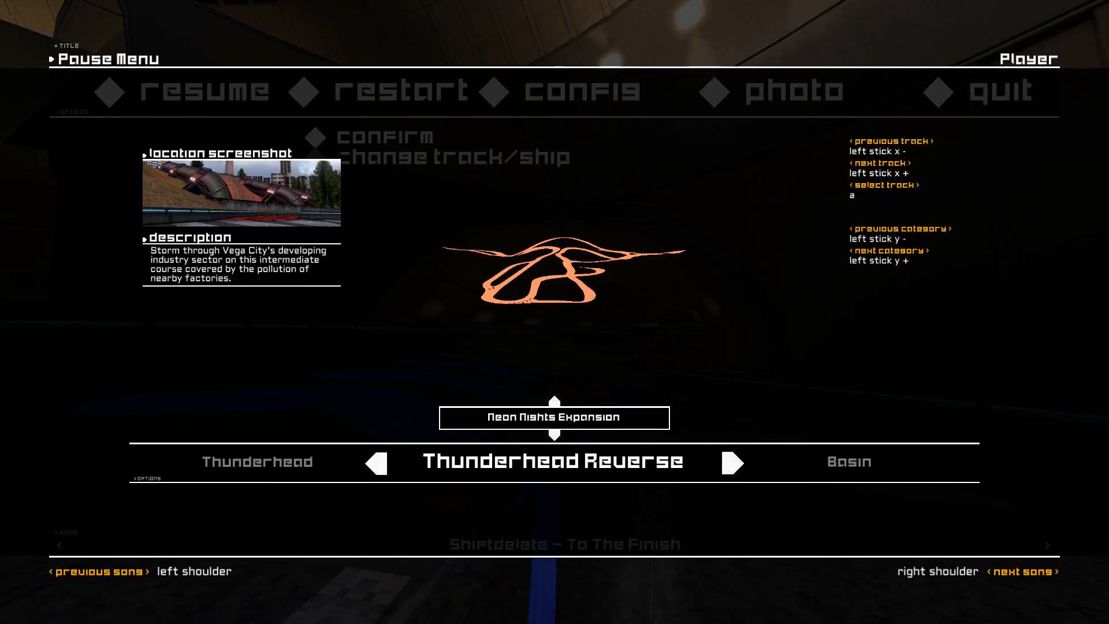
{"action": "key", "text": "Return"}
{"action": "key", "text": "Return"}
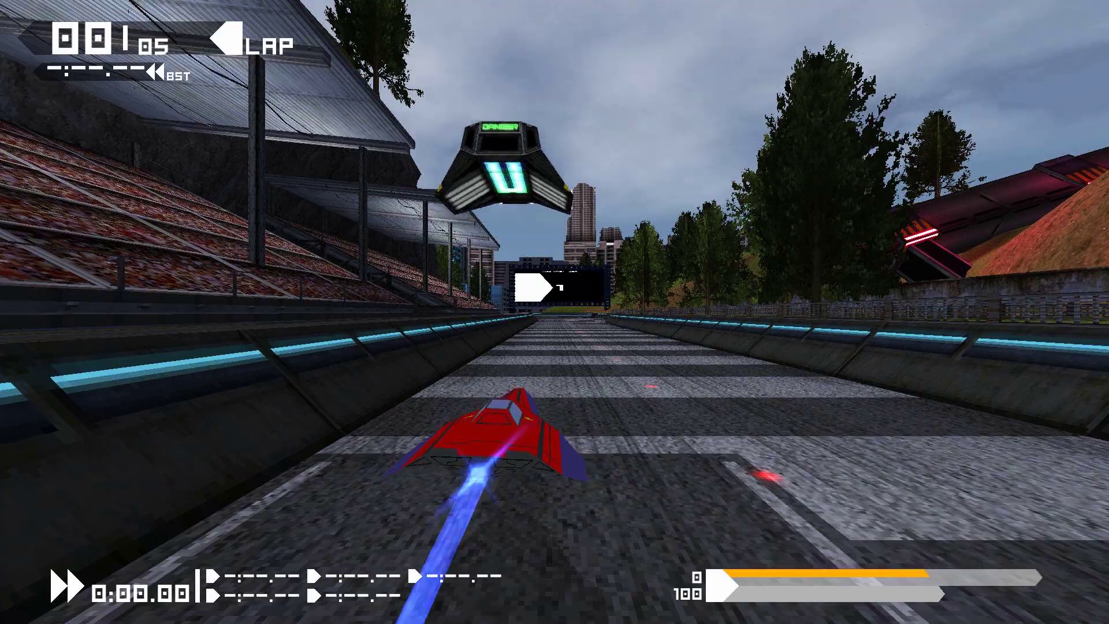
Fly the red ship around Thunderhead Reverse to test its handling, switching to the cockpit camera view.
{"action": "key", "text": "Left"}
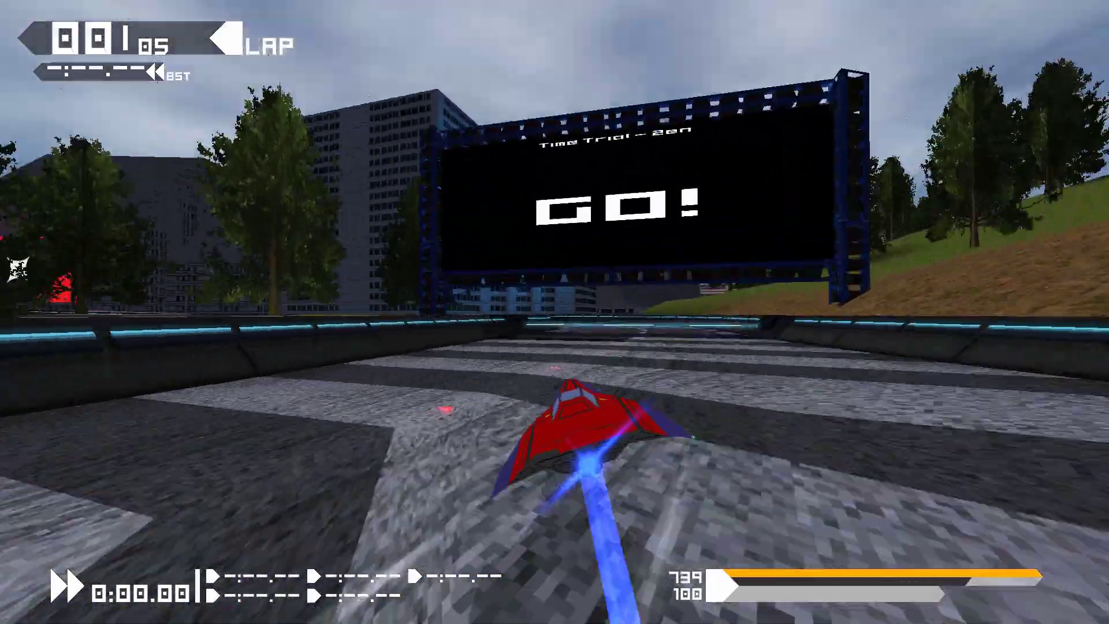
{"action": "key", "text": "Left"}
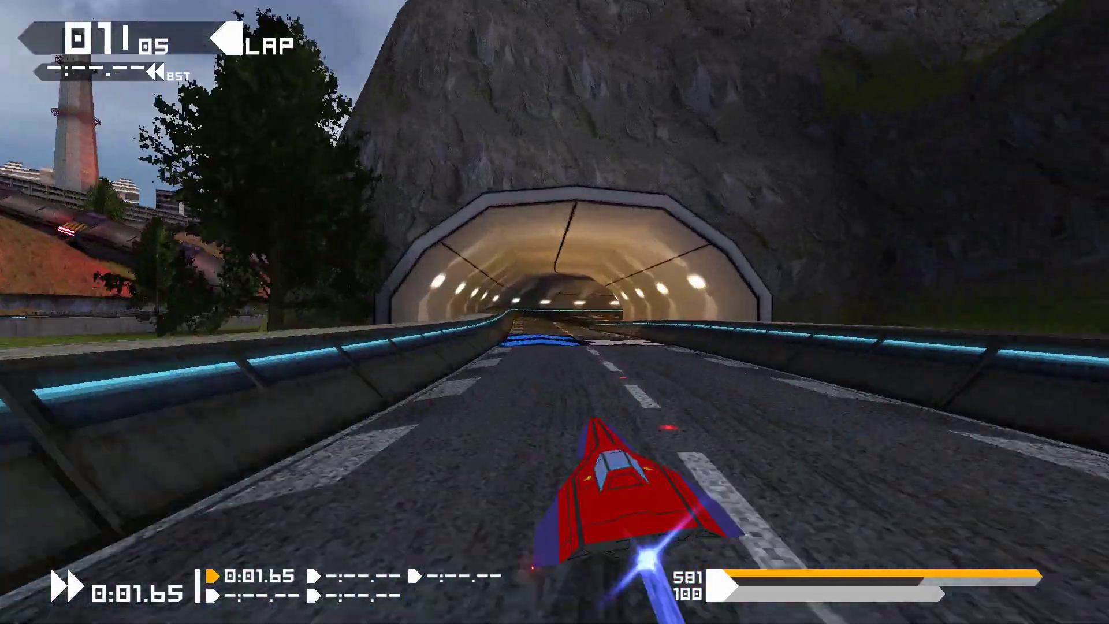
{"action": "key", "text": "Right"}
{"action": "key", "text": "Left"}
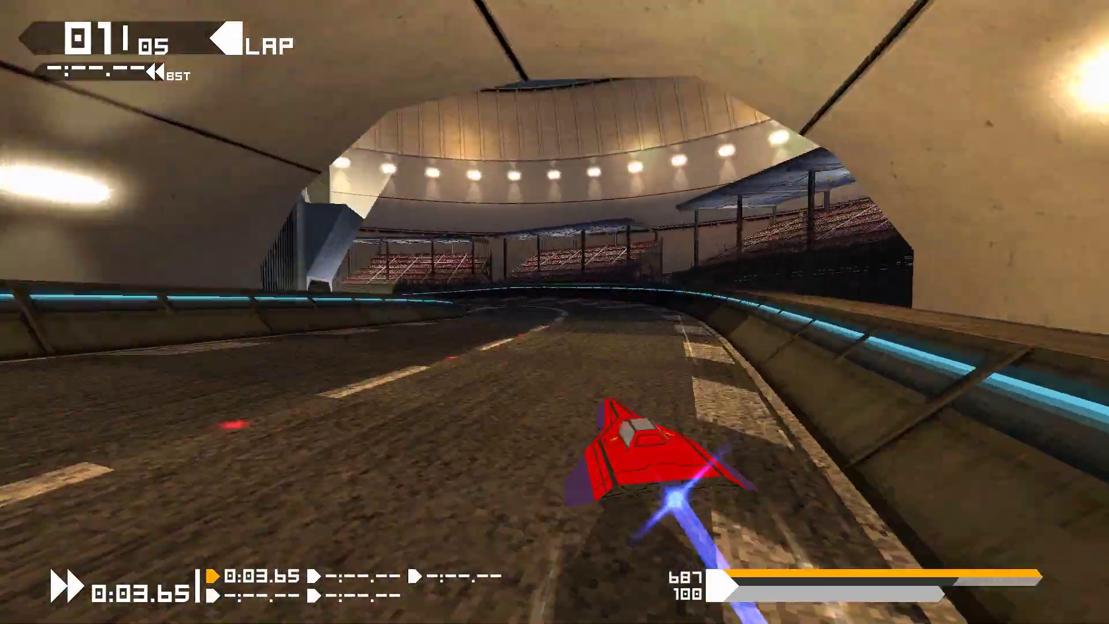
{"action": "key", "text": "Right"}
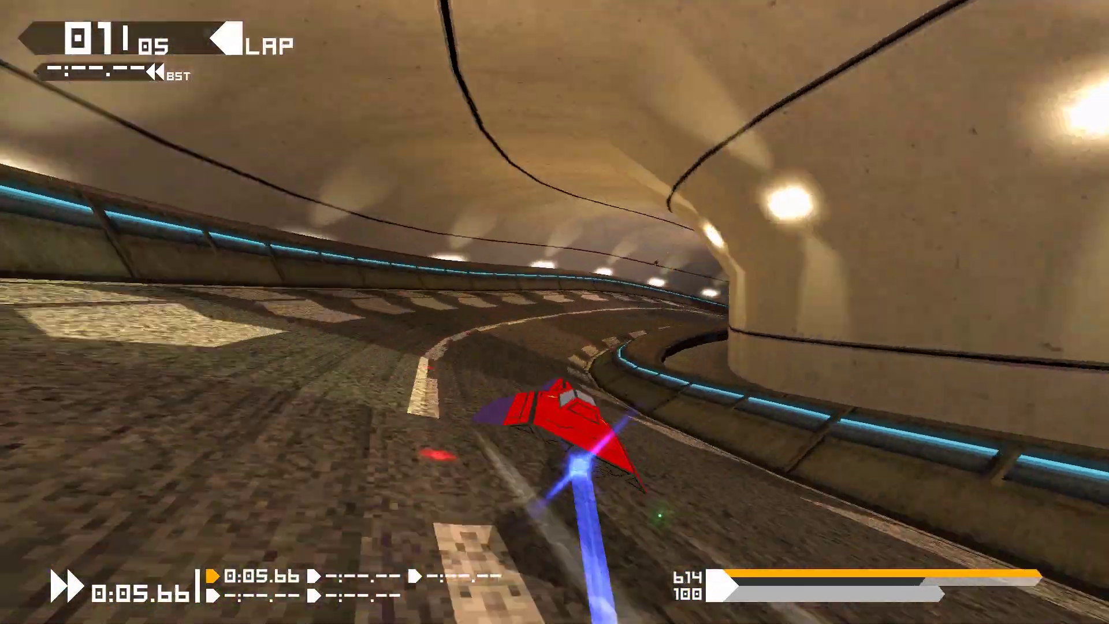
{"action": "key", "text": "Right"}
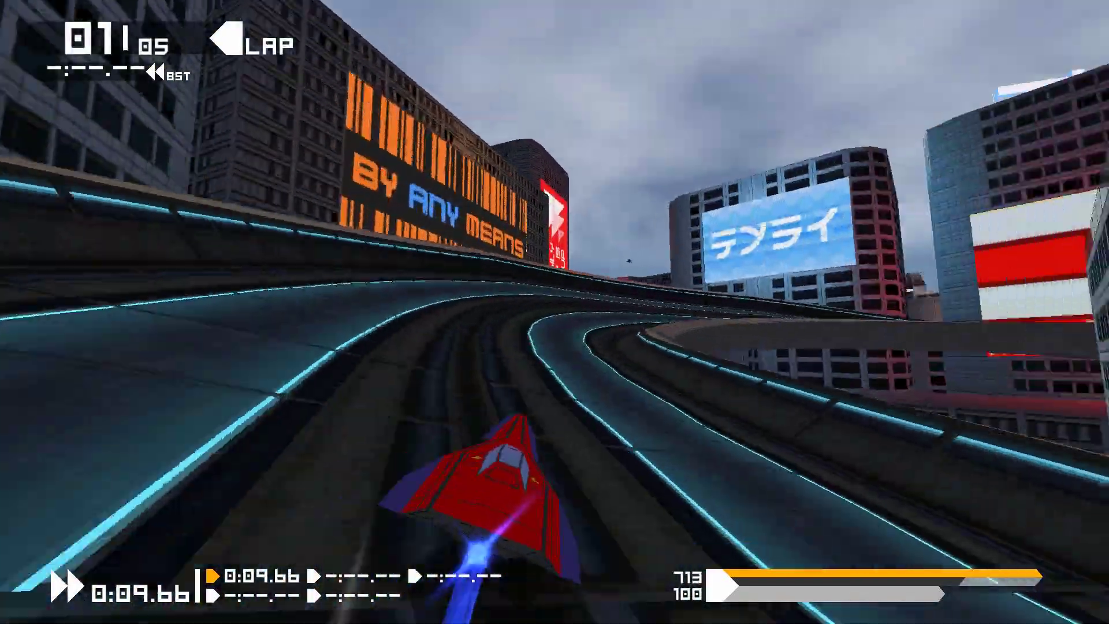
{"action": "key", "text": "Right"}
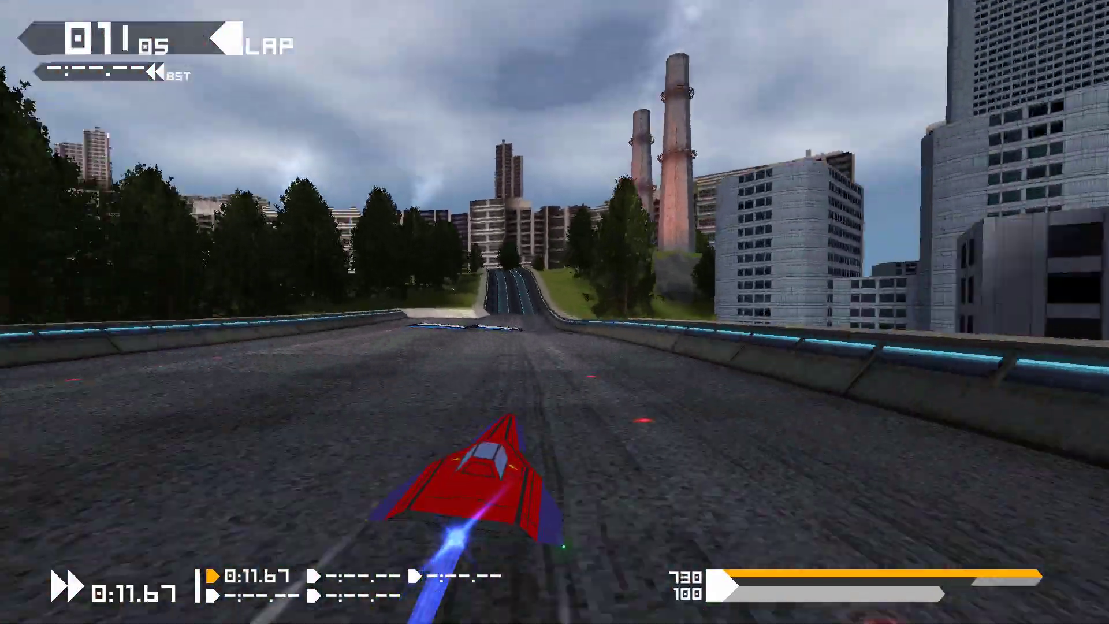
{"action": "key", "text": "Left"}
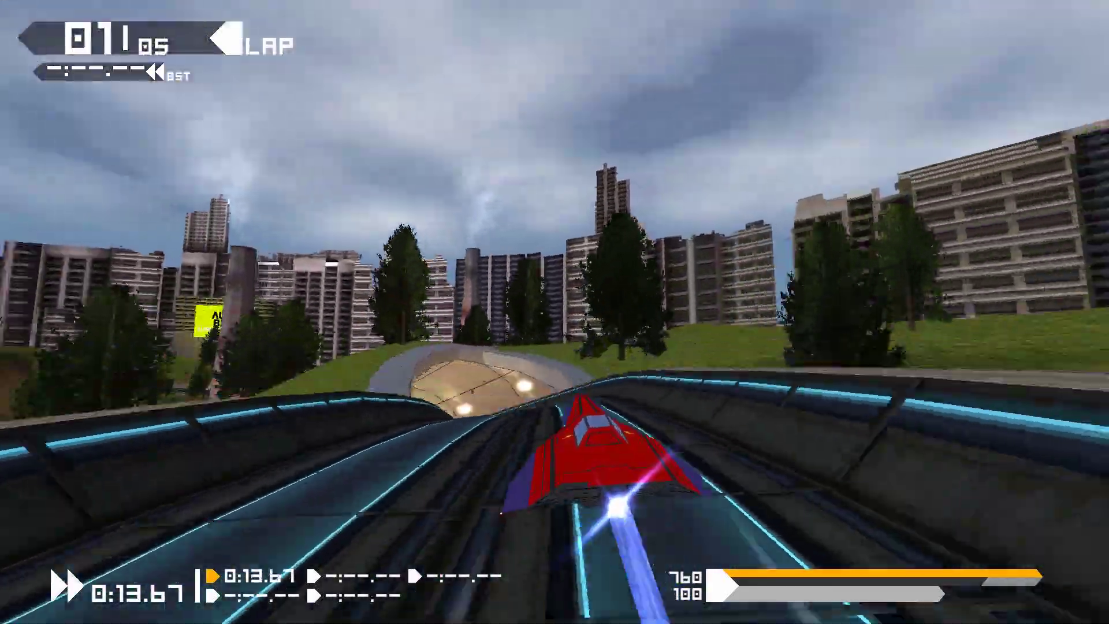
{"action": "key", "text": "Left"}
{"action": "key", "text": "Right"}
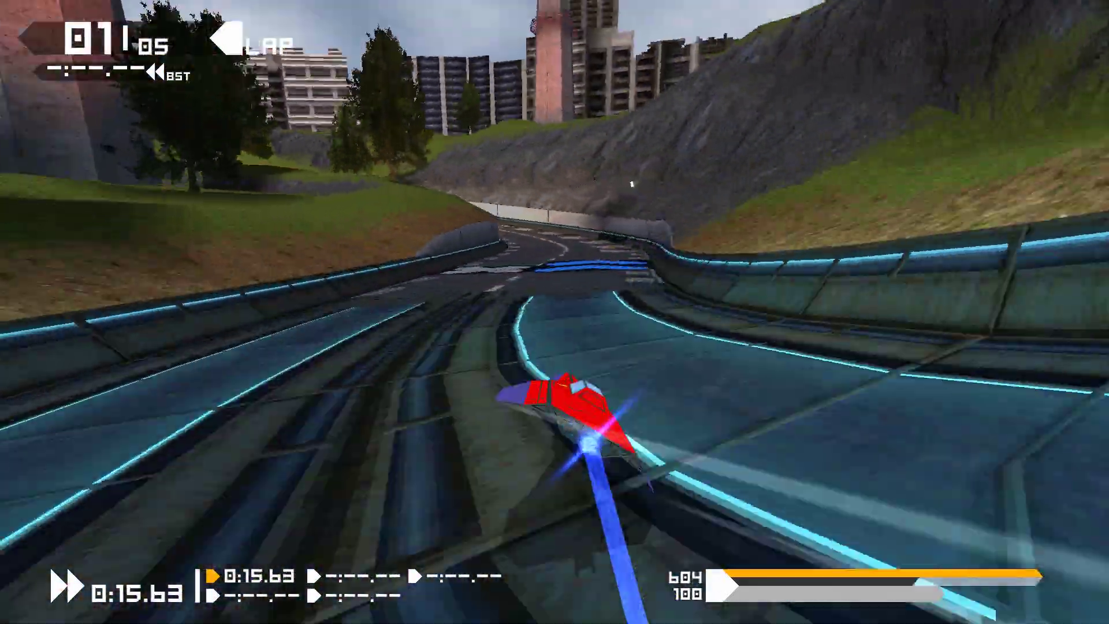
{"action": "key", "text": "Left"}
{"action": "key", "text": "Right"}
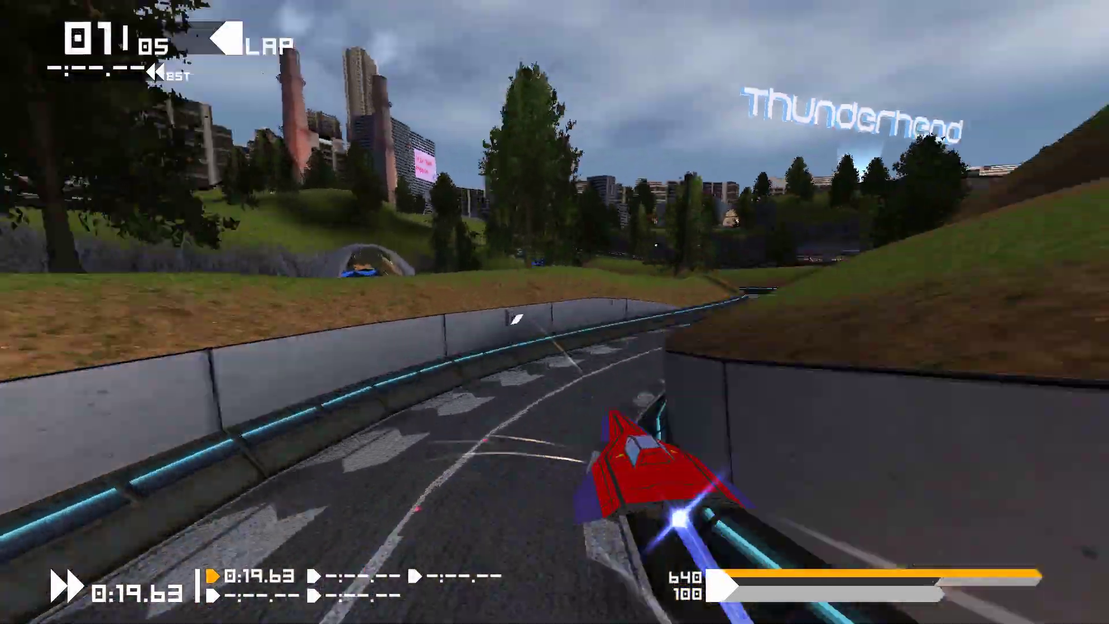
{"action": "key", "text": "Left"}
{"action": "key", "text": "Right"}
{"action": "key", "text": "Left"}
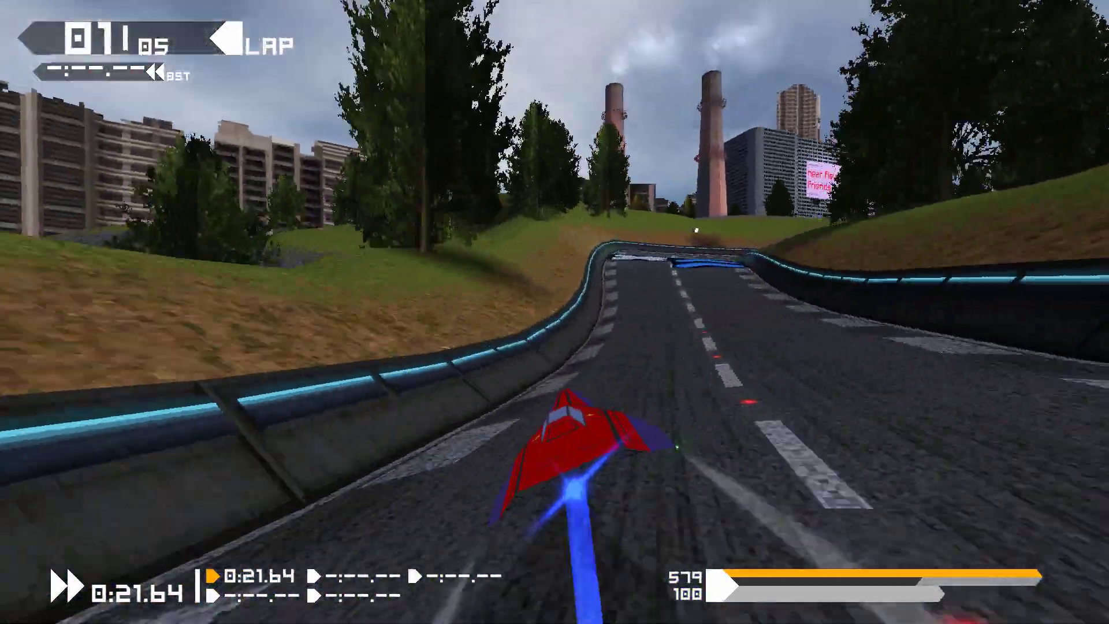
{"action": "key", "text": "Right"}
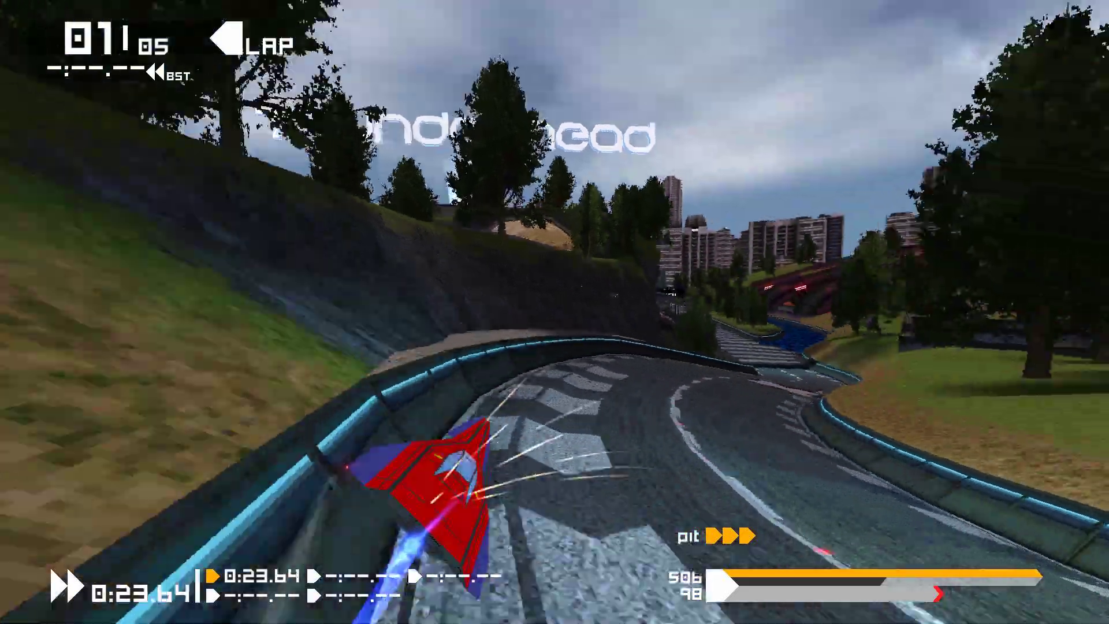
{"action": "key", "text": "Left"}
{"action": "key", "text": "Right"}
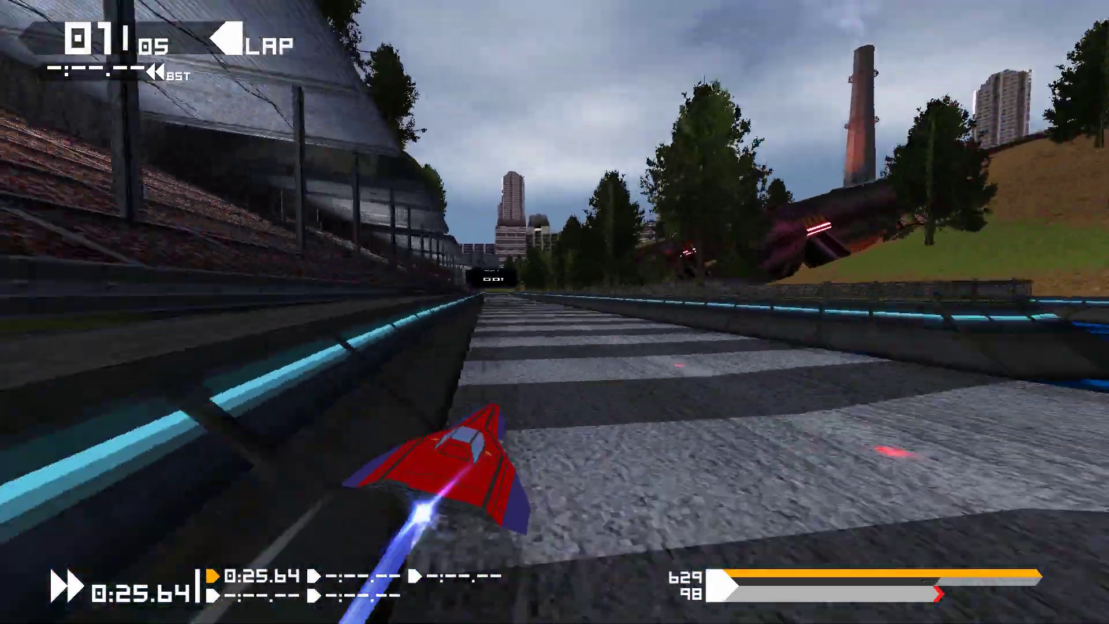
{"action": "key", "text": "Left"}
{"action": "key", "text": "Right"}
{"action": "key", "text": "Left"}
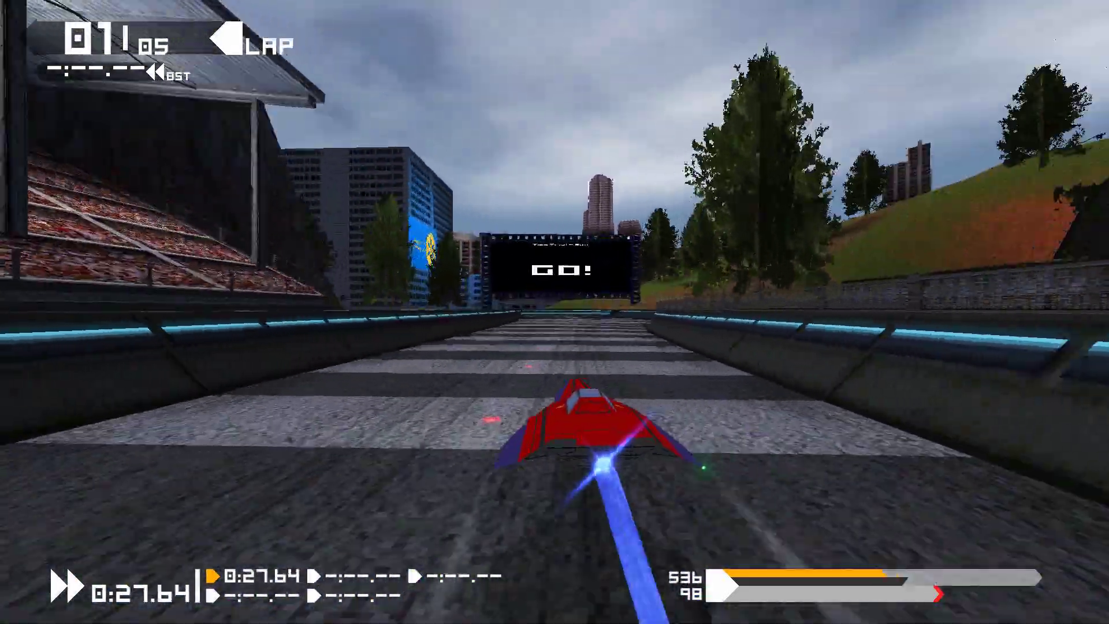
{"action": "key", "text": "Right"}
{"action": "key", "text": "Left"}
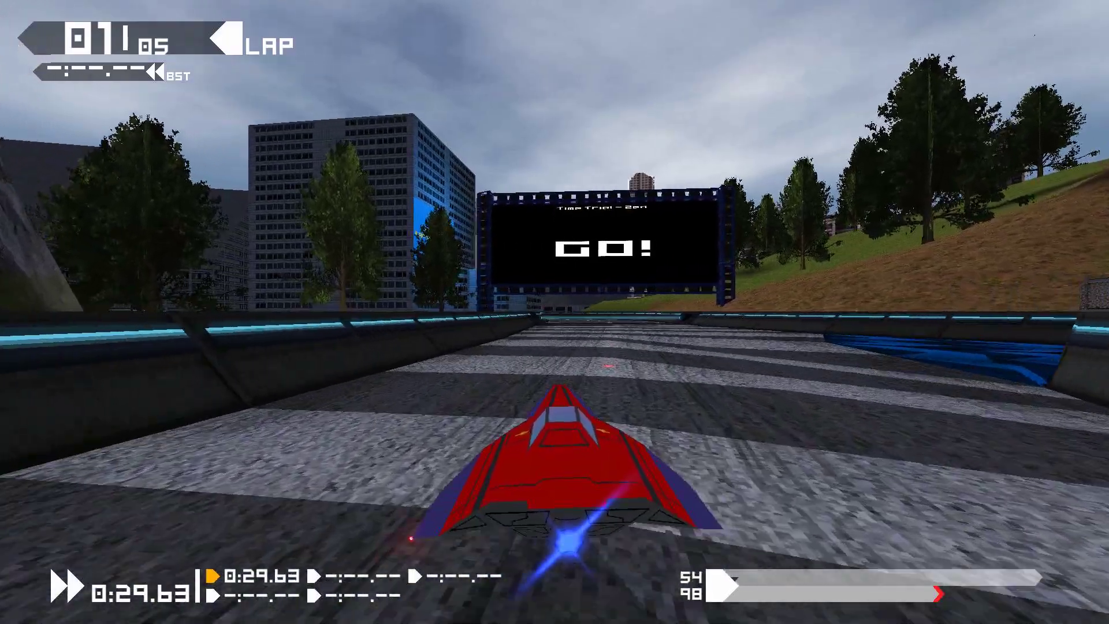
{"action": "key", "text": "Right"}
{"action": "key", "text": "Left"}
{"action": "key", "text": "c"}
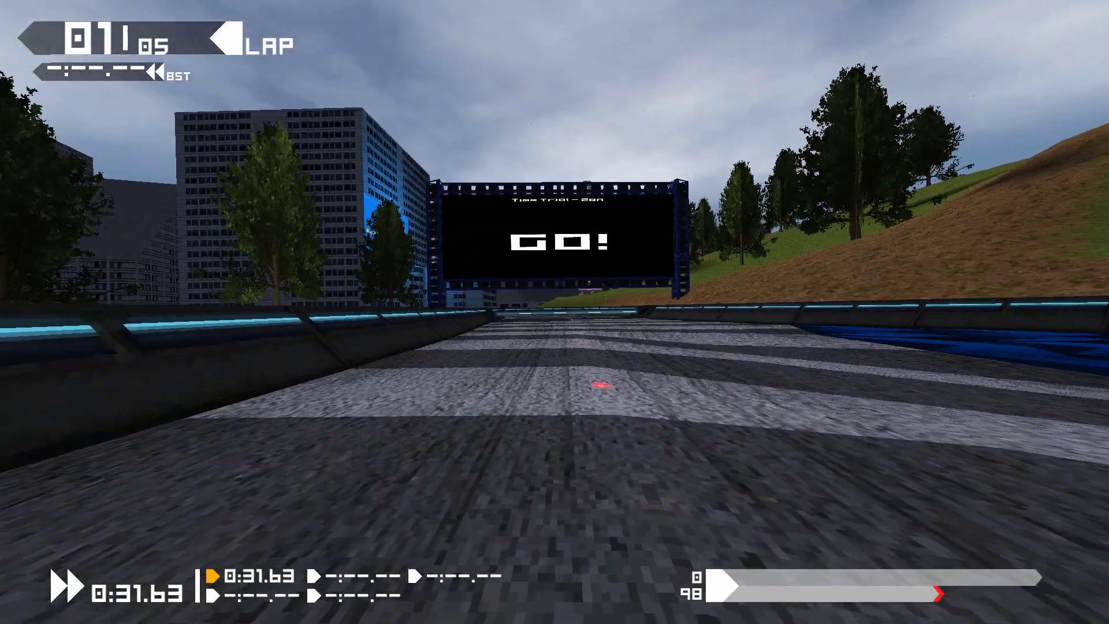
{"action": "key", "text": "c"}
{"action": "key", "text": "Left"}
{"action": "key", "text": "Right"}
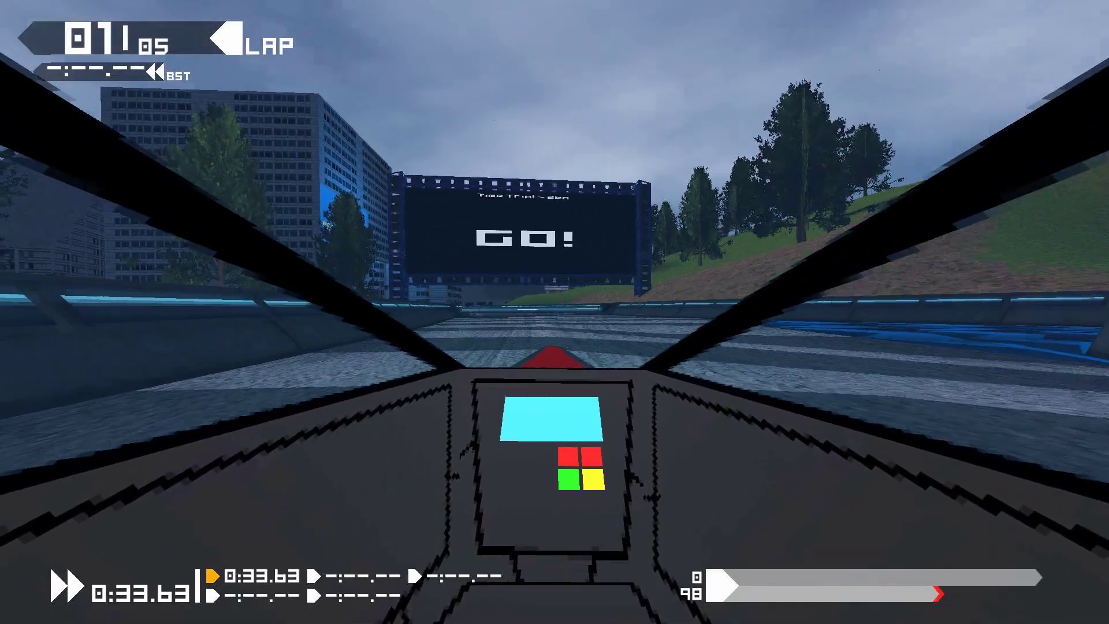
{"action": "key", "text": "c"}
Pause the race and open the gameplay options to review the cockpit camera settings, then return to the pause menu.
{"action": "key", "text": "Escape"}
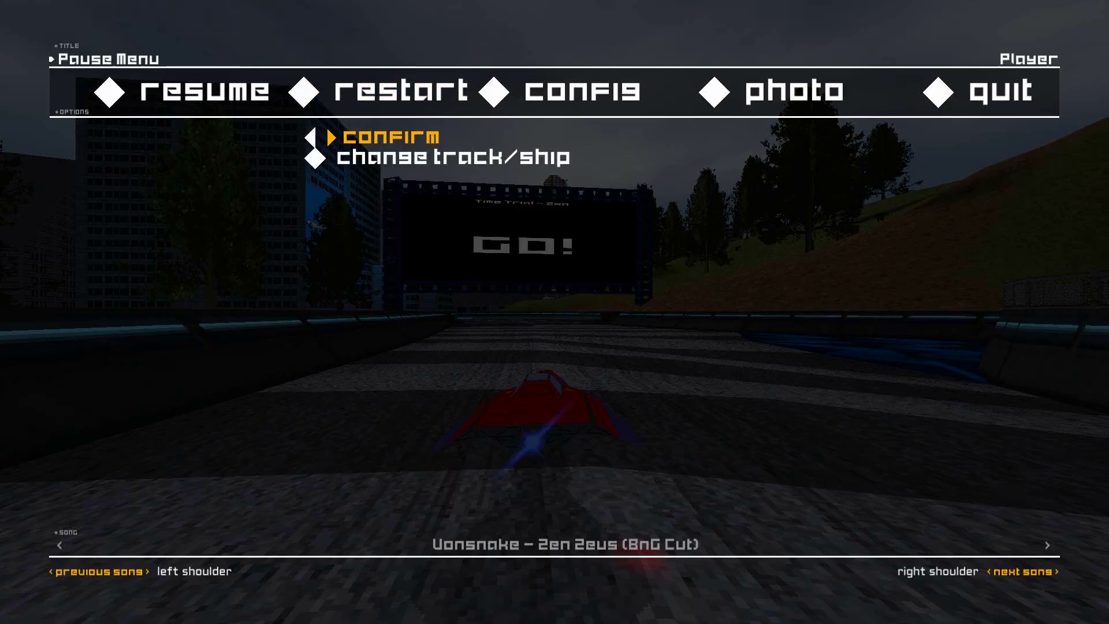
{"action": "key", "text": "Return"}
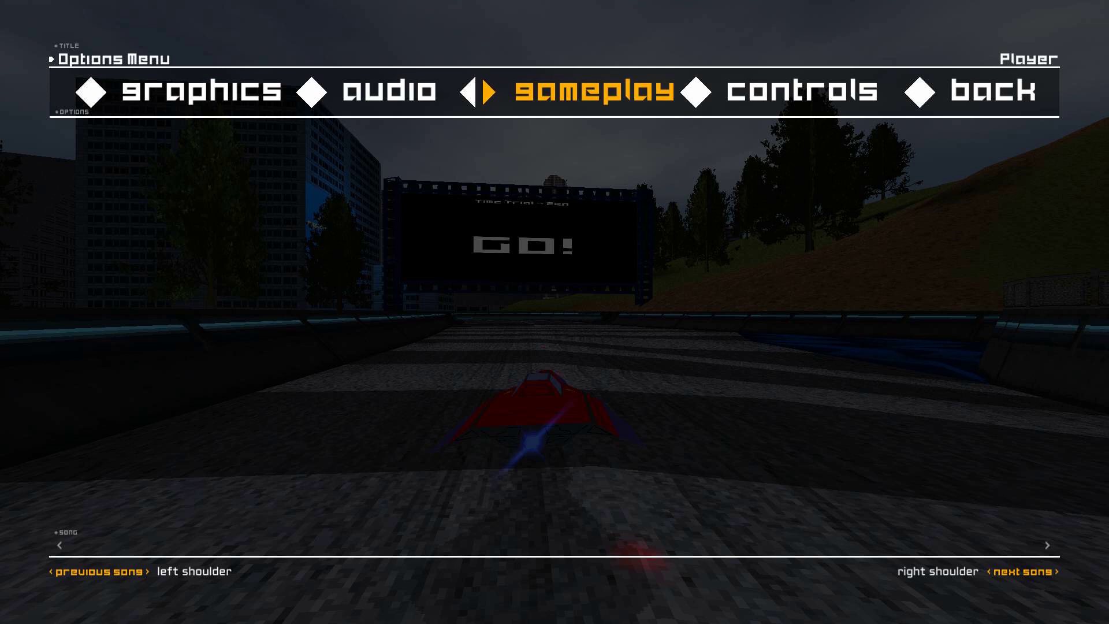
{"action": "key", "text": "Return"}
{"action": "key", "text": "Return"}
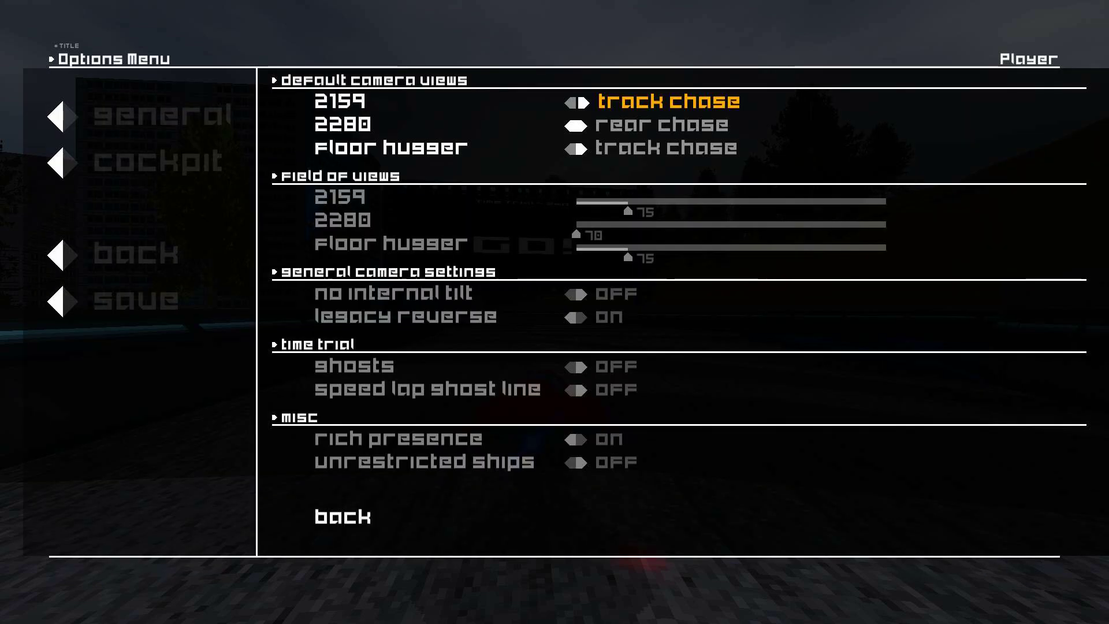
{"action": "key", "text": "Escape"}
{"action": "key", "text": "Down"}
{"action": "key", "text": "Return"}
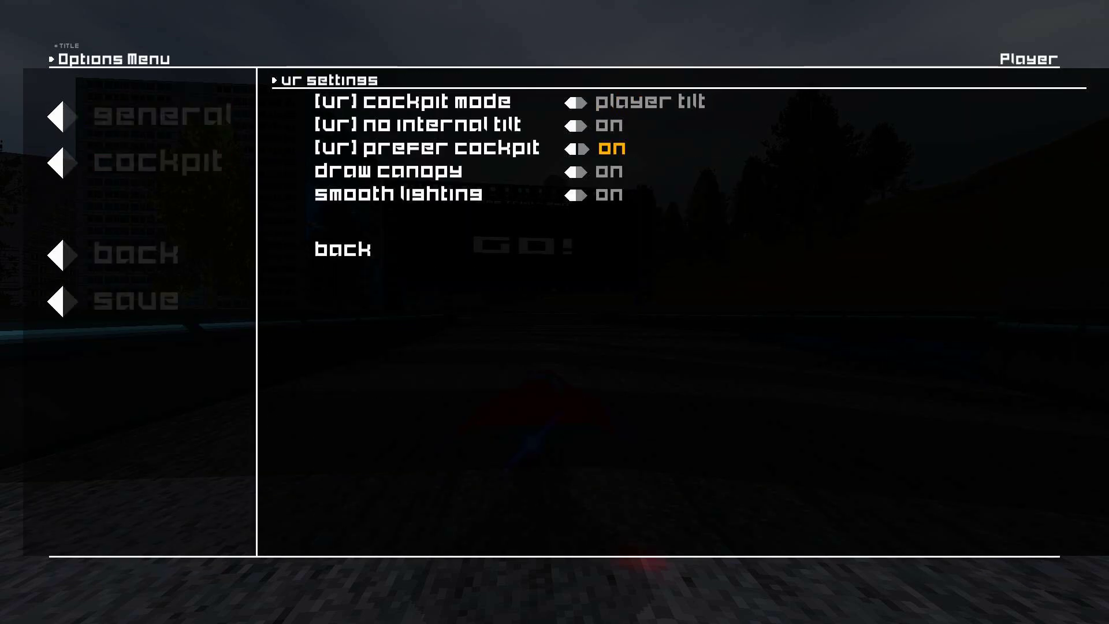
{"action": "key", "text": "Return"}
{"action": "key", "text": "Return"}
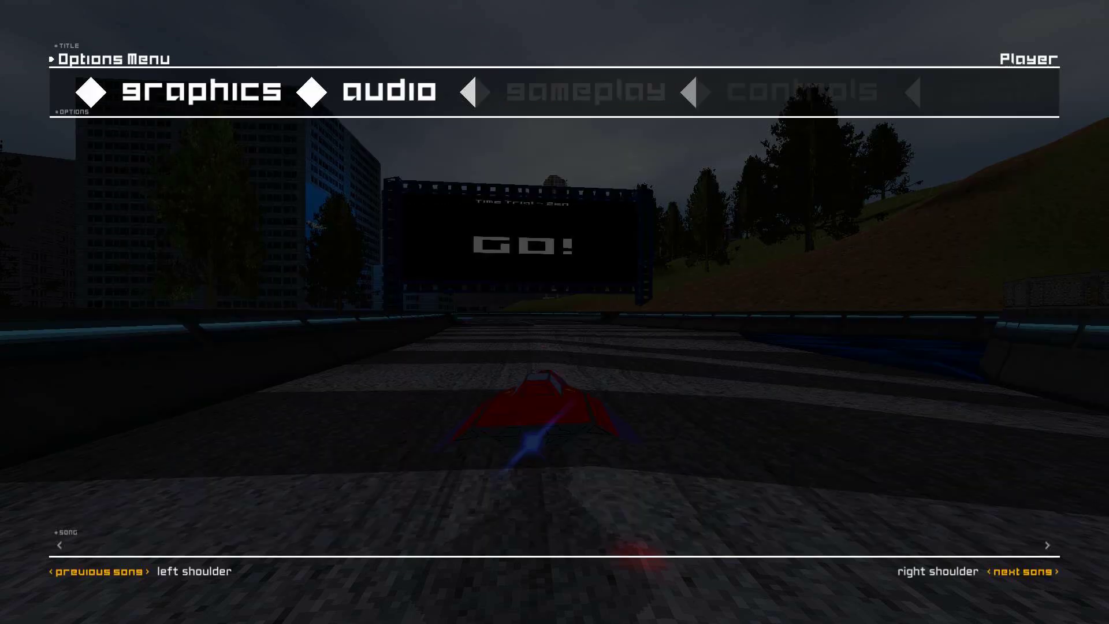
{"action": "key", "text": "Escape"}
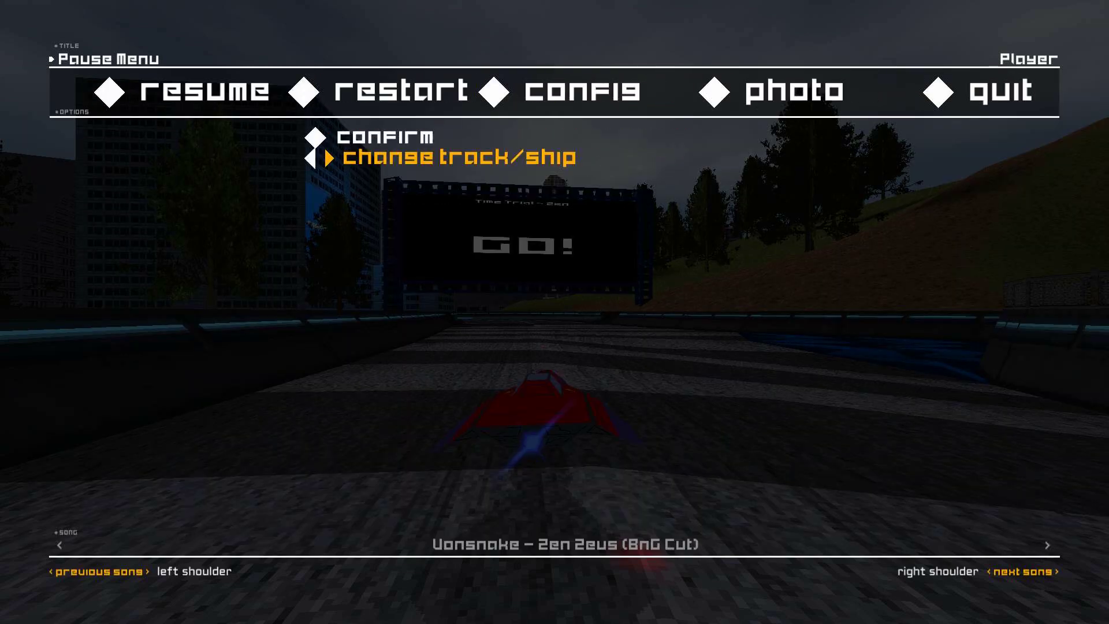
Restart the race through change track/ship, start it and switch to the cockpit camera view.
{"action": "key", "text": "Return"}
{"action": "key", "text": "Return"}
{"action": "key", "text": "Return"}
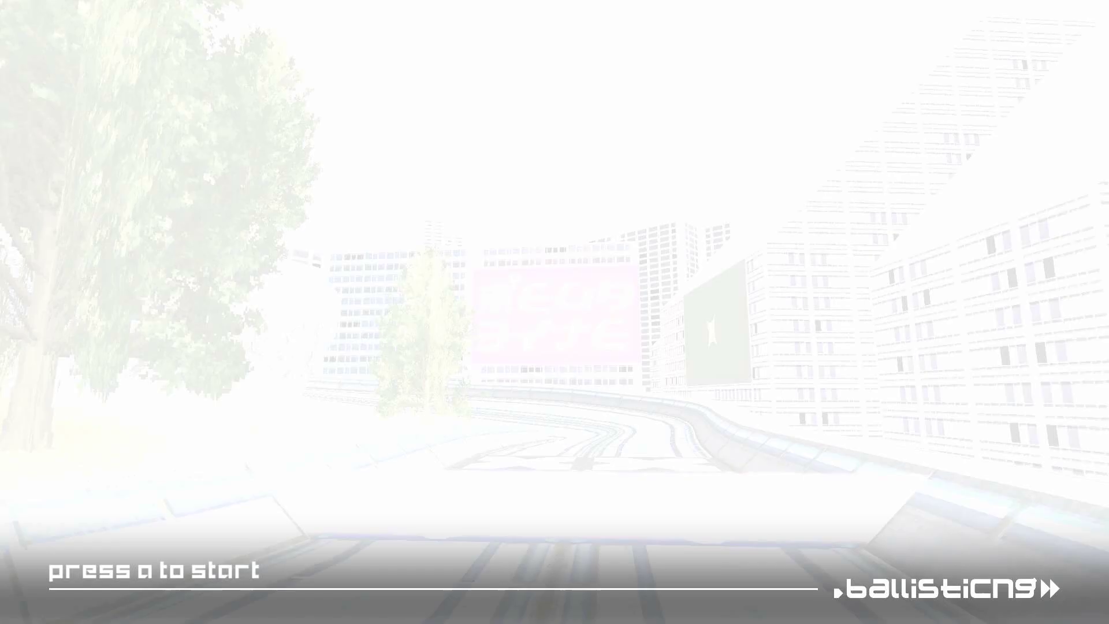
{"action": "key", "text": "Return"}
{"action": "key", "text": "c"}
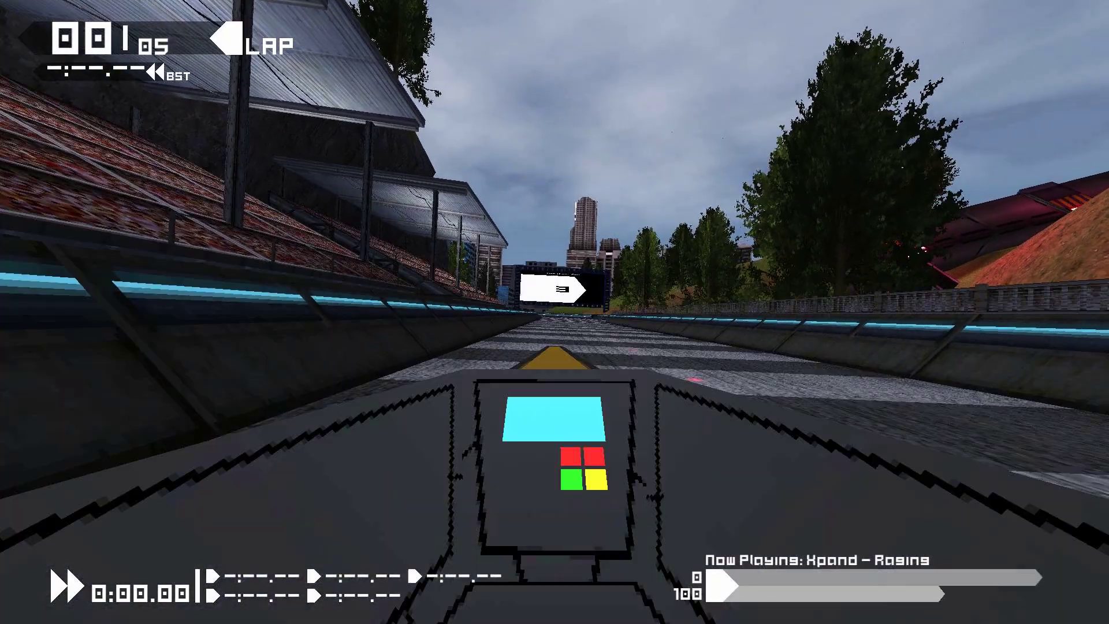
{"action": "key", "text": "space"}
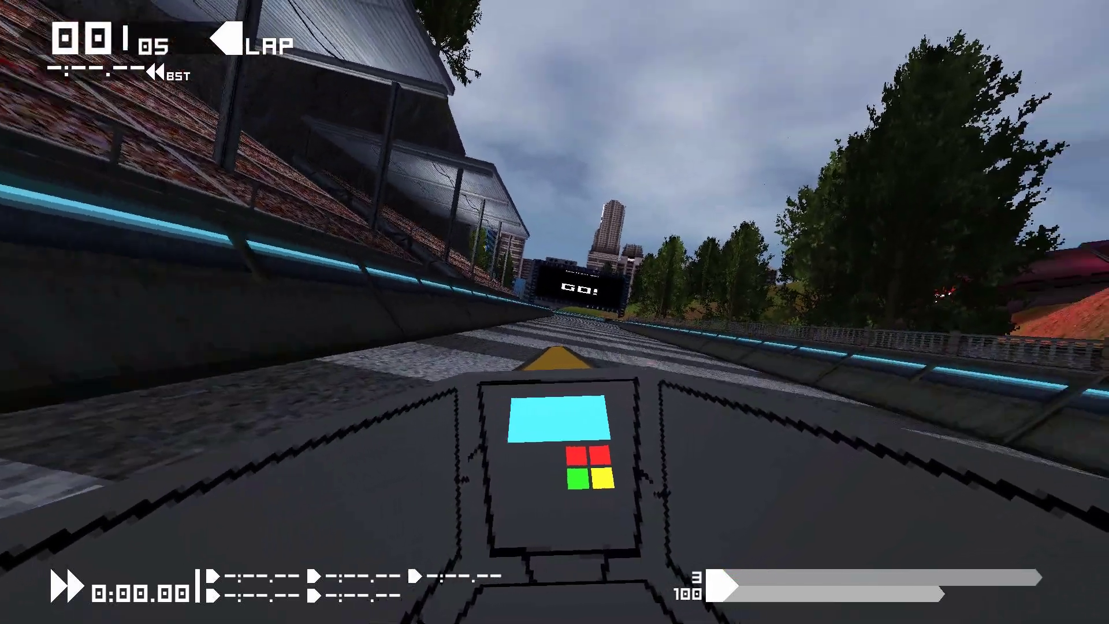
Pause the race and open photo mode to inspect the yellow ship with the orbit camera, then close it.
{"action": "key", "text": "Escape"}
{"action": "key", "text": "Return"}
{"action": "key", "text": "e"}
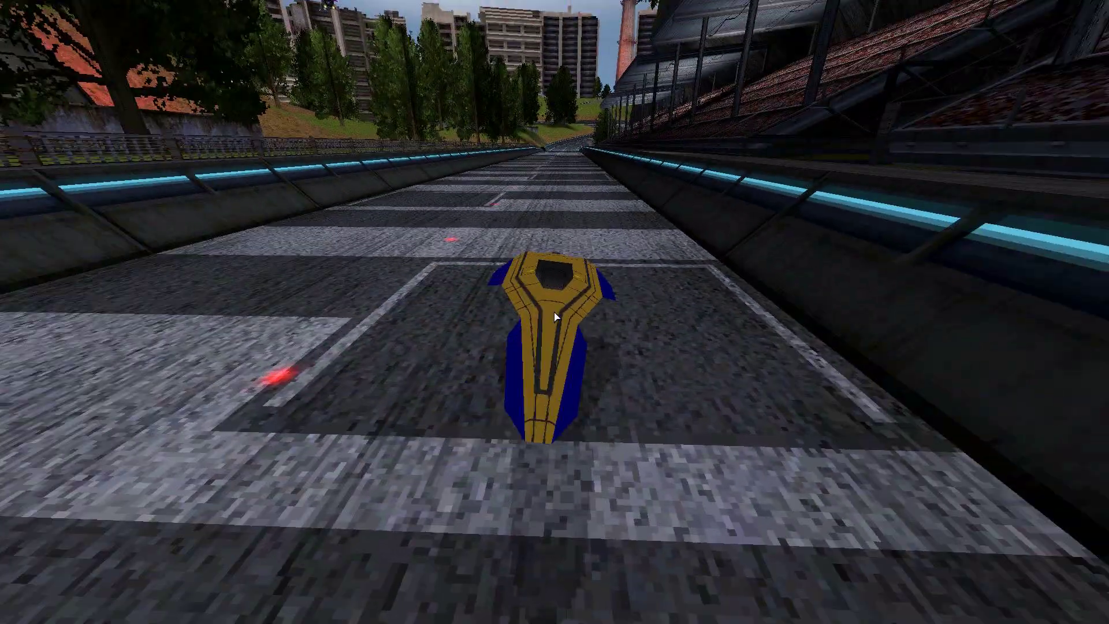
{"action": "key", "text": "a"}
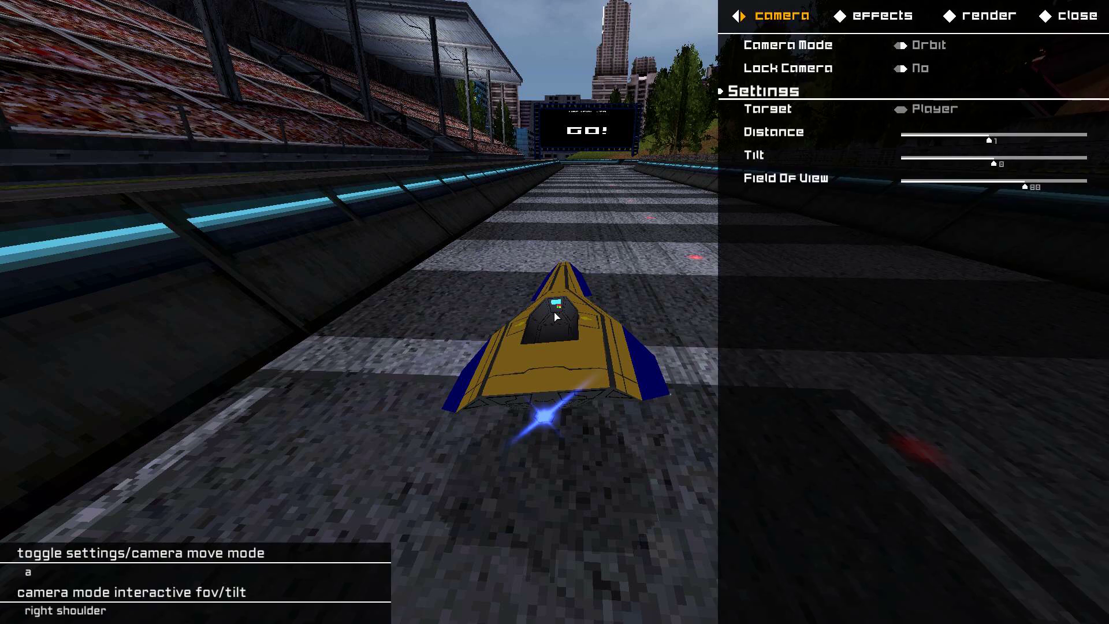
{"action": "key", "text": "Right"}
{"action": "key", "text": "Right"}
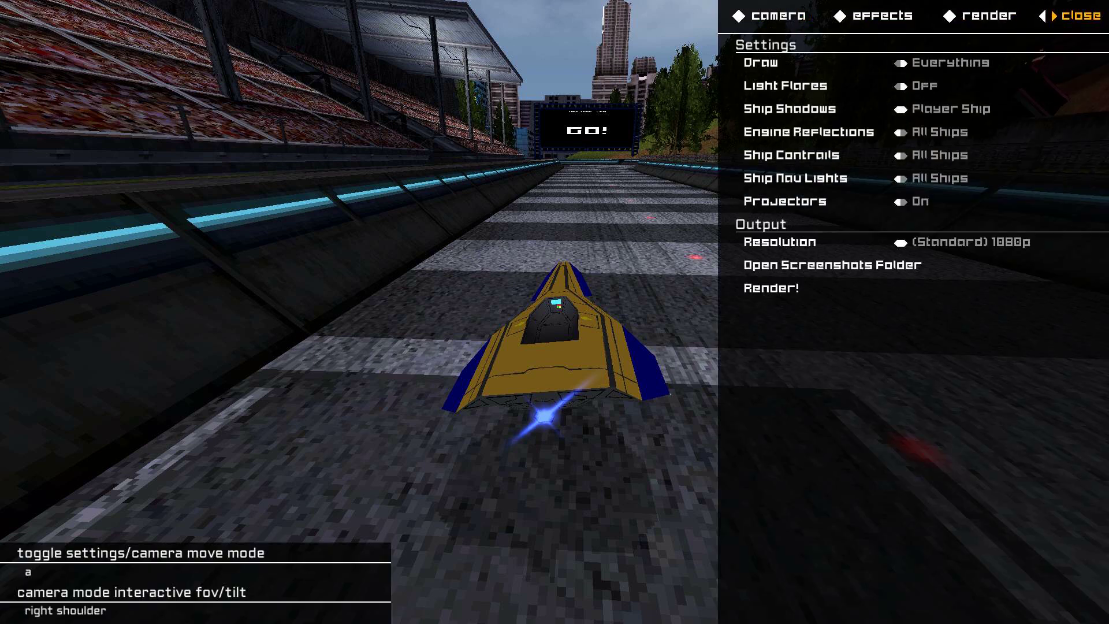
{"action": "key", "text": "Right"}
{"action": "key", "text": "Return"}
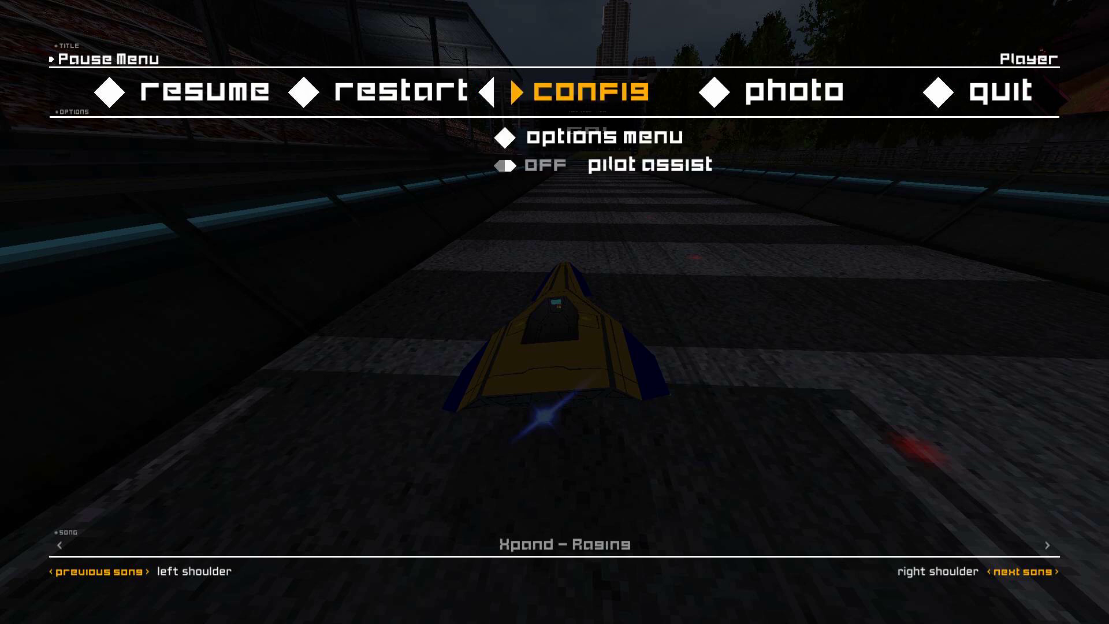
Open the cockpit options menu to check the VR settings, then go back and resume the race.
{"action": "key", "text": "Return"}
{"action": "key", "text": "Right"}
{"action": "key", "text": "Return"}
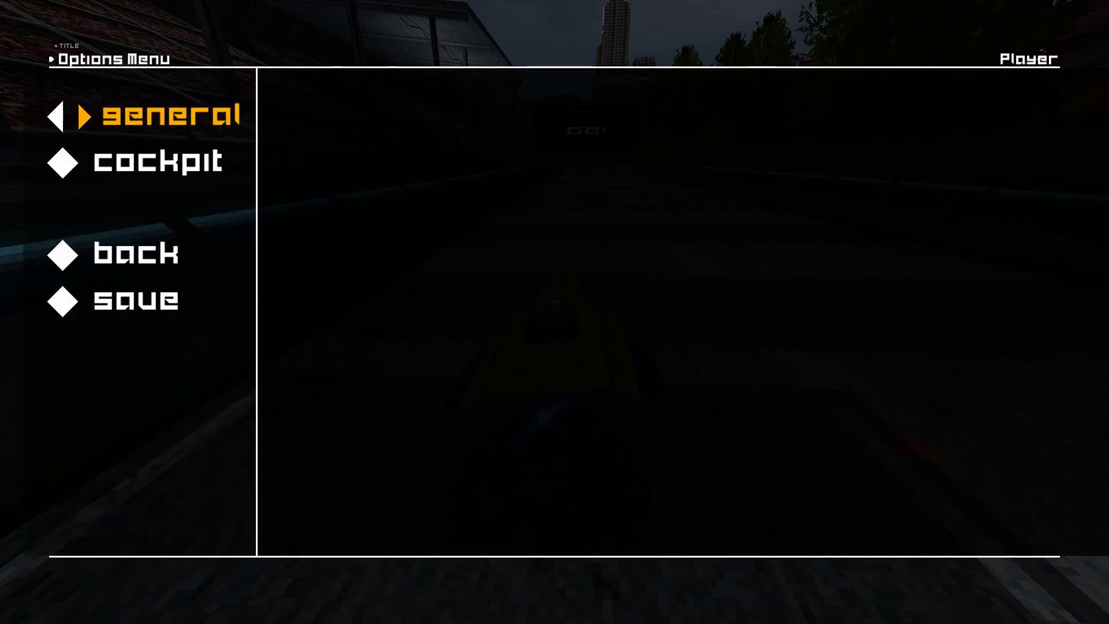
{"action": "key", "text": "Return"}
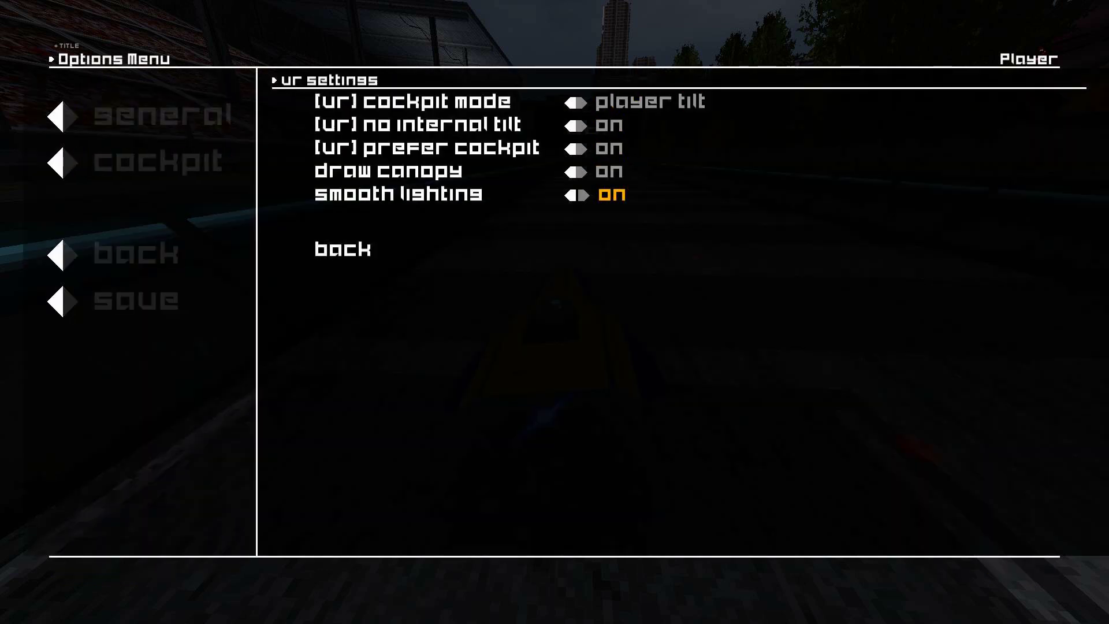
{"action": "key", "text": "Down"}
{"action": "key", "text": "Return"}
{"action": "key", "text": "Escape"}
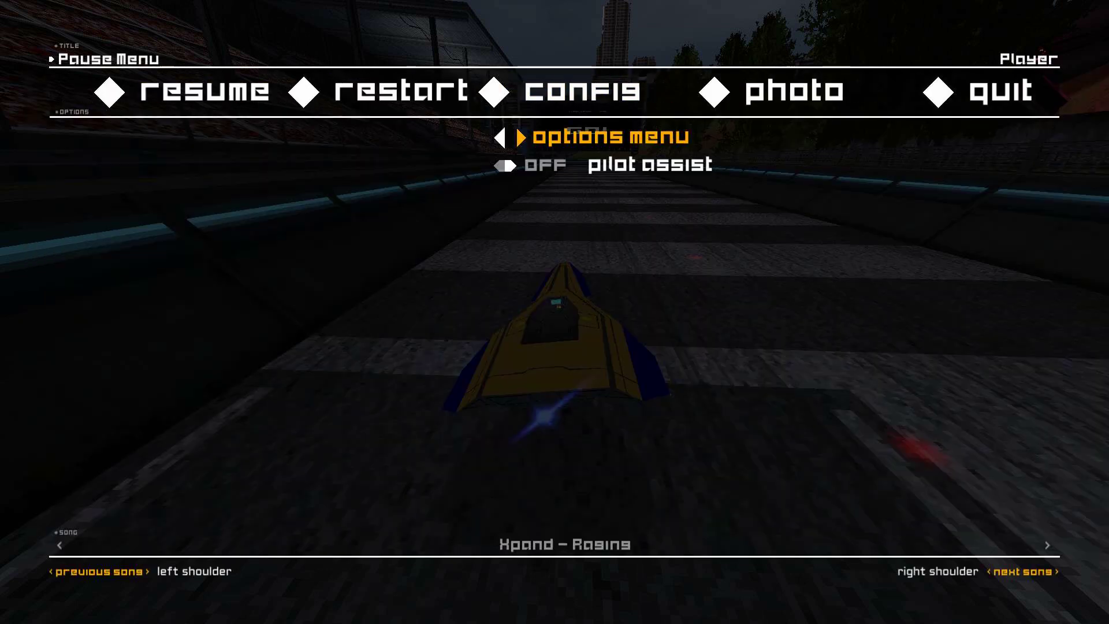
{"action": "key", "text": "Return"}
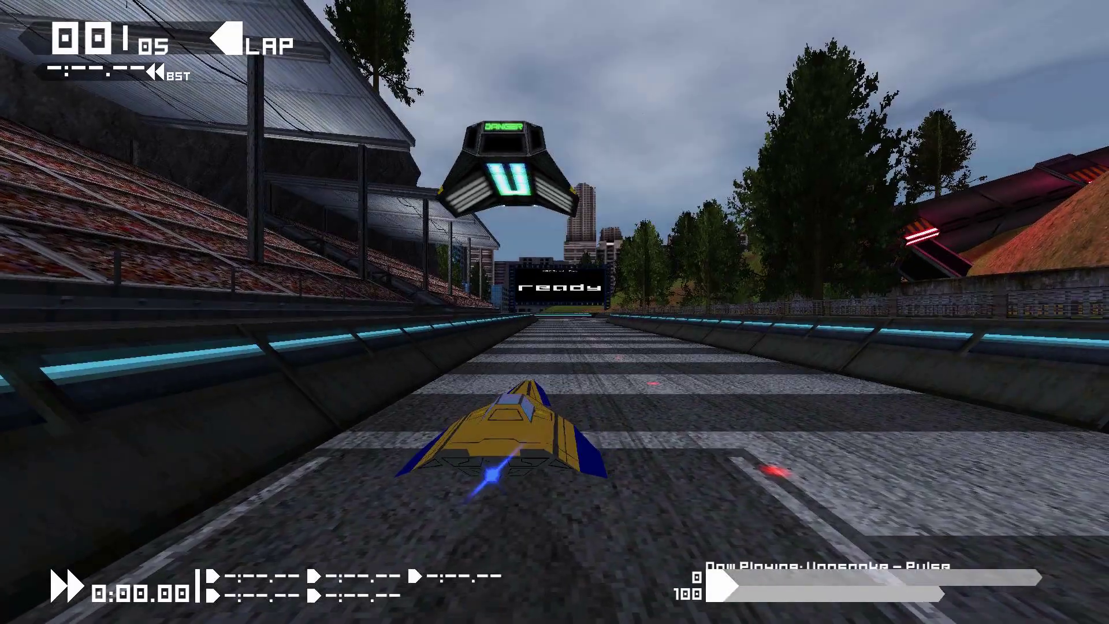
Toggle the camera views and inspect the yellow ship and its cockpit interior from several angles in photo mode.
{"action": "key", "text": "c"}
{"action": "key", "text": "c"}
{"action": "key", "text": "Escape"}
{"action": "key", "text": "Right"}
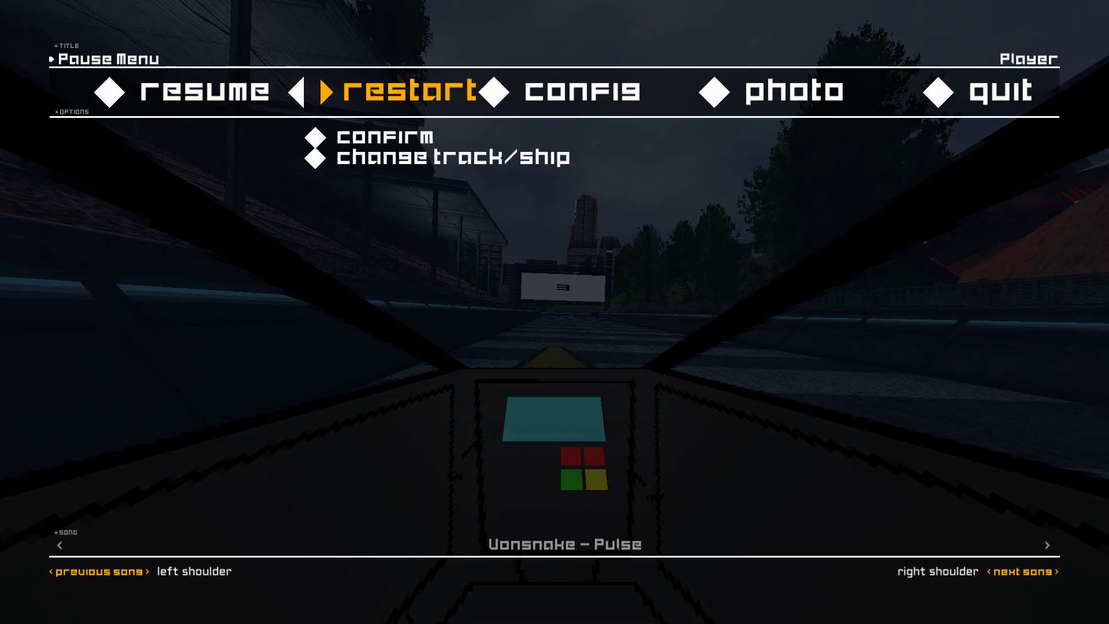
{"action": "key", "text": "Right"}
{"action": "key", "text": "Return"}
{"action": "key", "text": "e"}
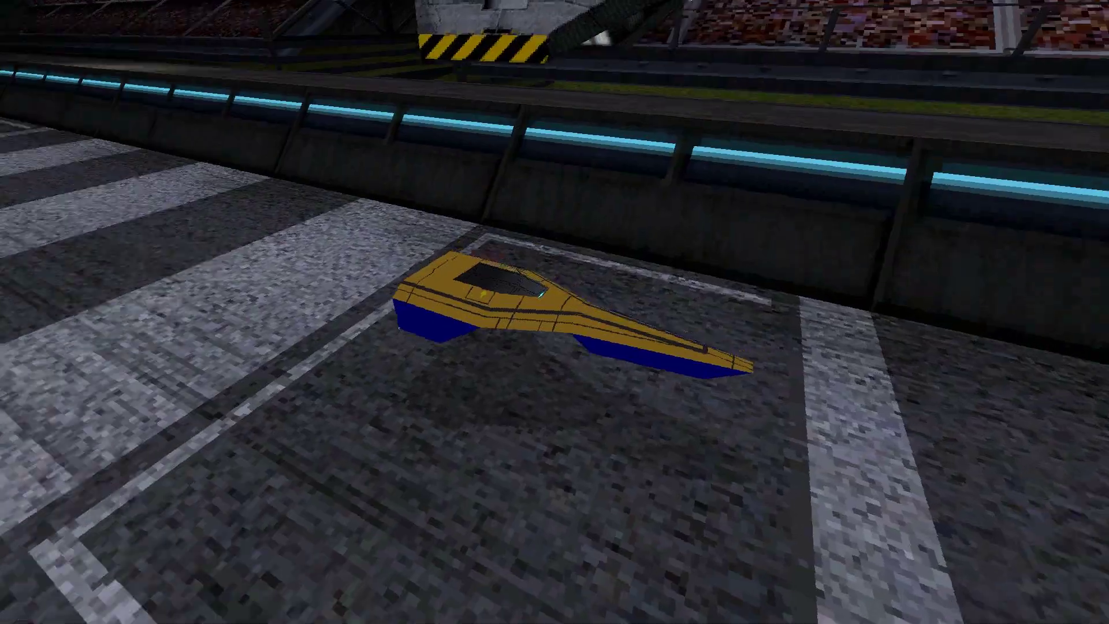
{"action": "key", "text": "e"}
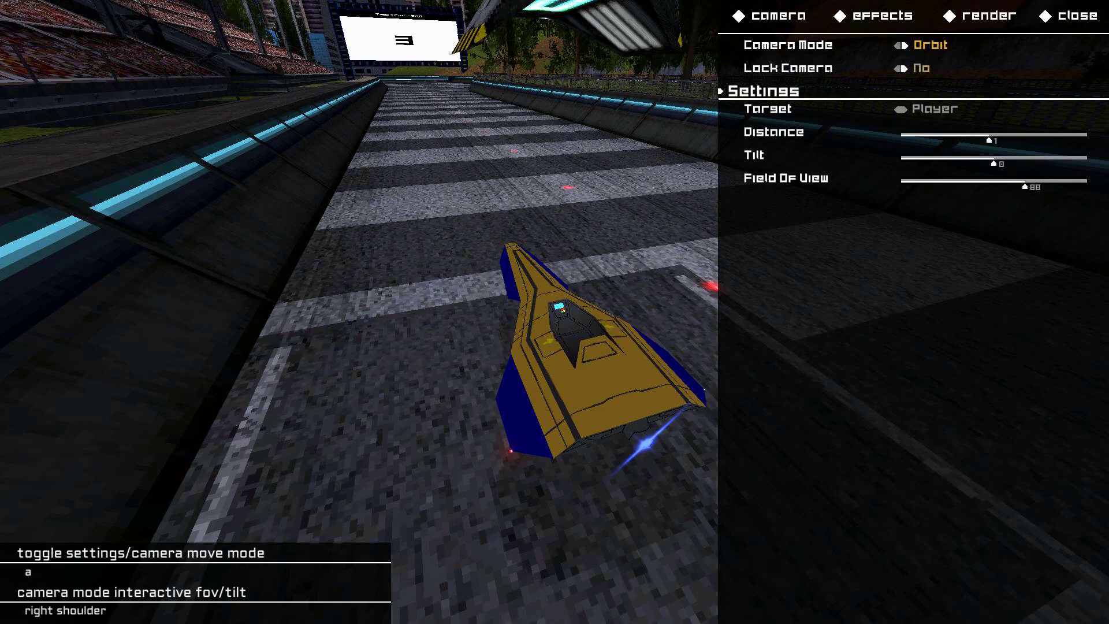
{"action": "key", "text": "Right"}
{"action": "key", "text": "e"}
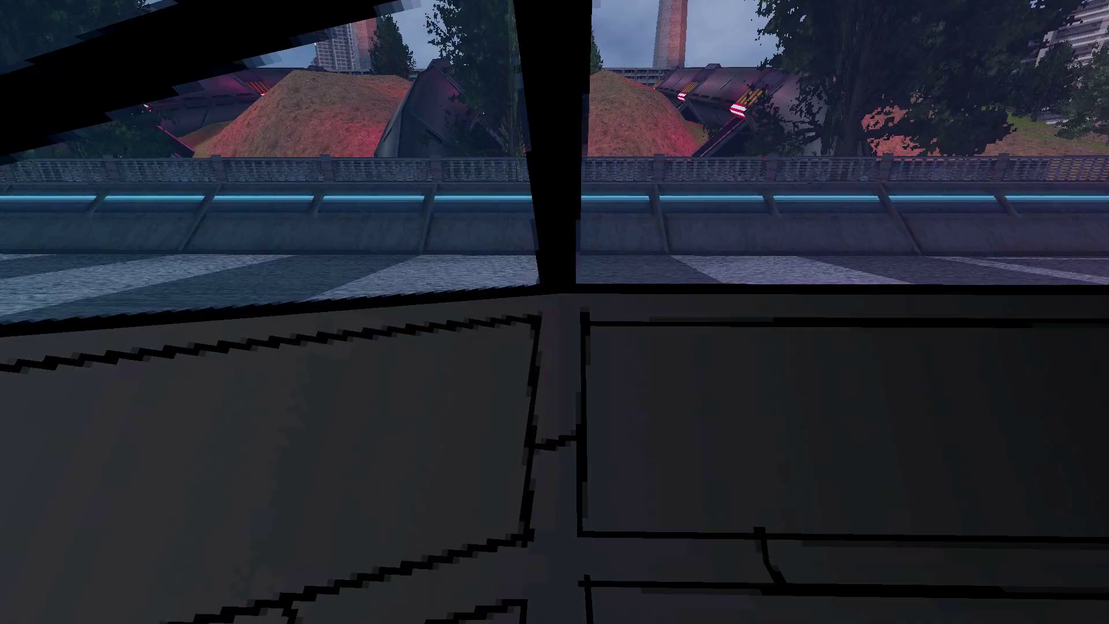
{"action": "key", "text": "s"}
{"action": "key", "text": "a"}
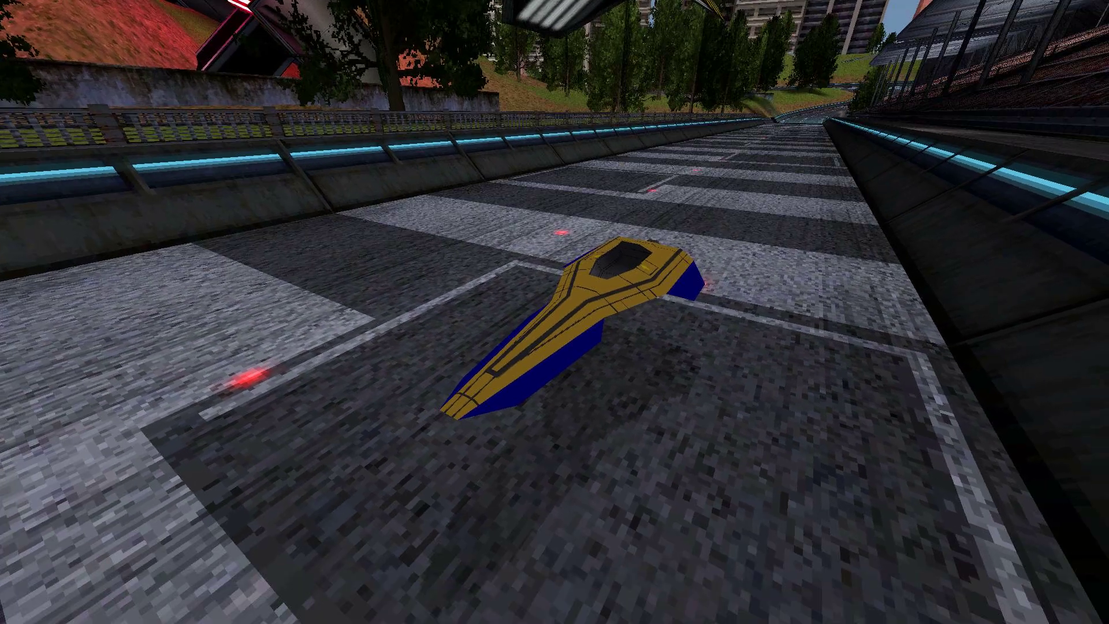
{"action": "key", "text": "e"}
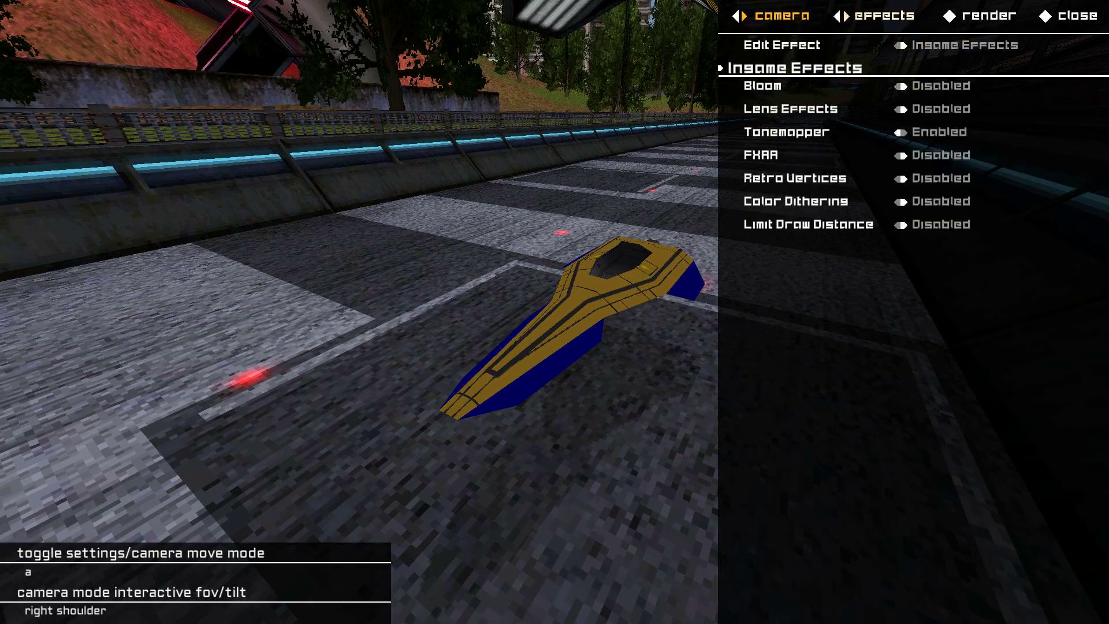
{"action": "key", "text": "Escape"}
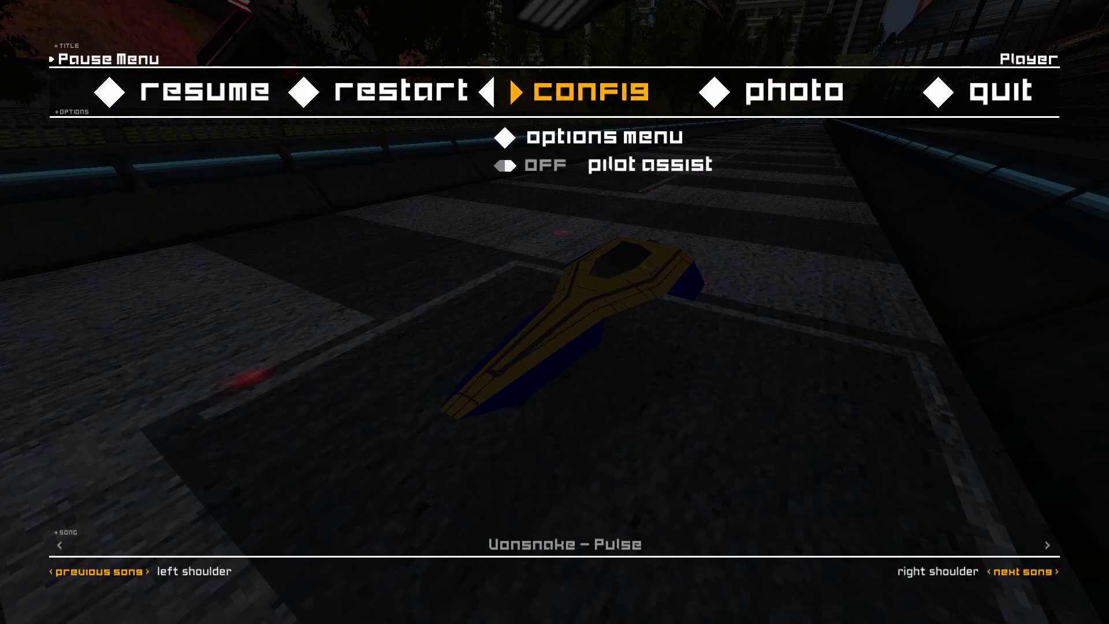
Resume the race and fly the yellow ship around Thunderhead Reverse to test its handling.
{"action": "key", "text": "Return"}
{"action": "key", "text": "c"}
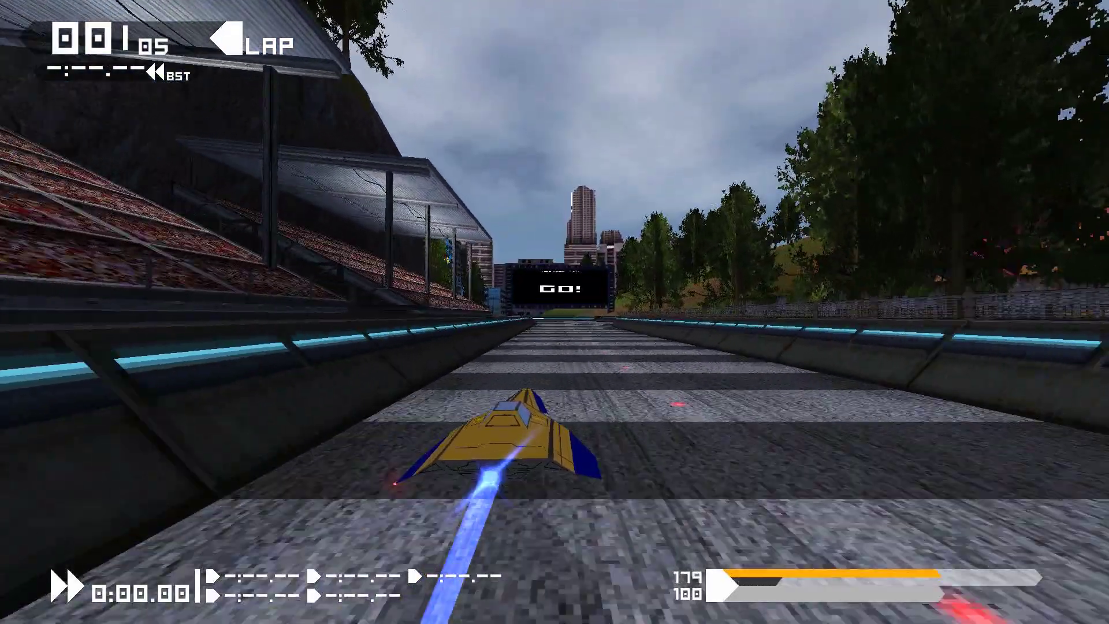
{"action": "key", "text": "Left"}
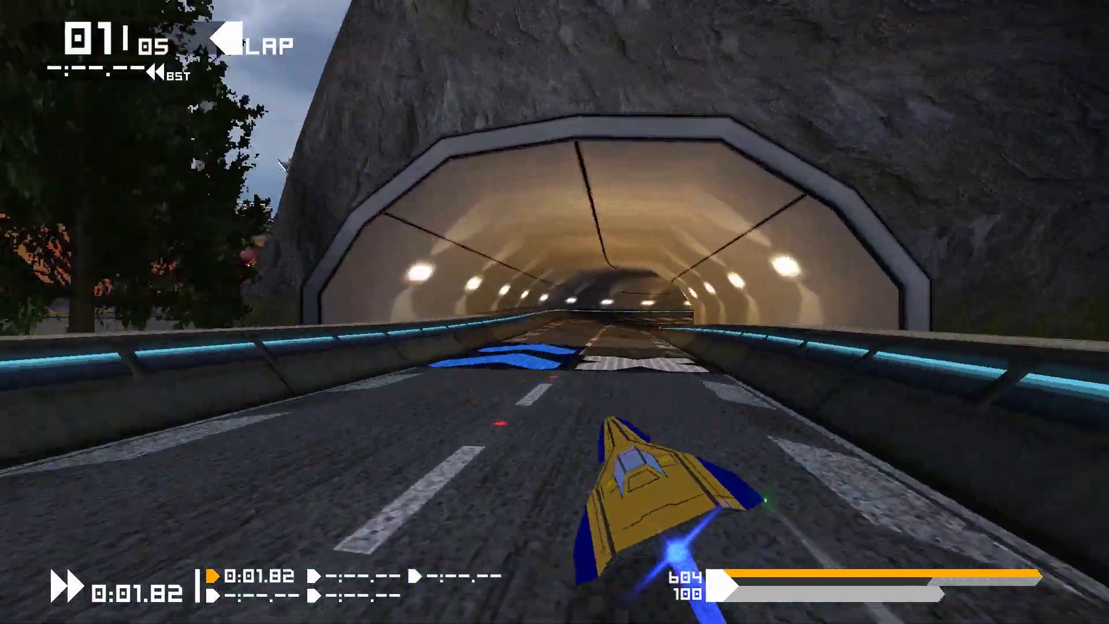
{"action": "key", "text": "Right"}
{"action": "key", "text": "Left"}
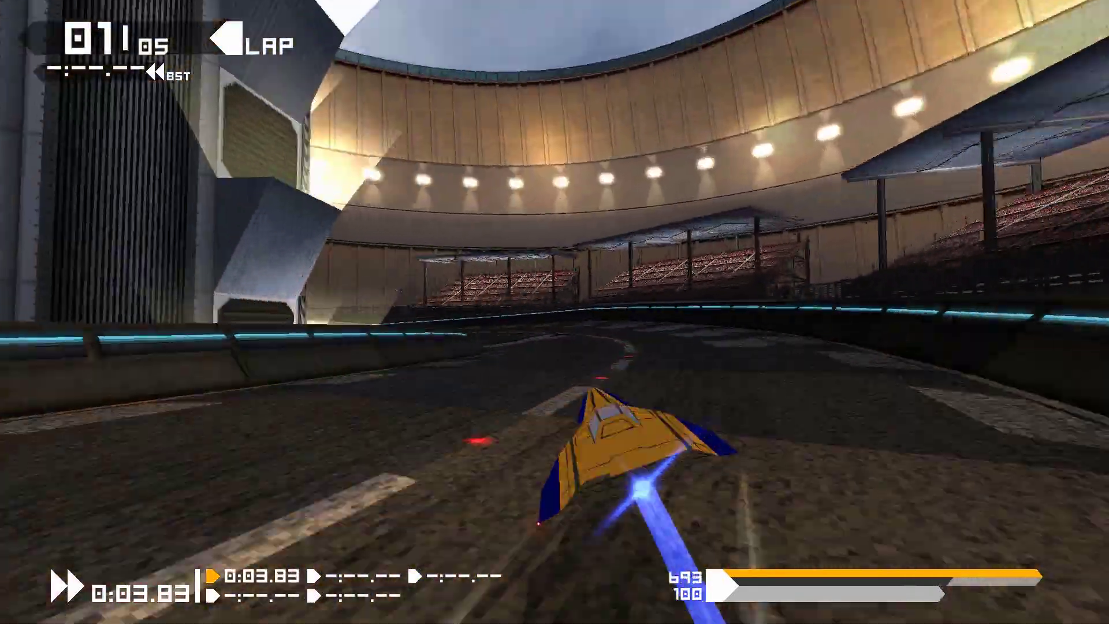
{"action": "key", "text": "Right"}
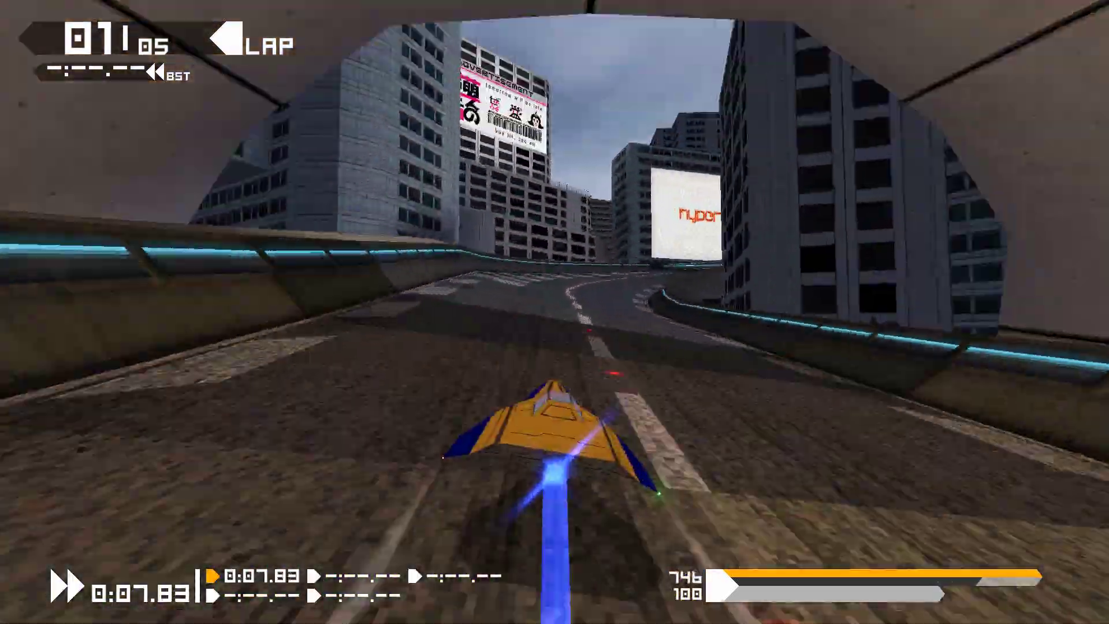
{"action": "key", "text": "Right"}
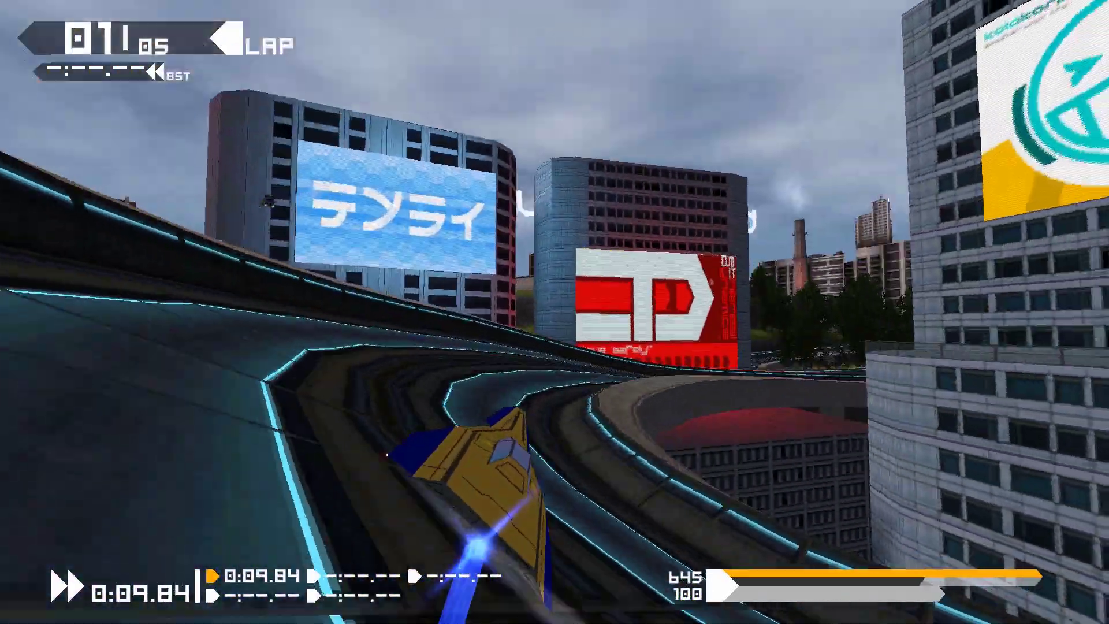
{"action": "key", "text": "Left"}
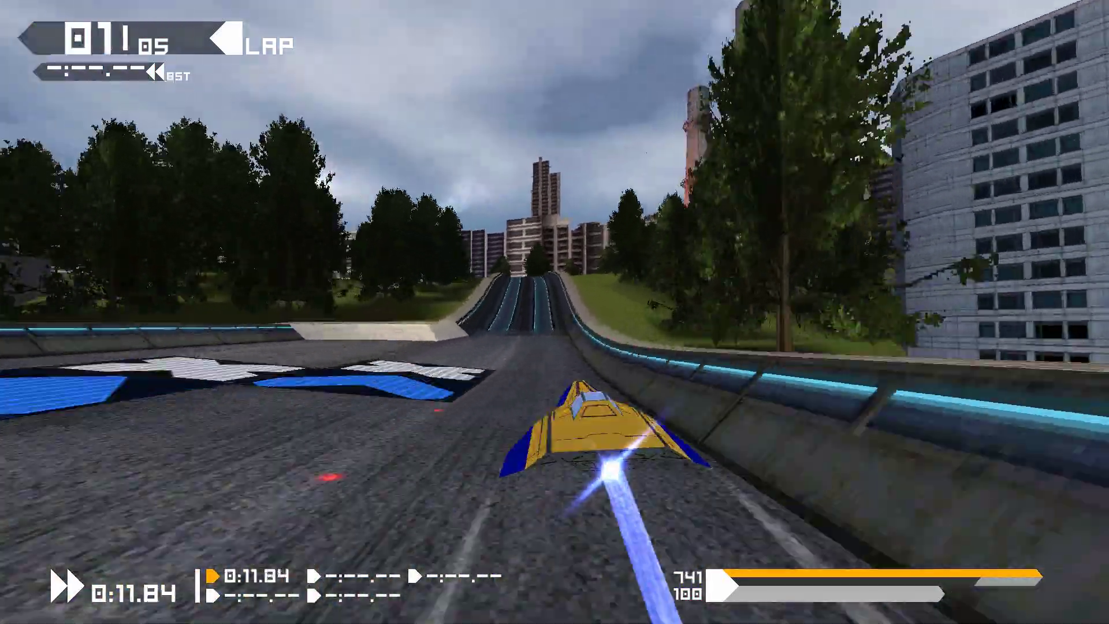
{"action": "key", "text": "Right"}
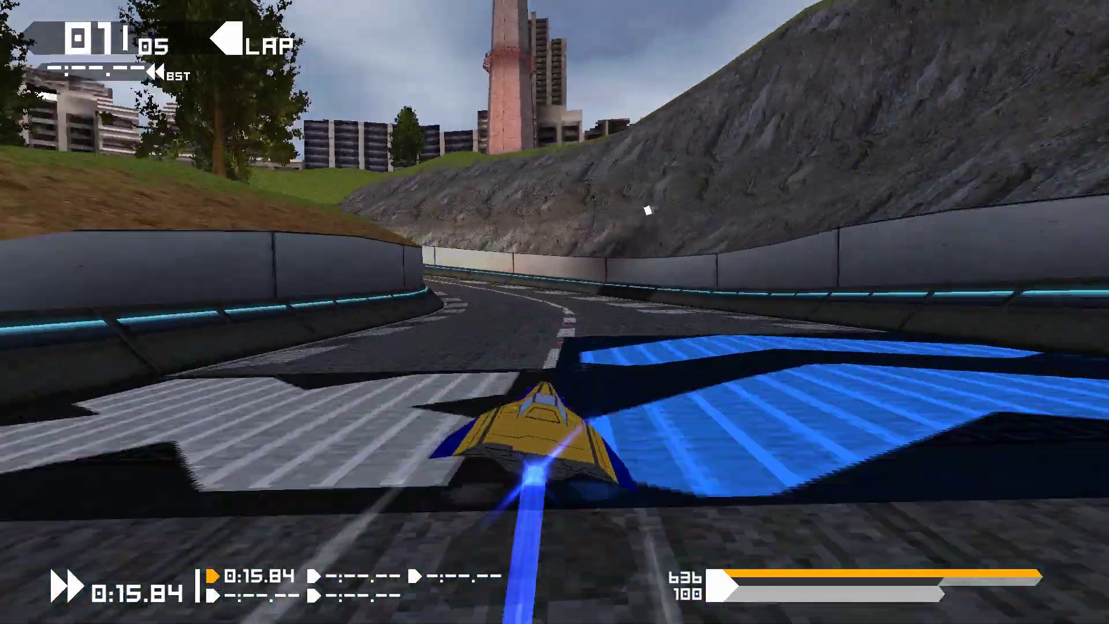
{"action": "key", "text": "Left"}
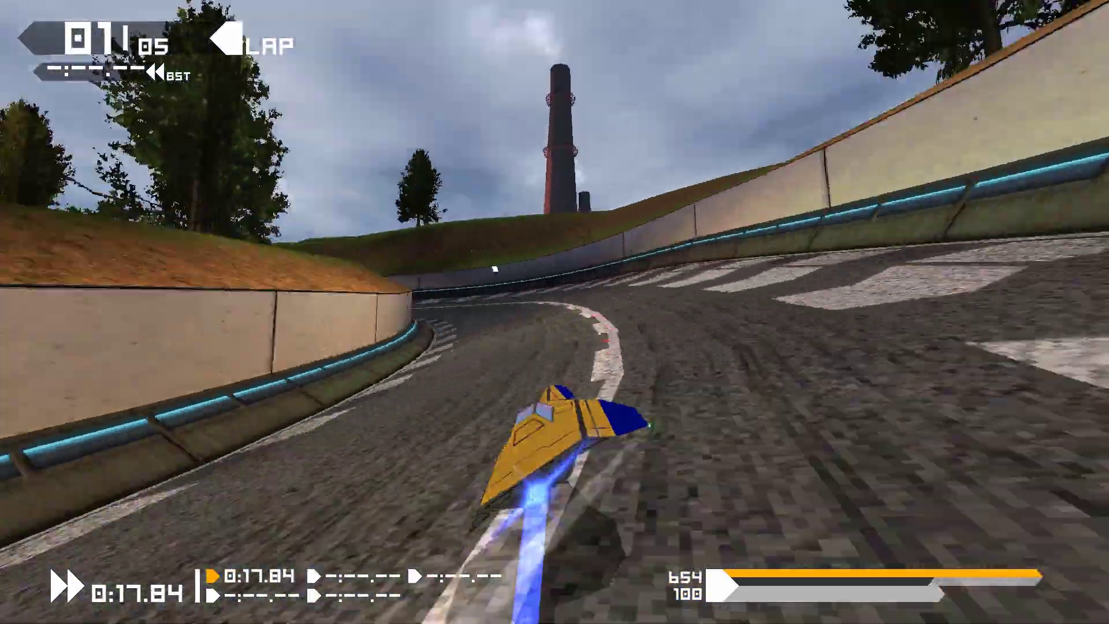
{"action": "key", "text": "Left"}
{"action": "key", "text": "Right"}
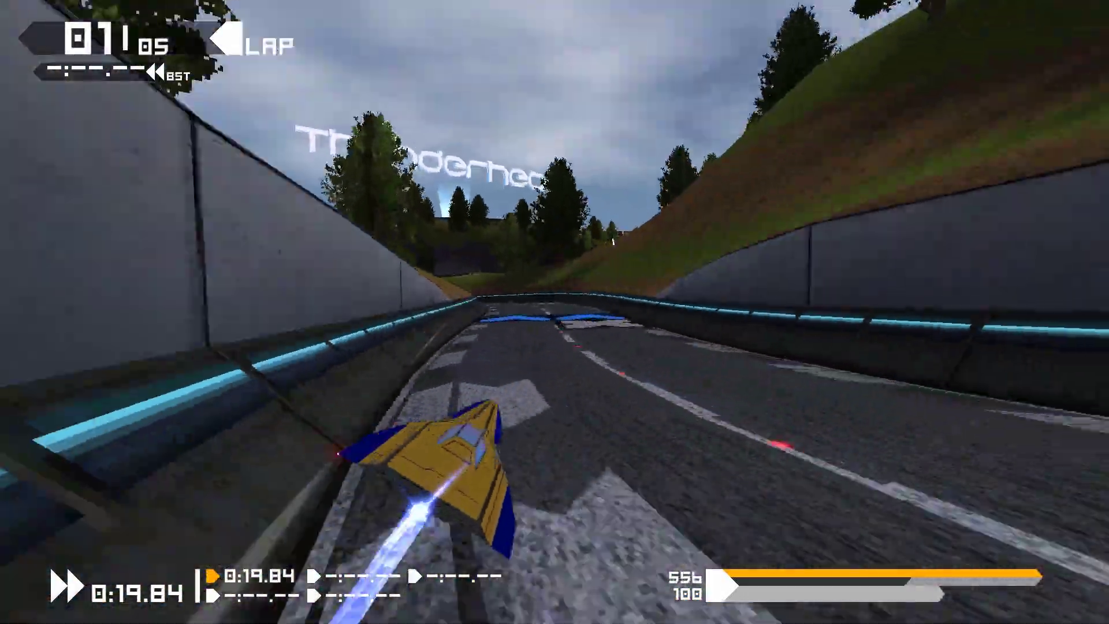